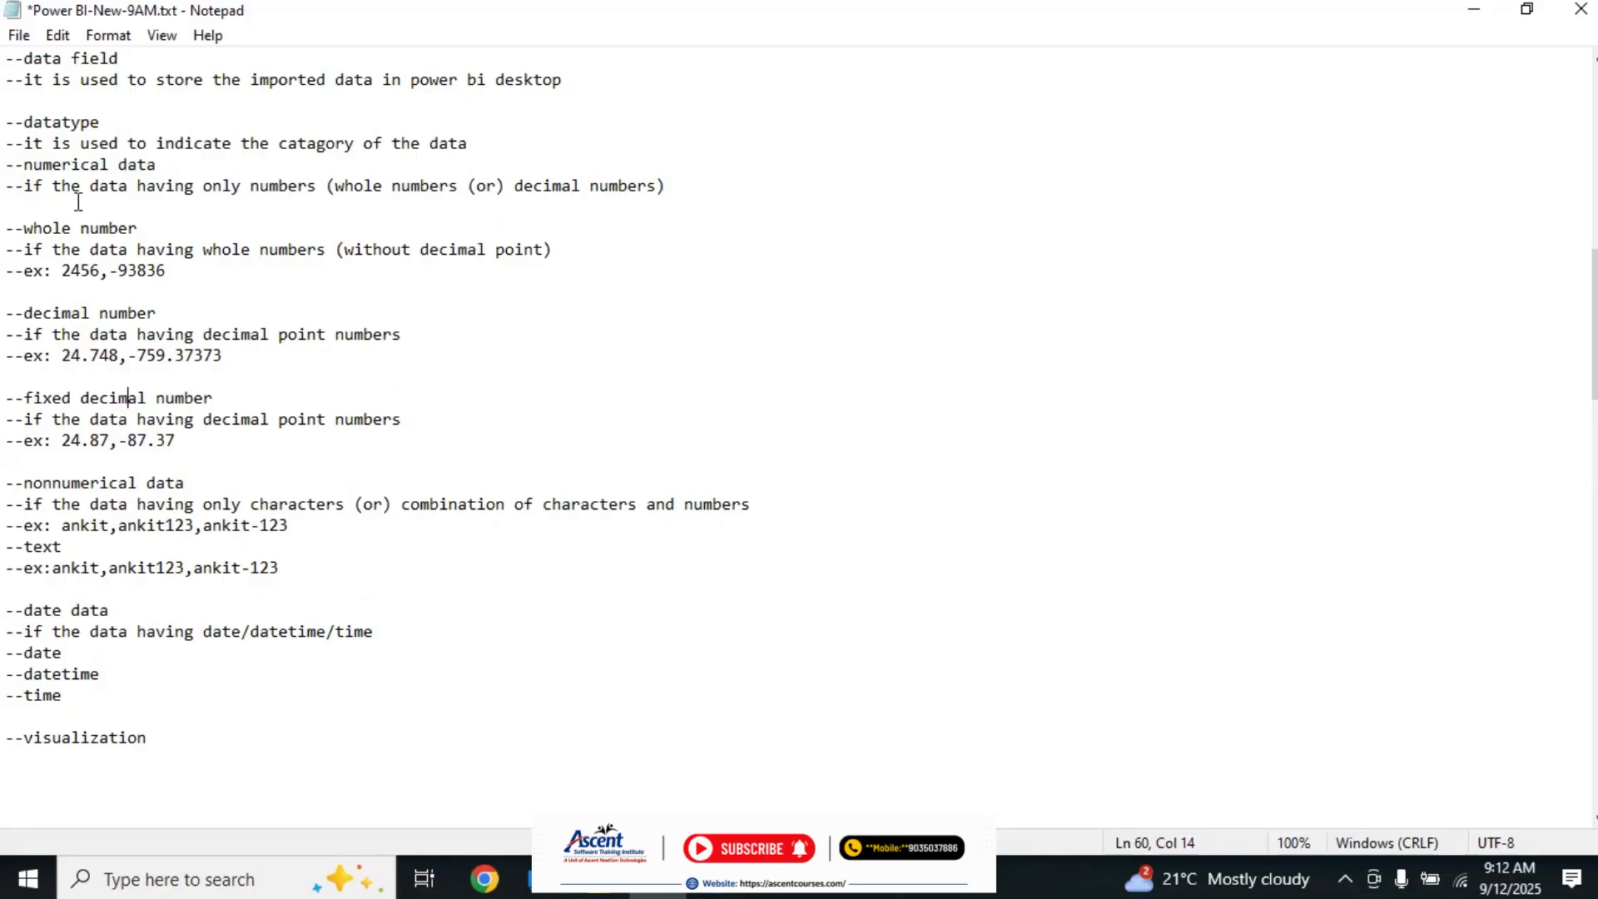
Step: Review the datatype notes covering numerical, nonnumerical and date data, section by section
left_click(372, 186)
left_click(148, 200)
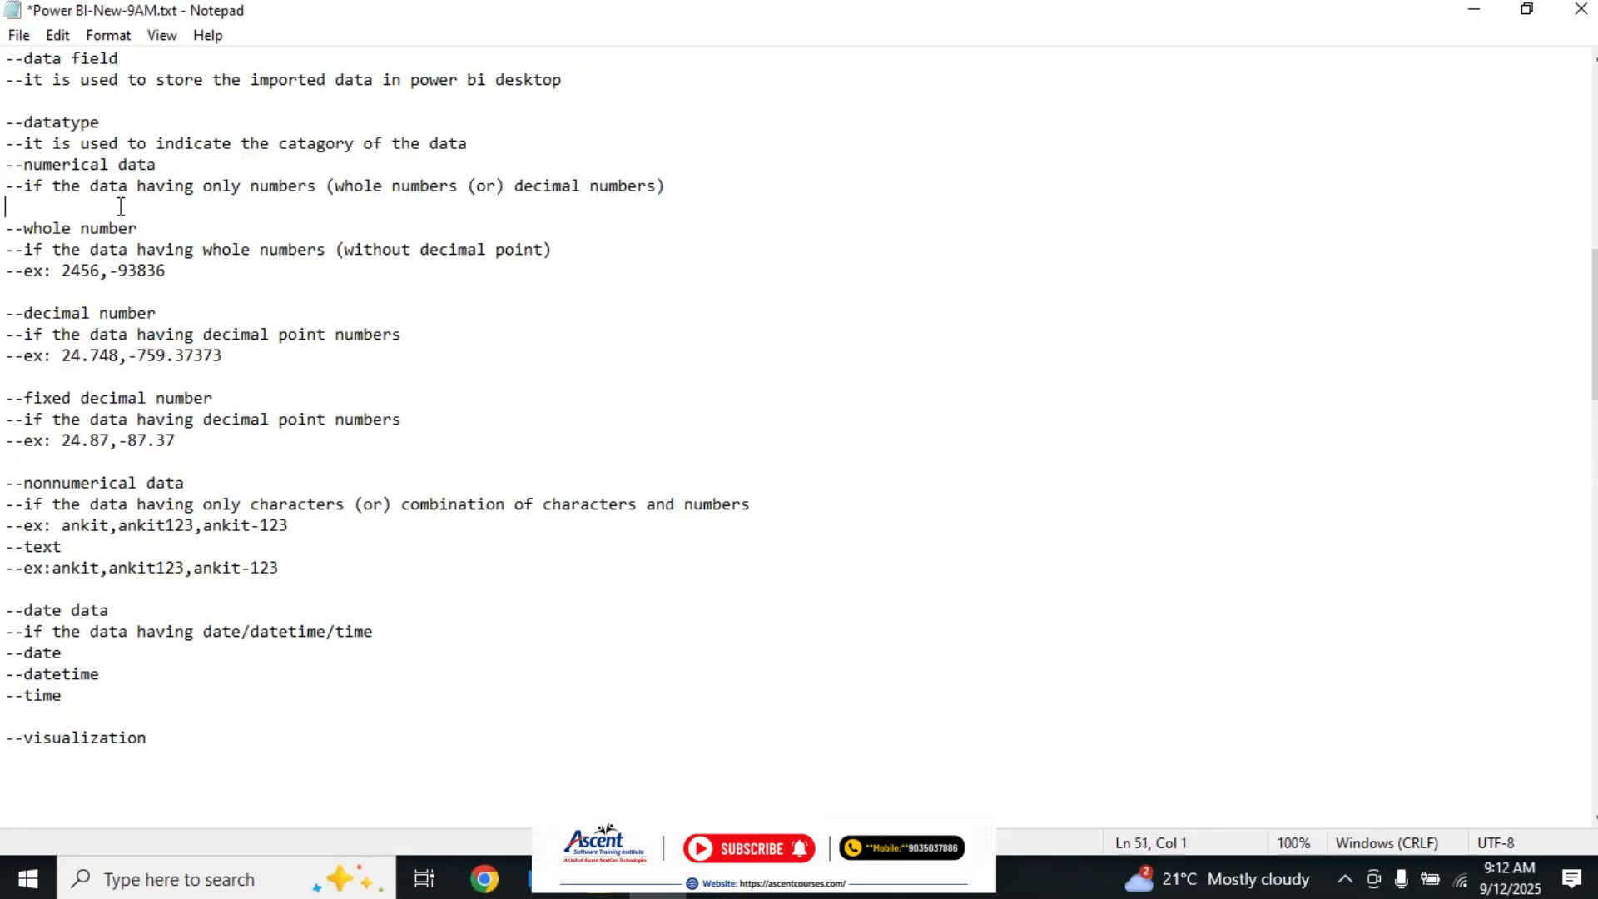
left_click(11, 228)
left_click_drag(11, 228, 196, 447)
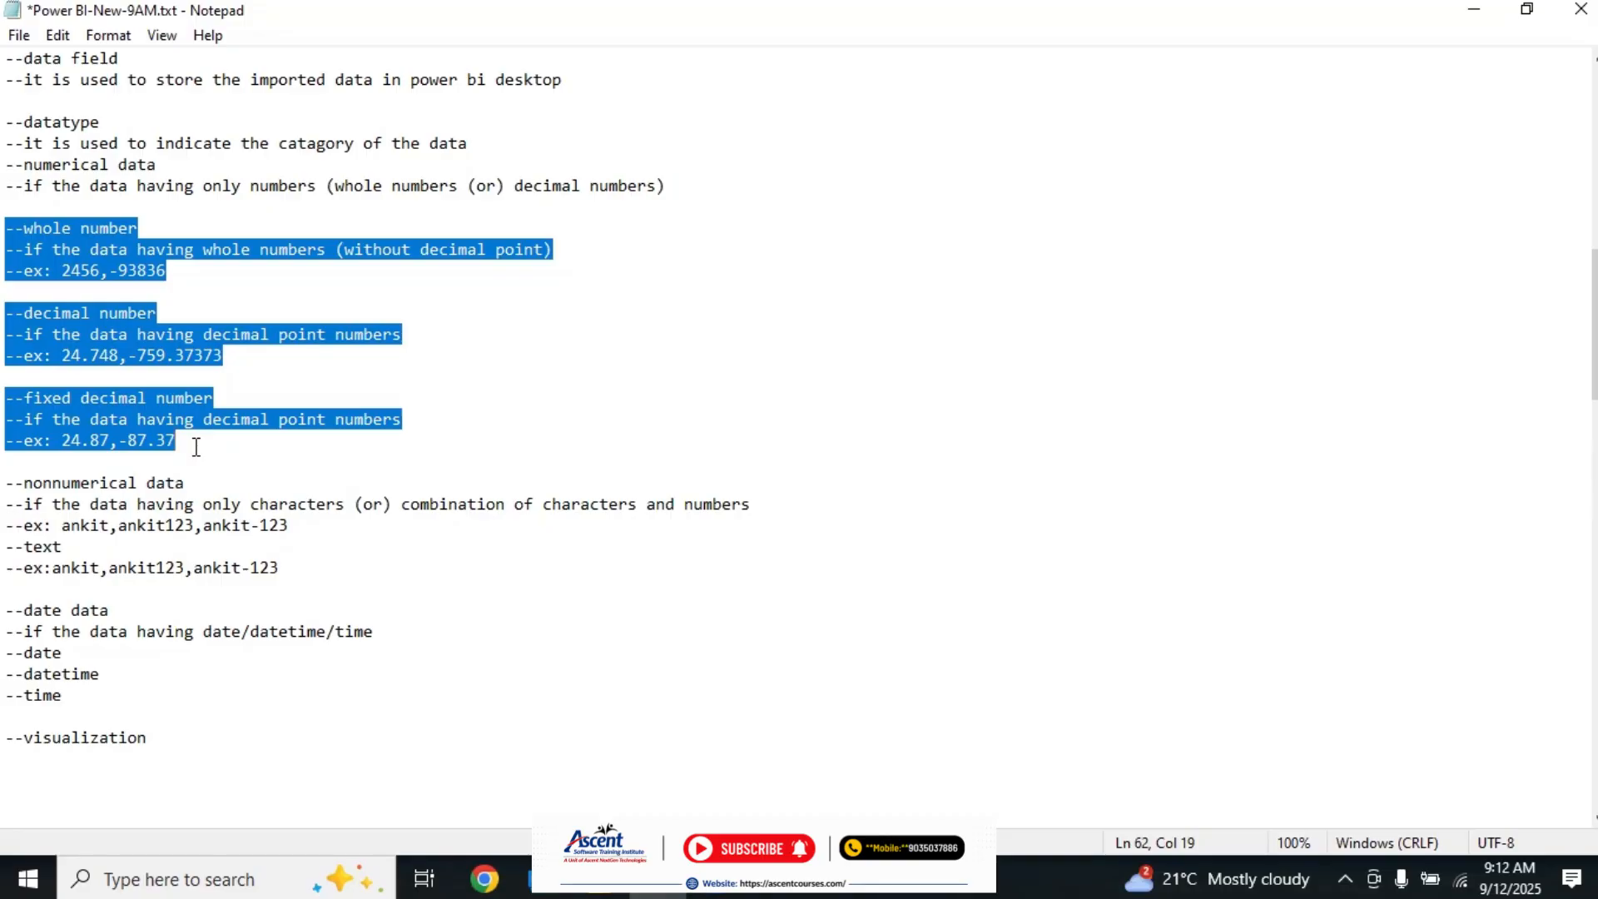
left_click(196, 447)
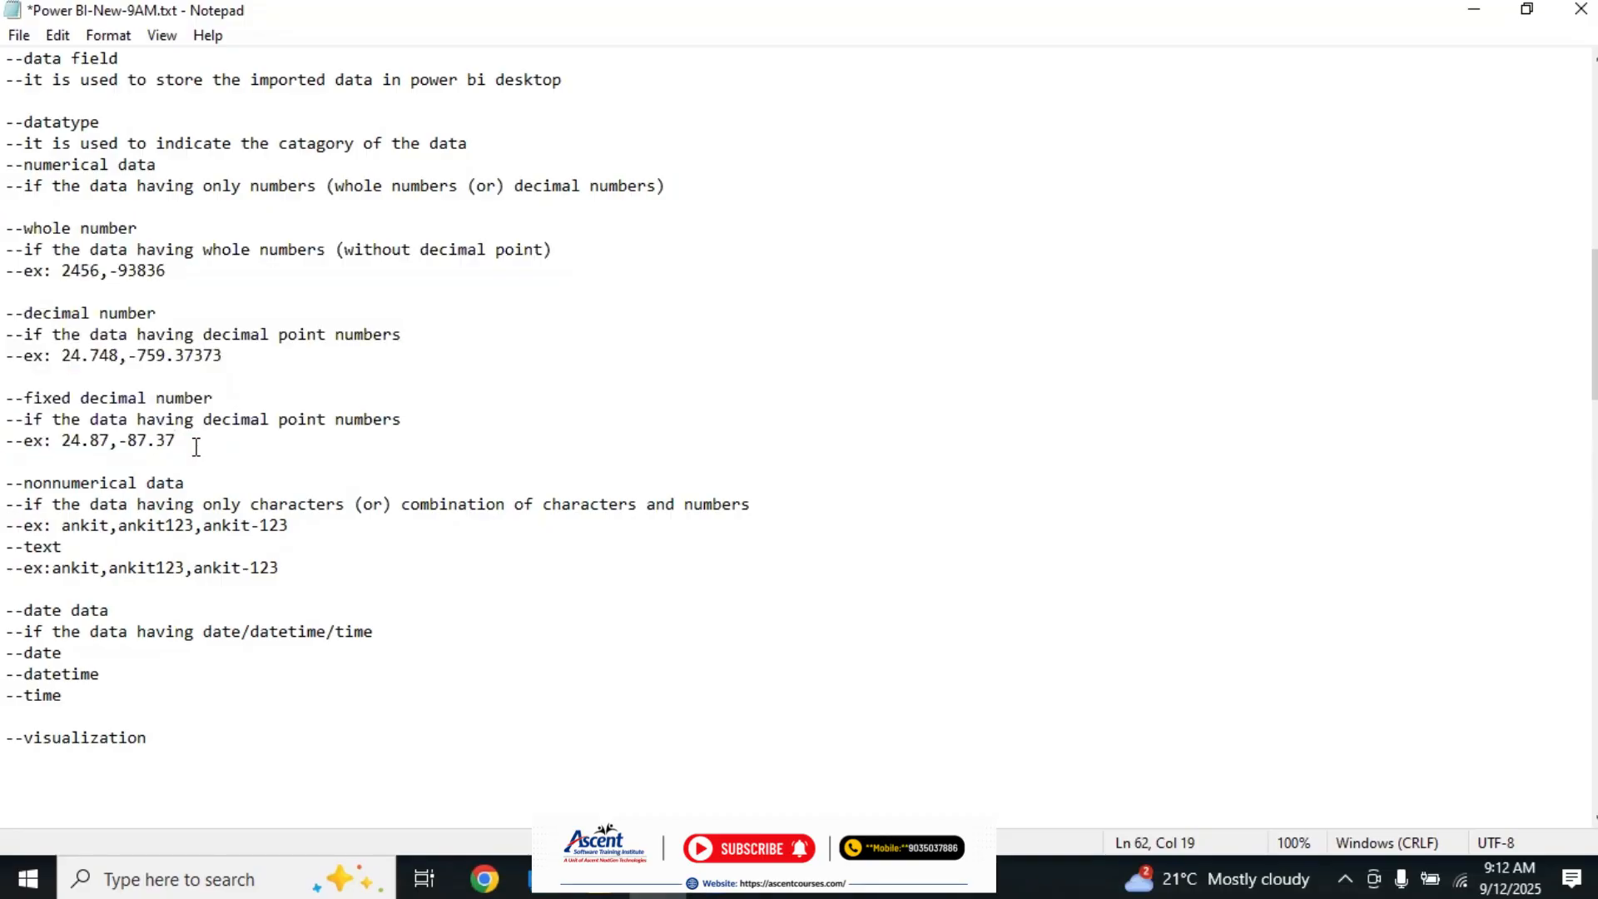
left_click_drag(7, 484, 366, 565)
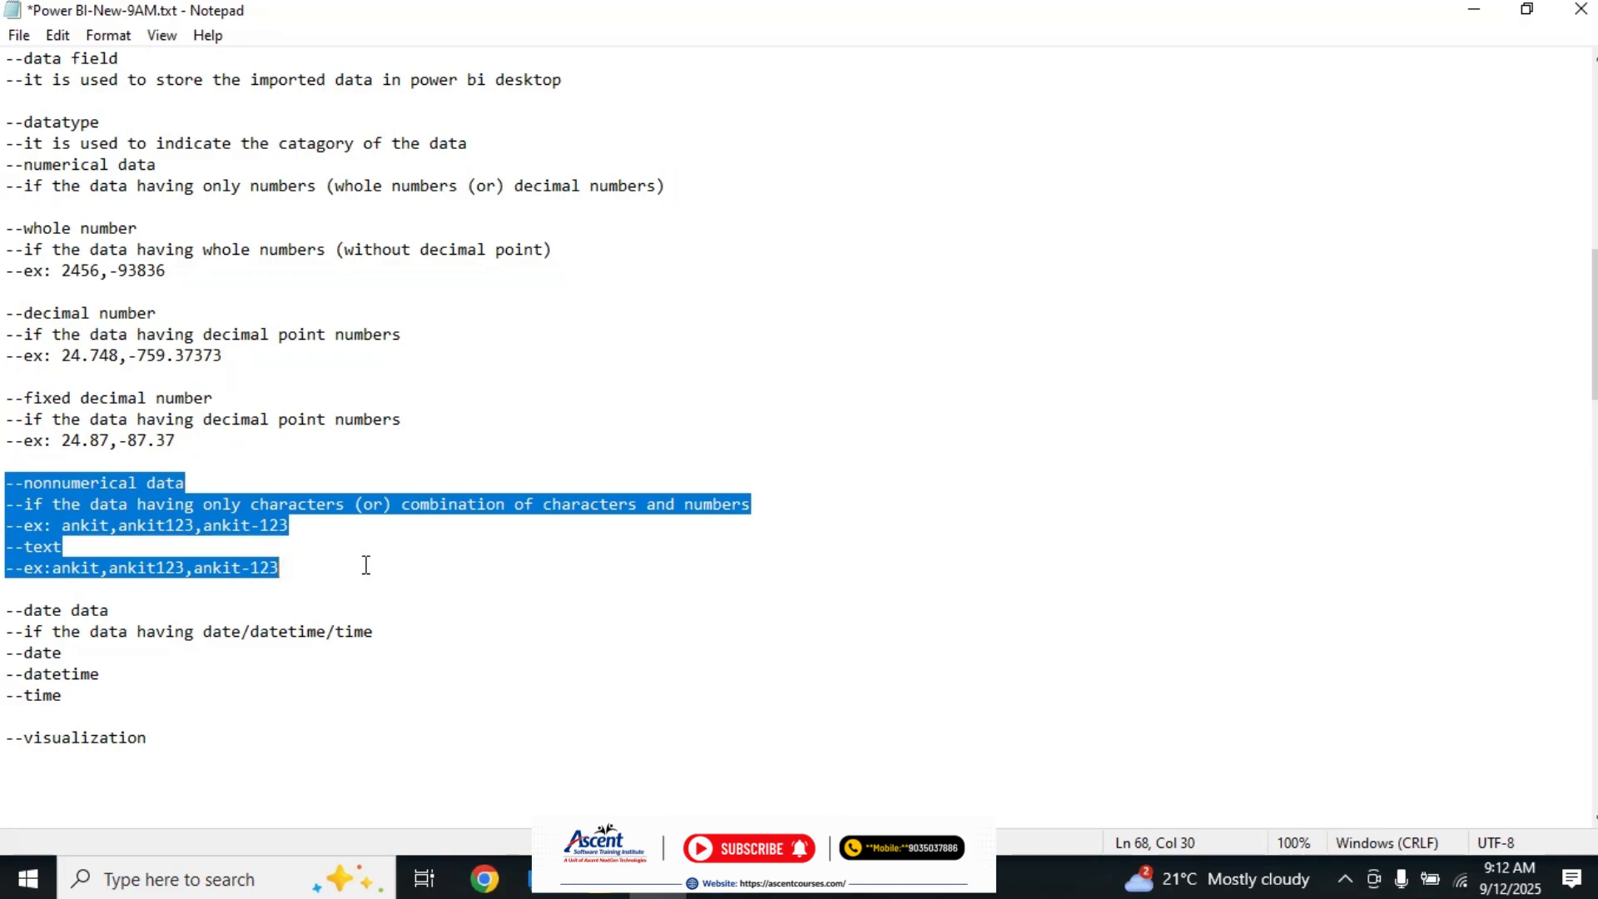
left_click(367, 565)
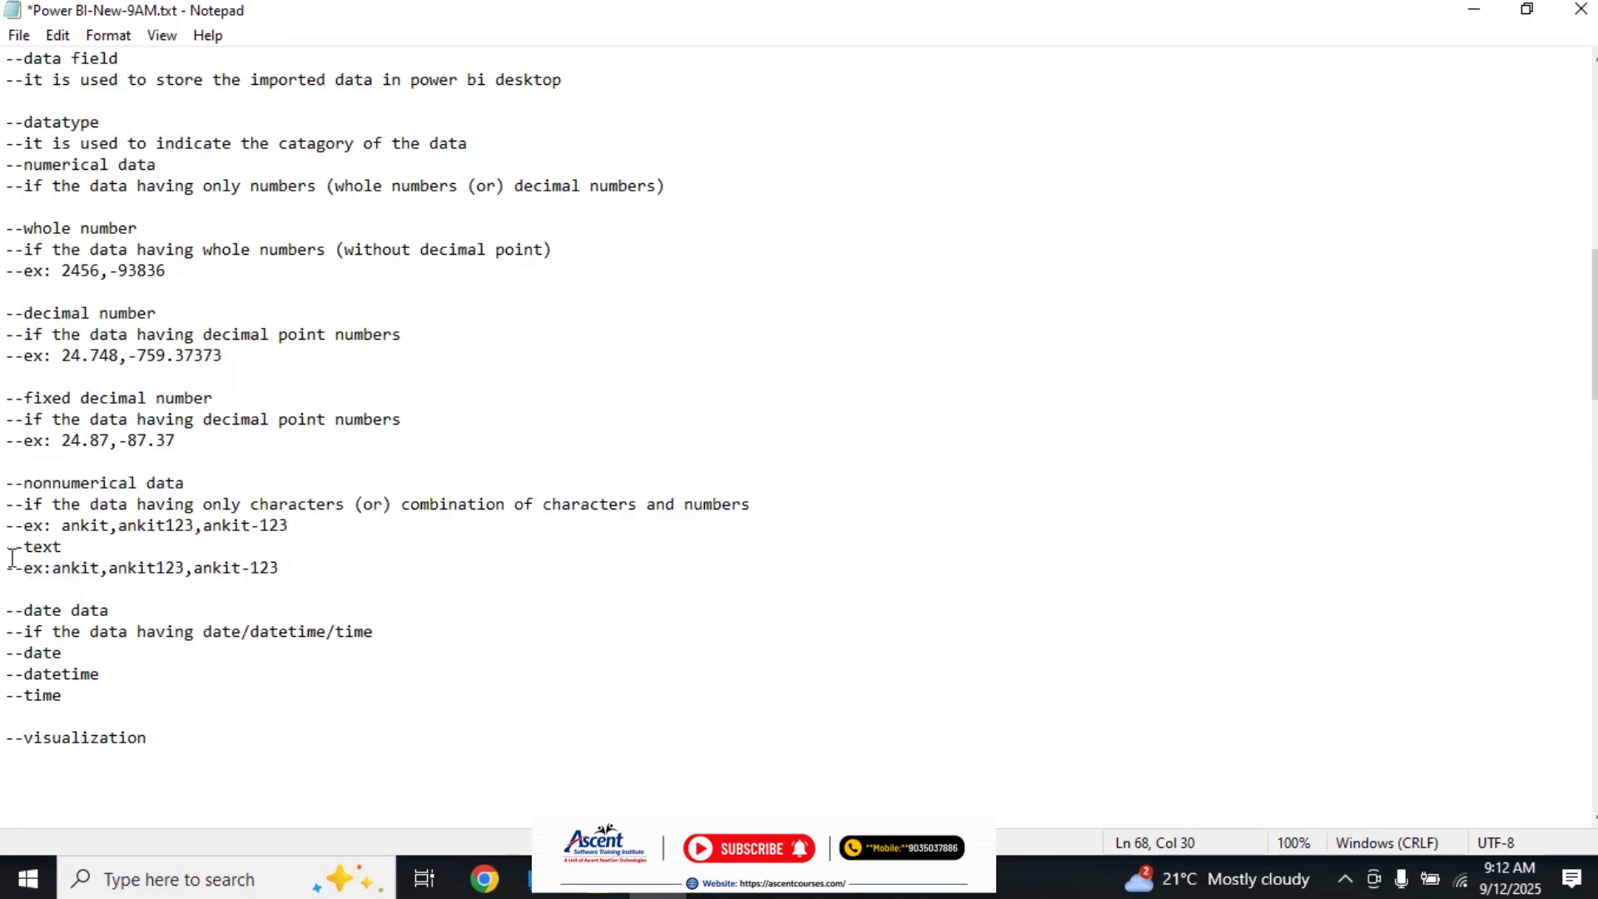
left_click_drag(7, 547, 328, 560)
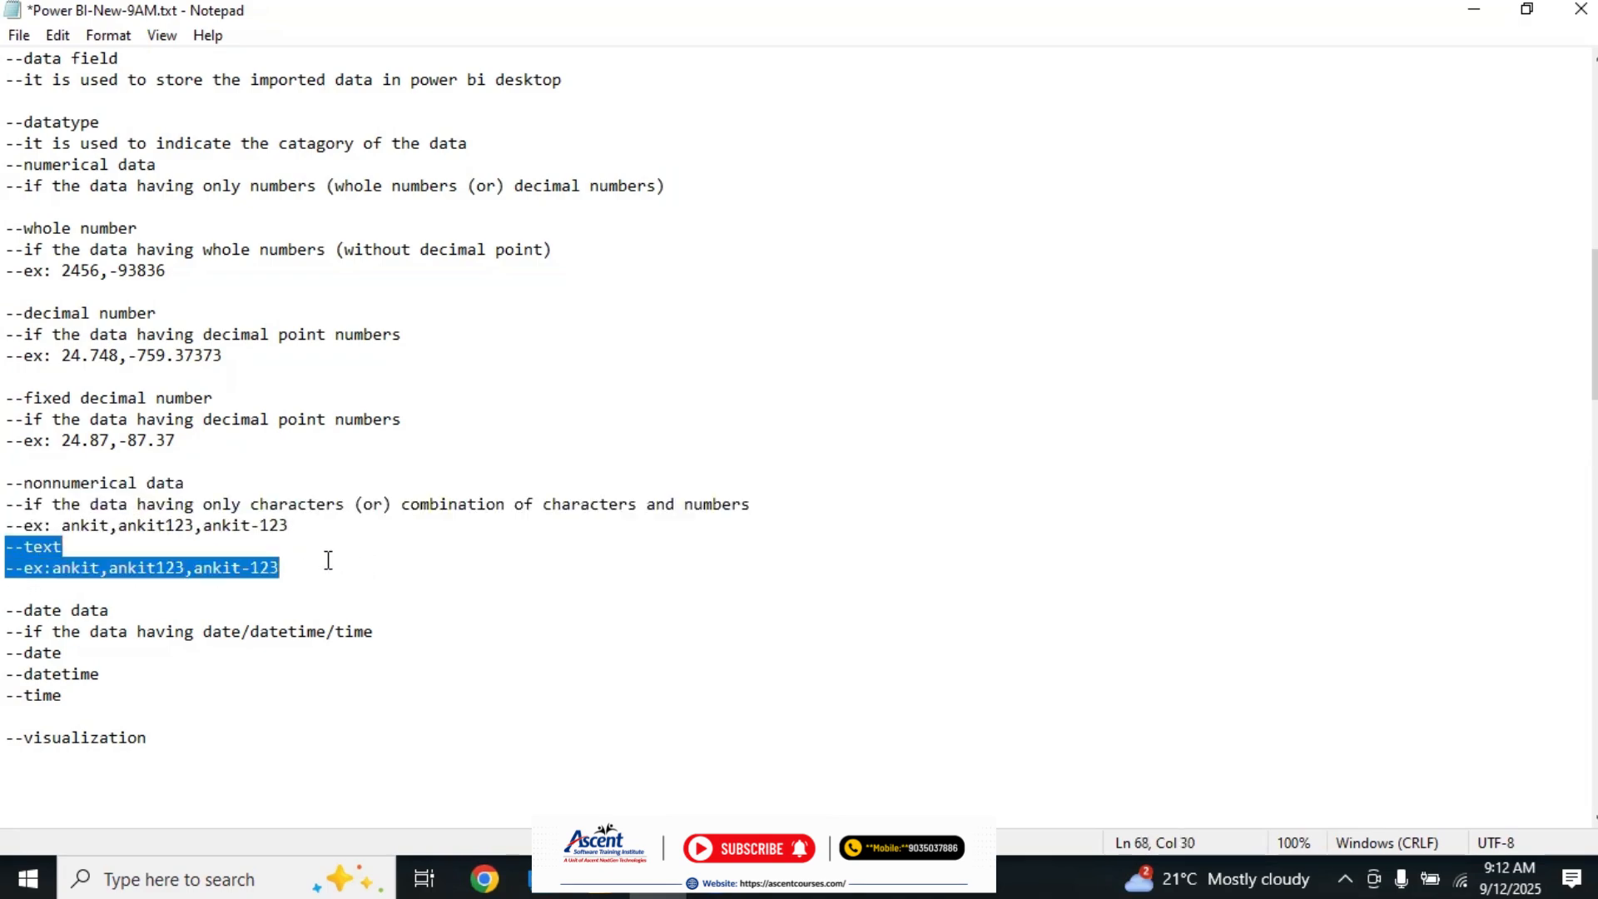
left_click_drag(10, 610, 104, 716)
left_click(595, 681)
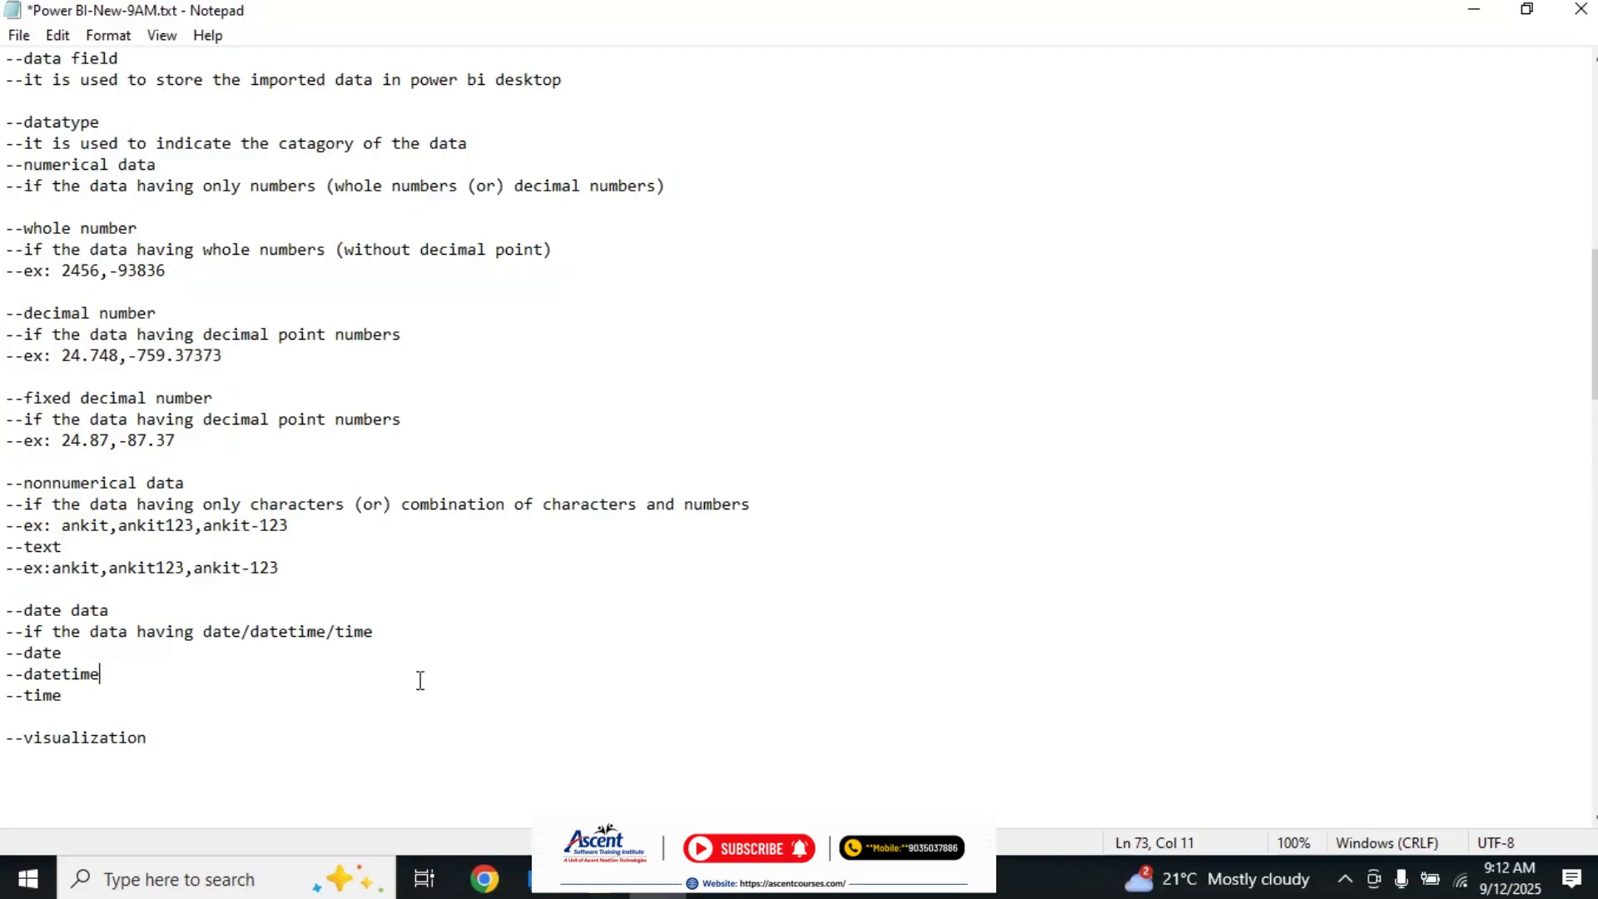
left_click_drag(117, 612, 7, 615)
left_click(12, 616)
left_click_drag(6, 123, 63, 250)
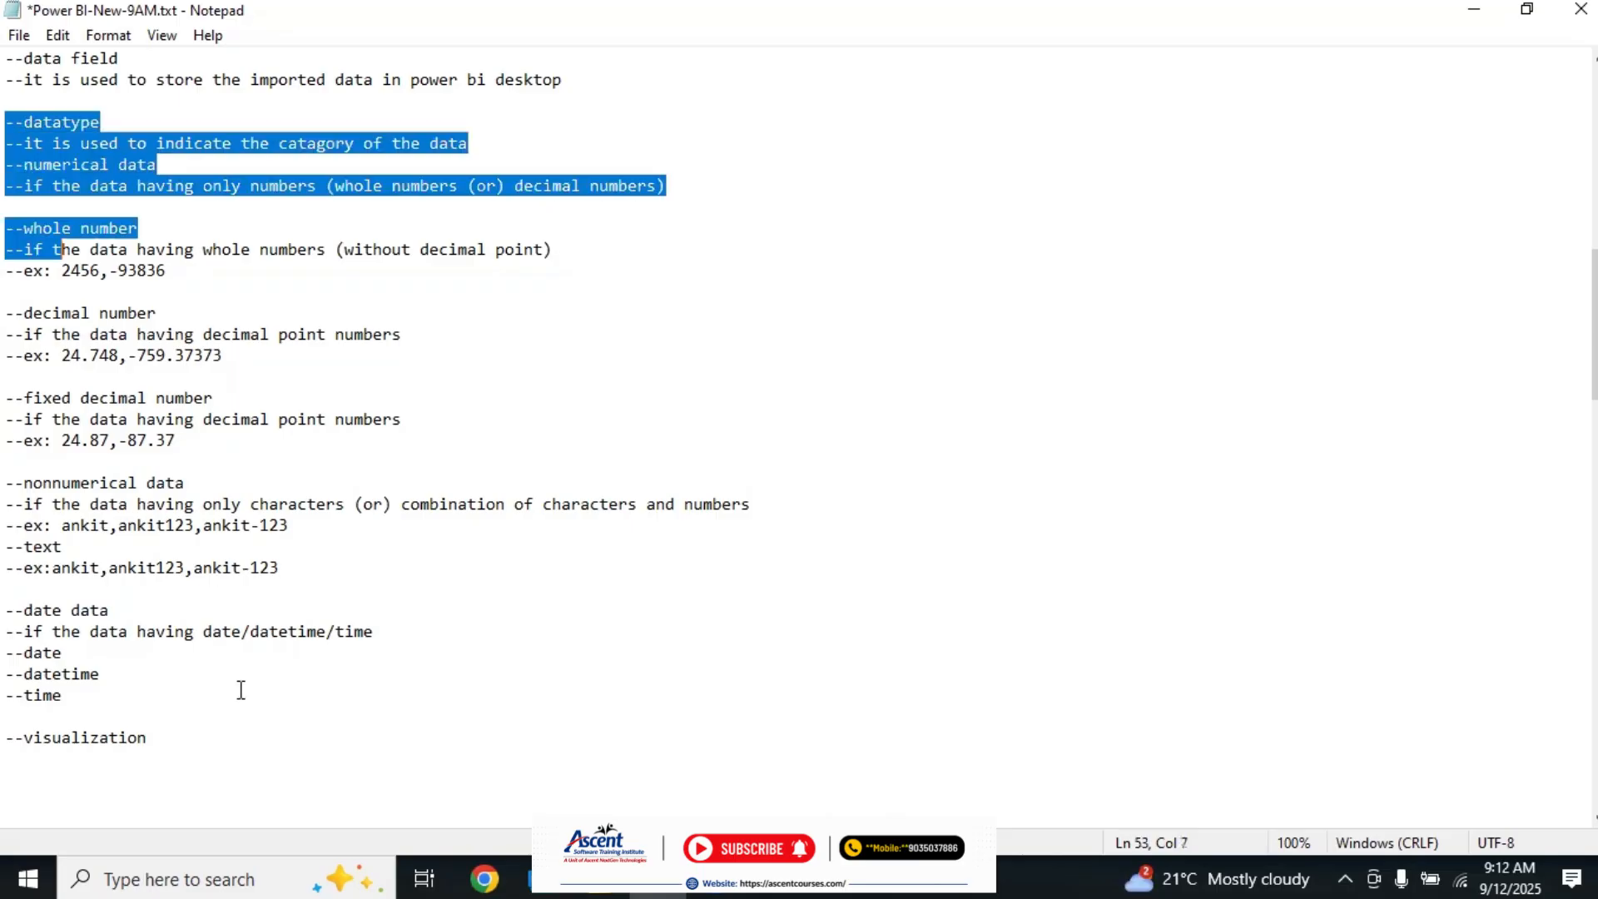
left_click(241, 708, "shift")
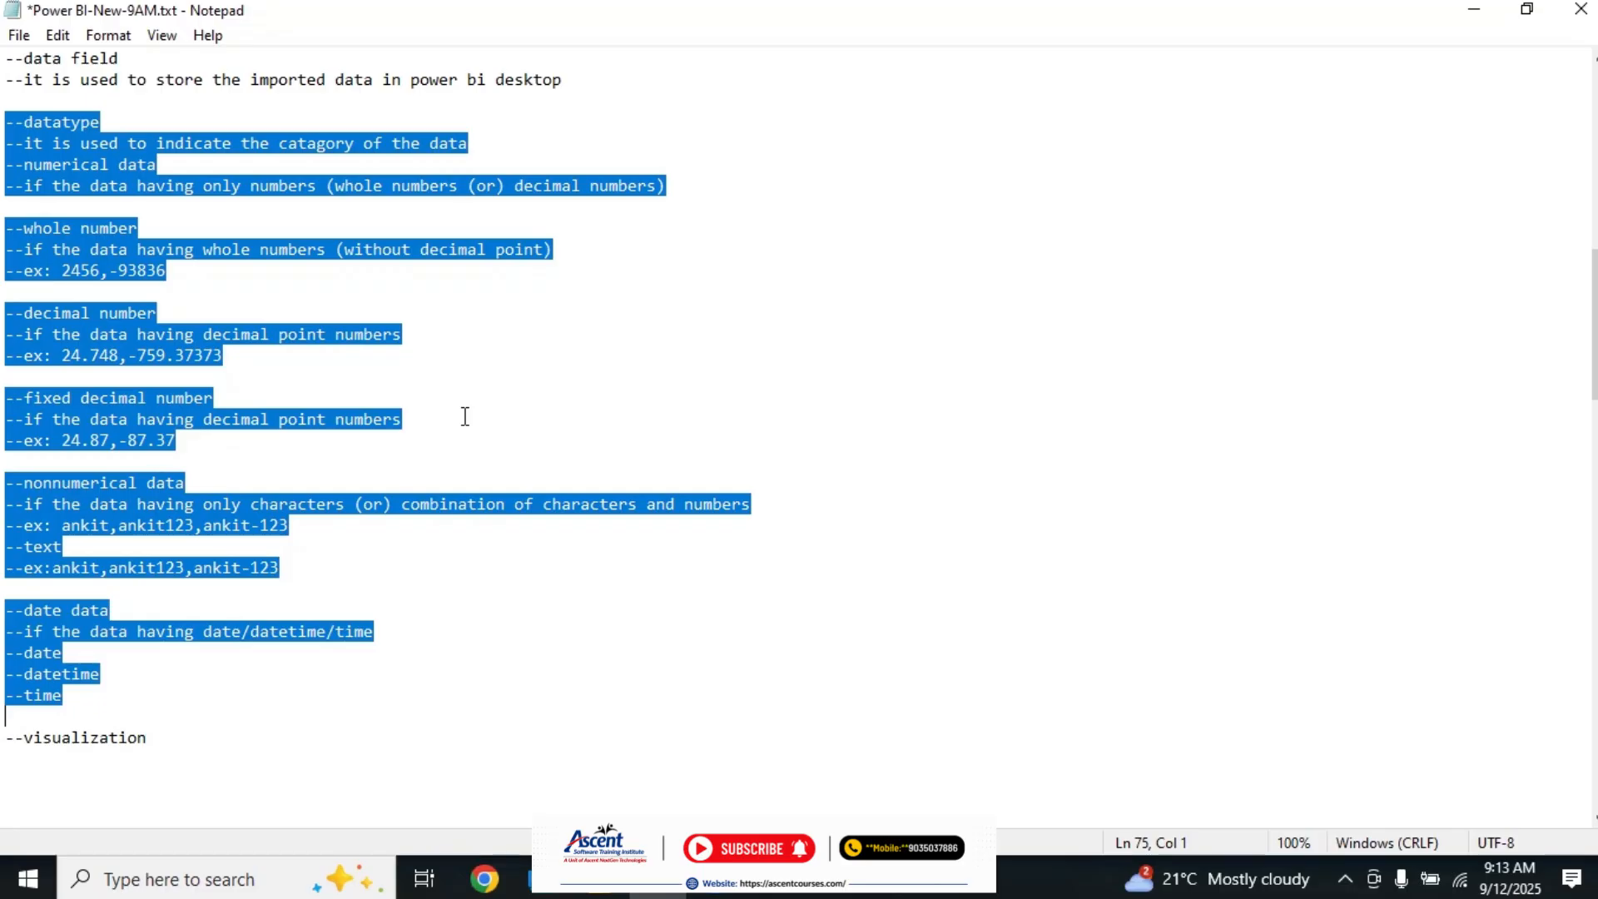
left_click(219, 737)
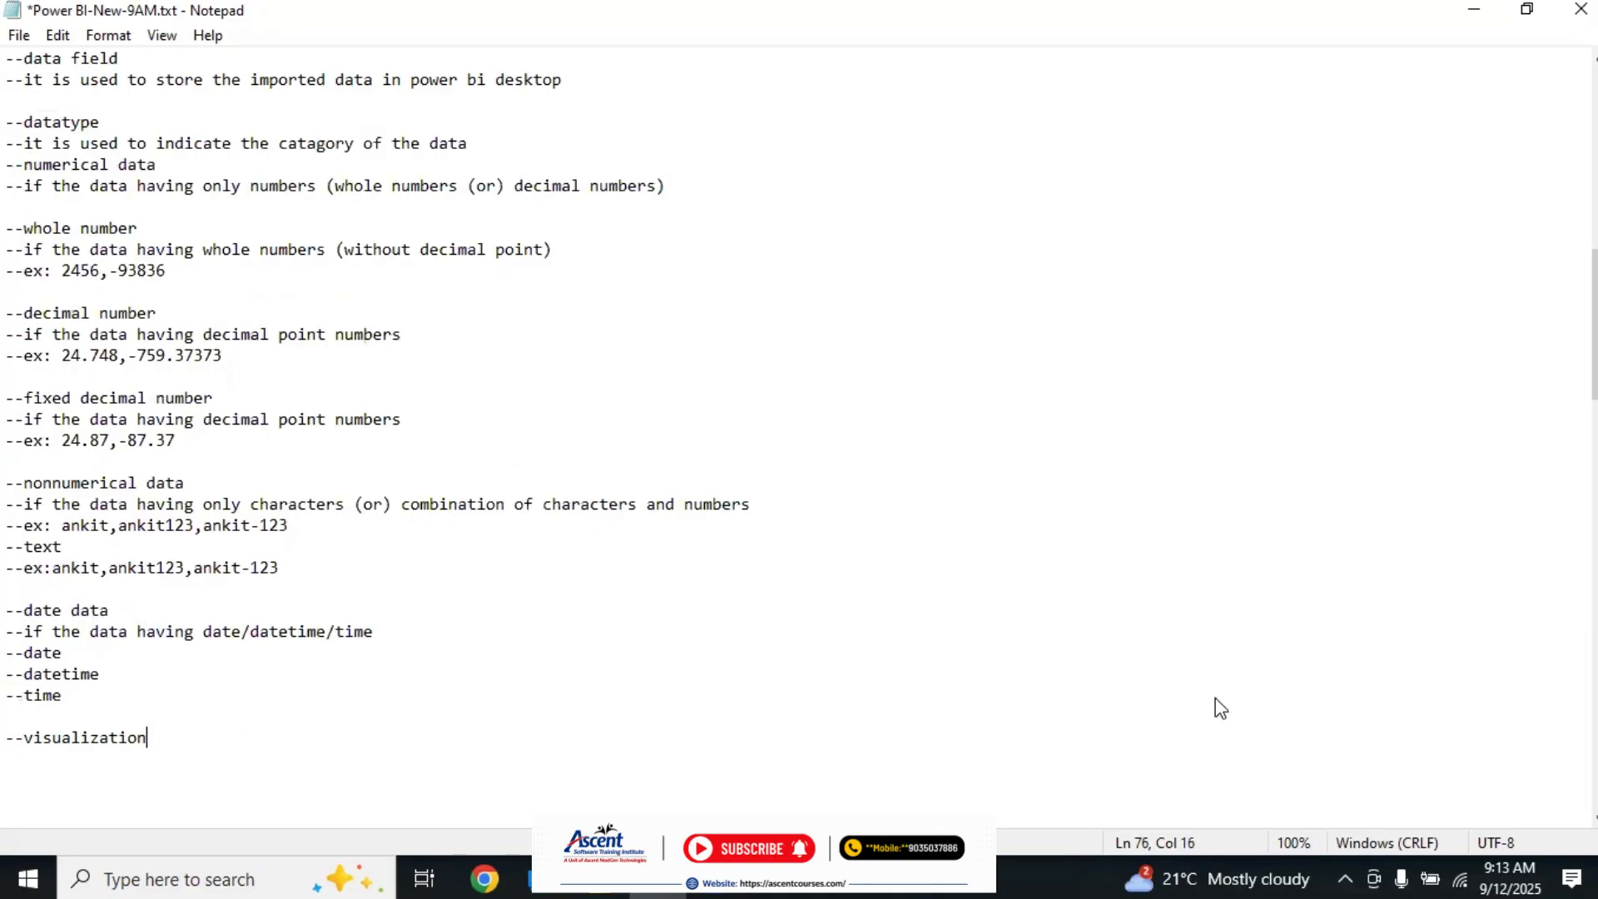
Step: Insert a block of blank lines below the "--visualization" heading
left_click(1596, 818)
scroll(1595, 818, "down", 7)
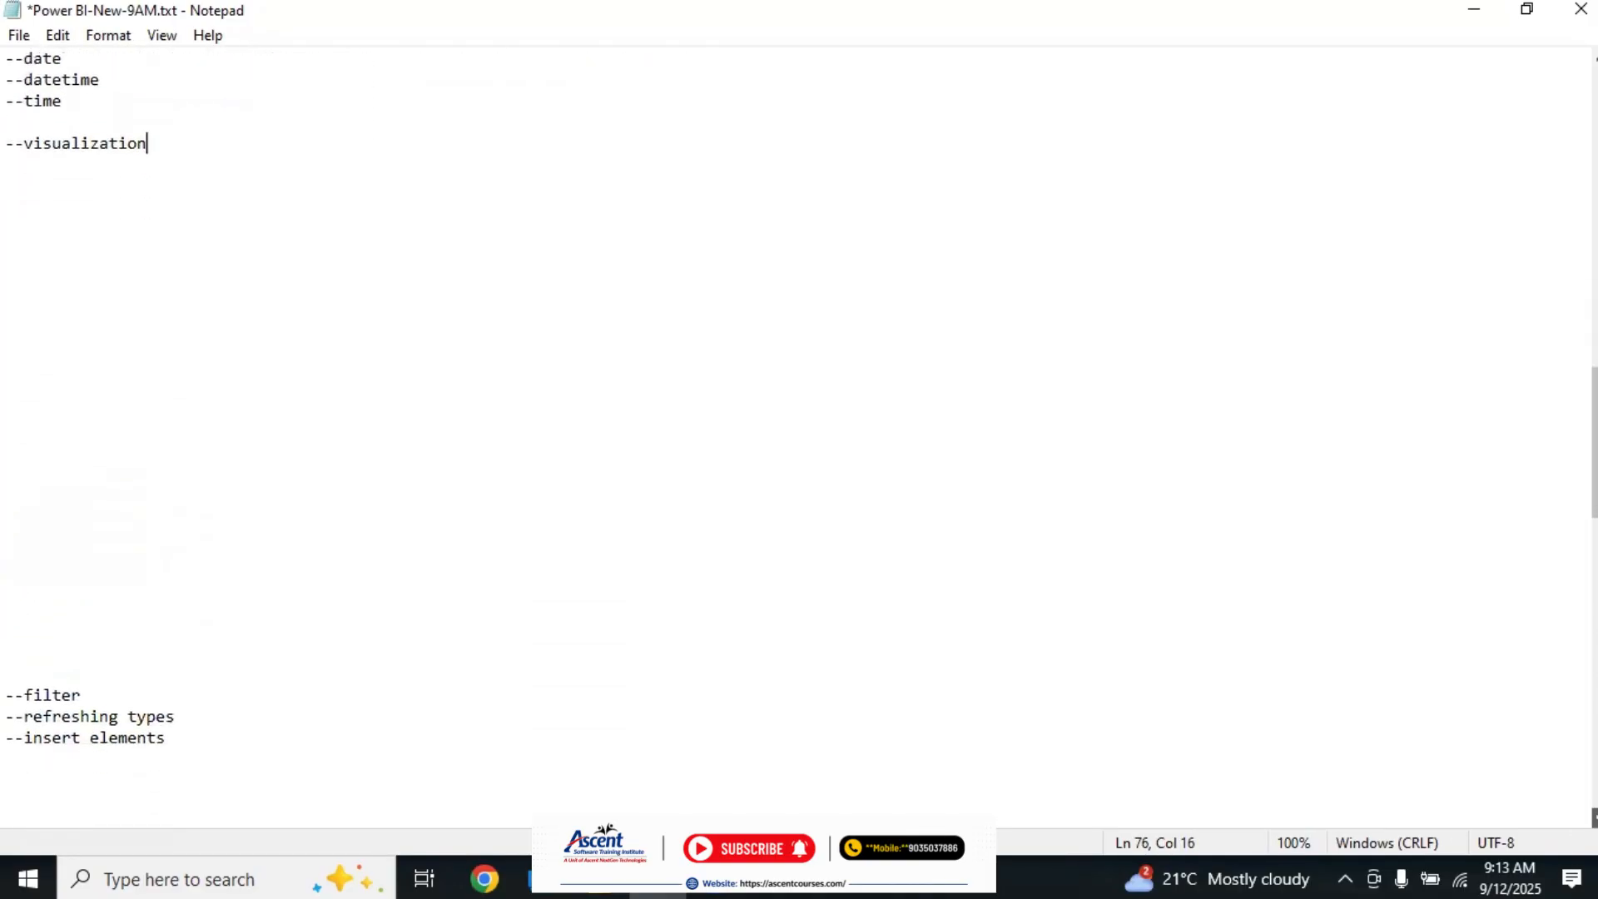
key("Return")
key("Return")
key("Return")
key("Return")
key("Return")
key("Return")
key("Return")
key("Return")
key("Return")
key("Return")
key("Return")
key("Return")
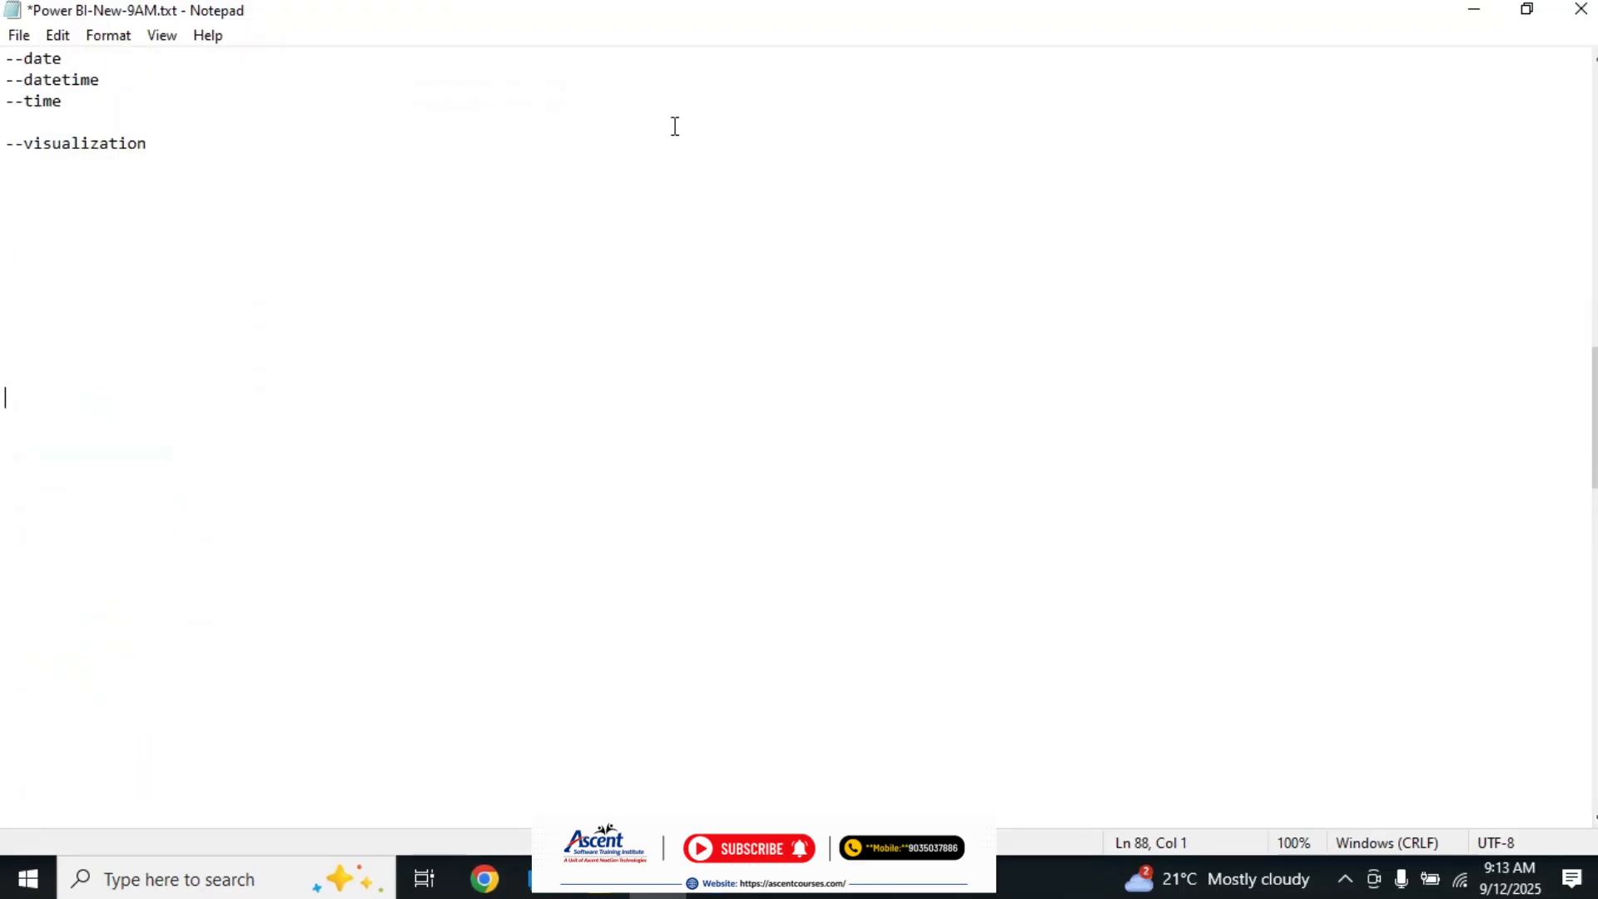
key("alt+Tab")
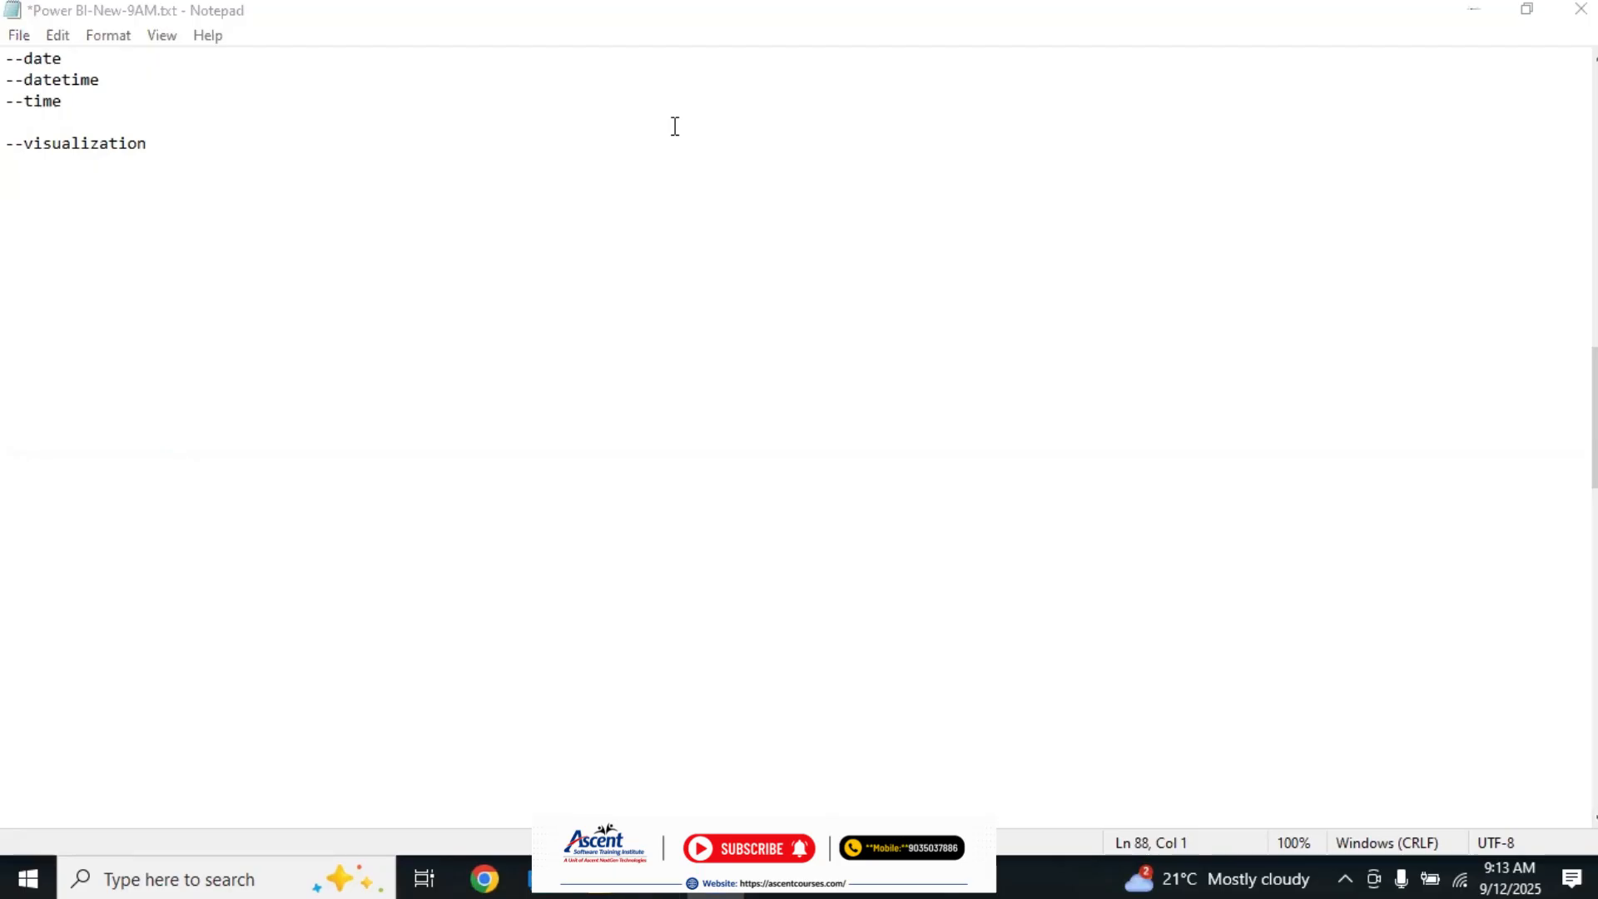
Step: Extend the row of dashes before the visualization heading and add the line "--200+ visualizations" below it
left_click(28, 166)
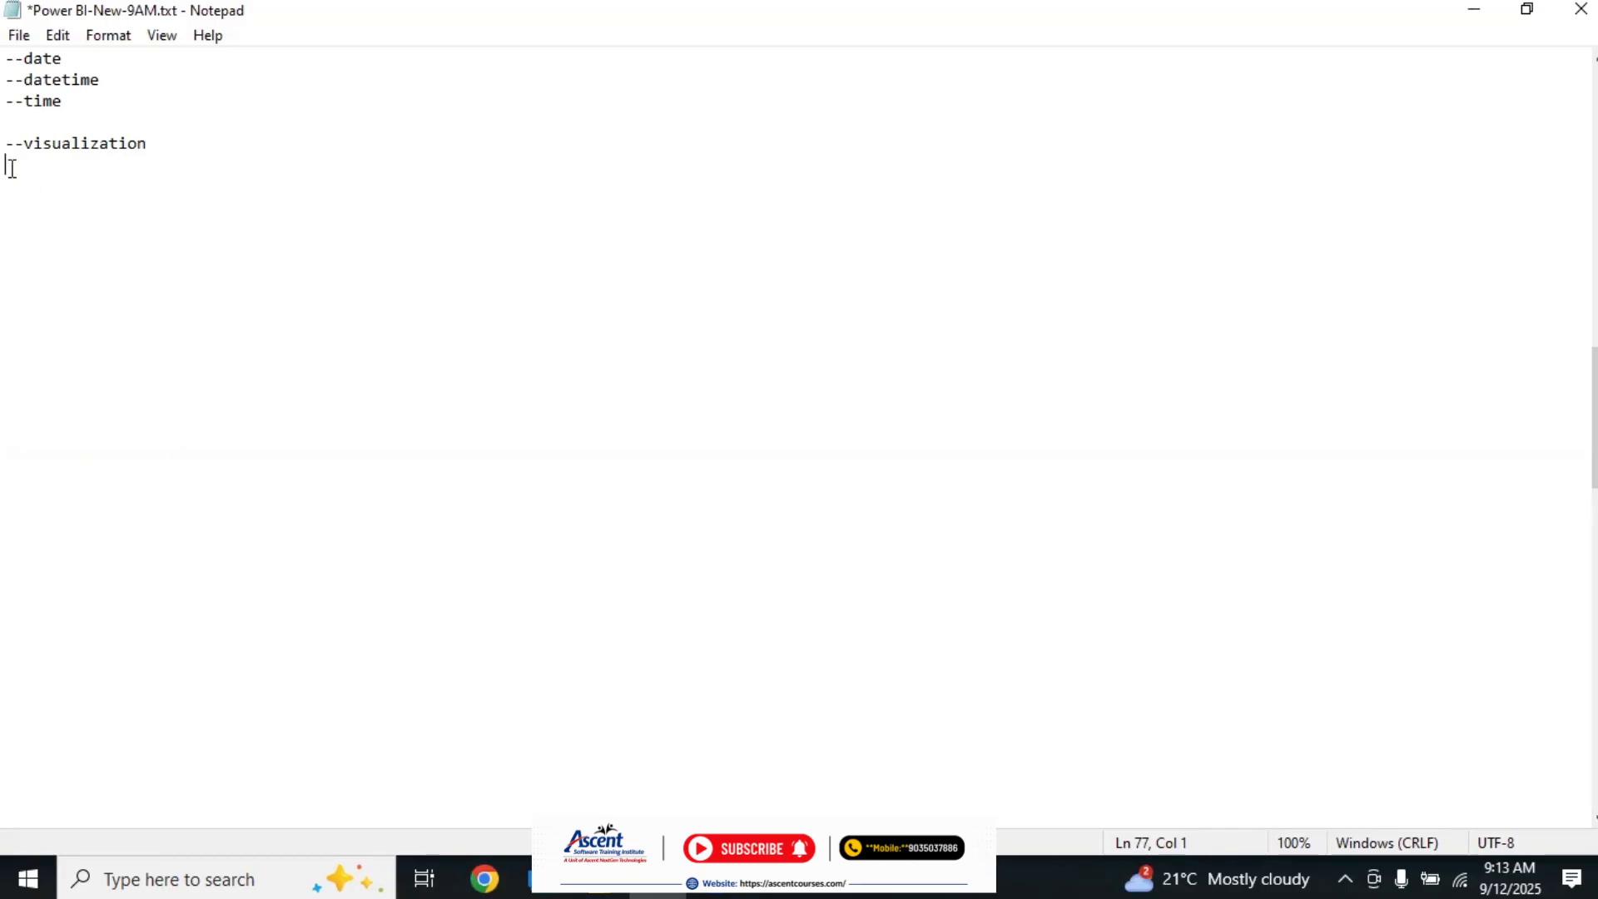
type("------------------------")
left_click(31, 167)
type("200+ visualizations")
Step: Add a new line reading "--36 visualizations are called frequently used visualizations"
key("Return")
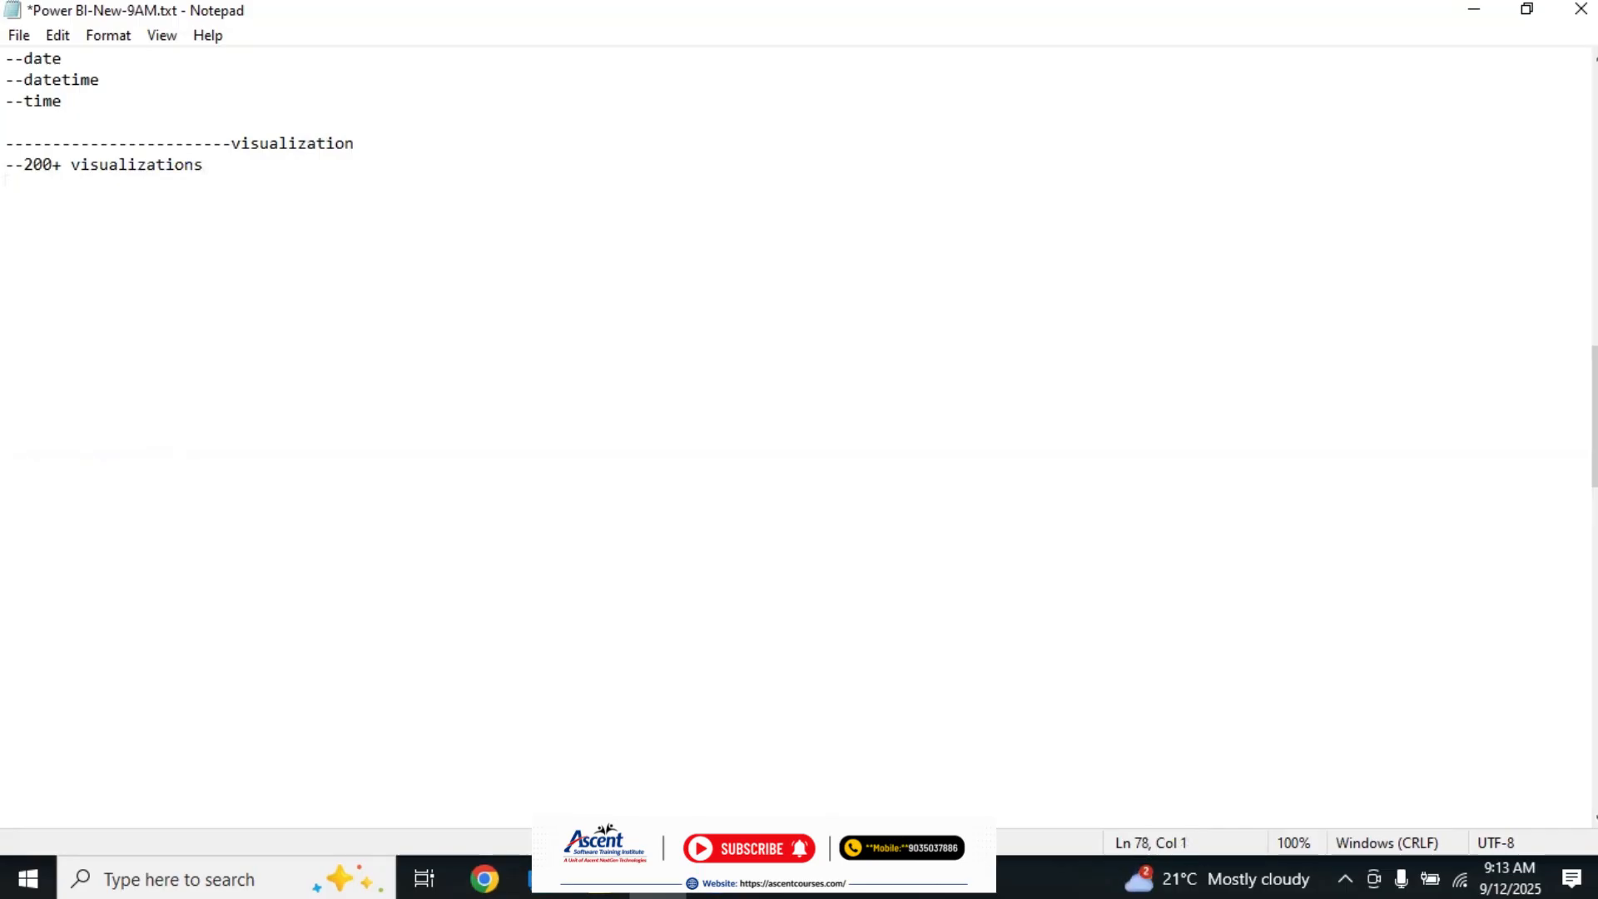
type("--36 visualiza")
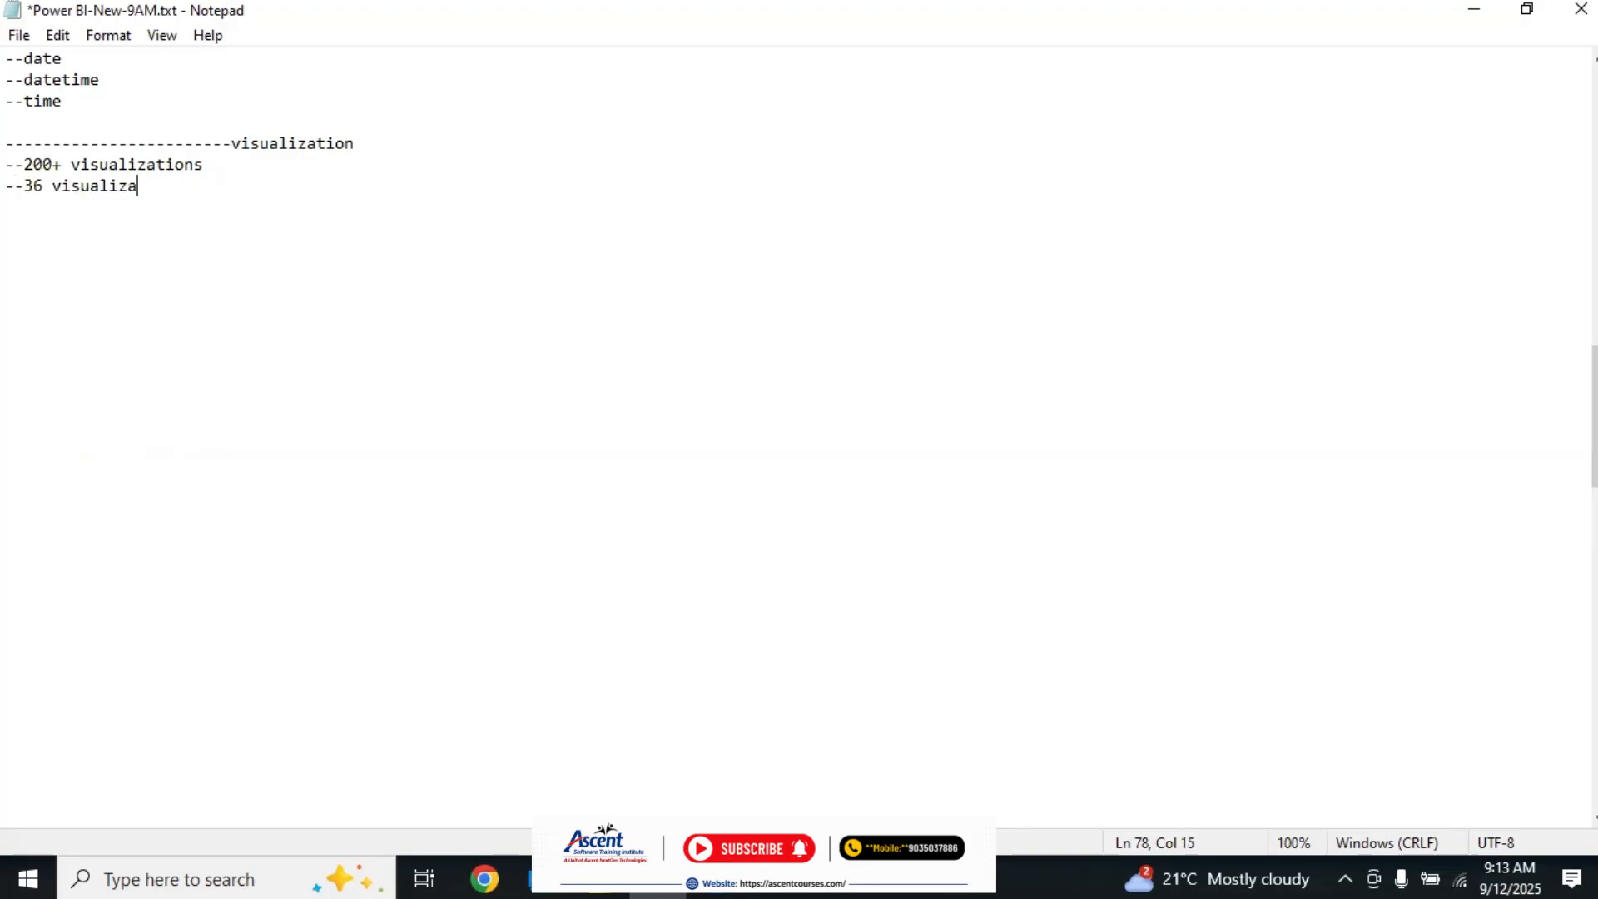
type("tions are called f")
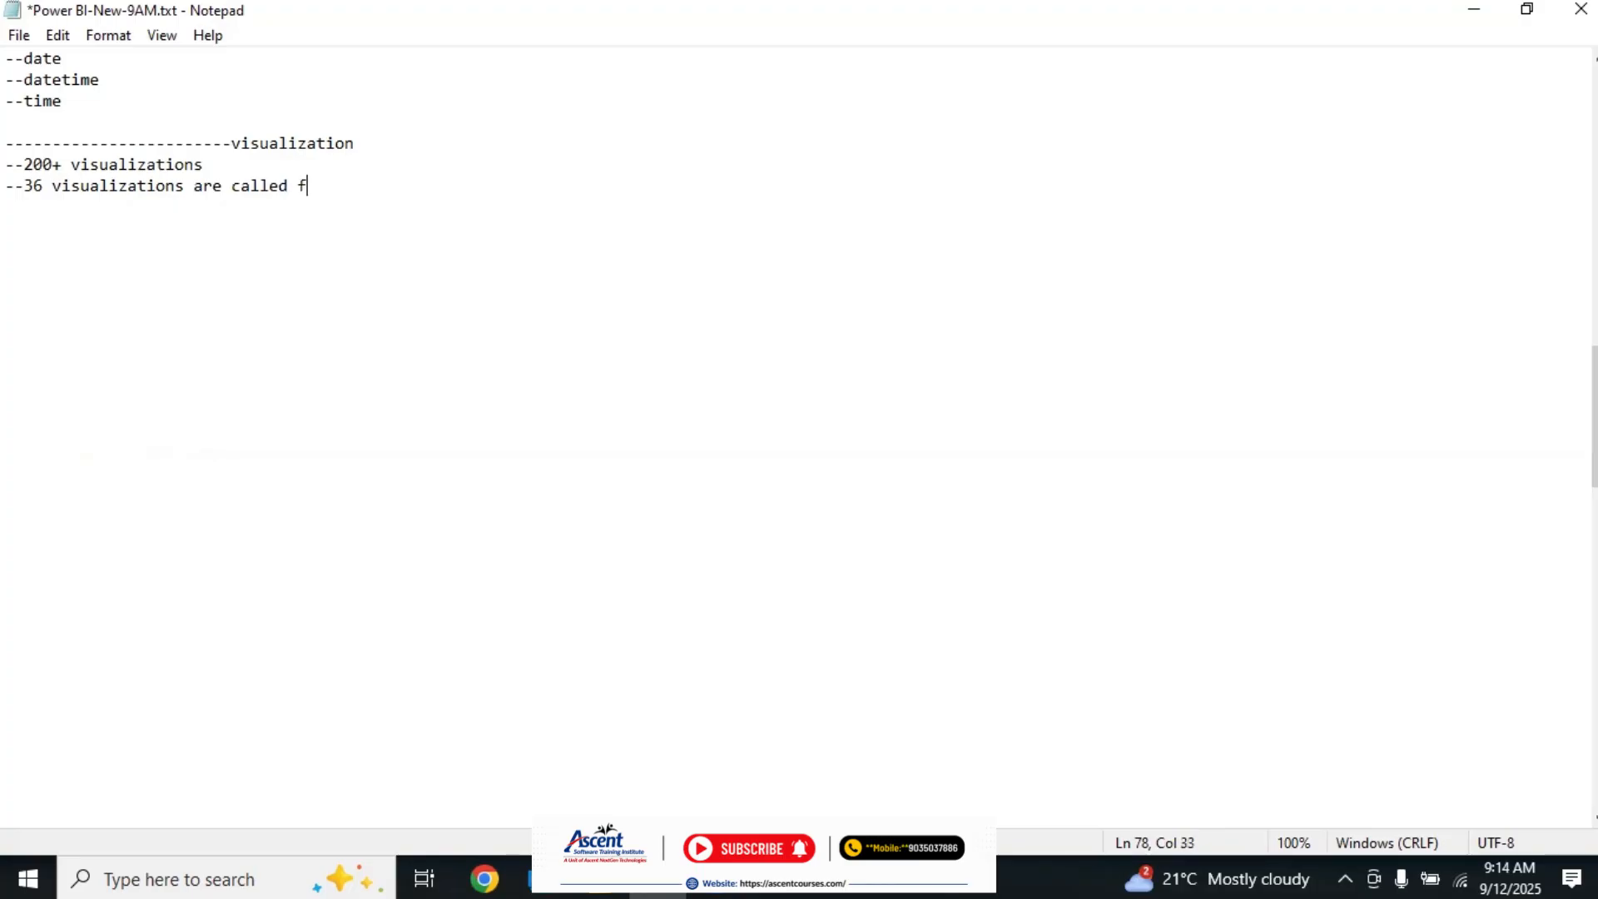
type("requently used")
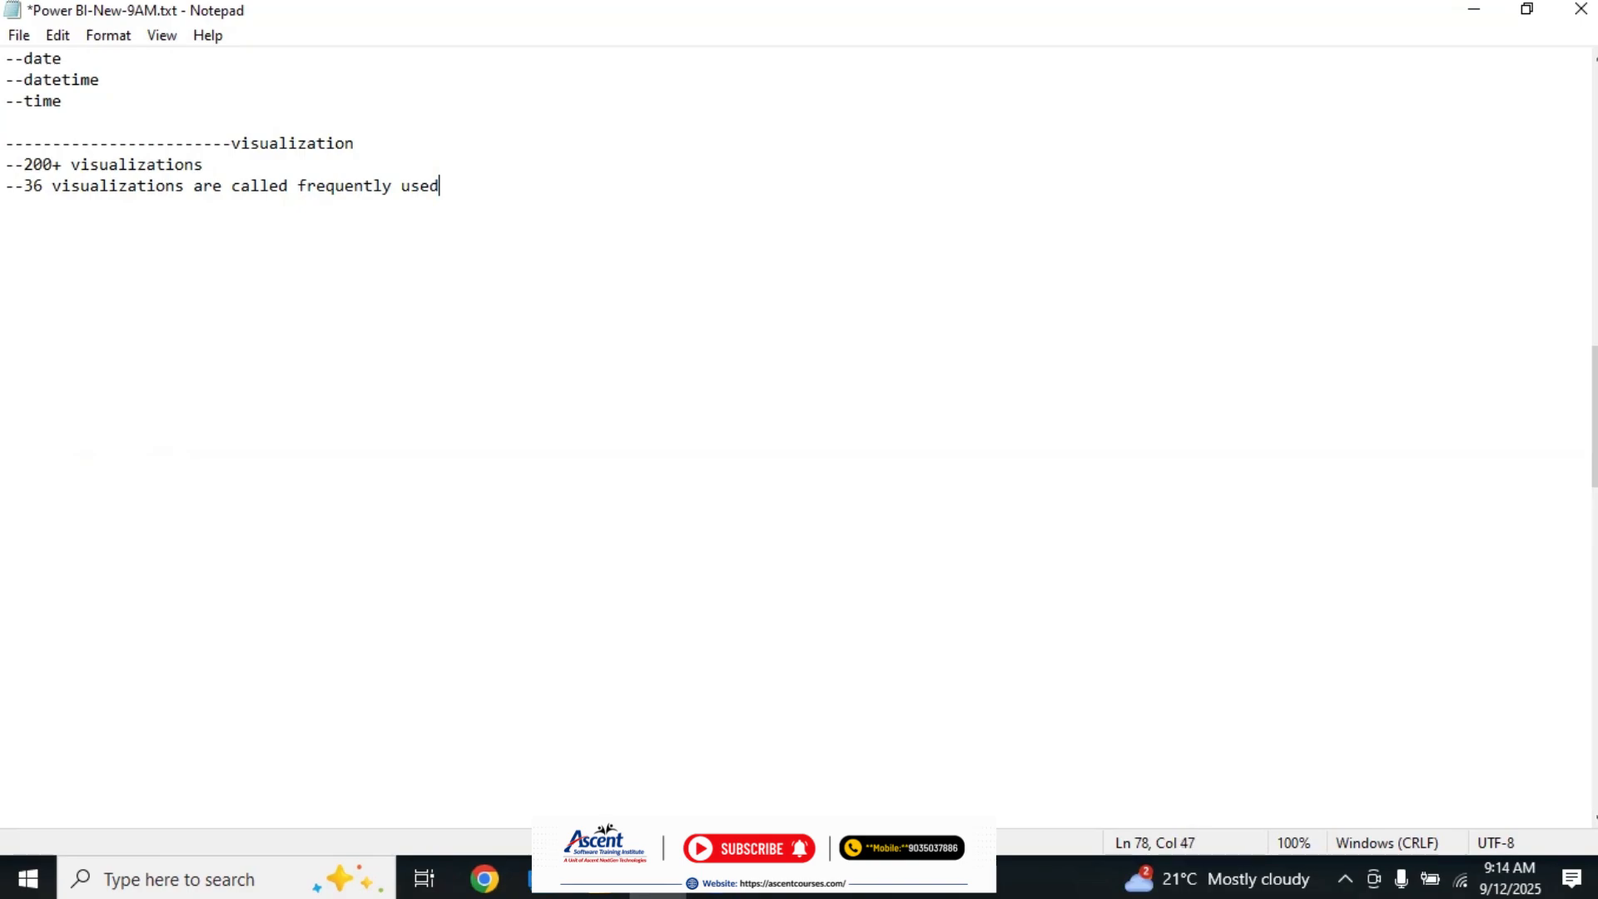
type(" visualizations")
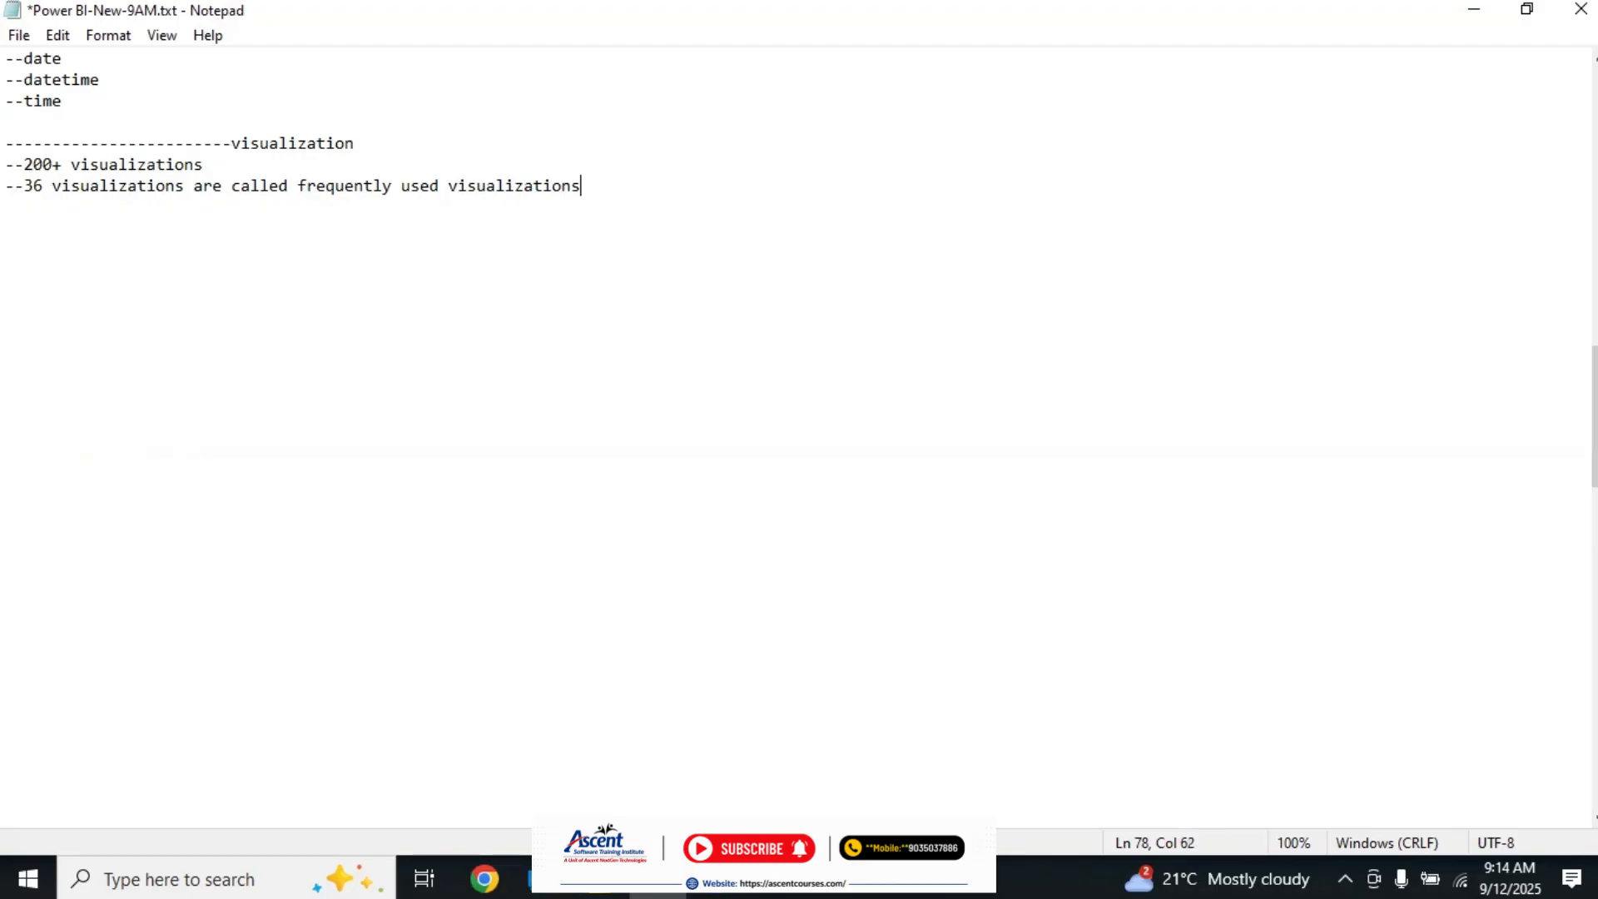
Step: Add a new line reading "--other visualizations are called custom visulizations"
key("Return")
type("--")
type("other visualiza")
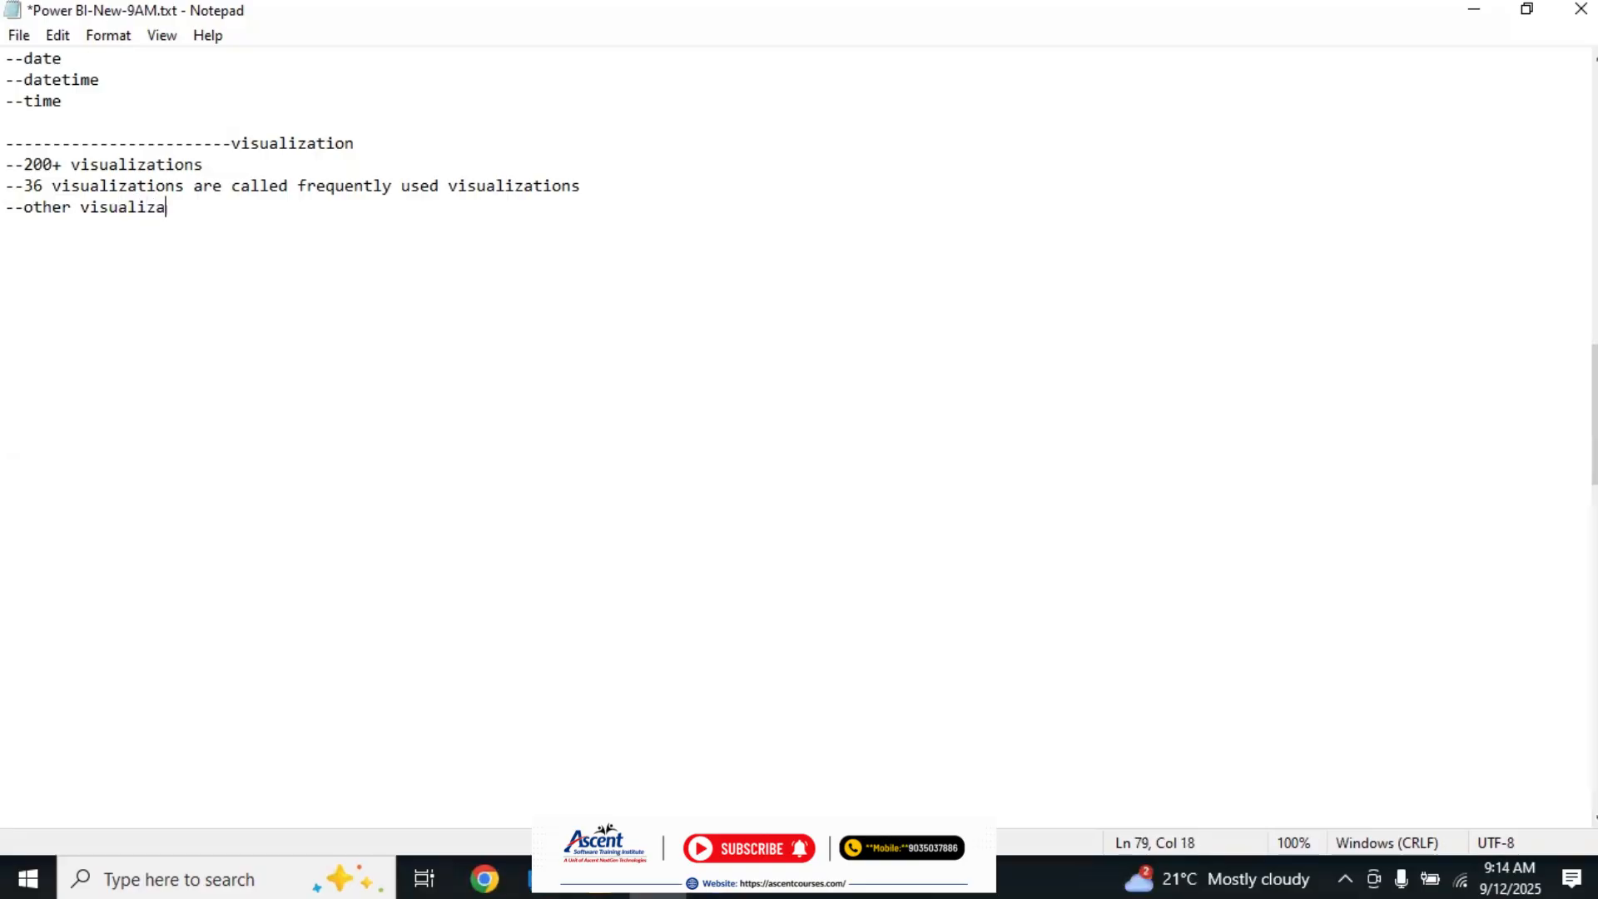
type("tions are called custo")
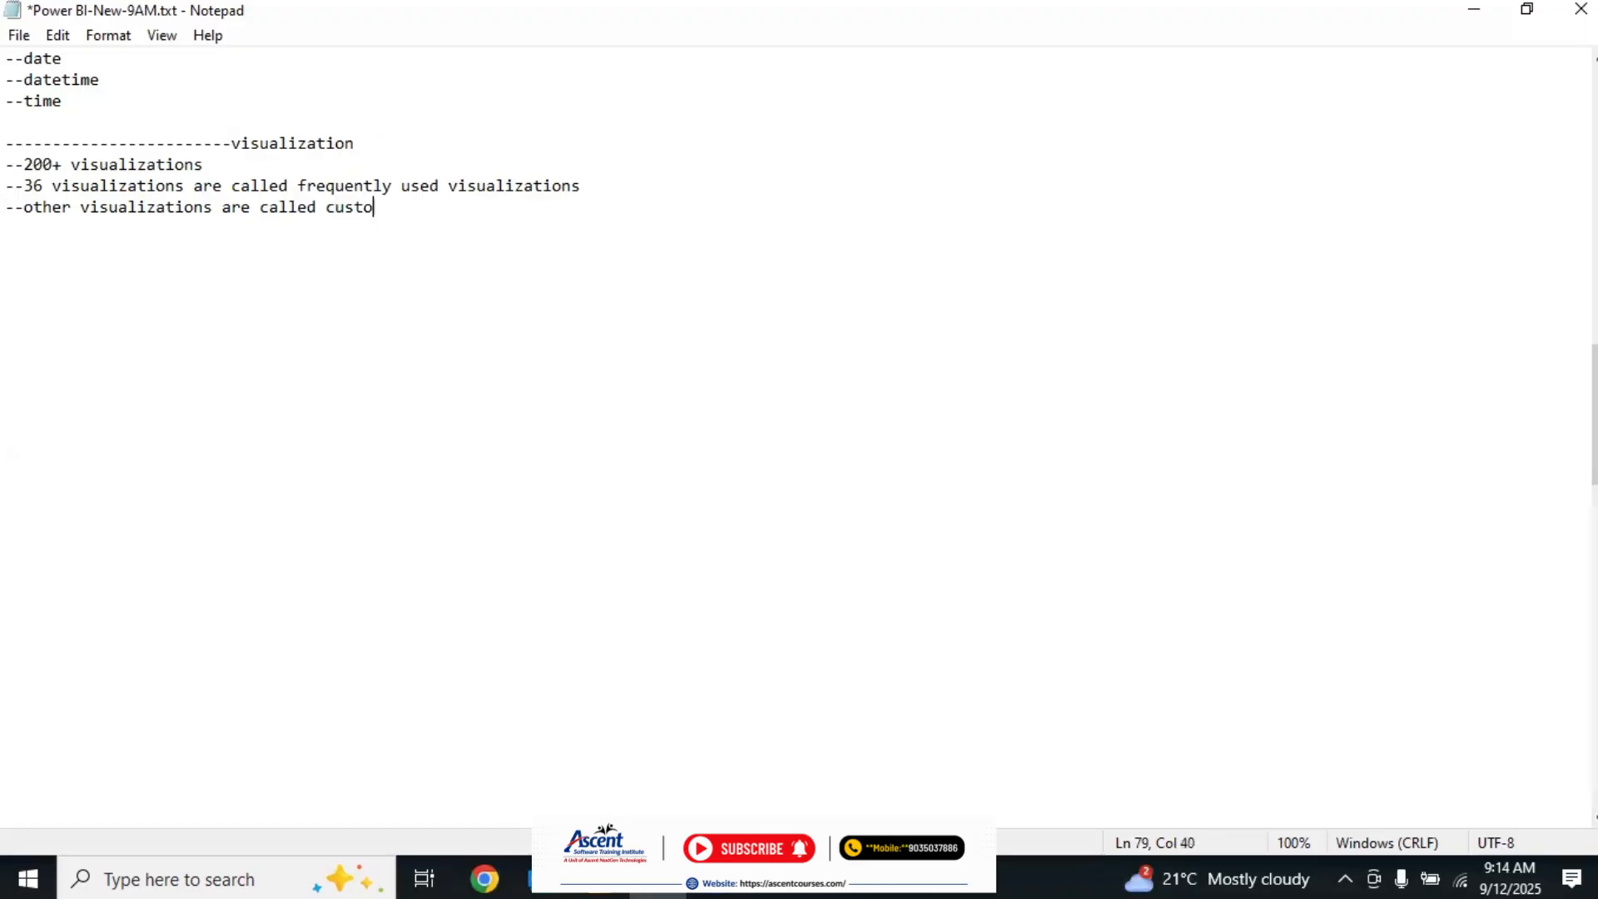
type("m visulizations")
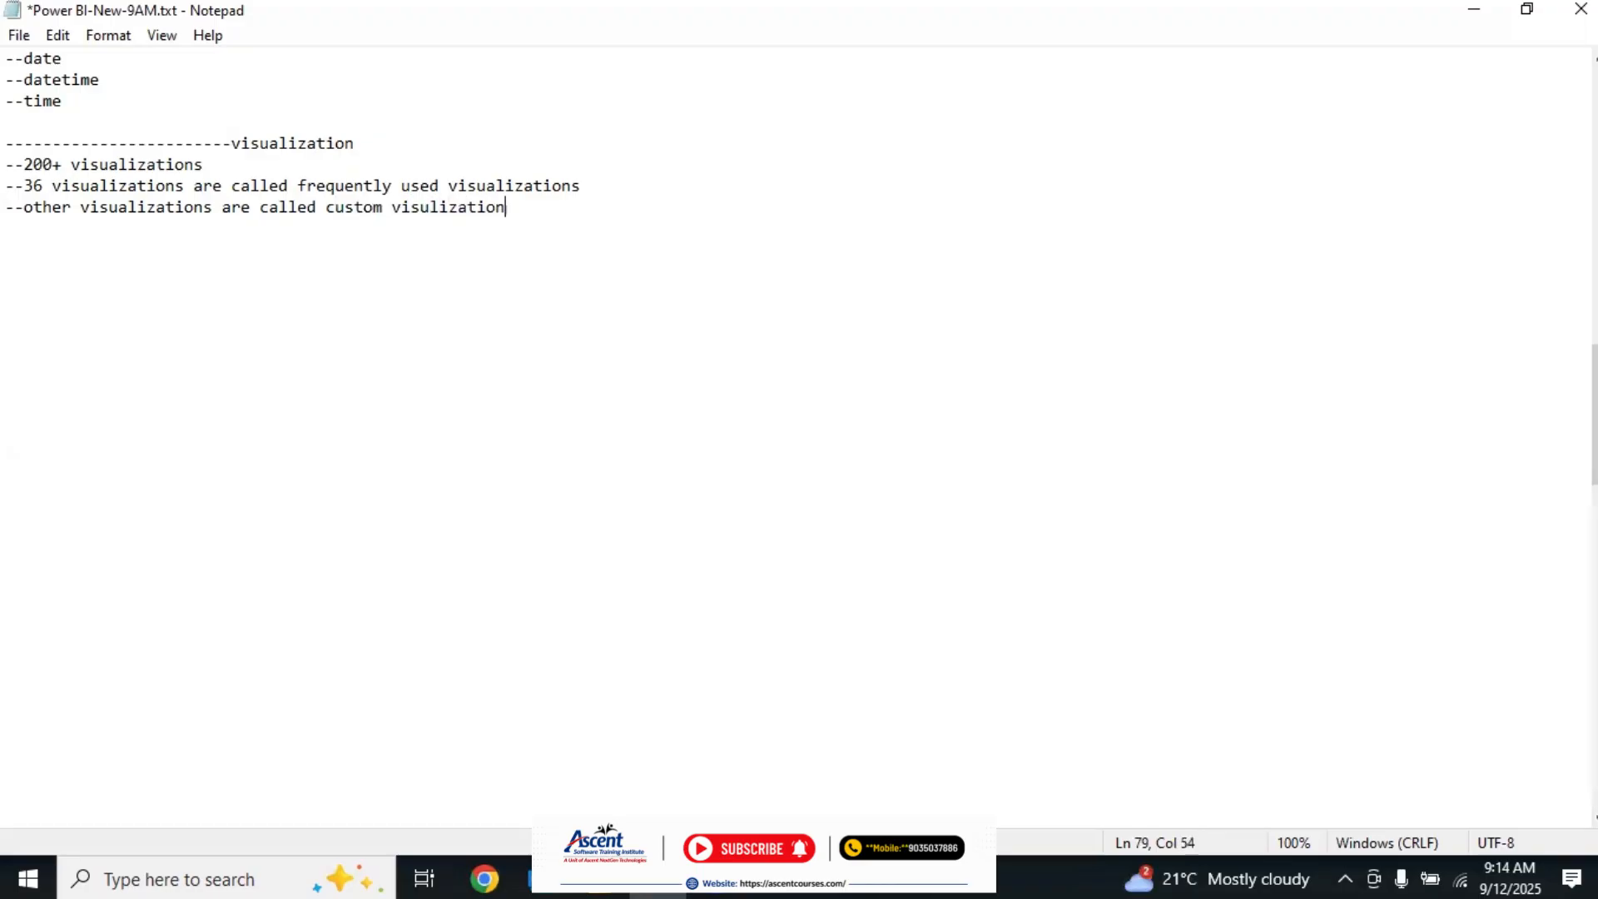
Step: Review the two lines on frequently used and custom visualizations
left_click_drag(7, 185, 664, 192)
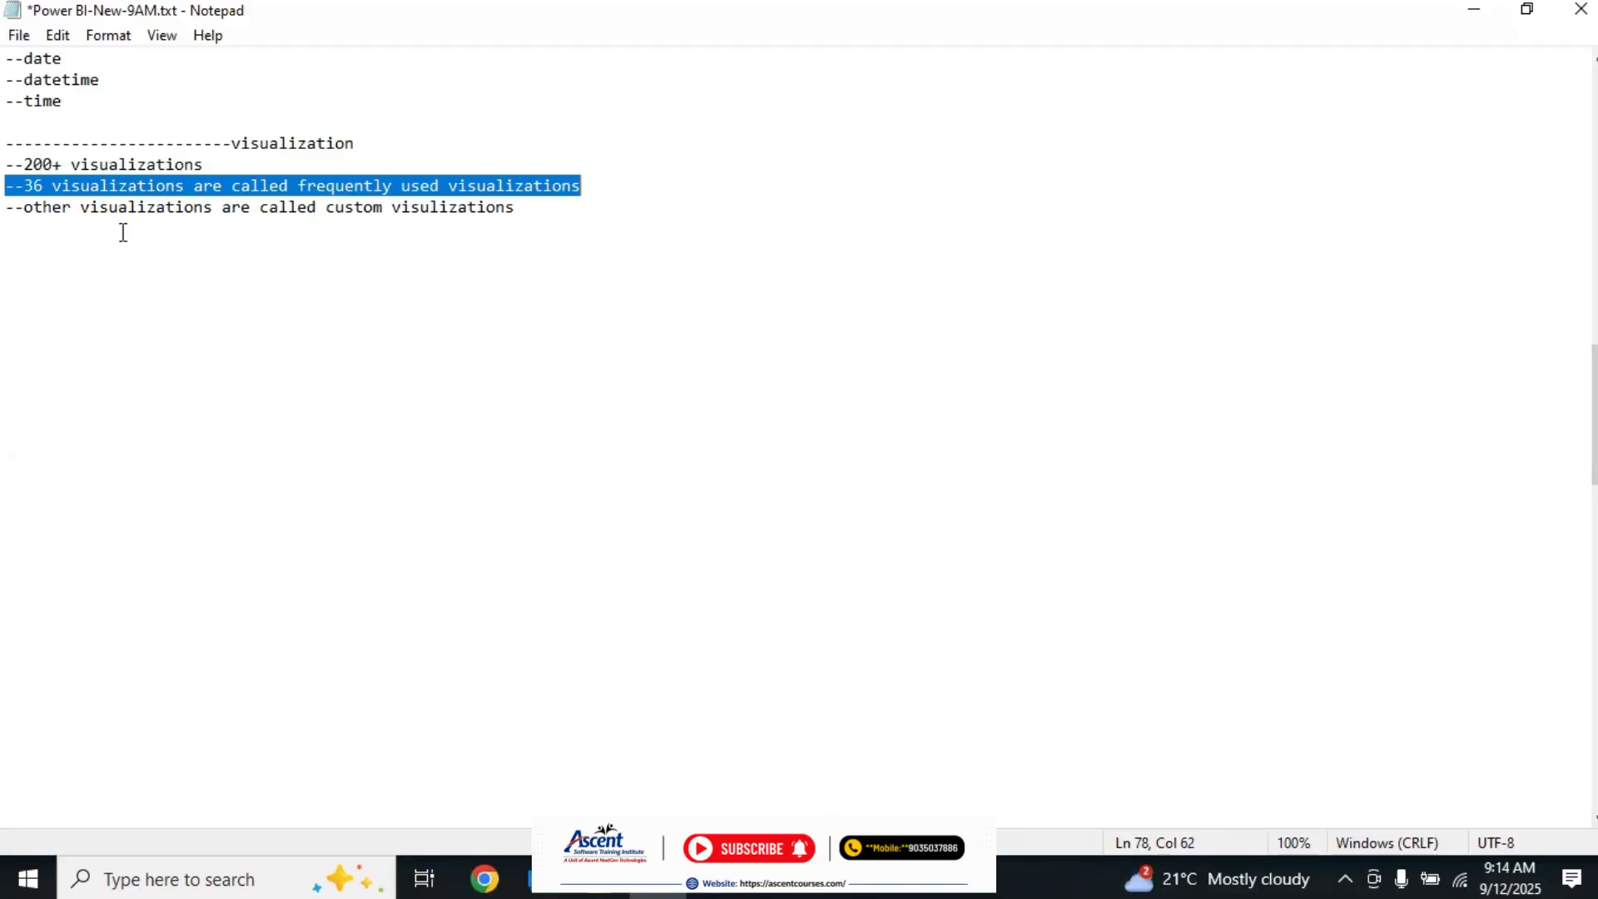
left_click_drag(8, 208, 582, 229)
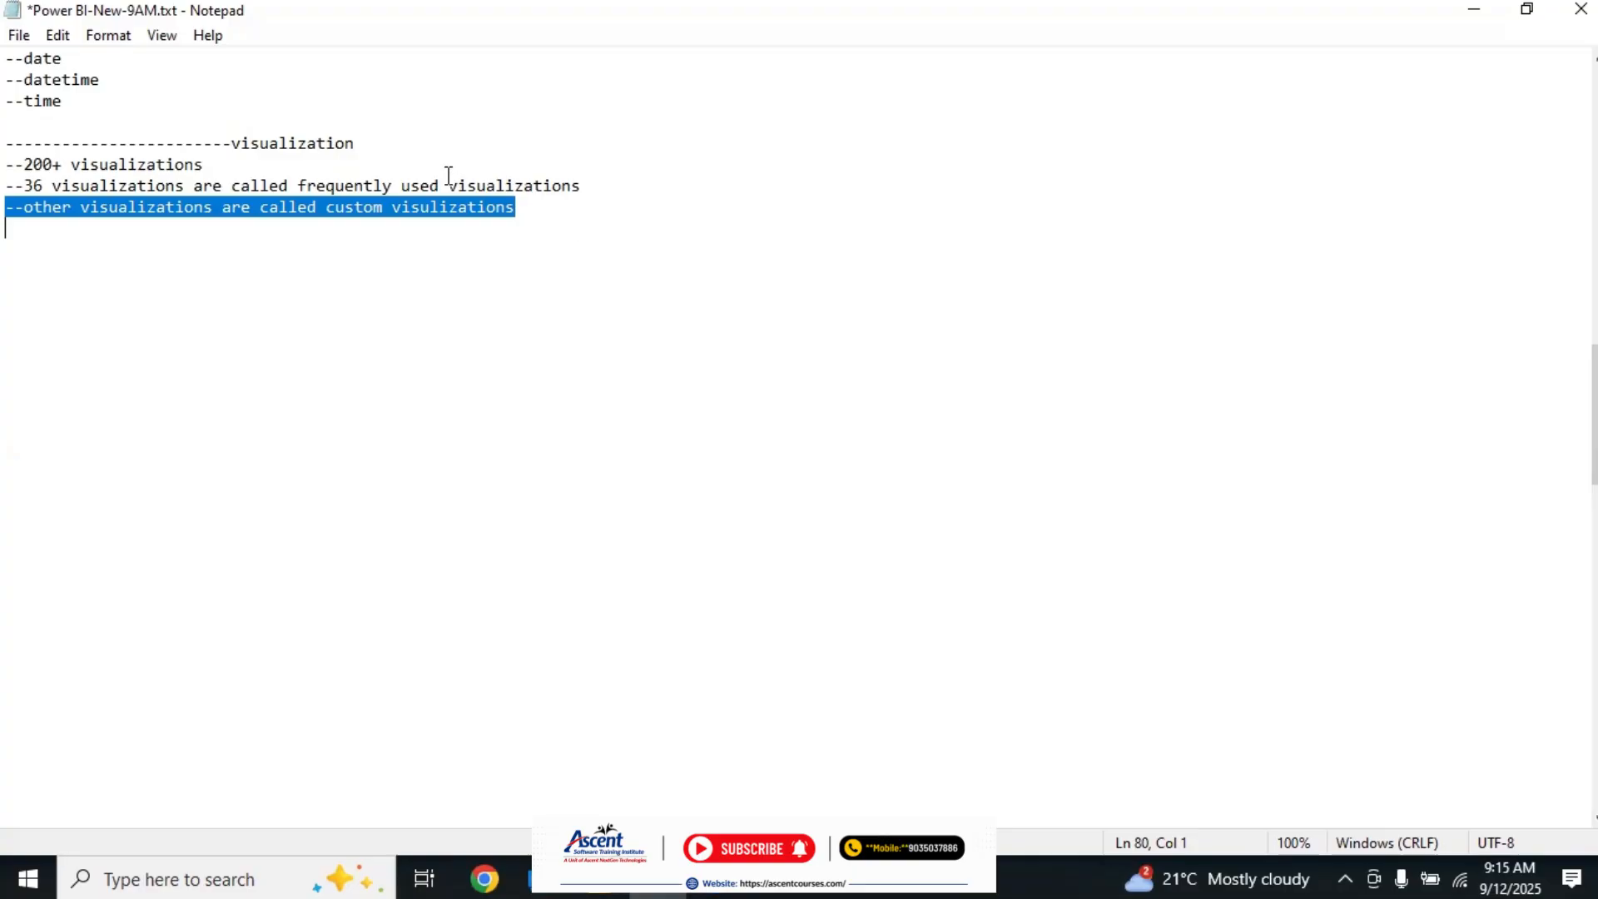
left_click(301, 185)
left_click(650, 200, "shift")
left_click(649, 200)
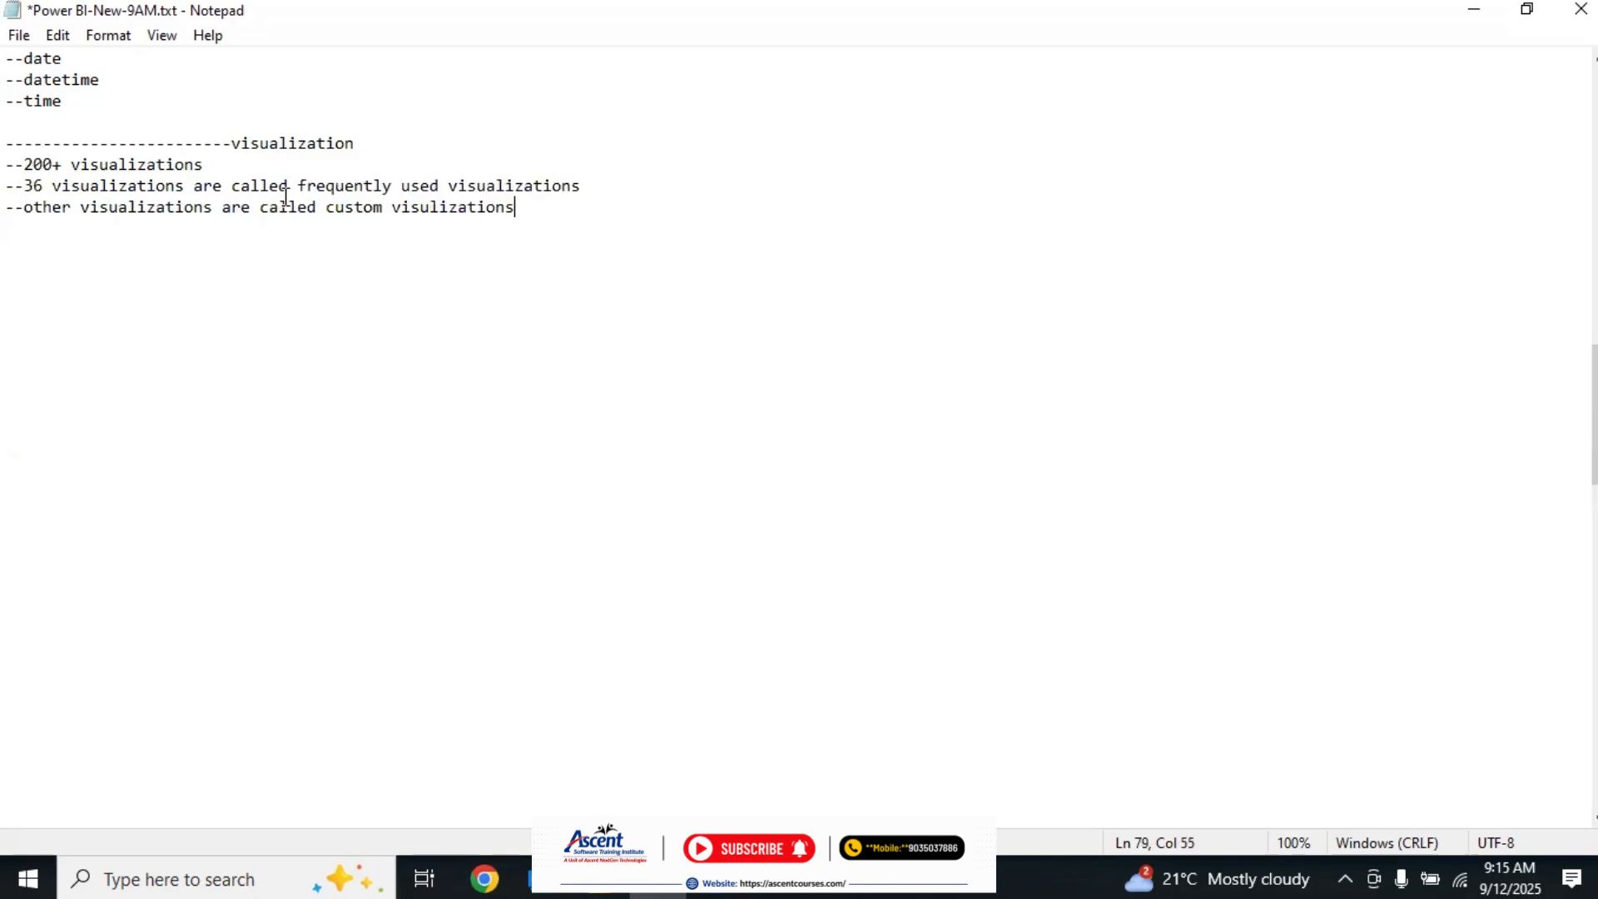
left_click_drag(298, 185, 596, 189)
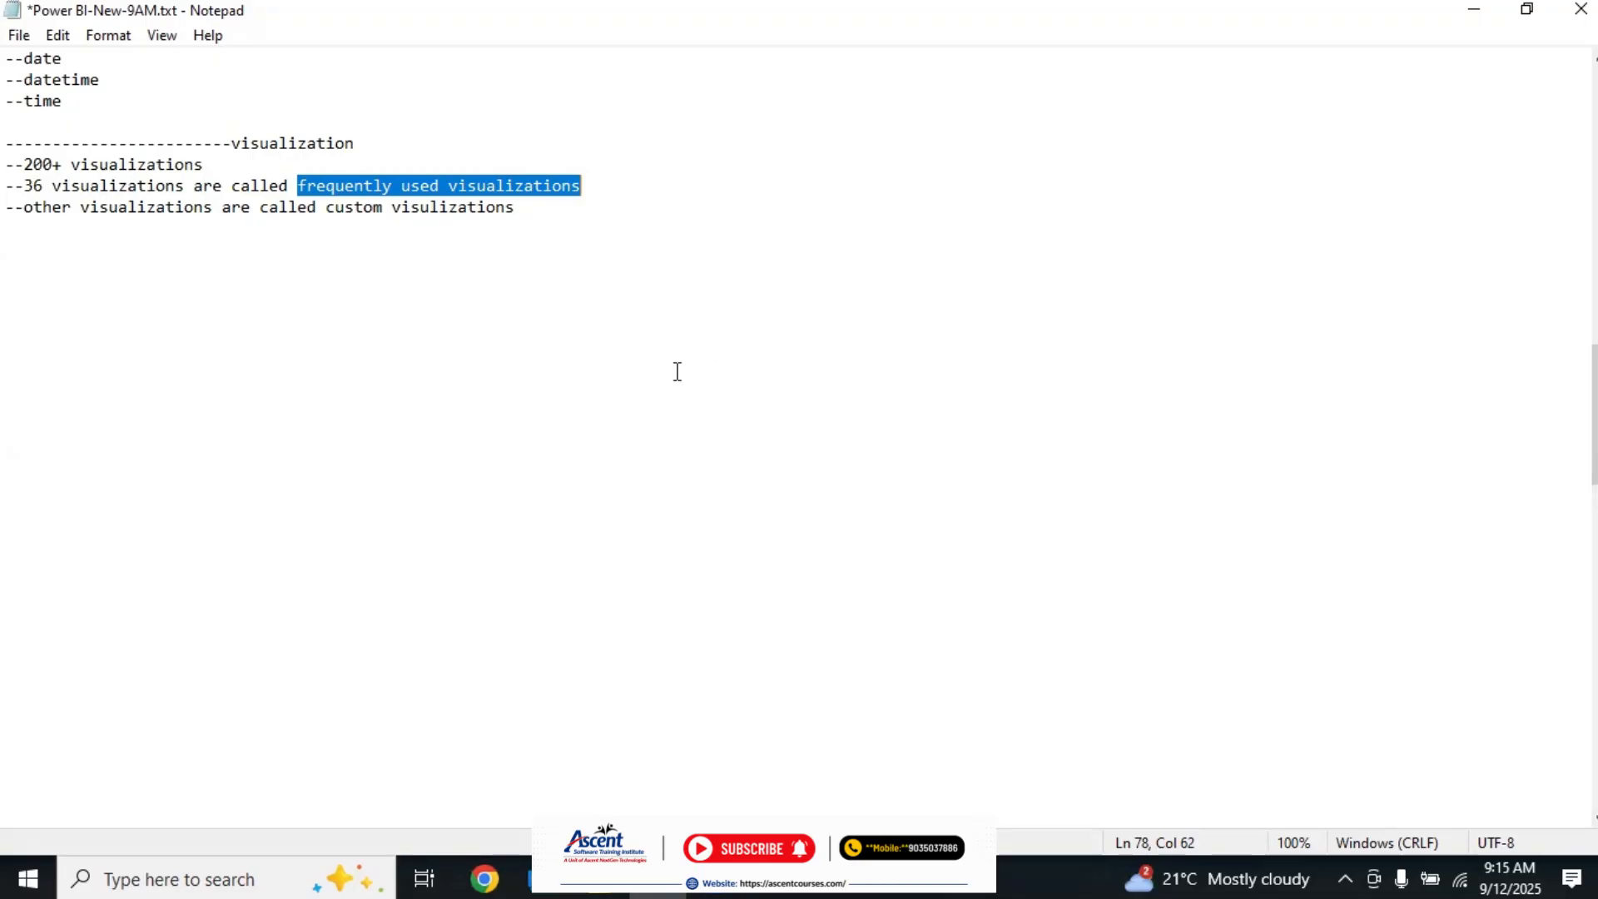
Step: Insert a line below the 36 visualizations line that starts with "--stacked column,stacked bar,"
left_click(620, 192)
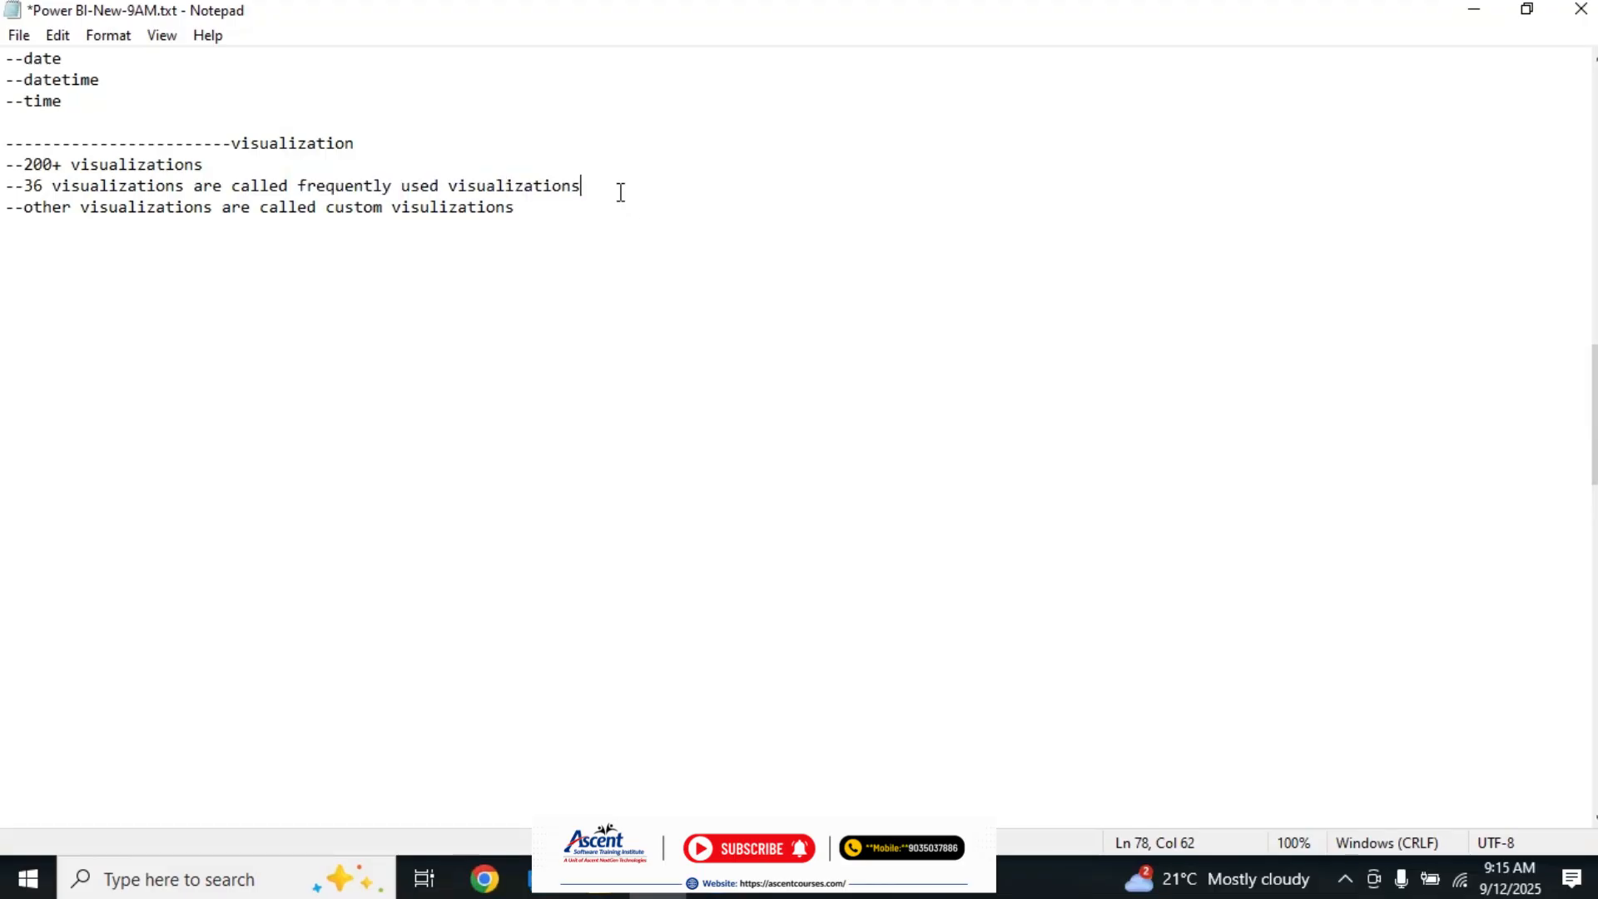
key("Return")
type("--")
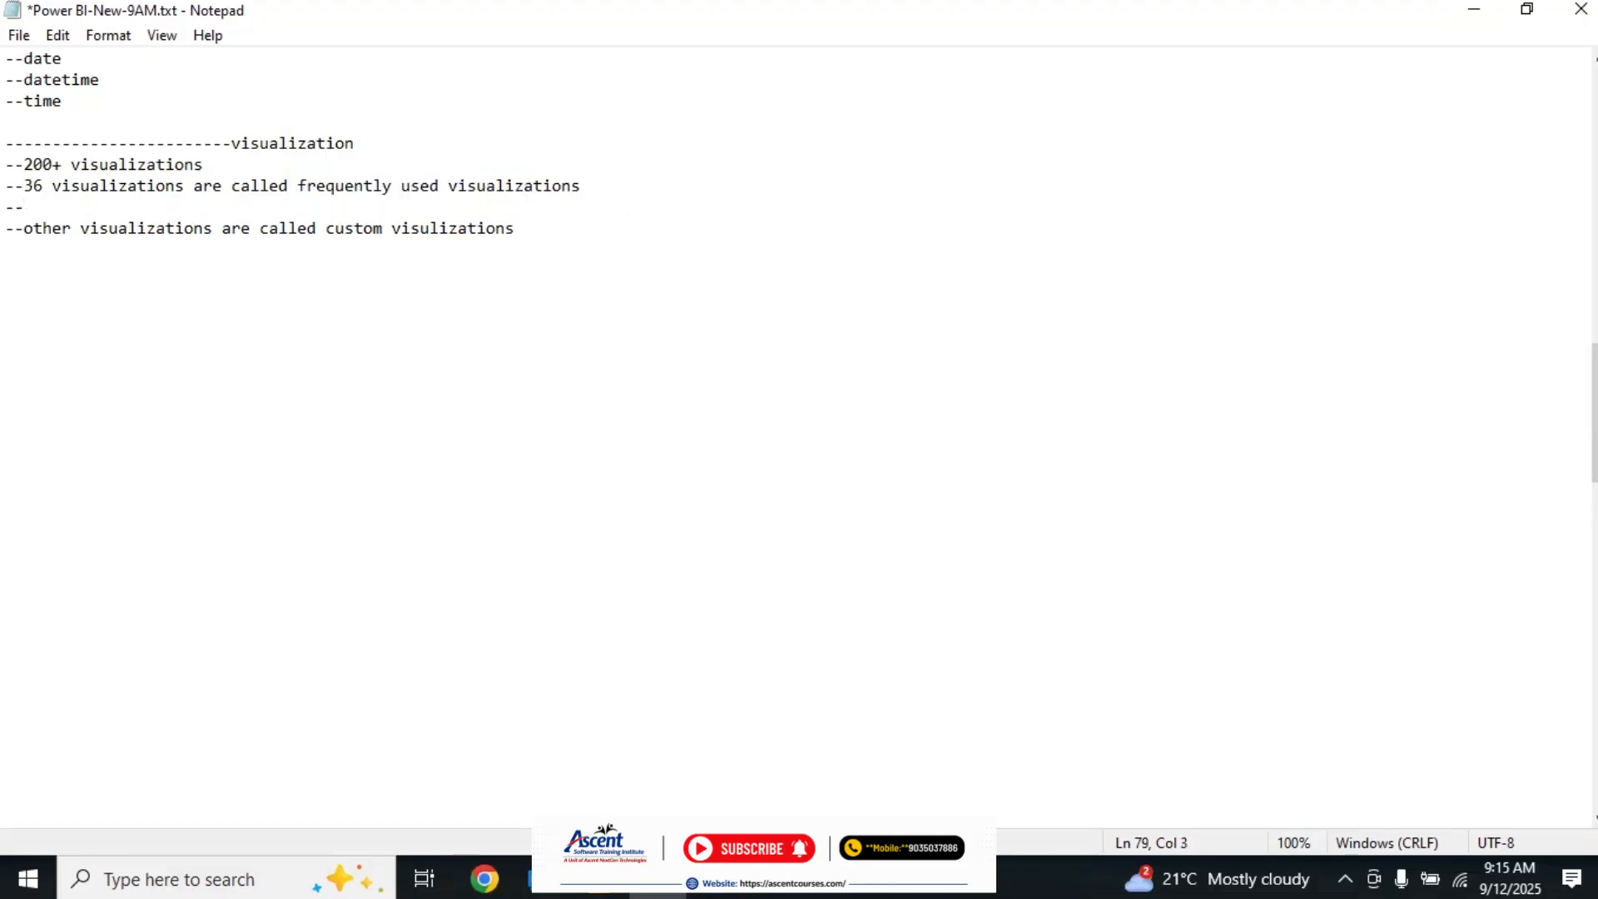
type("stacked column")
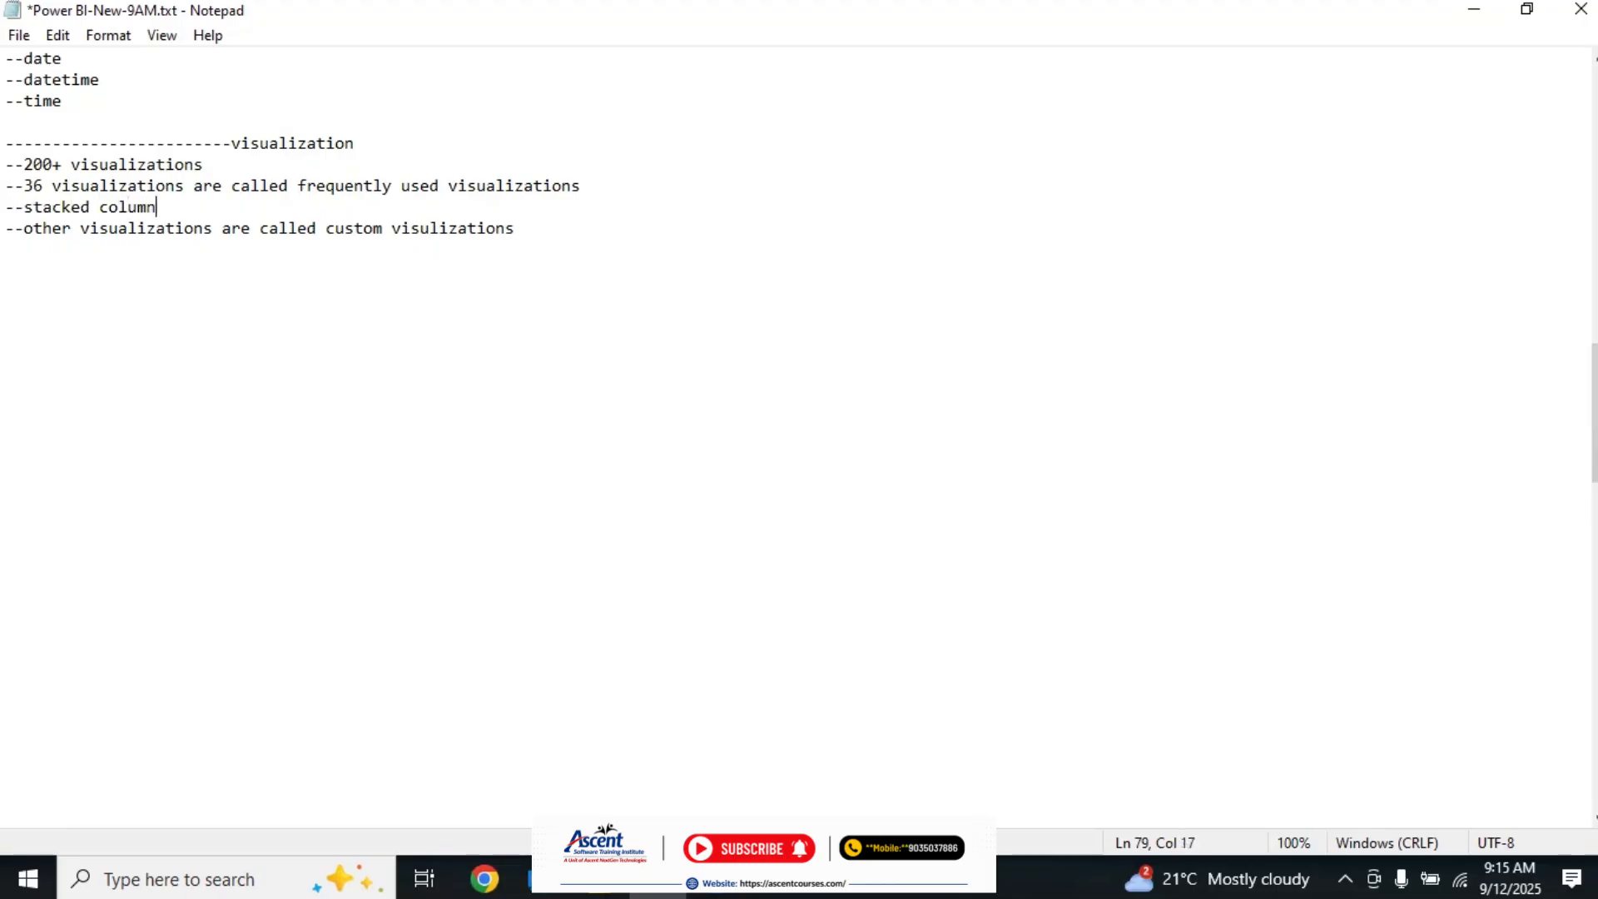
type(",stacj")
type("ed ")
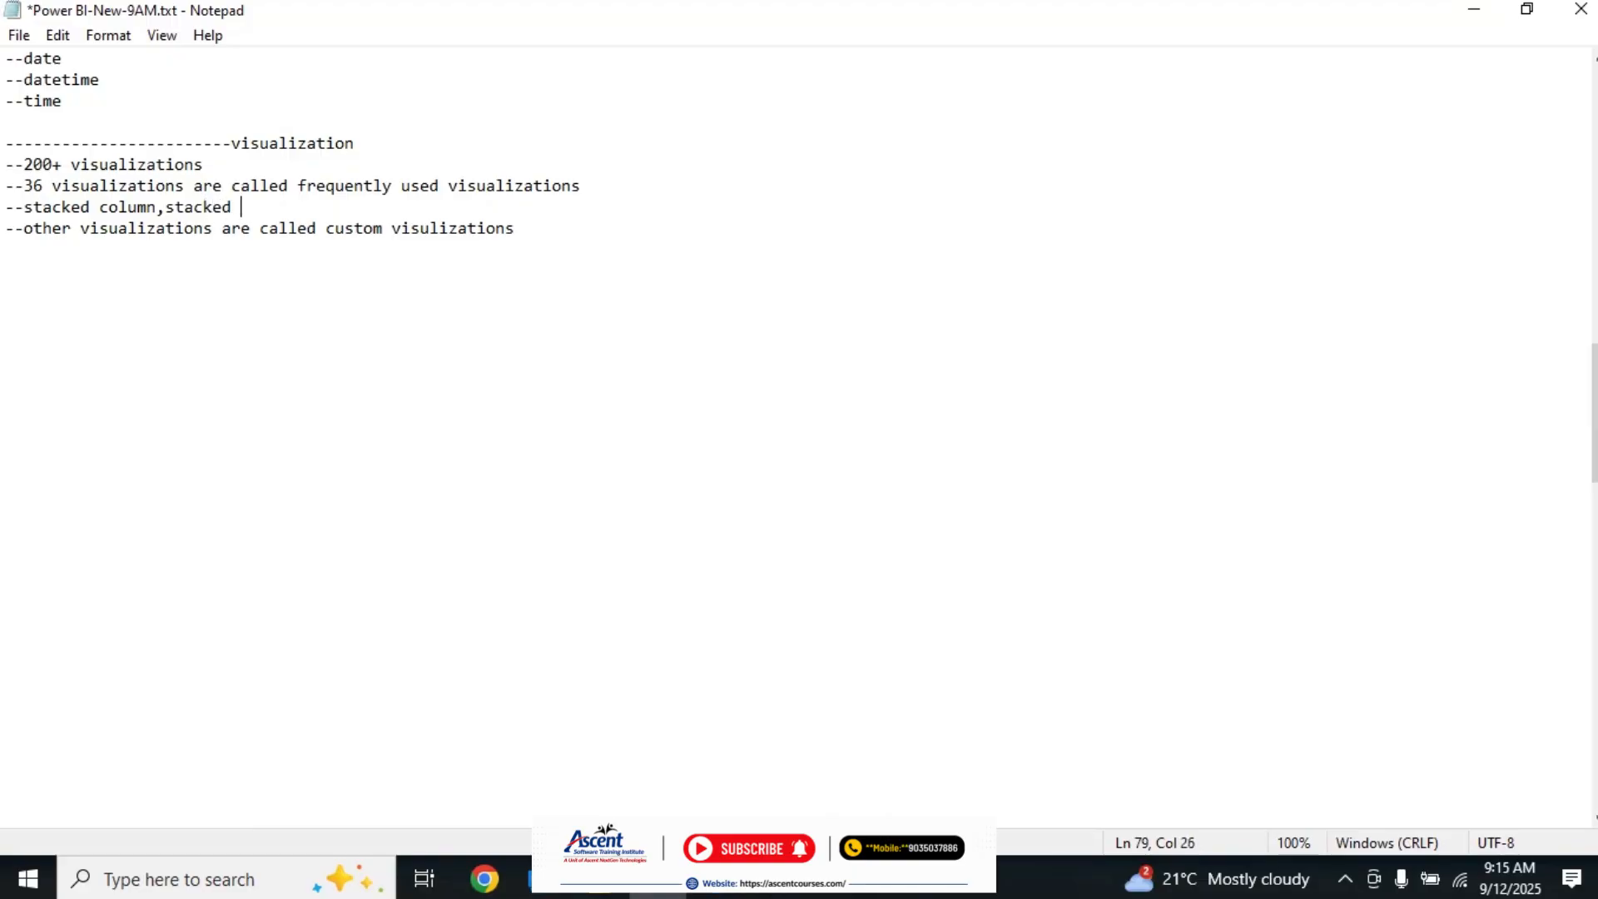
type("bar,line chart,area chart,scatter chart,tab")
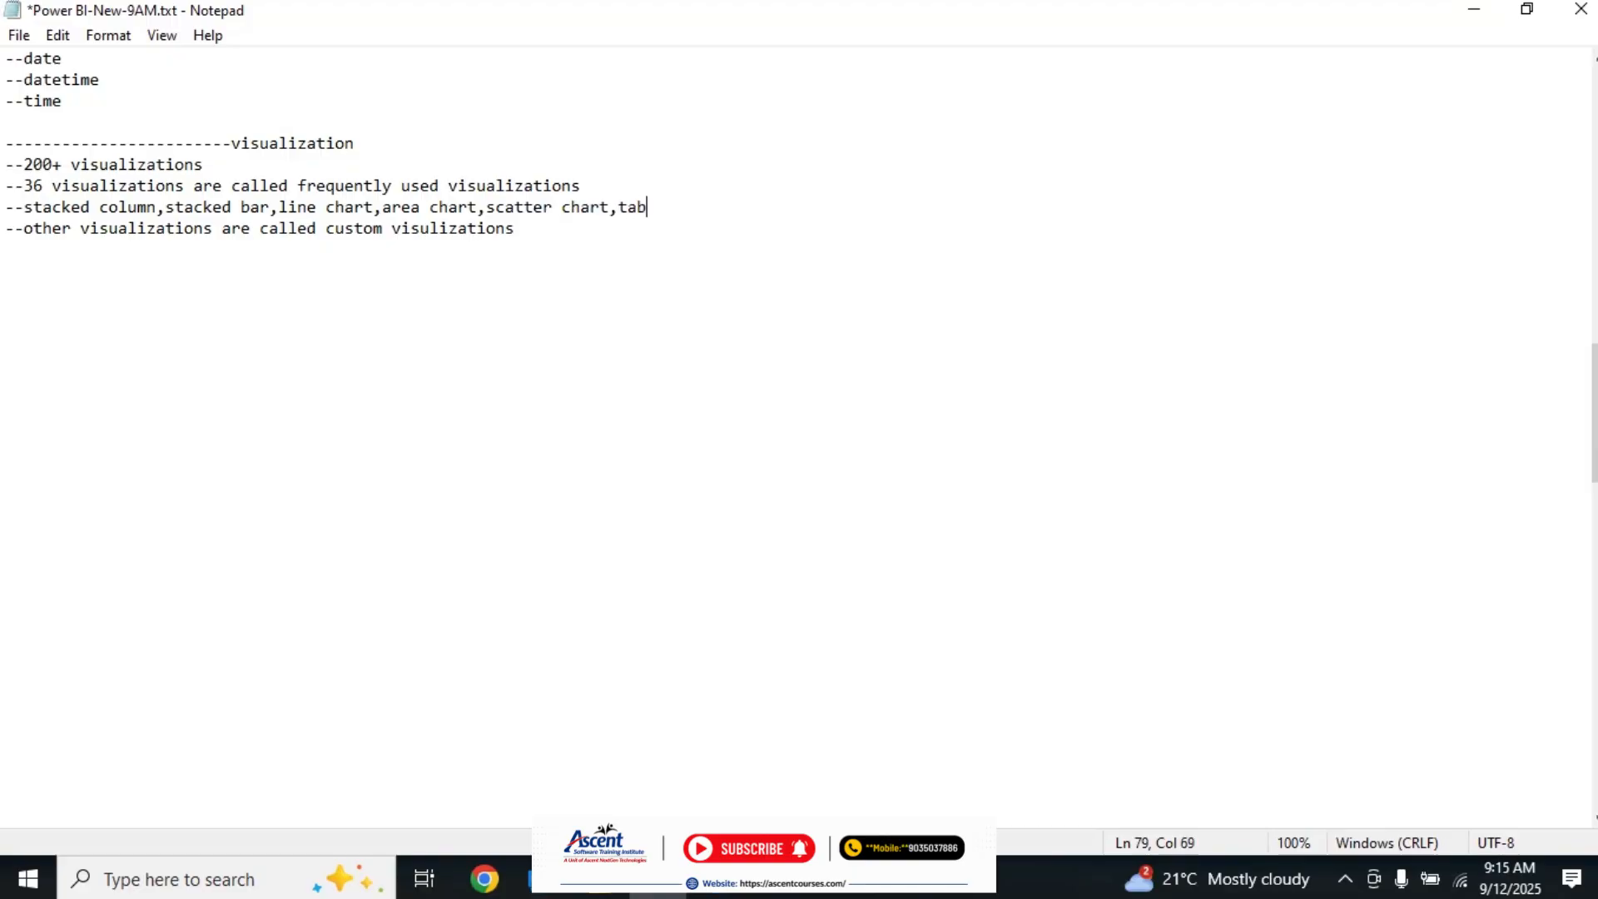
type("le,matrix,pic hart")
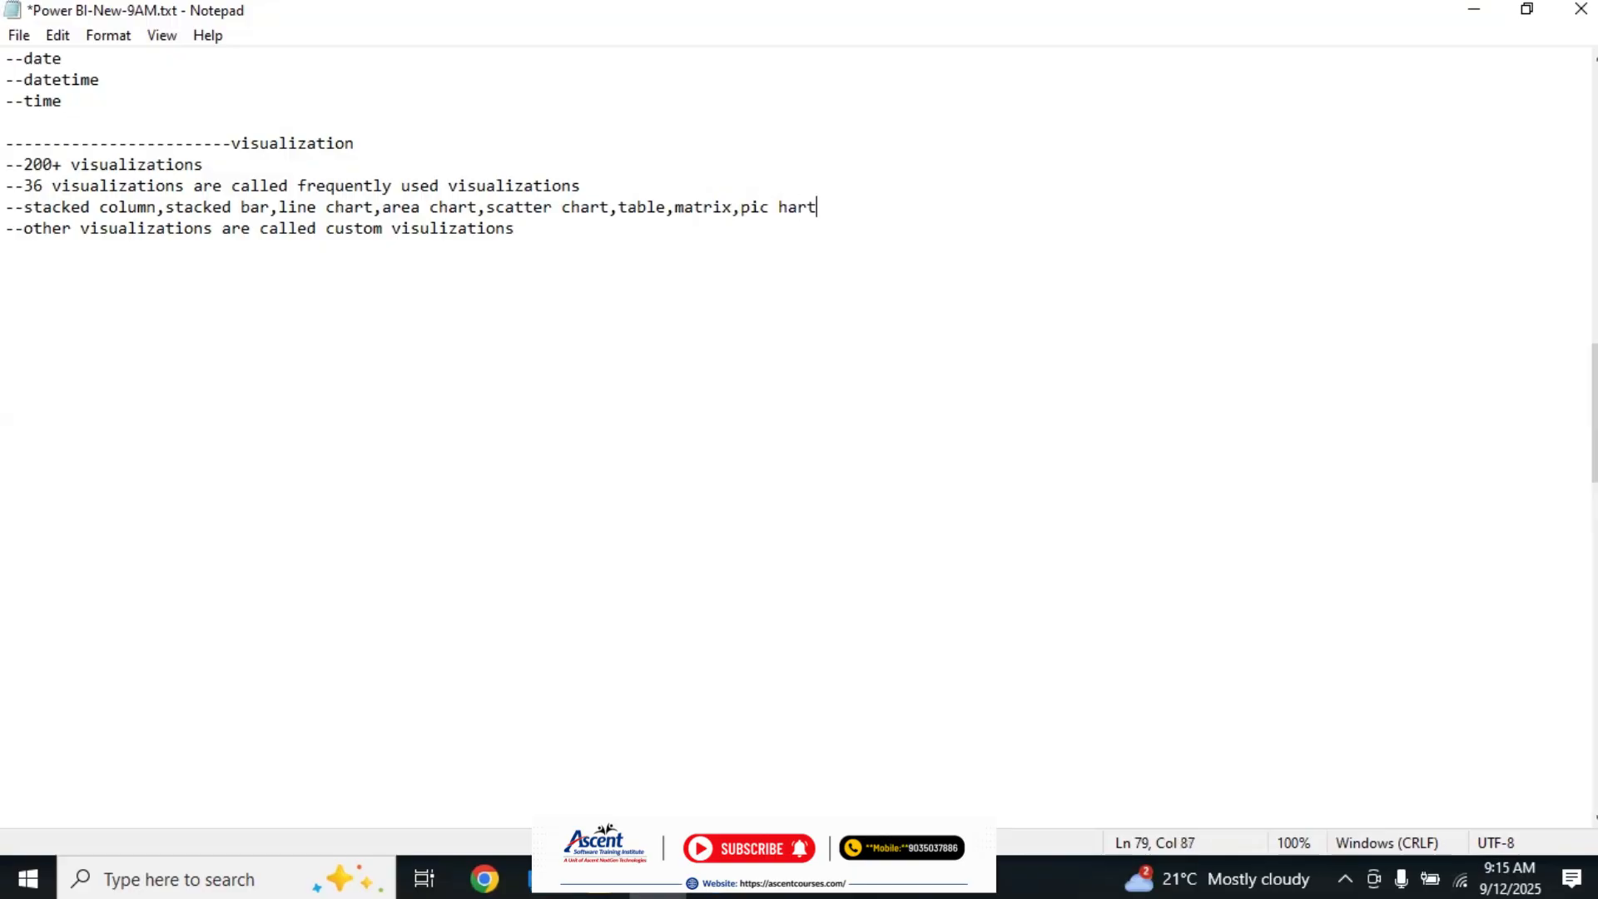
Step: Append ",matrix,pi chart" to the visualization list, correcting the mistyped chart entry
left_click(783, 207)
key("Delete")
key("BackSpace")
key("BackSpace")
type("ch")
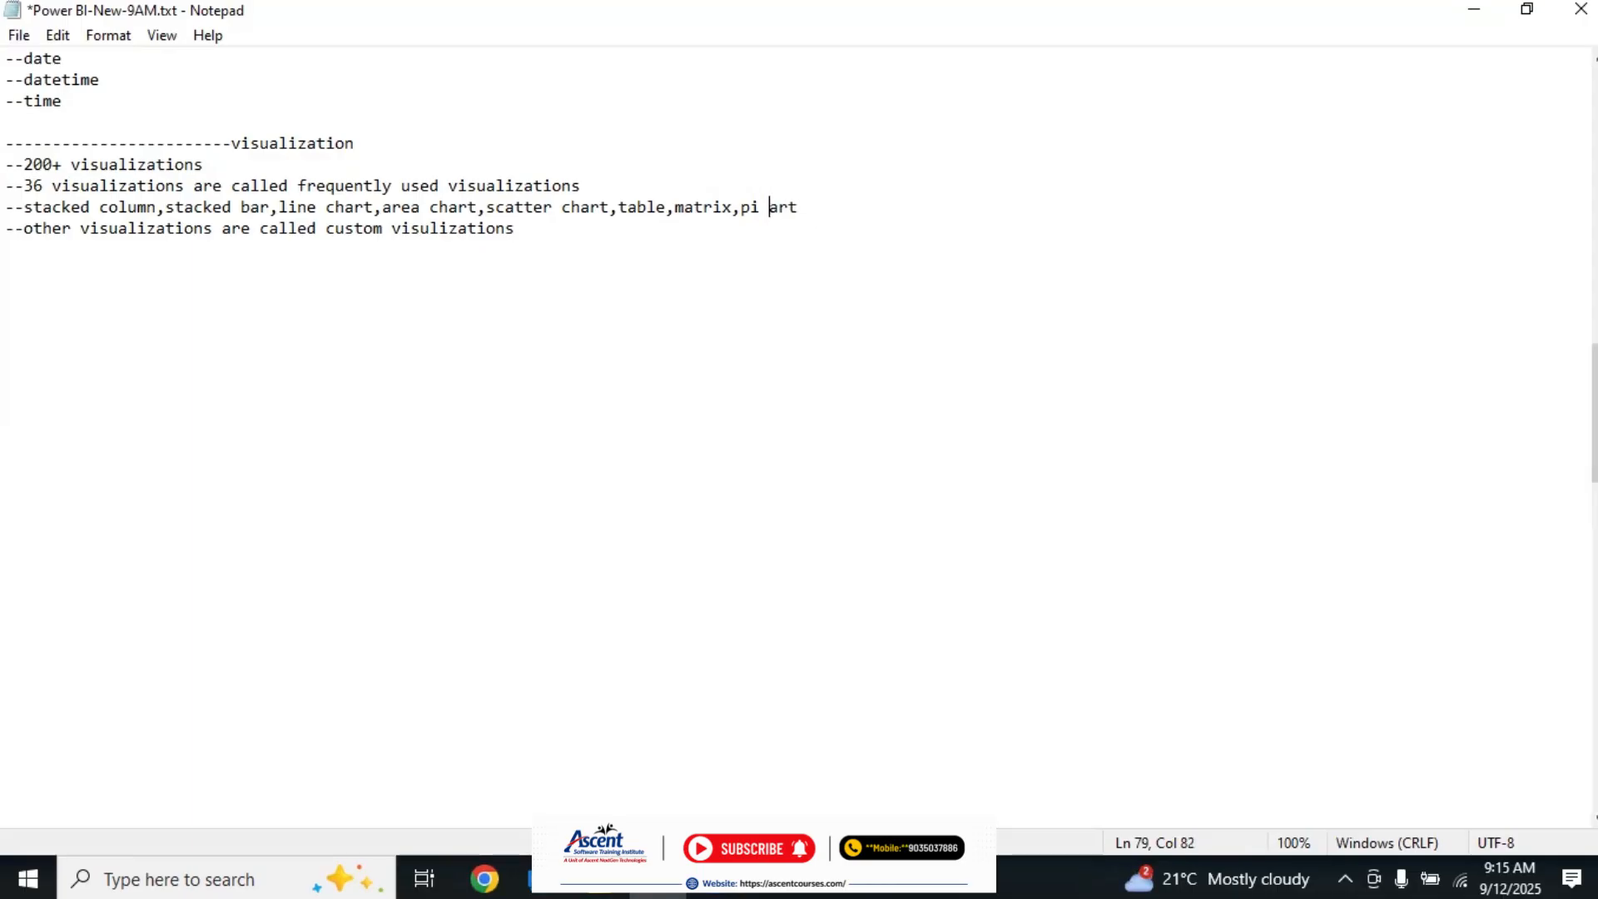
Step: Append ",donut chart,slicer,card" to the visualization list and select the whole line
left_click(836, 207)
type(",donut chart")
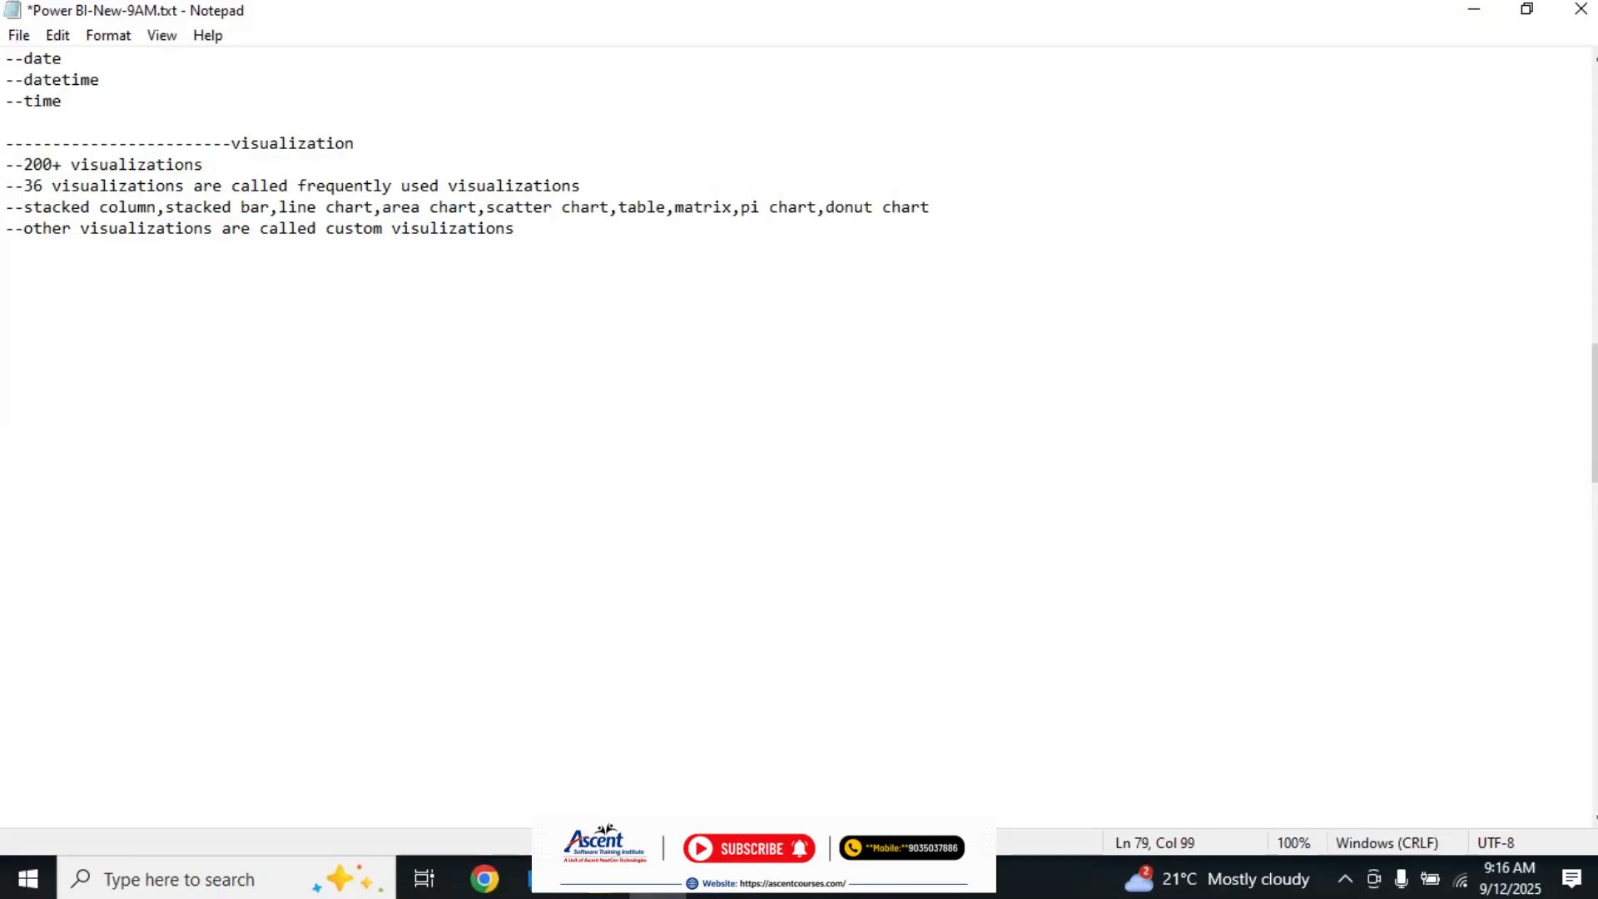
type(",slicer,card")
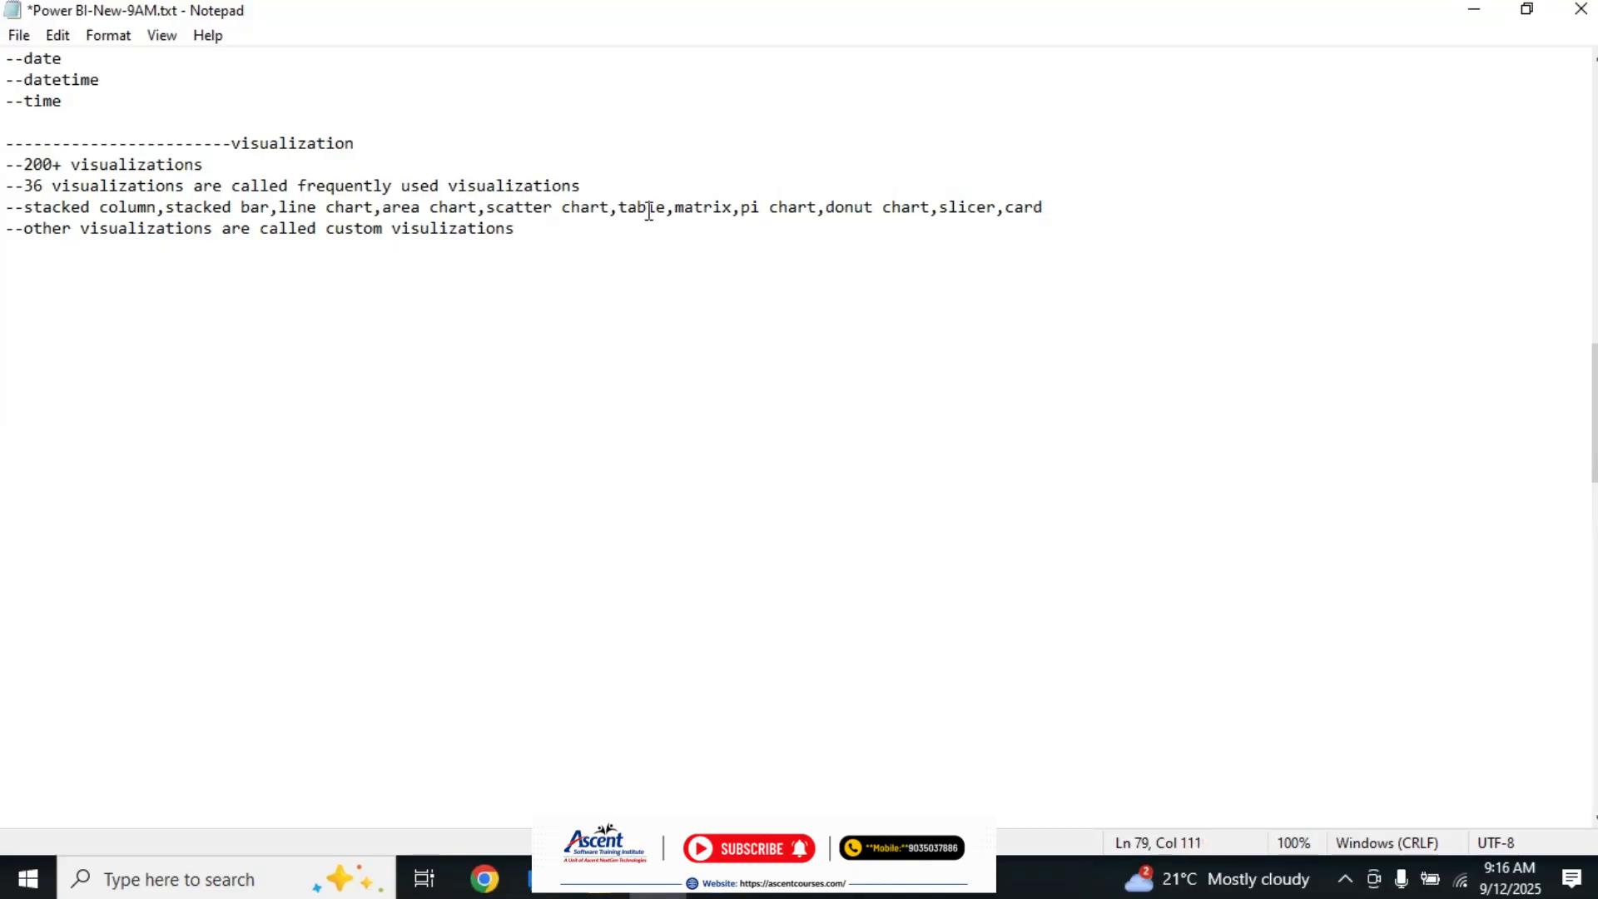
left_click(10, 208)
left_click(1074, 205, "shift")
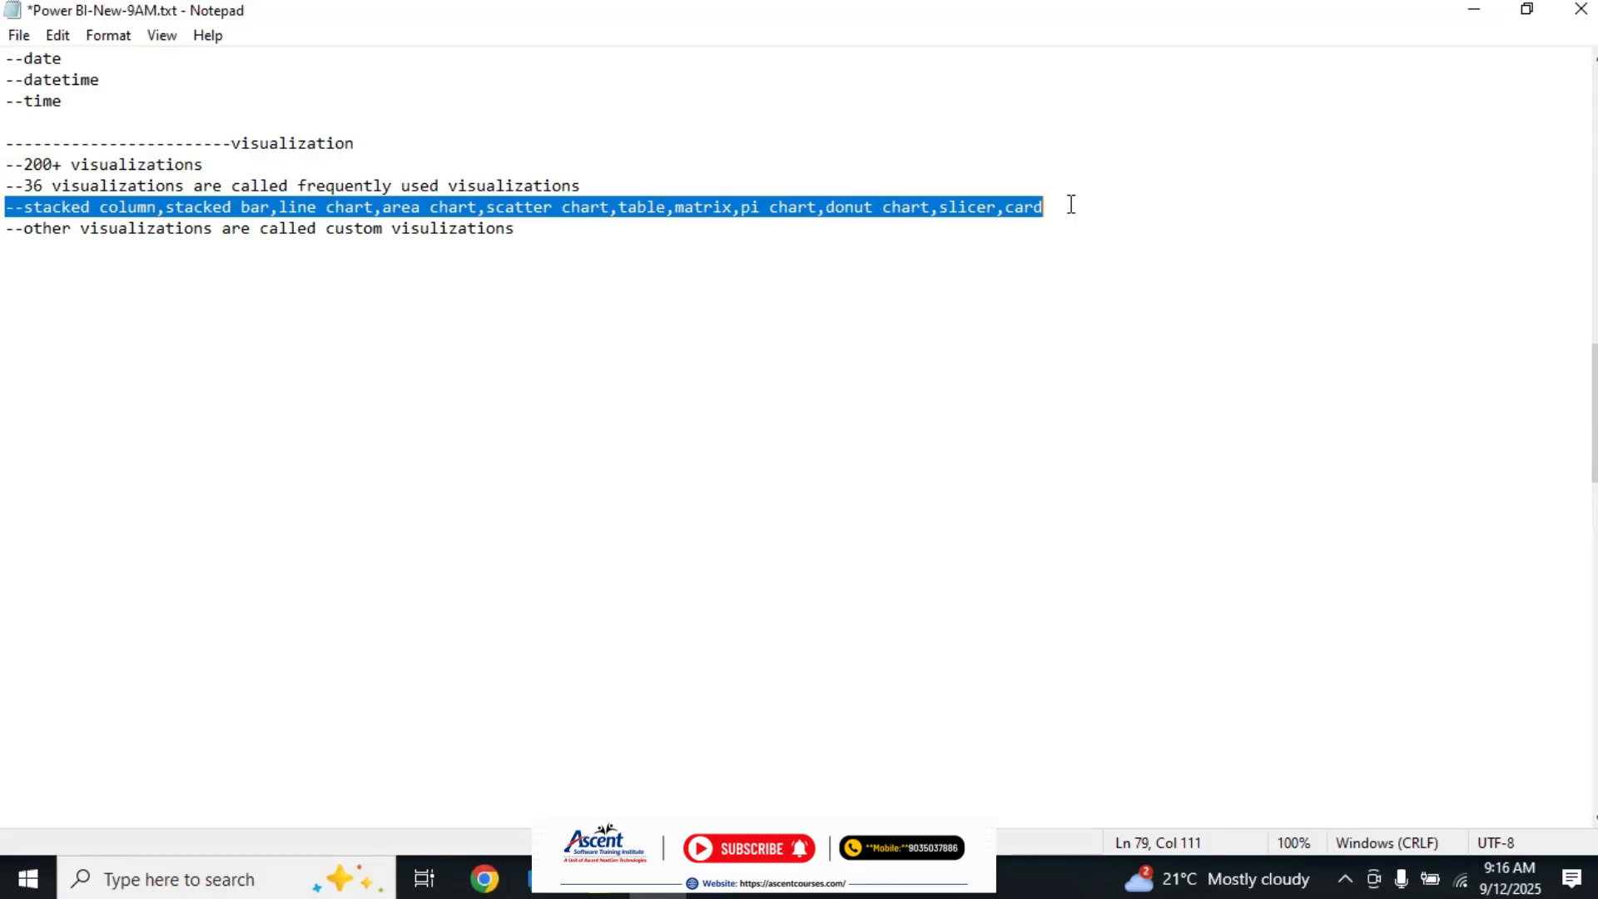
Step: Insert a blank line below the frequently used visualization list and select the whole list line
left_click(1071, 204)
key("Return")
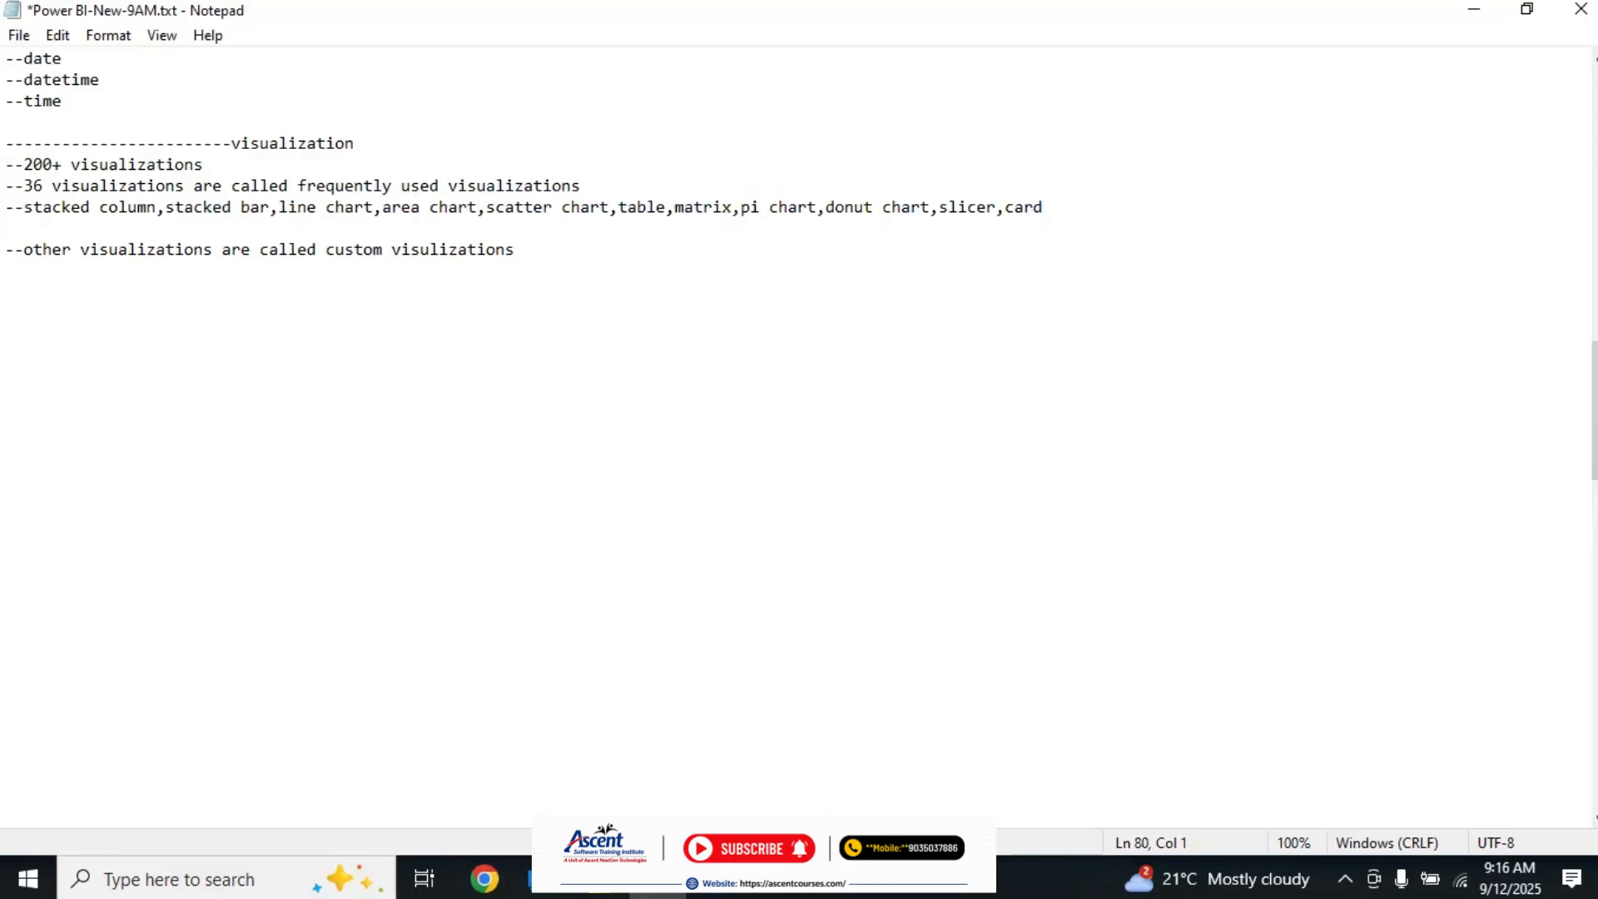
left_click(10, 206)
left_click(748, 179)
left_click(9, 207)
left_click(1087, 204, "shift")
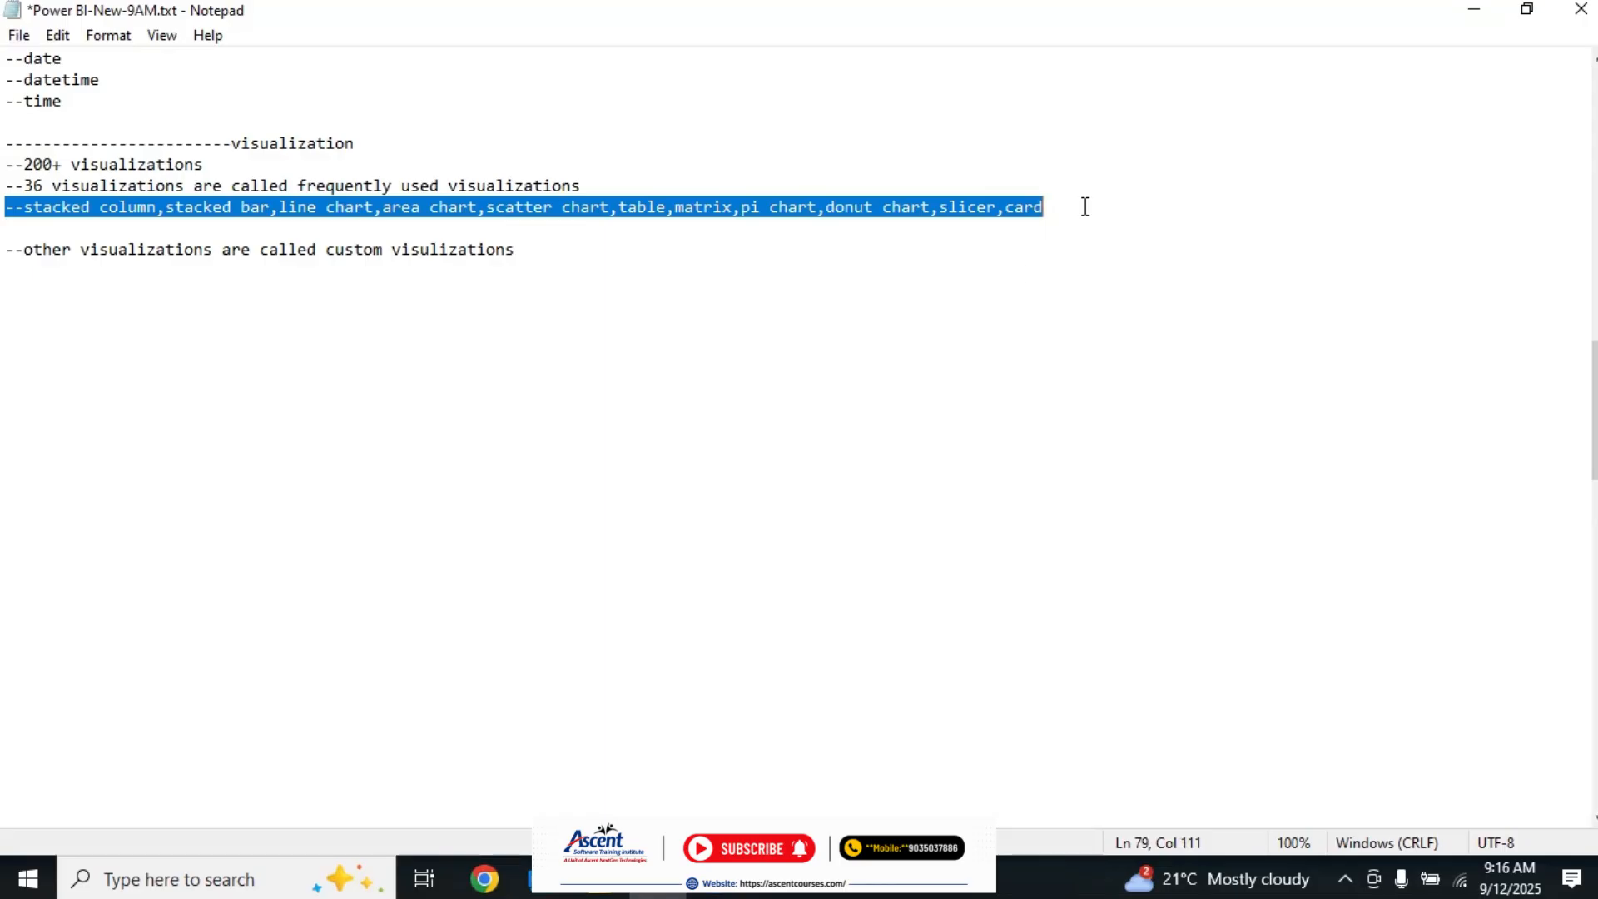
Step: Switch to the untitled Power BI Desktop report, examine the built-in visuals against the listed names, and return to the Notepad notes
left_click(601, 879)
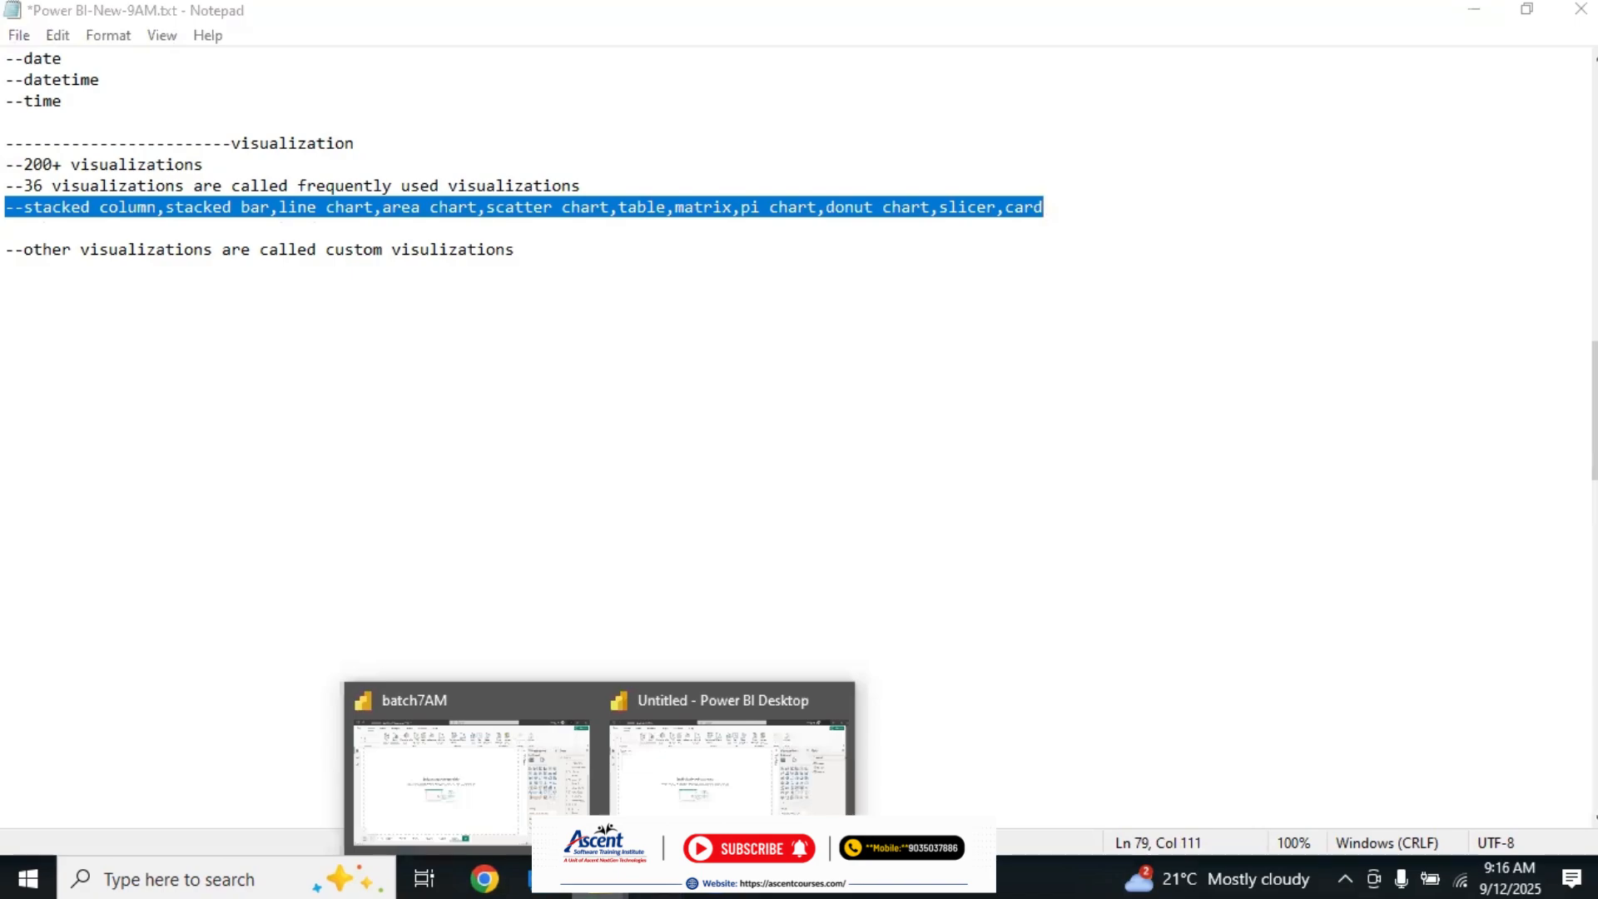
left_click(727, 770)
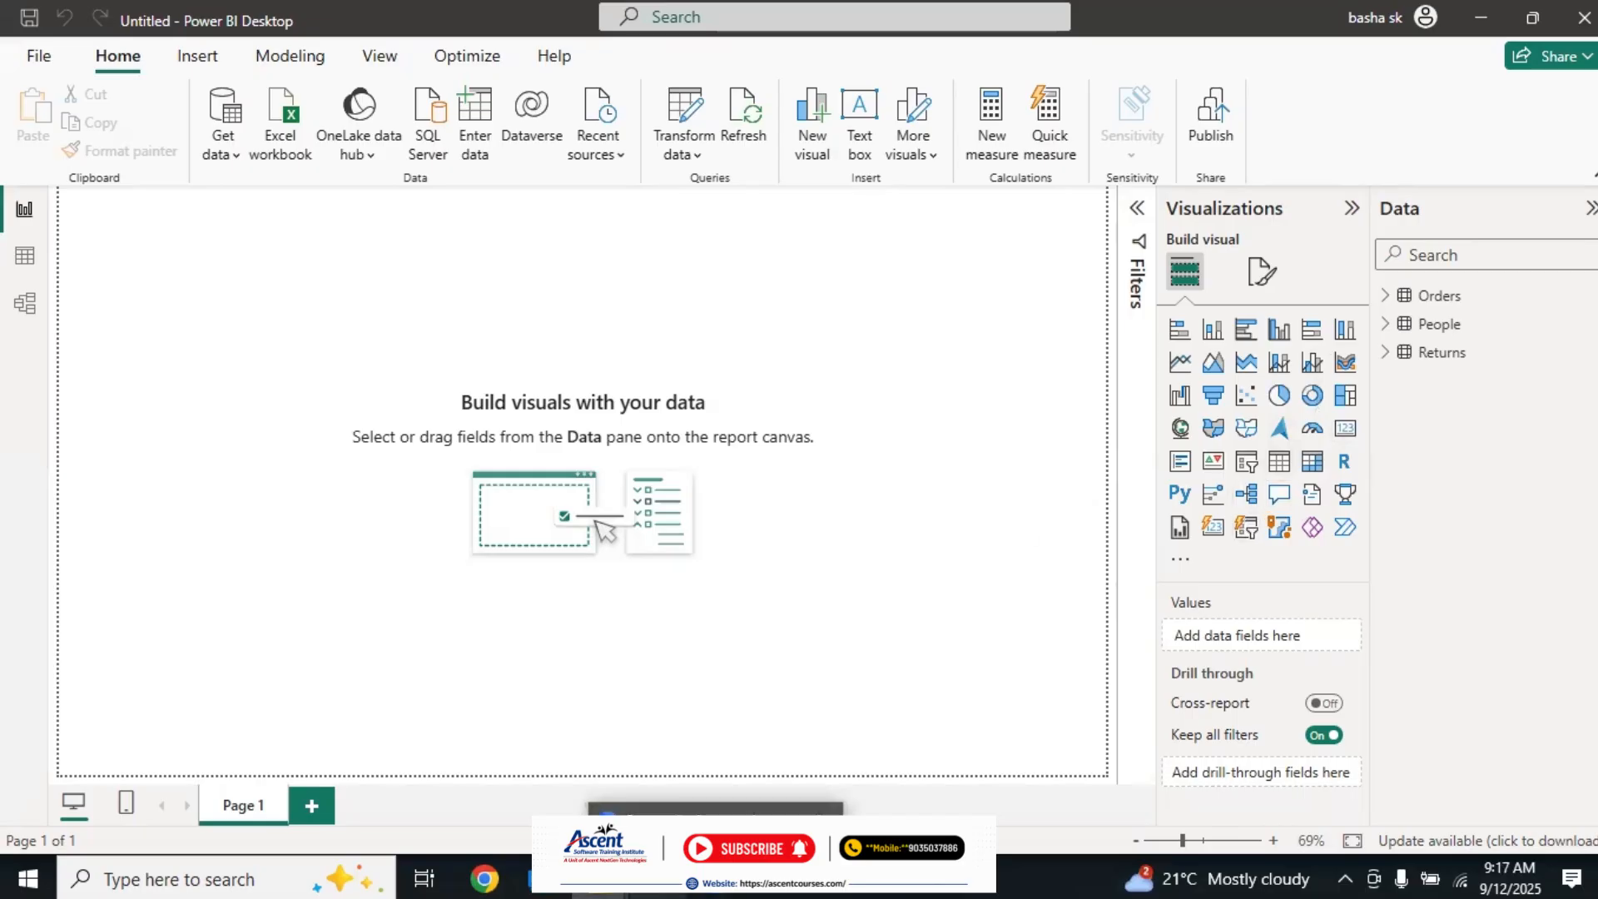
left_click(658, 879)
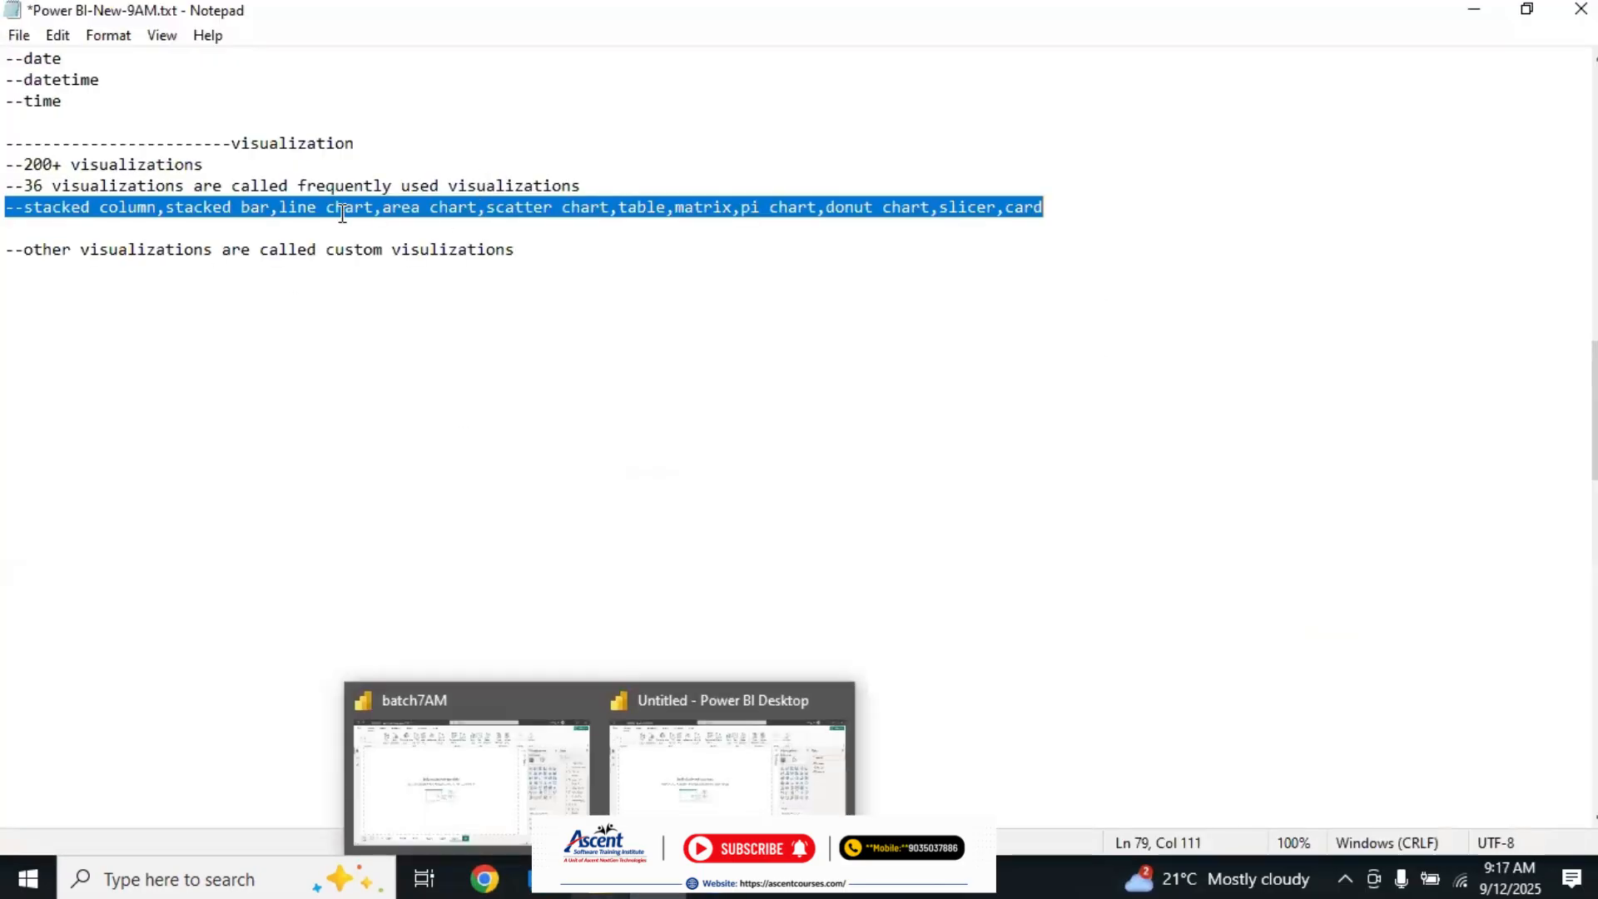
left_click(703, 776)
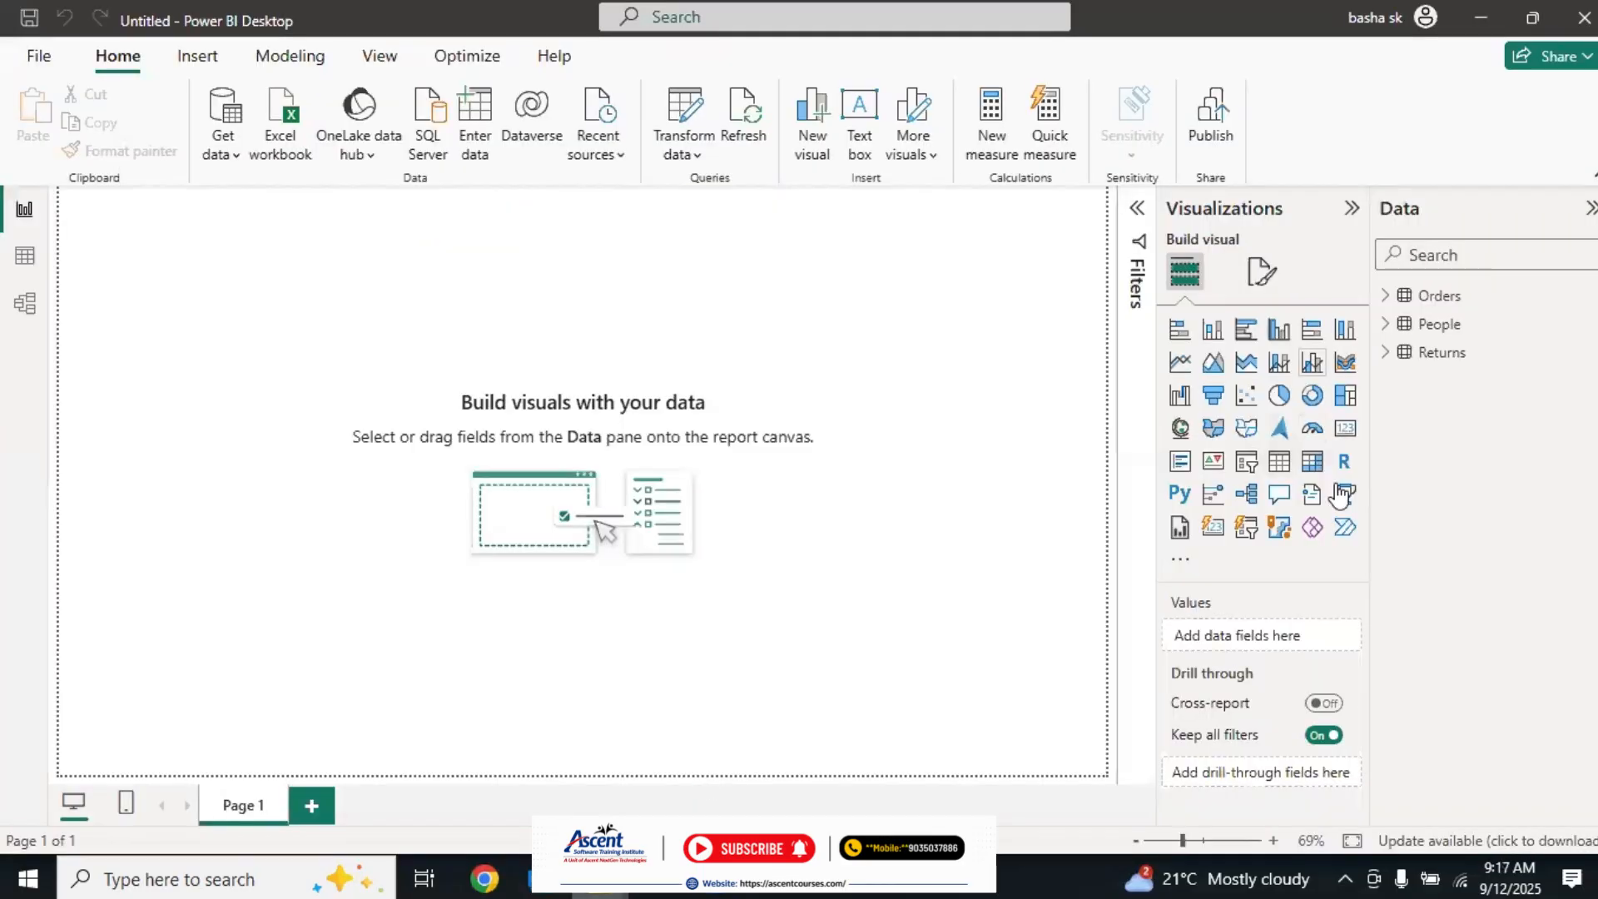
left_click(657, 879)
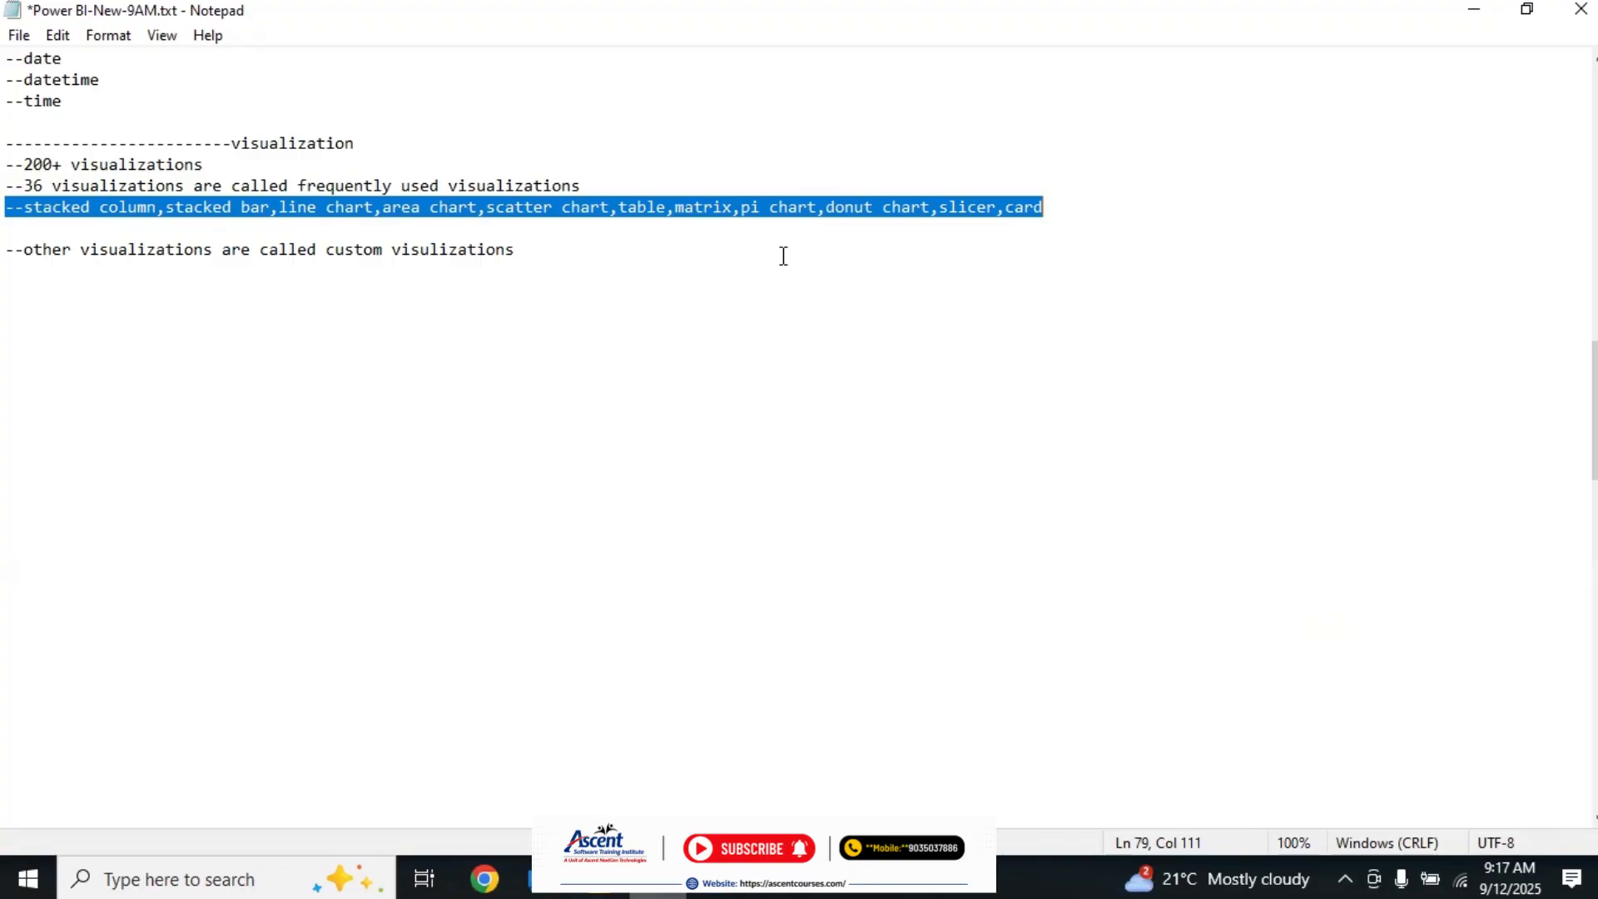
Step: Write "--calender view,histogram,heat map,boxblot" on the line below the custom visualizations note
left_click(21, 266)
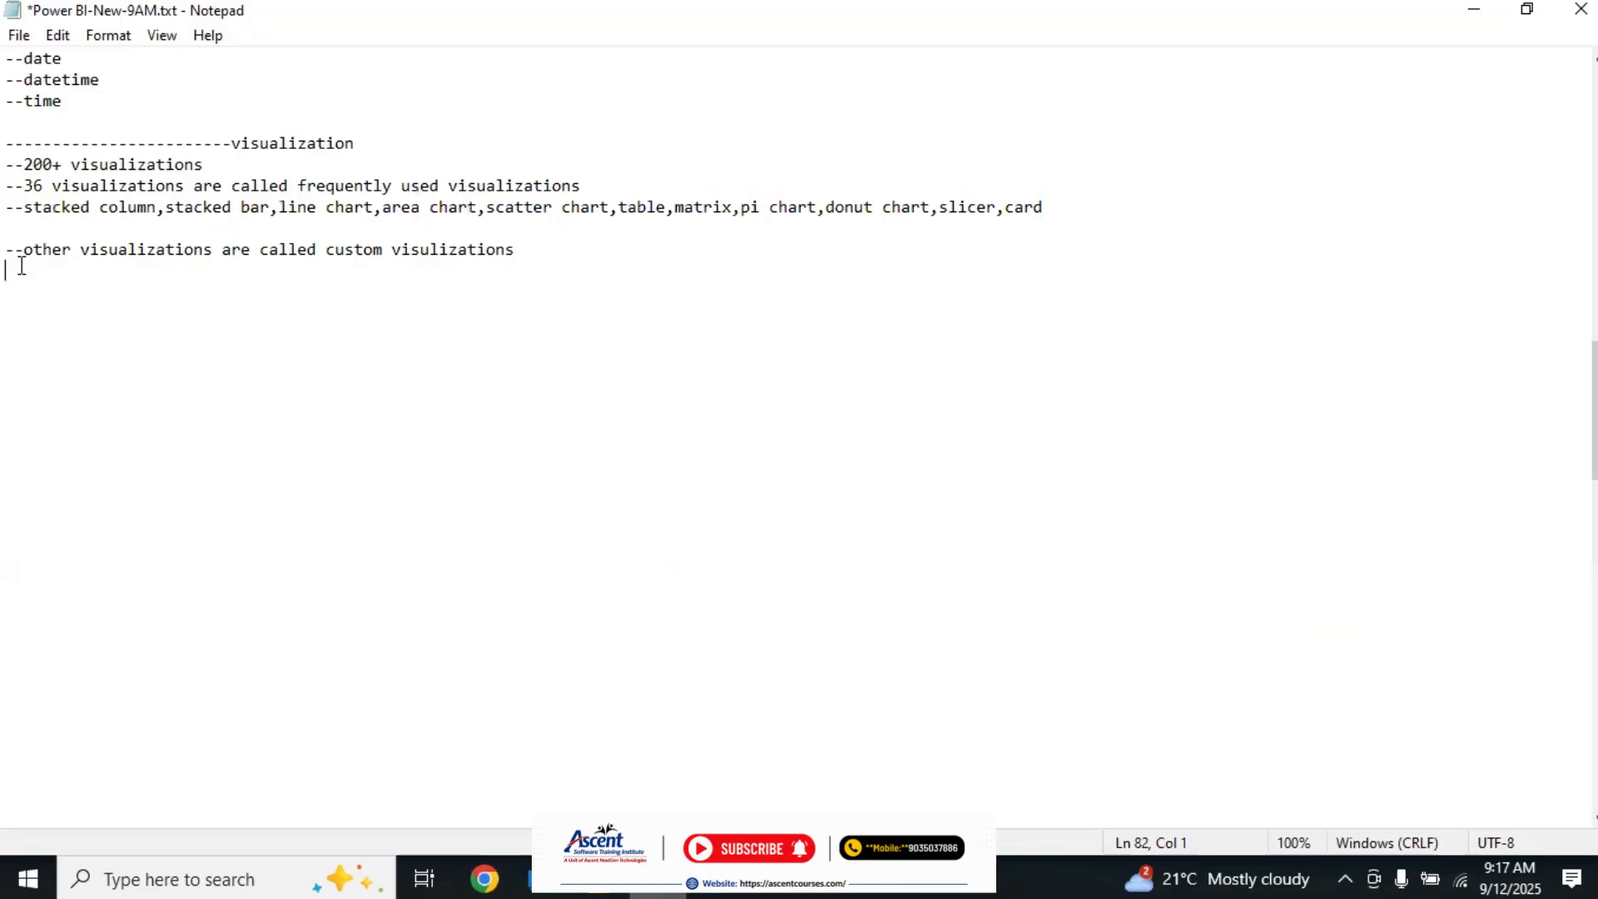
type("--")
type("calender ")
type("view,")
type("histogra")
type("m,")
type("heat")
key("BackSpace")
type("at map,box")
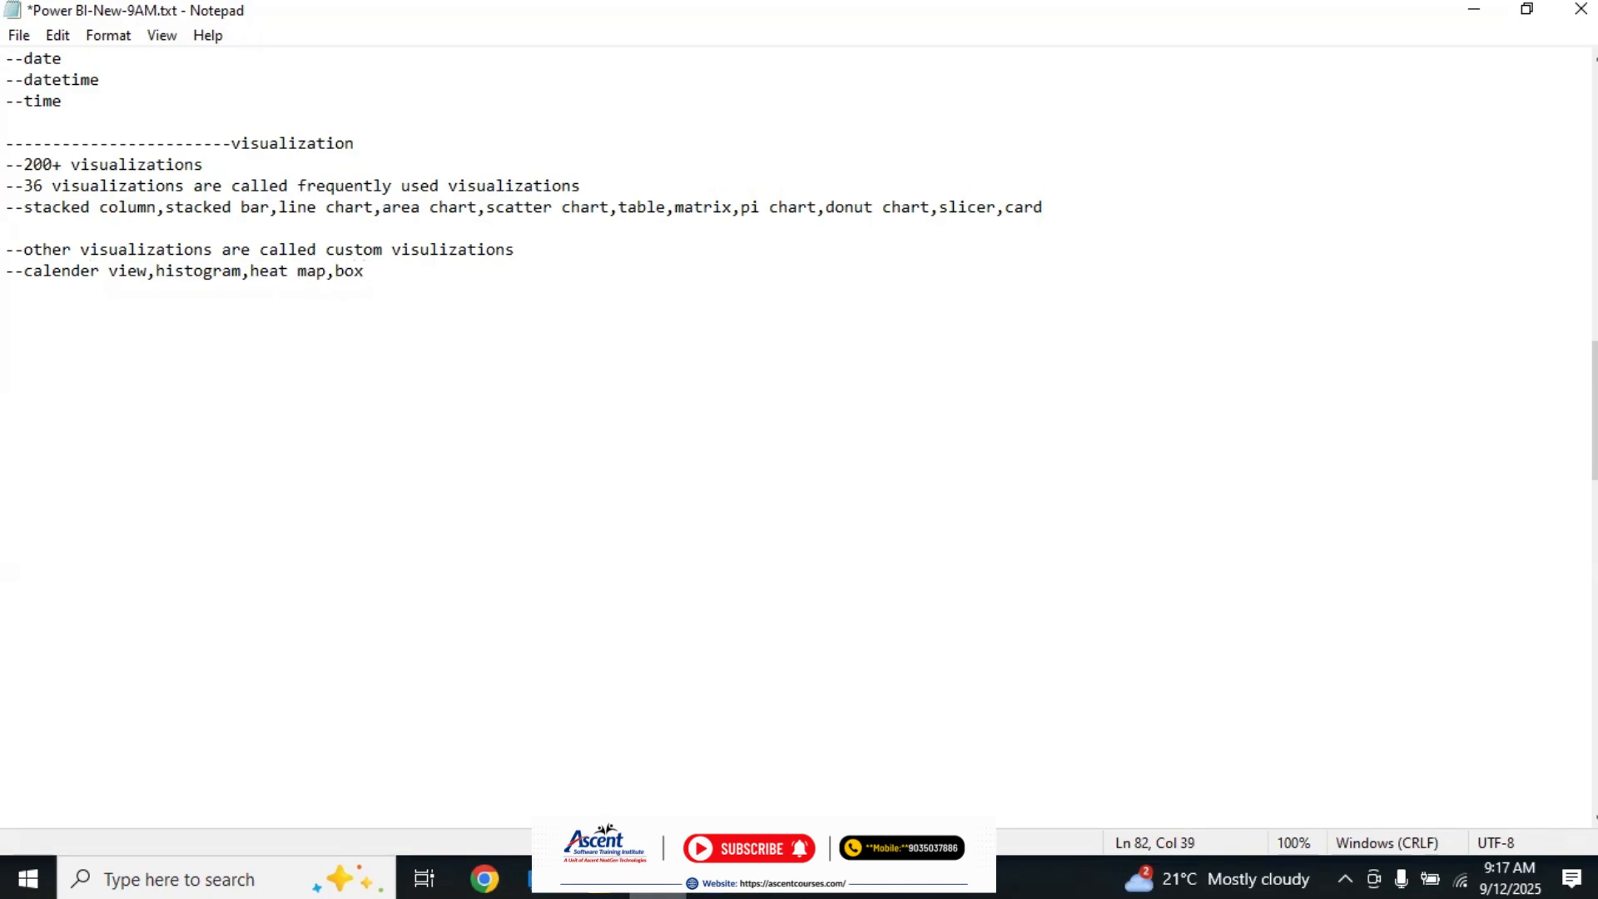
type("blot")
Step: Append ",scroller" to the custom visualization list and start a new line below it
left_click(23, 275)
left_click(453, 298, "shift")
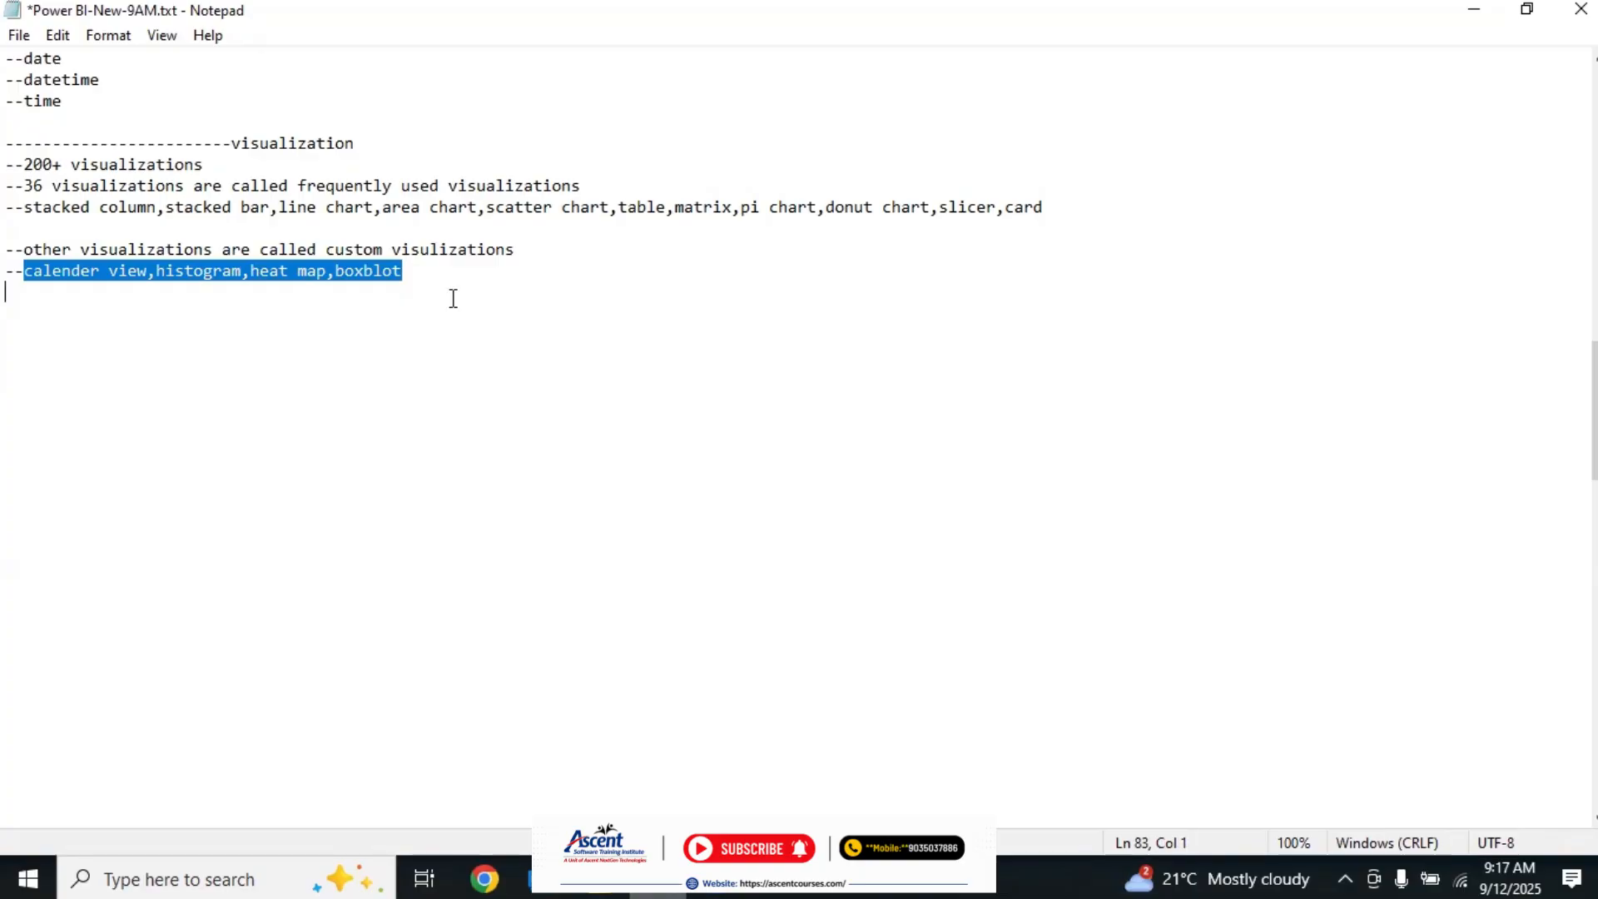
left_click(453, 298)
left_click(427, 273)
type(",scroller")
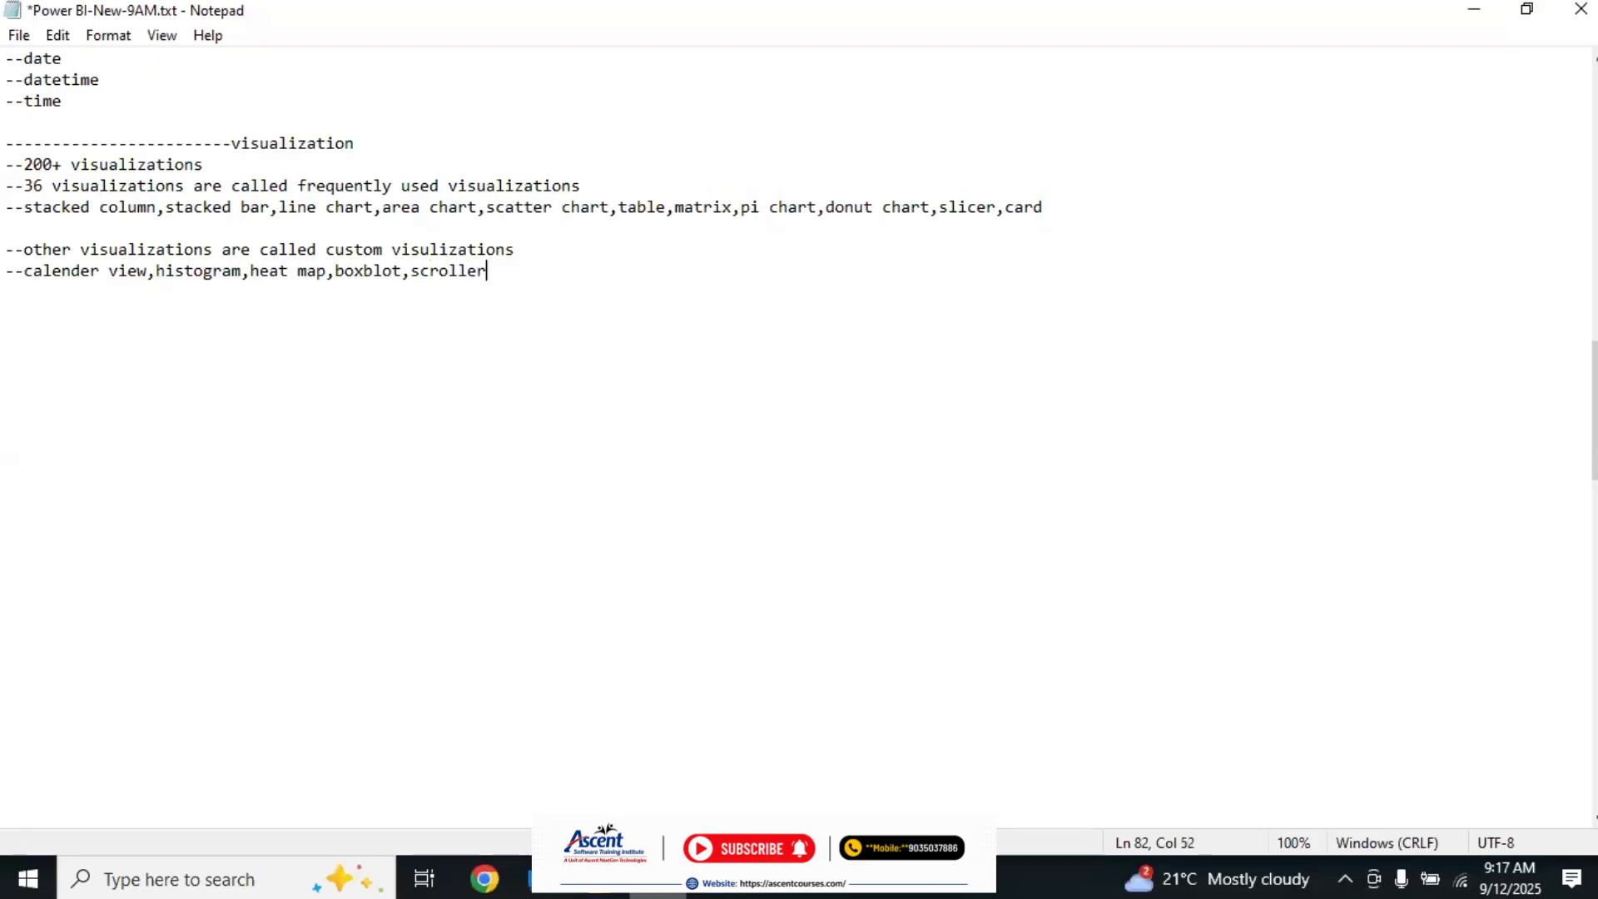
key("Return")
Step: Switch to the untitled Power BI Desktop report and open the gallery for getting more visuals
left_click(599, 879)
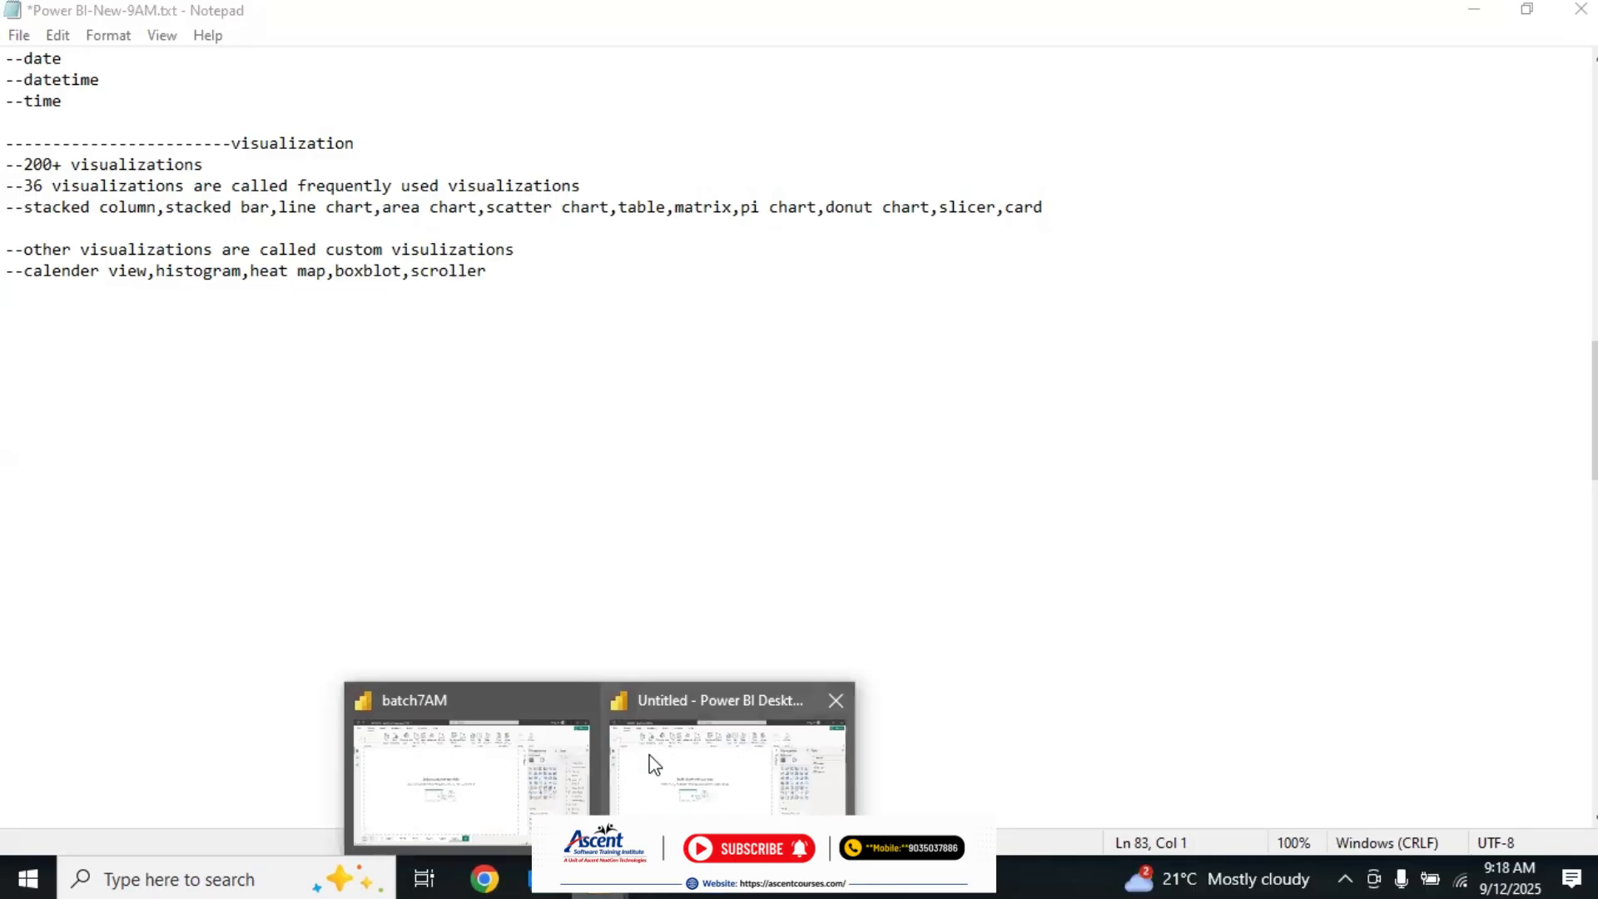
left_click(655, 764)
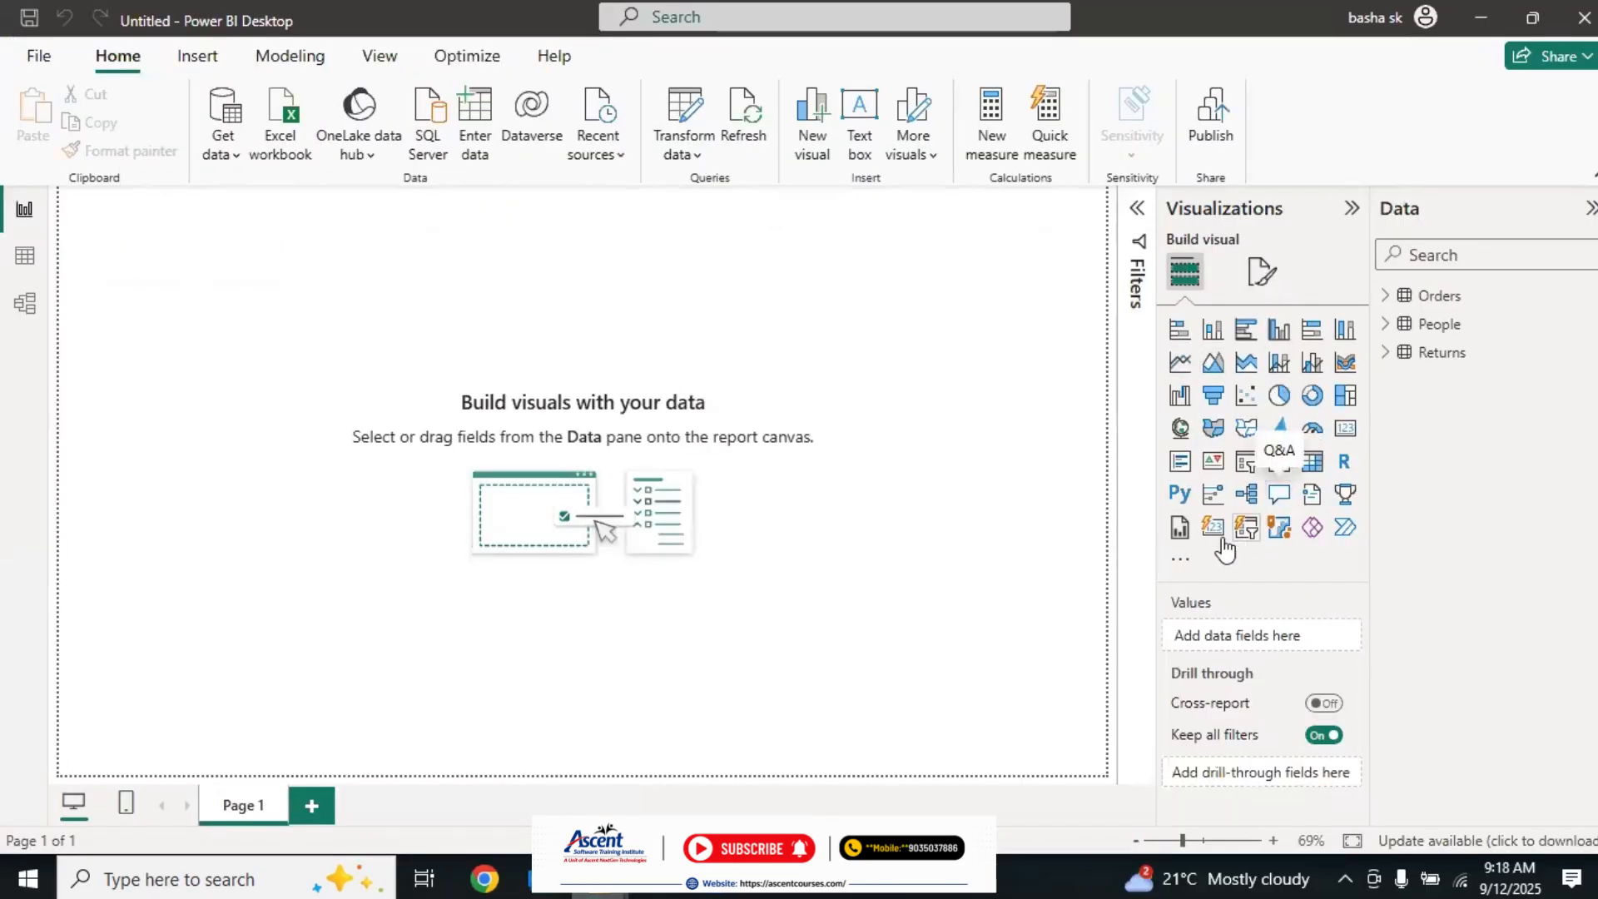
left_click(1183, 561)
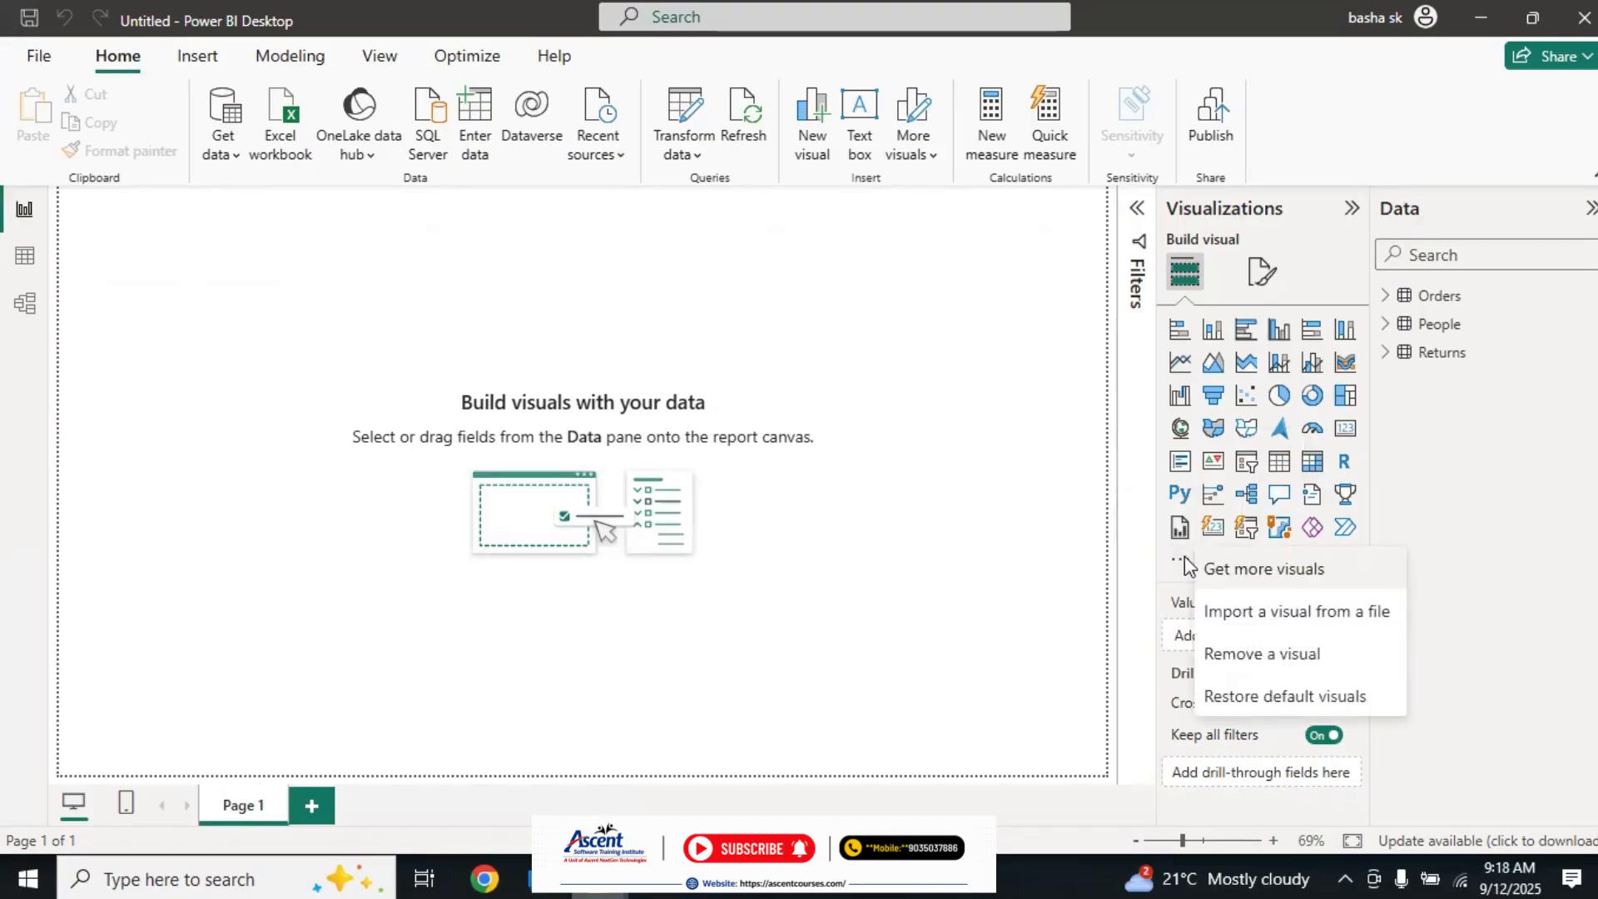
left_click(1260, 575)
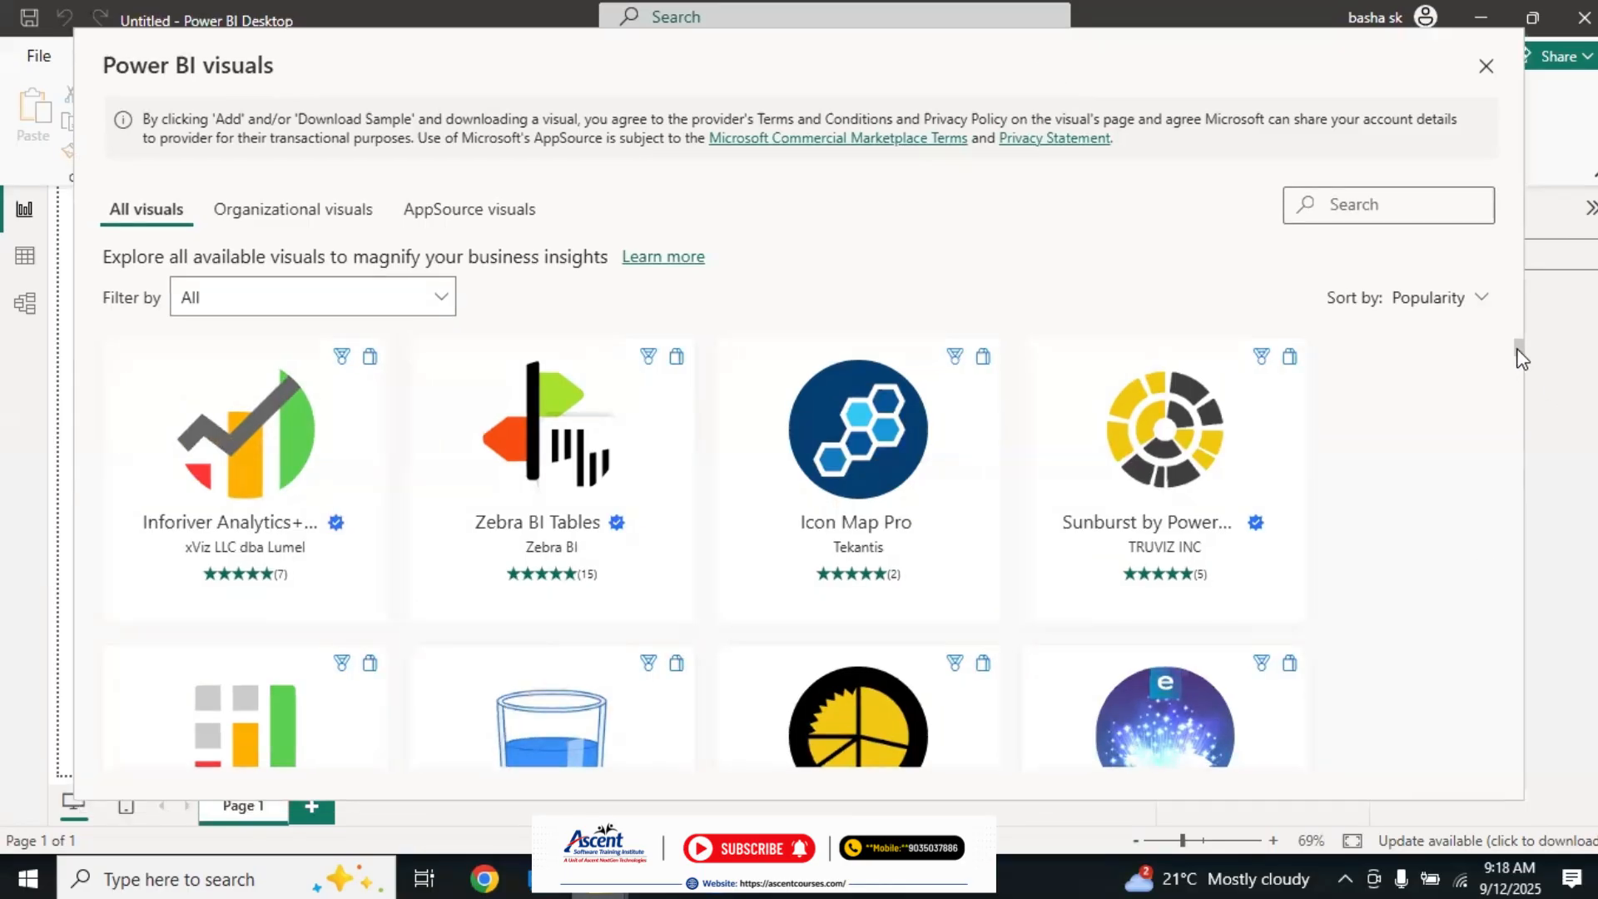
Step: Browse the whole gallery of available custom visuals and return to its beginning
scroll(1521, 358, "down", 20)
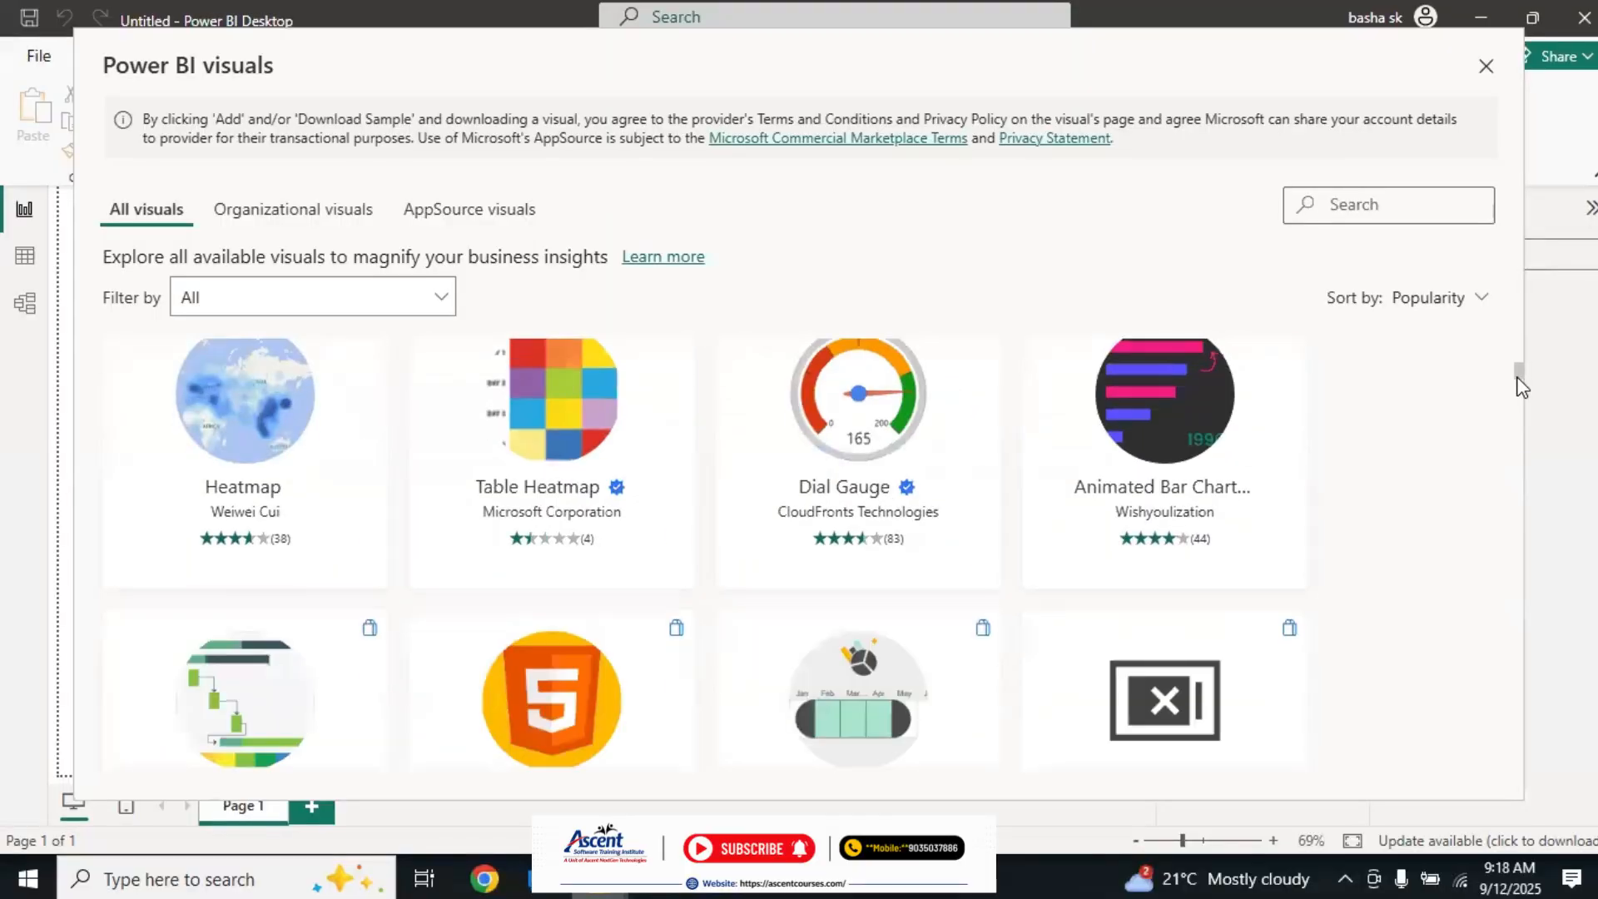
scroll(1521, 408, "down", 20)
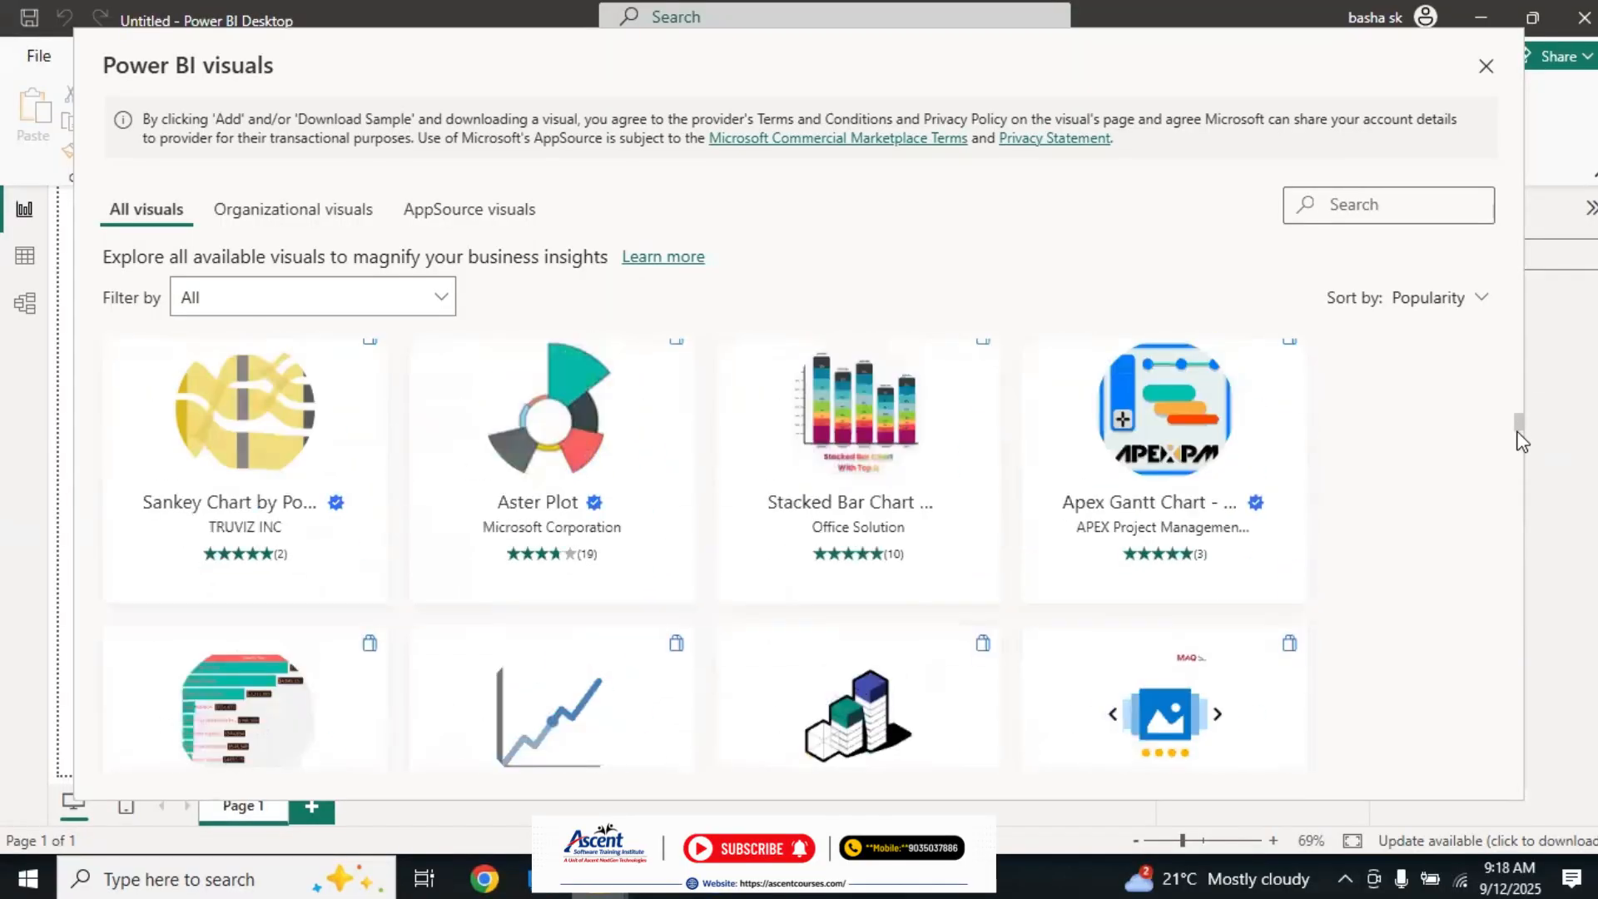
left_click_drag(1520, 445, 1530, 806)
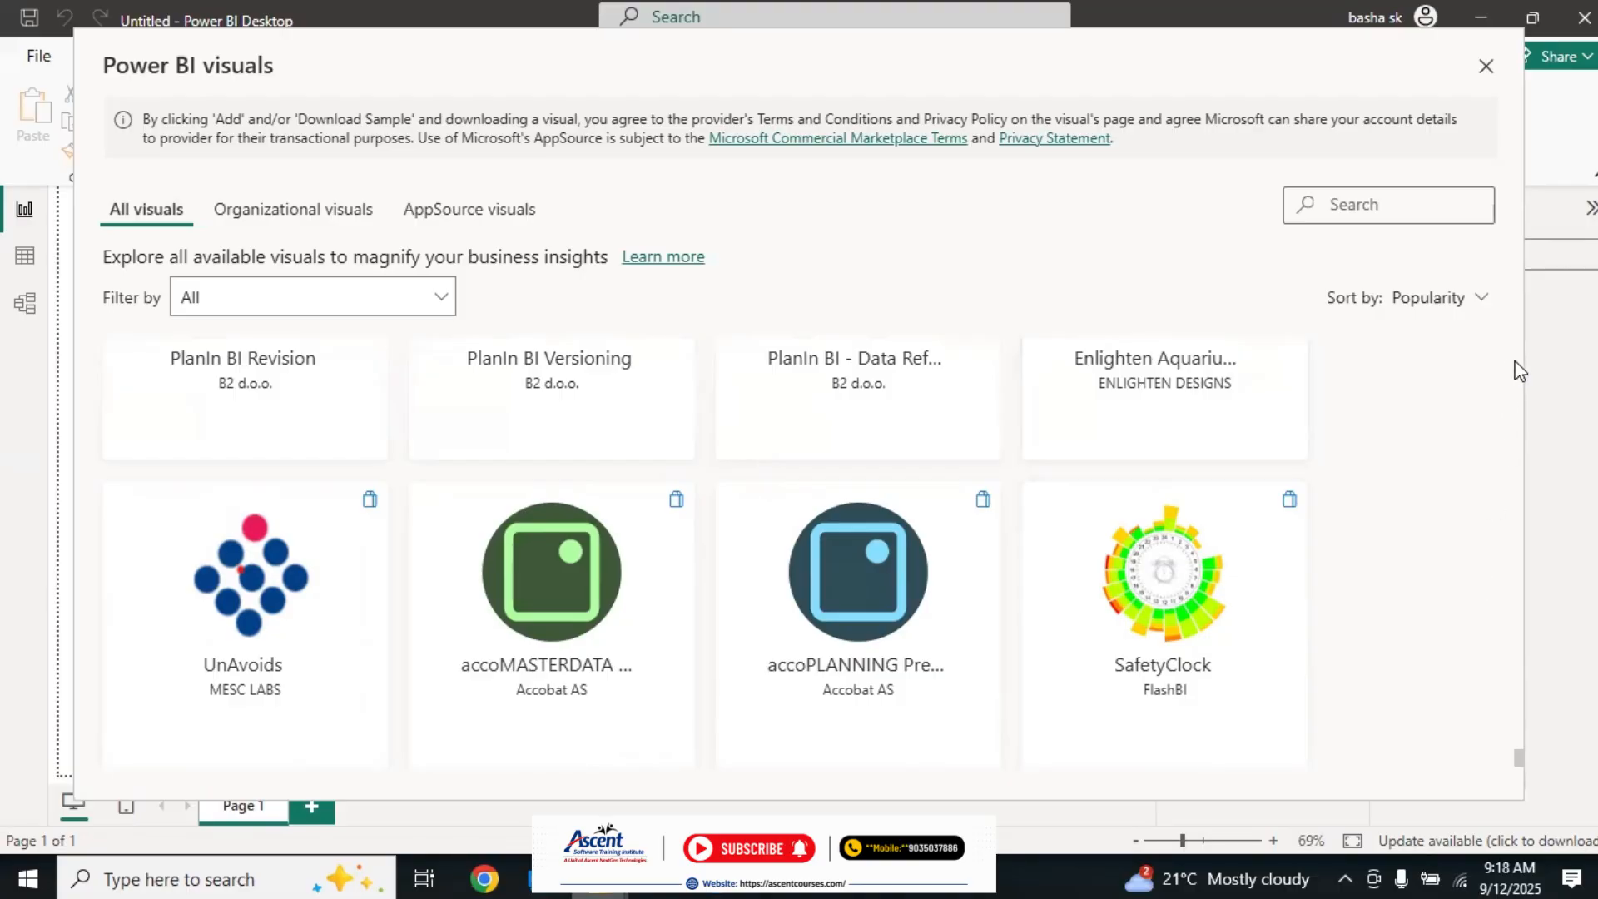
scroll(1516, 363, "up", 5)
scroll(1519, 370, "up", 10)
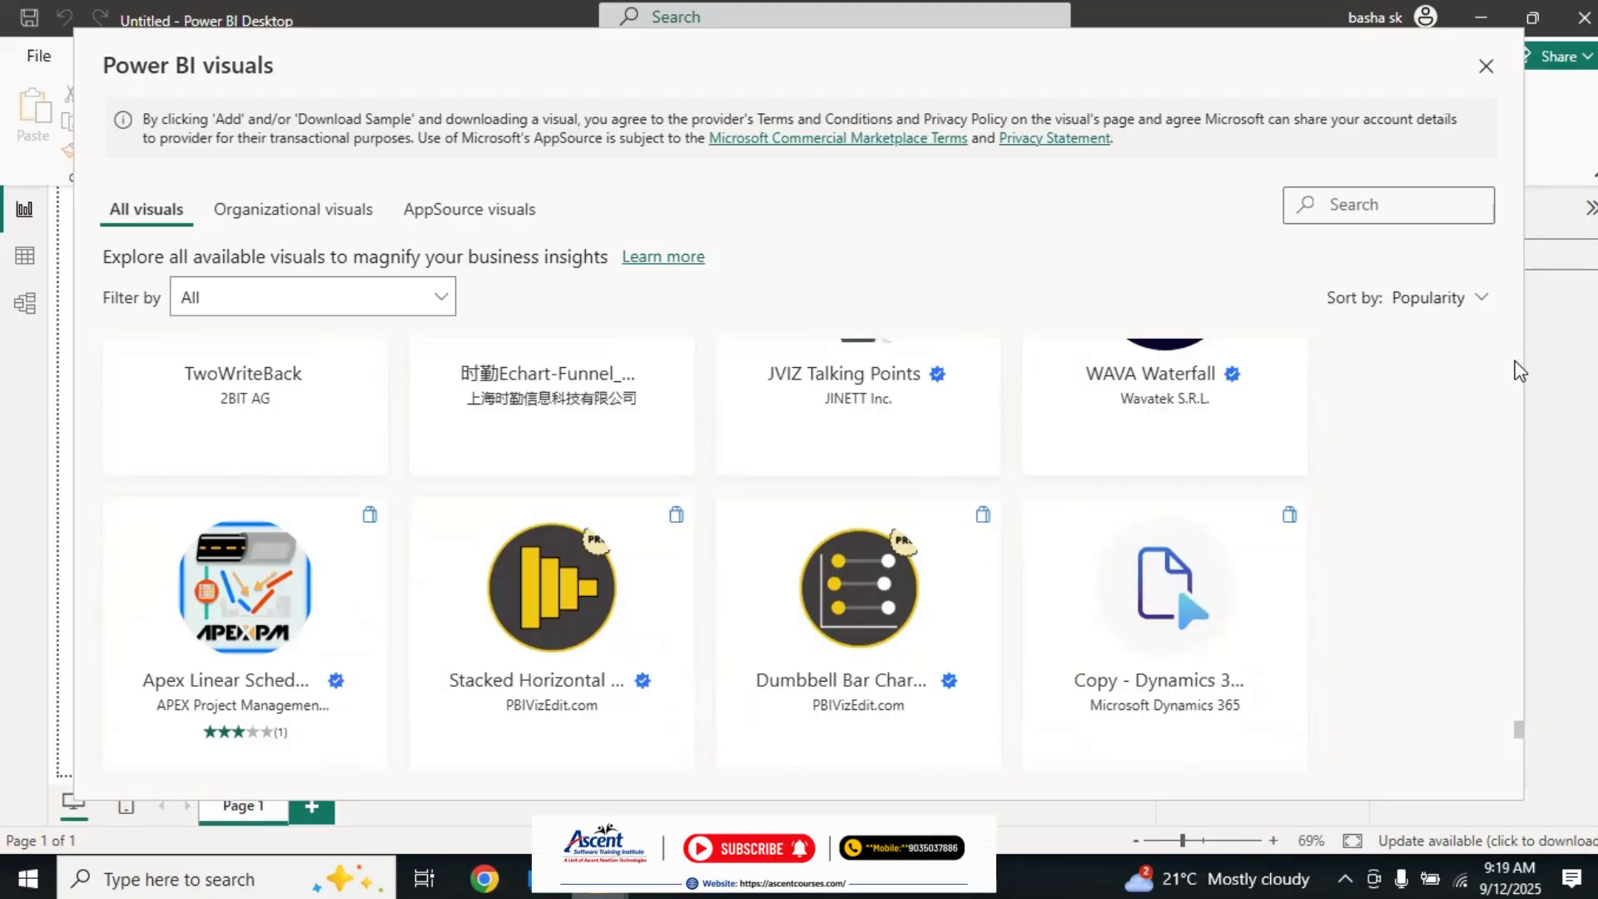
scroll(1519, 370, "up", 12)
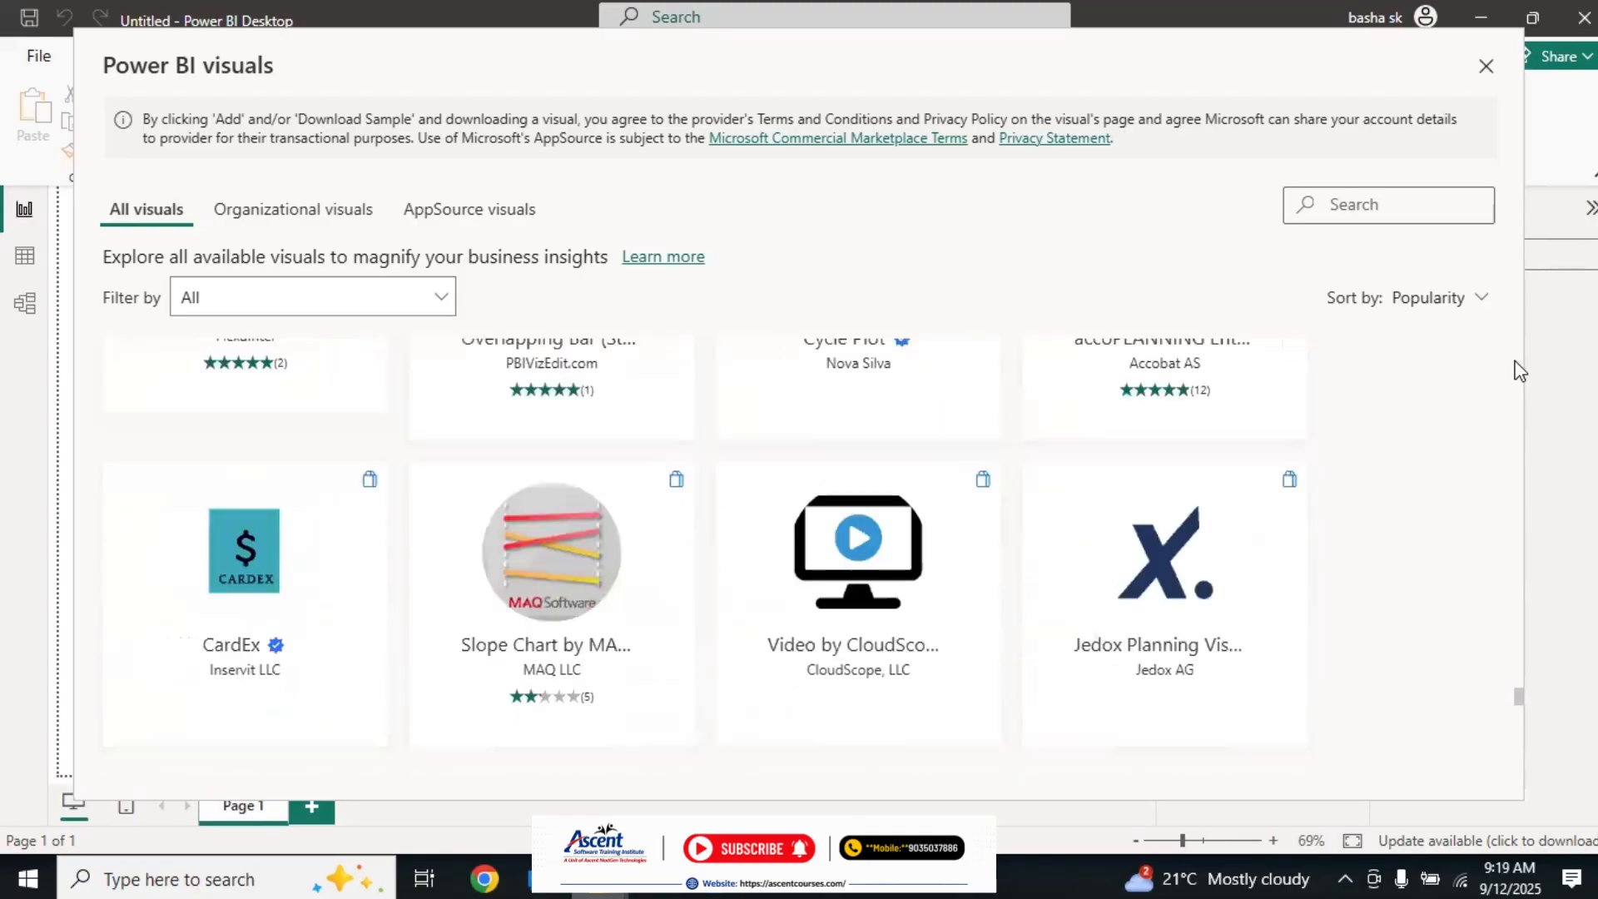
scroll(1519, 370, "up", 4)
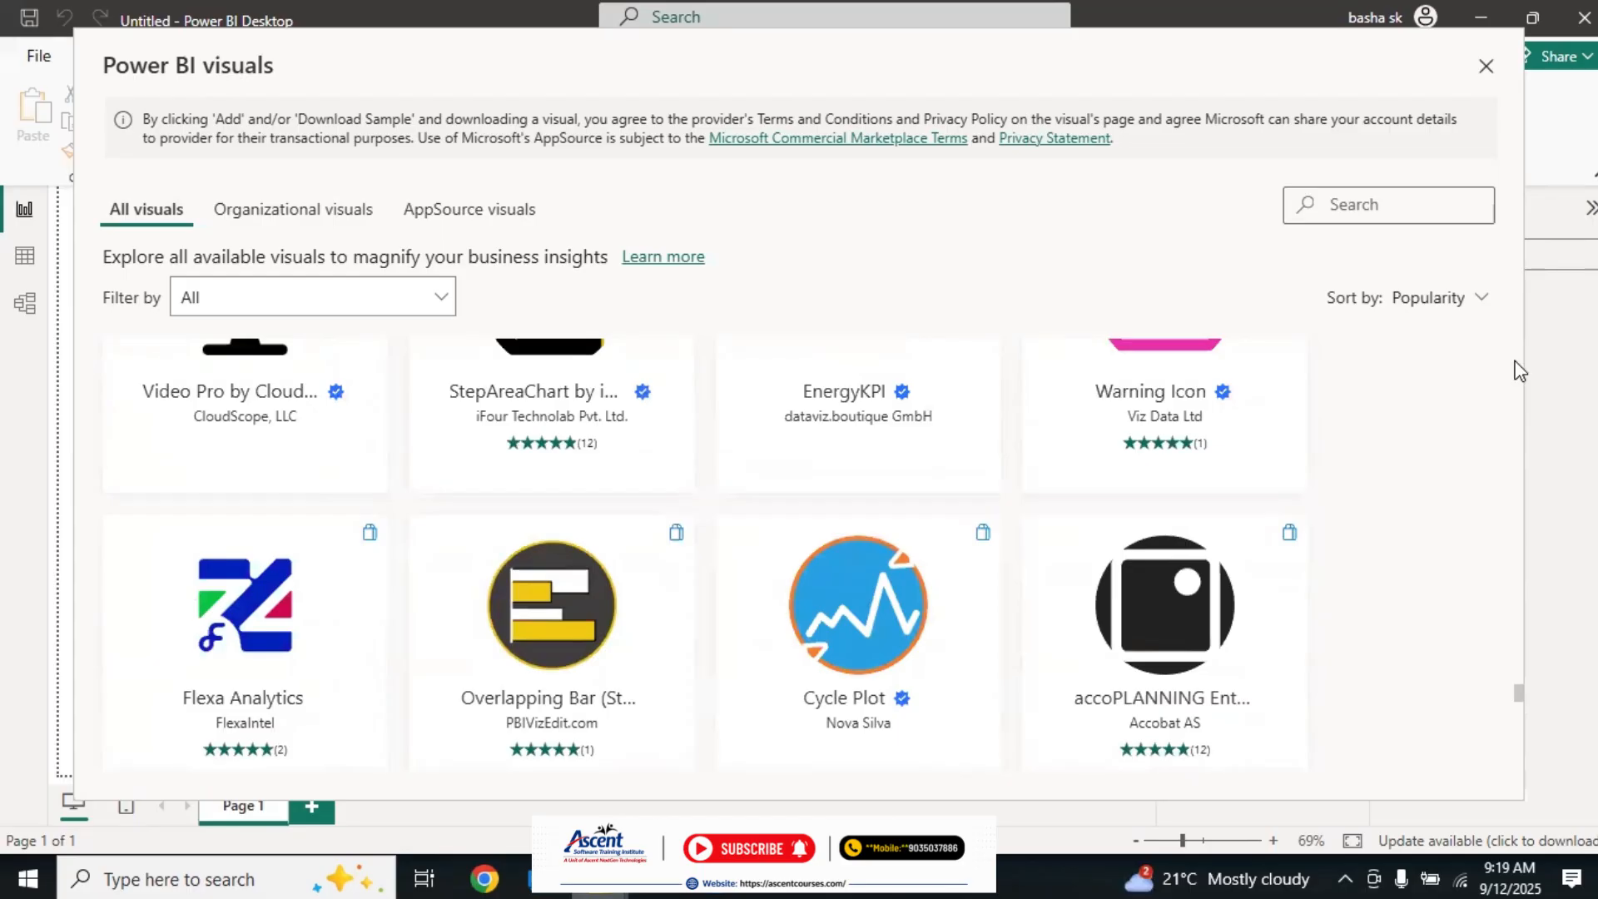
scroll(1519, 370, "up", 10)
scroll(1519, 370, "up", 8)
scroll(1519, 370, "up", 5)
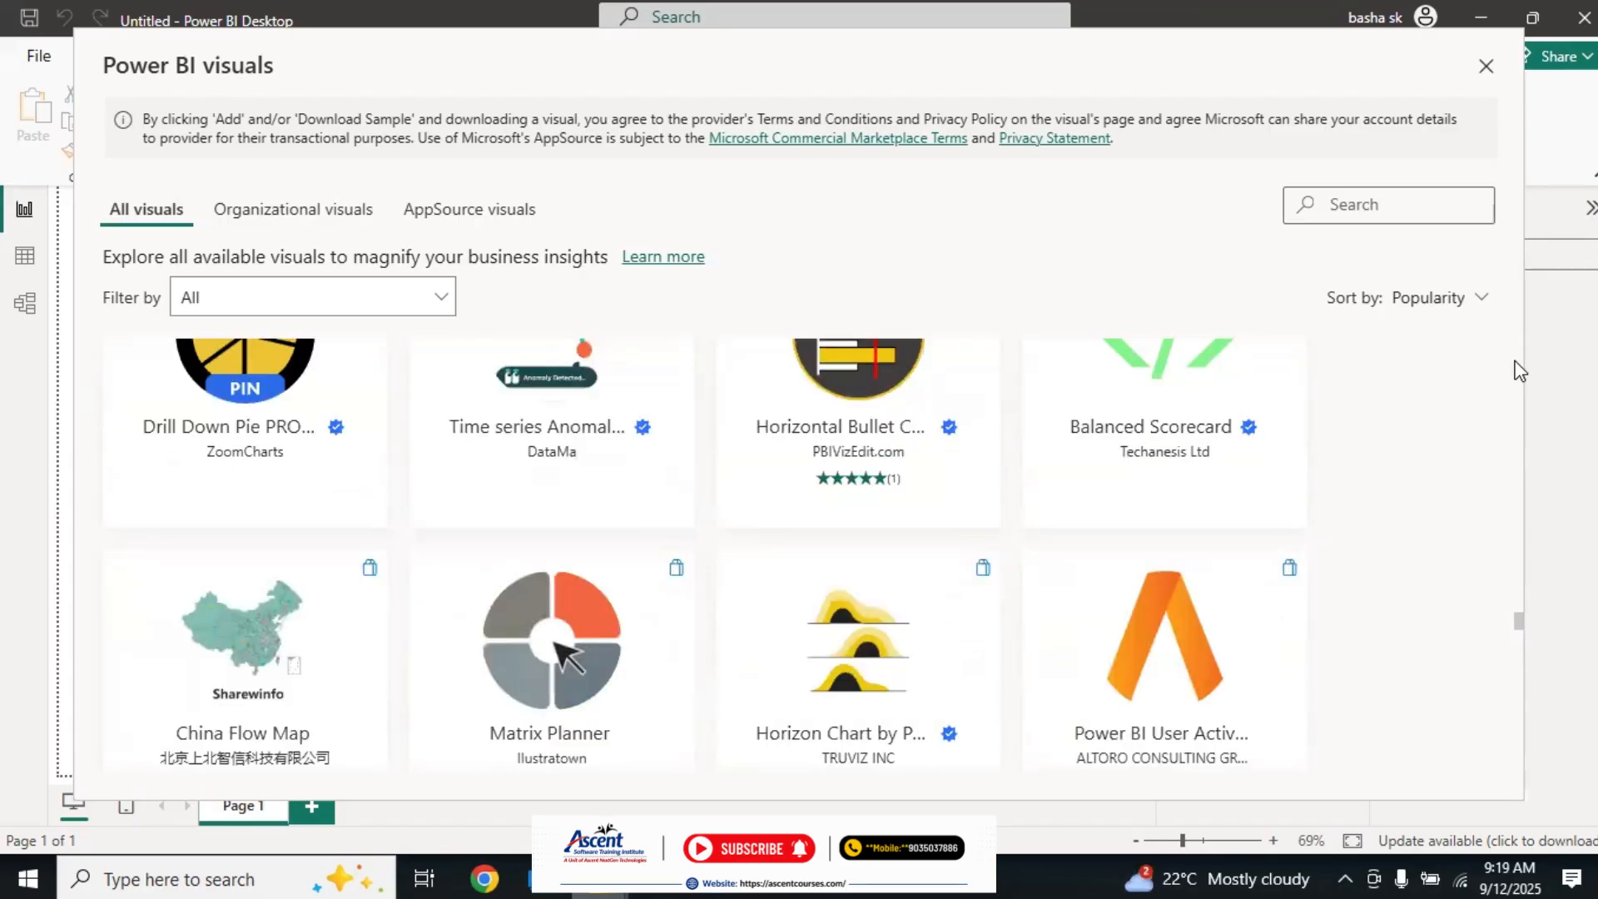
scroll(1519, 370, "up", 8)
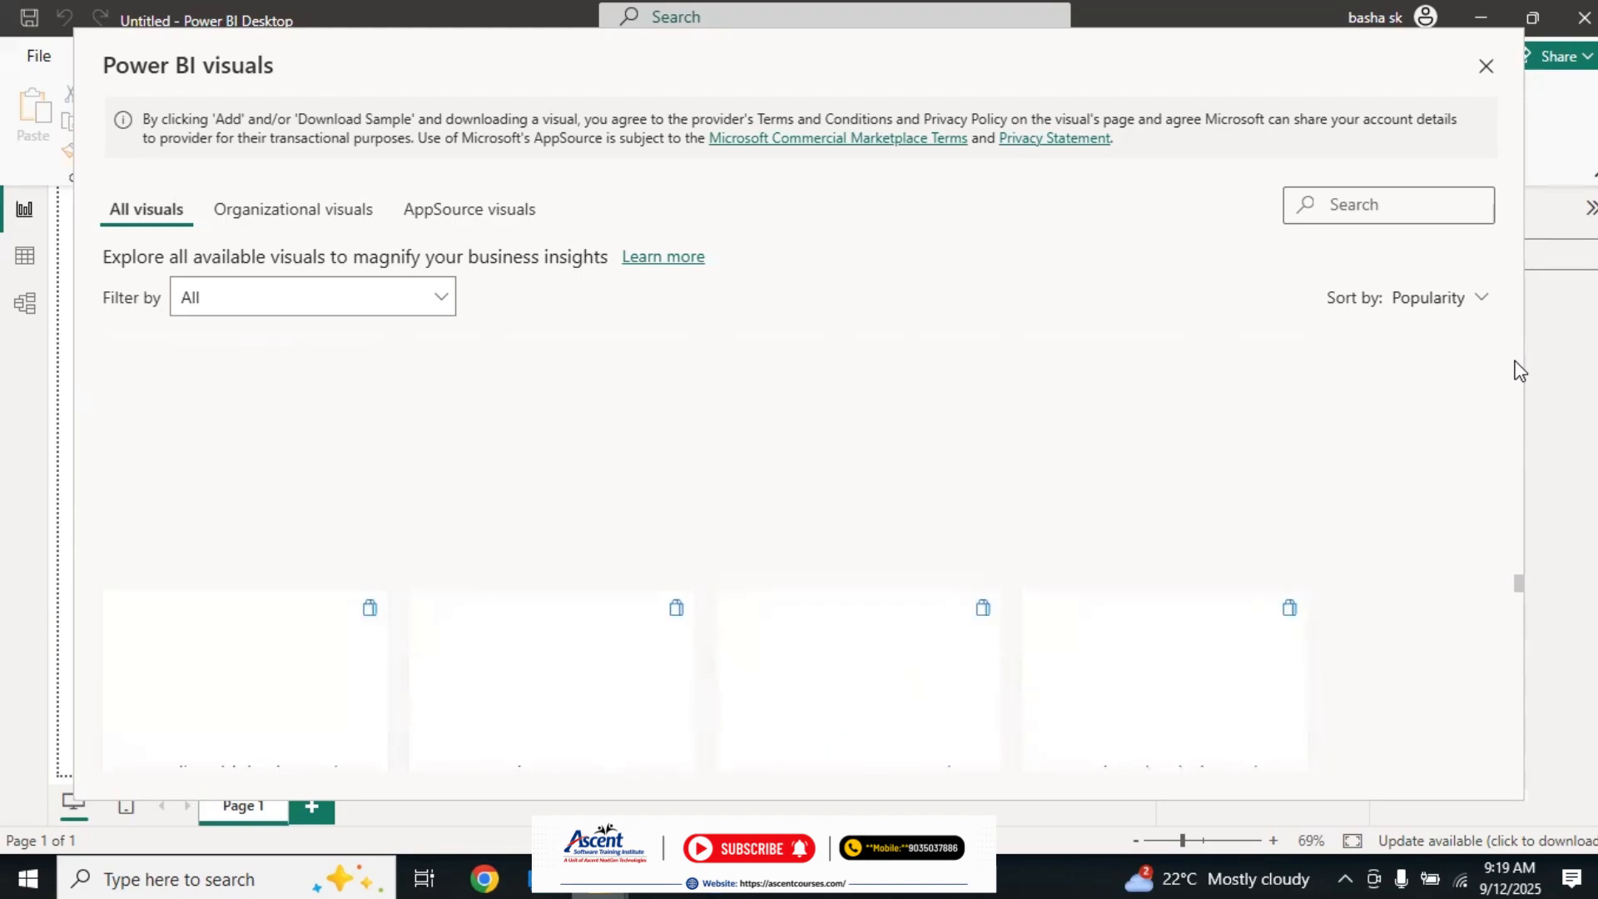
left_click_drag(1522, 561, 1511, 341)
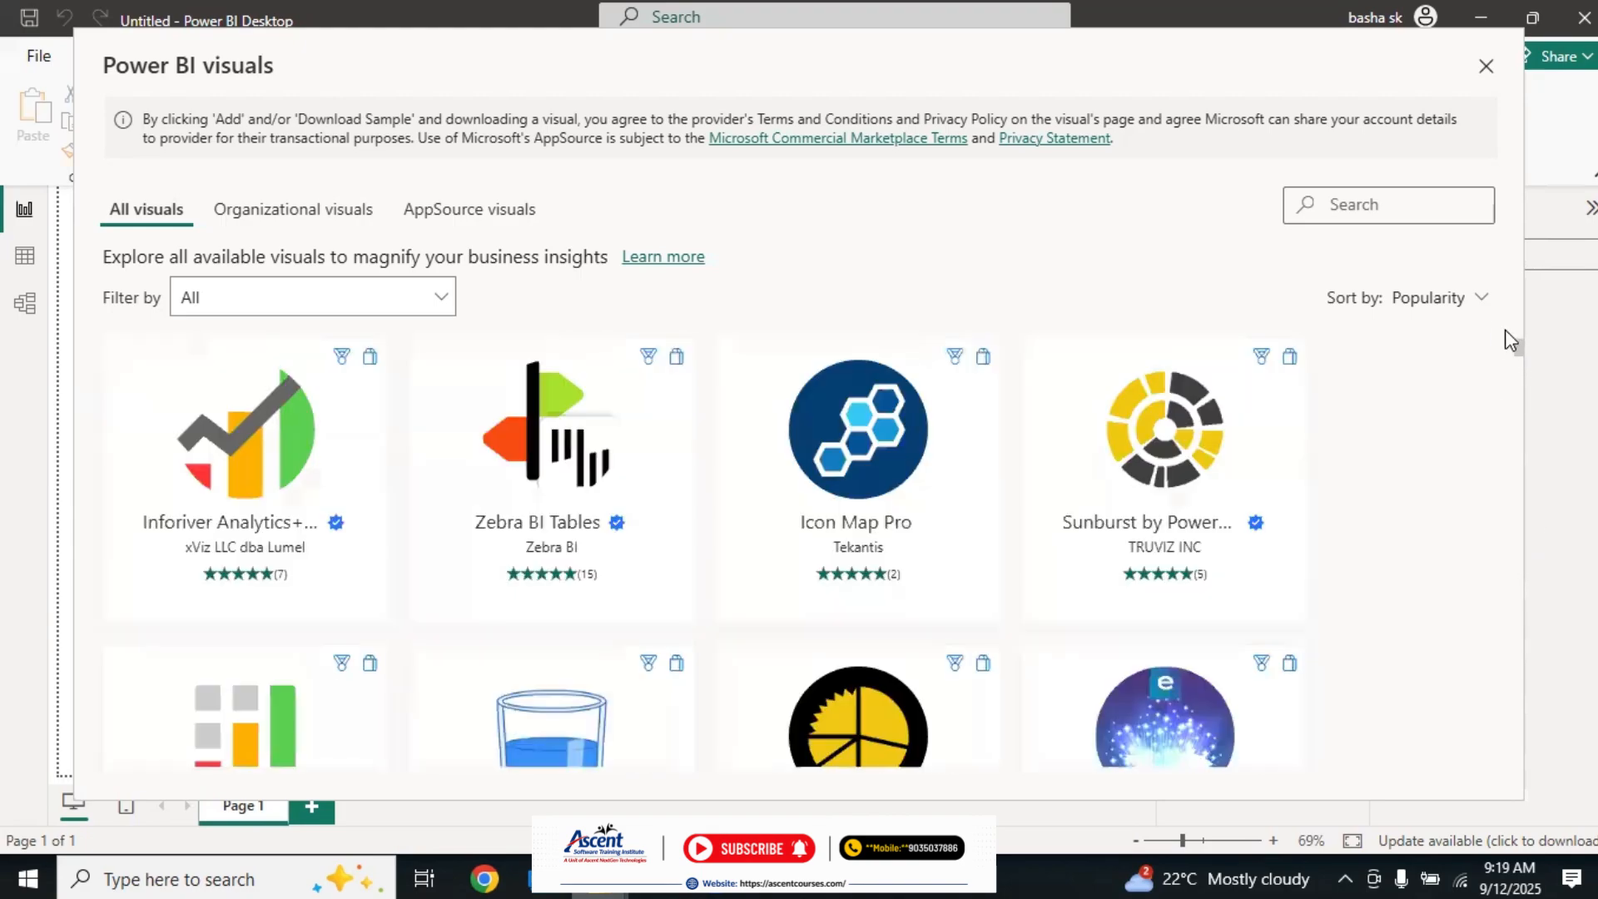
Step: Search the visuals gallery for "scro" and add the Scroller visual to the report
left_click(1359, 194)
type("scro")
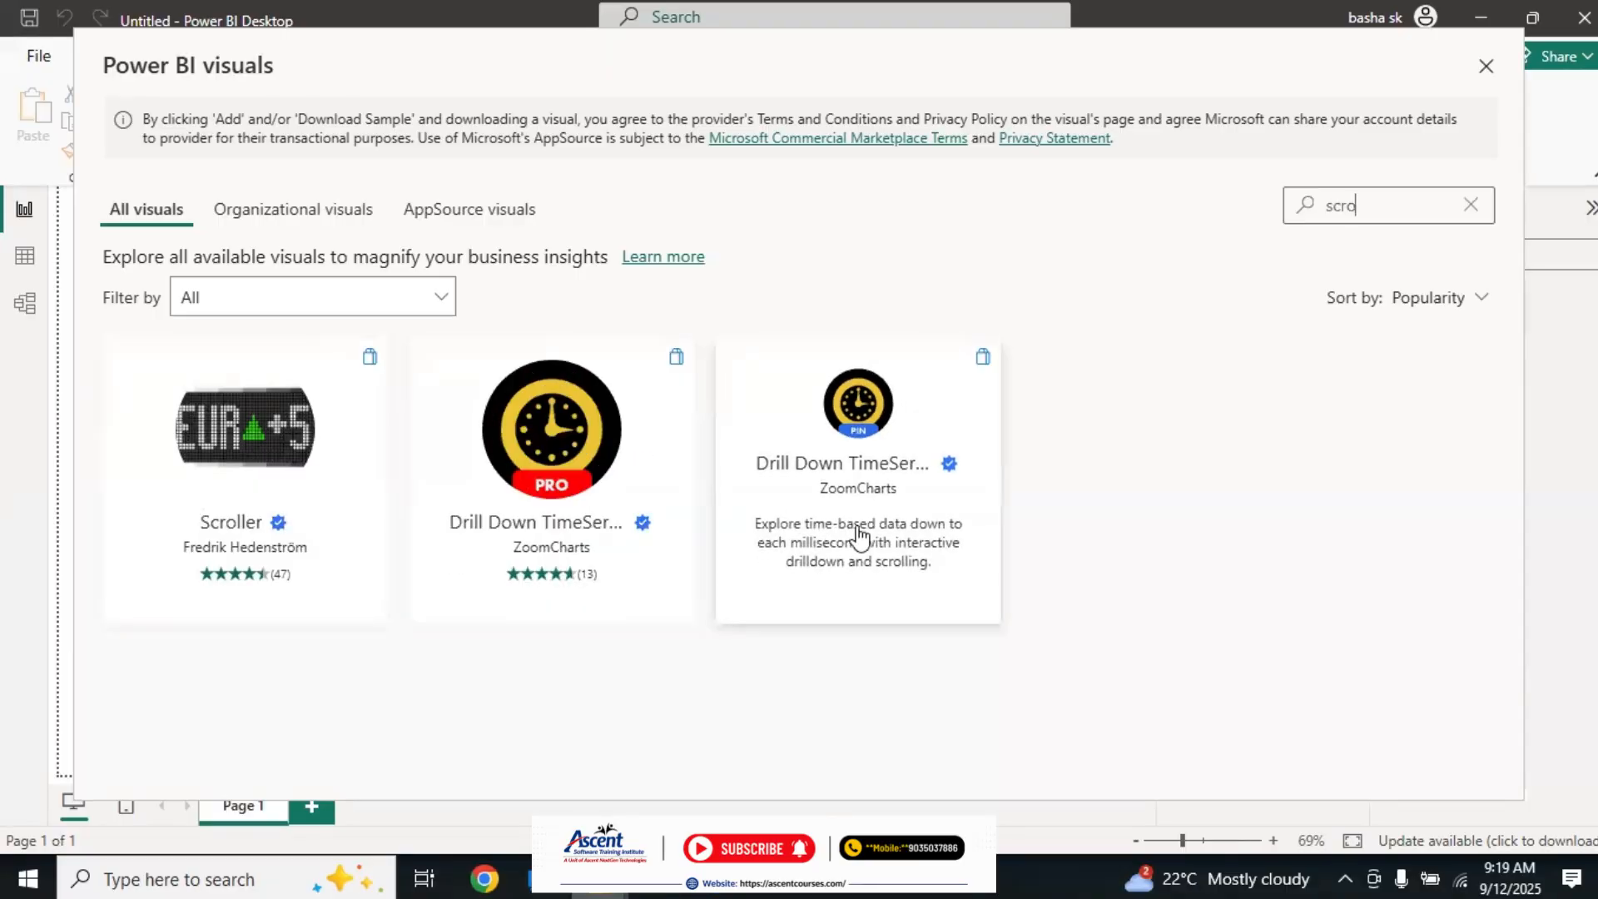
left_click(253, 414)
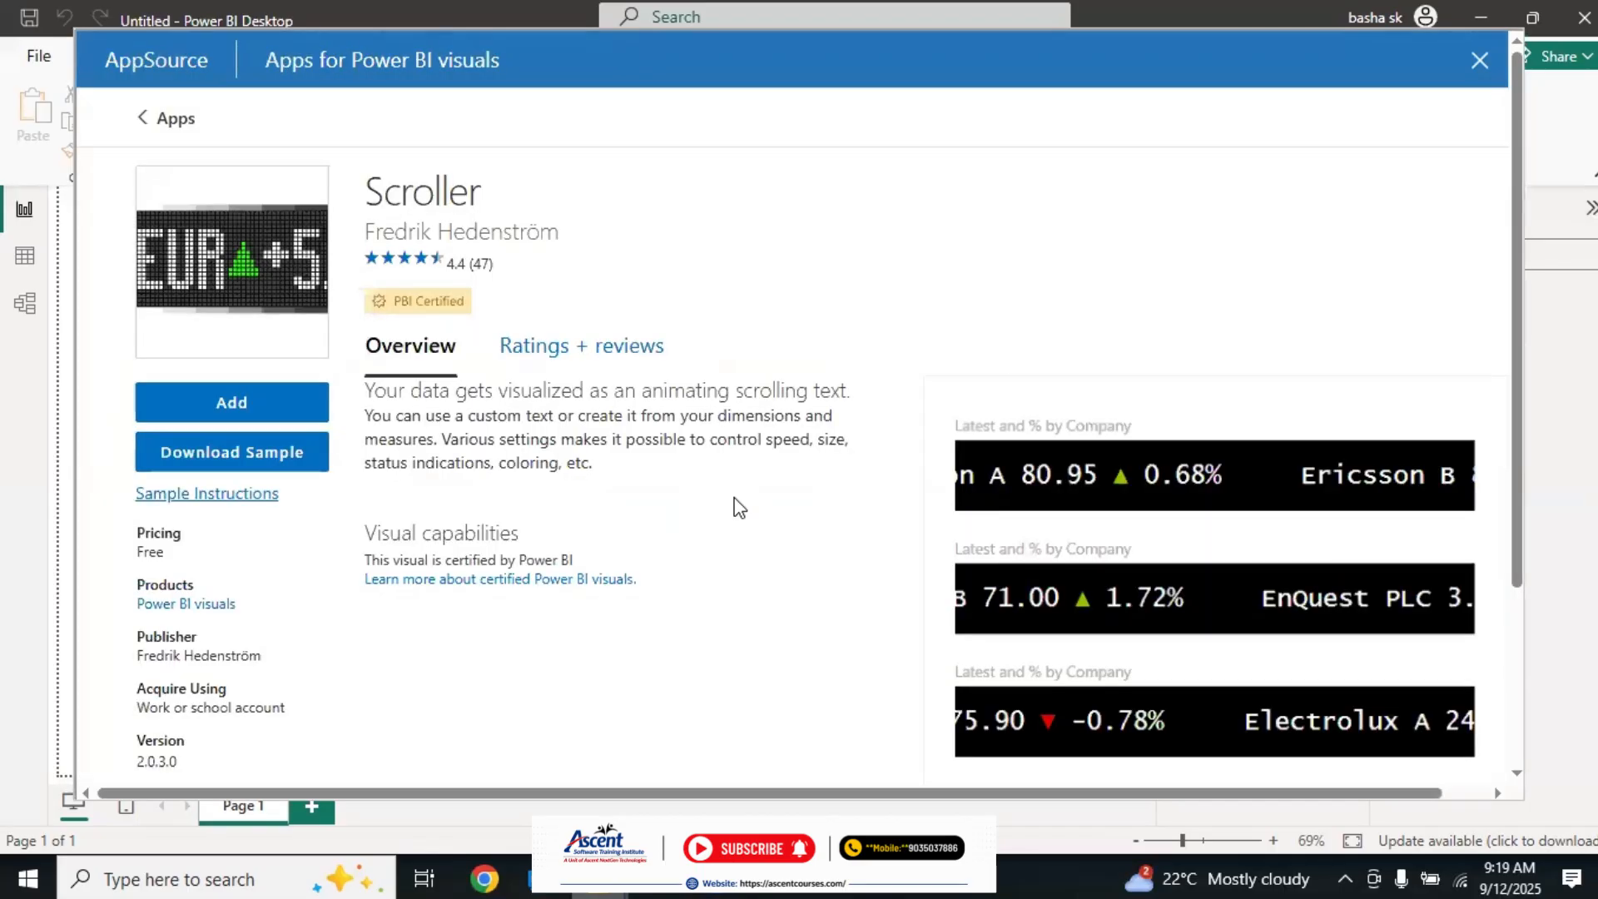
left_click(239, 403)
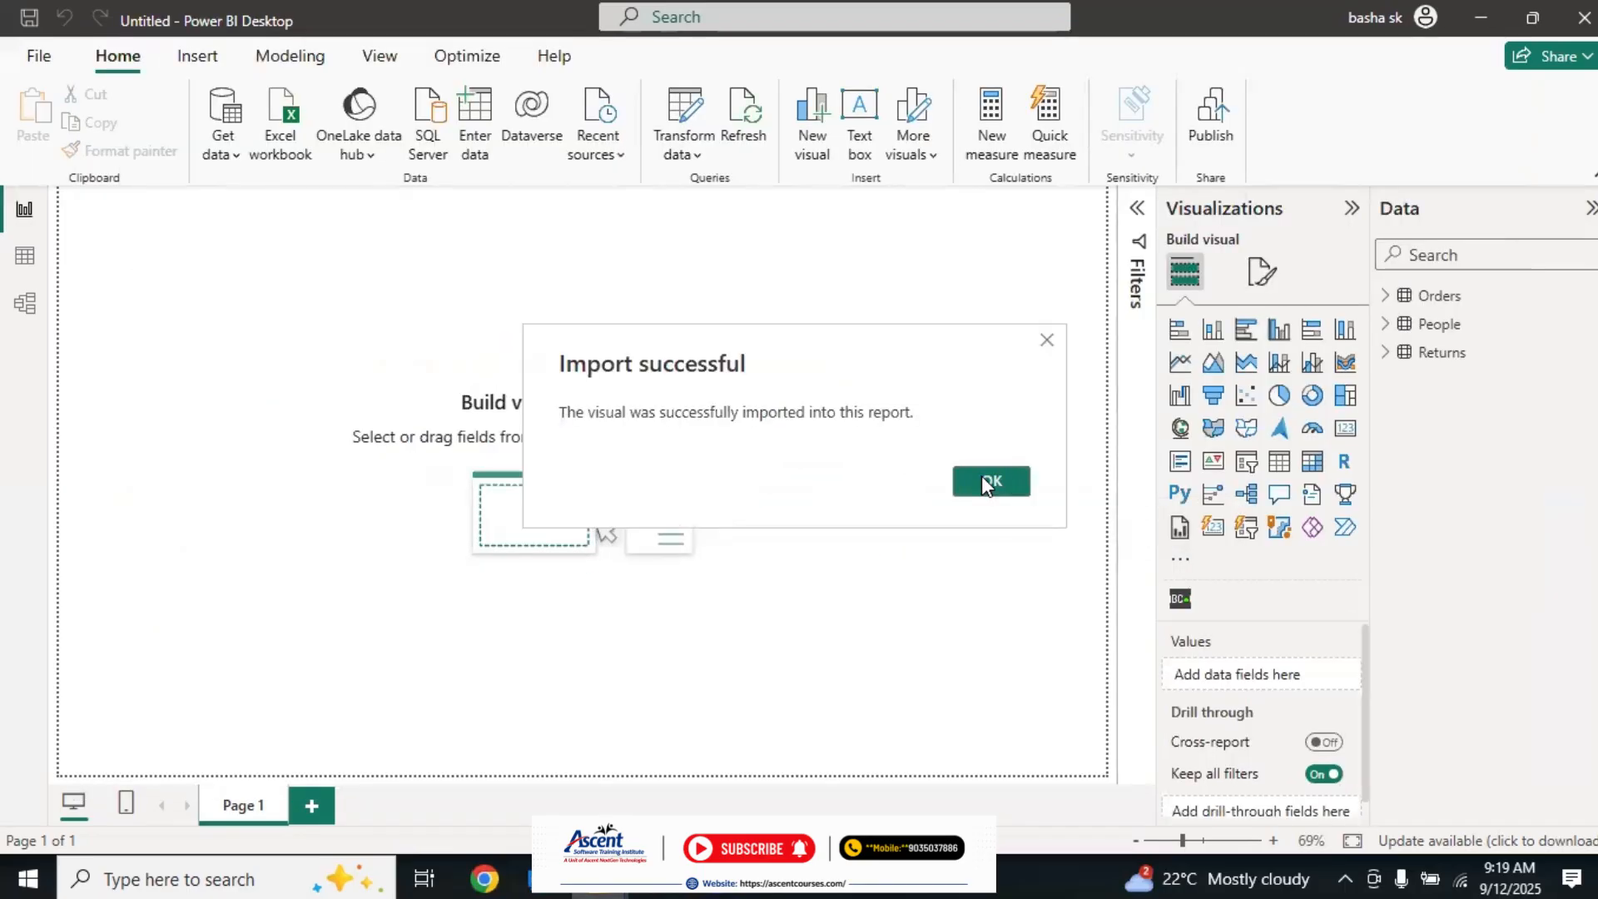
left_click(986, 481)
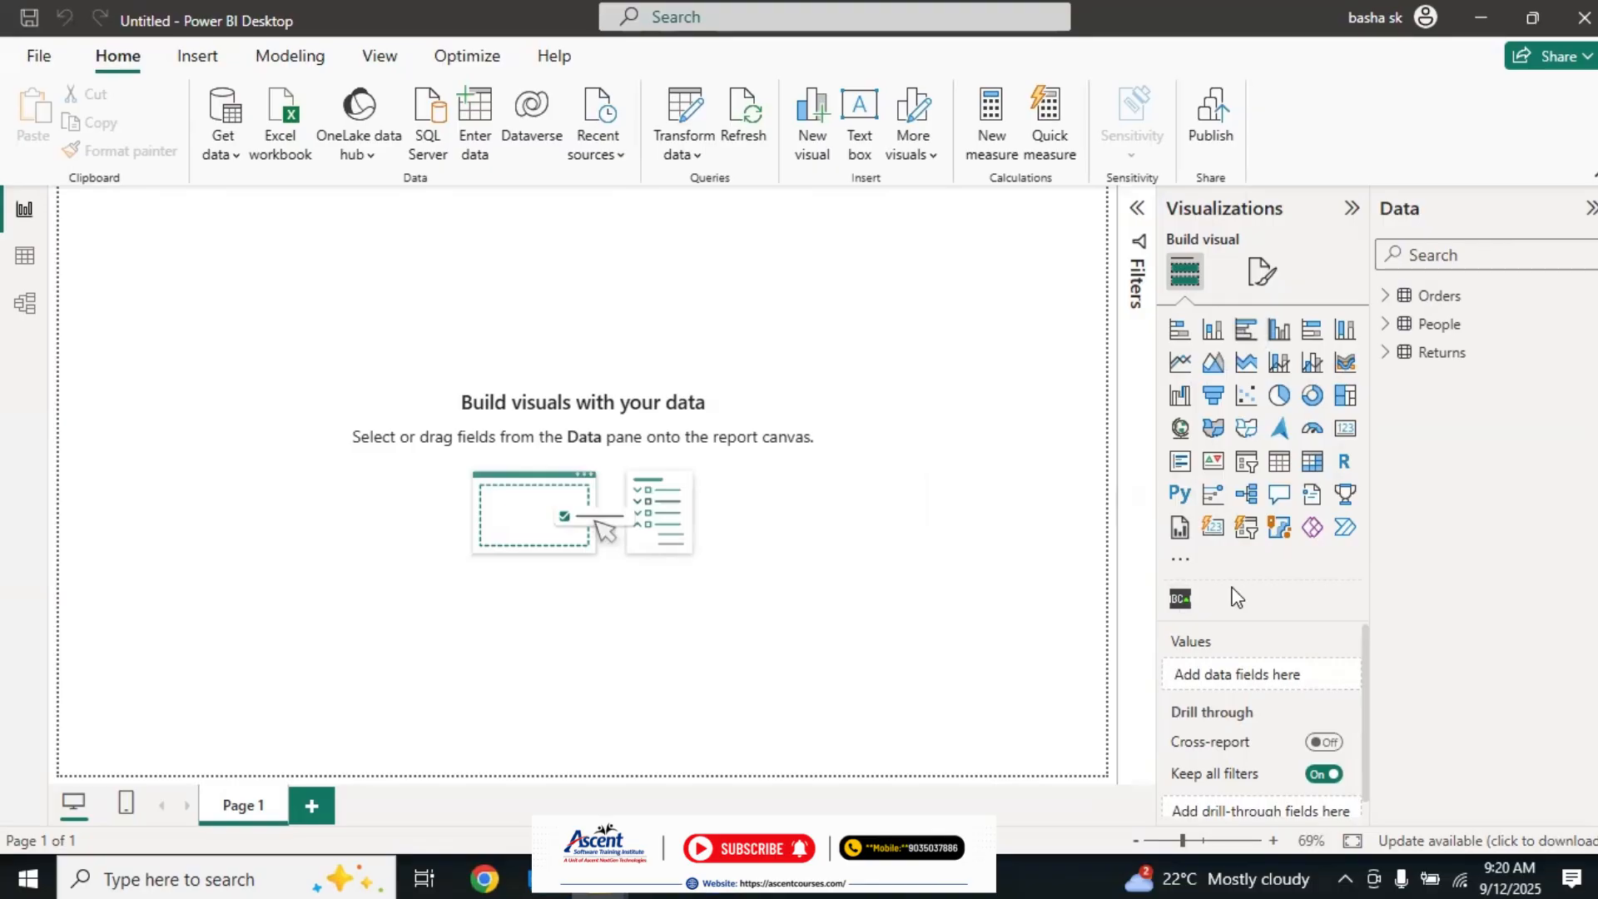
Step: Place a Scroller visual on Page 1, stretch it into a wide banner, and move it toward the middle of the page
left_click(1179, 600)
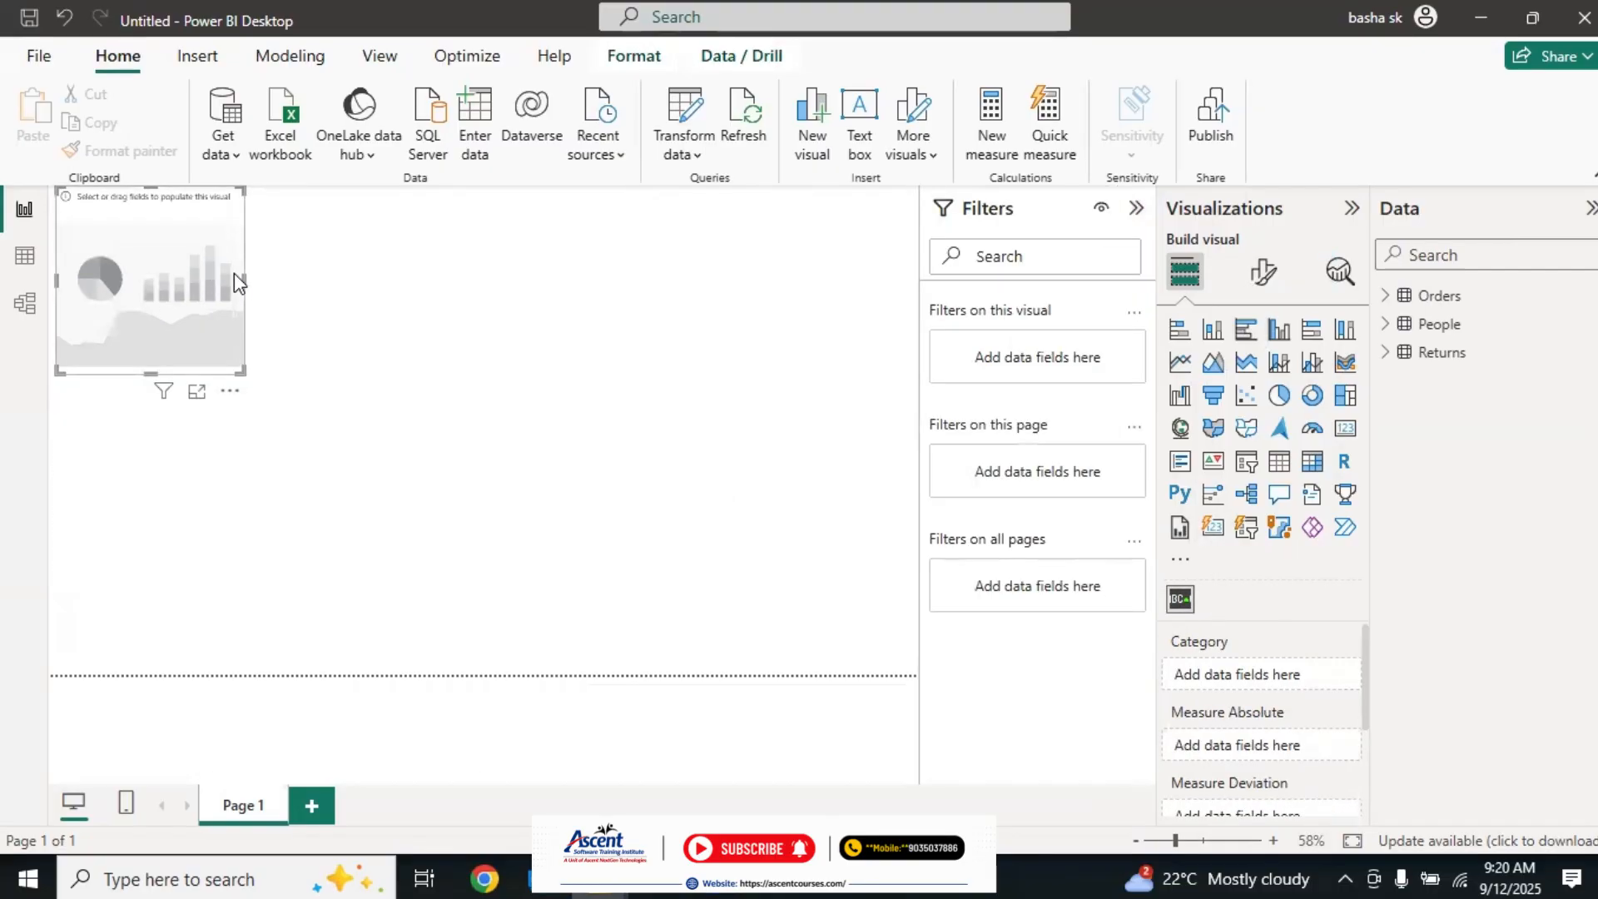
left_click_drag(242, 276, 741, 351)
left_click_drag(572, 278, 726, 503)
Step: Add the Category and Quantity fields from the Orders table to the Scroller visual
left_click(1386, 295)
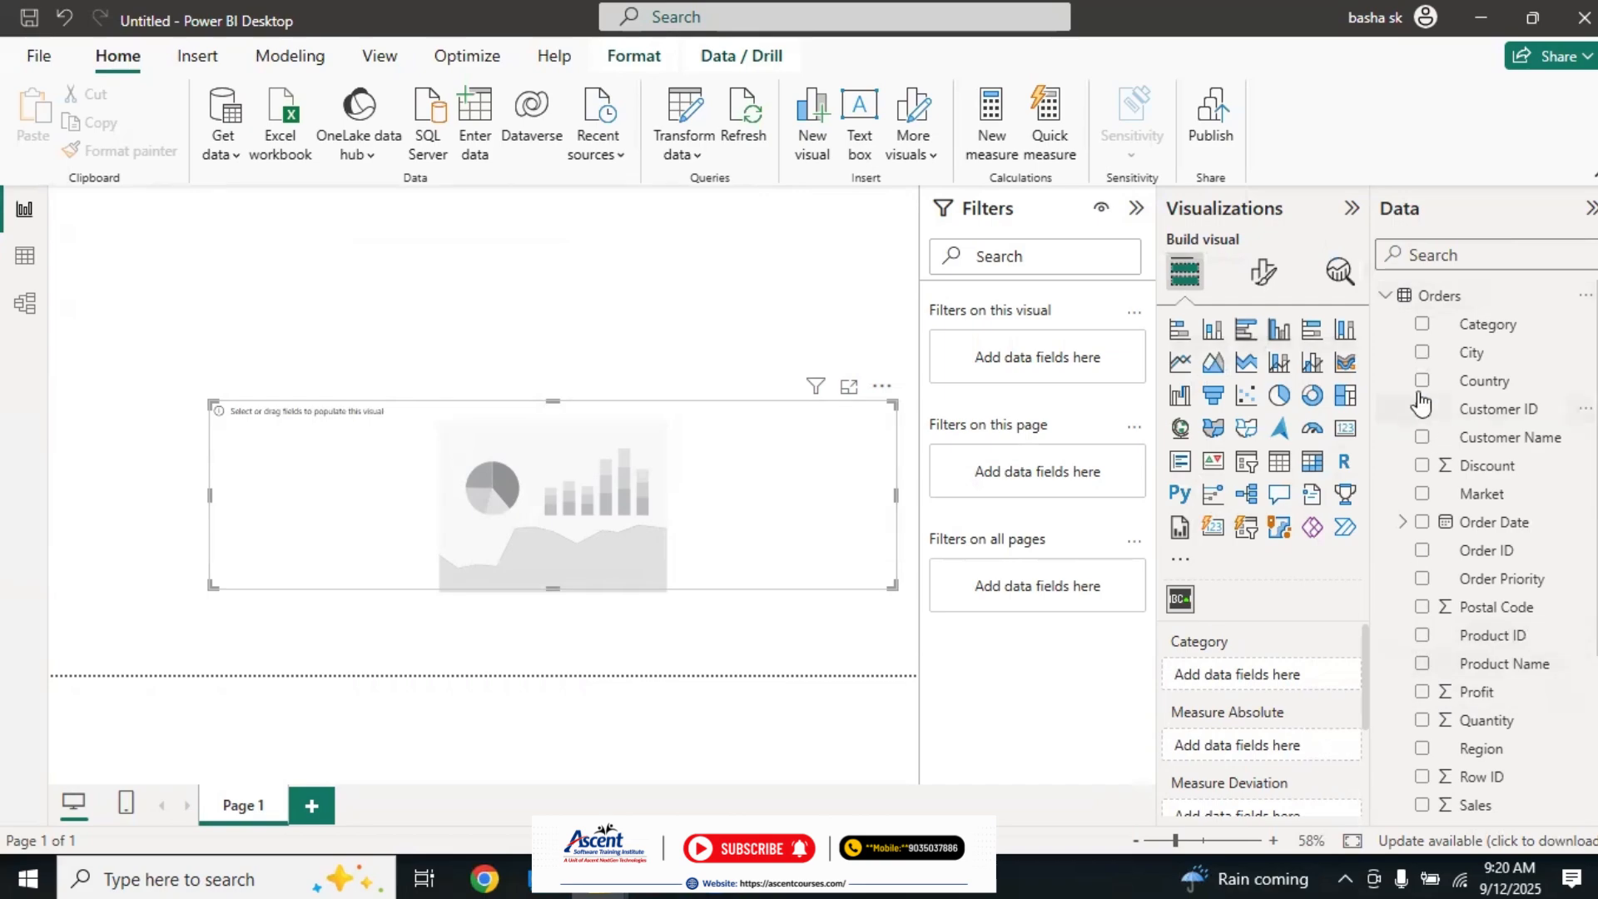
left_click(1422, 324)
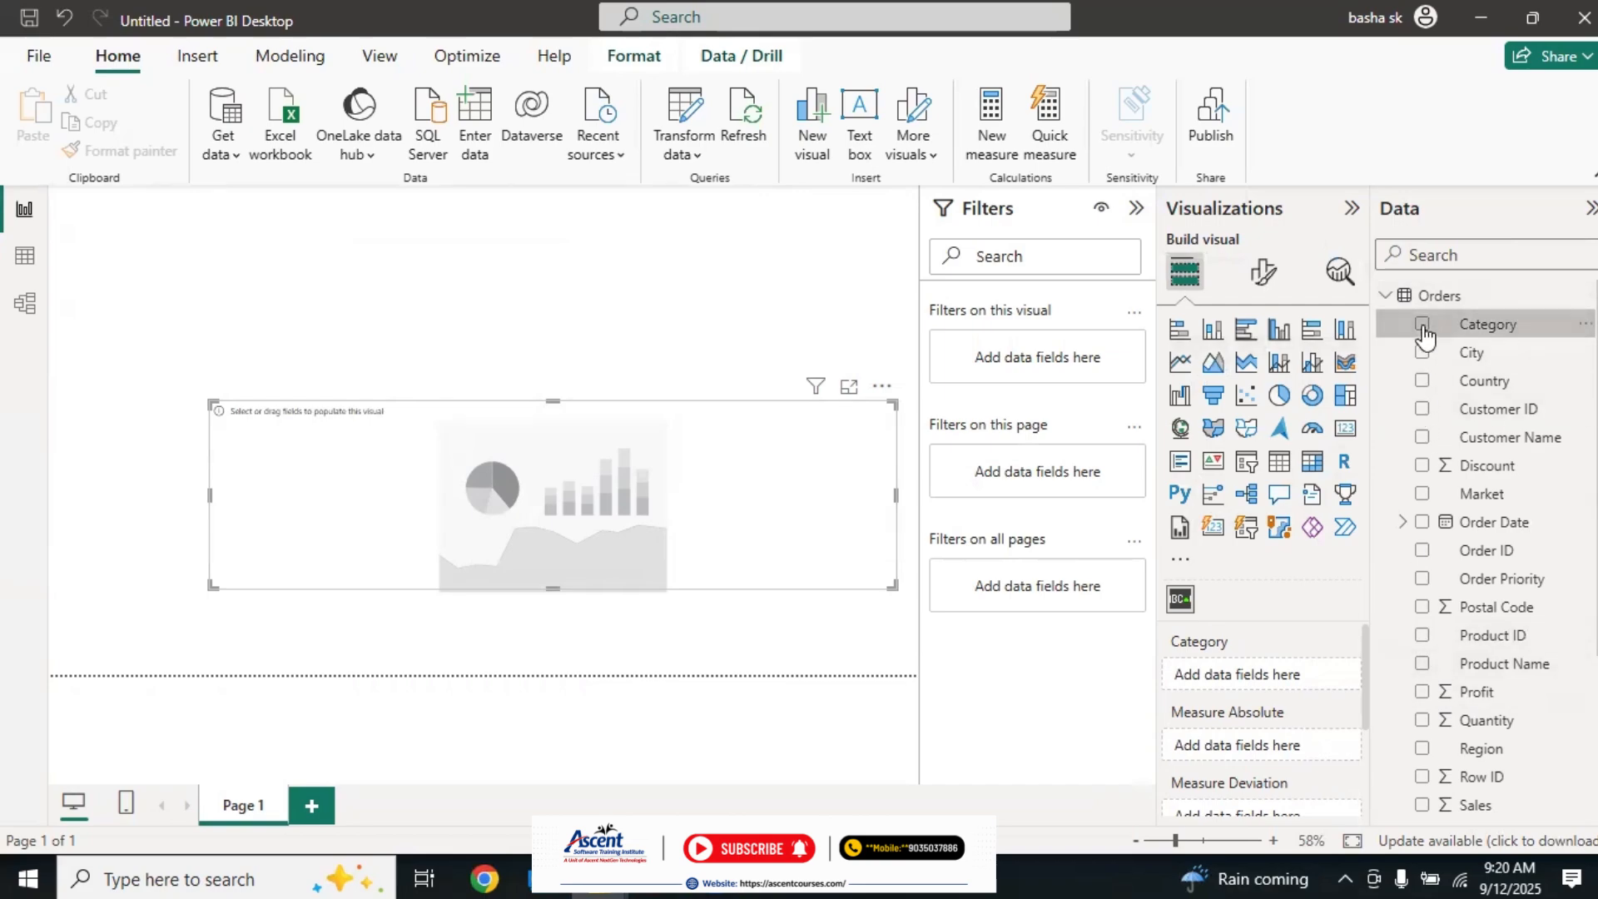
left_click(1421, 720)
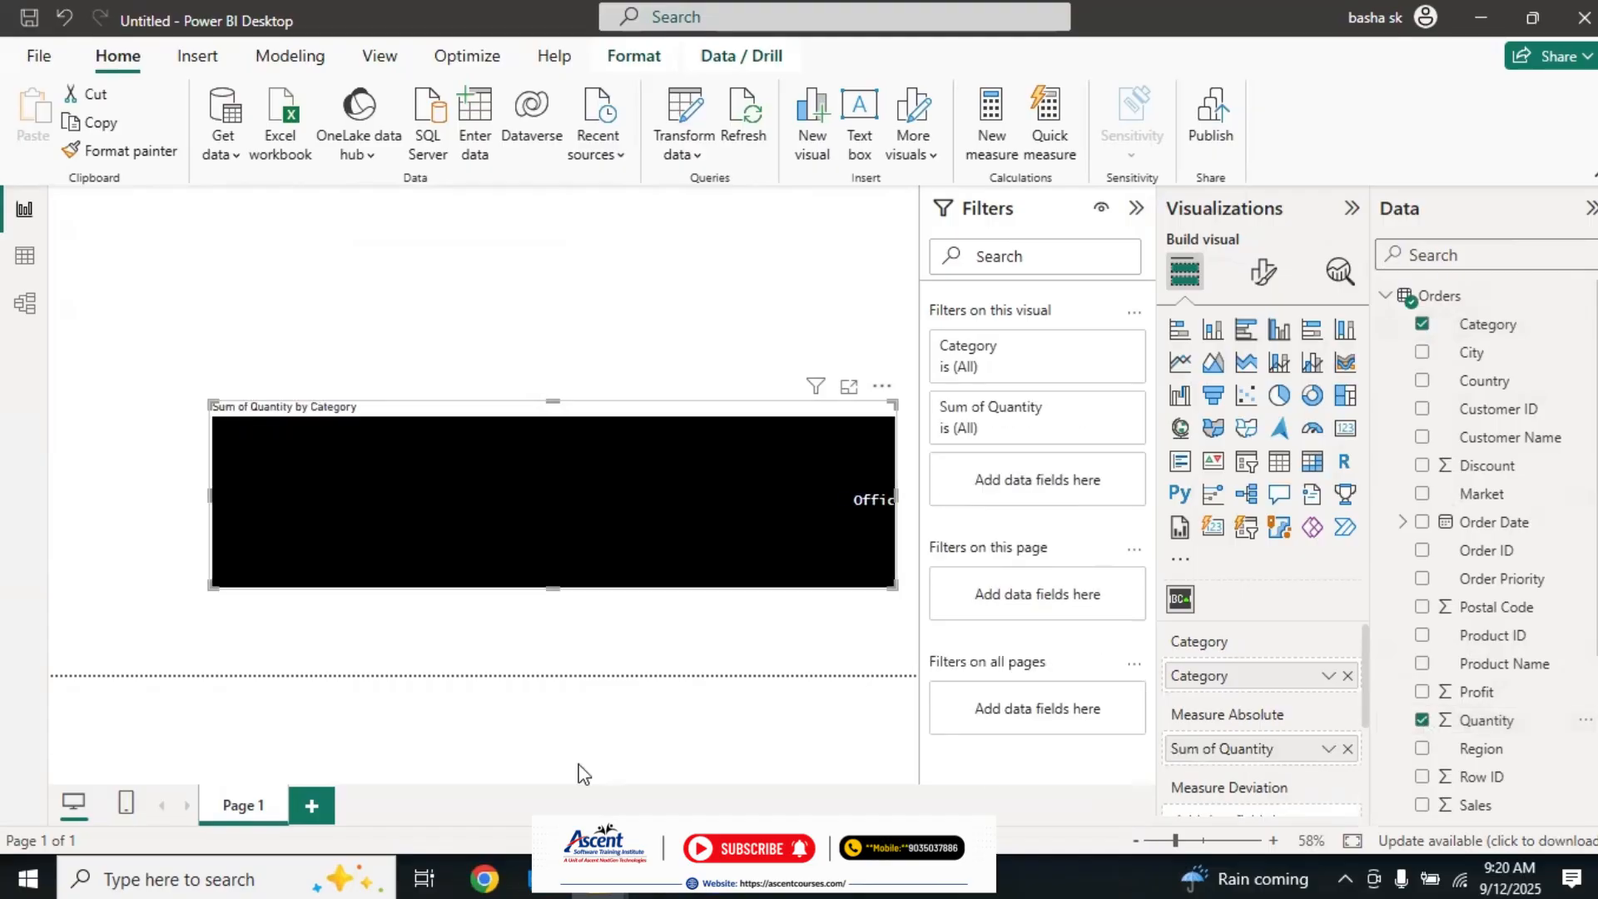
Step: Replace Category with the Country field in the Scroller visual and move the visual to the page's lower edge
left_click(1348, 677)
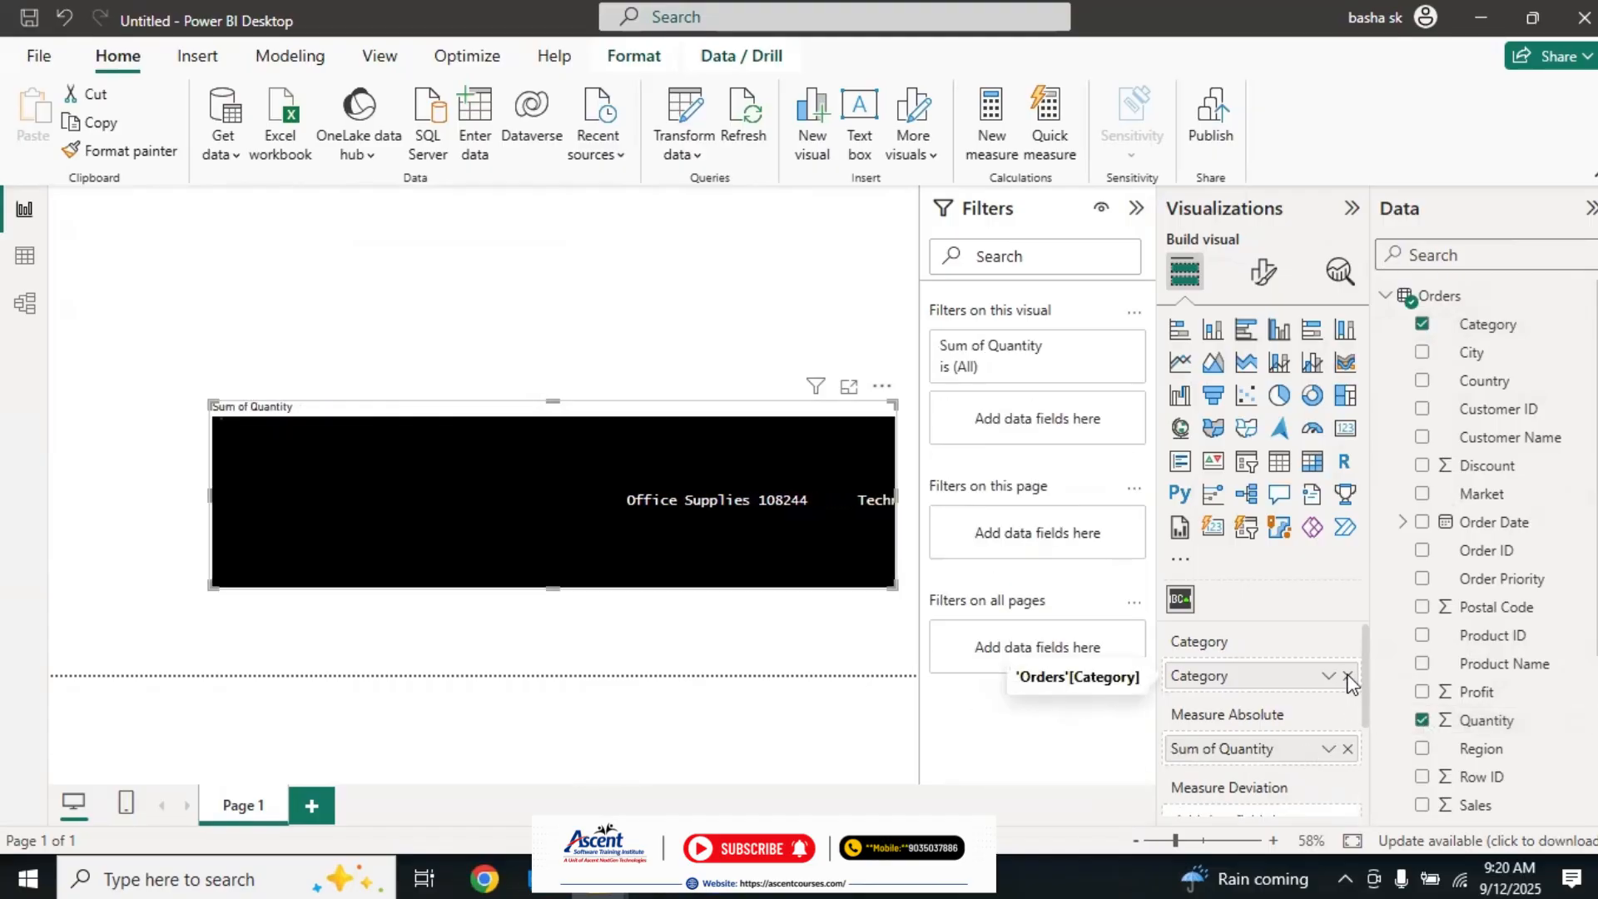
left_click(1423, 381)
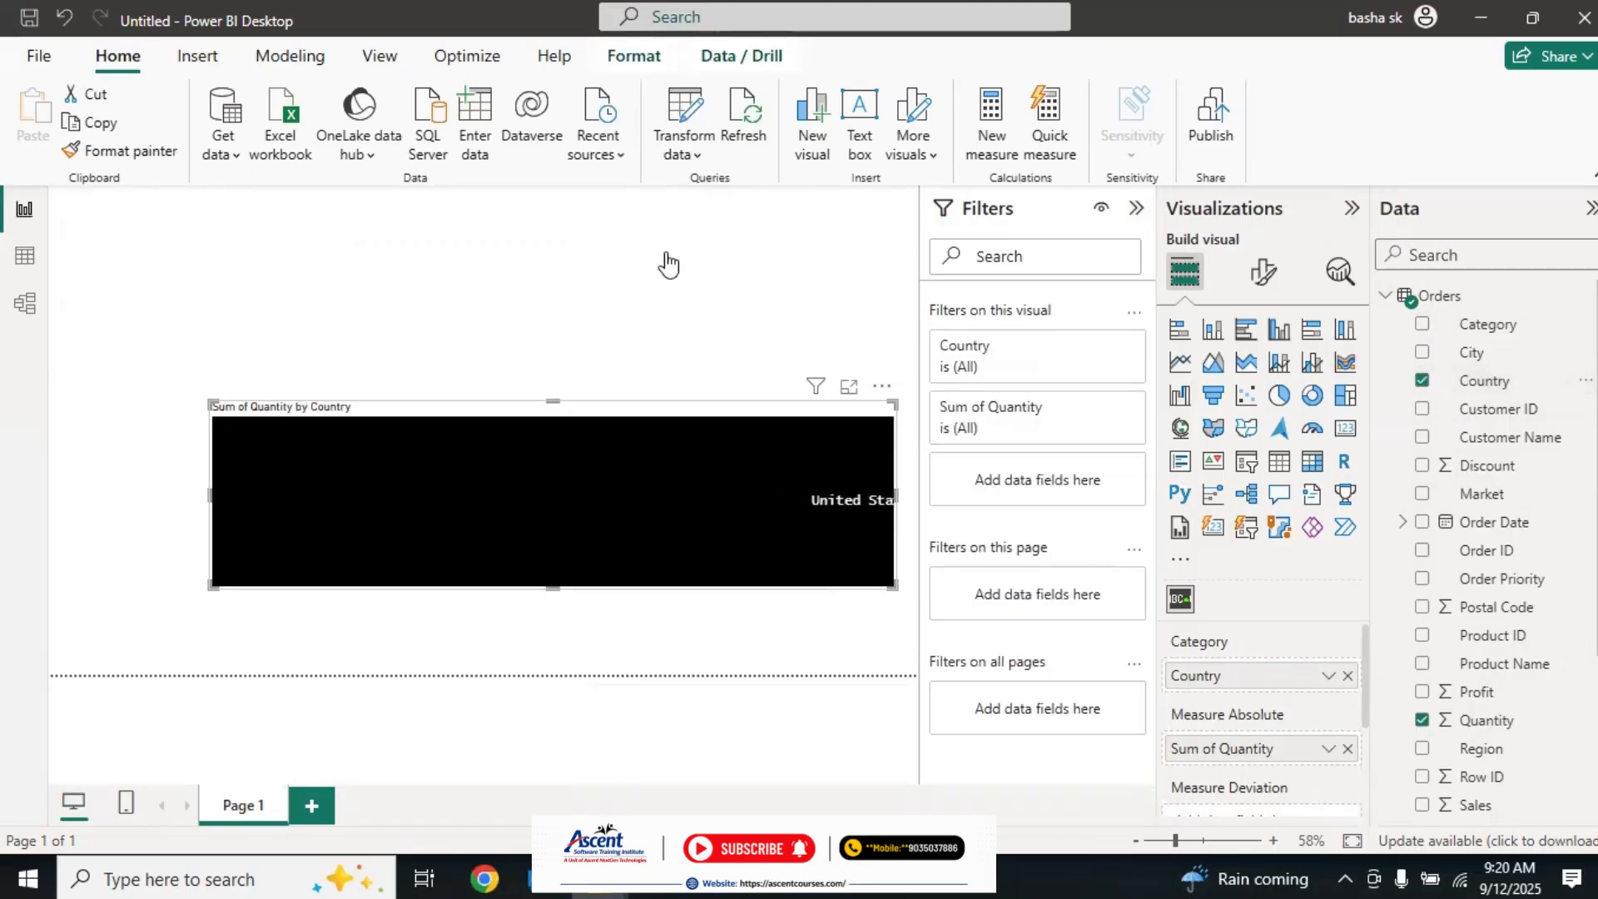
left_click_drag(721, 399, 589, 485)
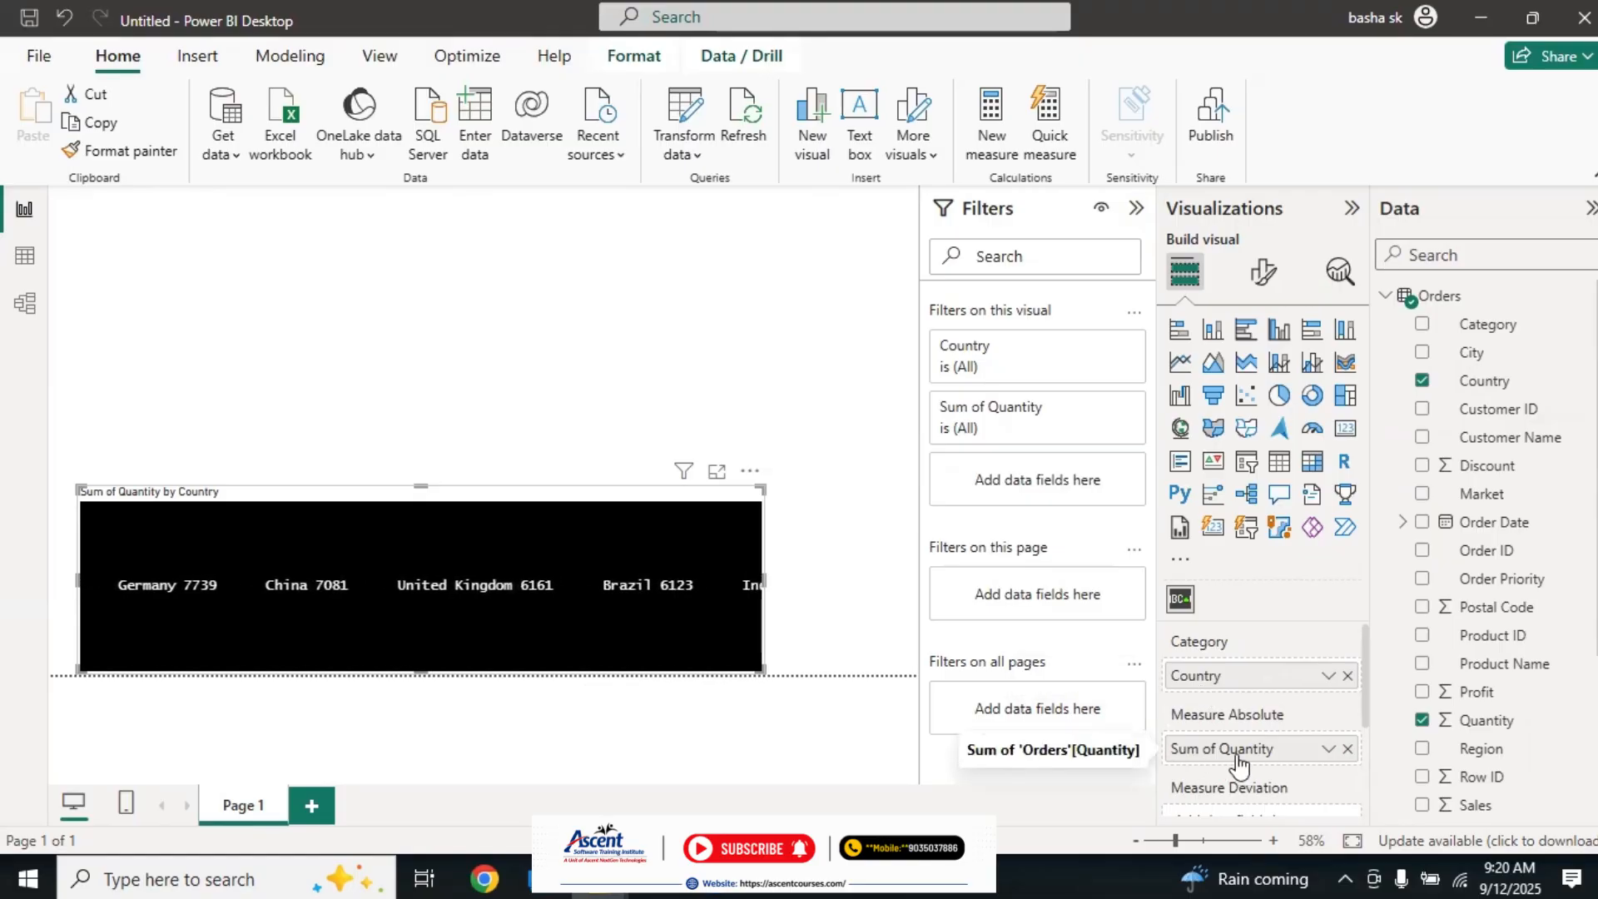
Step: Try the Profit field as the Scroller visual's deviation measure and remove it again
left_click_drag(1477, 691, 1245, 787)
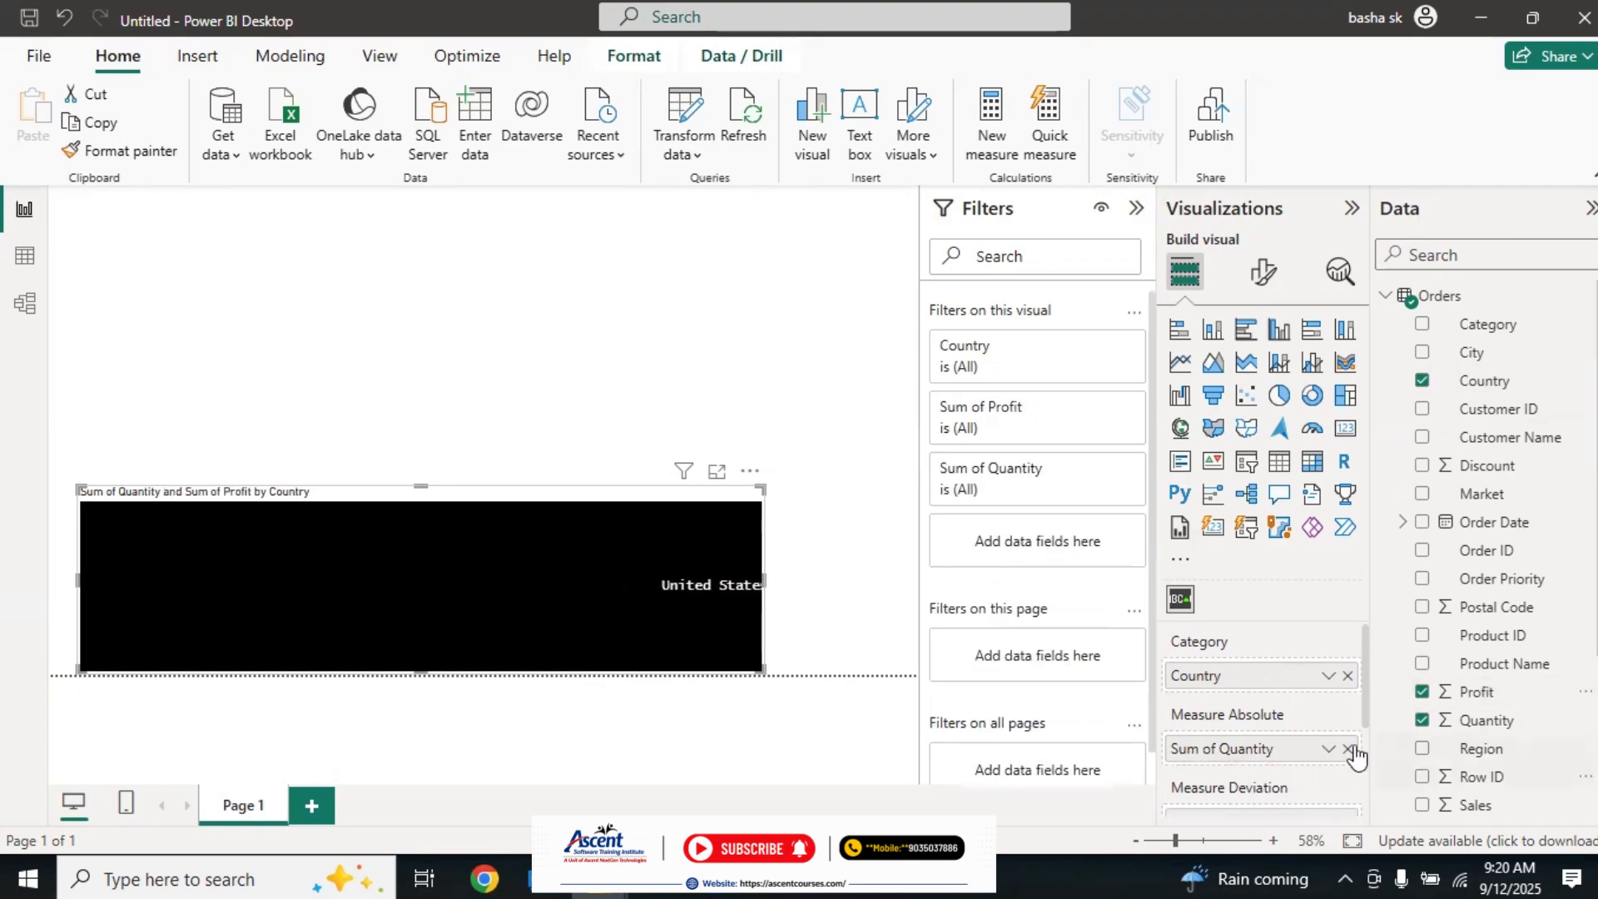
left_click(1422, 691)
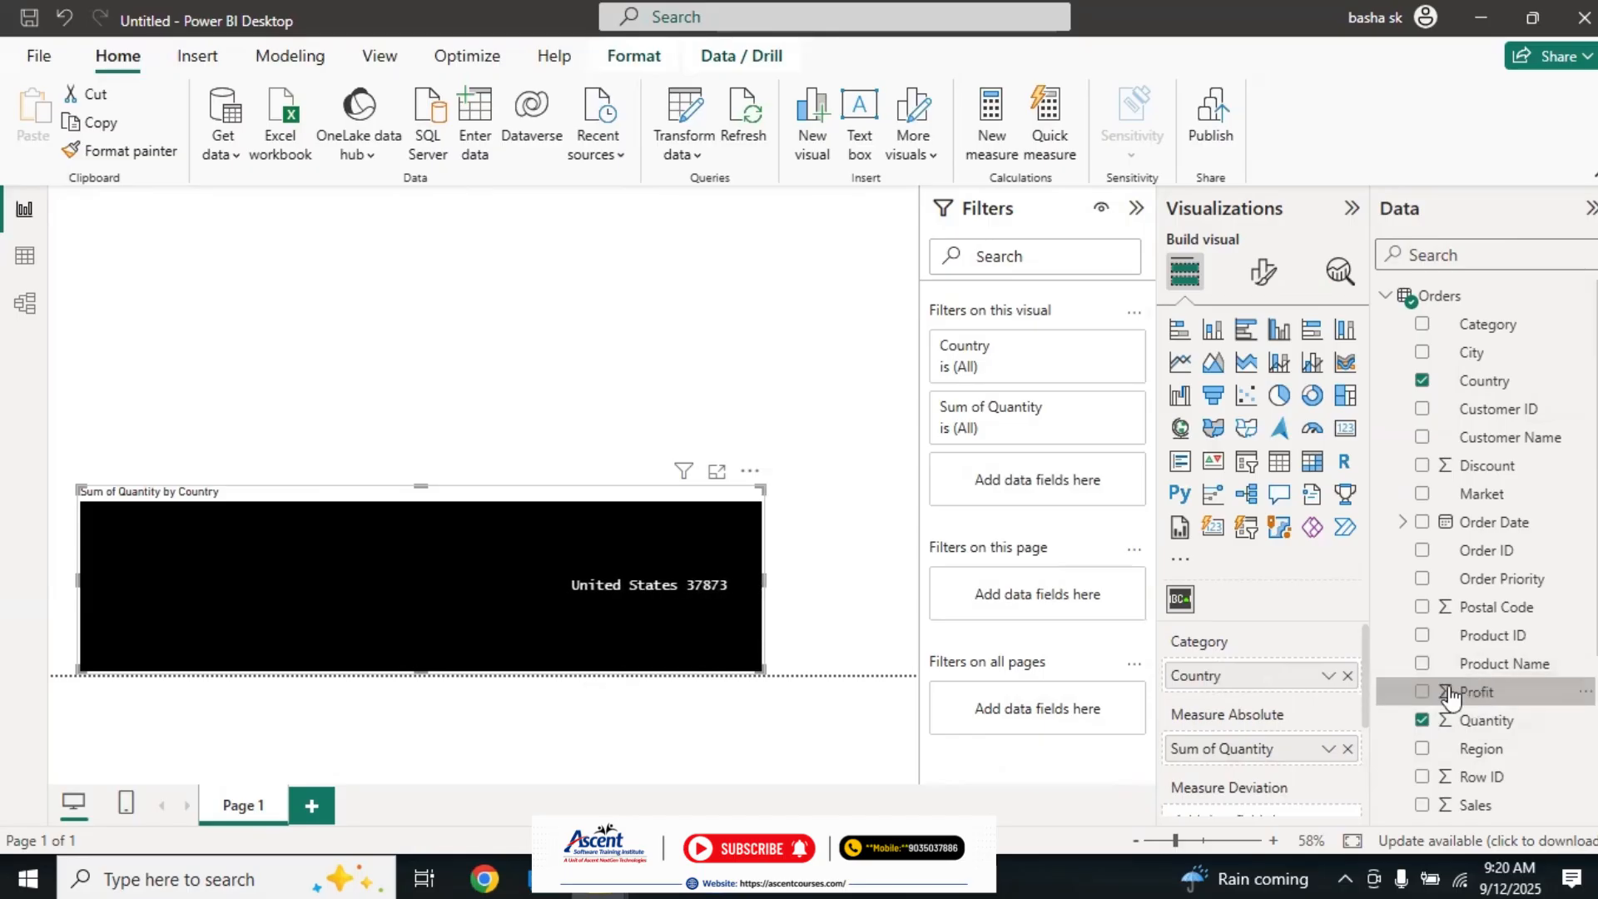
left_click(1422, 691)
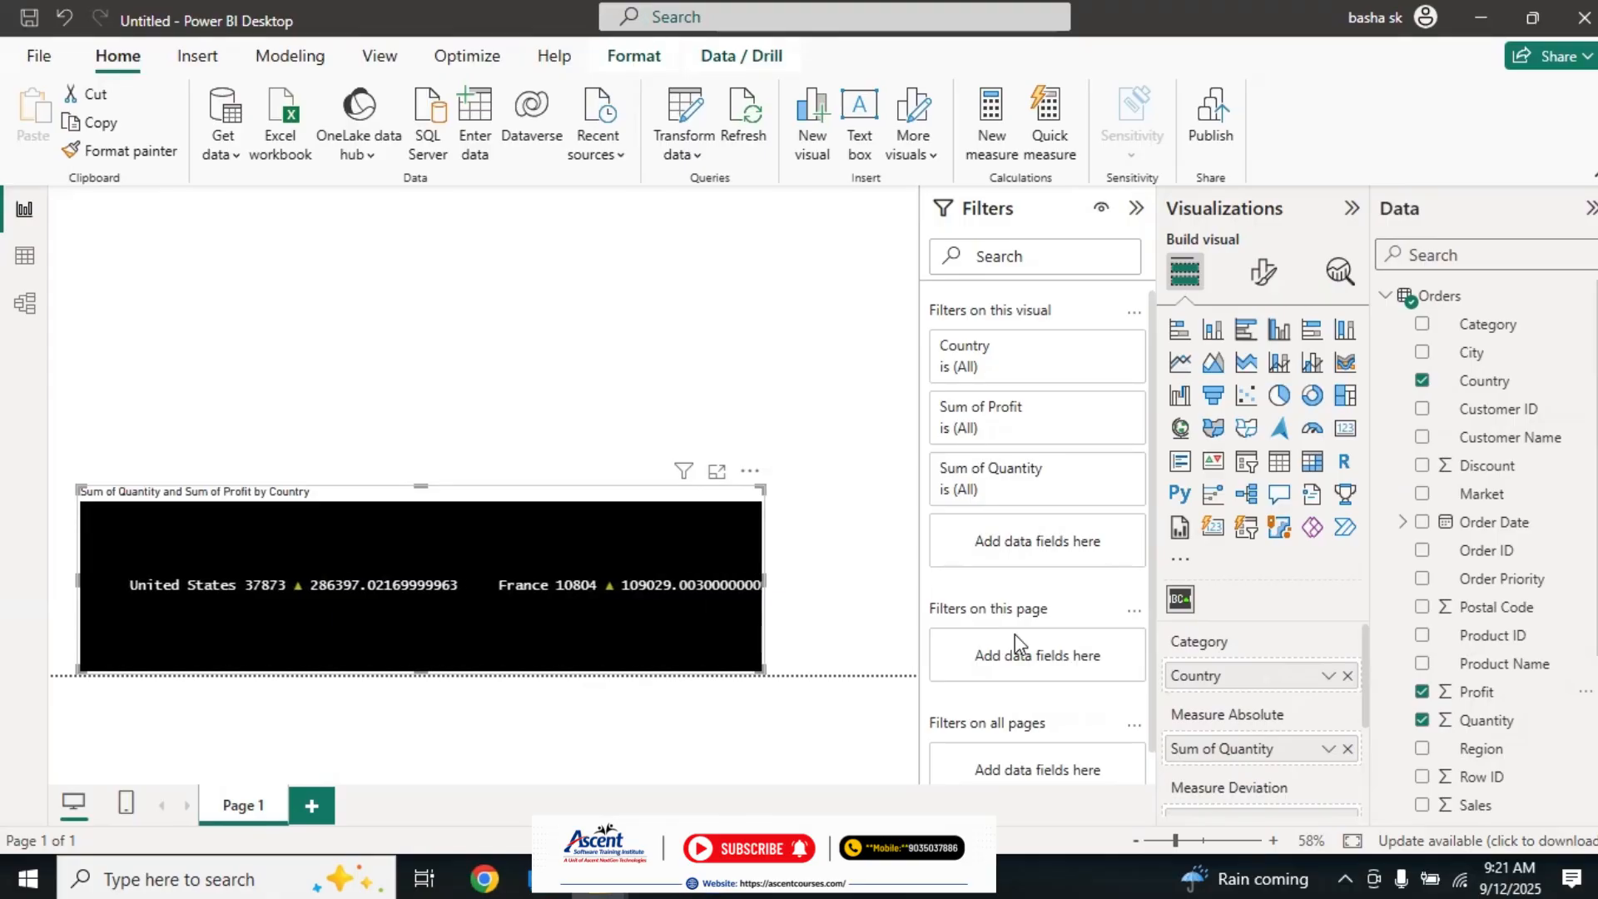
left_click(1421, 692)
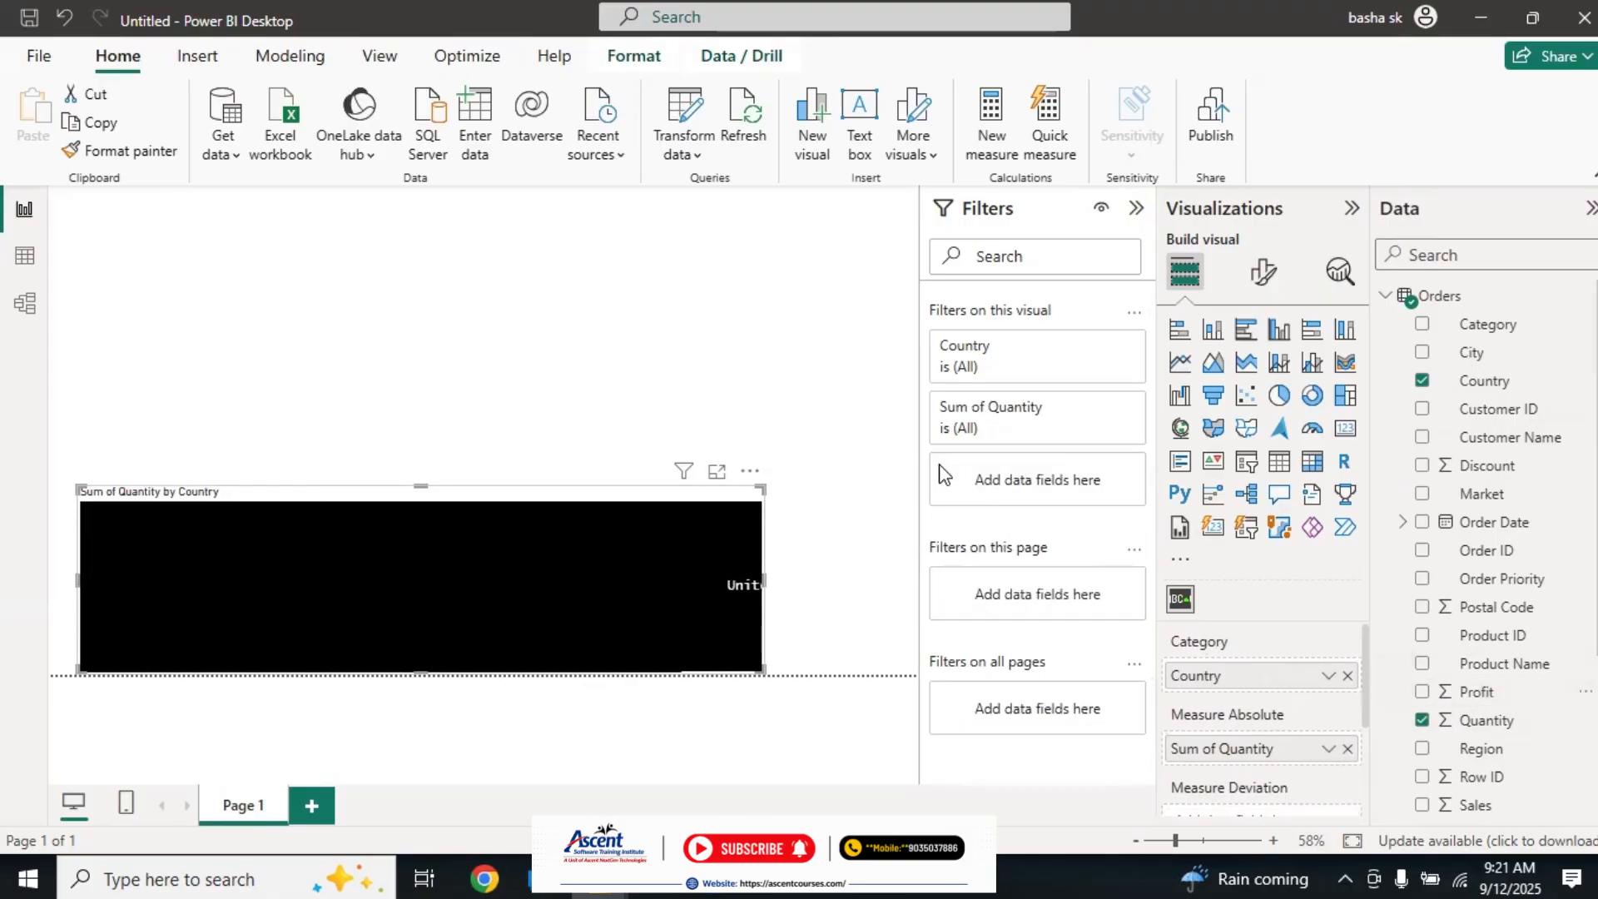
Step: Shrink the height of the Scroller visual to a thin banner along the page's lower edge
left_click(814, 437)
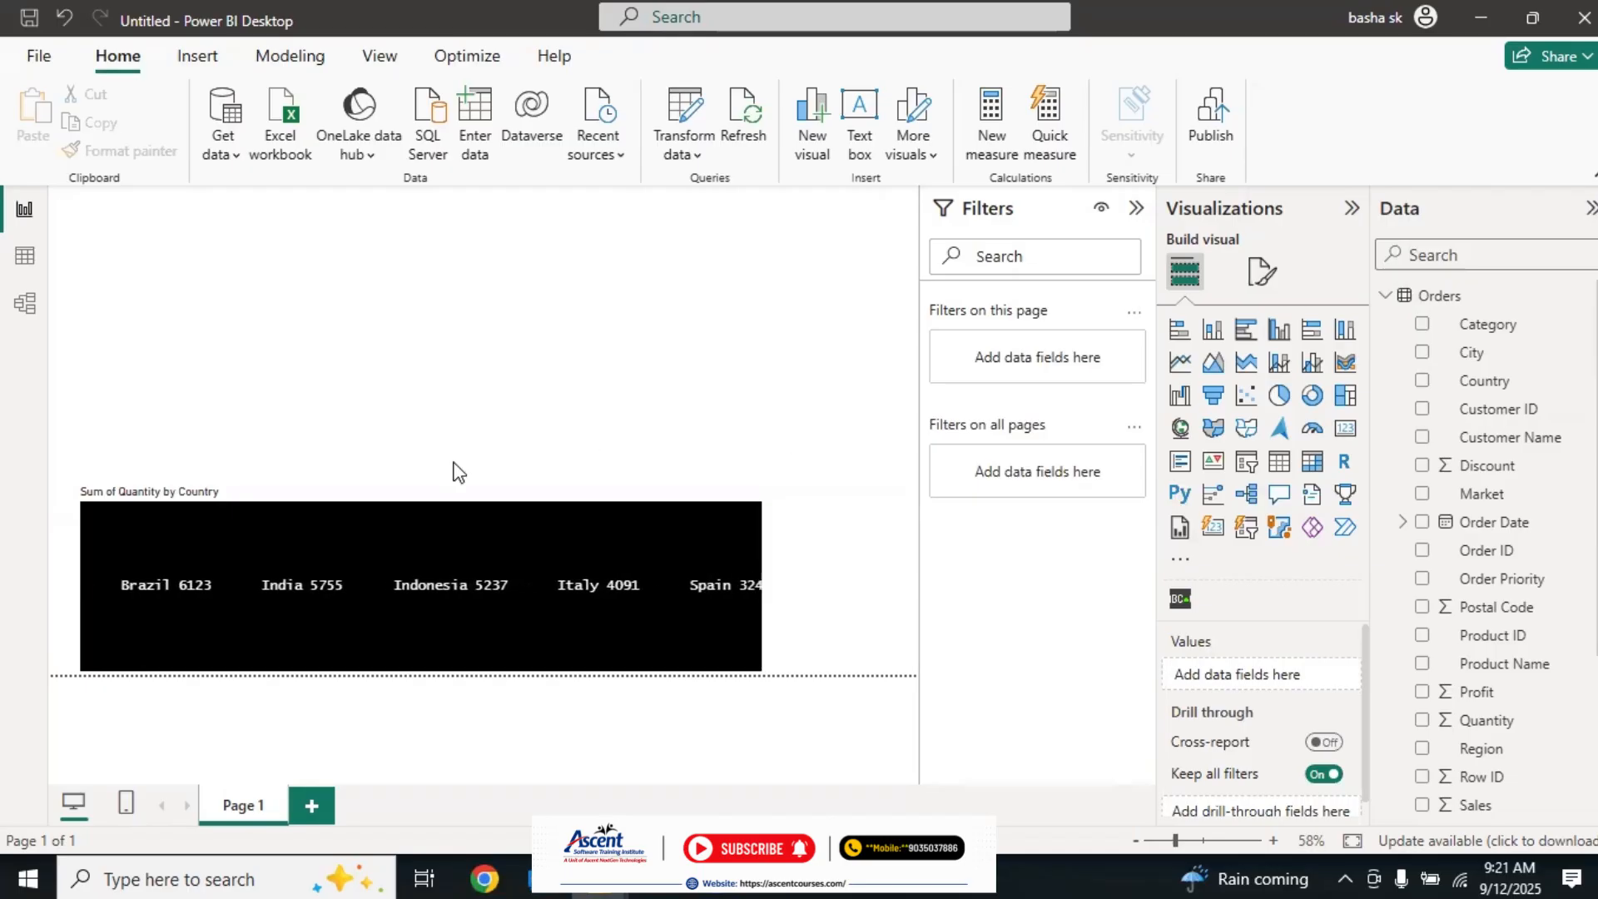
left_click(426, 521)
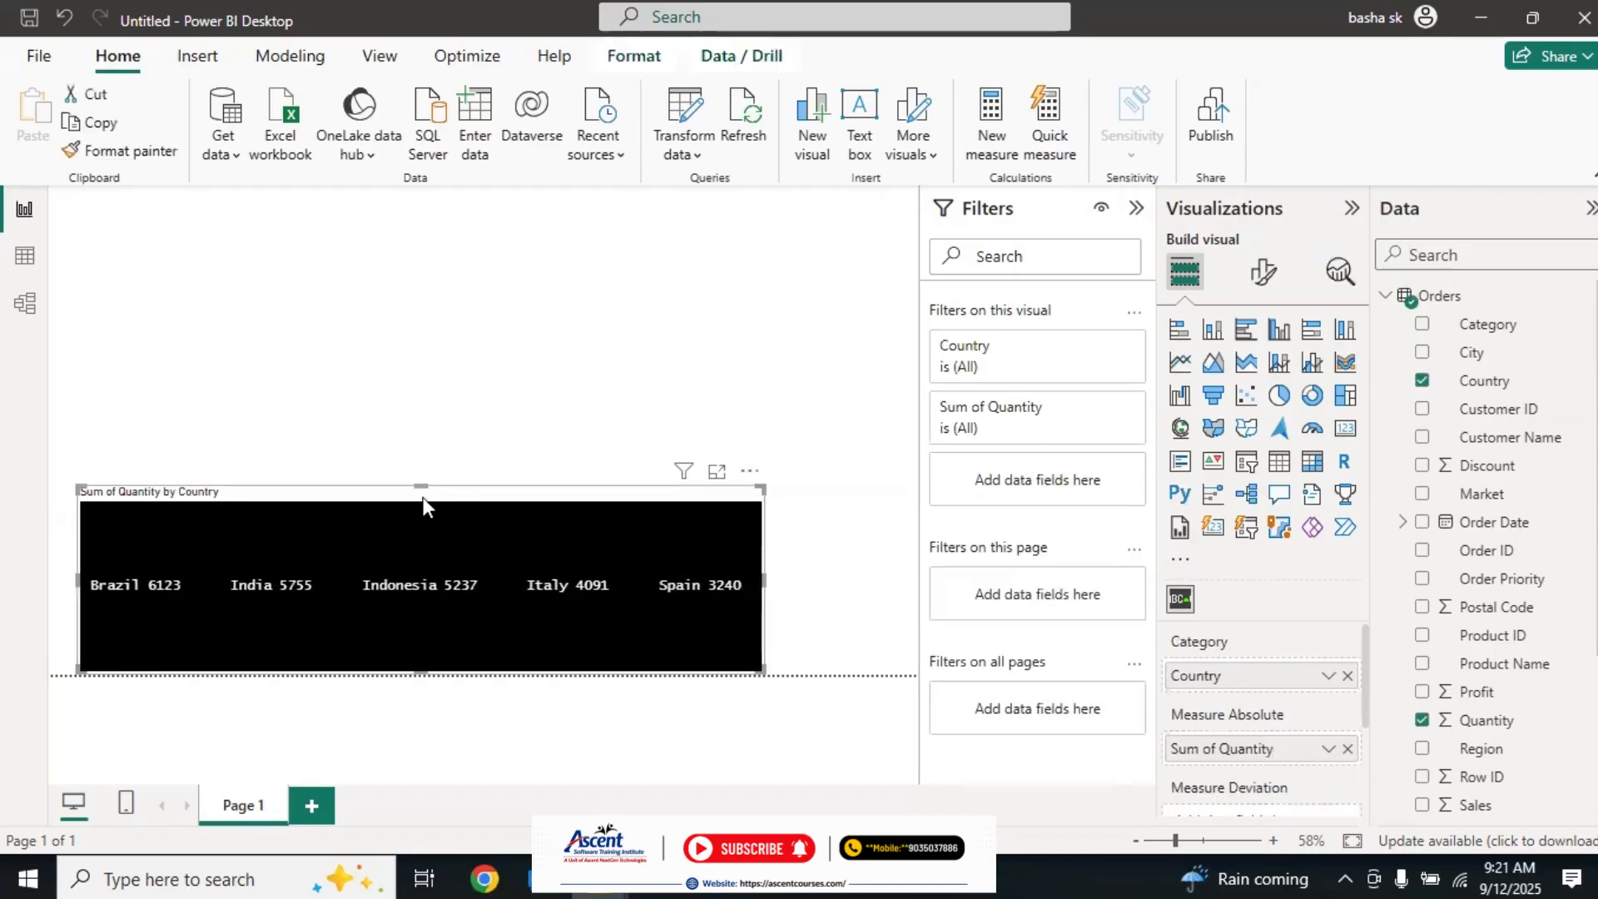
left_click_drag(420, 484, 424, 576)
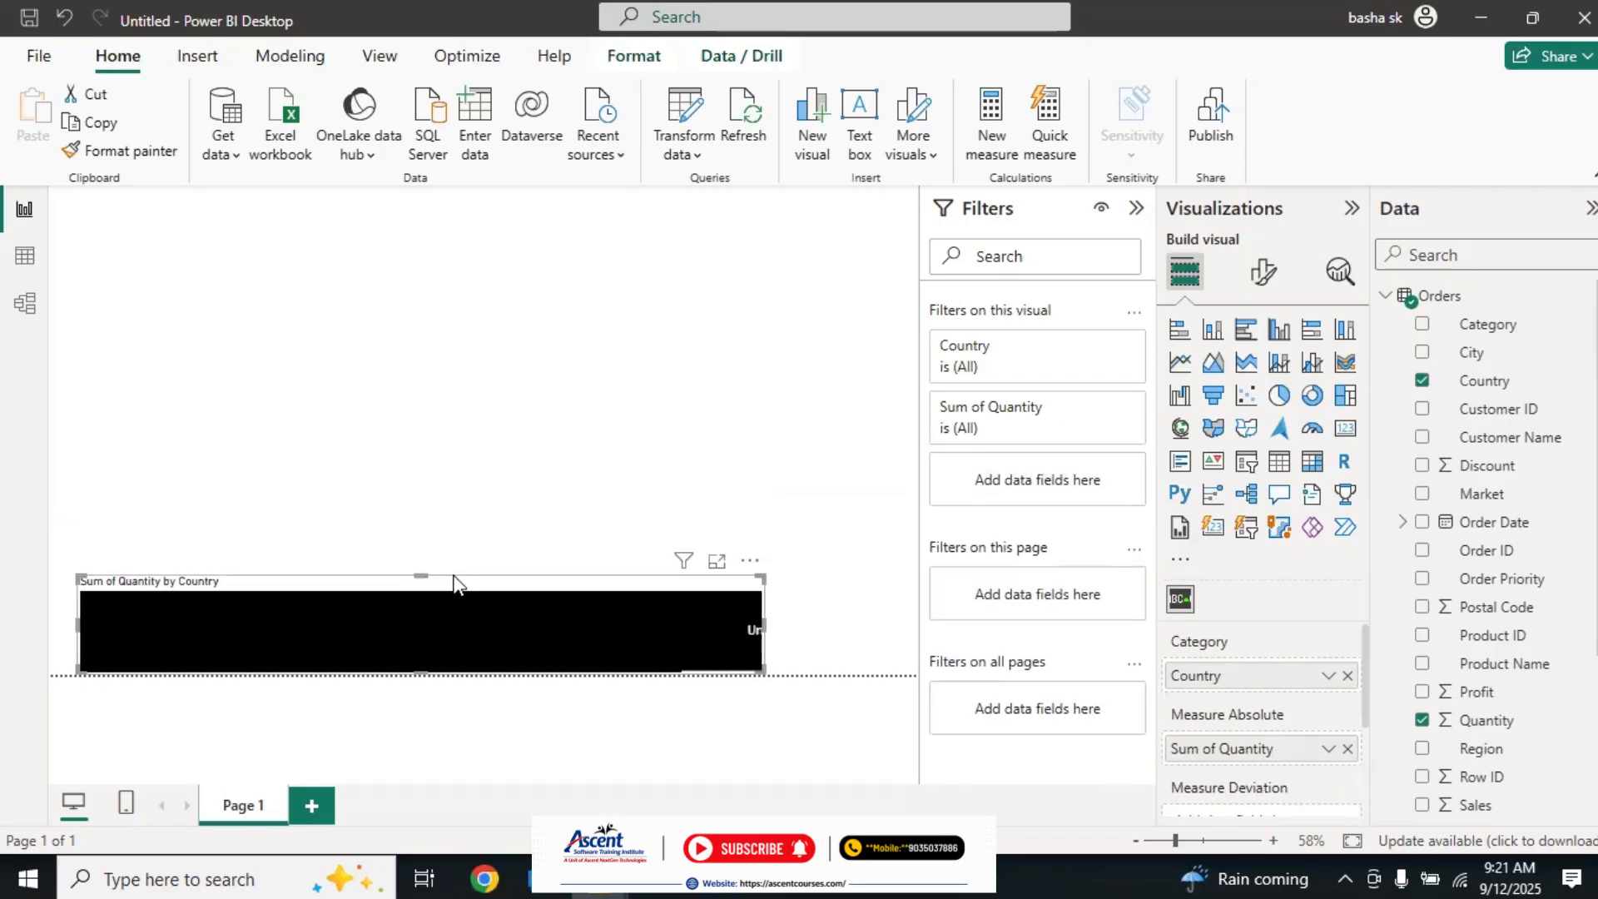
Step: Switch to the Notepad notes and add the line "--interview visualization" below the custom visualizations list
mouse_move(657, 878)
left_click(658, 757)
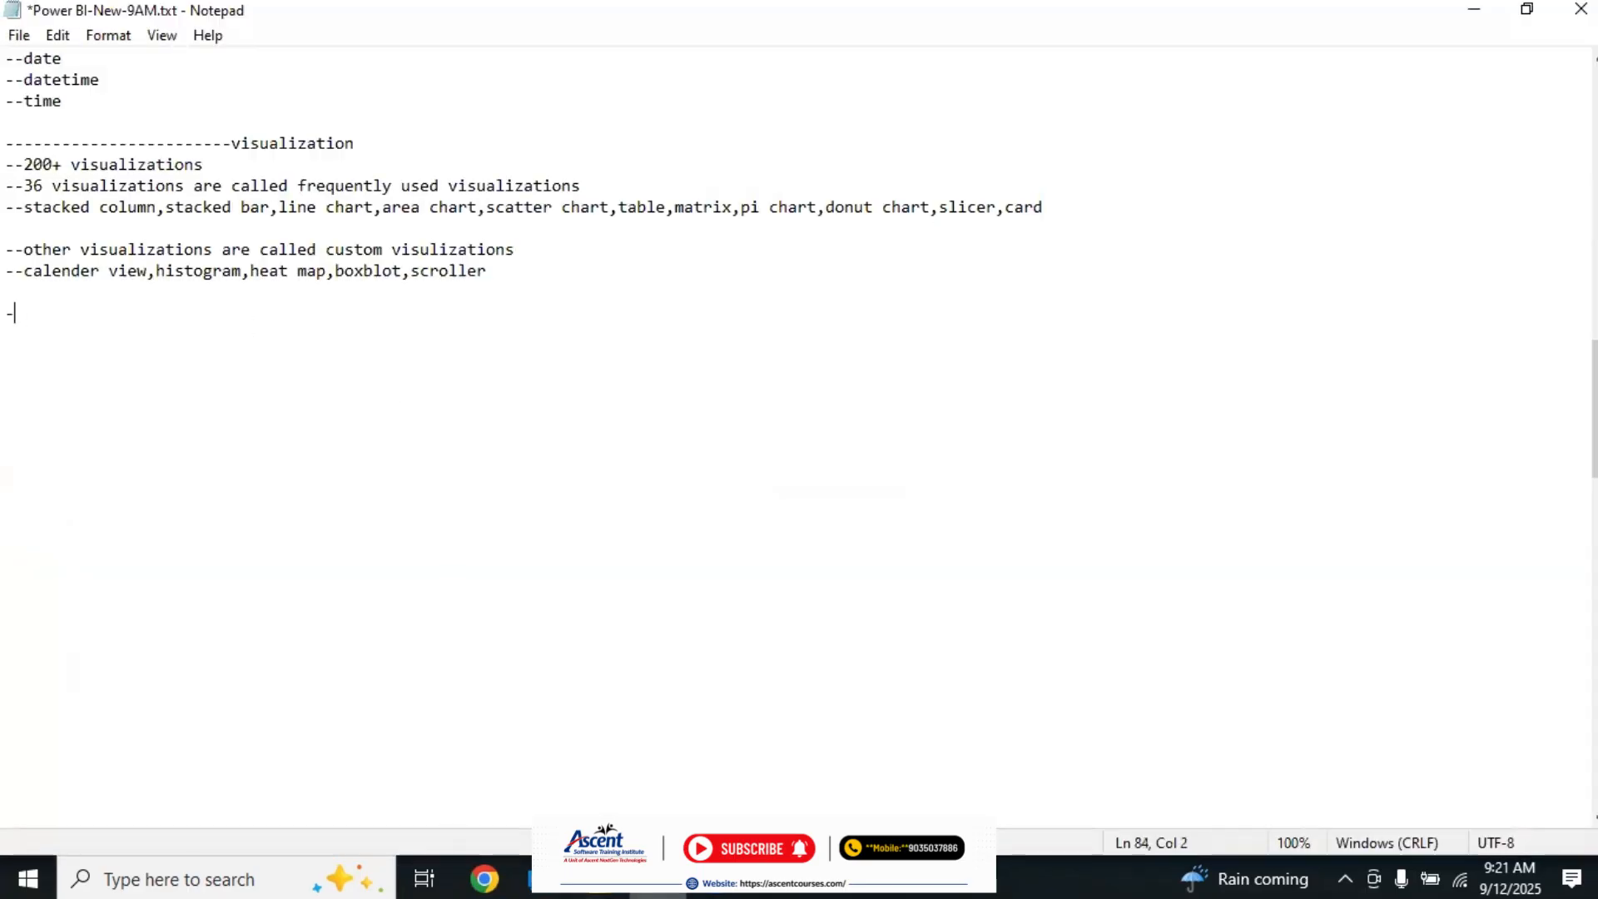
type("ter")
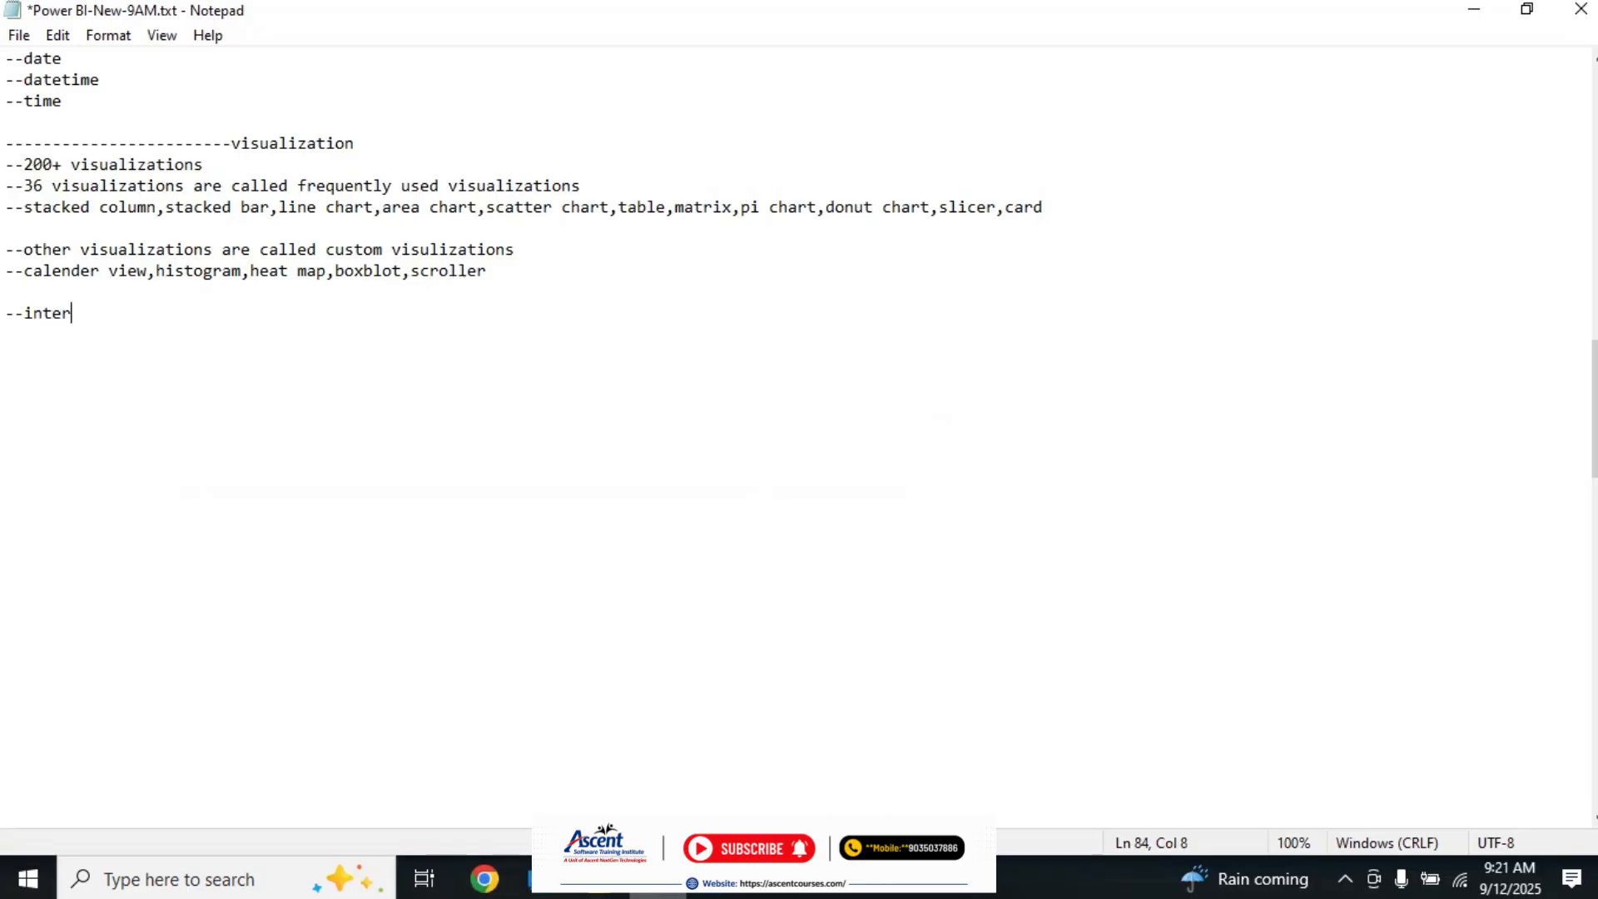
type("view visualization")
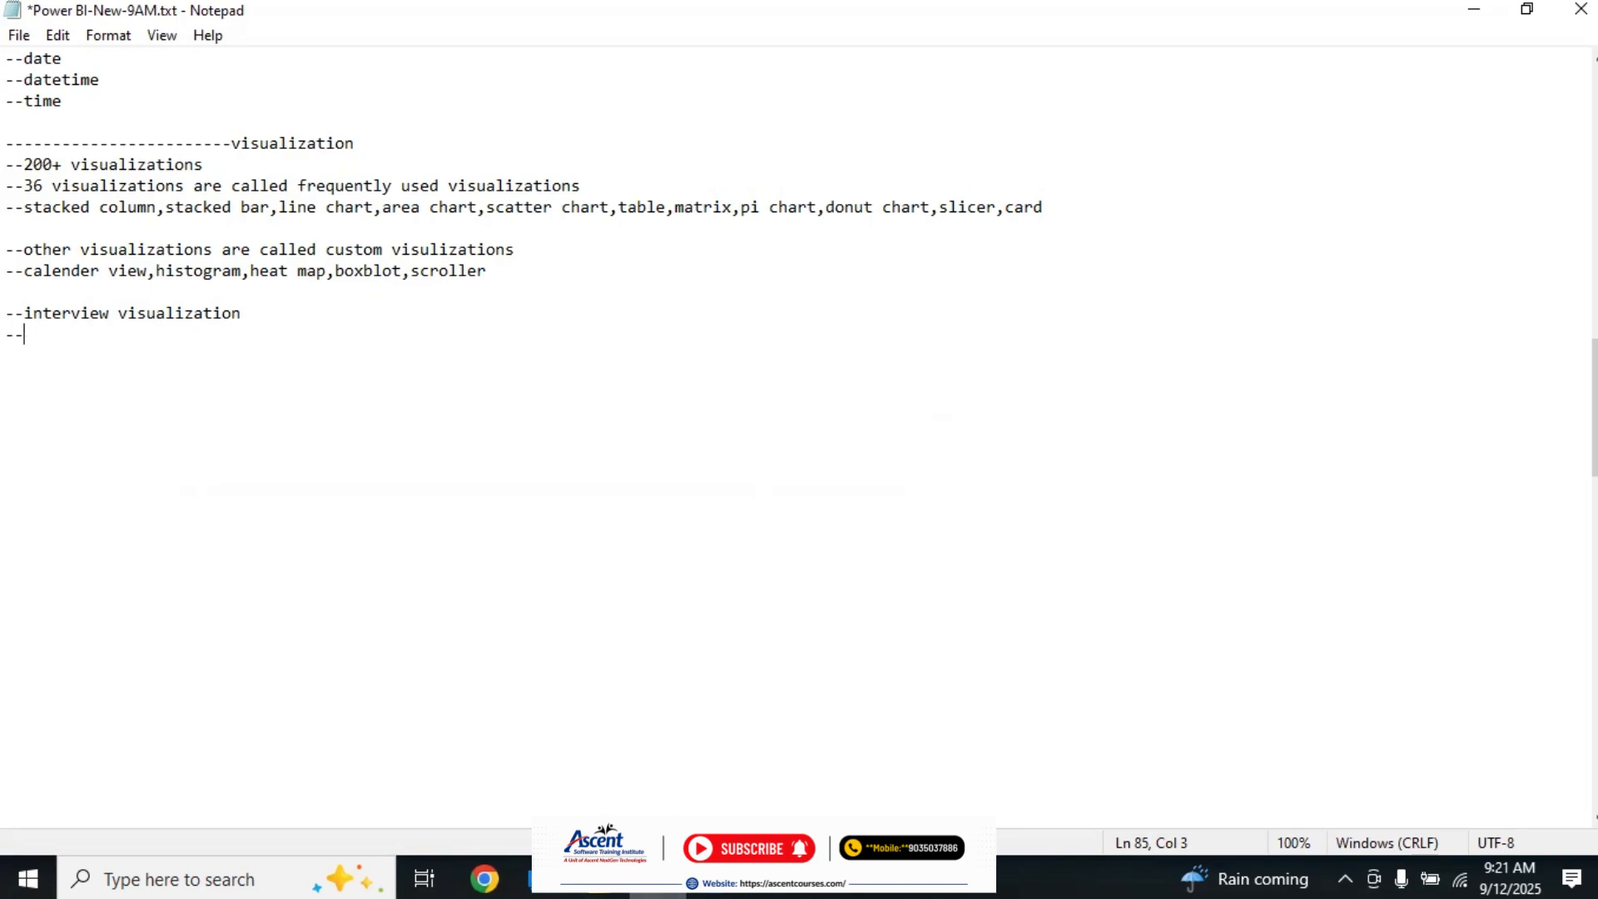
Step: Add the line "--scatter chart,matrix,treemap,decomposition tree,pichart,donut chart" under the interview visualization heading
type("ter chart,matrix,d")
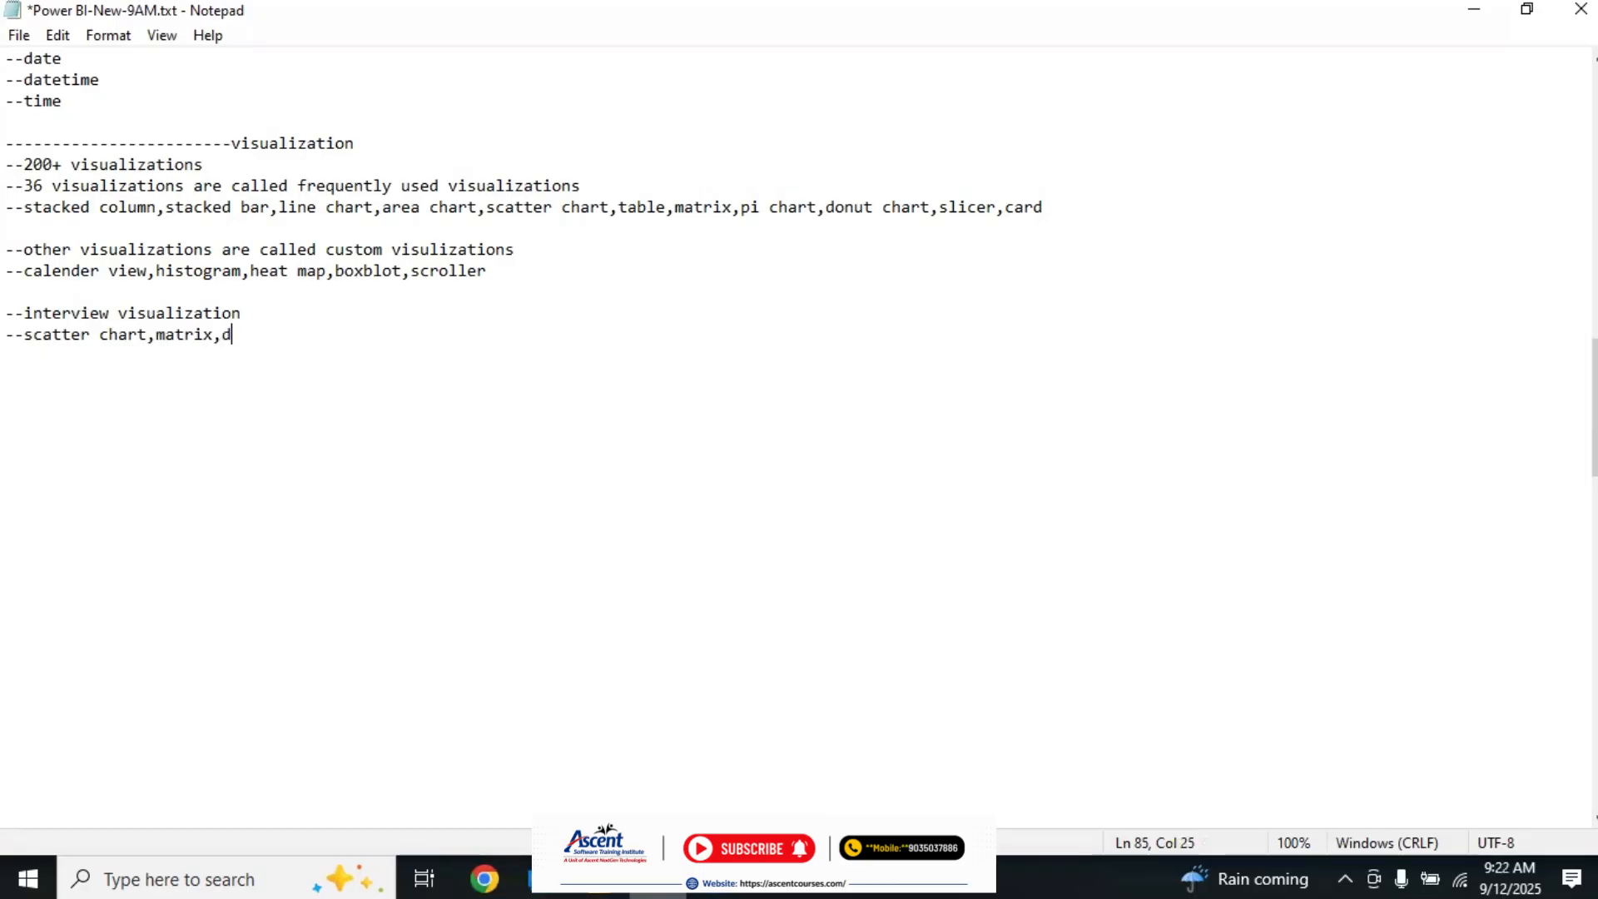
key("BackSpace")
type("treemap,deco")
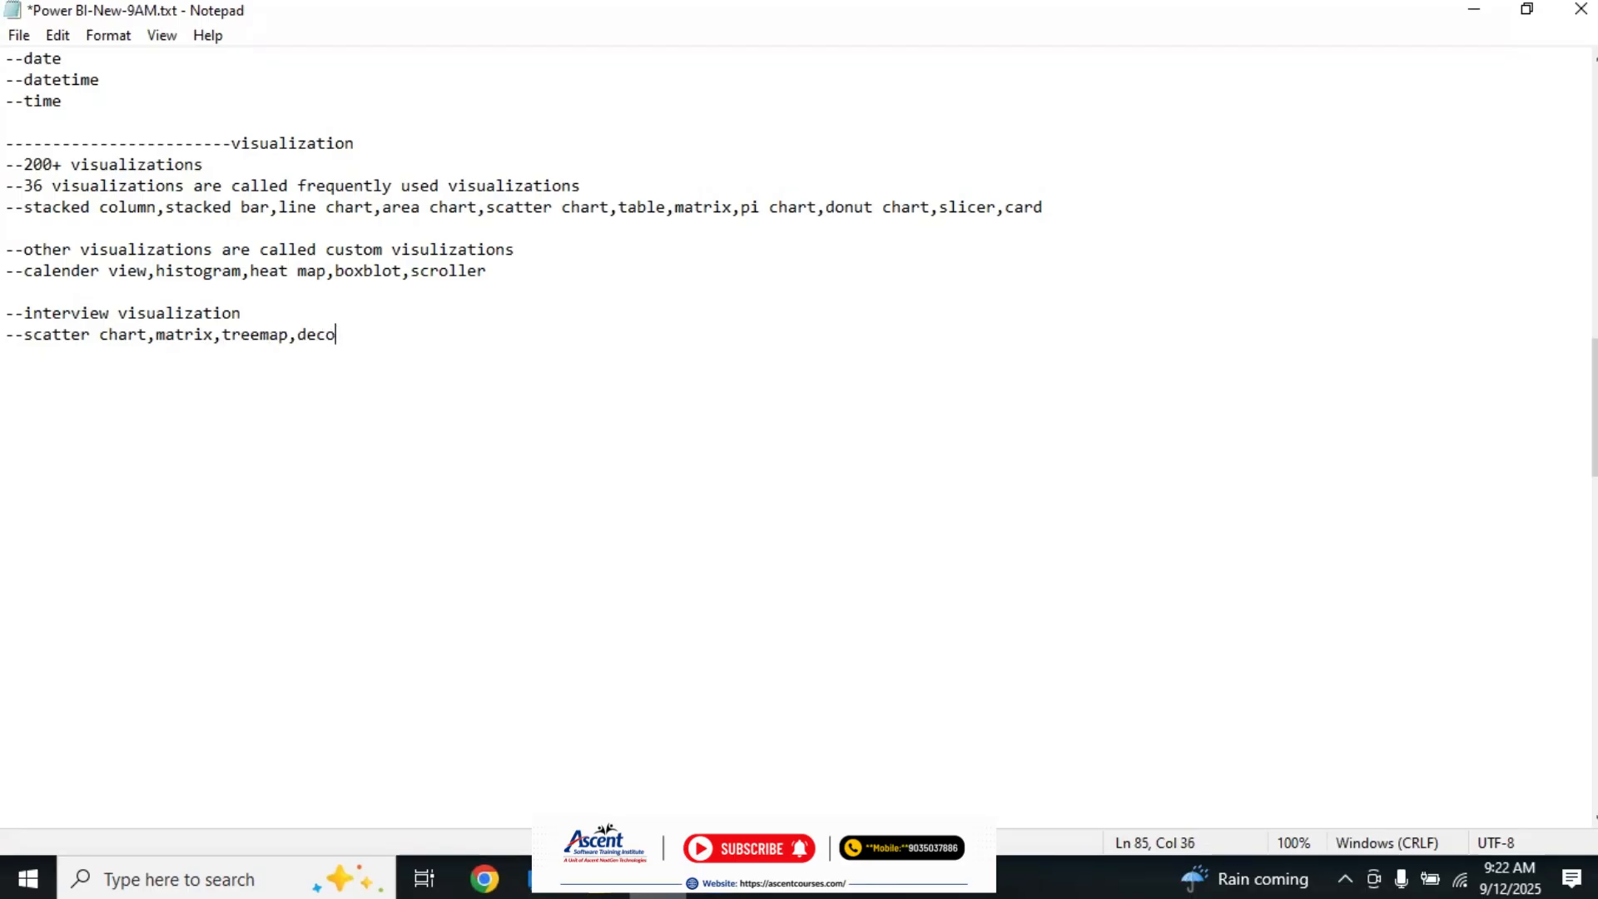
type("mposition tree,pichart,donut chart")
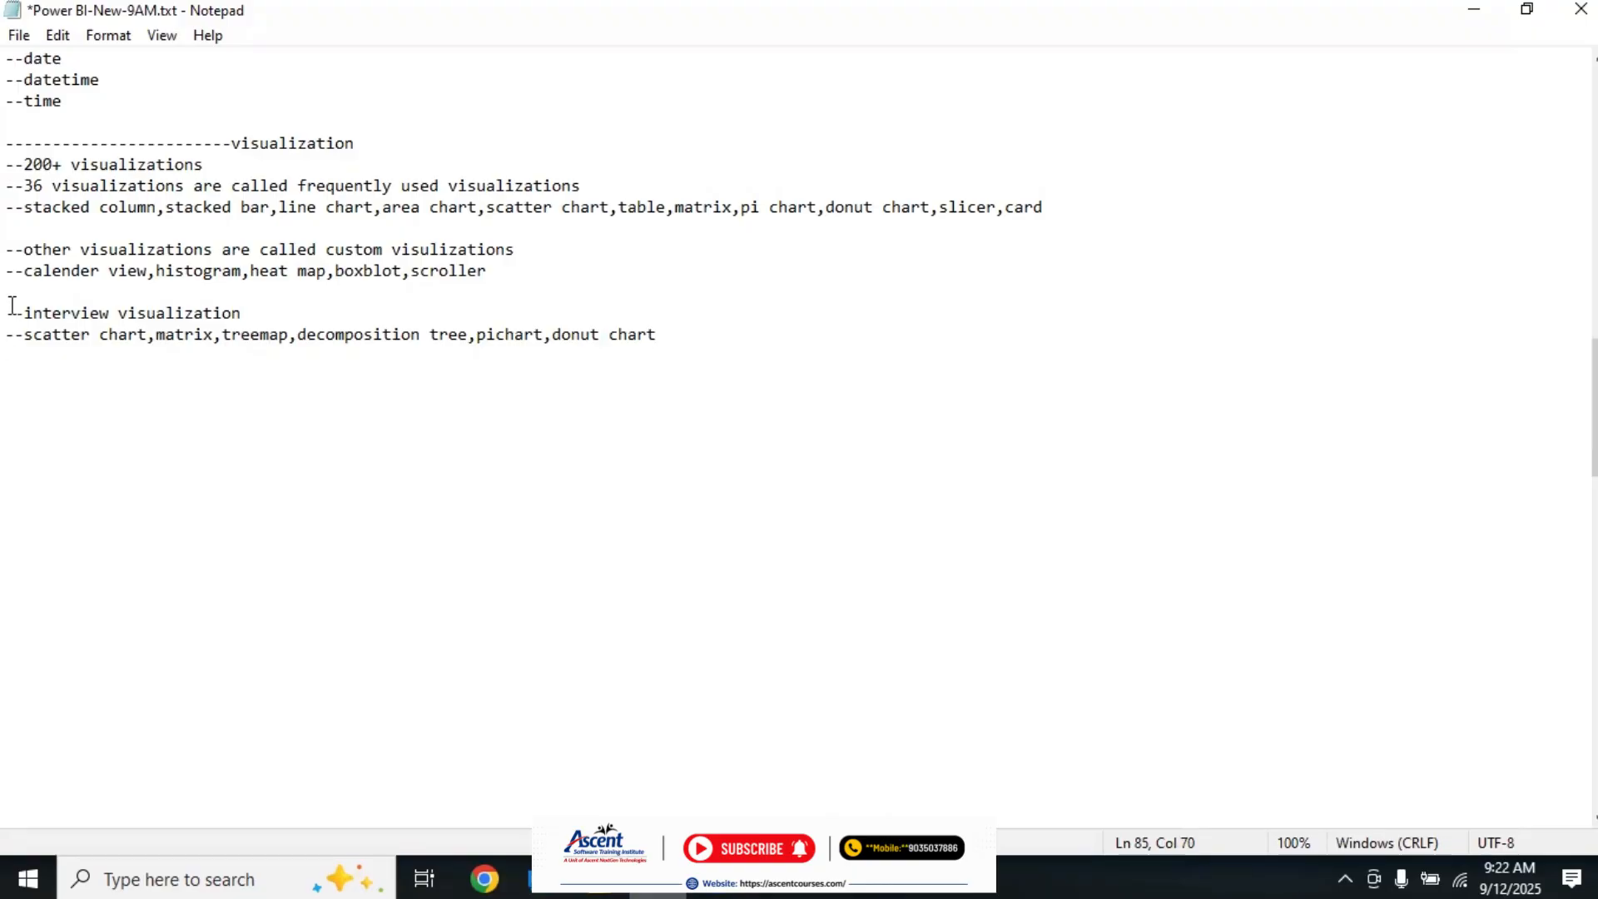
left_click_drag(17, 334, 703, 346)
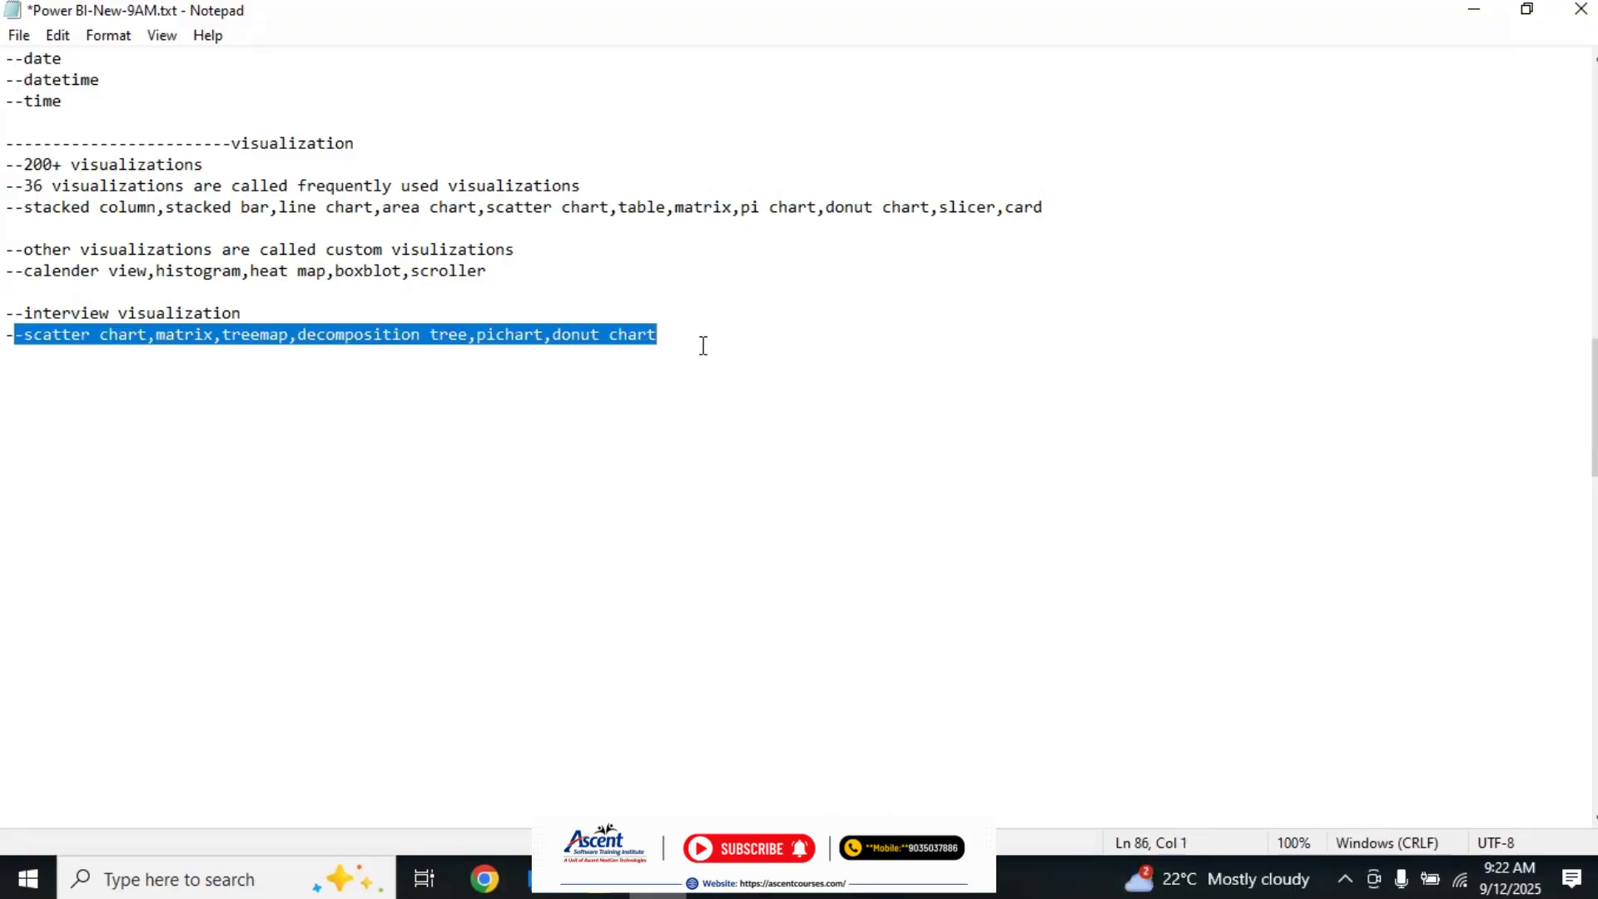
left_click(703, 346)
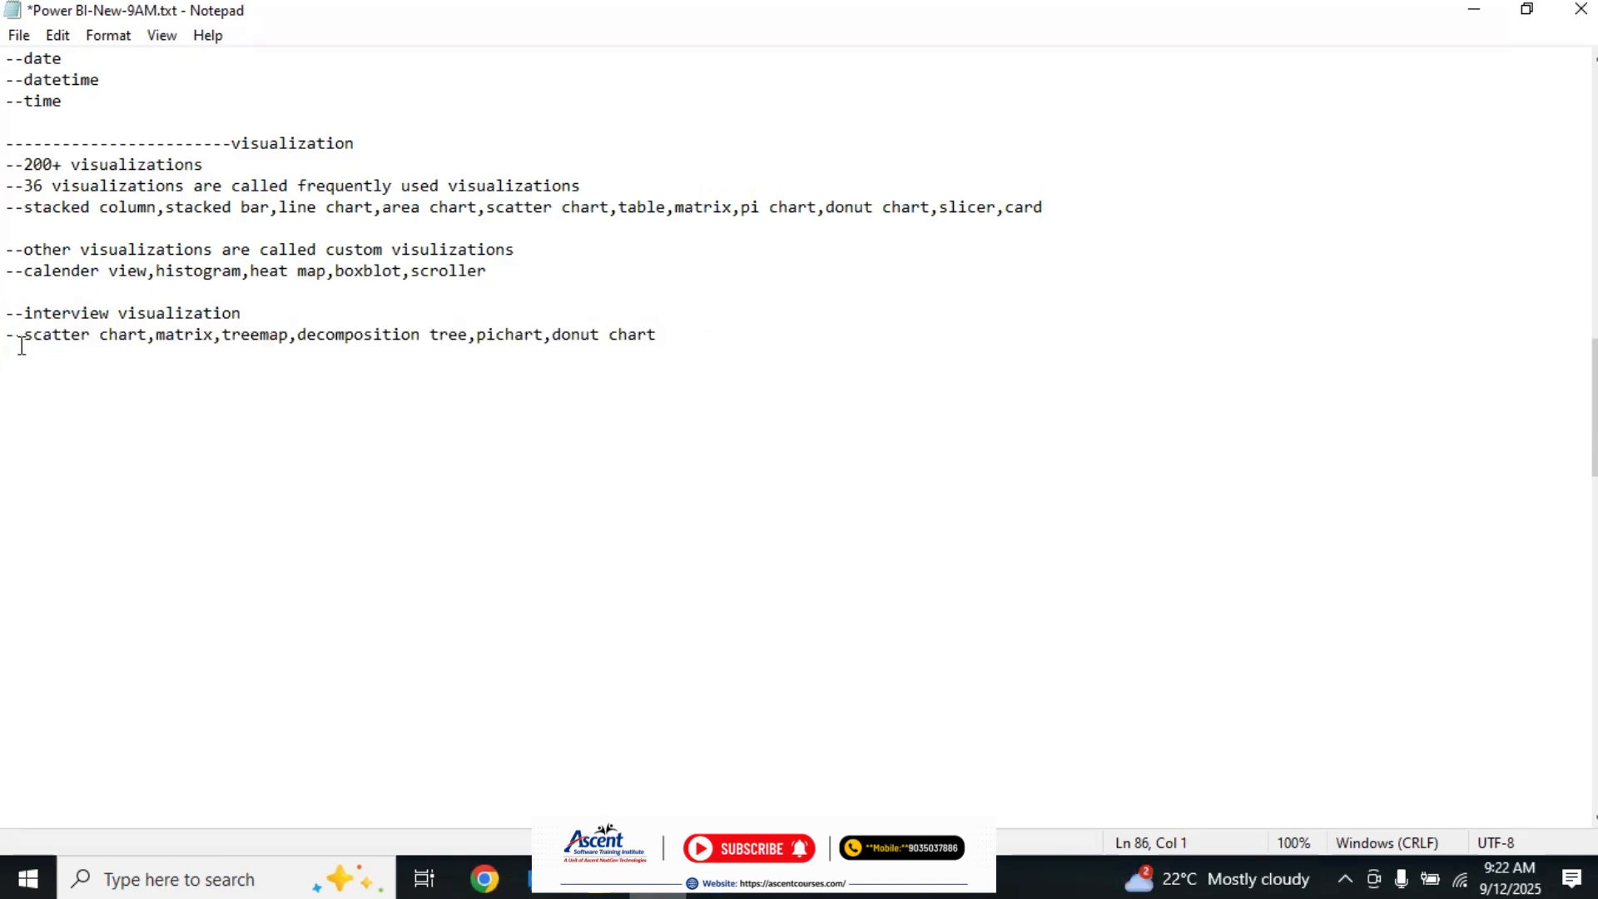
left_click_drag(7, 337, 227, 325)
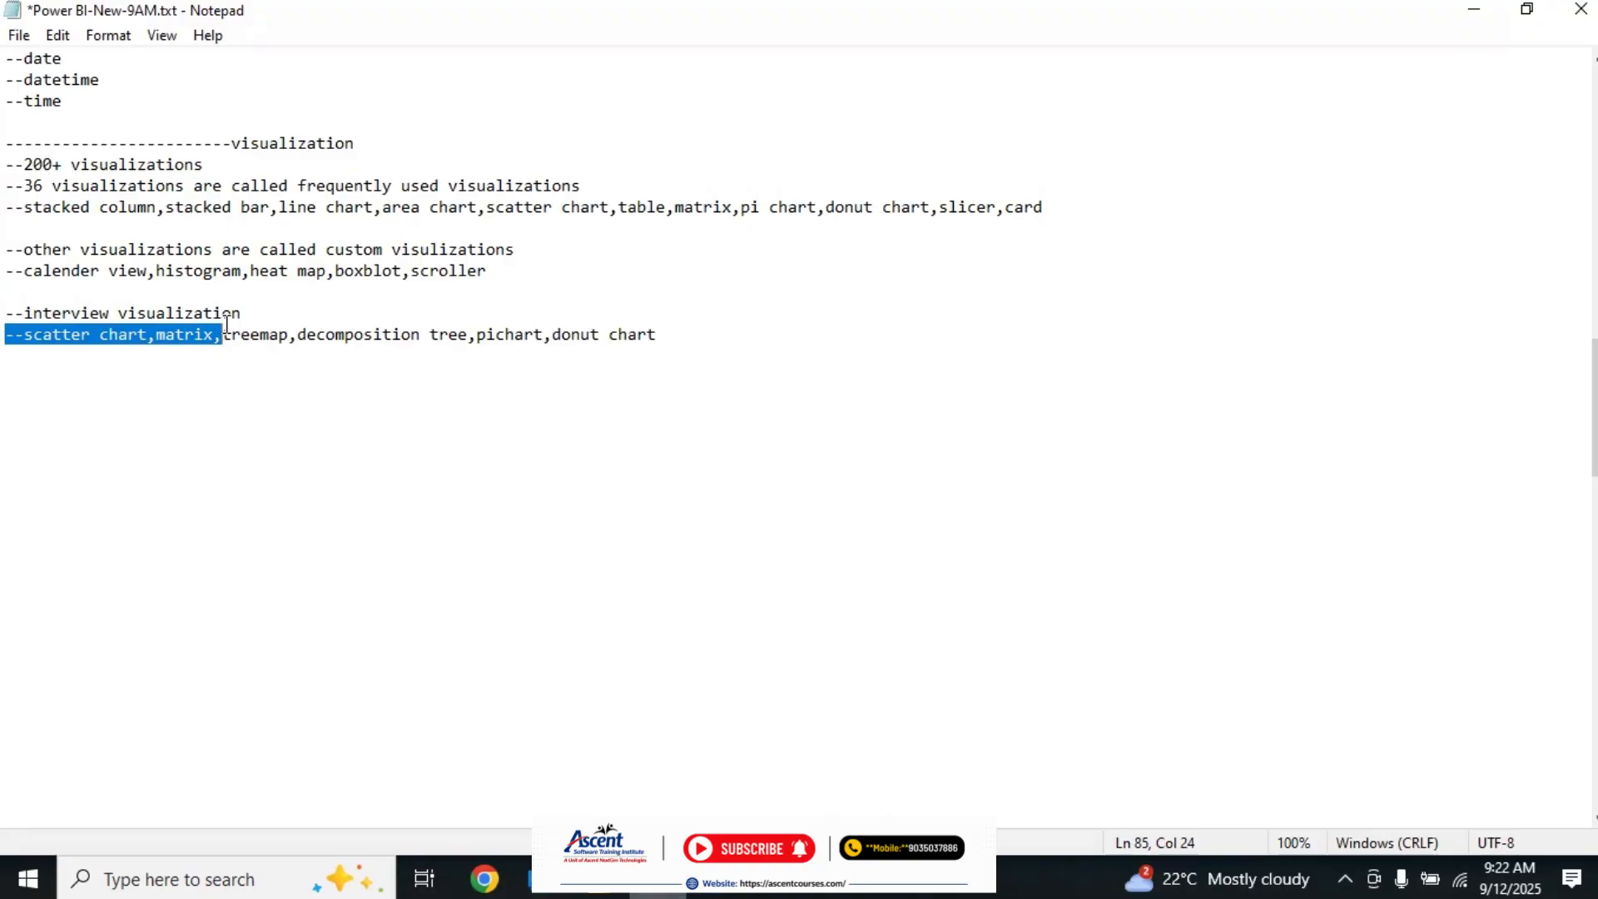
left_click_drag(223, 337, 674, 335)
left_click(476, 334)
left_click(676, 335)
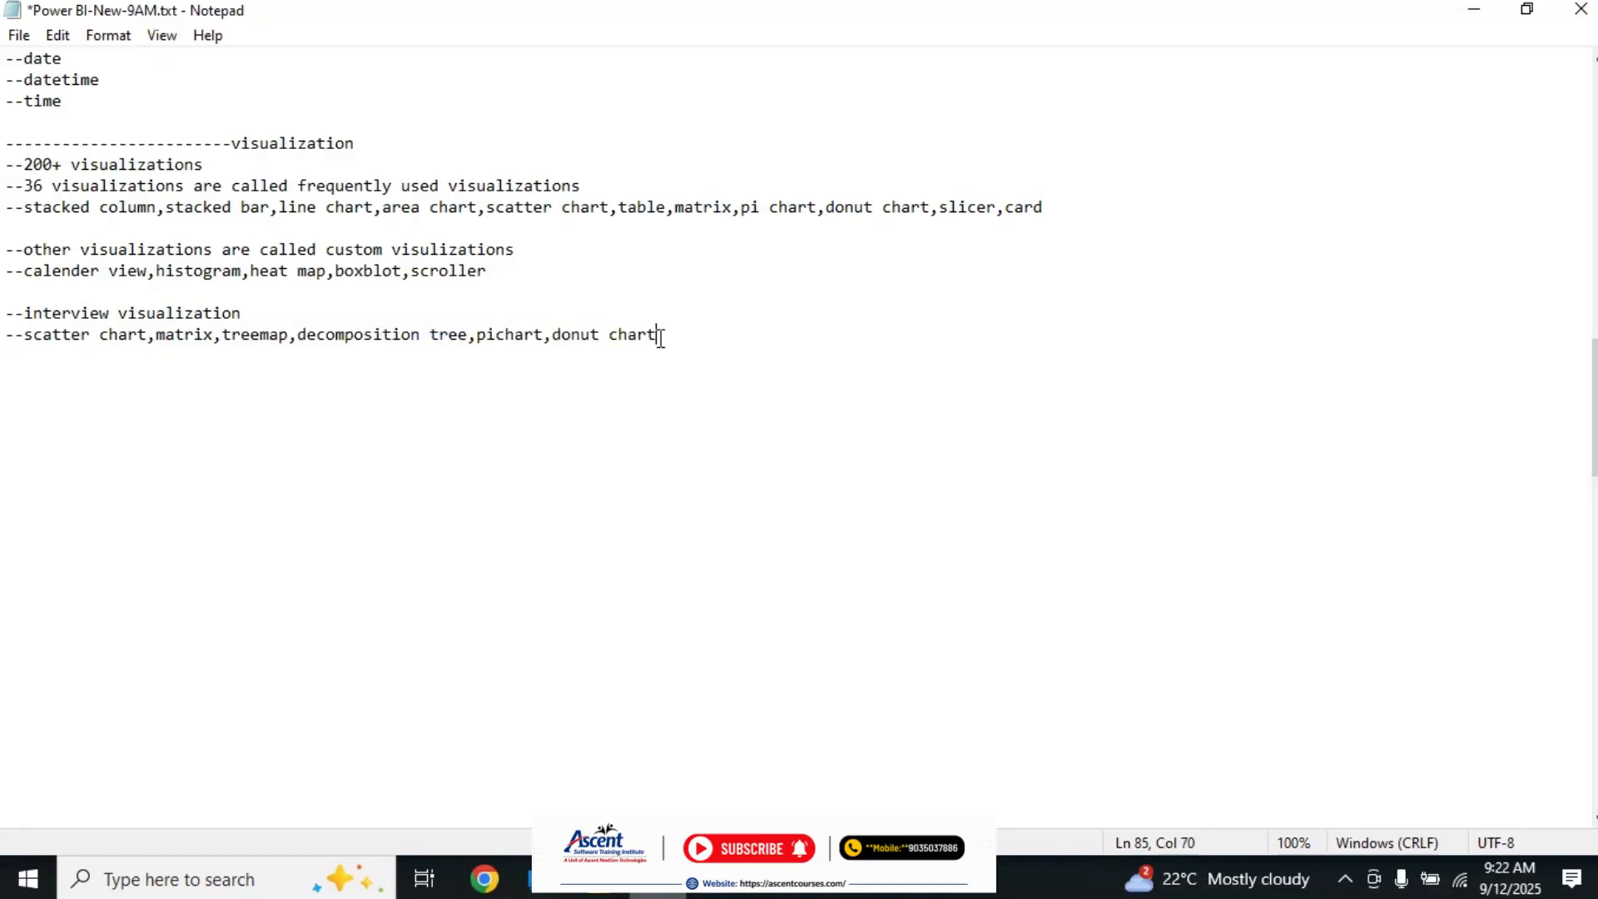
Step: Correct "pichart" to "pi chart" and "treemap" to "tree map" in the interview visualization list
left_click(495, 335)
left_click(259, 332)
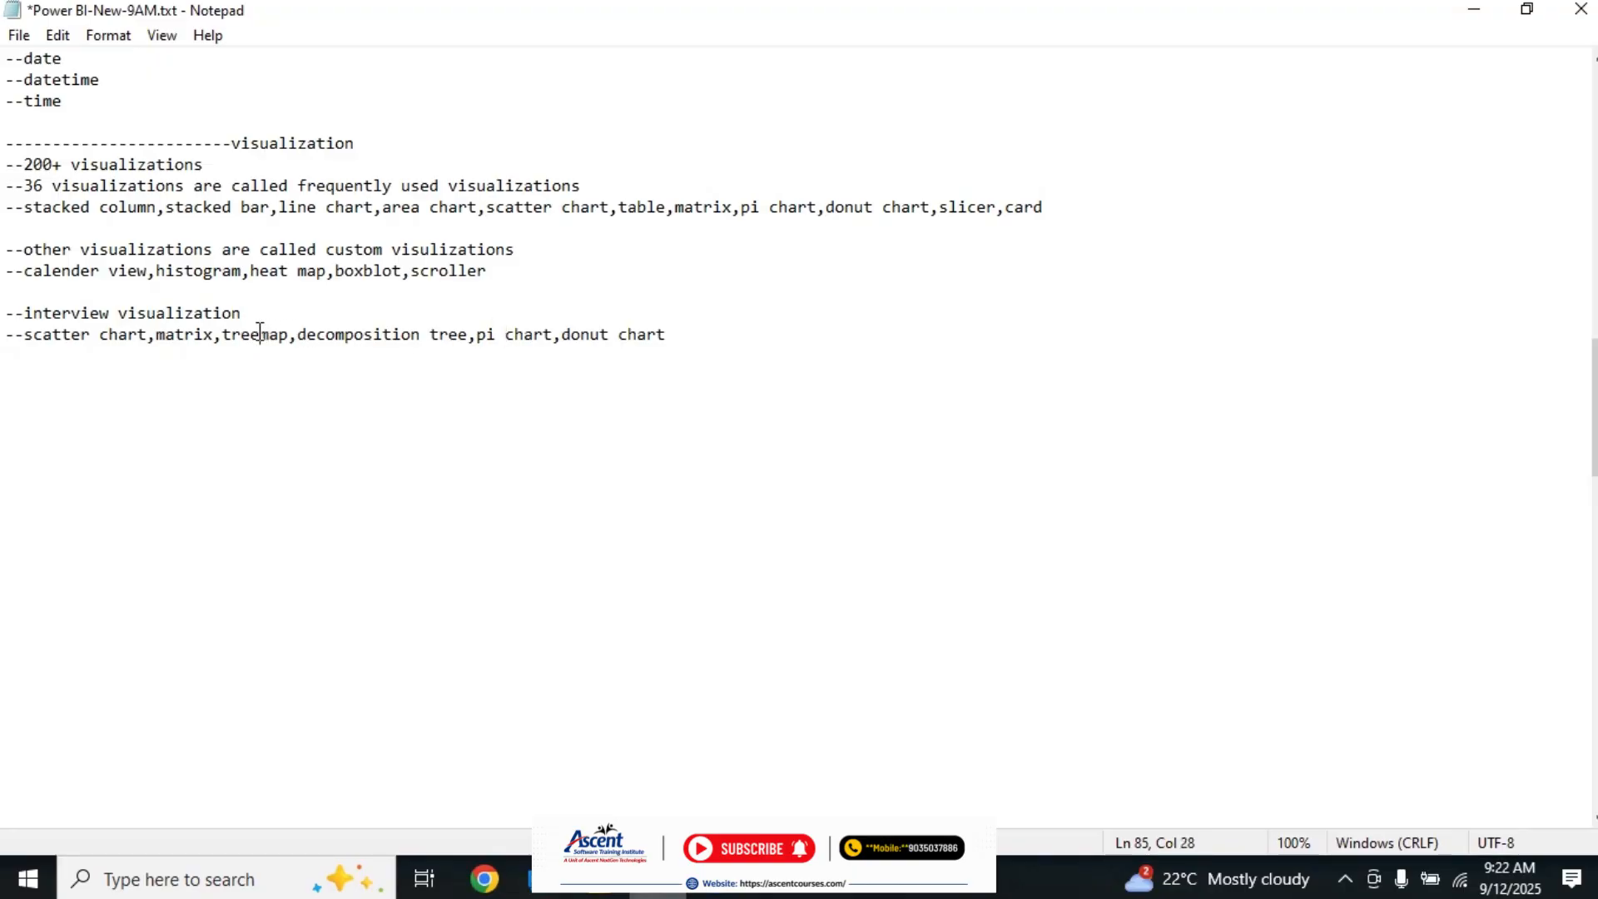
left_click(259, 333)
Step: Review the notes on frequently used, custom and interview visualizations
left_click_drag(12, 317, 756, 346)
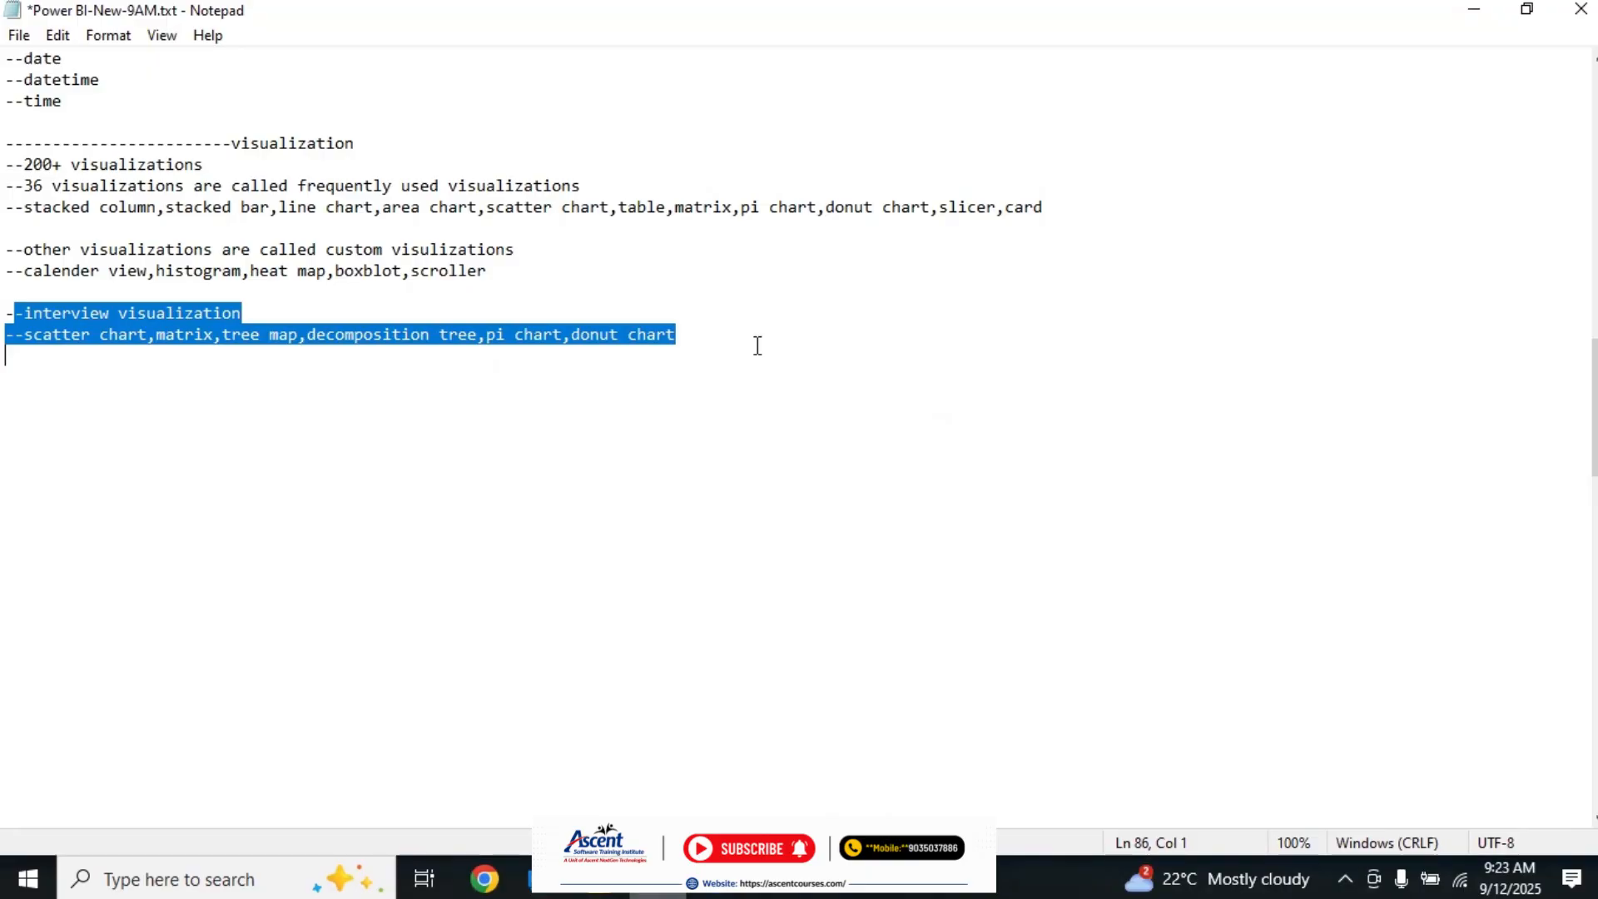
left_click(192, 381)
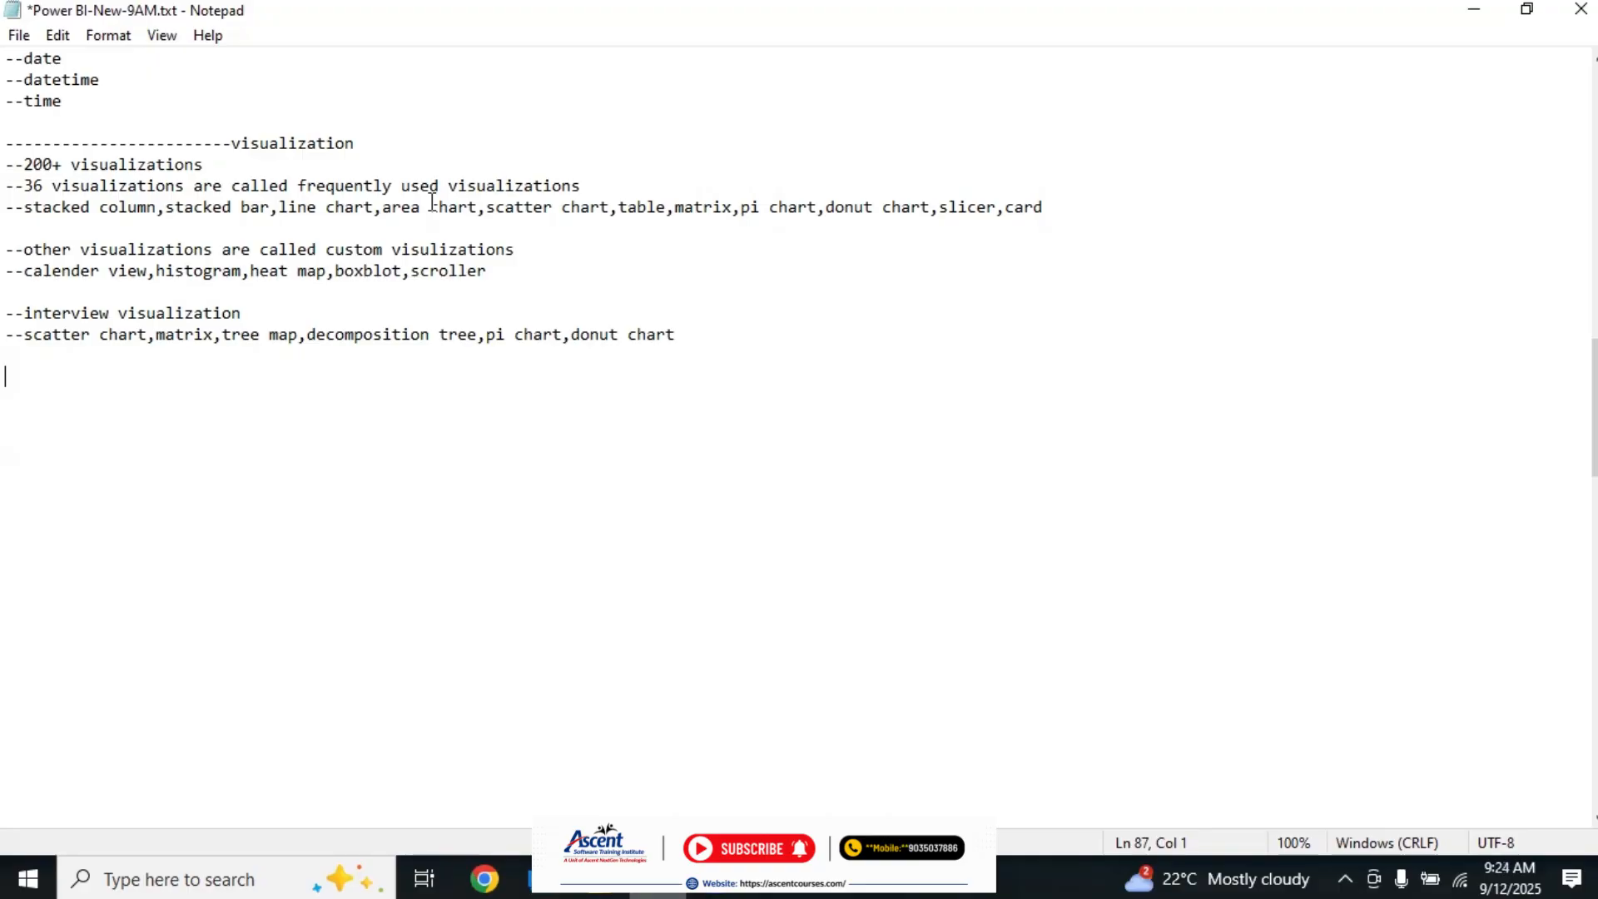
left_click(526, 275)
double_click(423, 274)
left_click(533, 272)
left_click_drag(25, 273, 140, 250)
left_click(139, 249)
left_click(553, 276)
left_click(812, 426)
left_click(512, 275)
left_click_drag(12, 193, 774, 399)
left_click(774, 400)
Step: Switch to Power BI Desktop, add a blank Page 2 to the report, and collapse the Filters pane
left_click(616, 878)
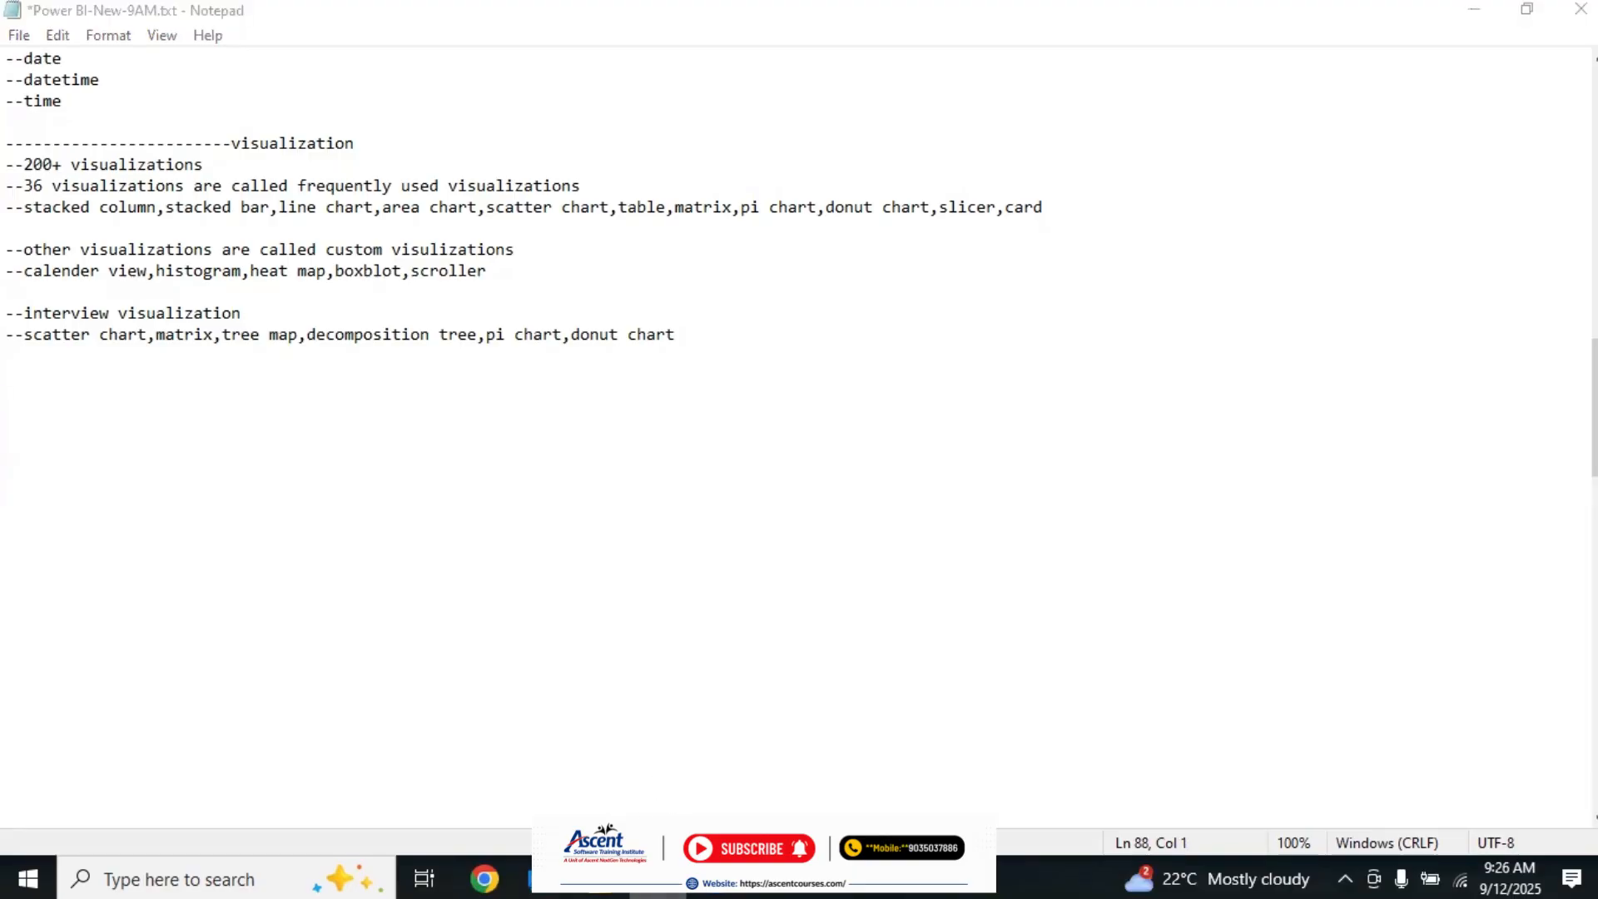
left_click(320, 821)
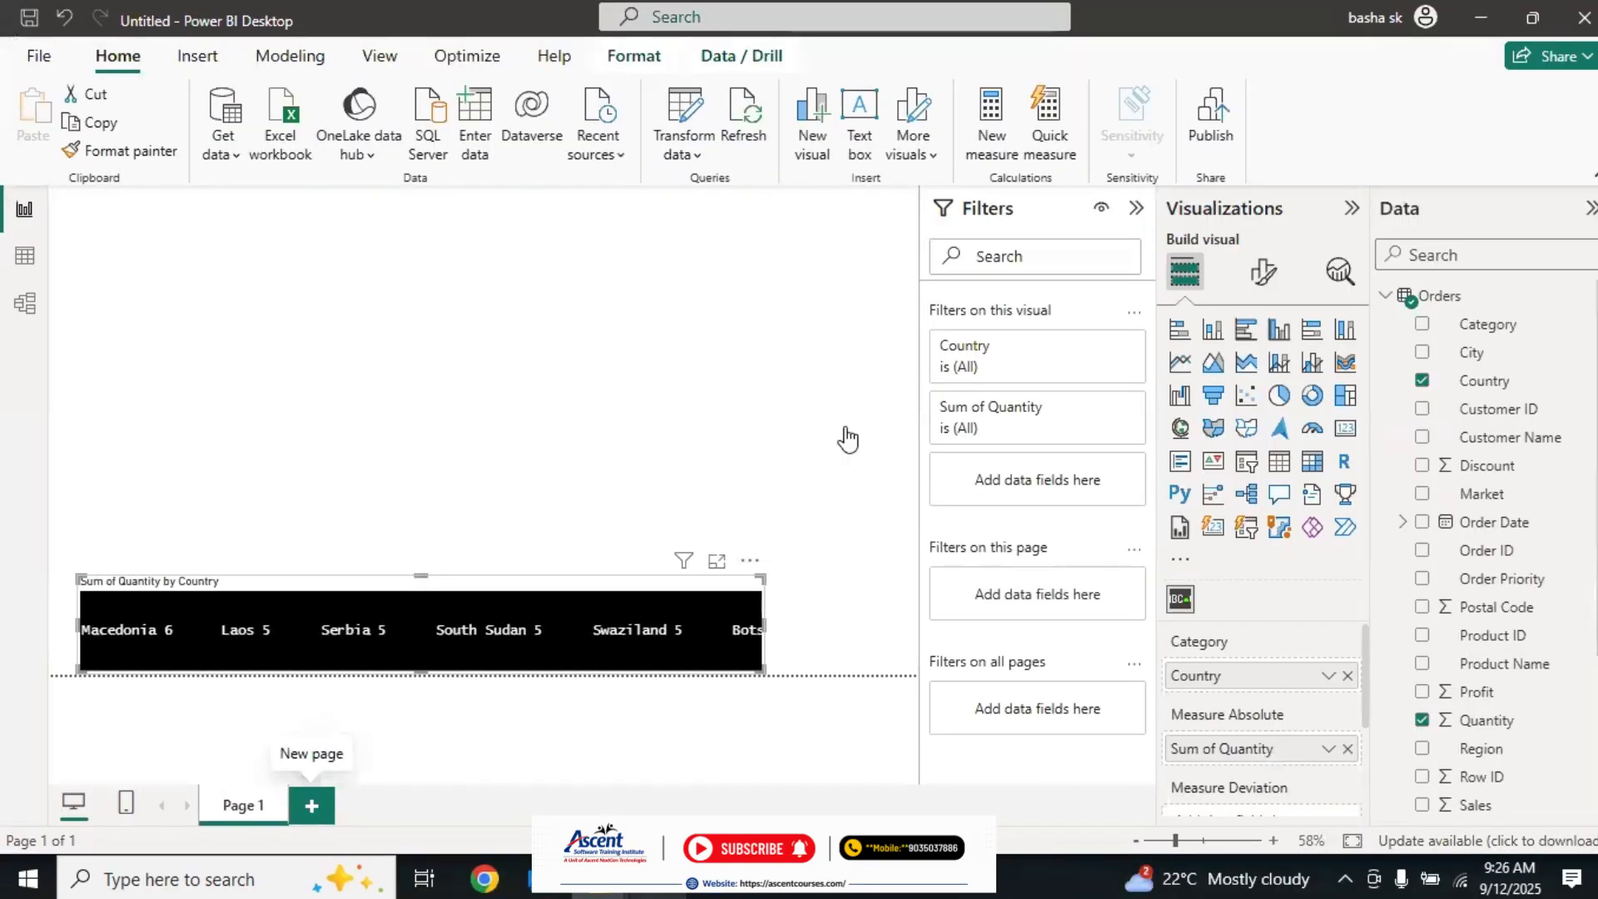
left_click(1137, 212)
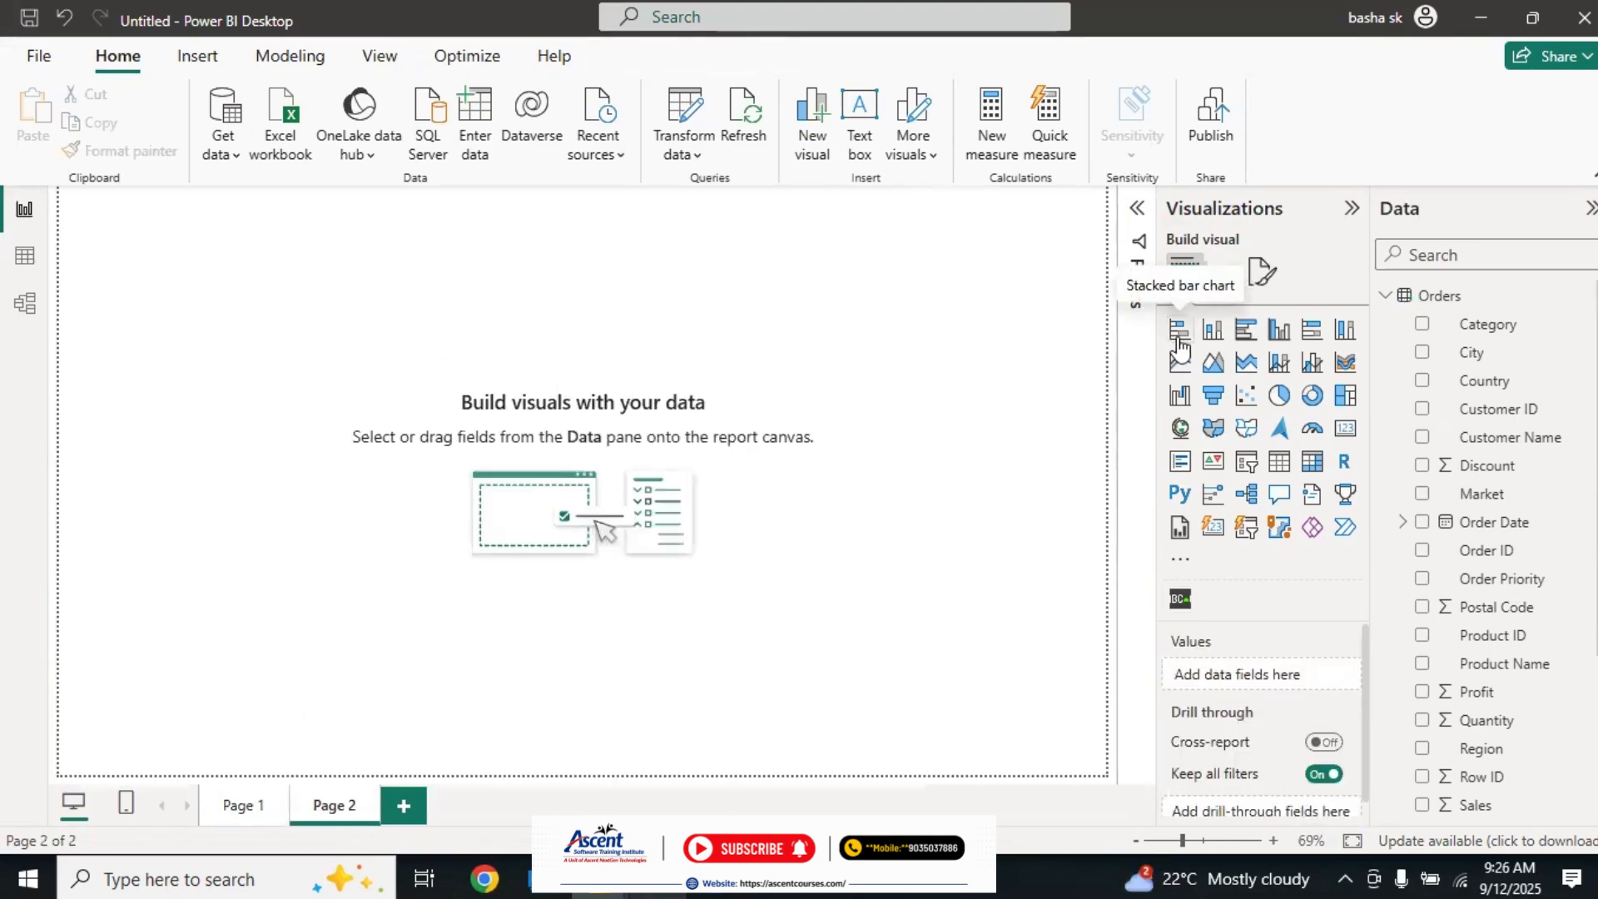
Step: Place an empty stacked bar chart in Page 2's upper-left area and an empty stacked column chart below it
left_click(1179, 329)
left_click_drag(307, 297, 390, 304)
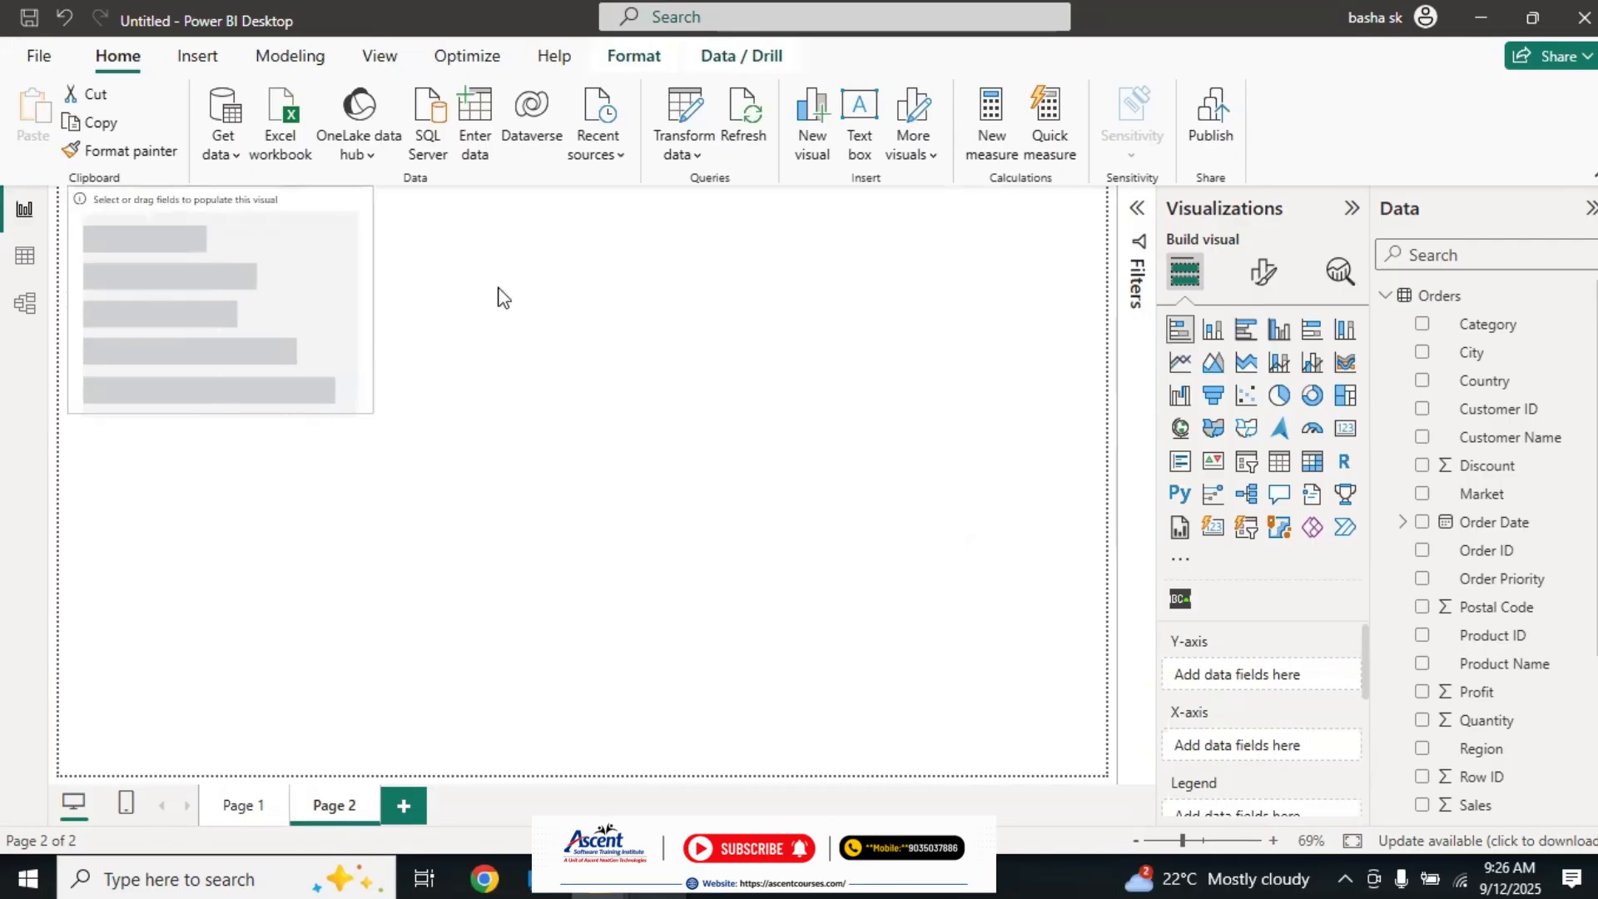
left_click(657, 347)
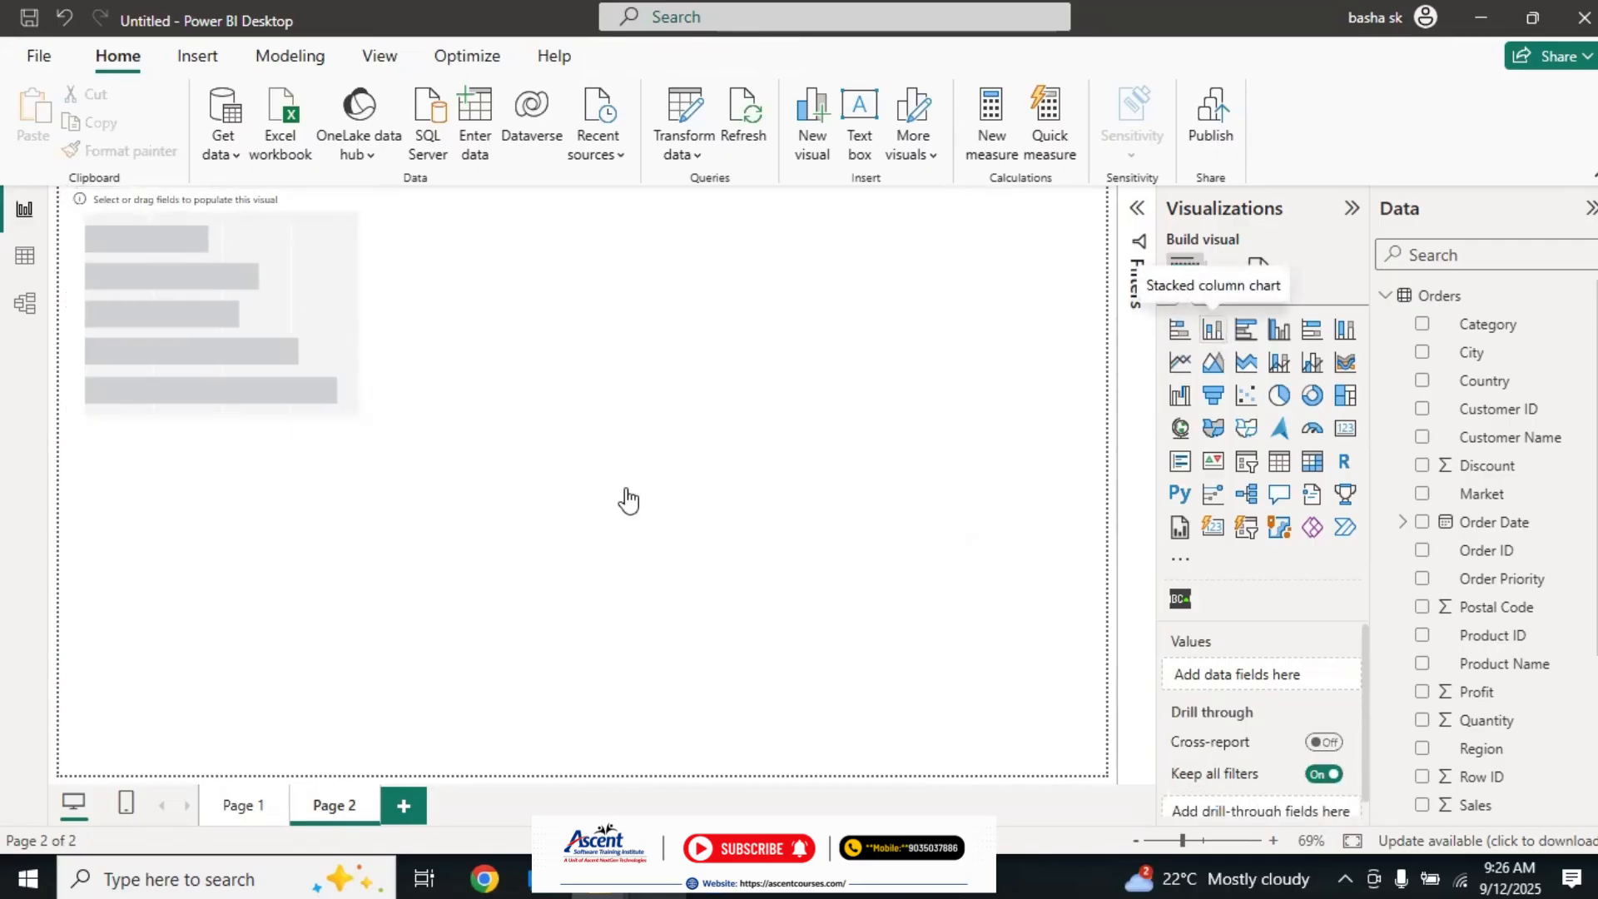
left_click_drag(262, 502, 273, 563)
left_click(689, 343)
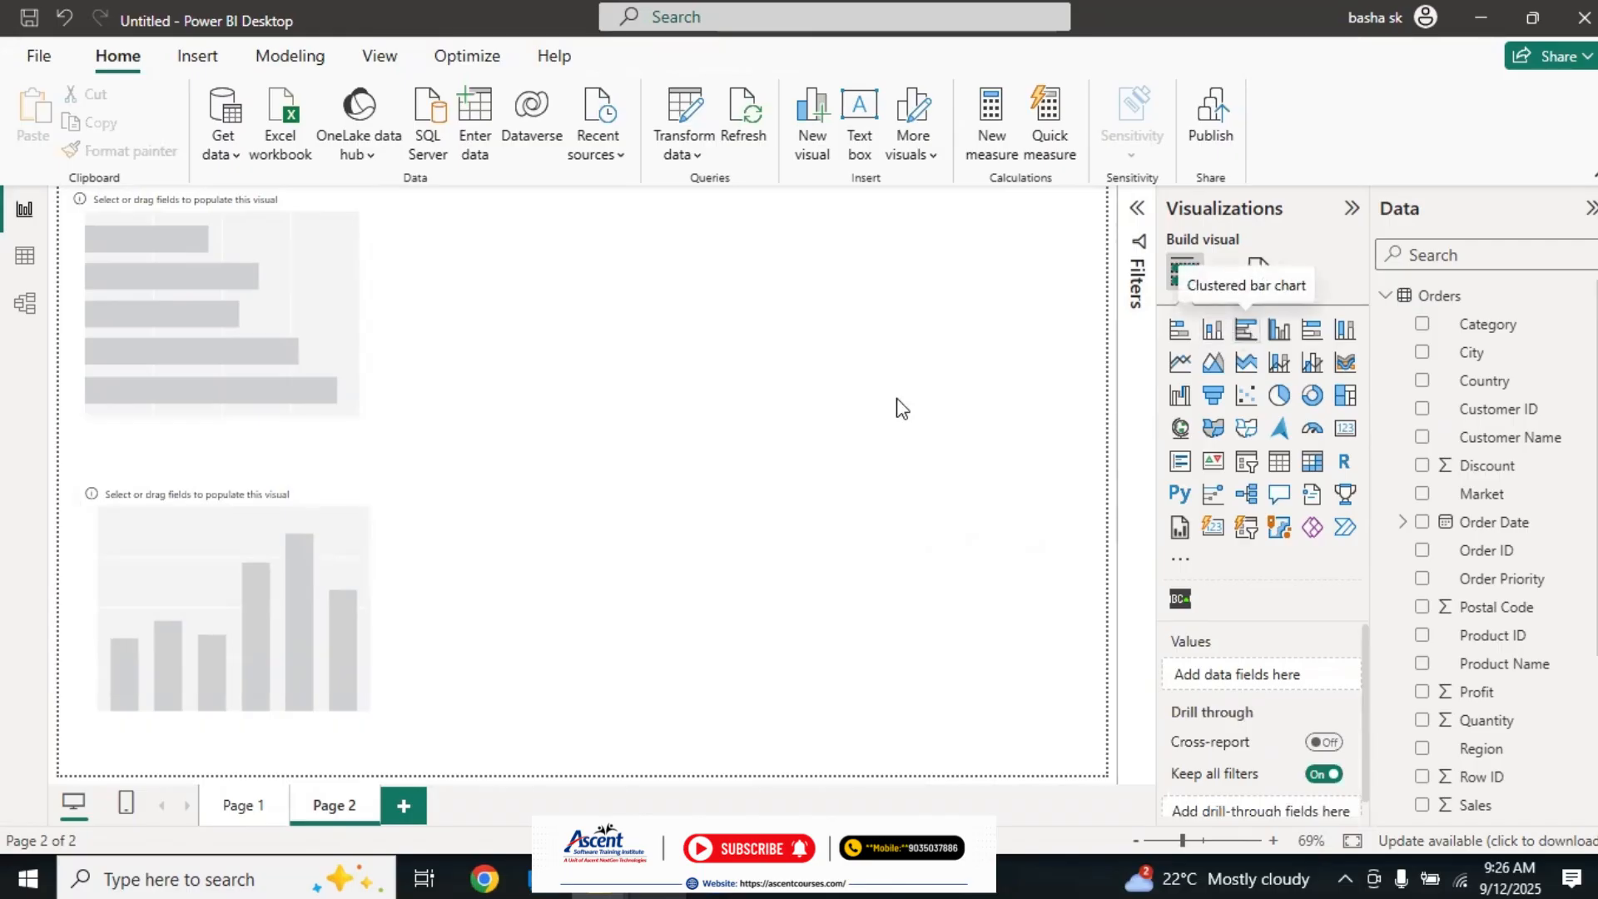
Step: Place an empty clustered bar chart with a clustered column chart below it mid-page, and level the stacked bar chart with the clustered bar chart
left_click_drag(606, 322, 717, 358)
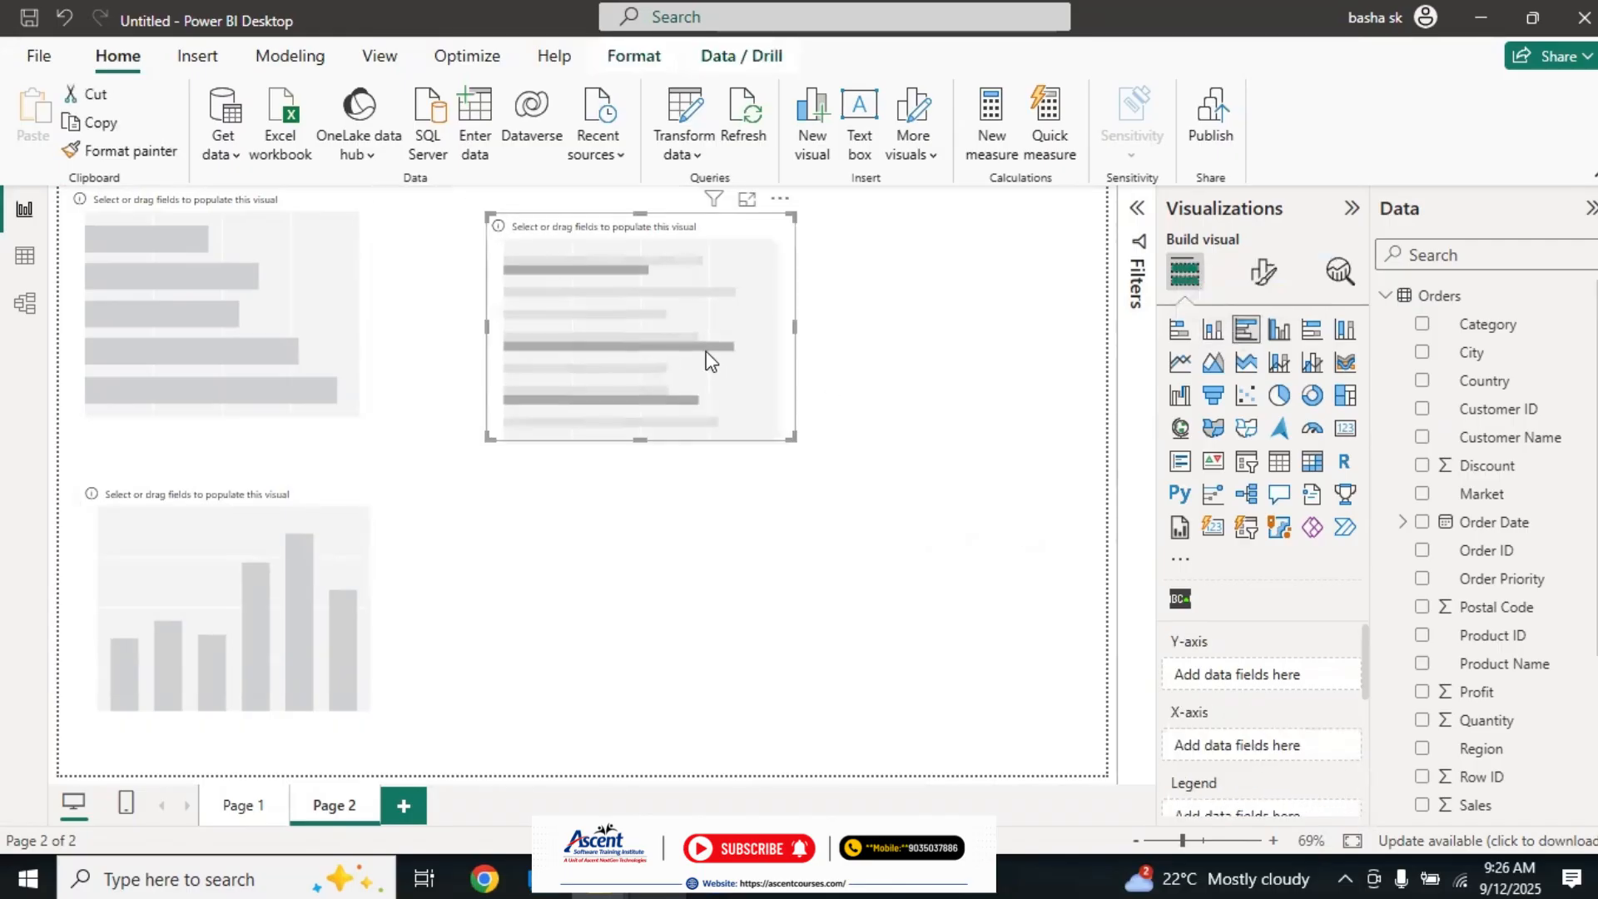
left_click(1036, 594)
left_click(1280, 329)
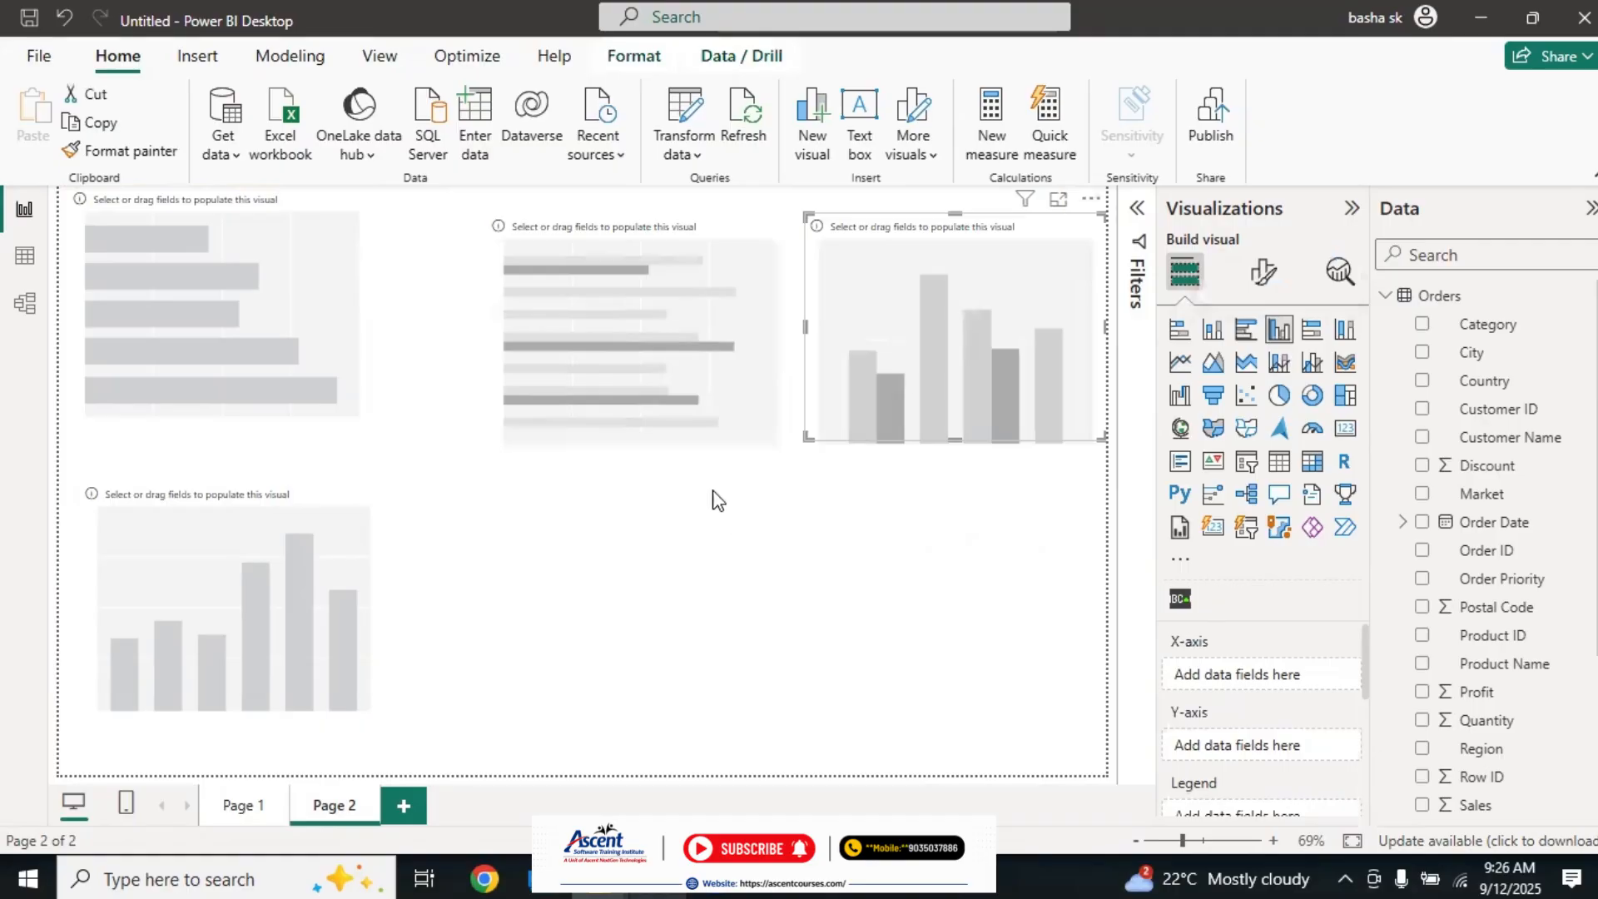
left_click_drag(899, 351, 580, 643)
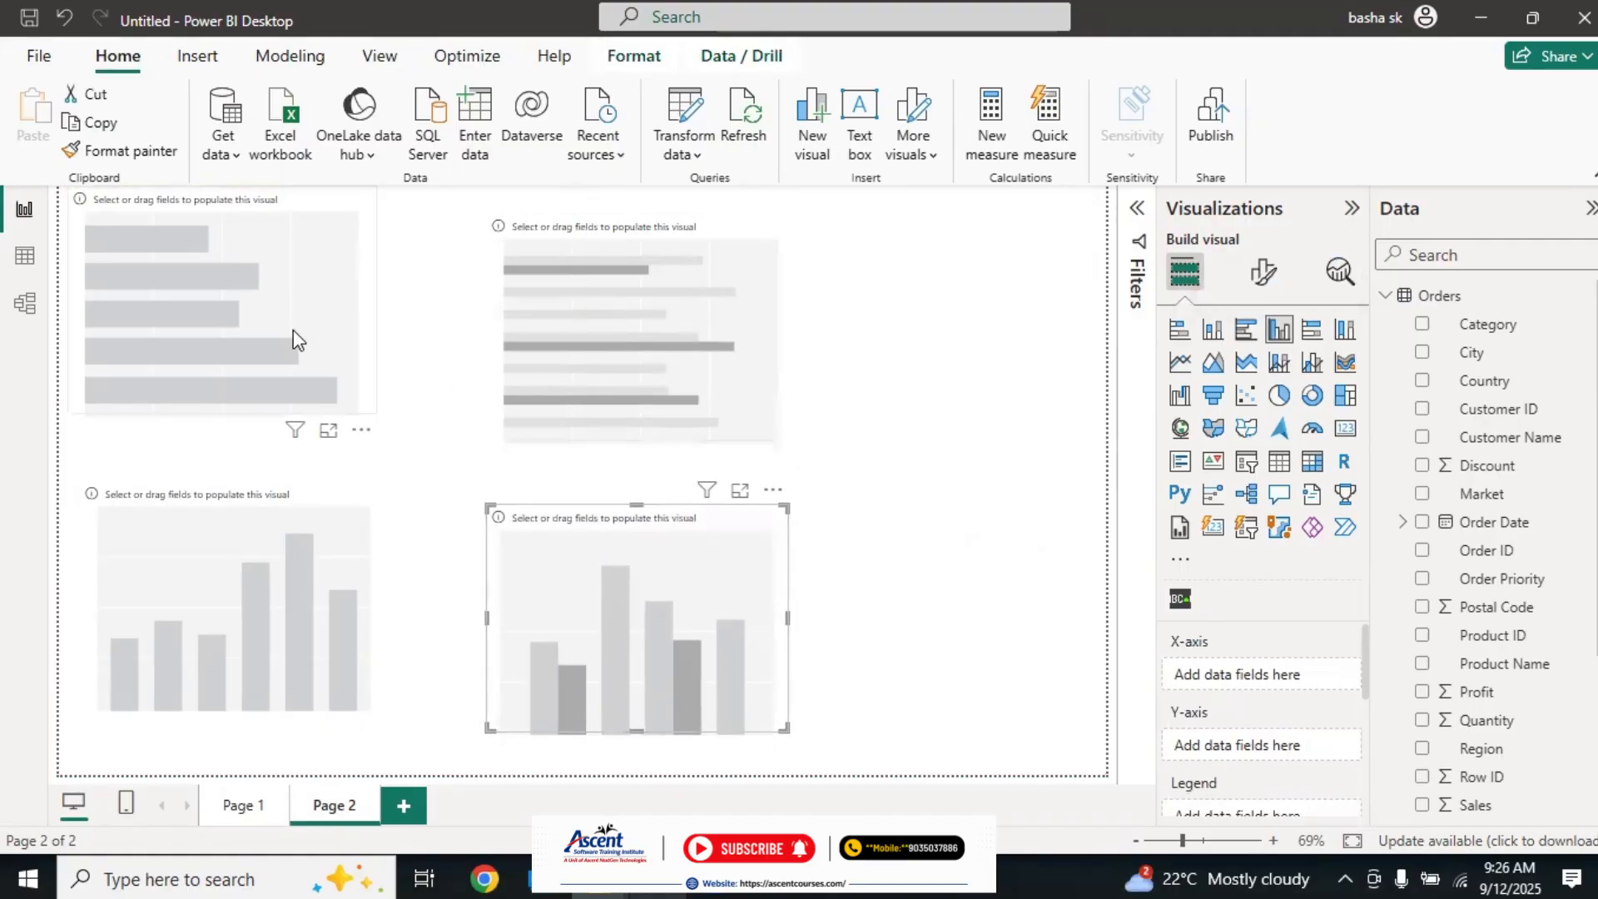
left_click_drag(293, 341, 293, 351)
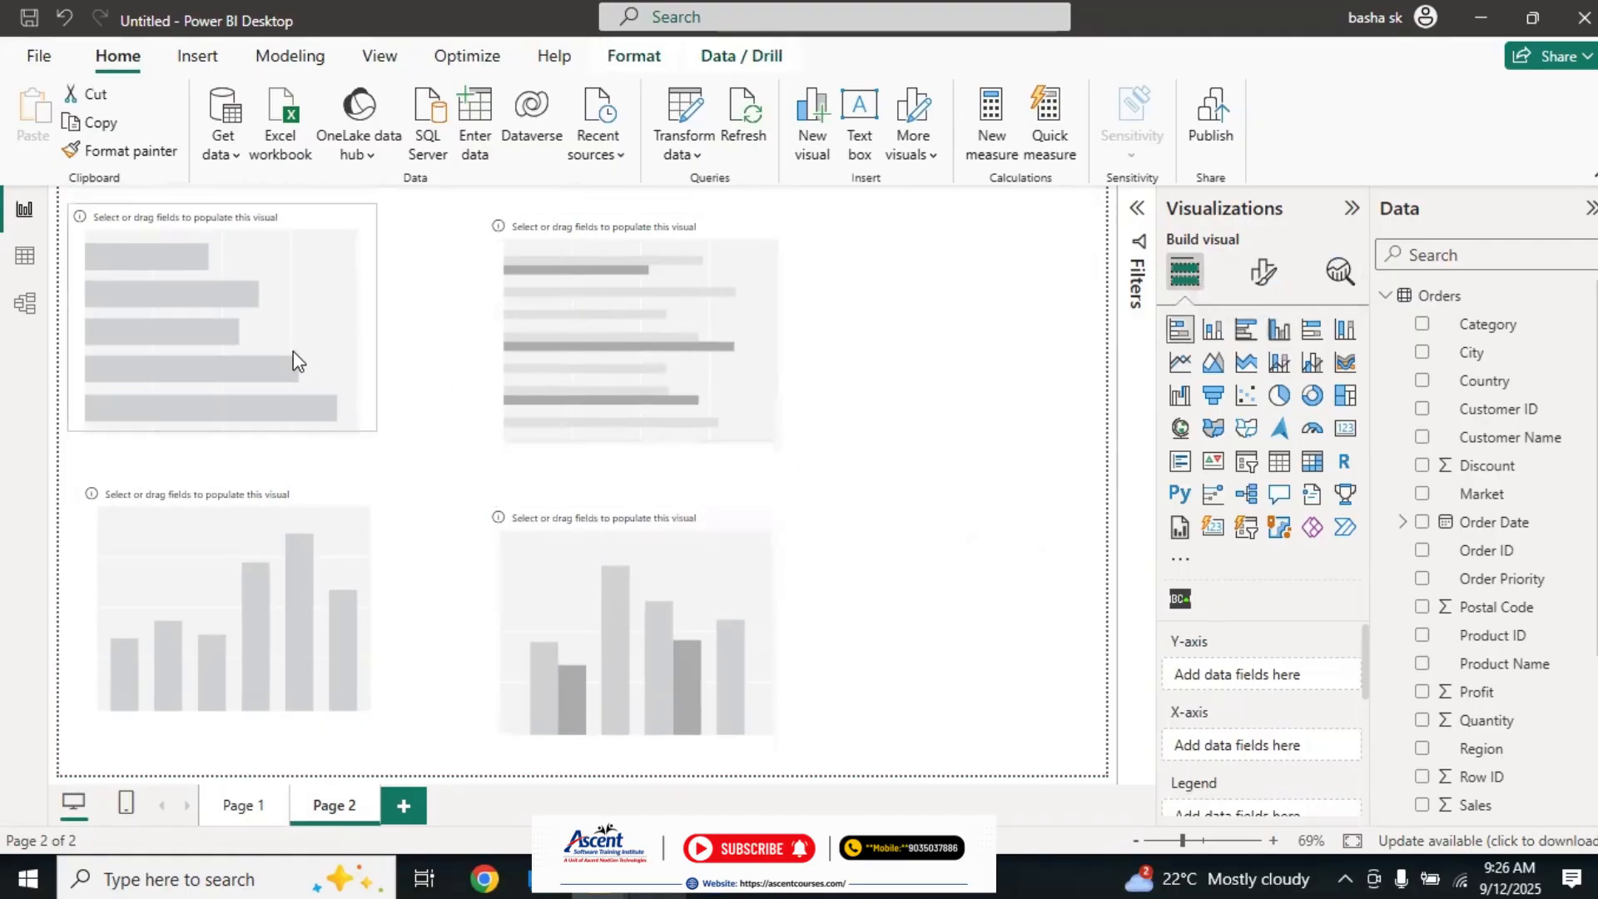
left_click(991, 387)
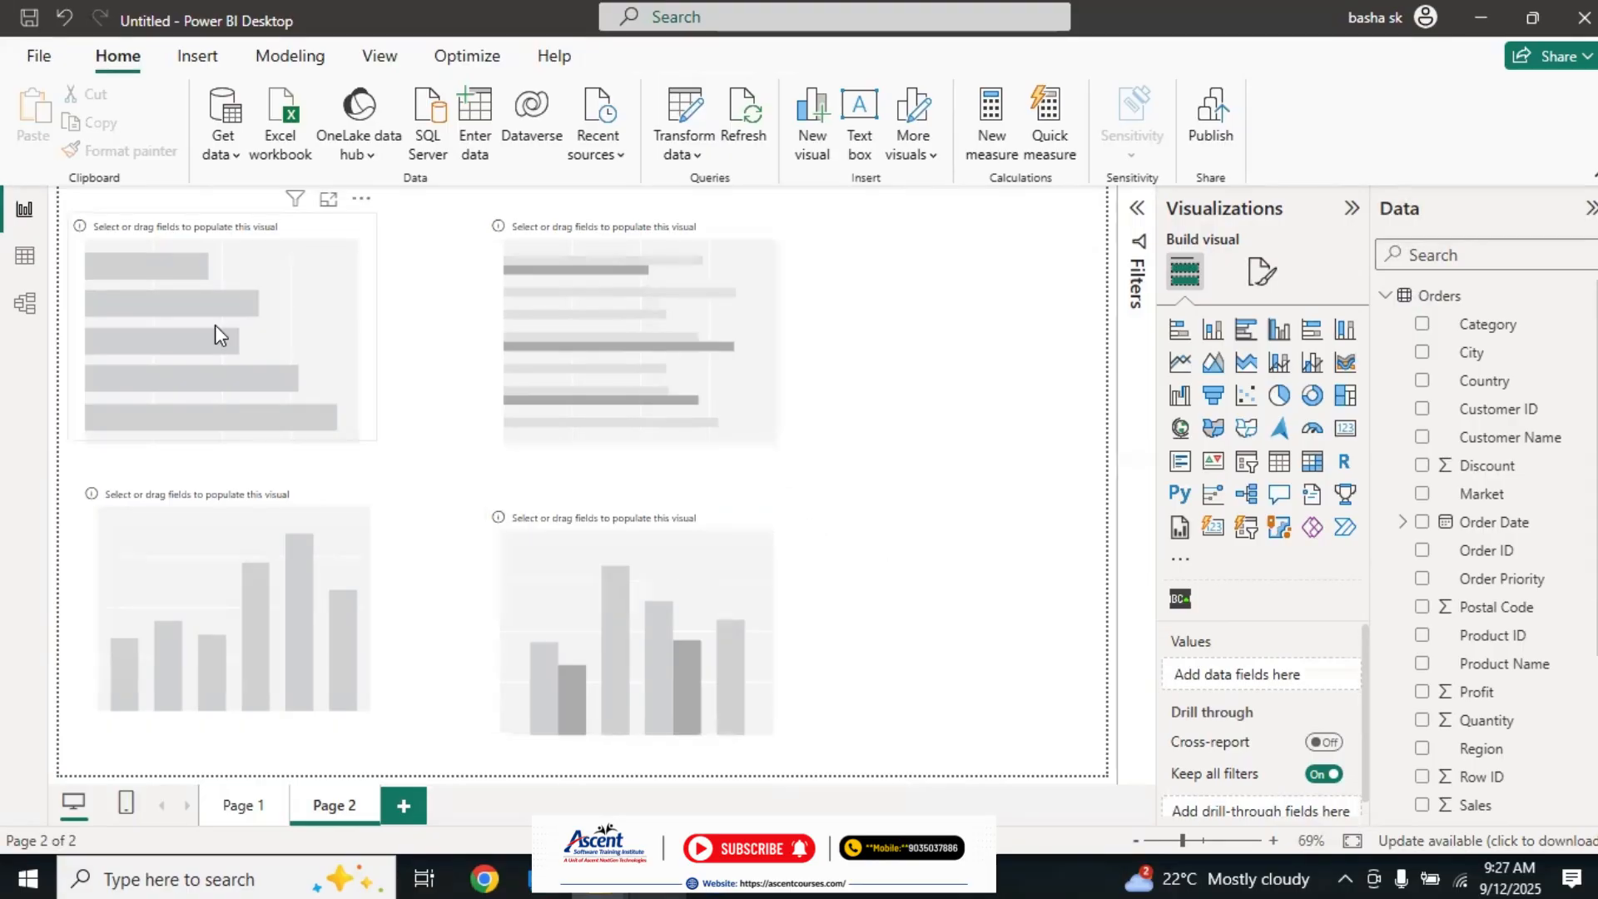
Step: Fill the stacked bar chart with Quantity by Category and widen it to the right
left_click(333, 322)
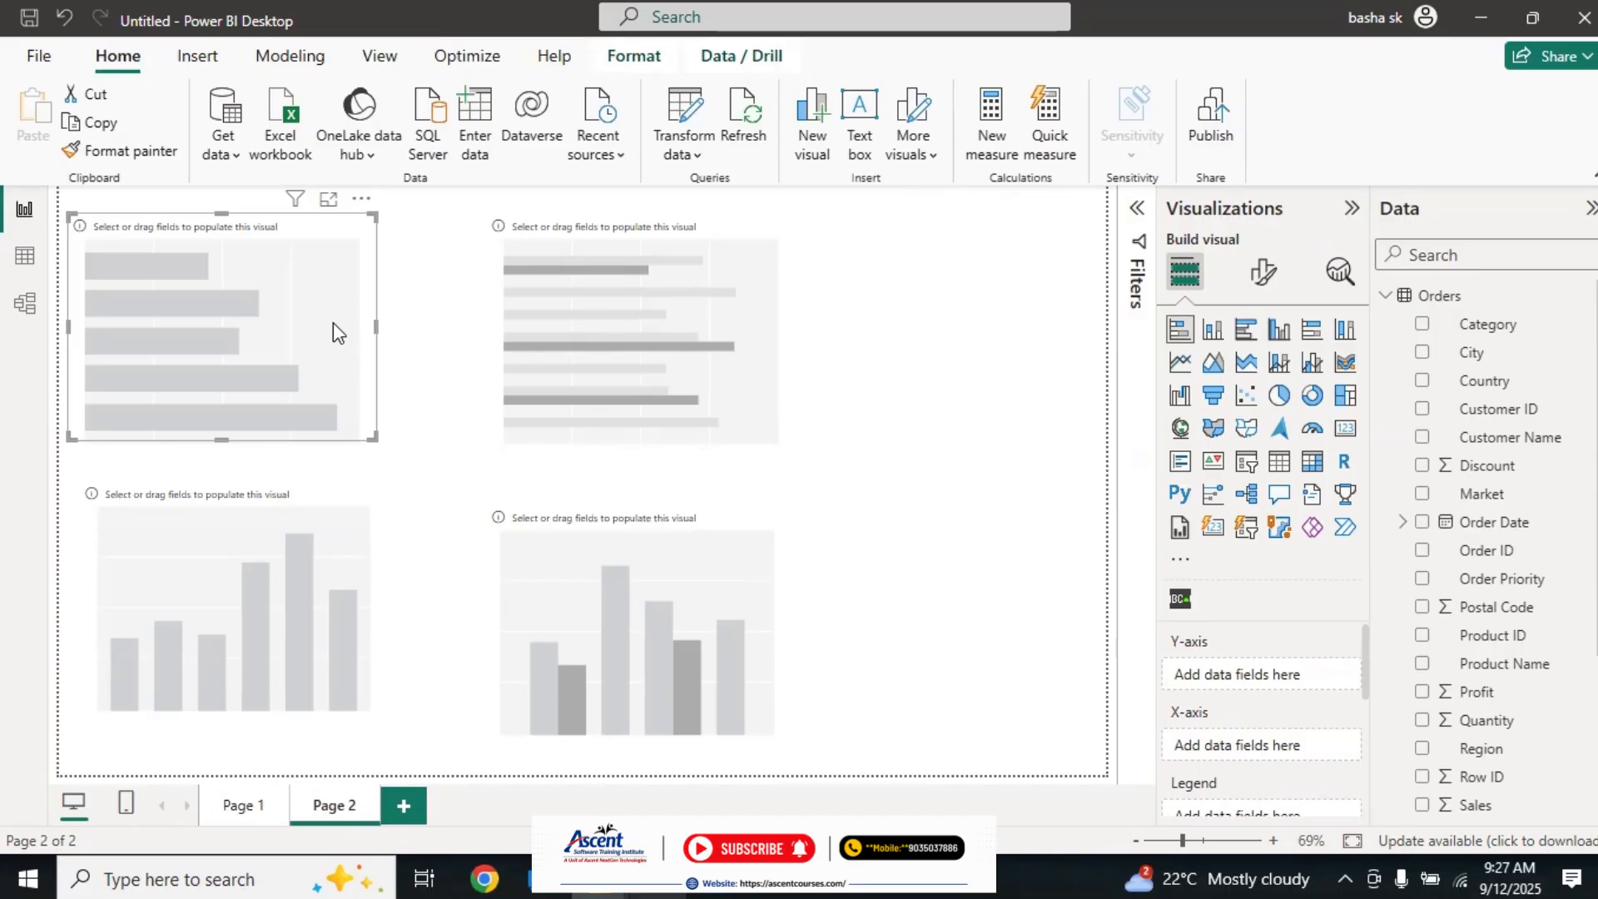
left_click(777, 307)
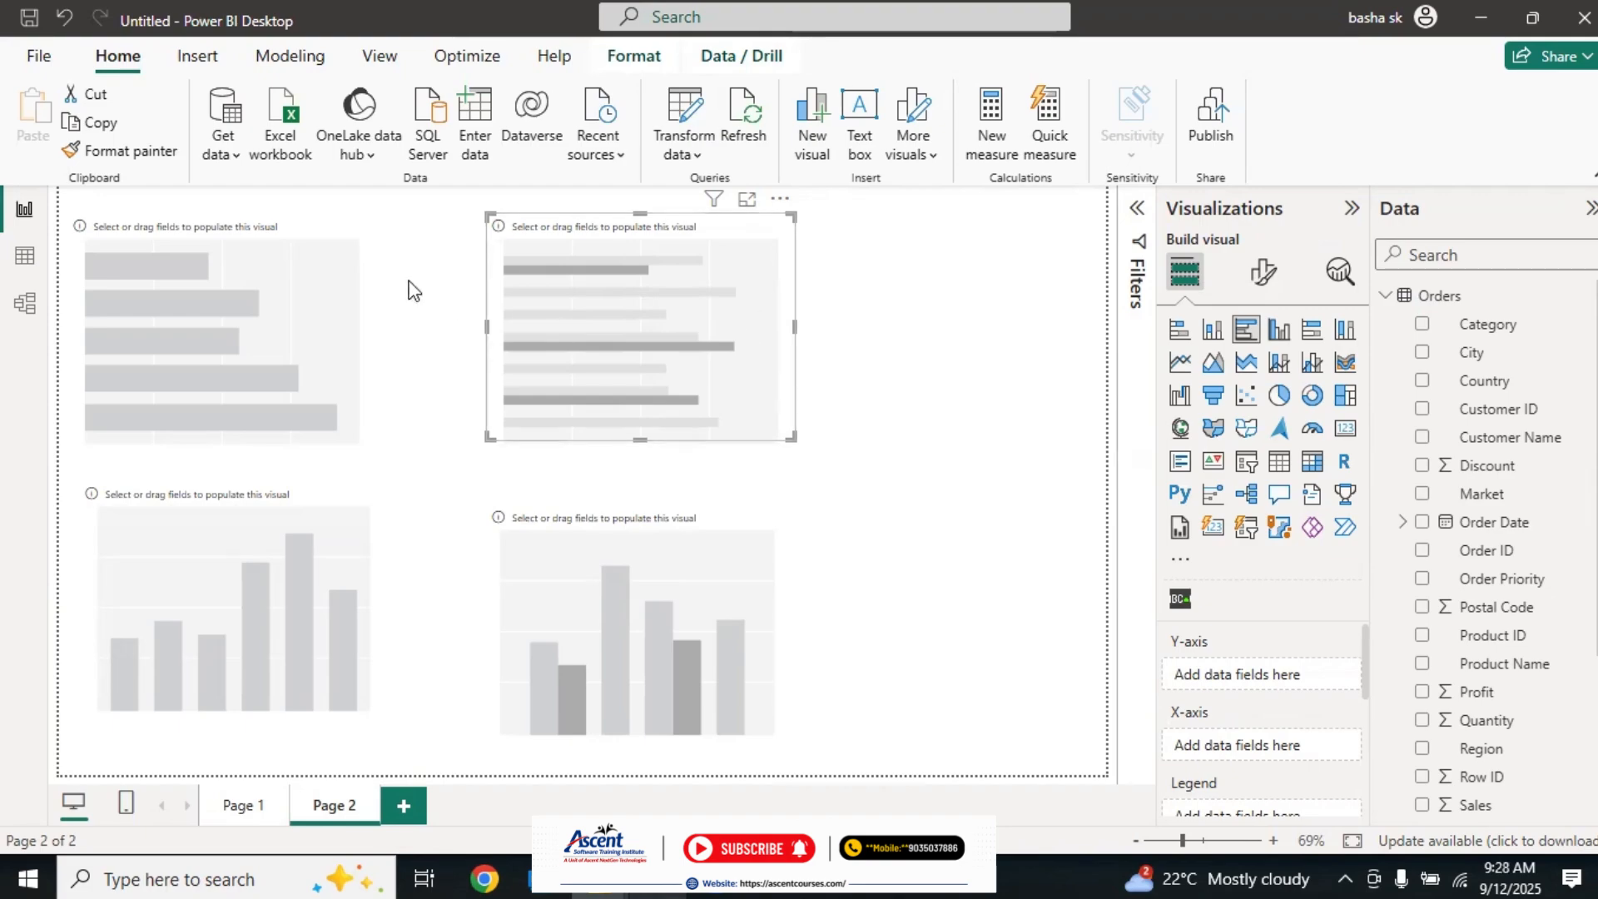
left_click(336, 292)
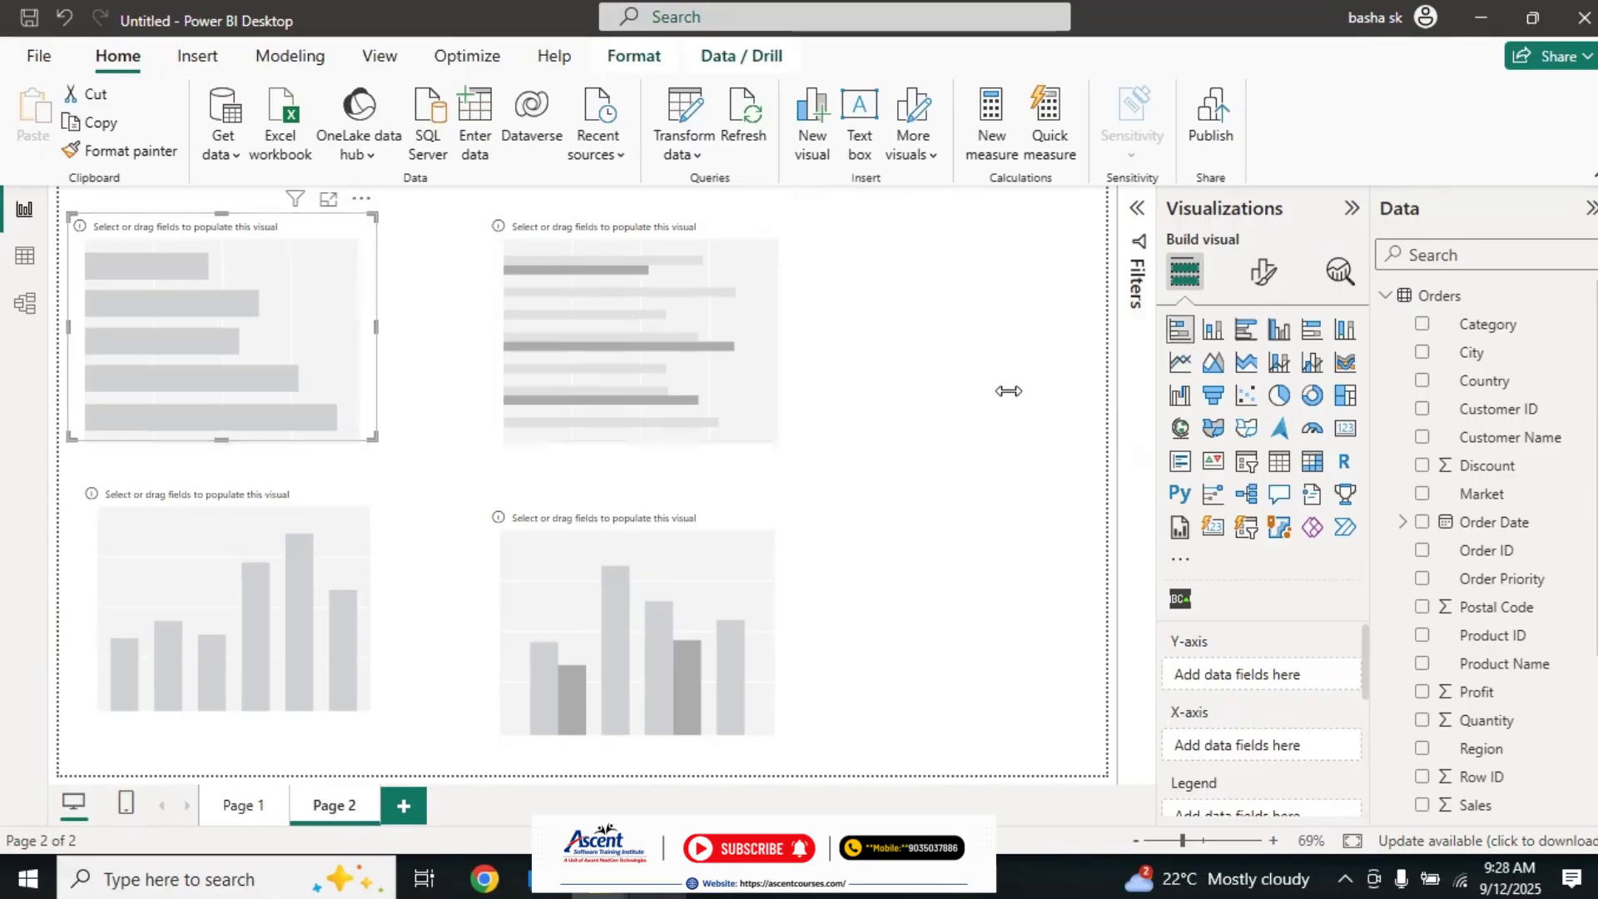
left_click(1424, 326)
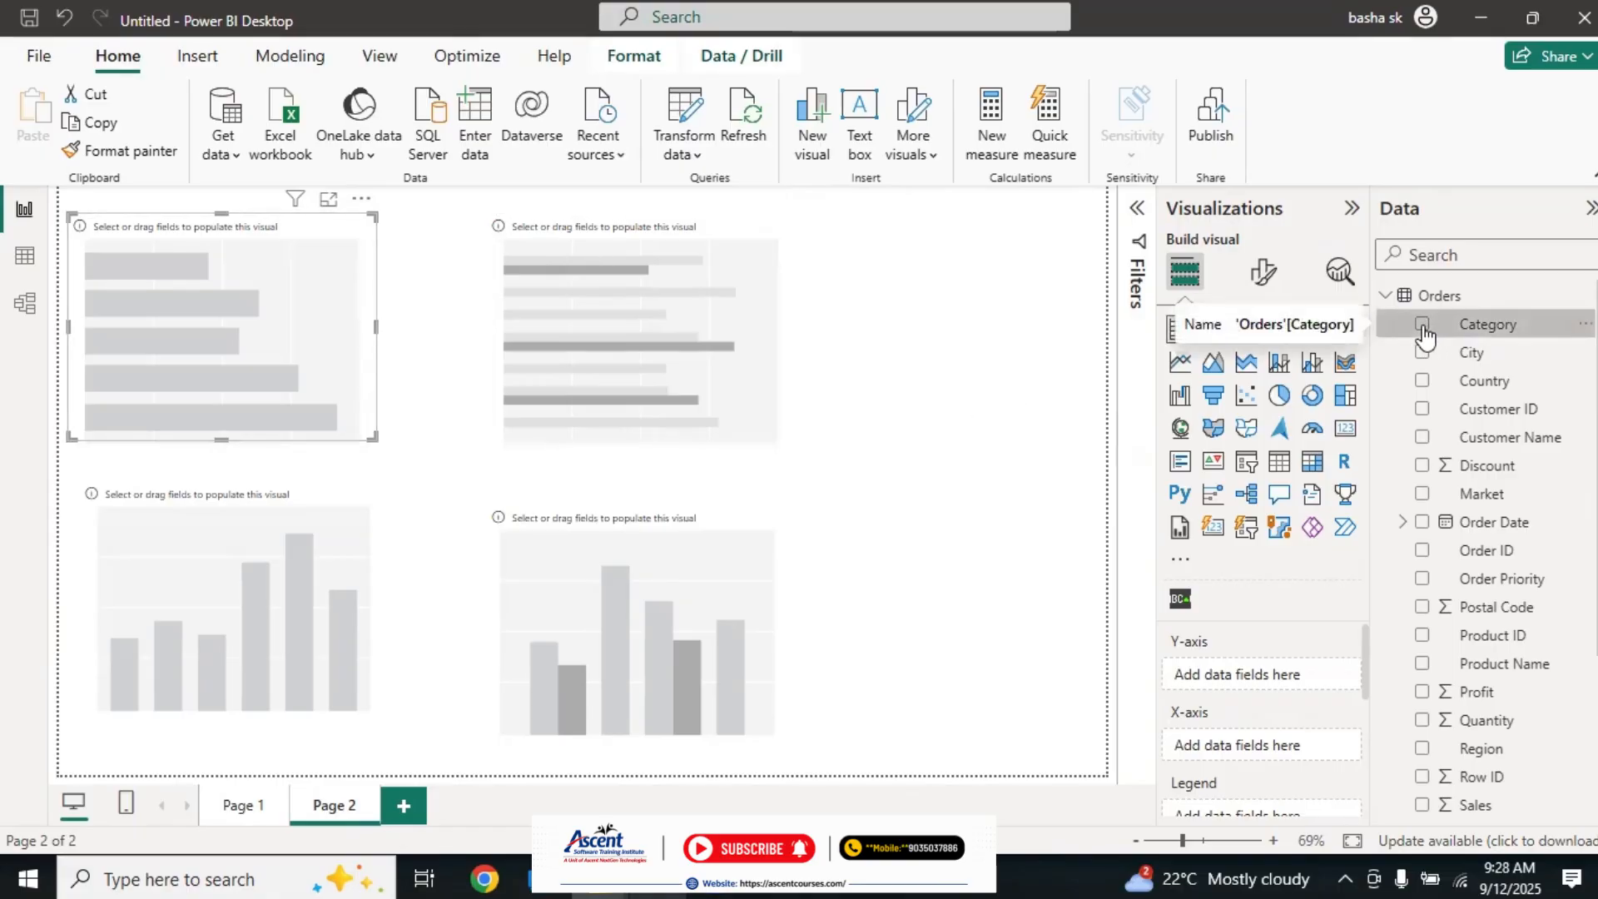
left_click(1422, 721)
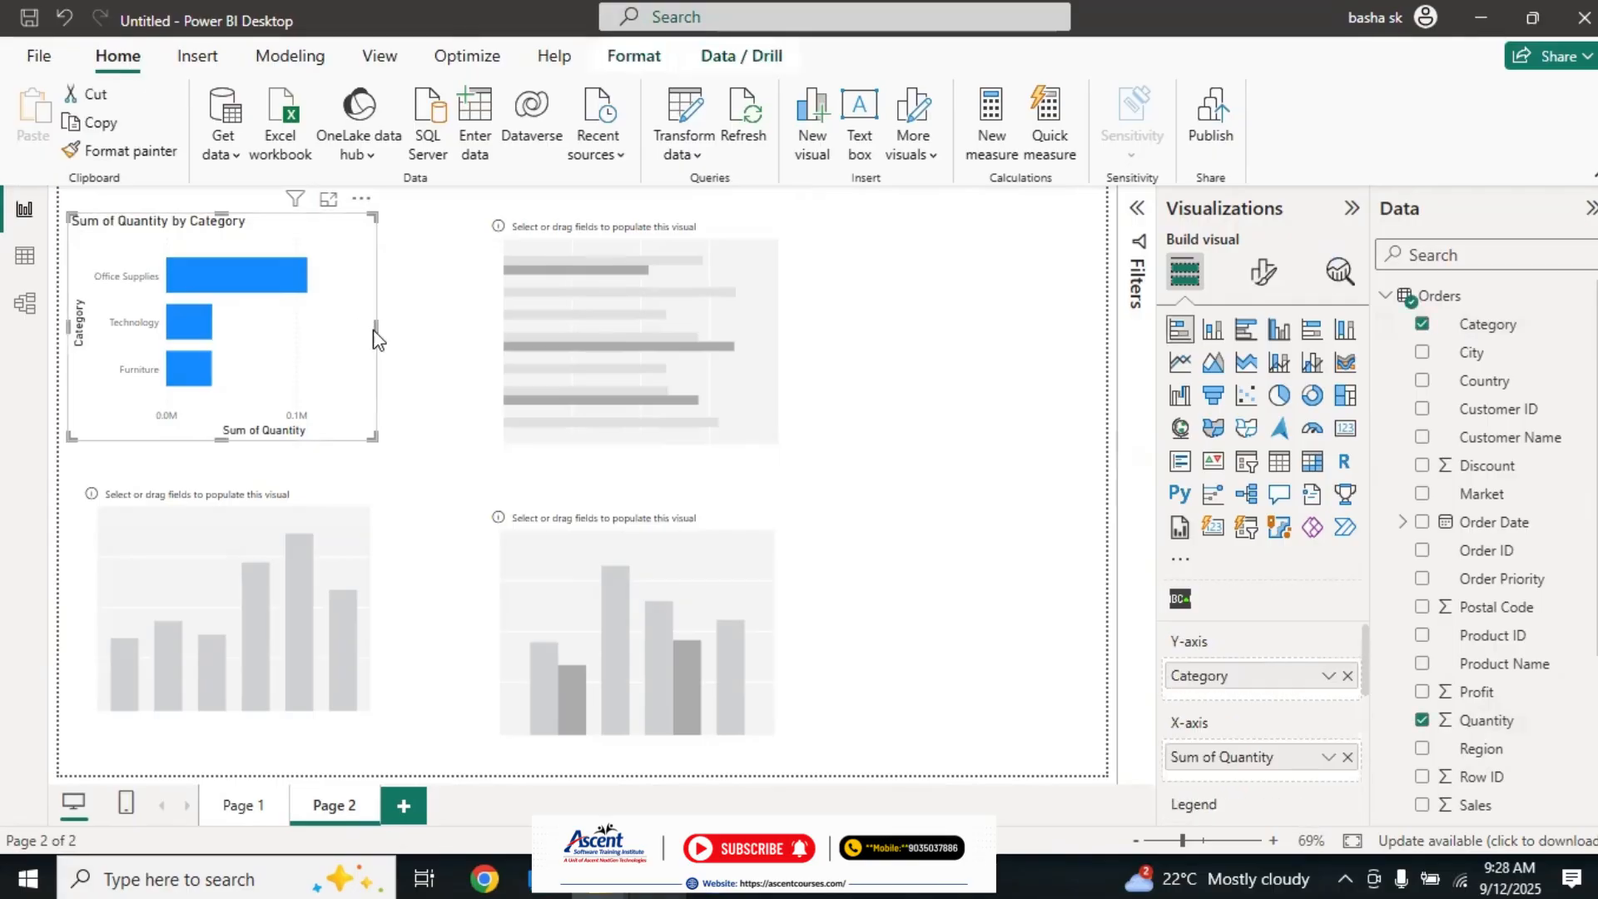
left_click_drag(371, 329, 462, 327)
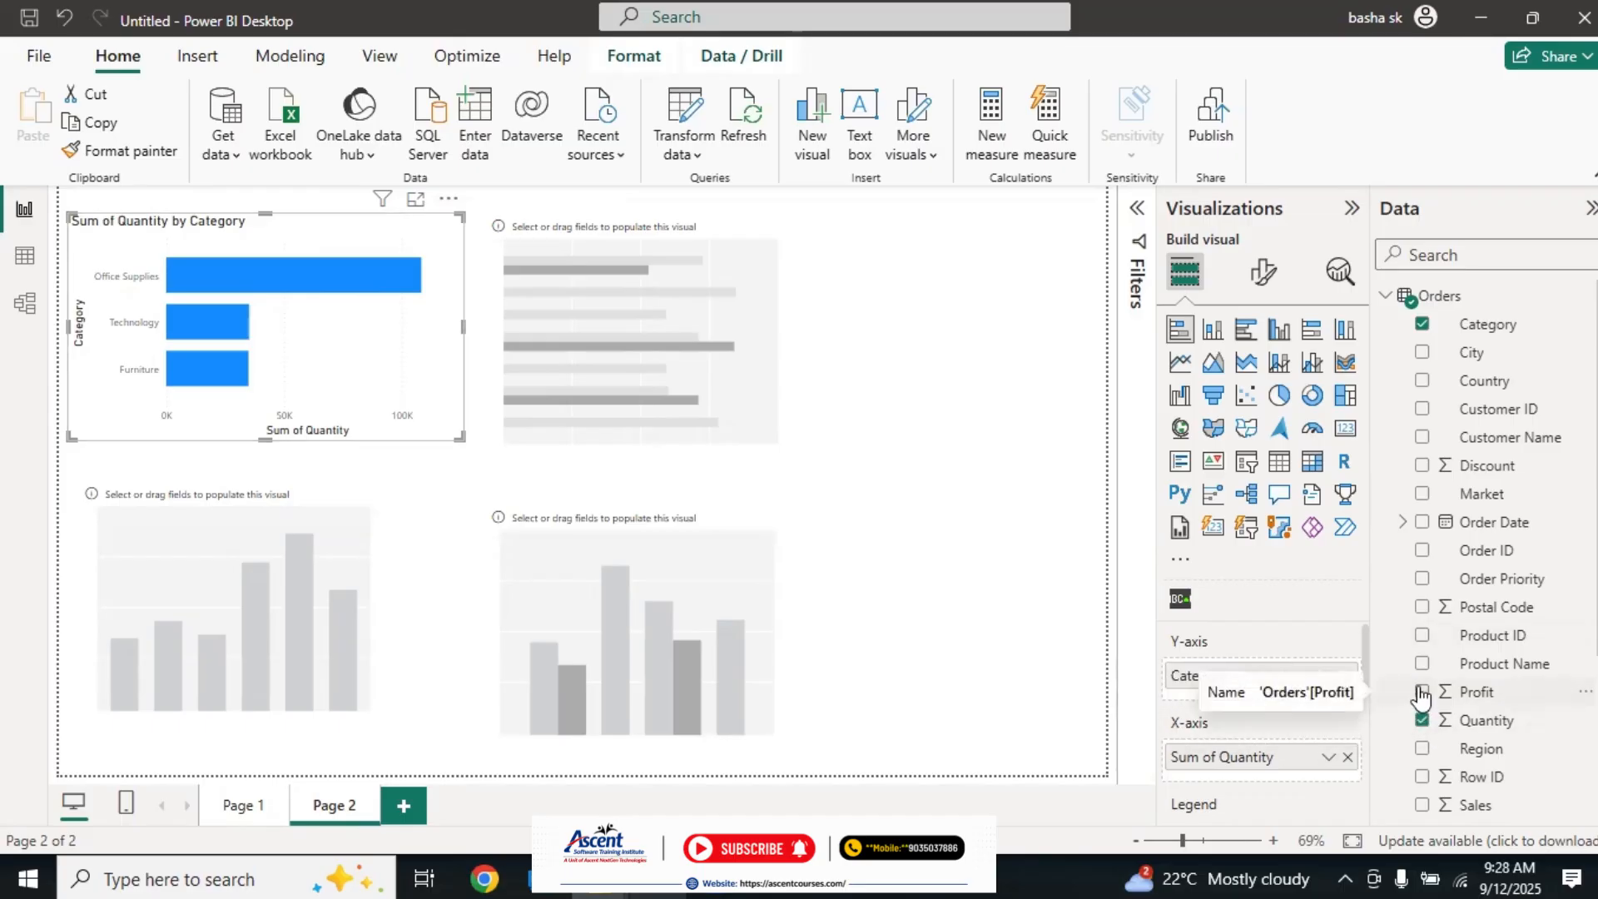
Step: Fill the stacked column chart with Quantity by Category and shift it slightly down and right
left_click(230, 545)
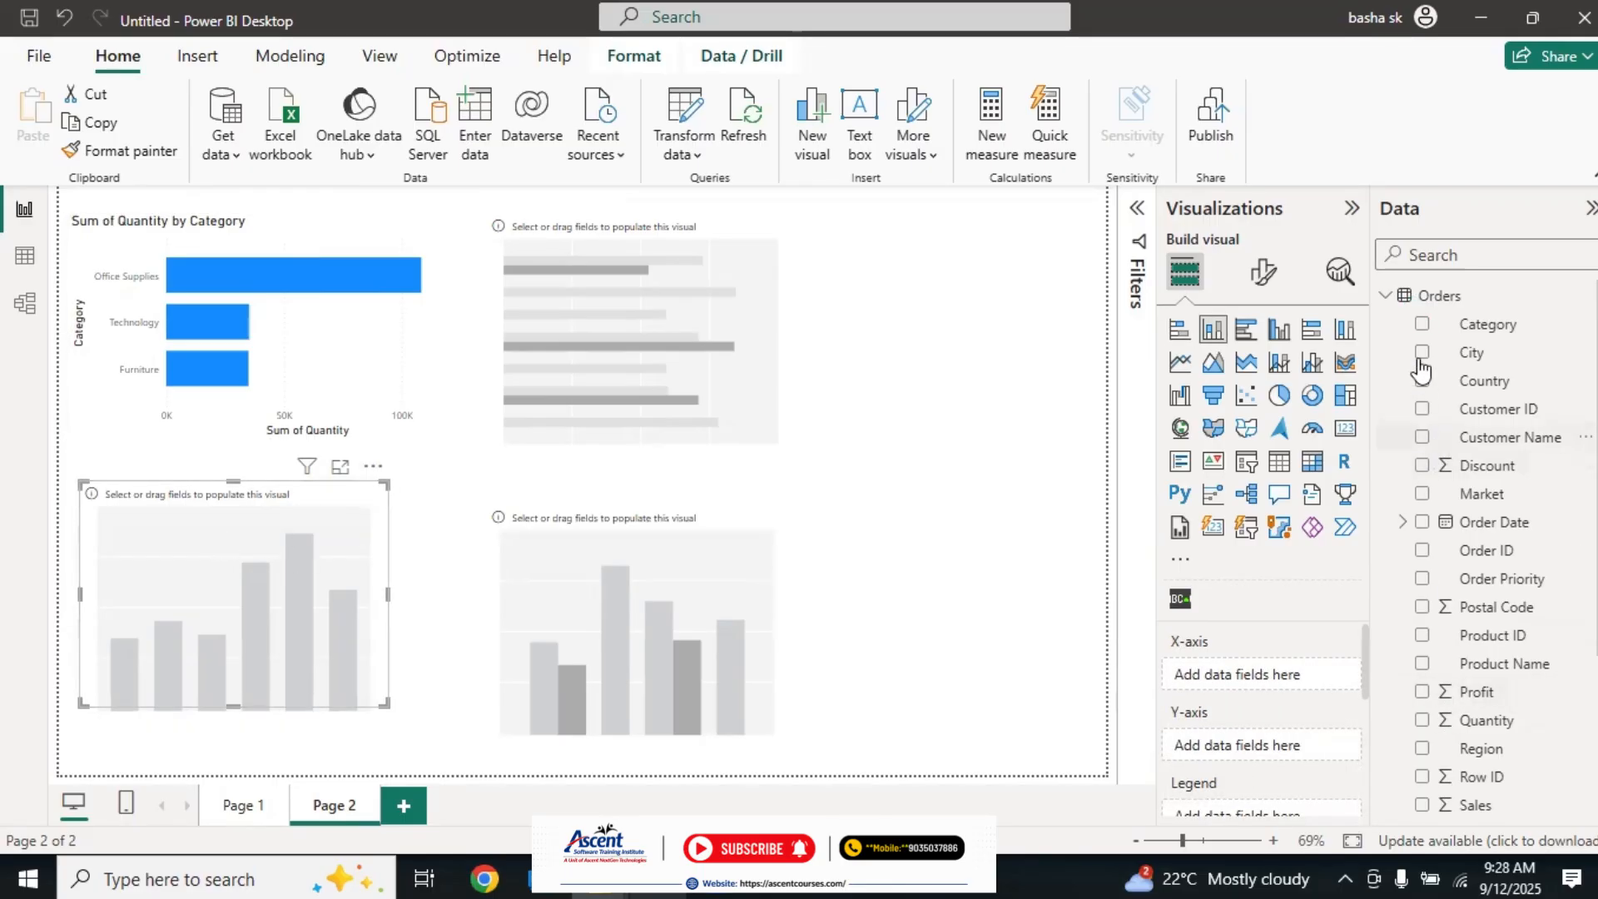
left_click(1422, 325)
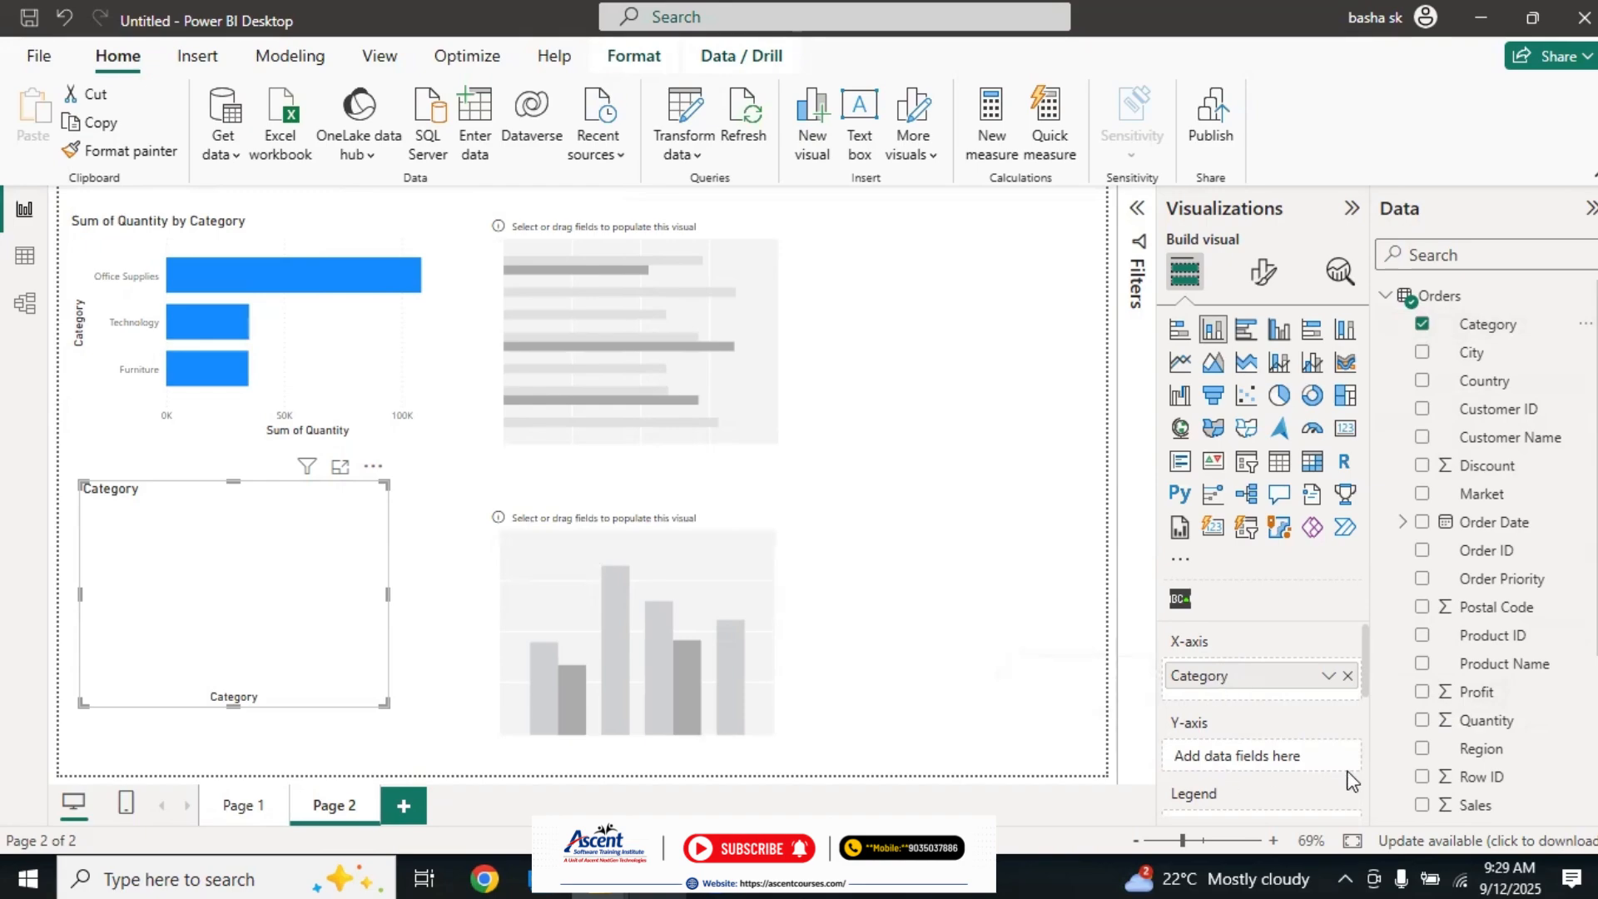
left_click(1423, 720)
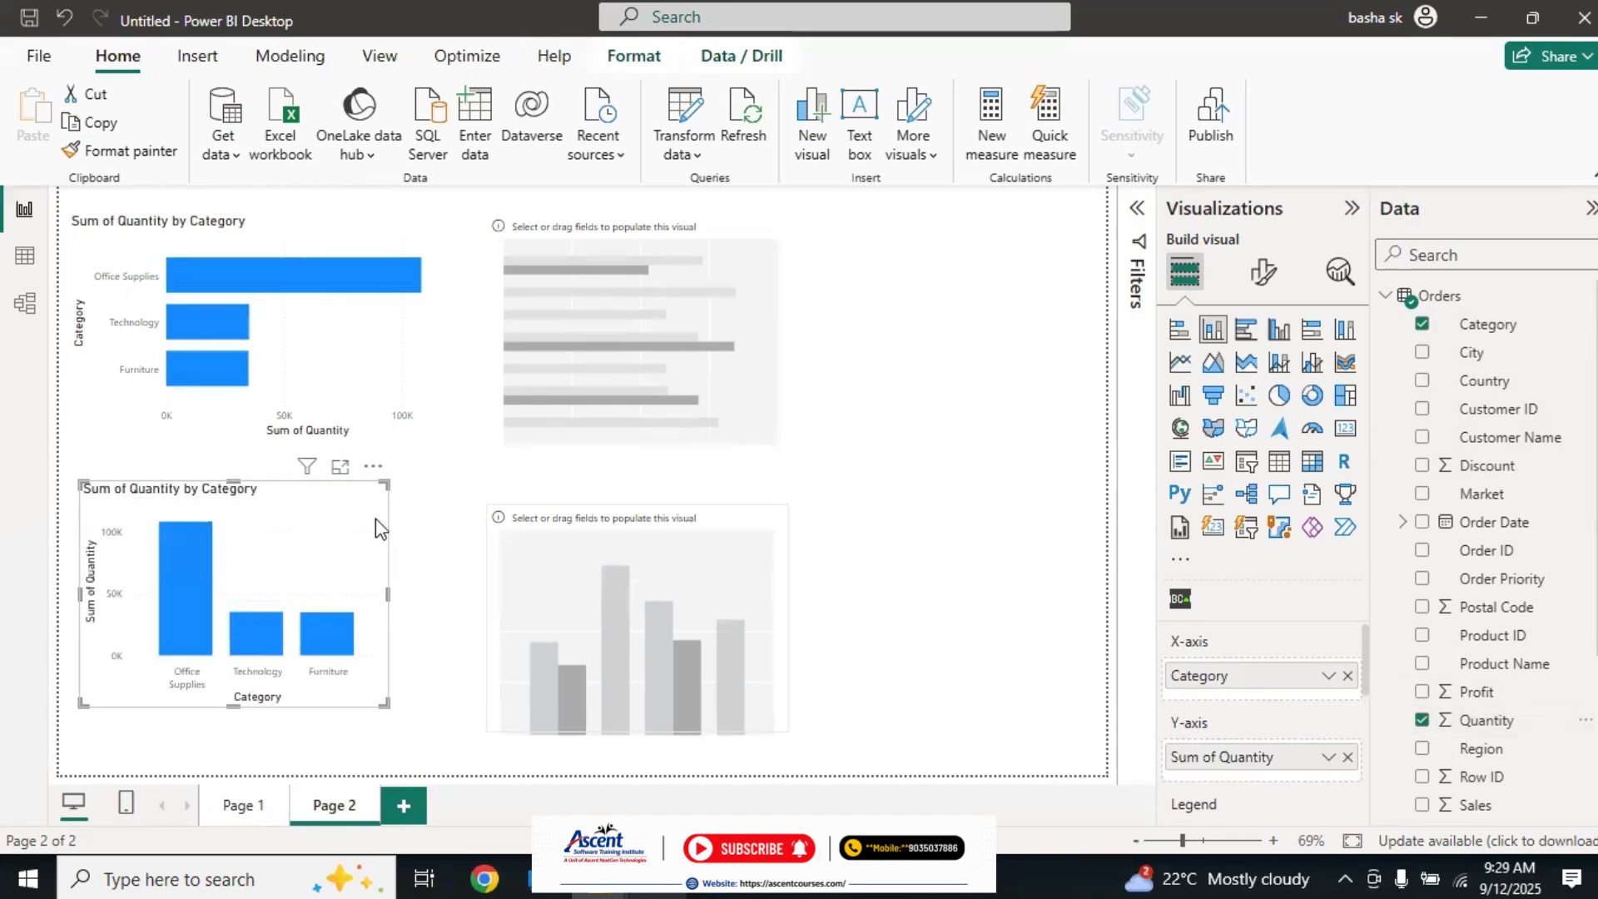
left_click_drag(328, 528, 334, 540)
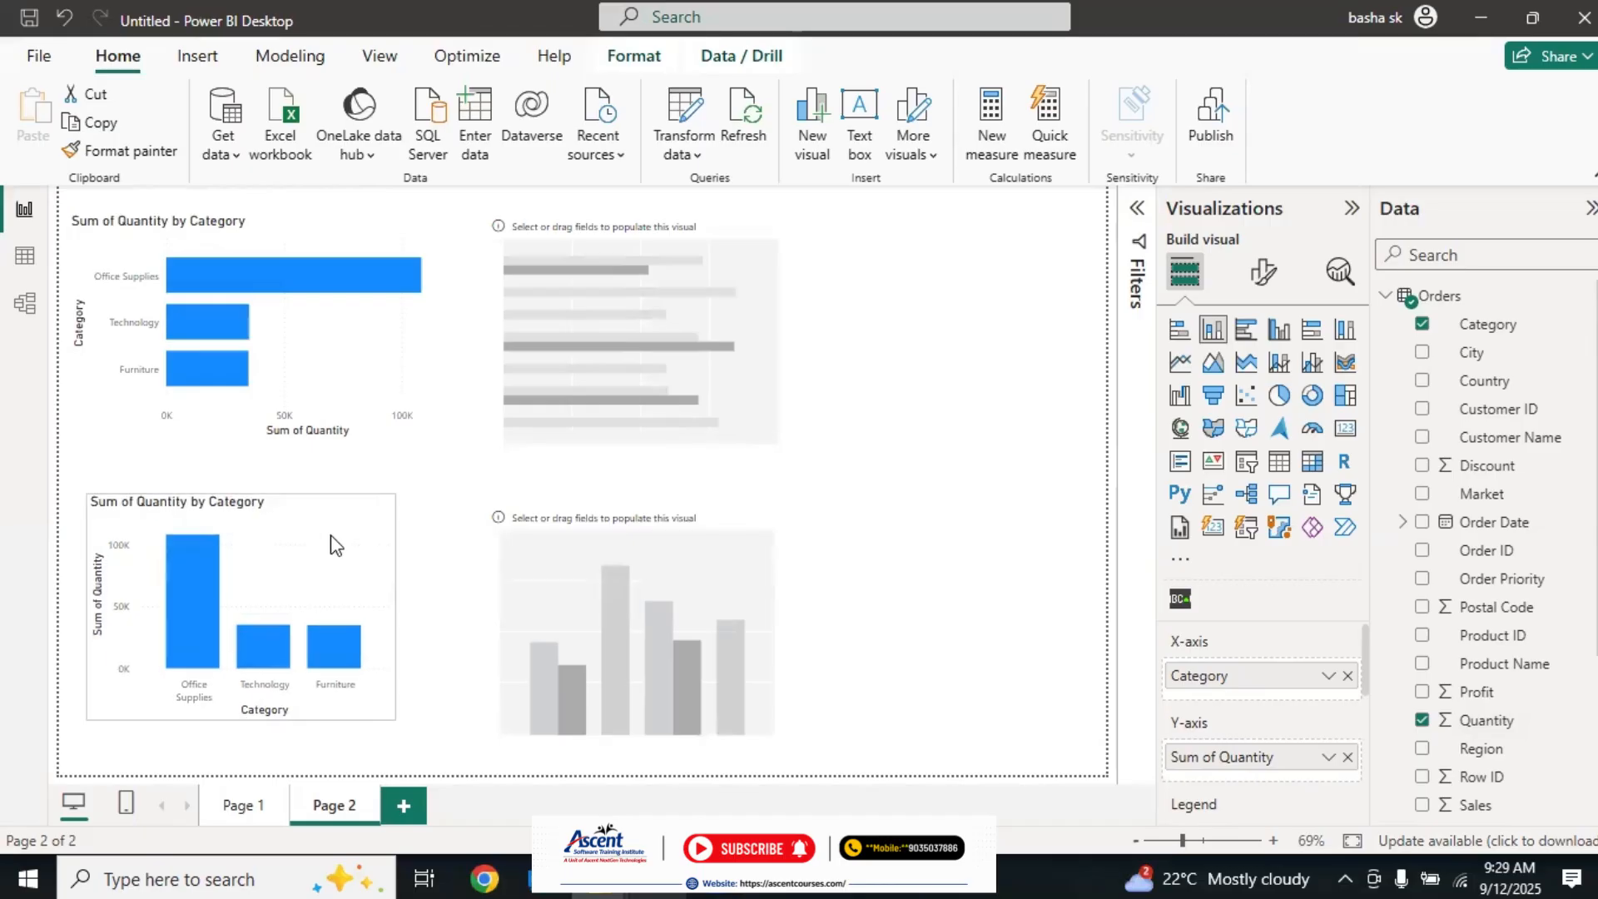
Step: Move the clustered bar chart farther right and fill it with Quantity by Category
left_click(780, 283)
left_click_drag(780, 283, 946, 287)
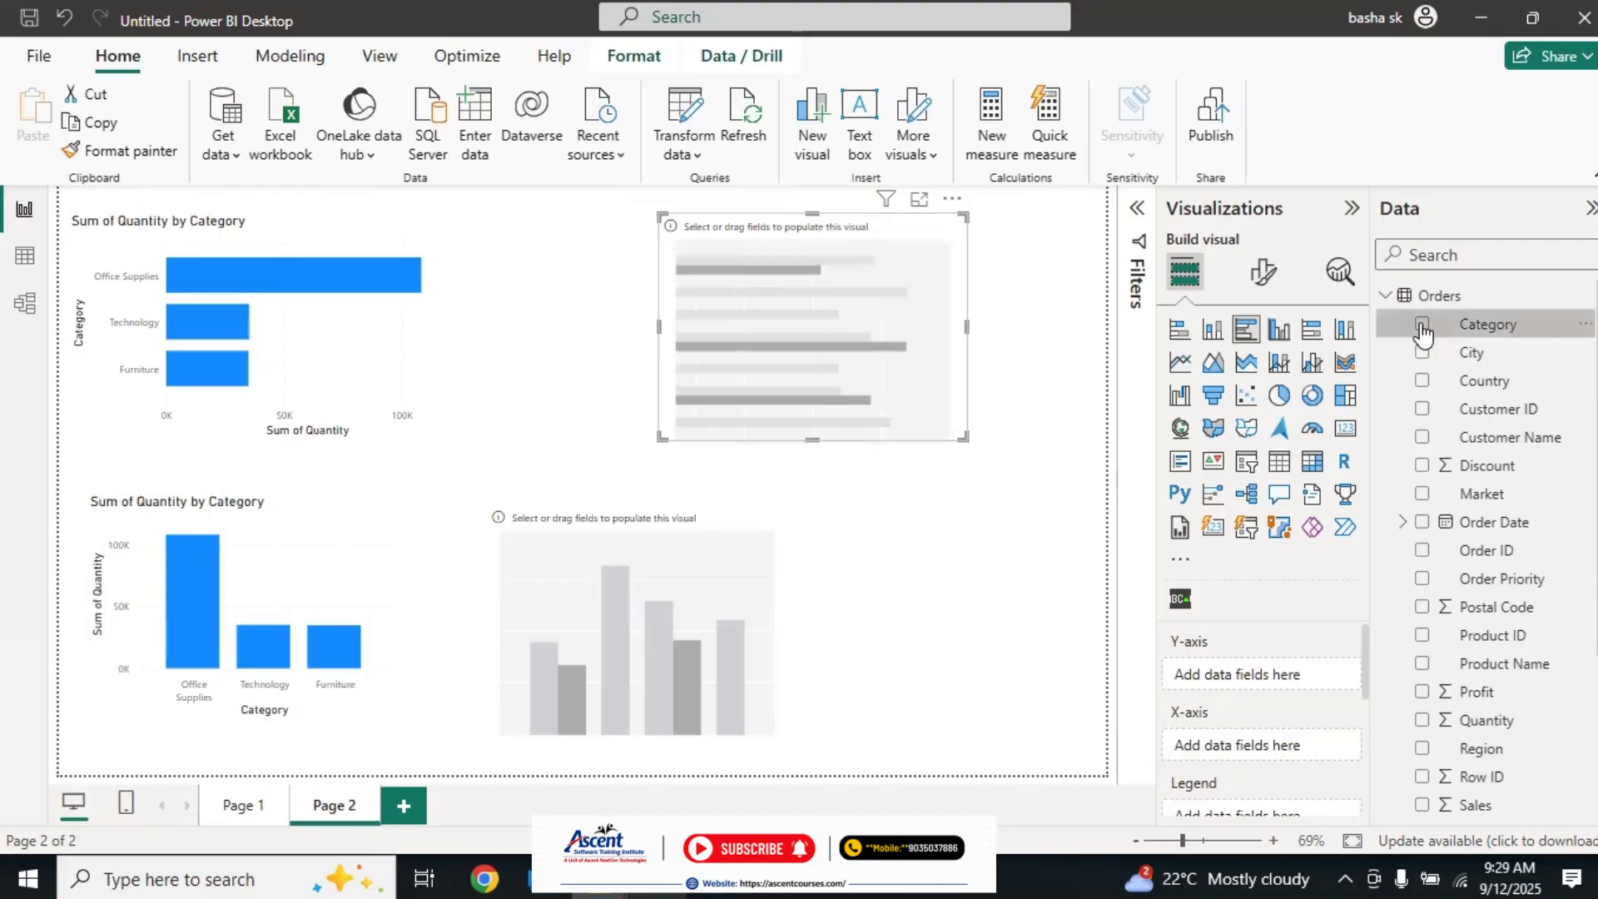
left_click_drag(1474, 323, 1362, 695)
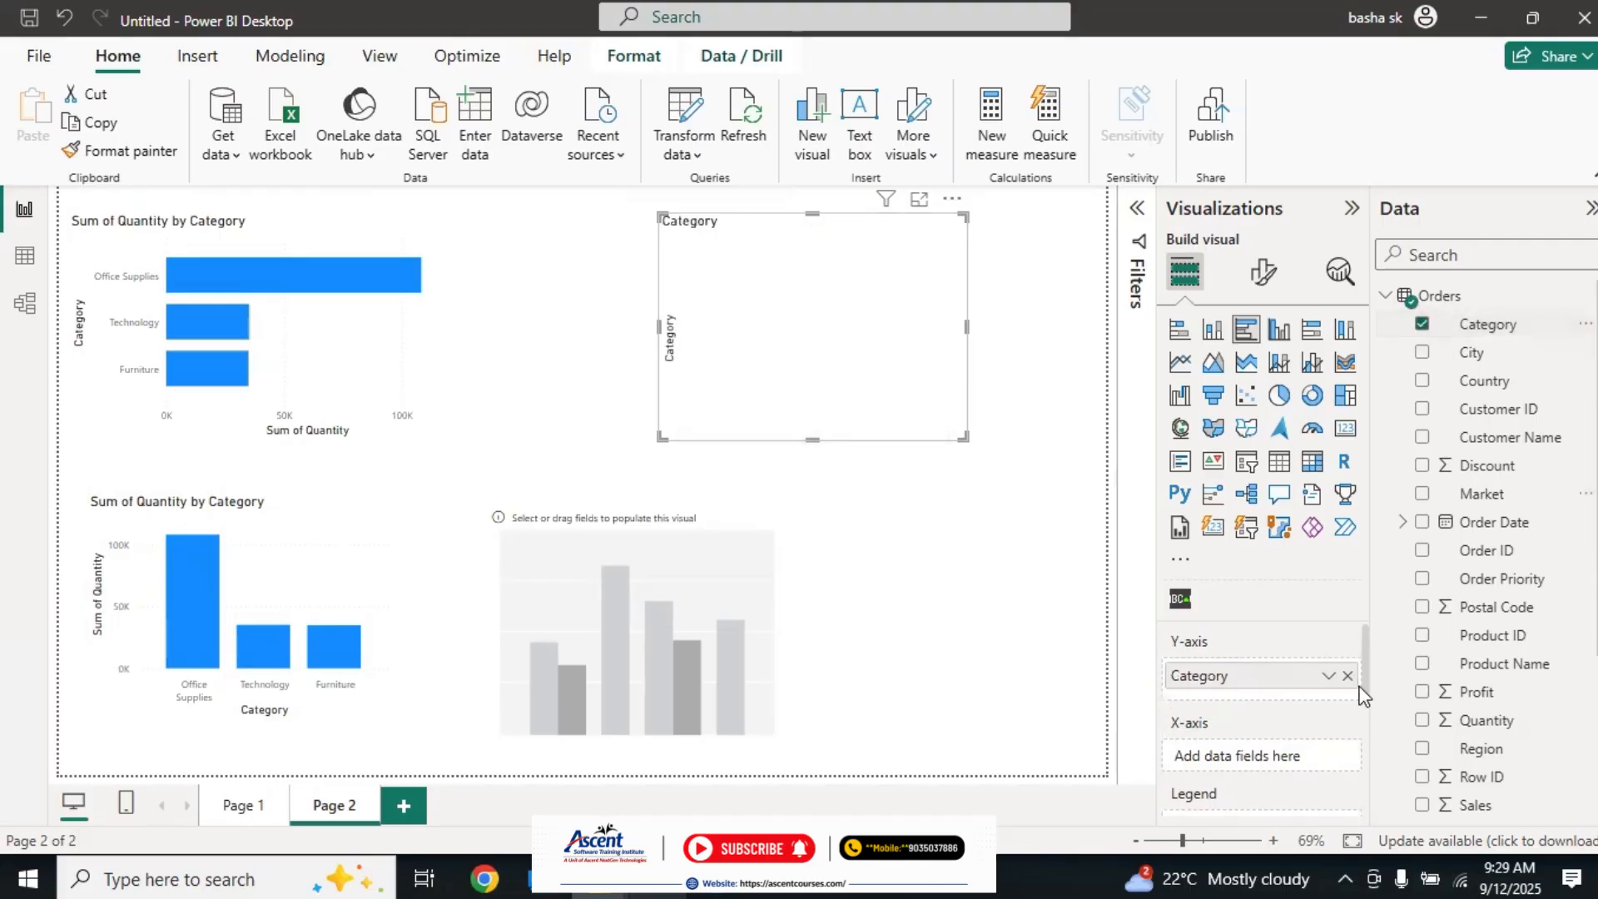
left_click(1423, 721)
Step: Move the clustered column chart beneath the clustered bar chart and fill it with Quantity by Category
left_click_drag(723, 625, 857, 622)
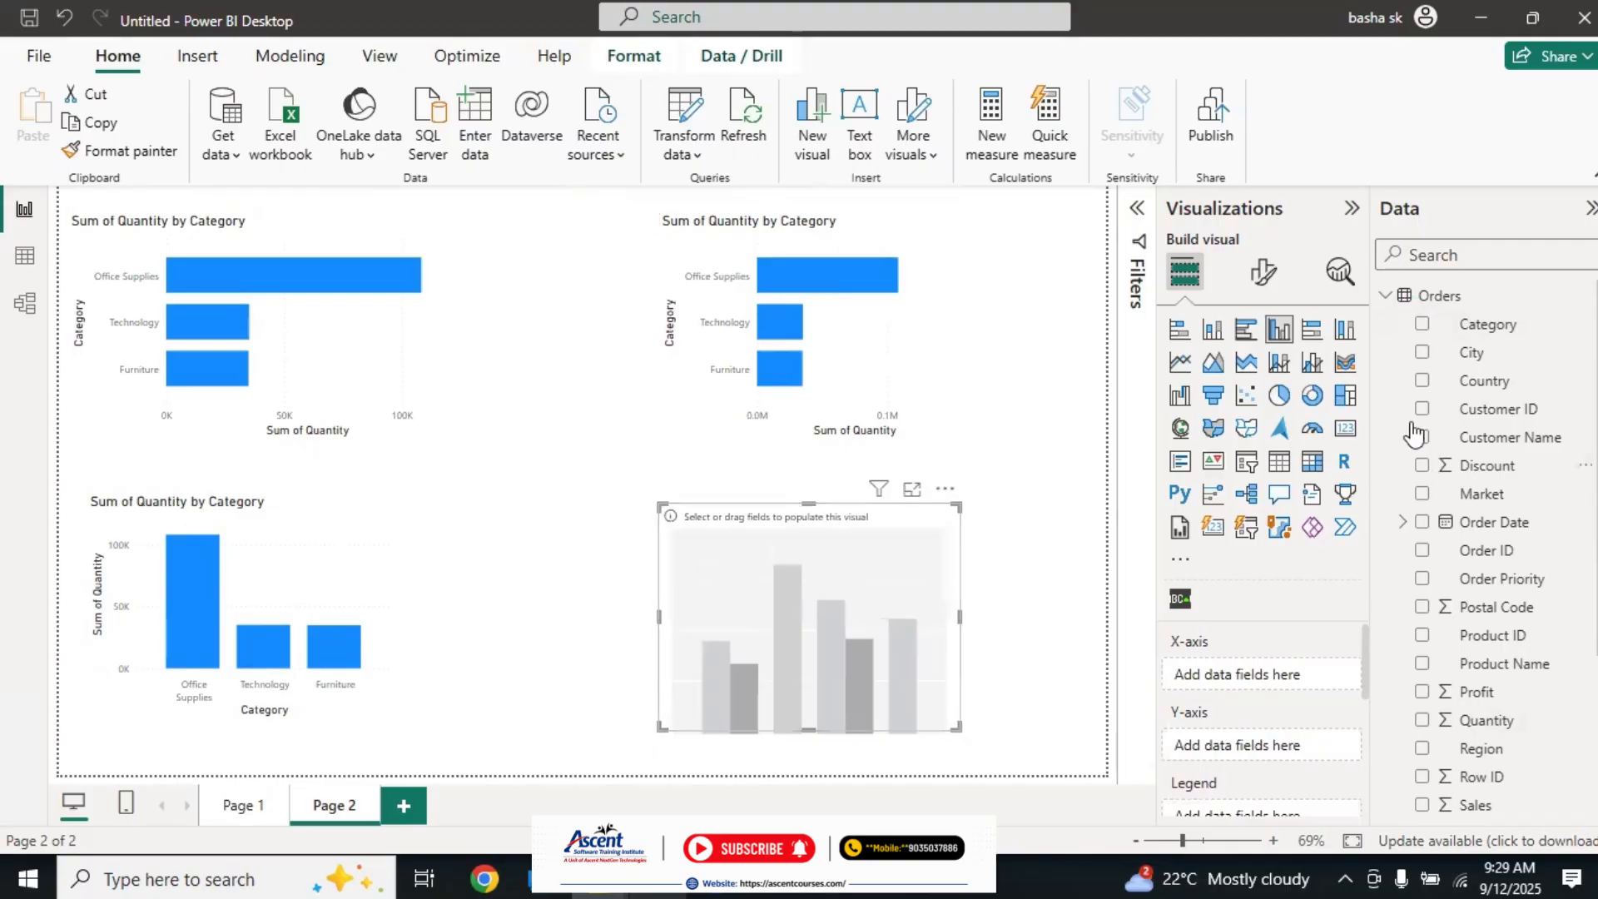
left_click(1422, 325)
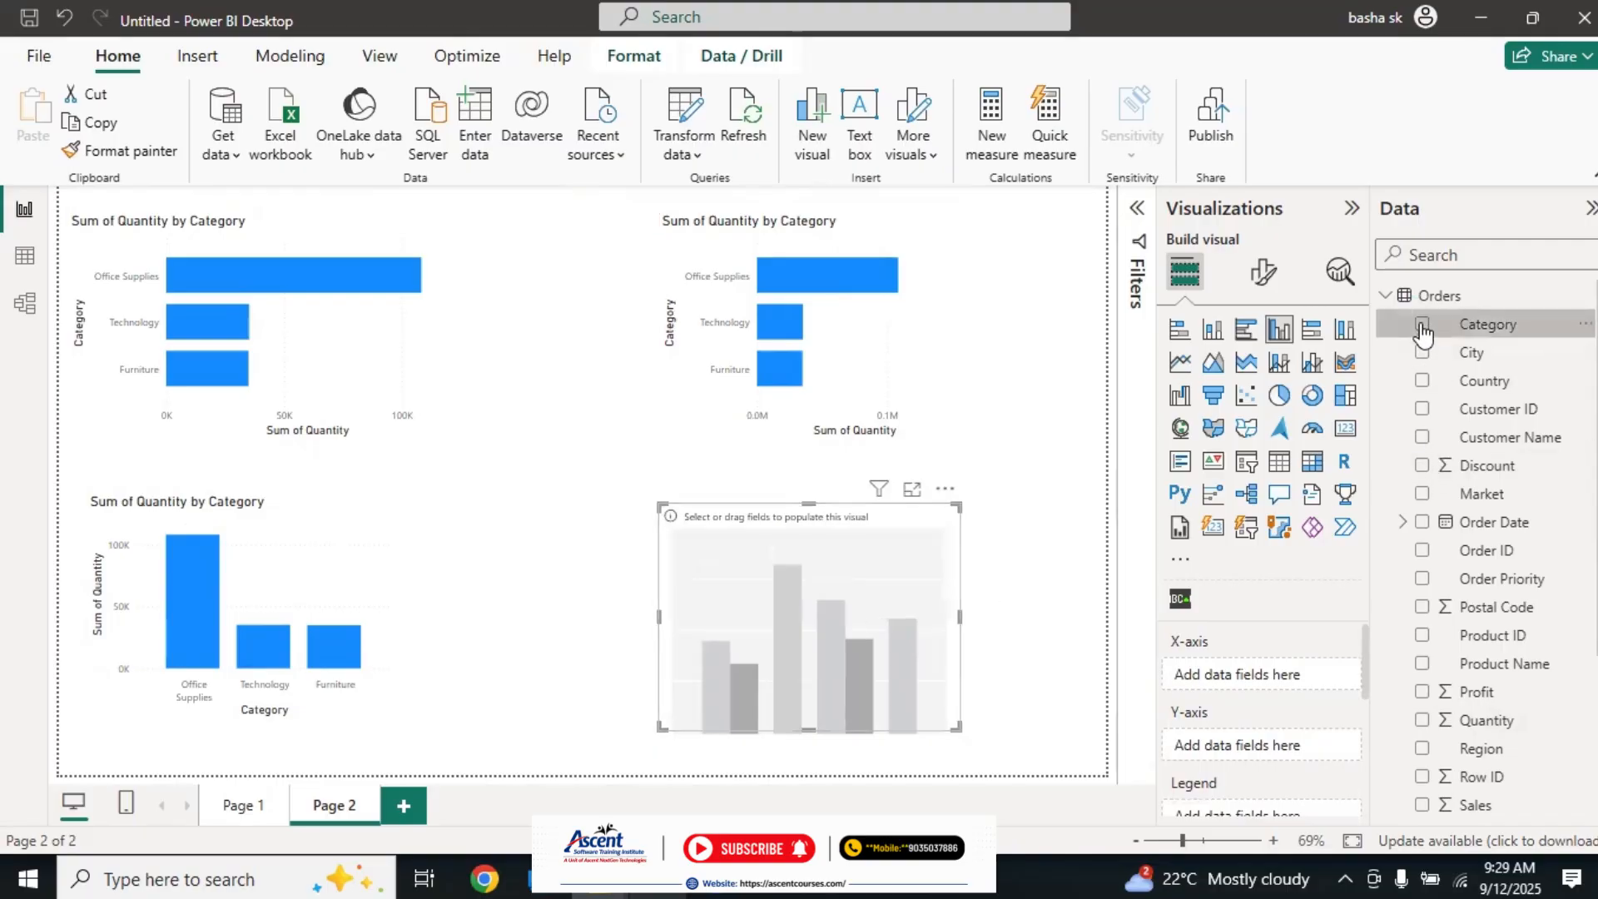
left_click(1425, 722)
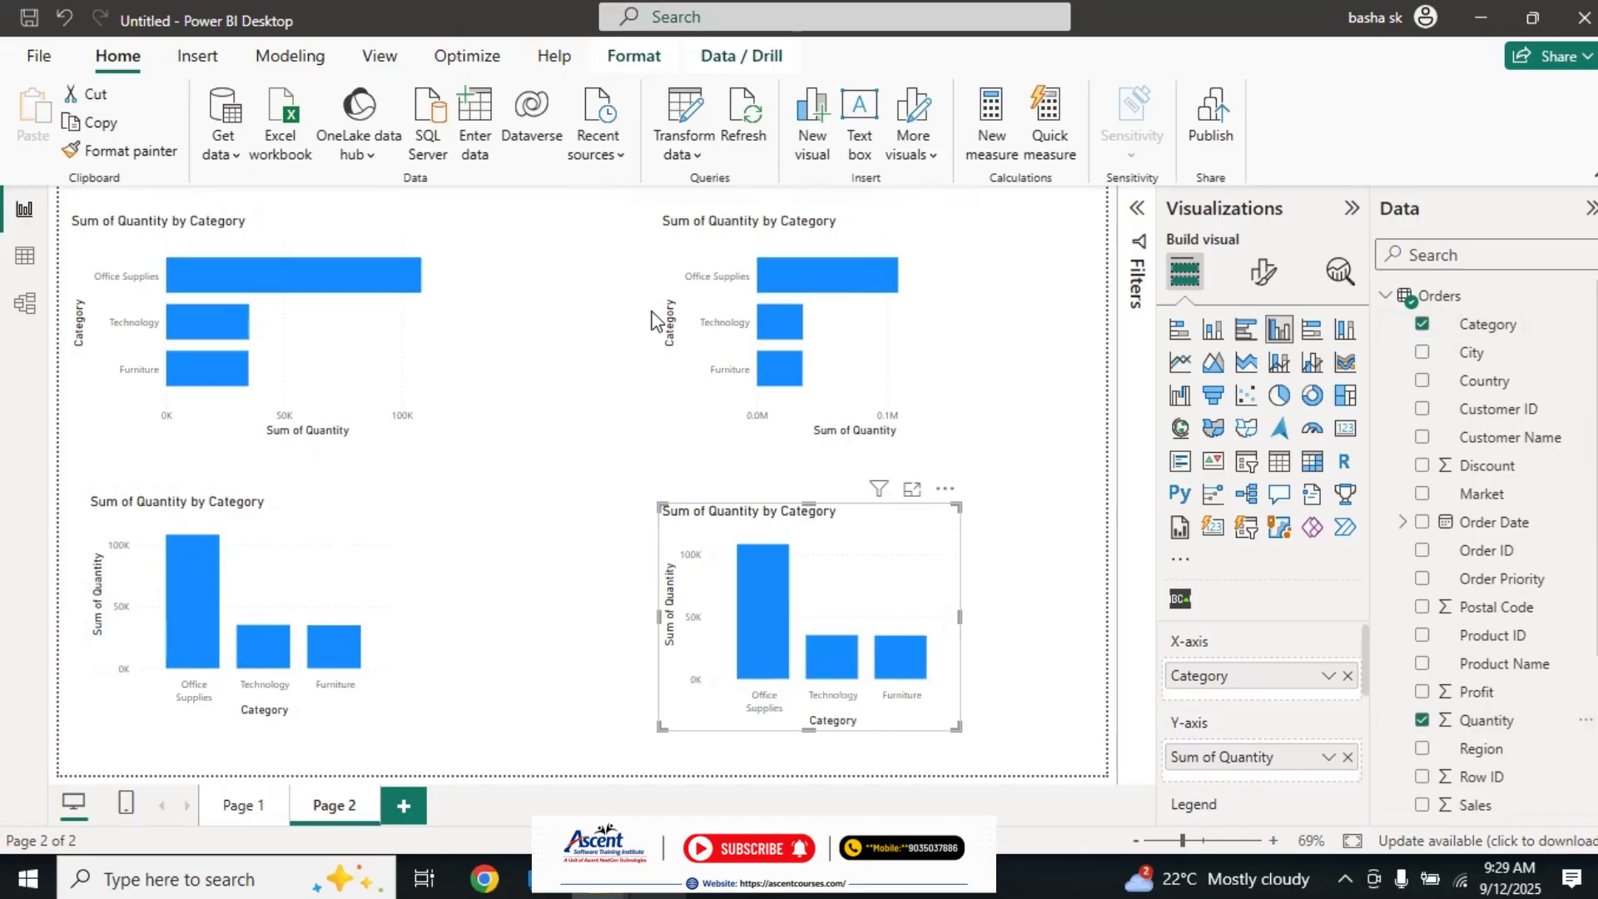
Step: Widen the clustered bar chart and the clustered column chart to the left so that their left edges align
left_click(791, 343)
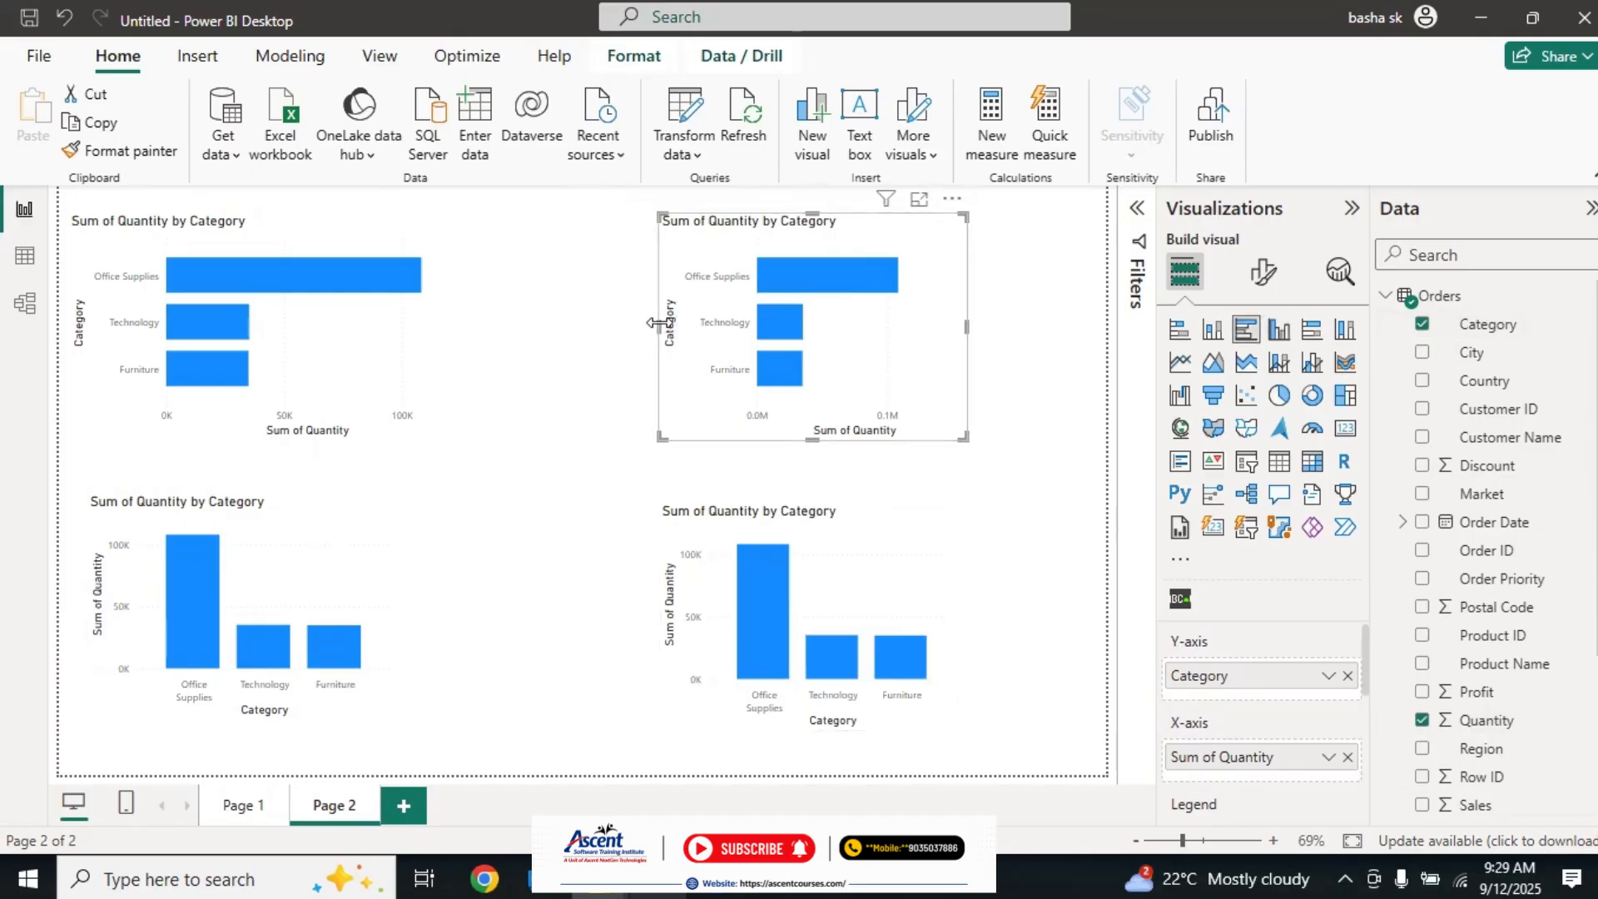
left_click_drag(657, 323, 601, 325)
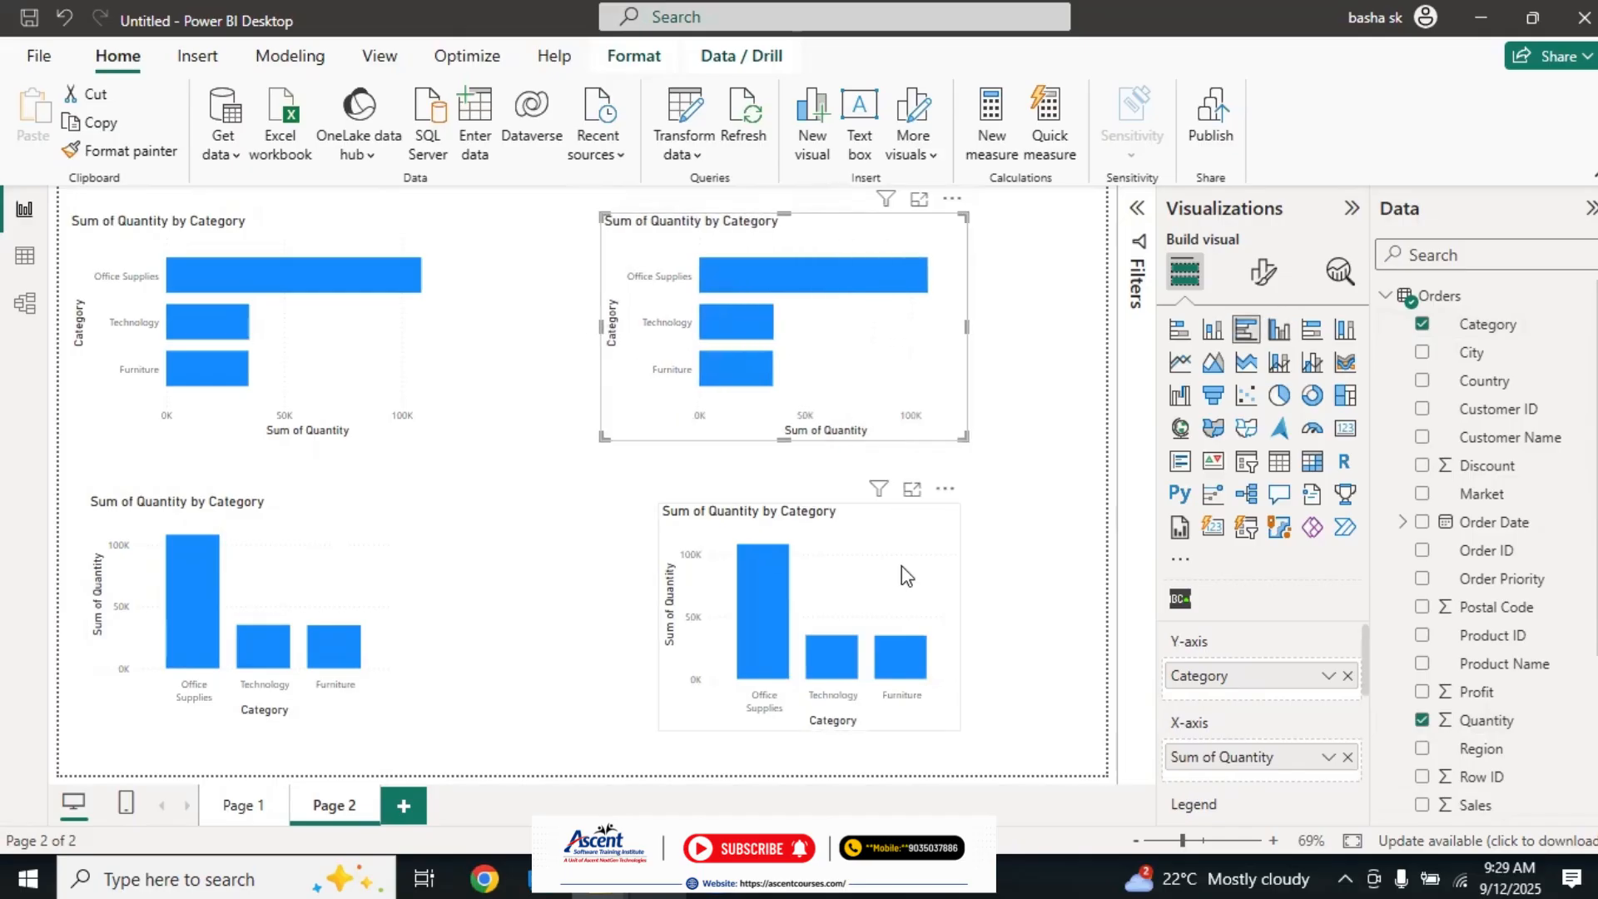
left_click(866, 601)
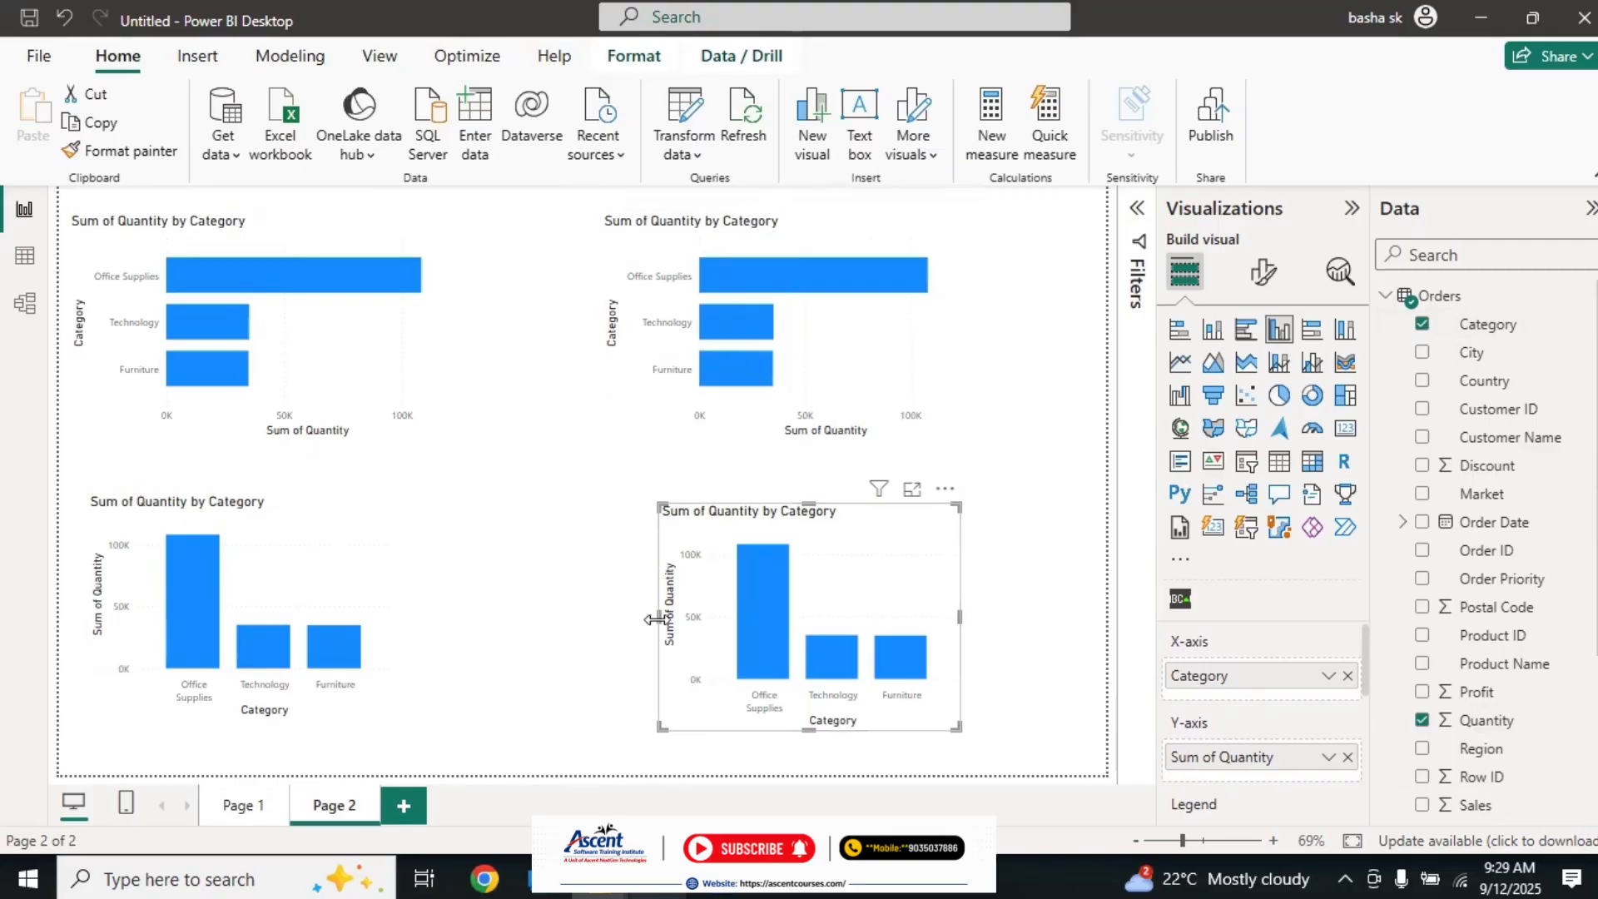
left_click_drag(656, 619, 601, 621)
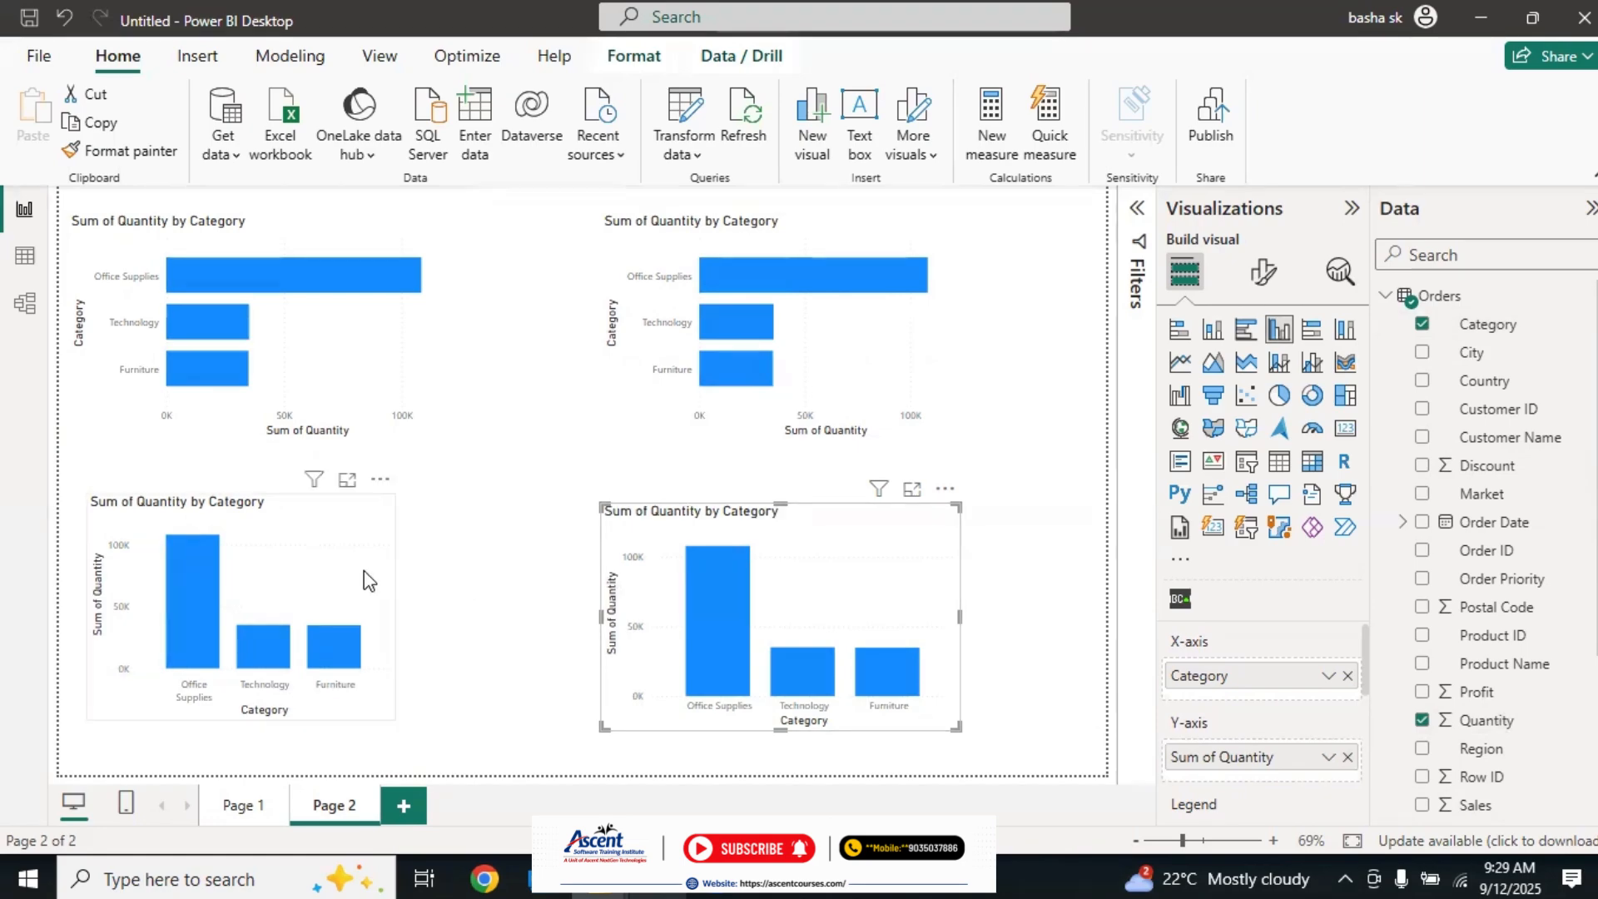
left_click(573, 601)
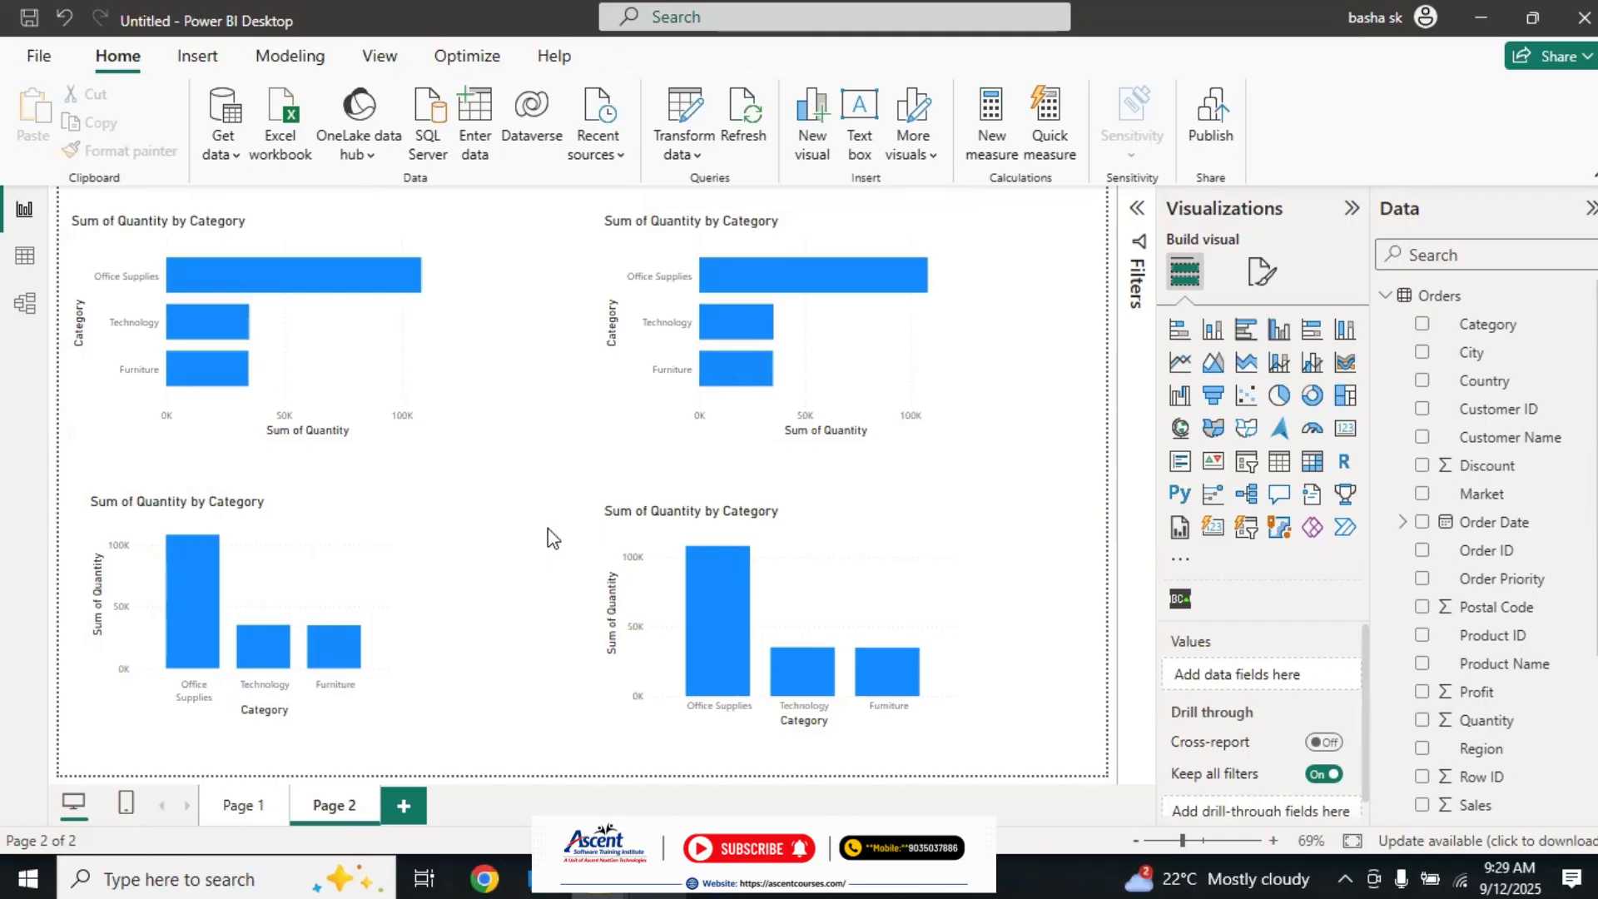
Step: Add Profit as a second value beside Quantity in the stacked bar and stacked column charts
left_click(360, 346)
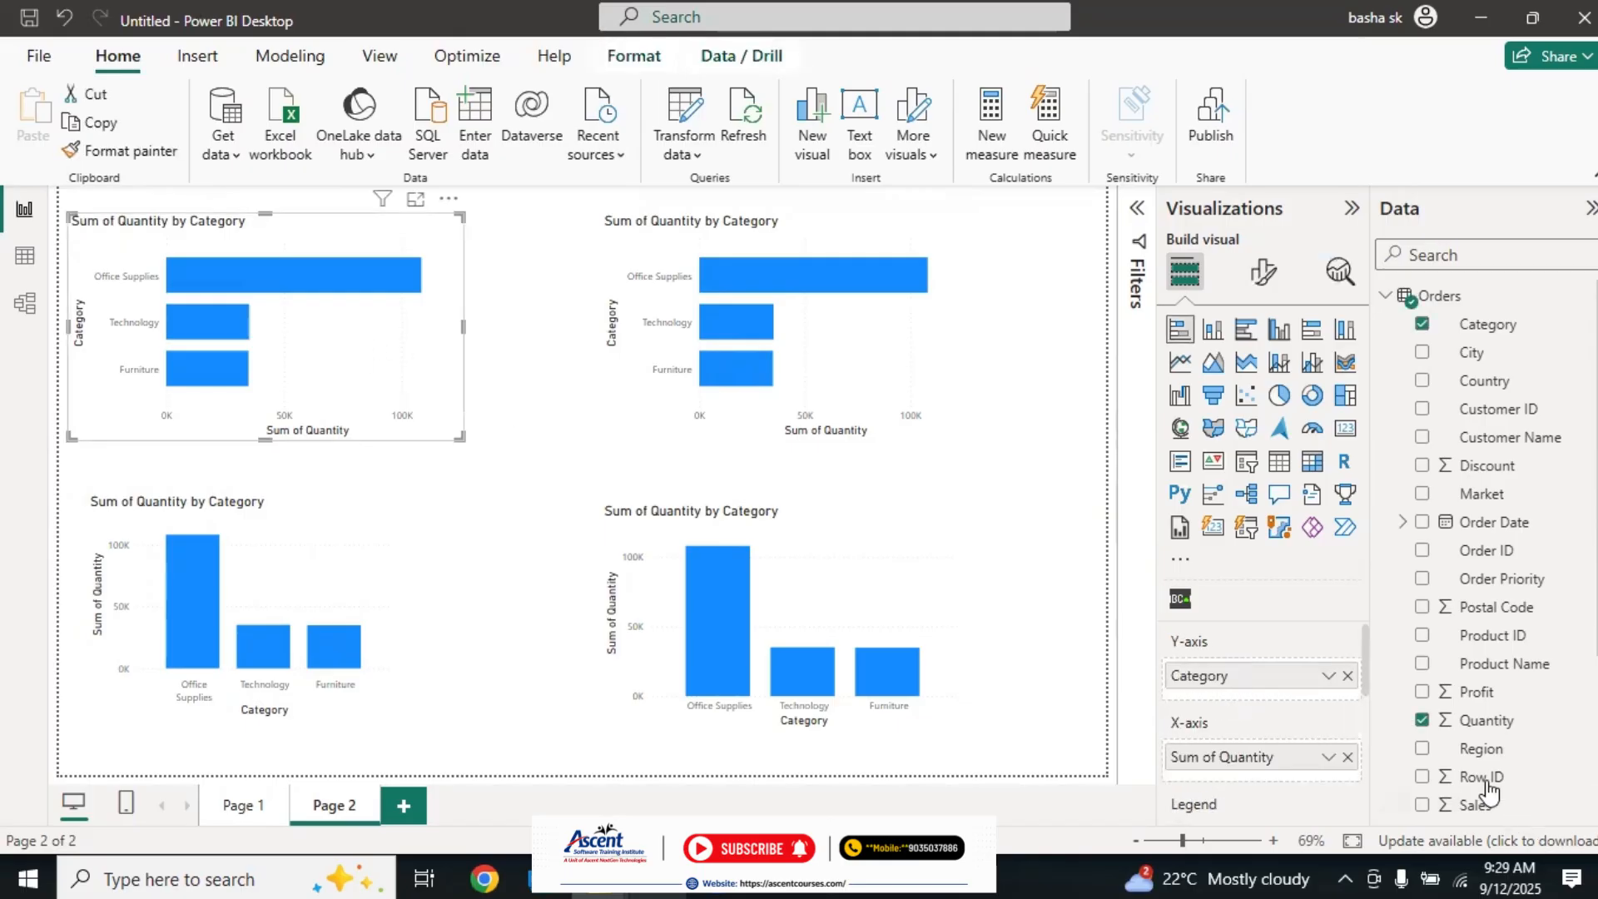
left_click_drag(1474, 692, 1238, 780)
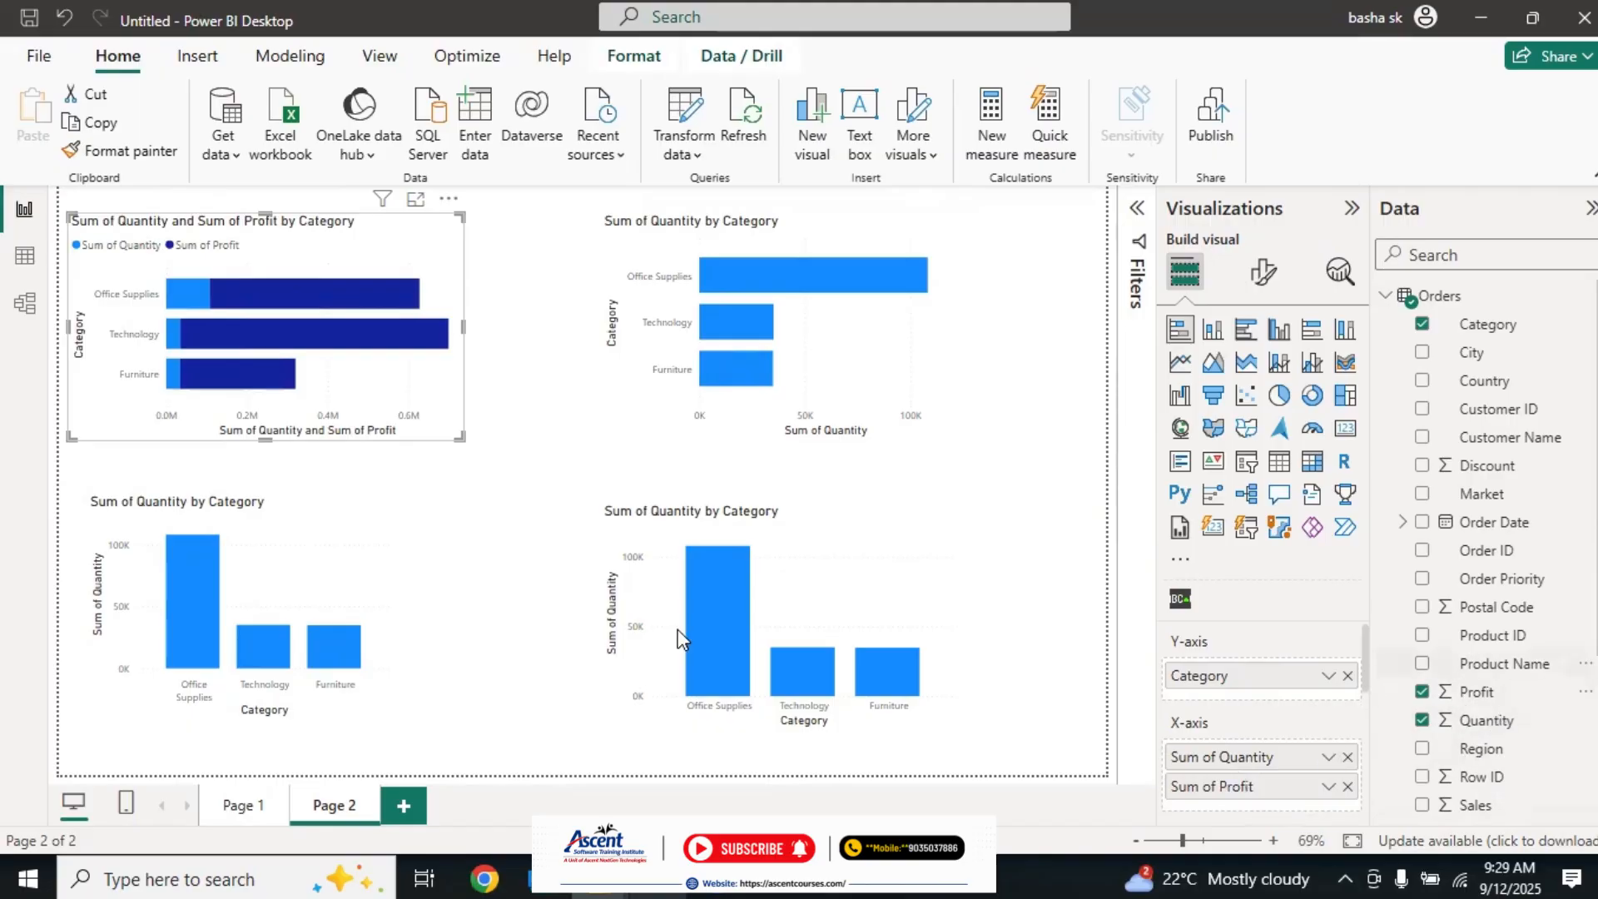
left_click(358, 561)
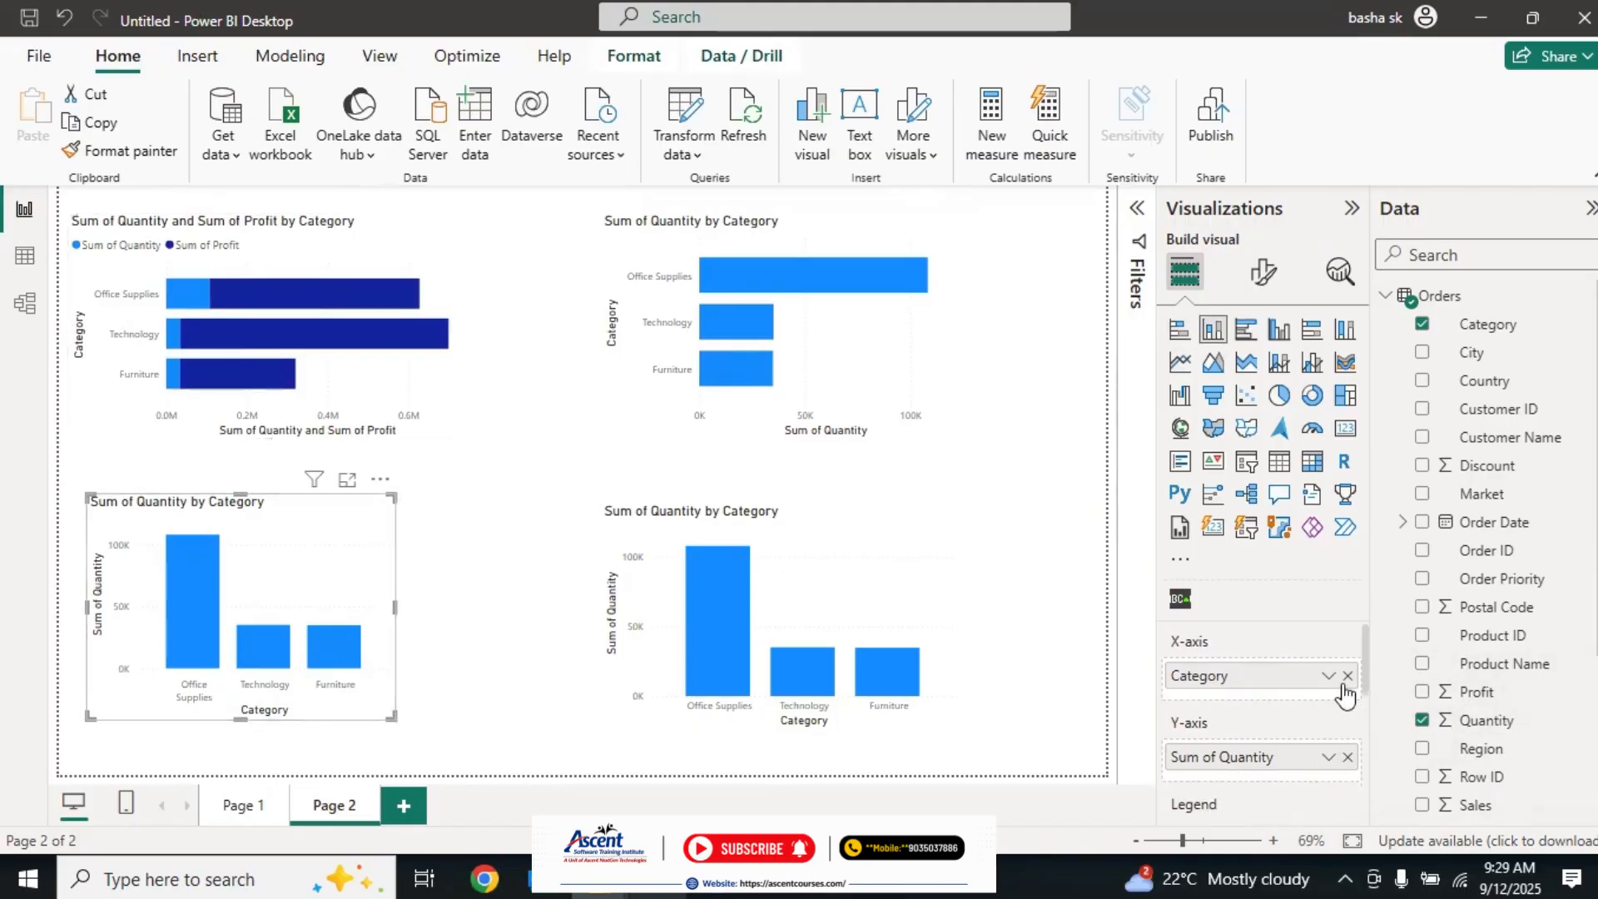
left_click_drag(1502, 701, 1255, 778)
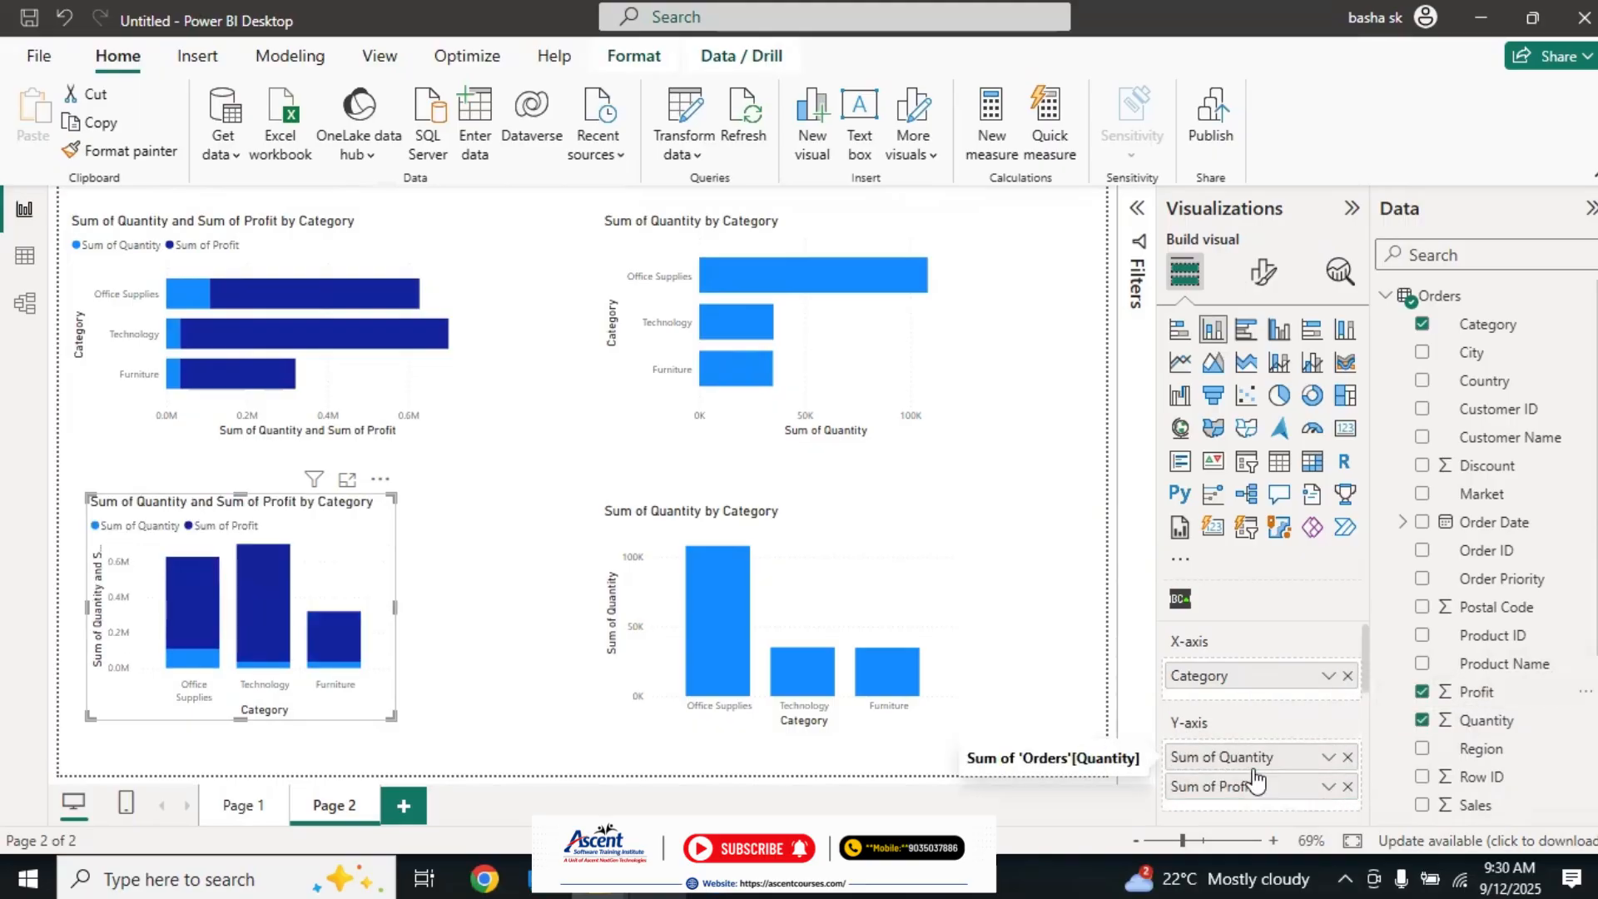
Step: Add Profit as a second value beside Quantity in the clustered bar and clustered column charts
left_click(872, 332)
left_click_drag(1494, 692, 1234, 774)
left_click(911, 580)
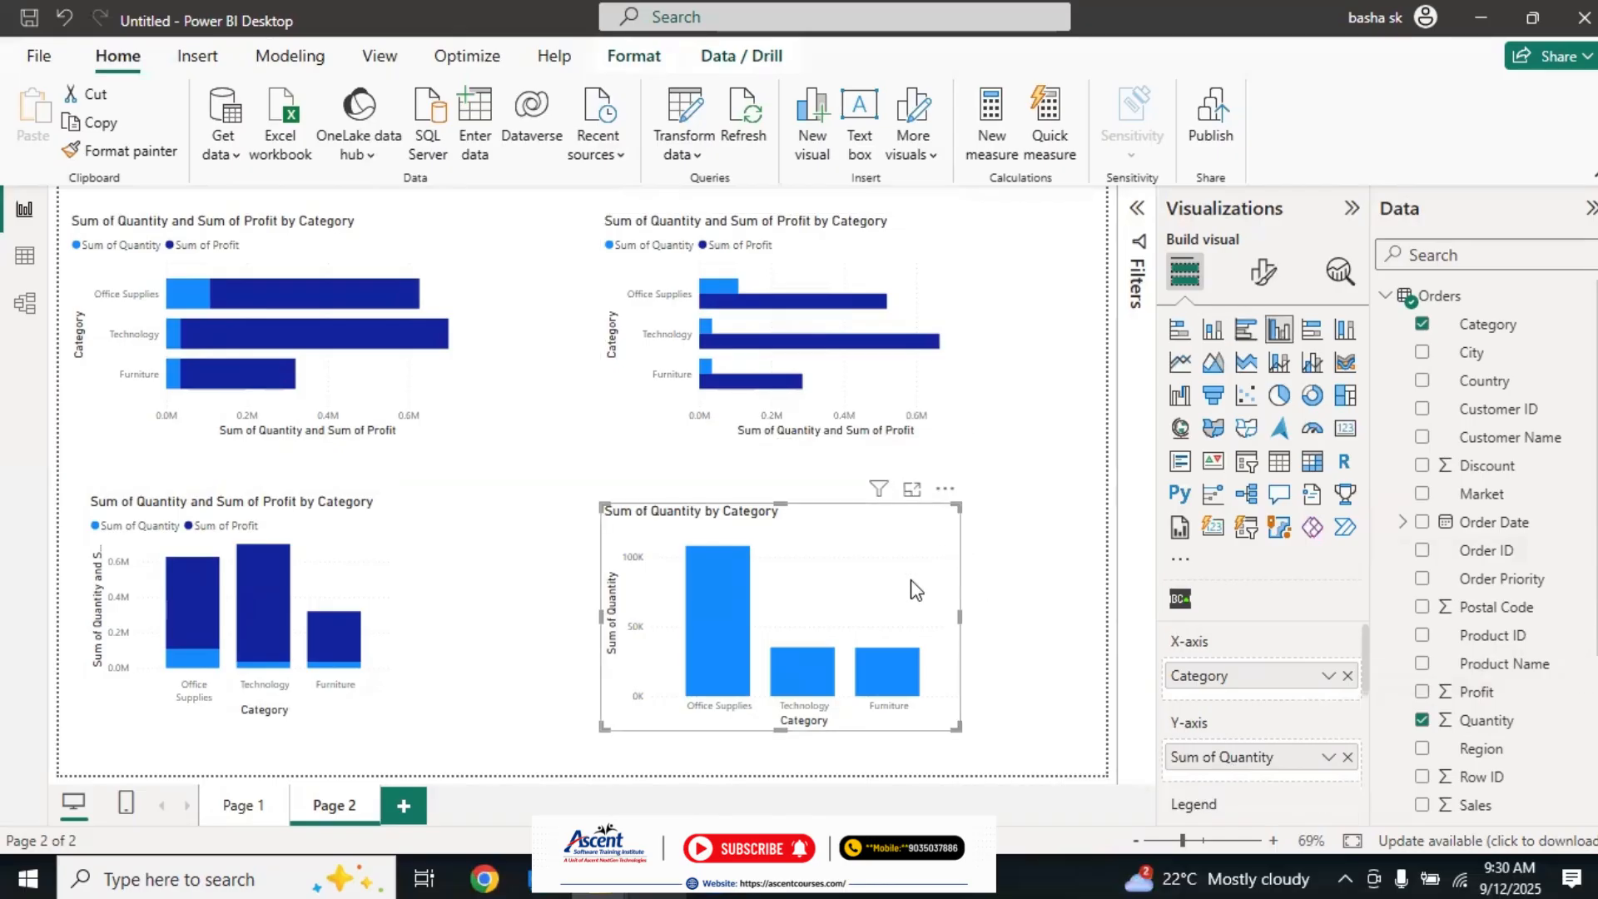
left_click_drag(1476, 692, 1224, 787)
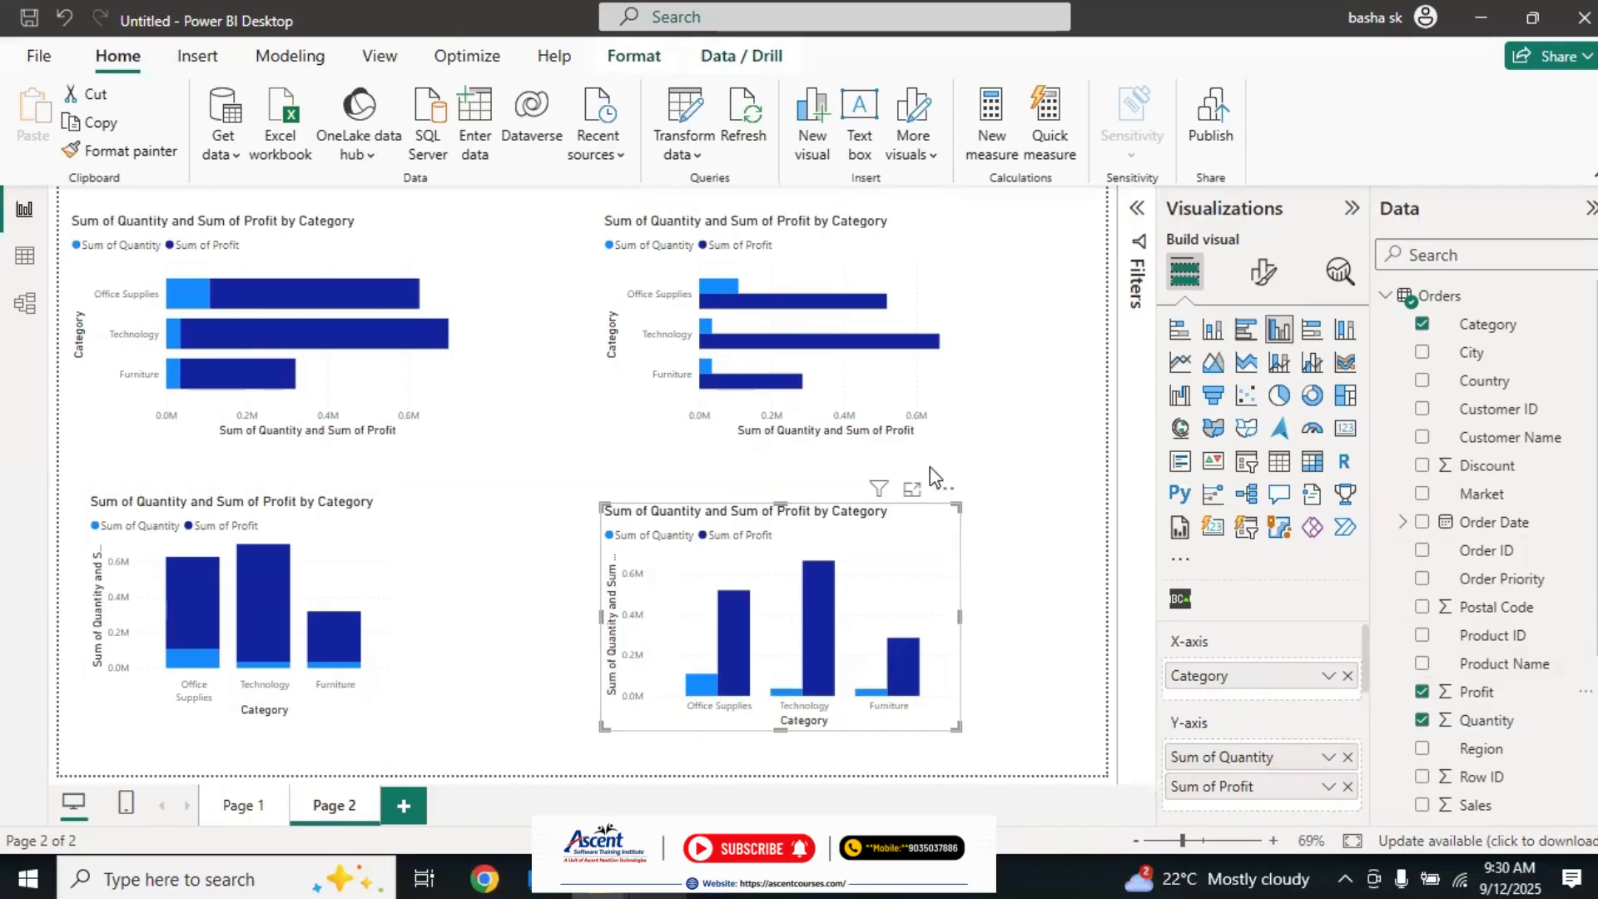
left_click(539, 454)
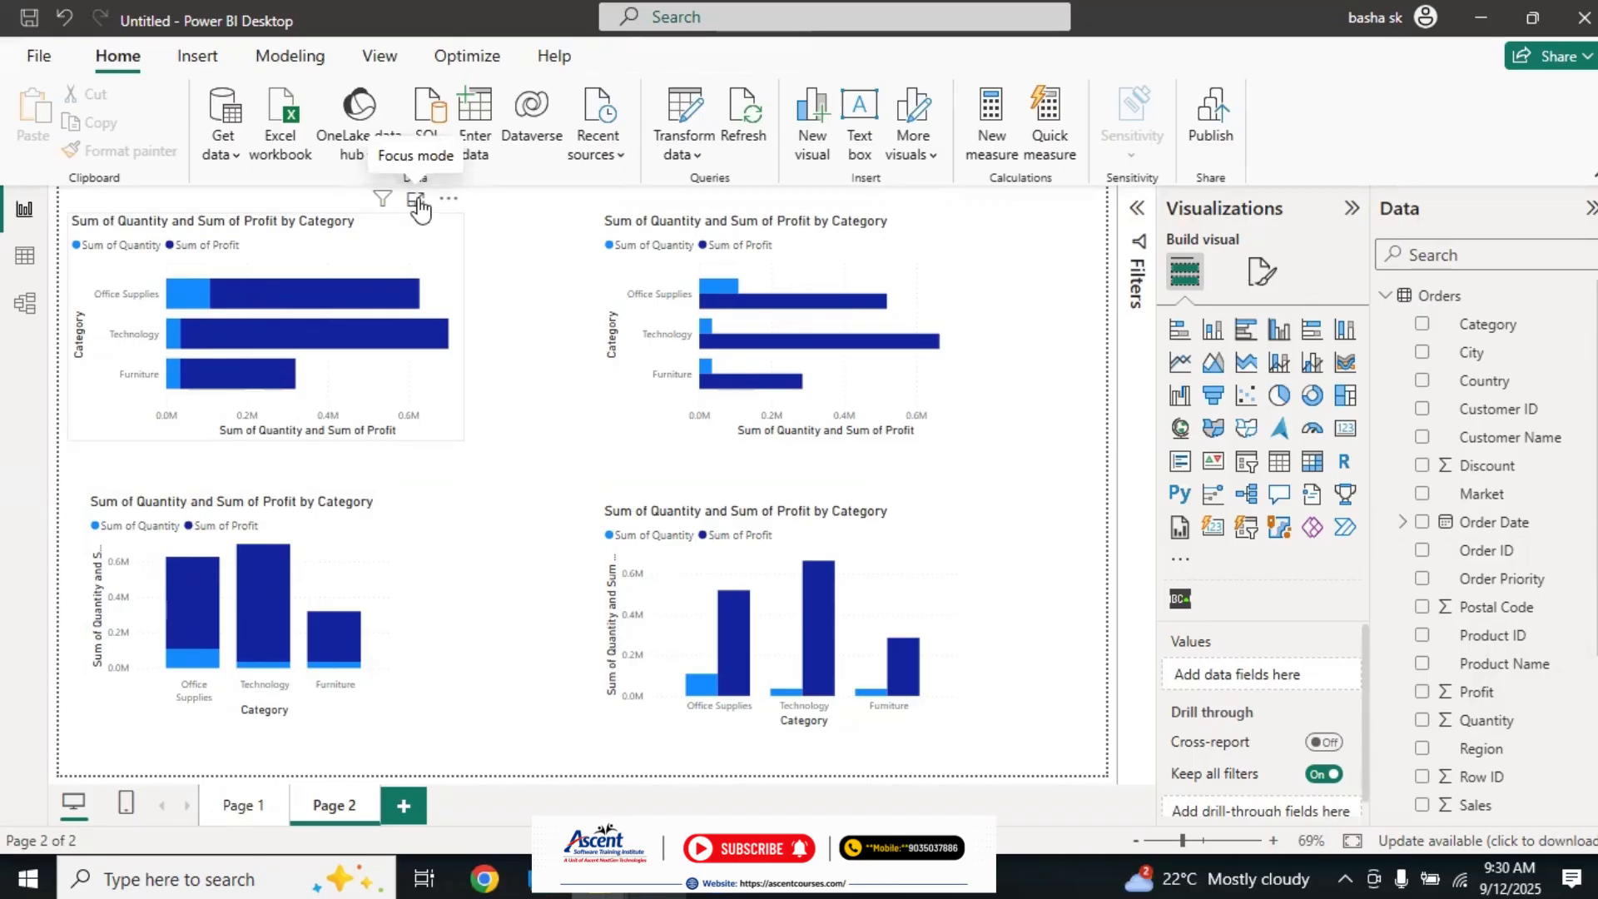
Step: Examine the Office Supplies quantity and profit segments of the stacked bar chart in focus mode, then return to the report
left_click(418, 200)
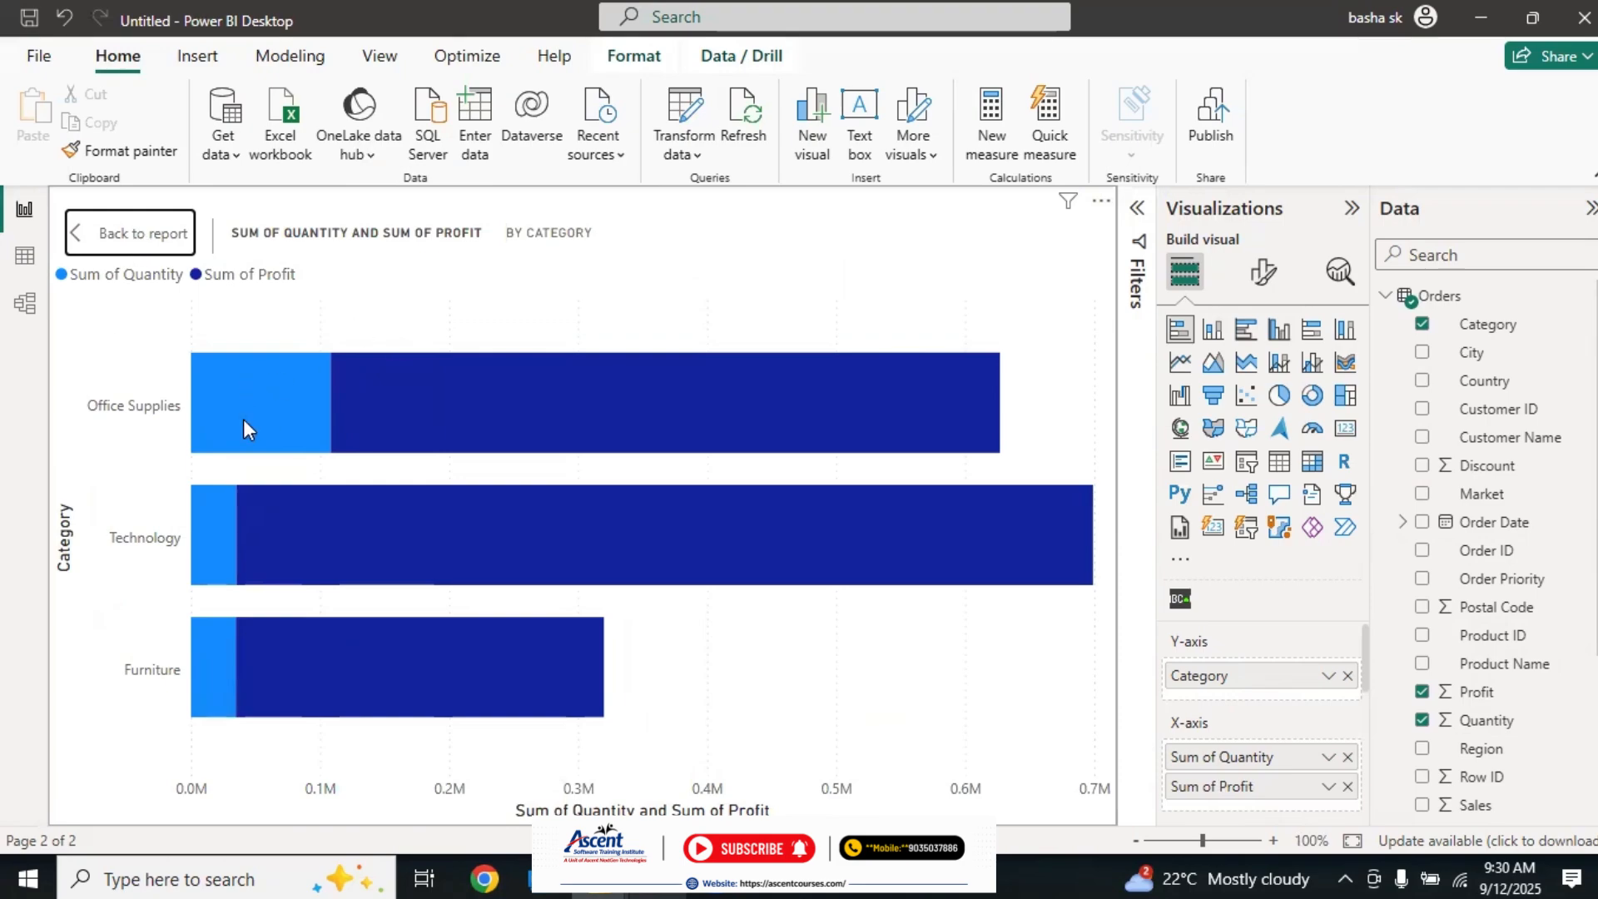
mouse_move(277, 399)
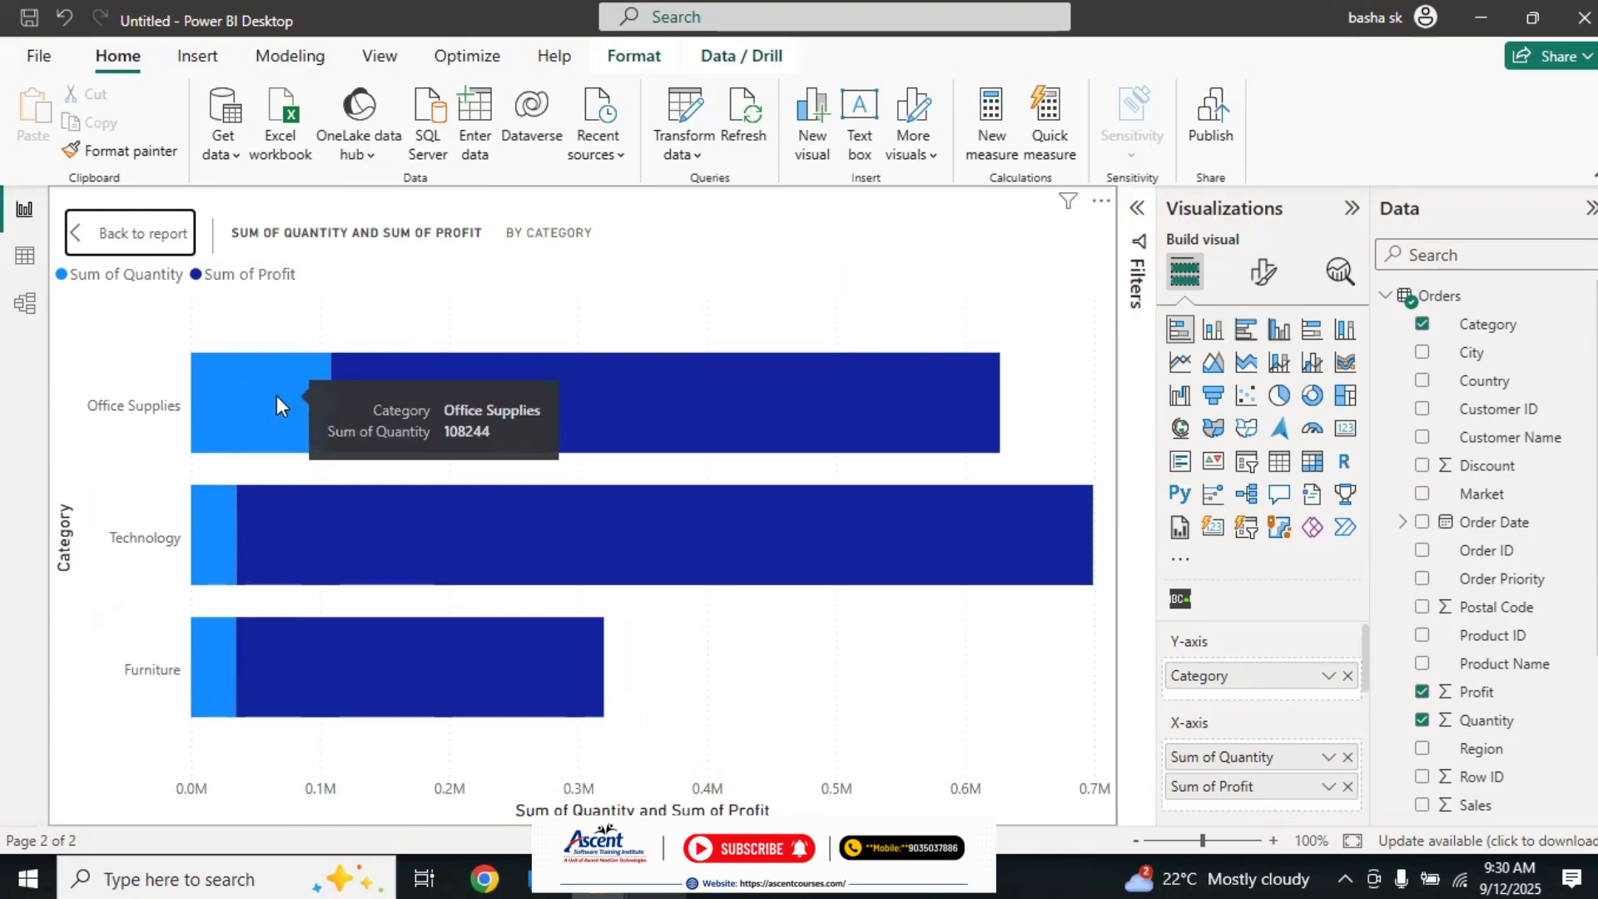
mouse_move(417, 394)
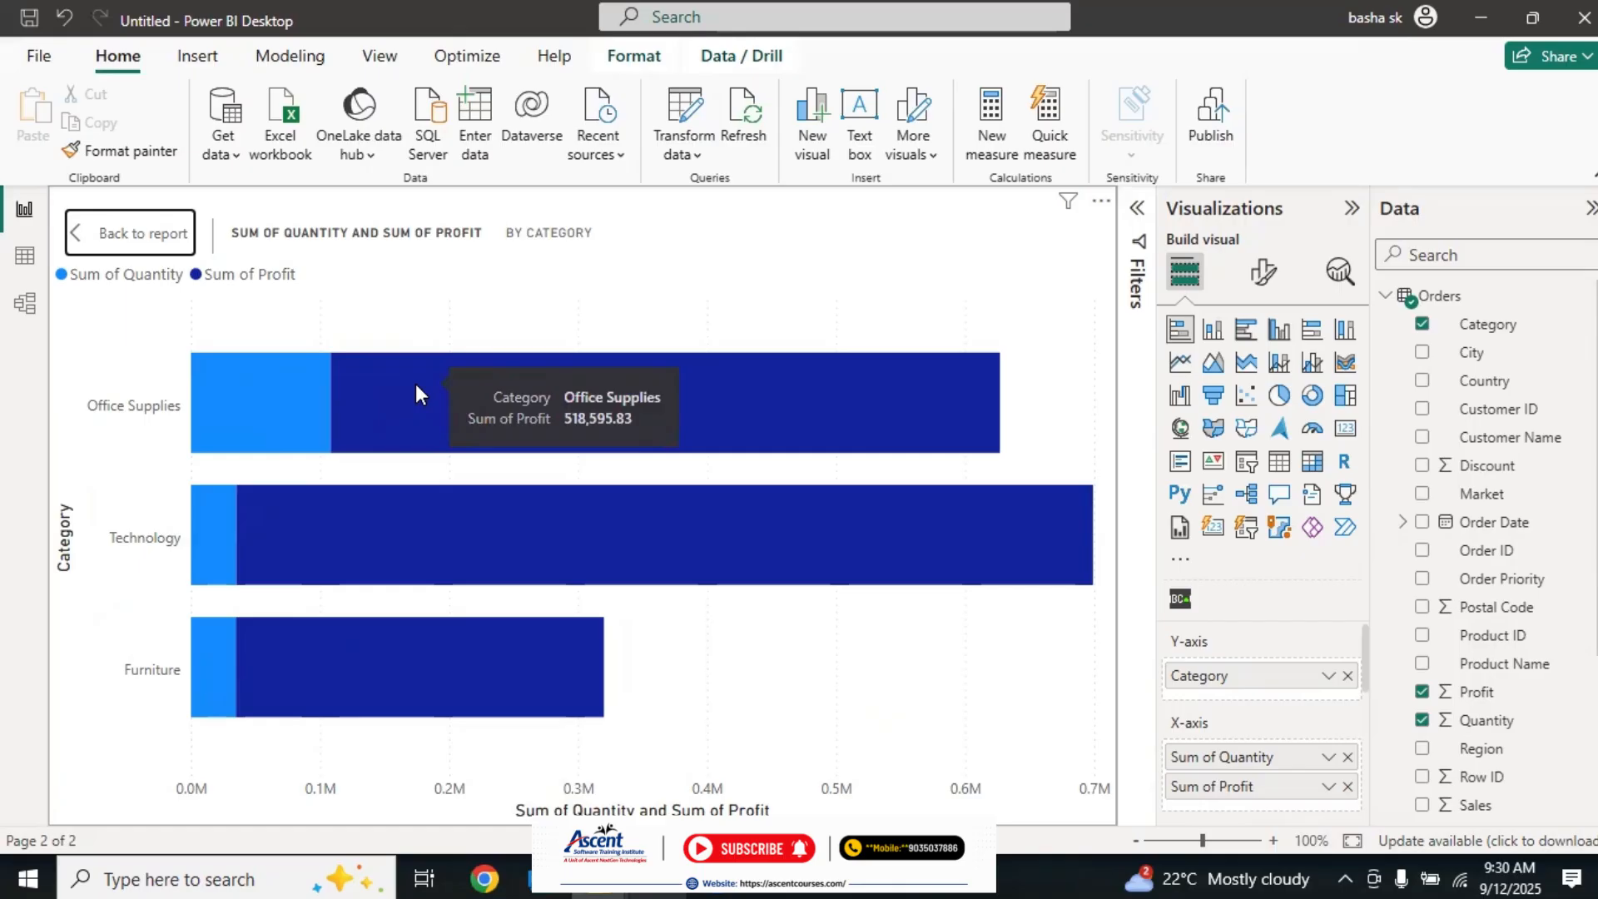
mouse_move(202, 400)
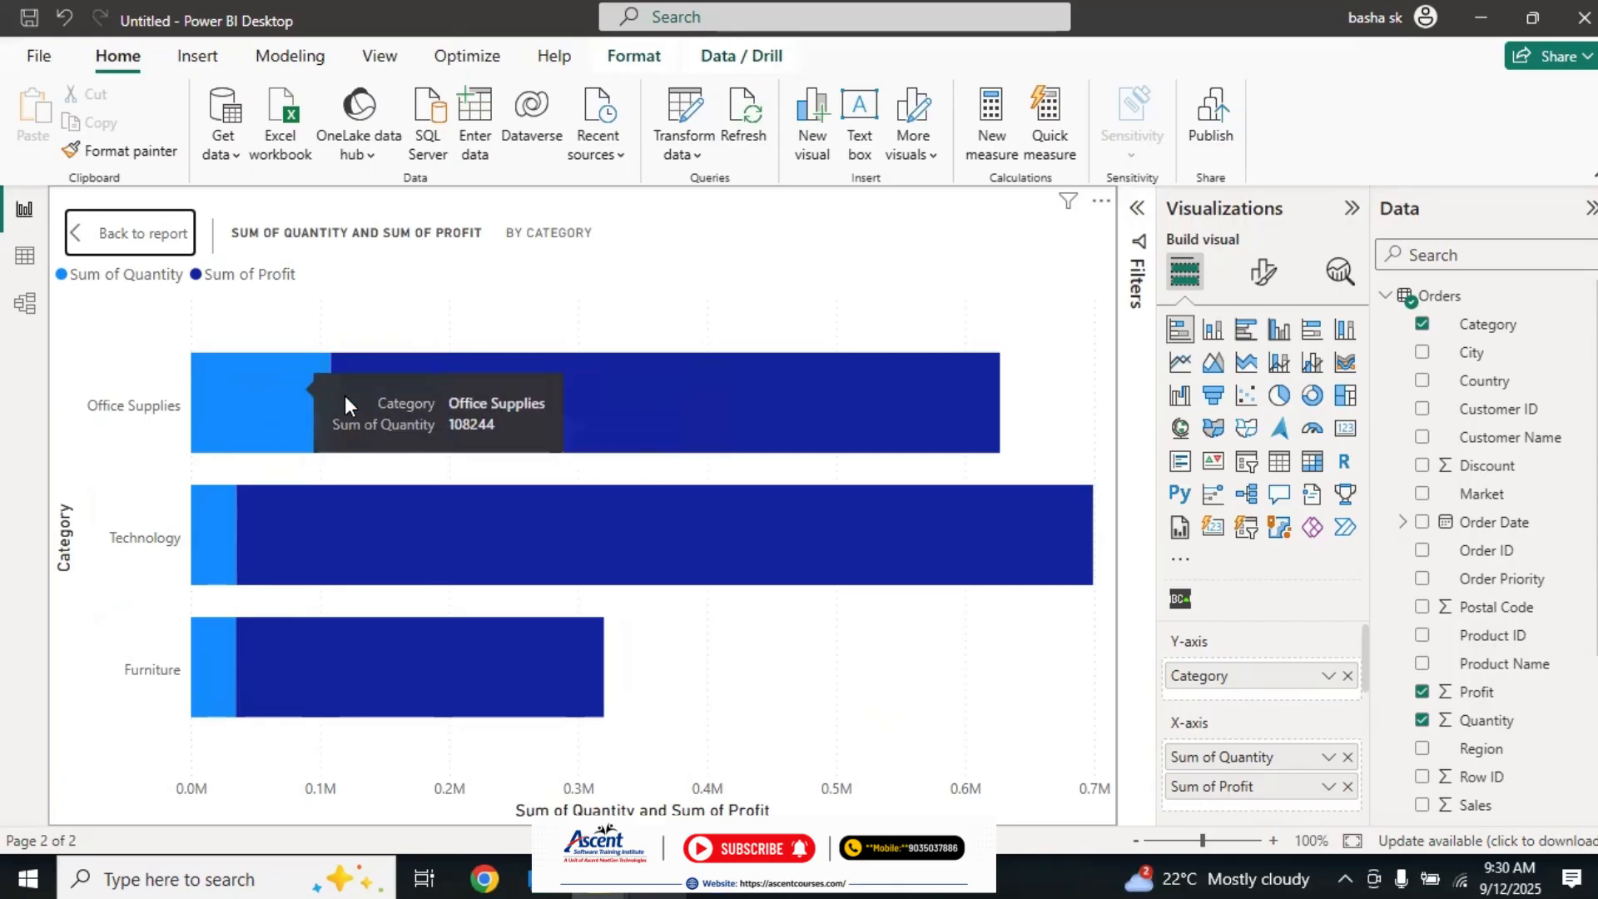
mouse_move(356, 402)
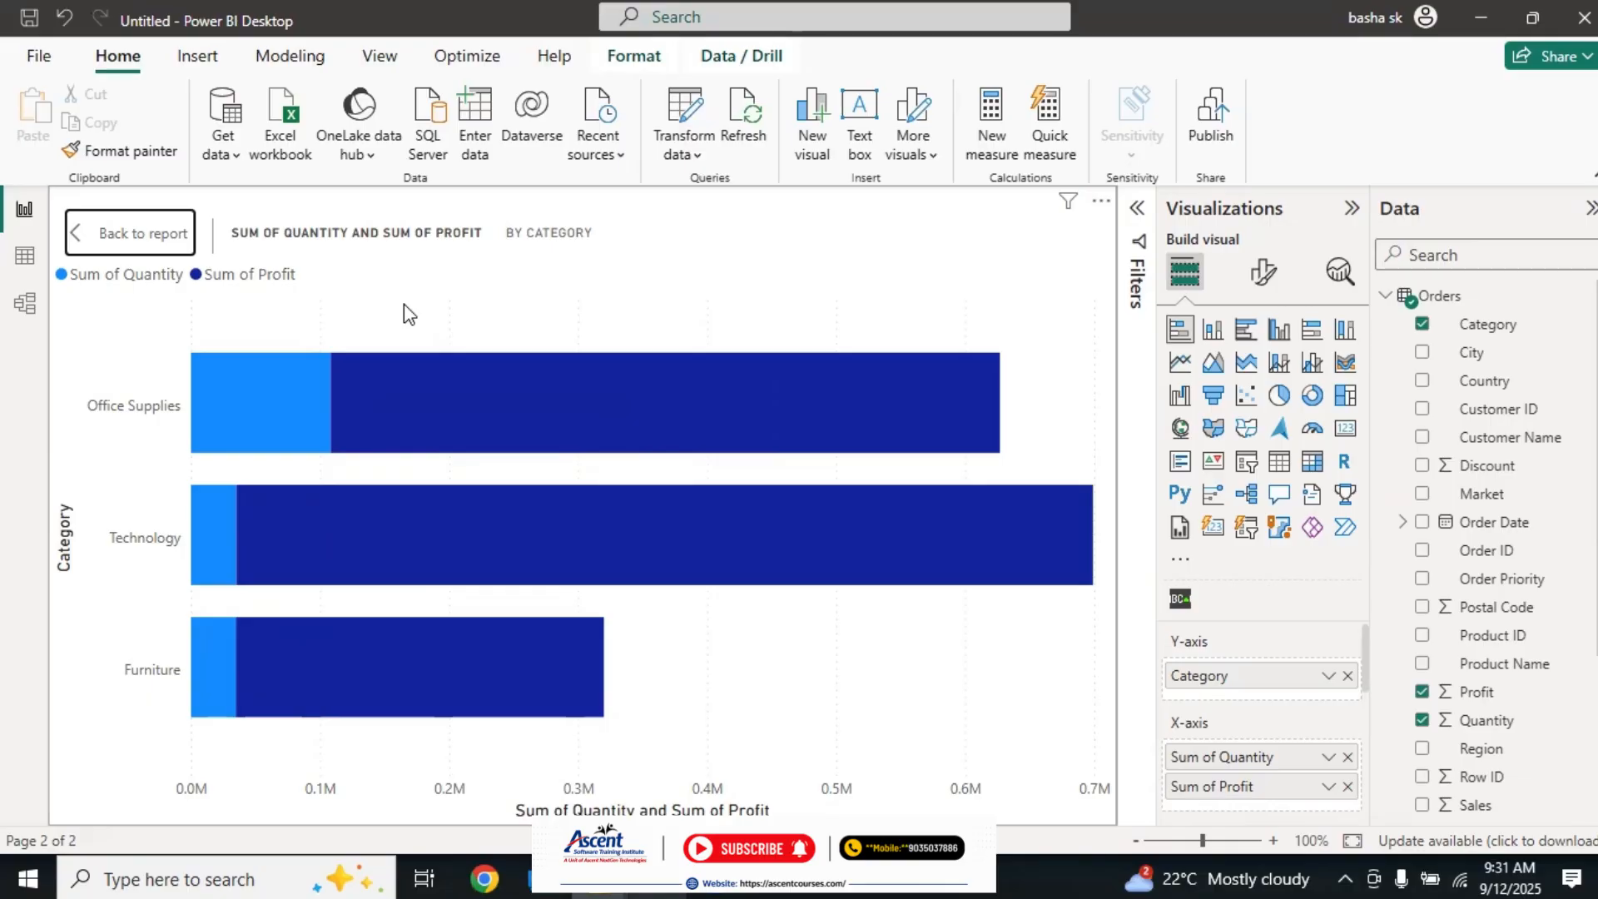
left_click(142, 250)
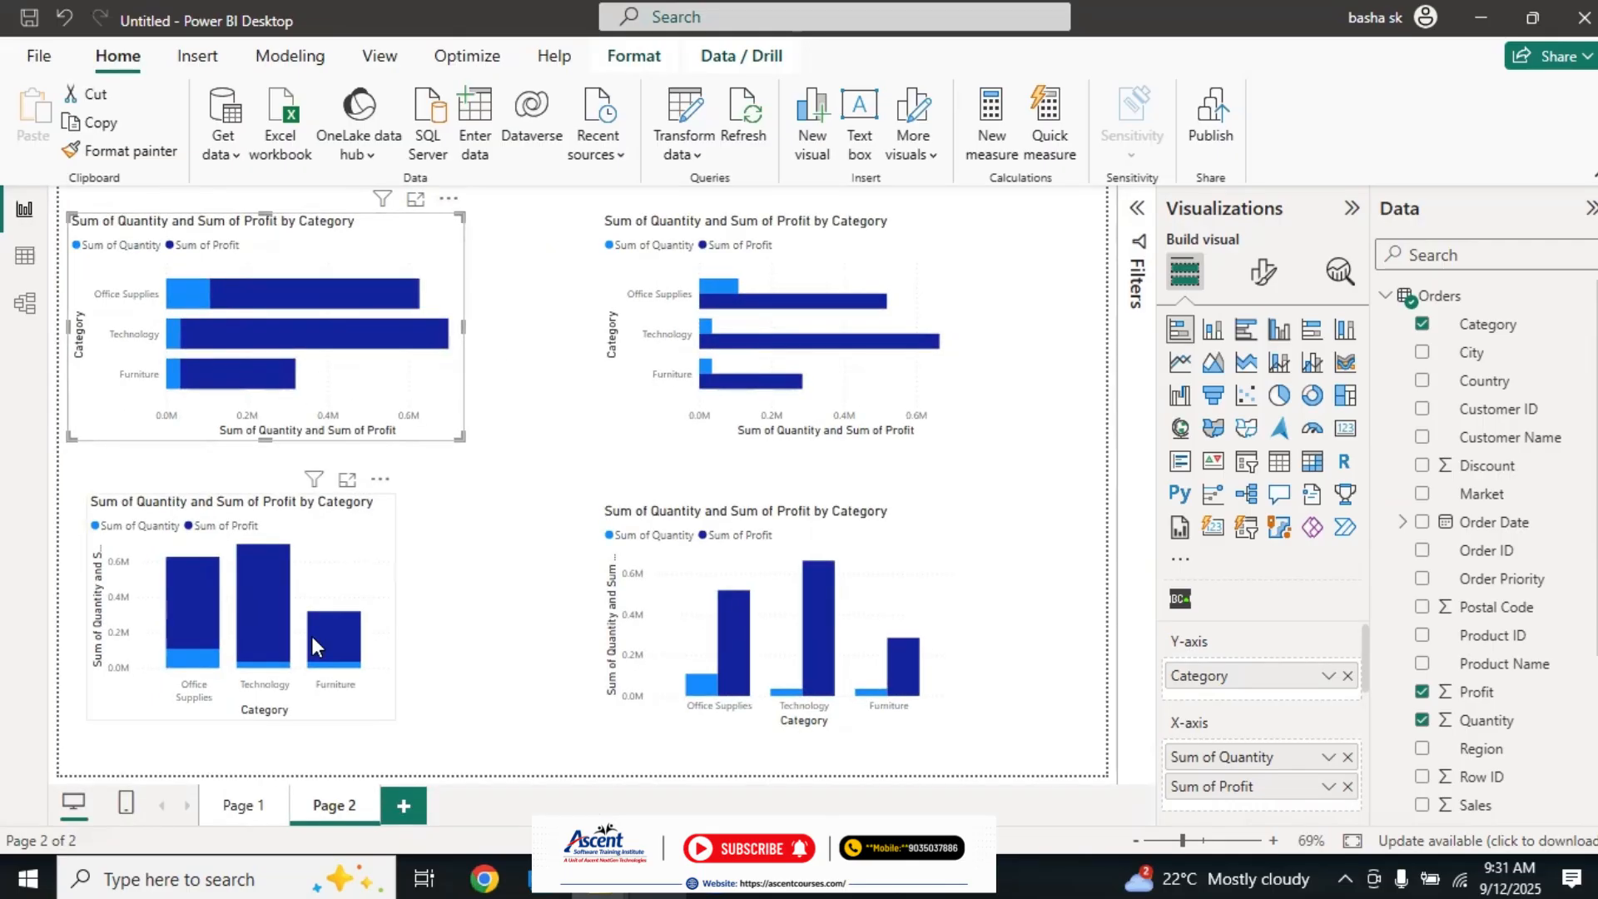
Step: Examine the separate Quantity and Profit bars of the clustered bar chart and the clustered column chart in focus mode, returning to the report each time
left_click(331, 537)
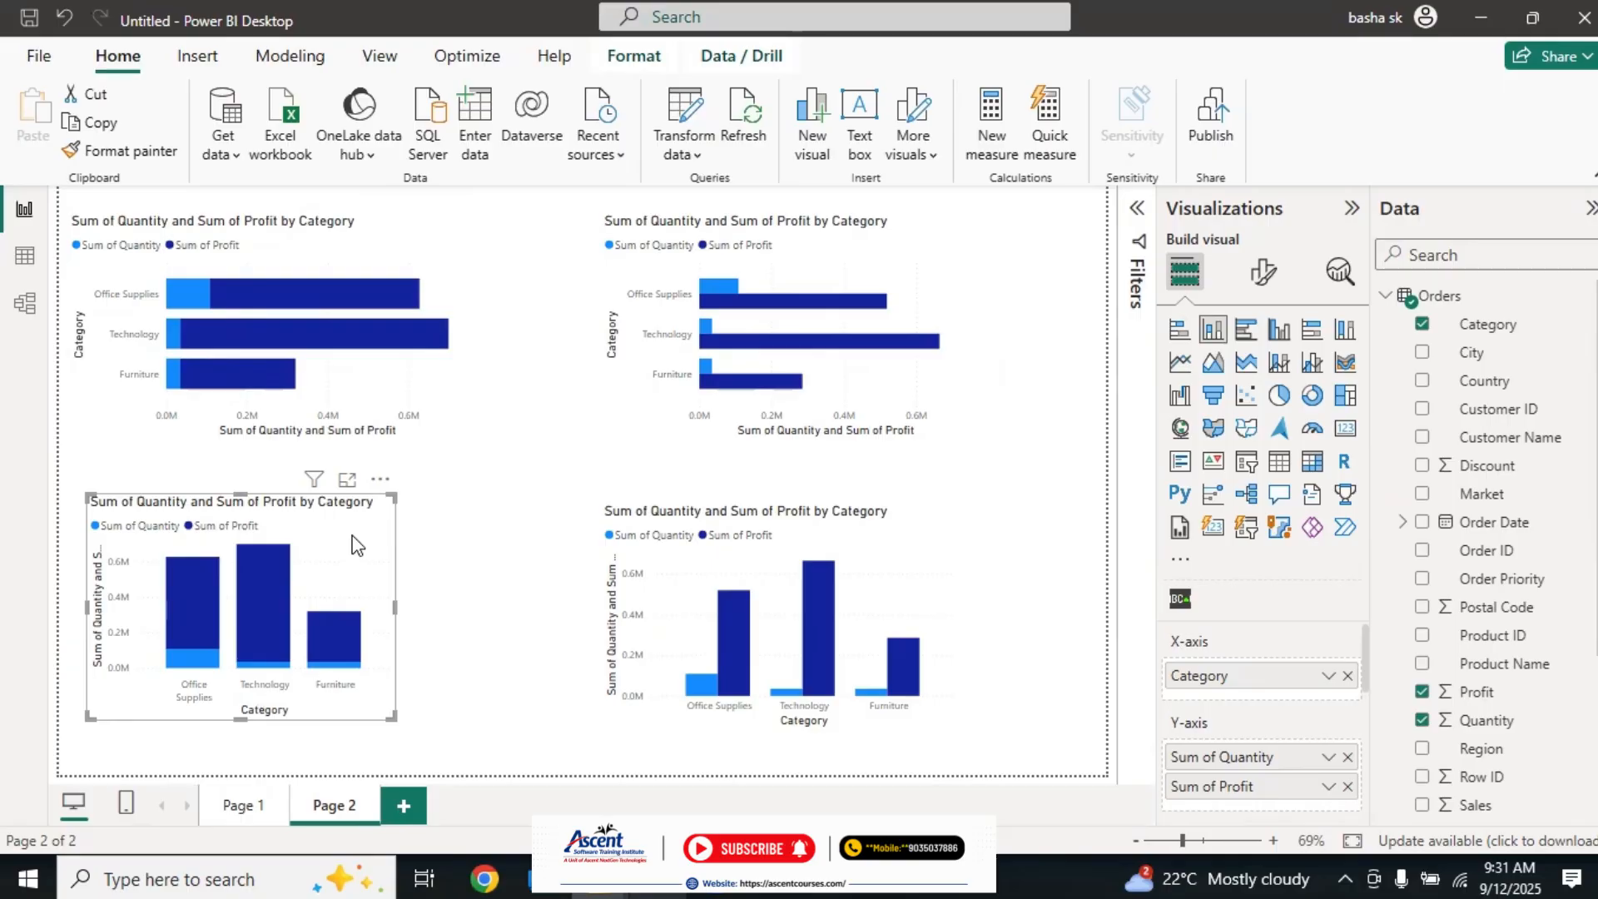
left_click(884, 267)
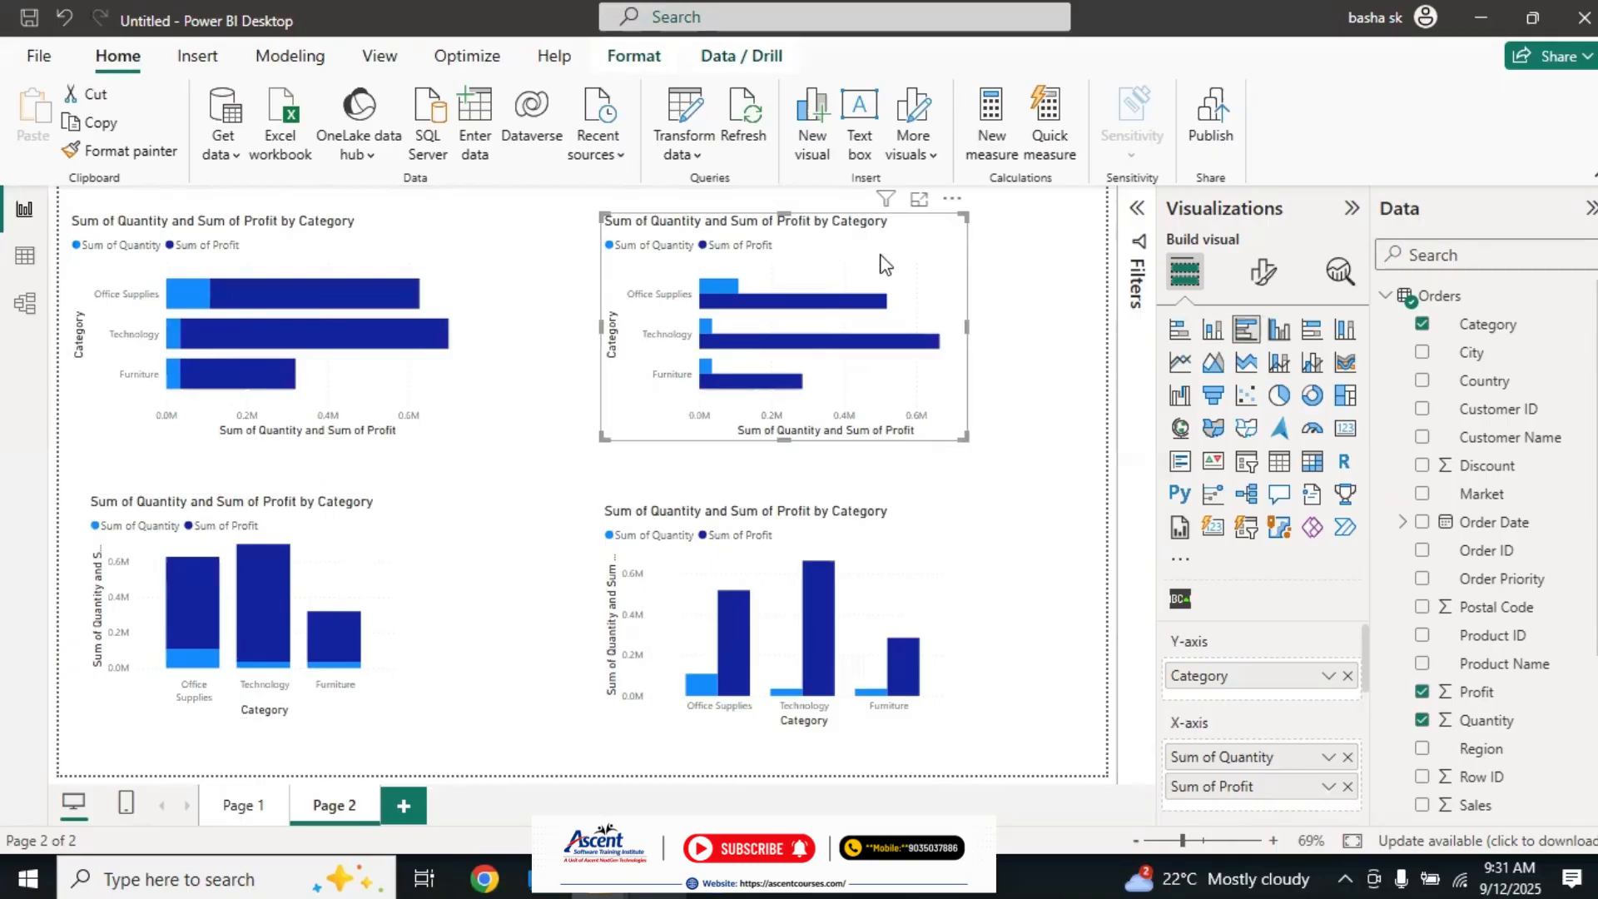
left_click(919, 199)
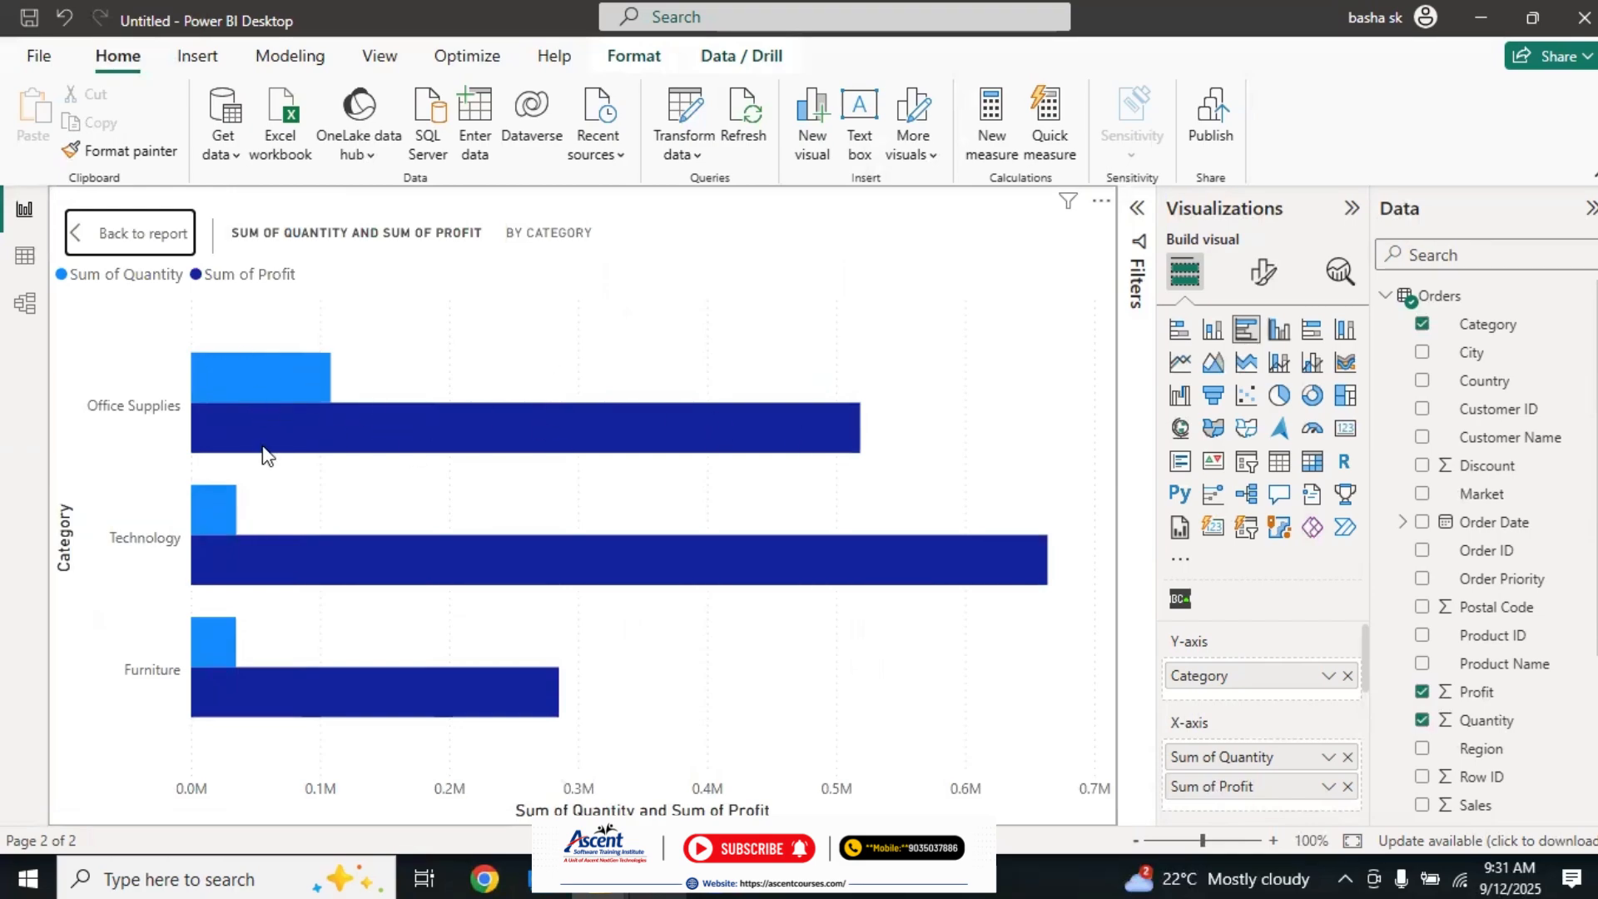
mouse_move(281, 410)
left_click(138, 237)
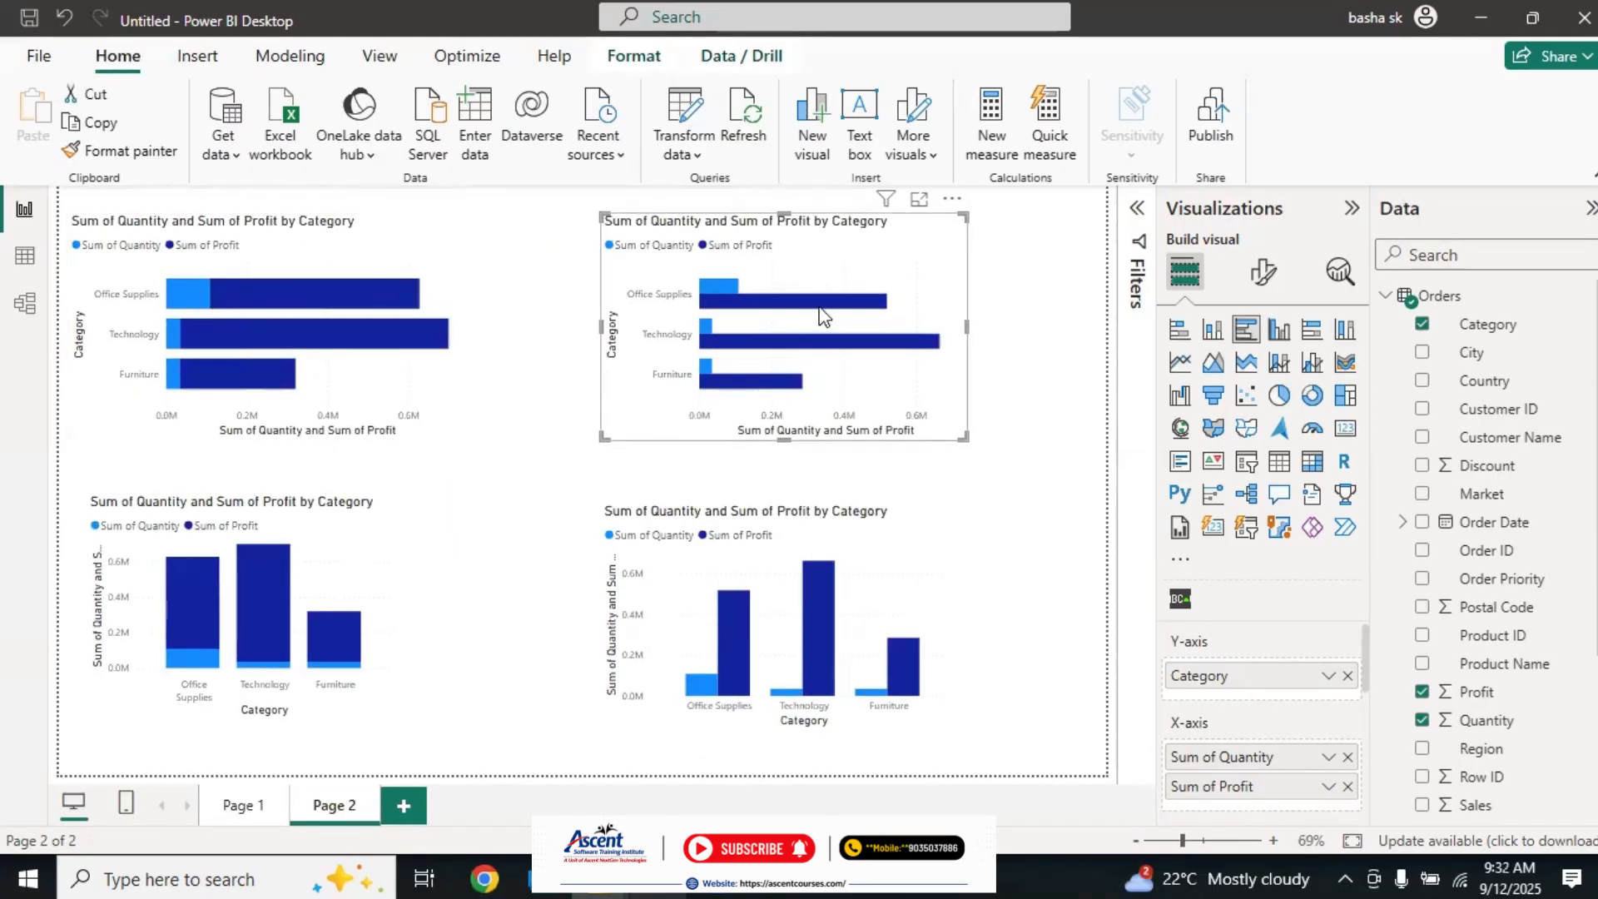
mouse_move(728, 311)
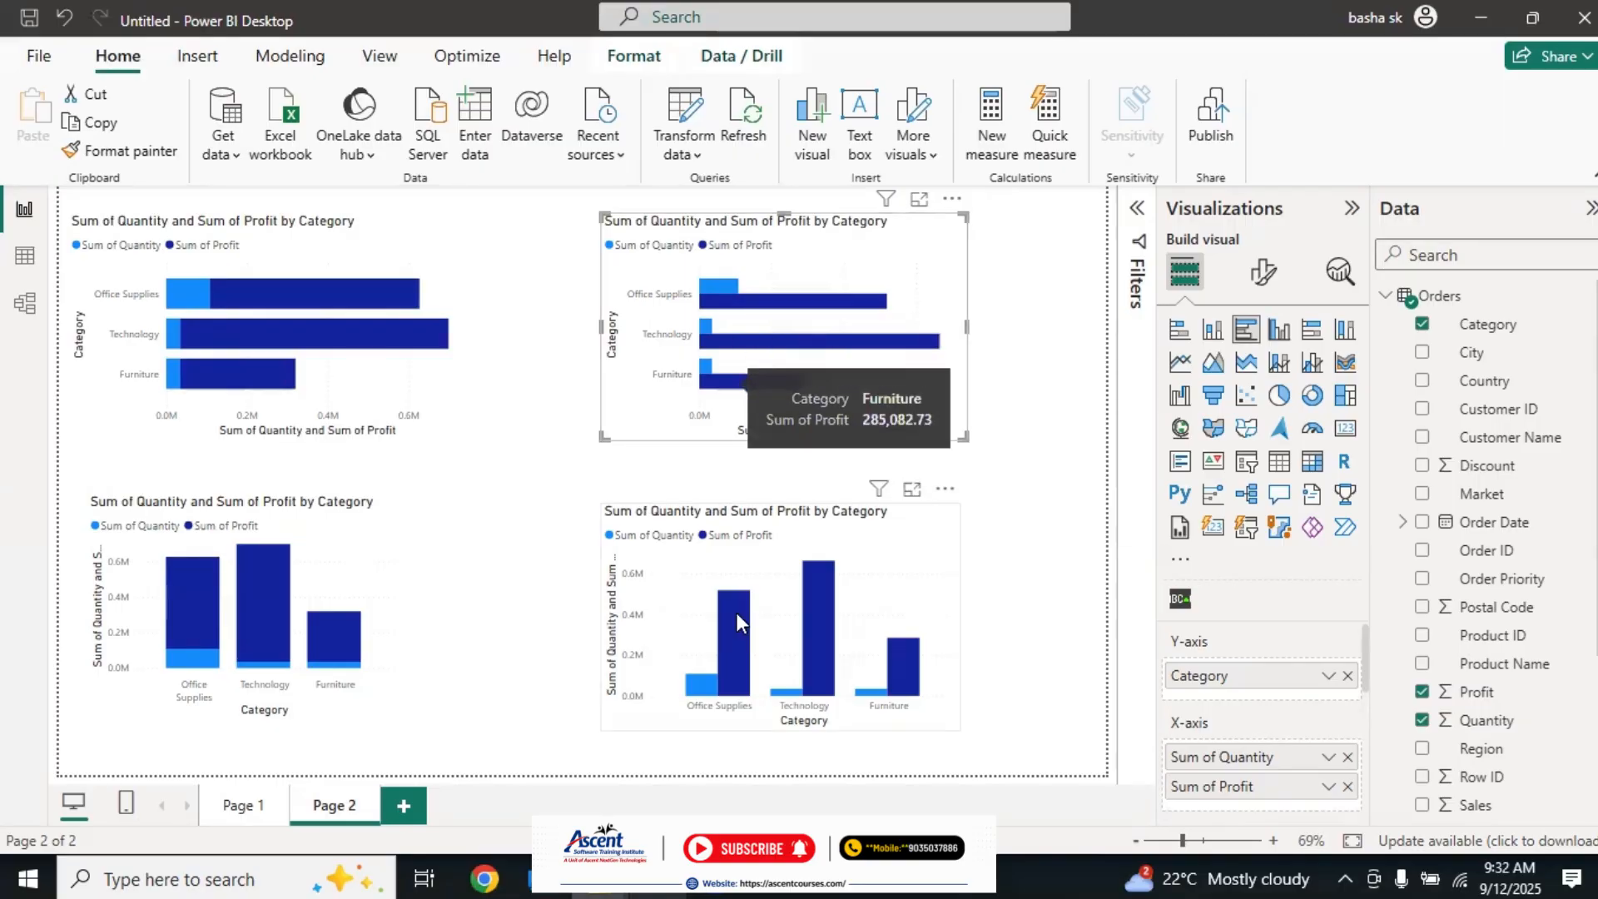
left_click(913, 493)
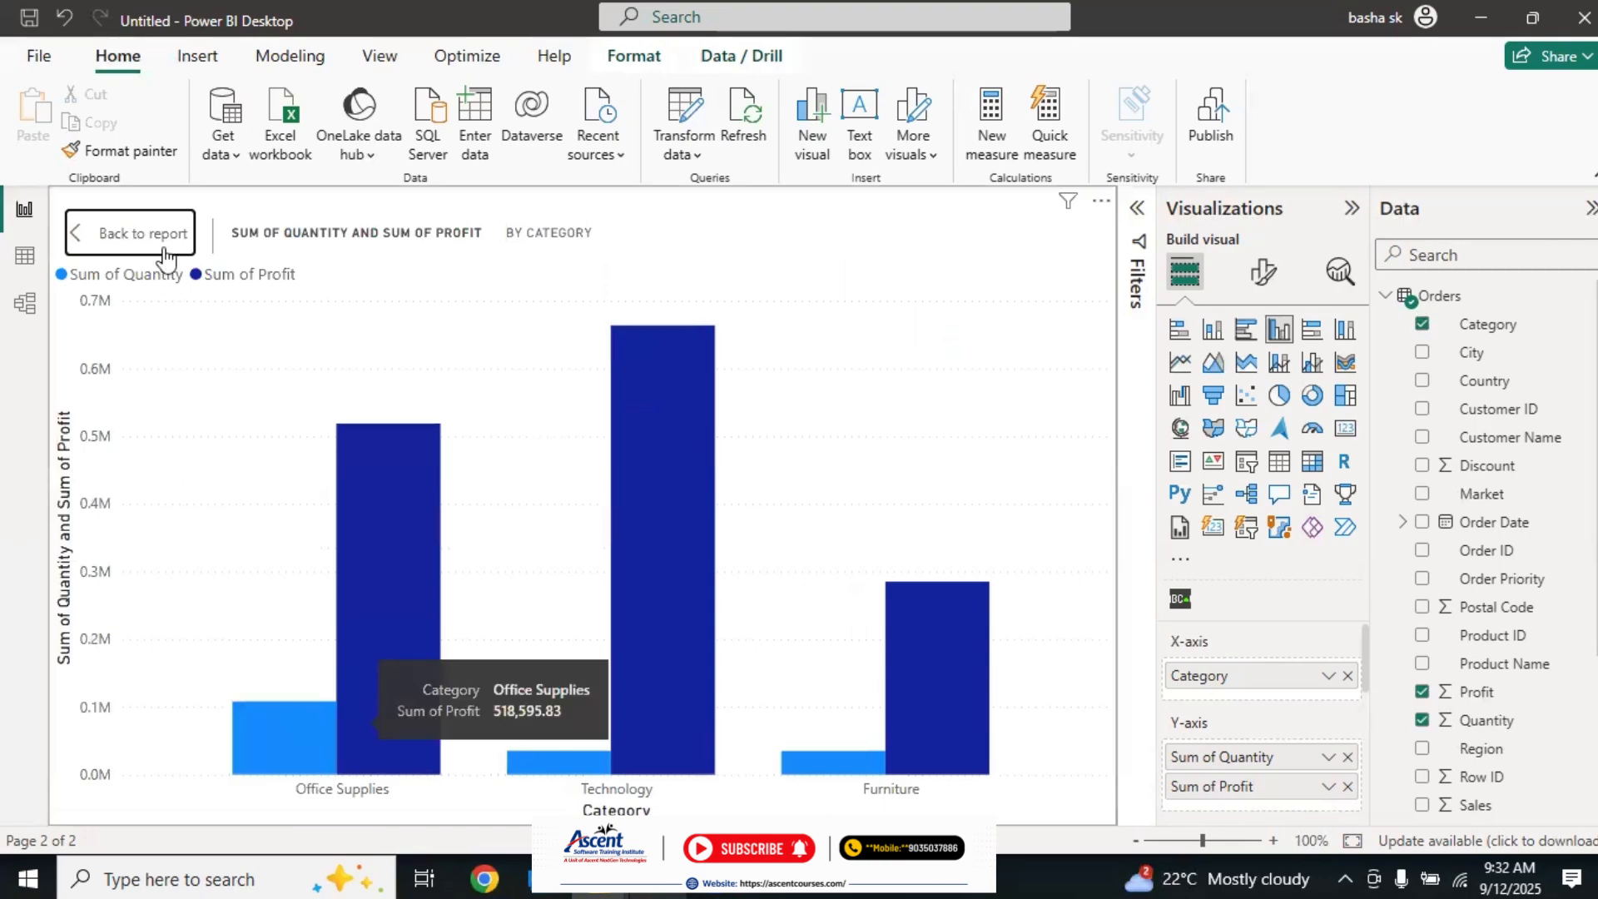
left_click(131, 233)
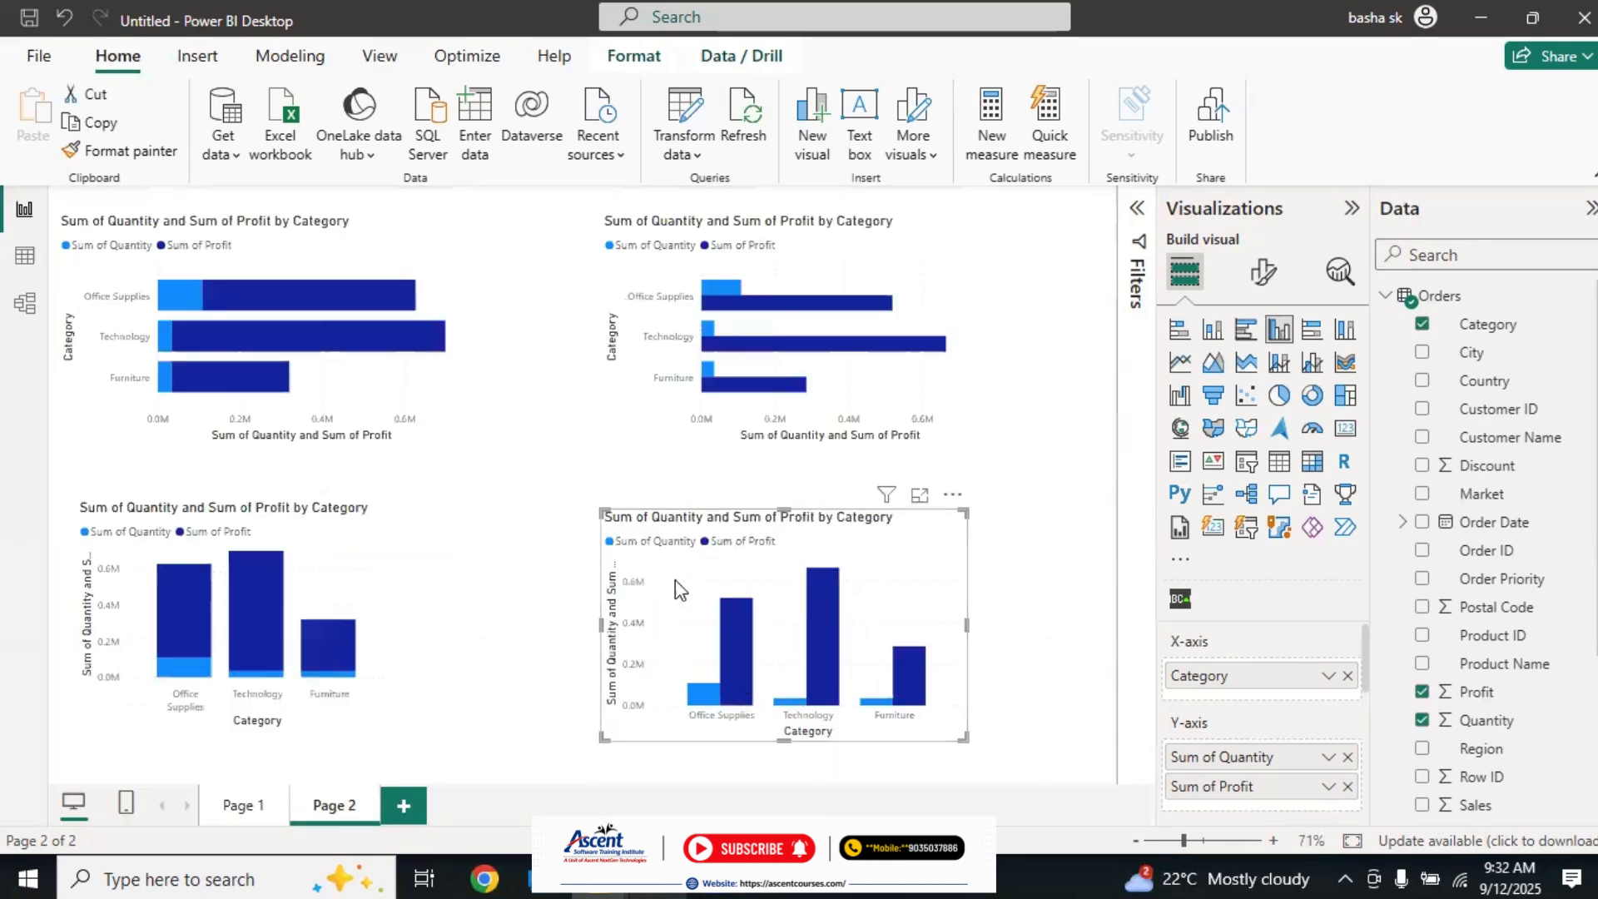
left_click(980, 452)
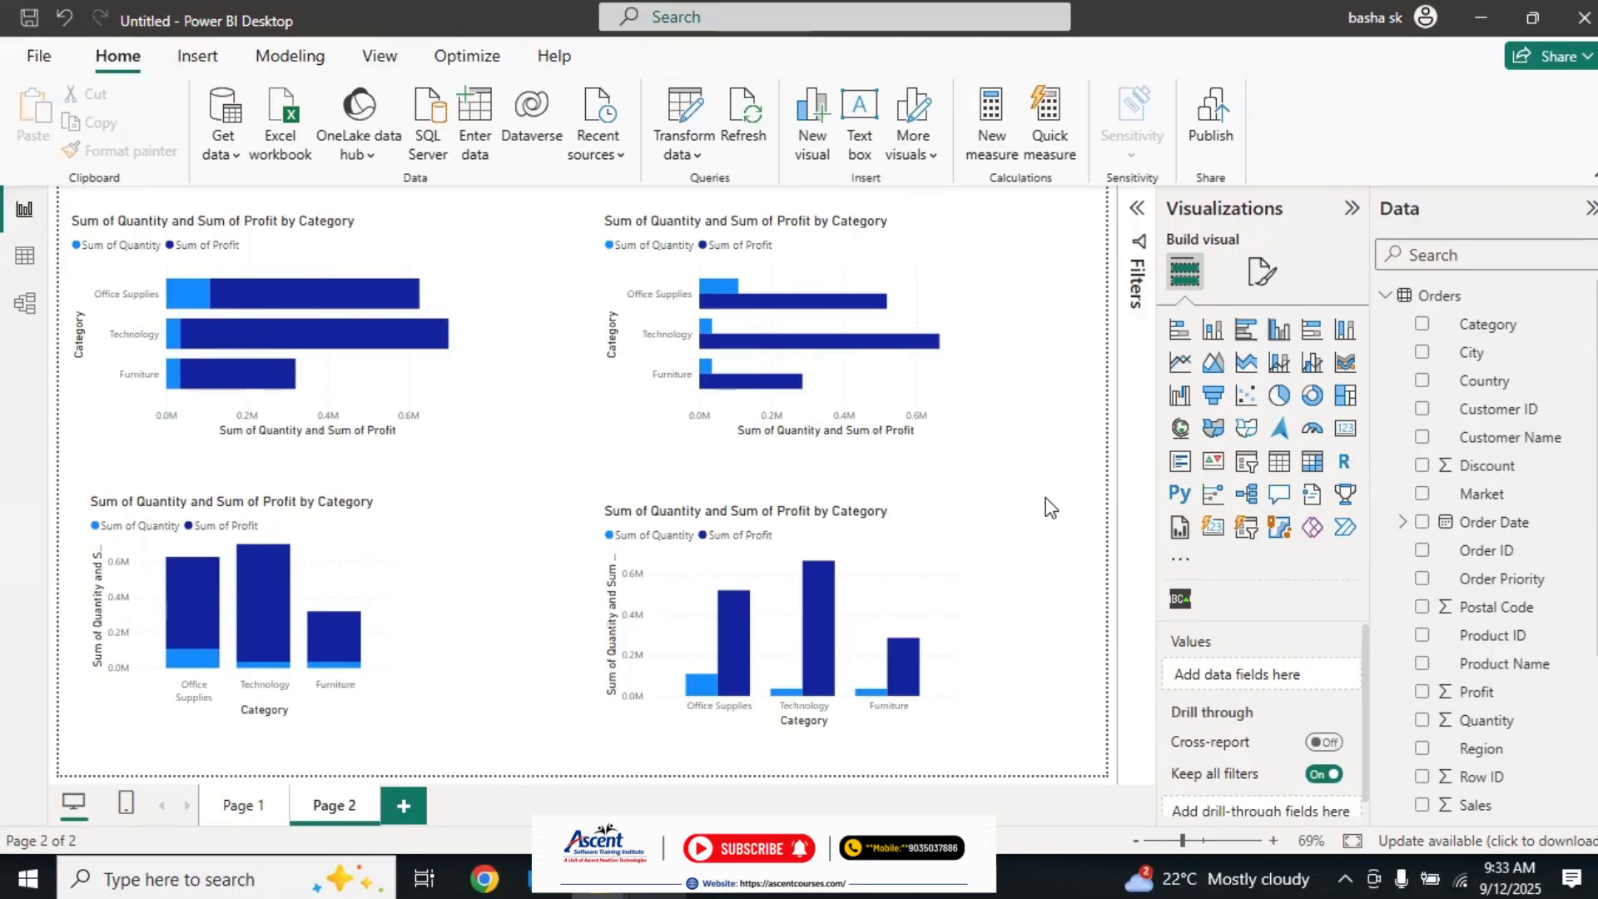
Step: Show the Performance analyzer expanded beside the report and narrow it to give the Page 2 charts more room
left_click(272, 58)
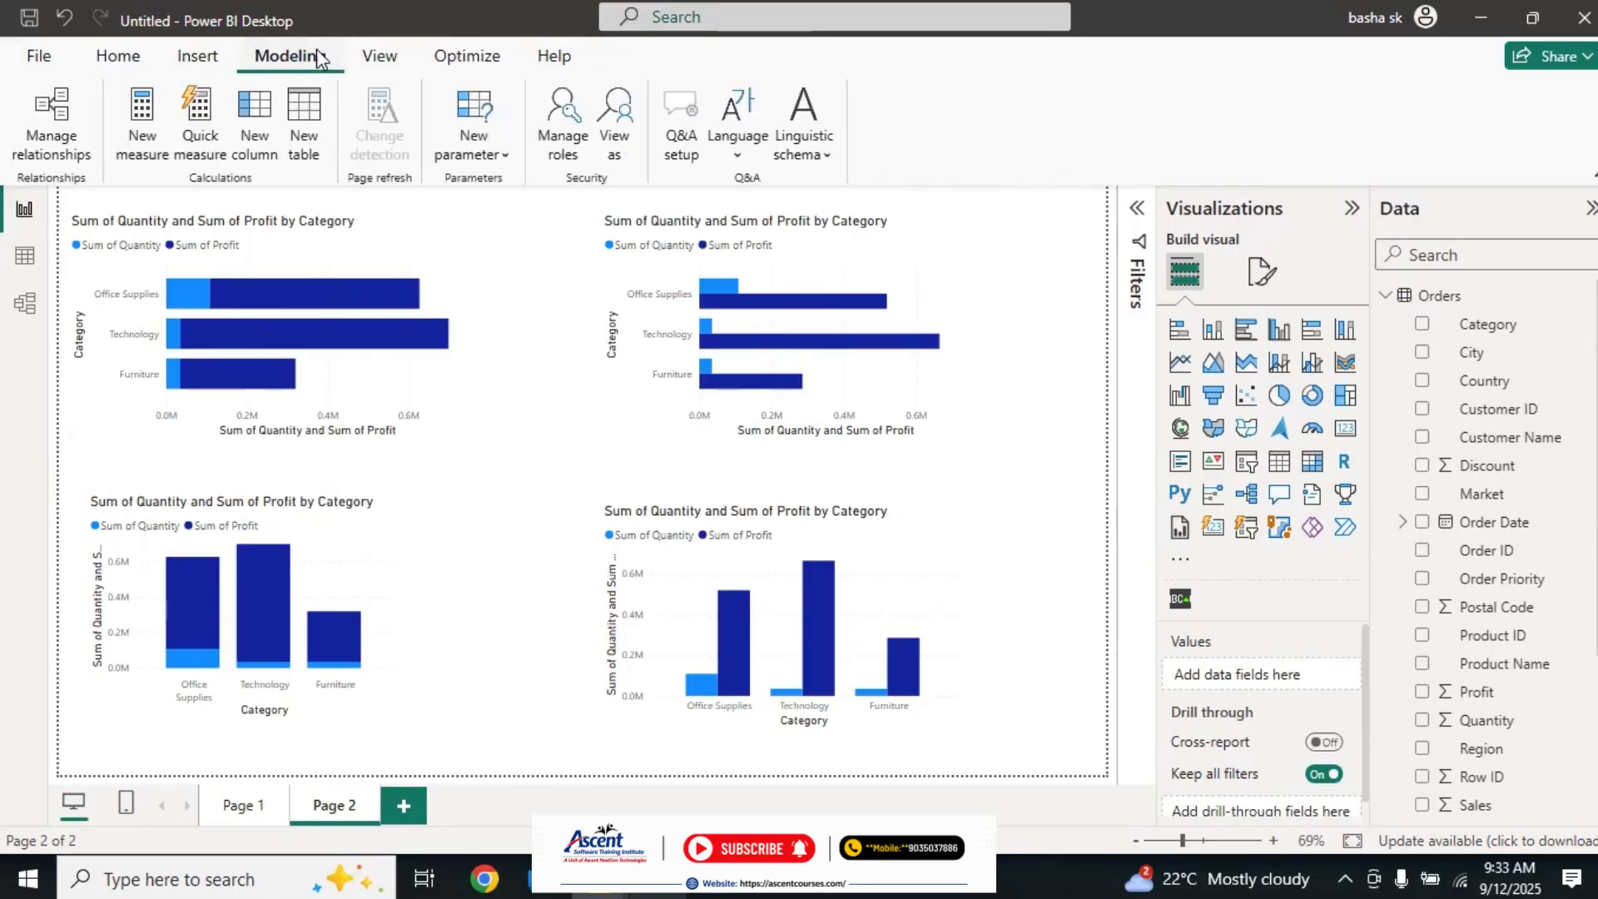
left_click(373, 59)
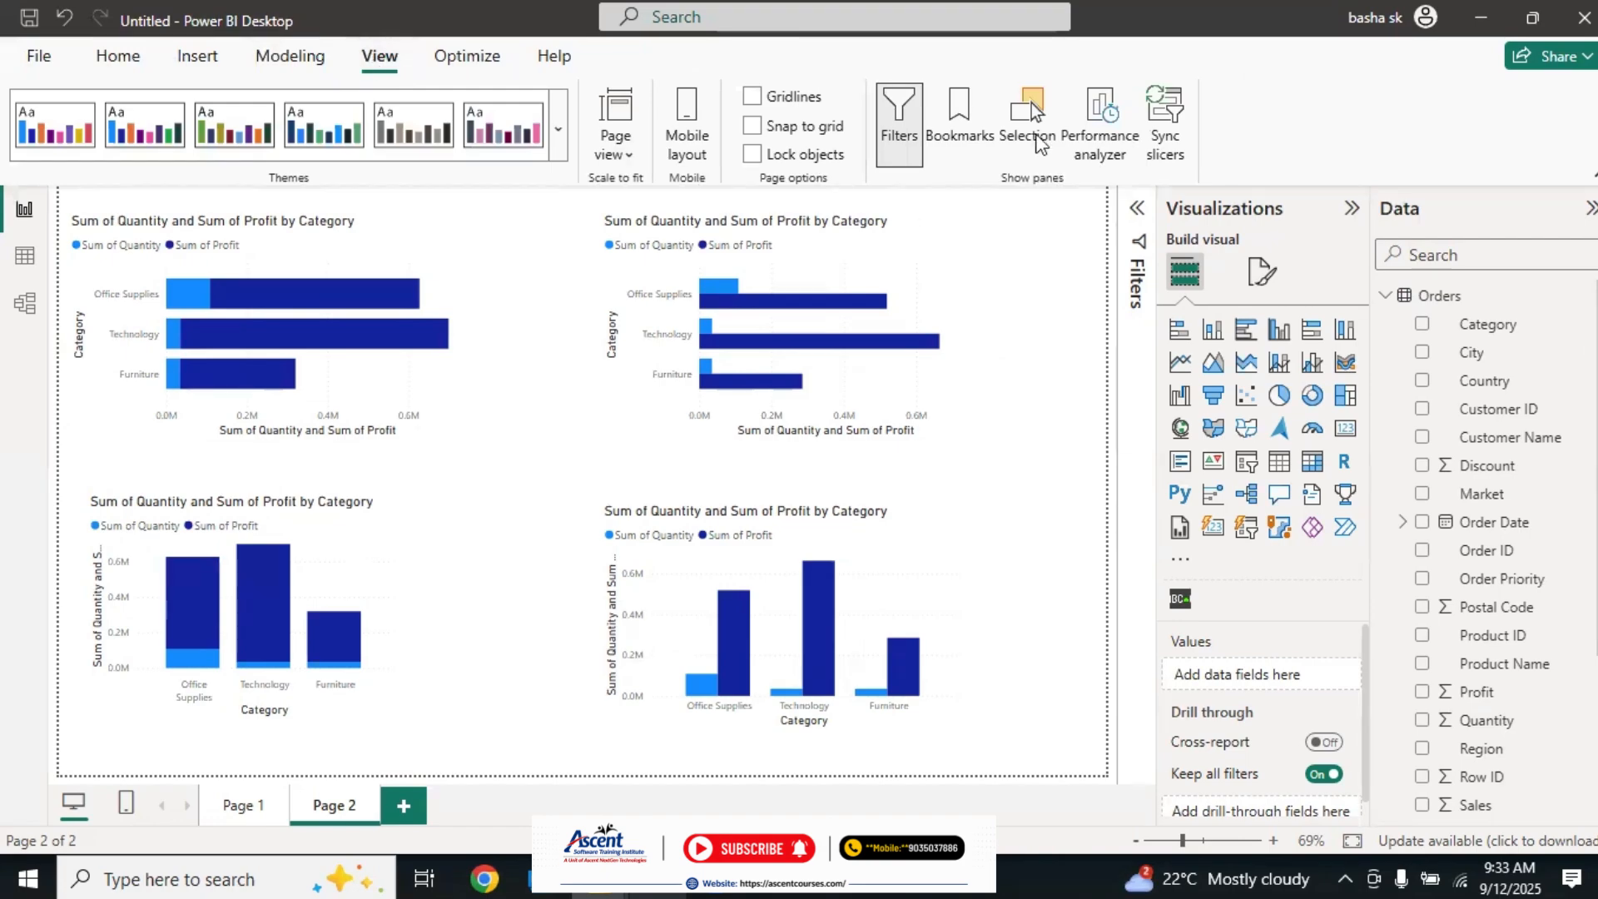
left_click(1093, 126)
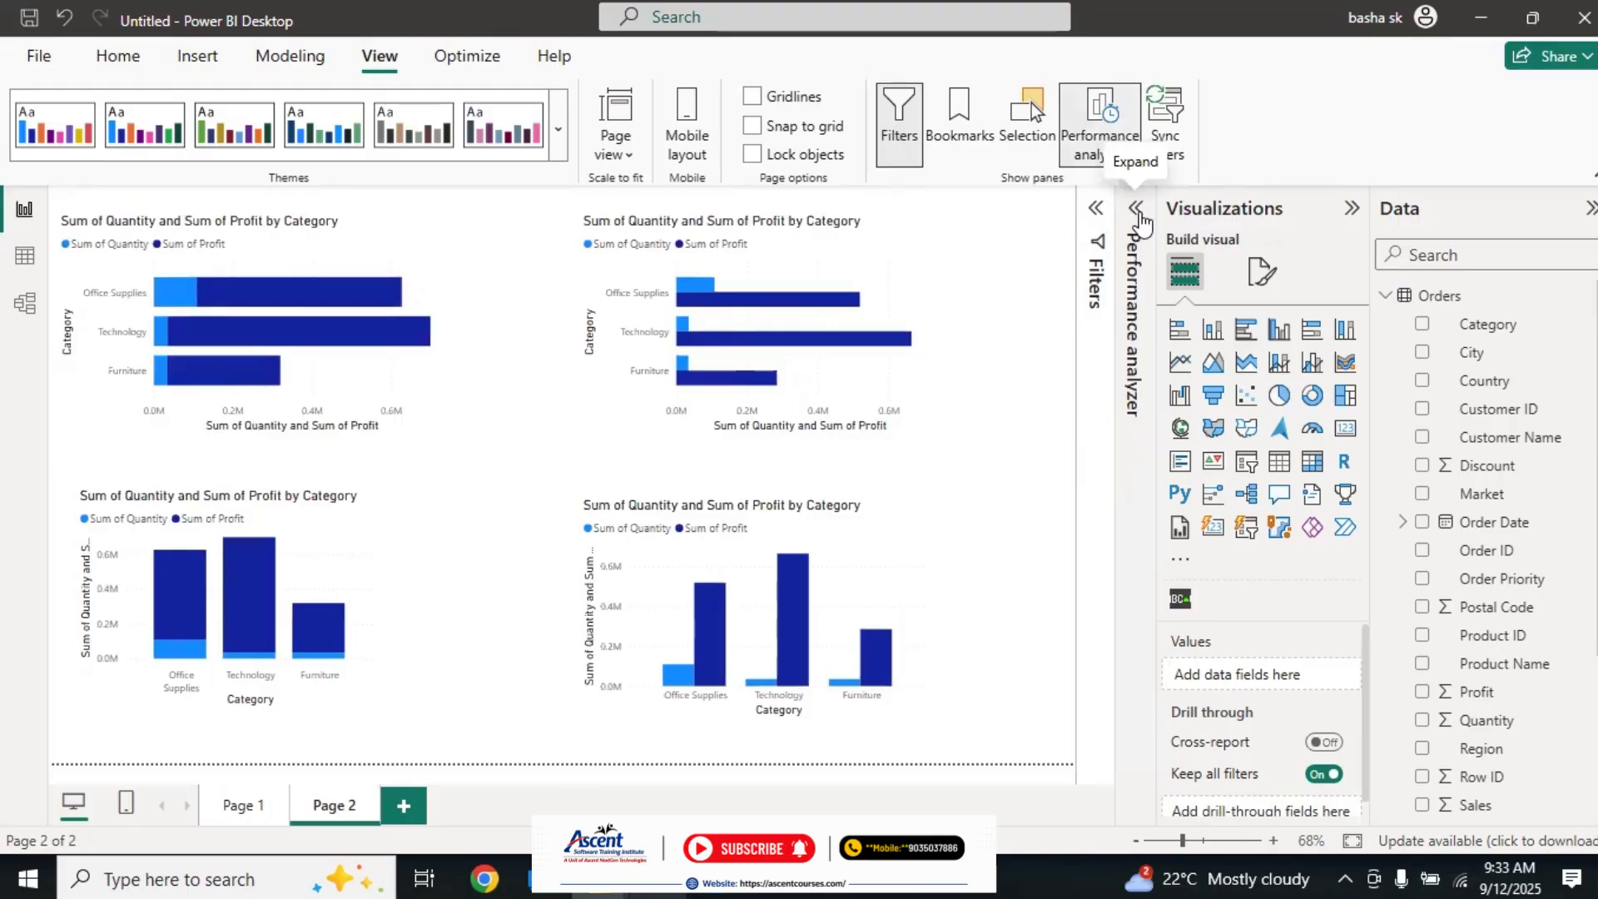
left_click(1136, 210)
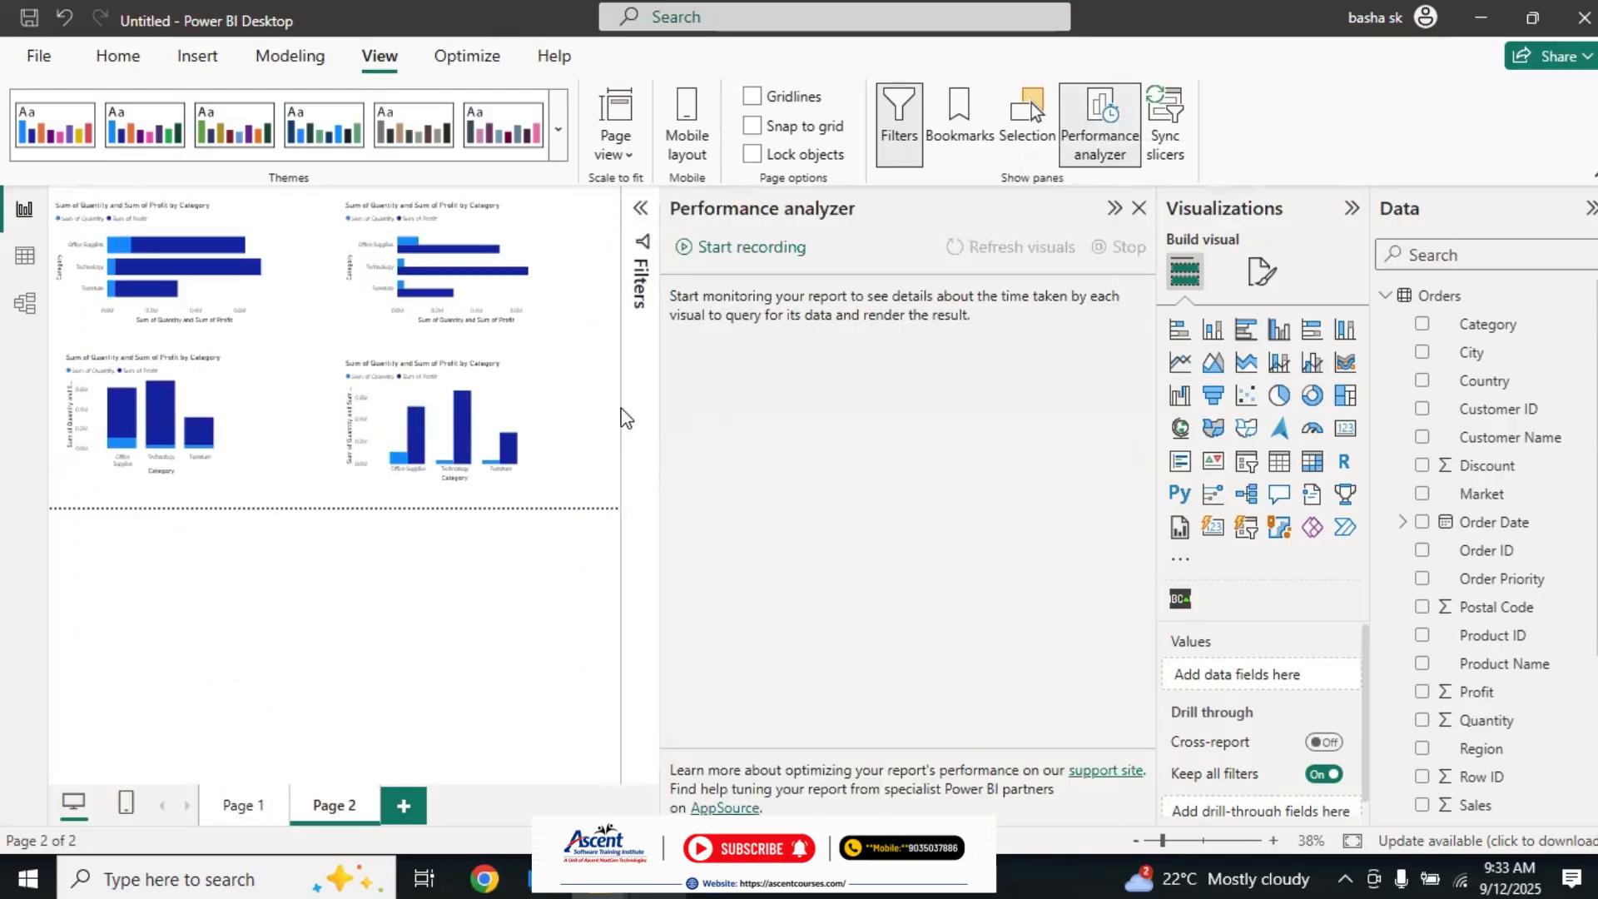
left_click_drag(660, 402, 853, 397)
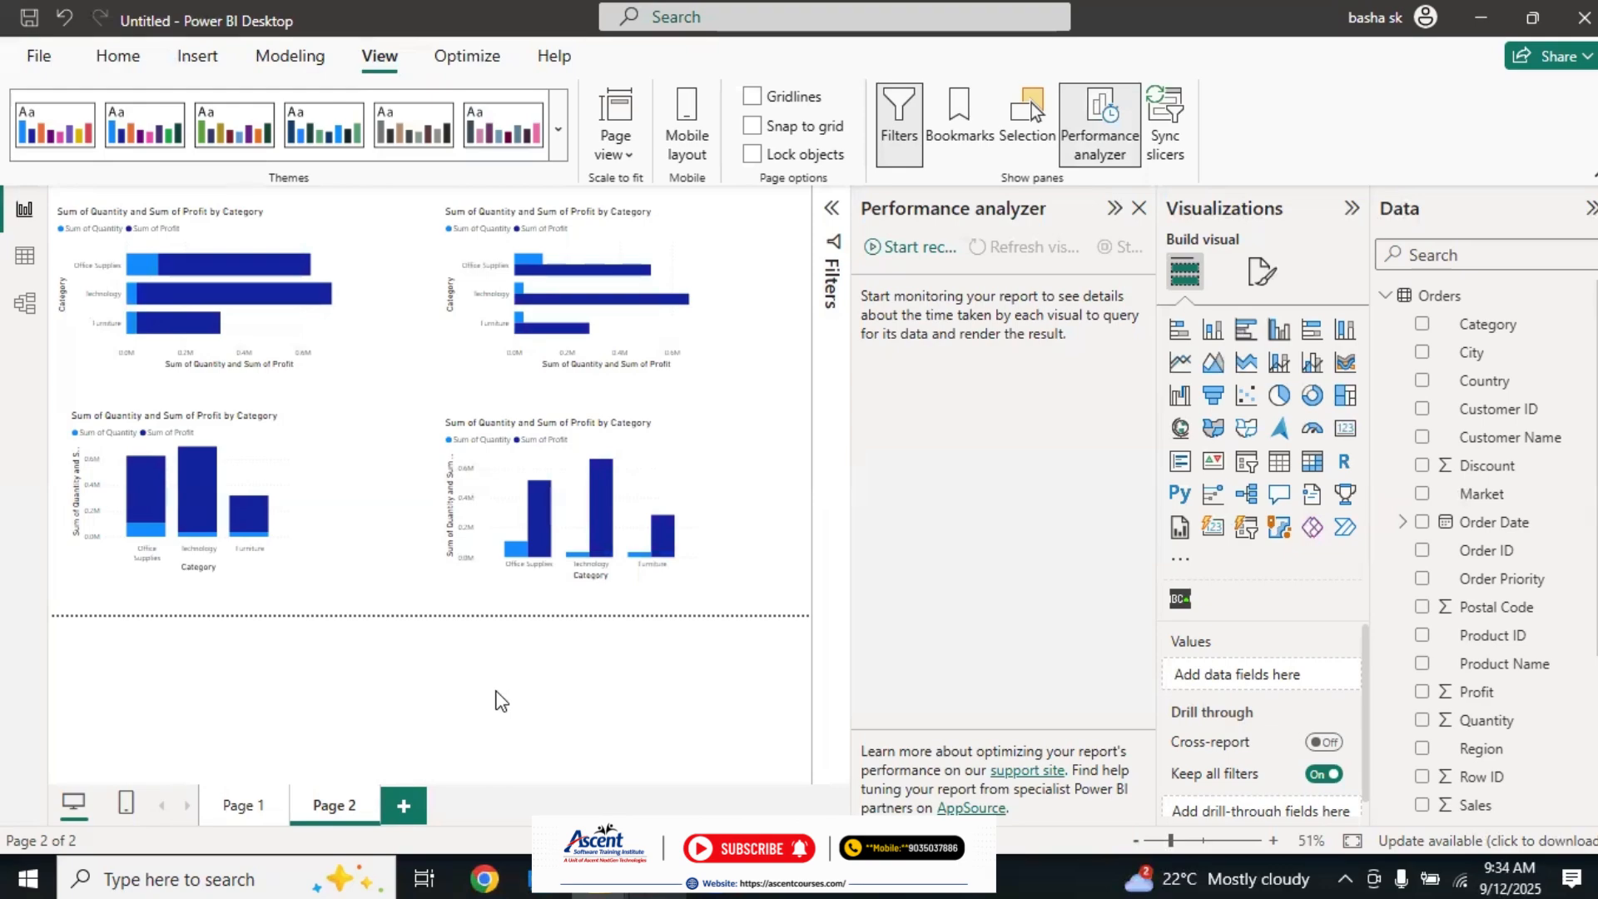
Step: Add a blank Page 3 and record the load performance of the Page 2 visuals by switching from Page 2 to Page 3 and back
left_click(406, 805)
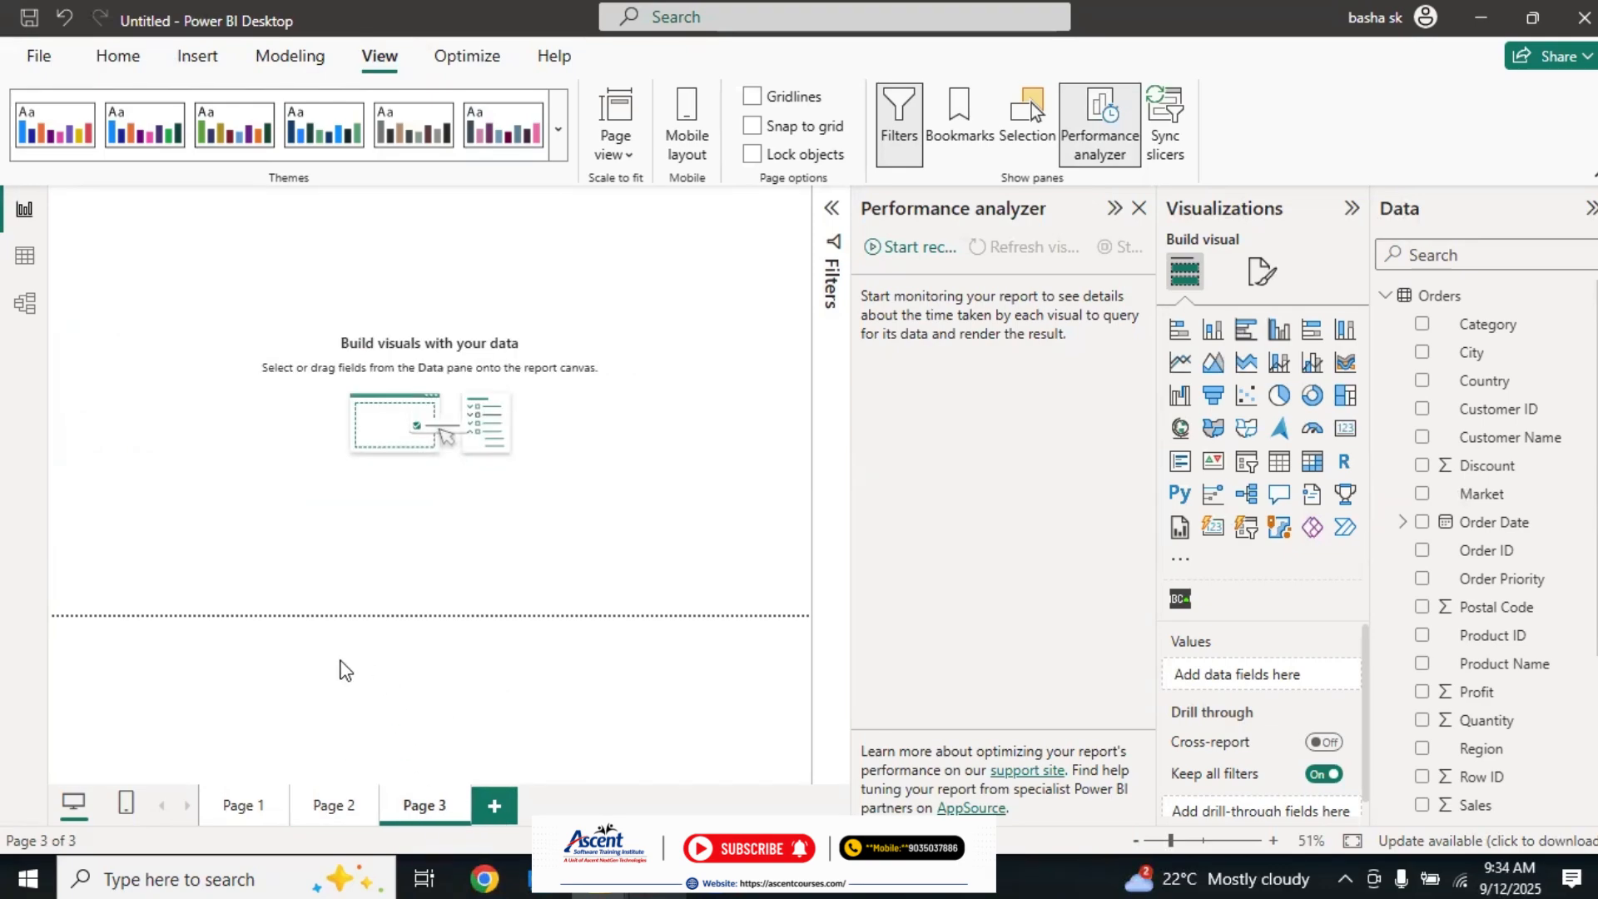
left_click(314, 818)
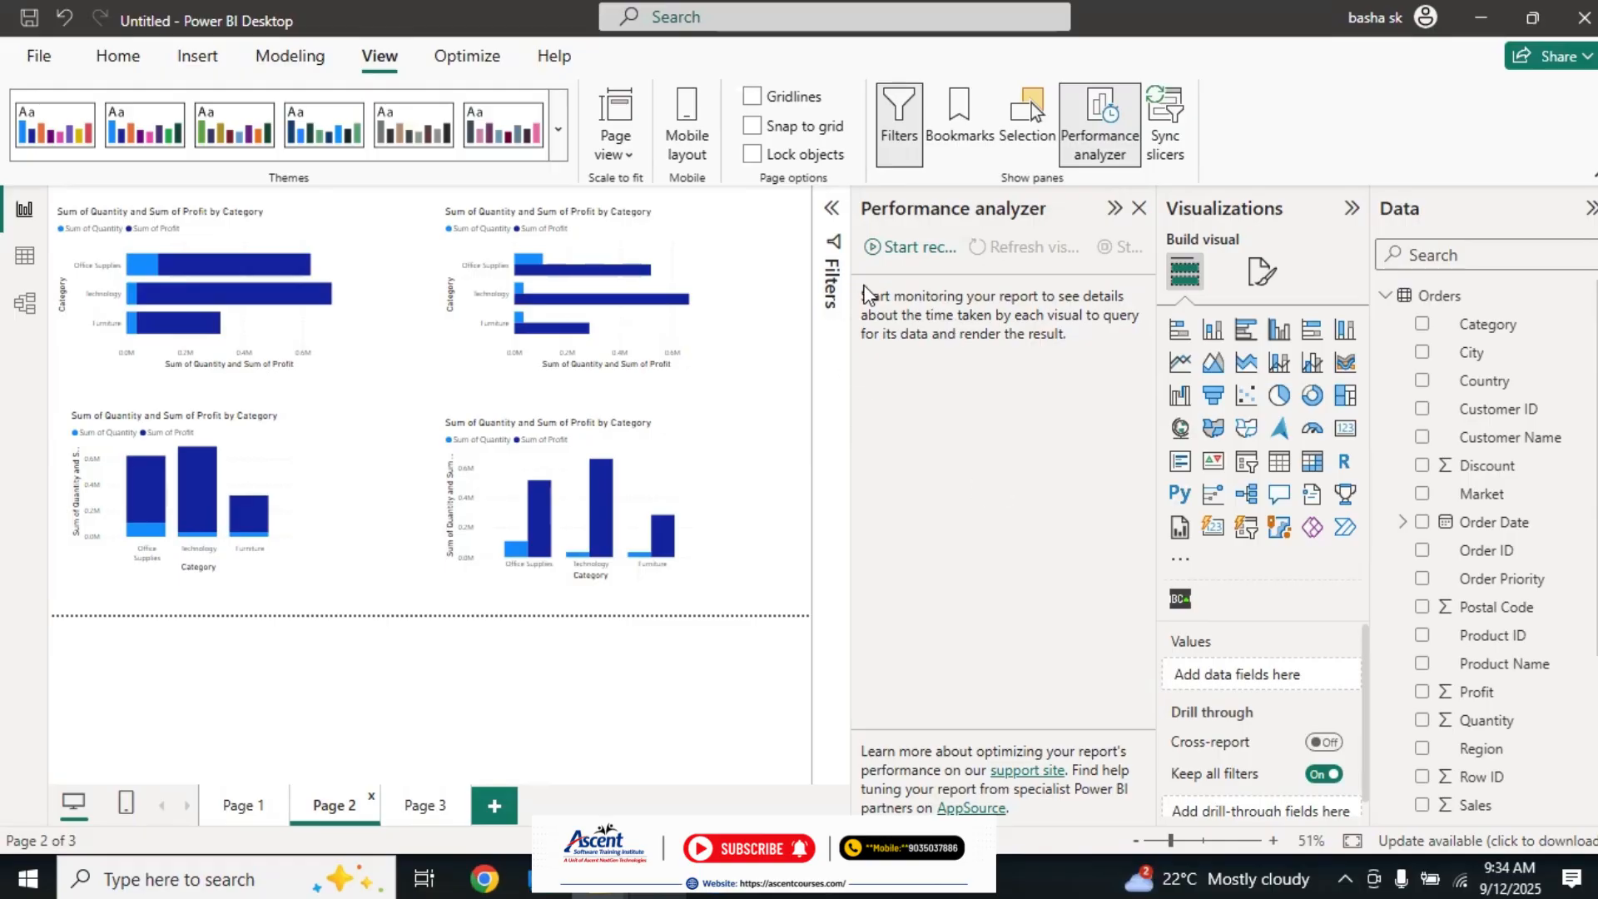
left_click(899, 248)
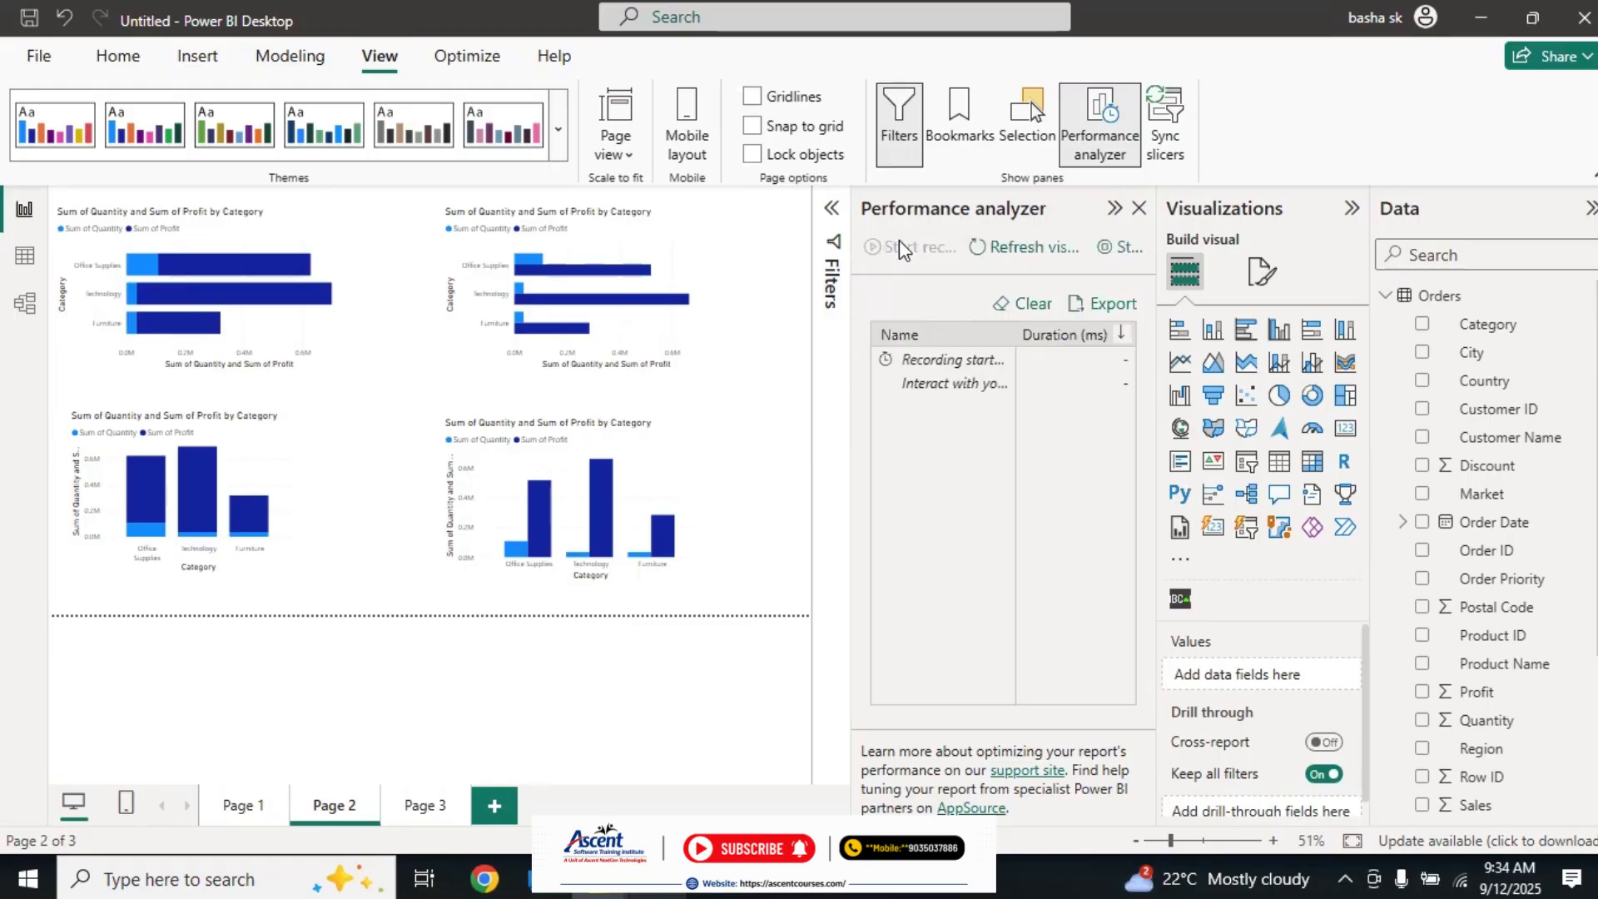
left_click(418, 808)
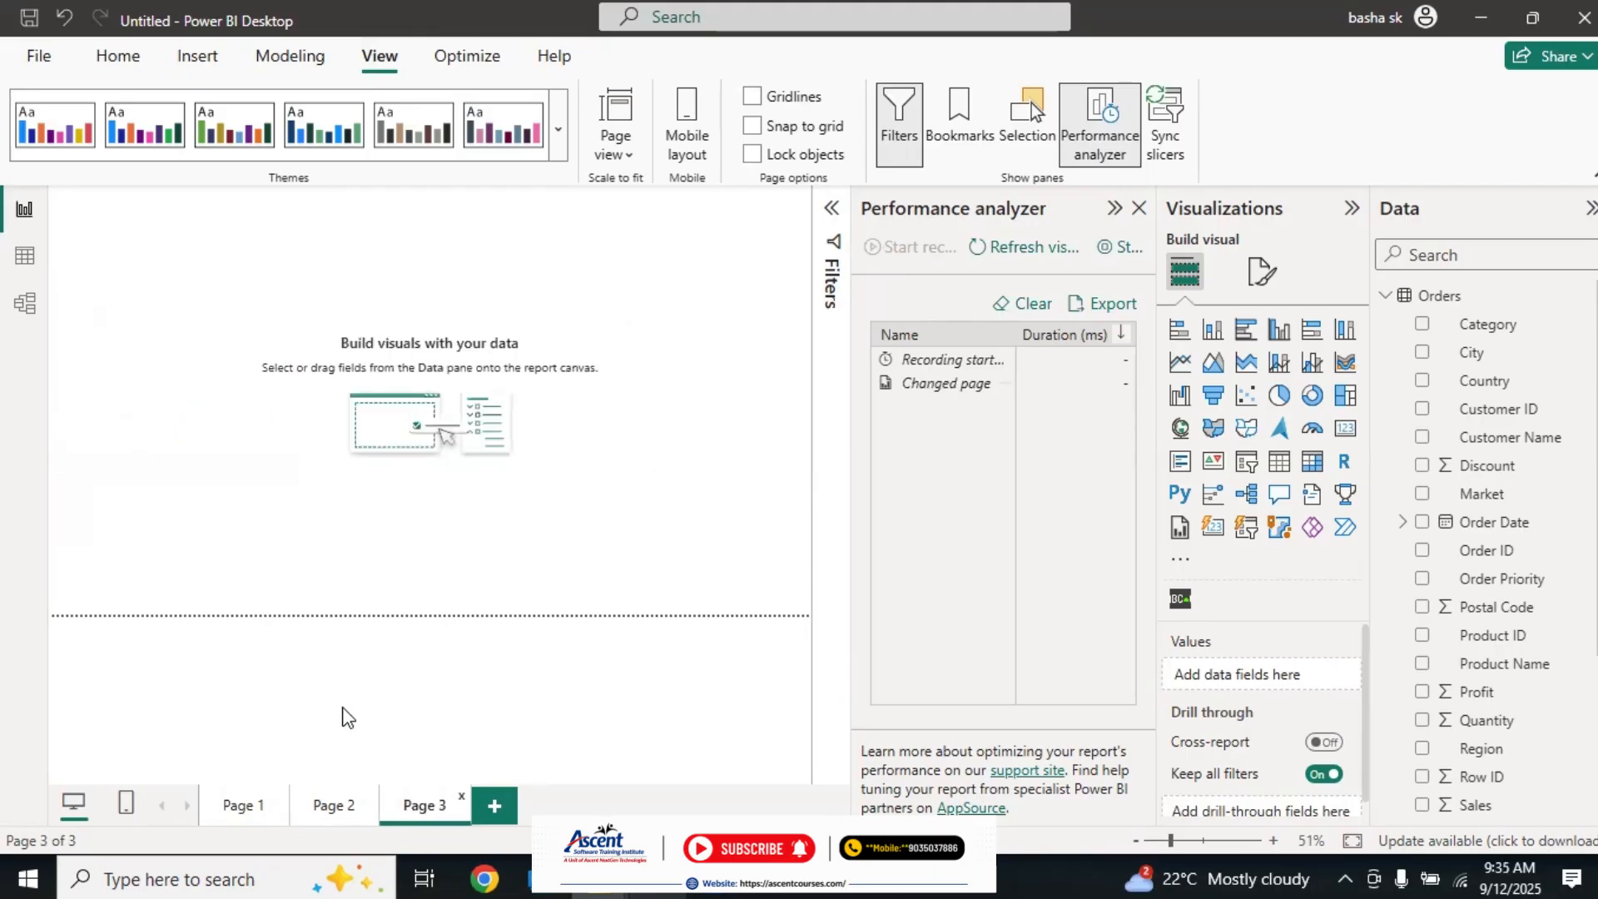
left_click(331, 808)
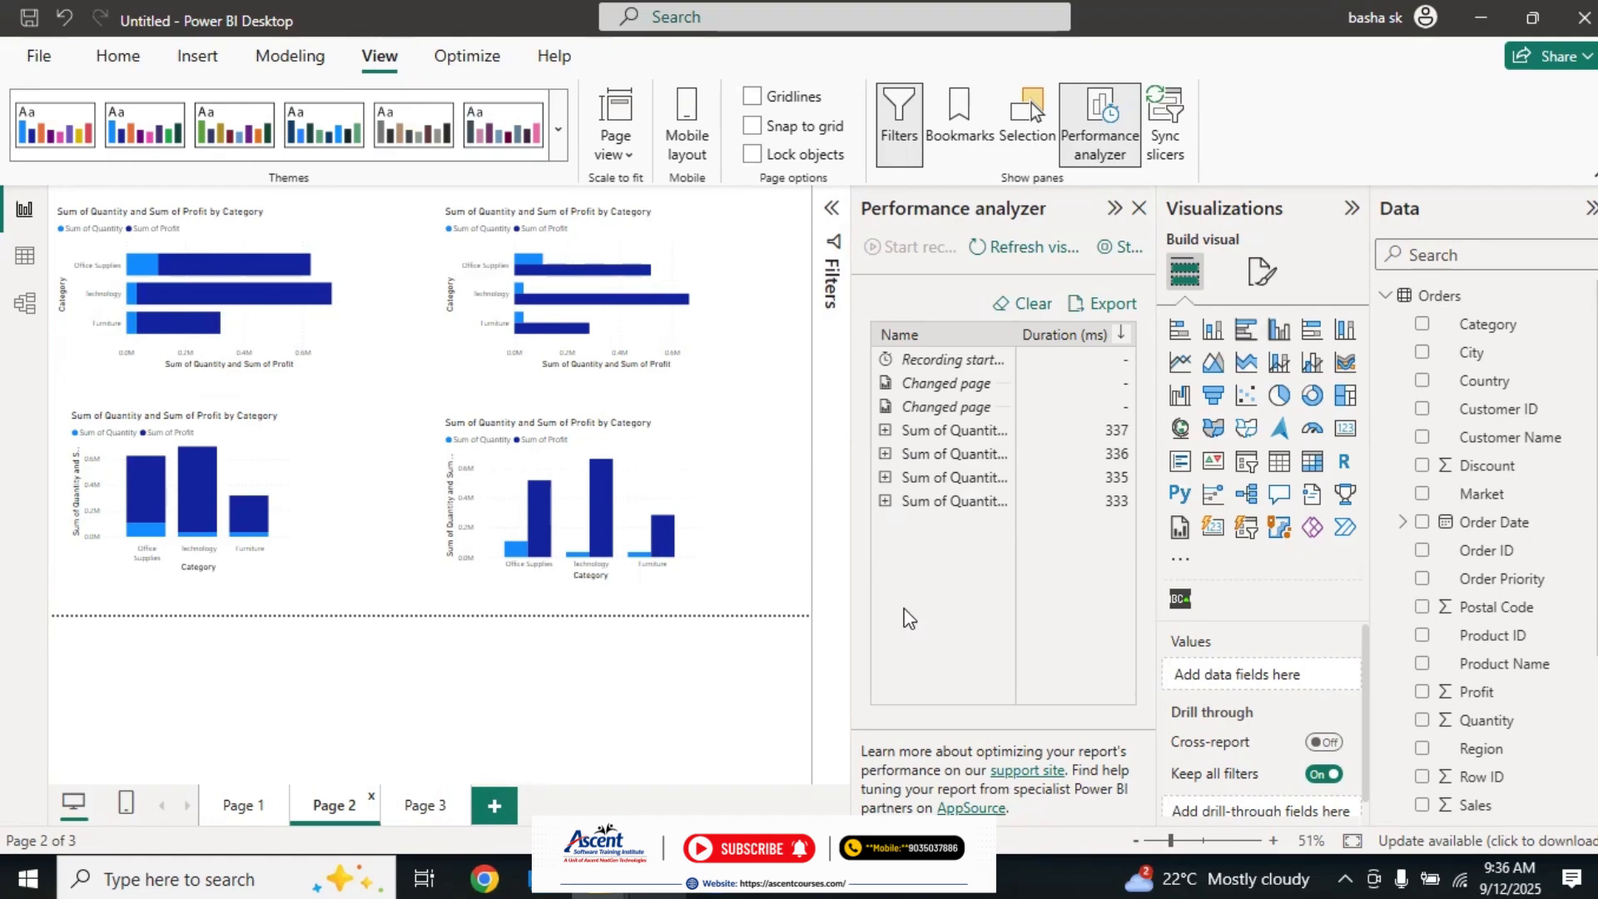
mouse_move(704, 474)
left_click(687, 250)
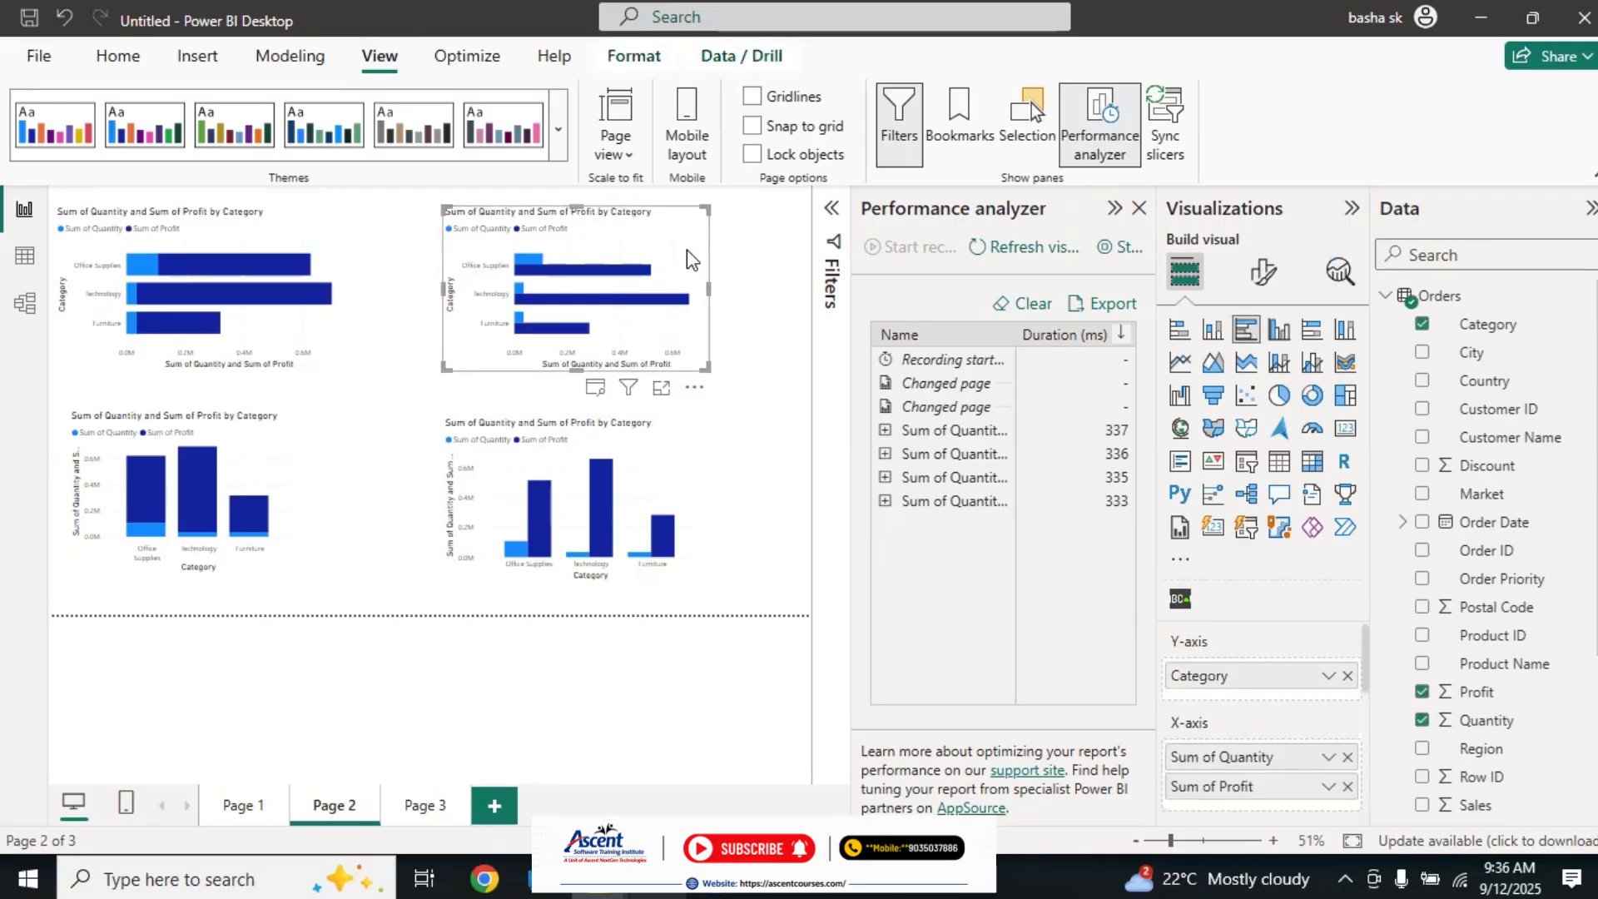
left_click(274, 241)
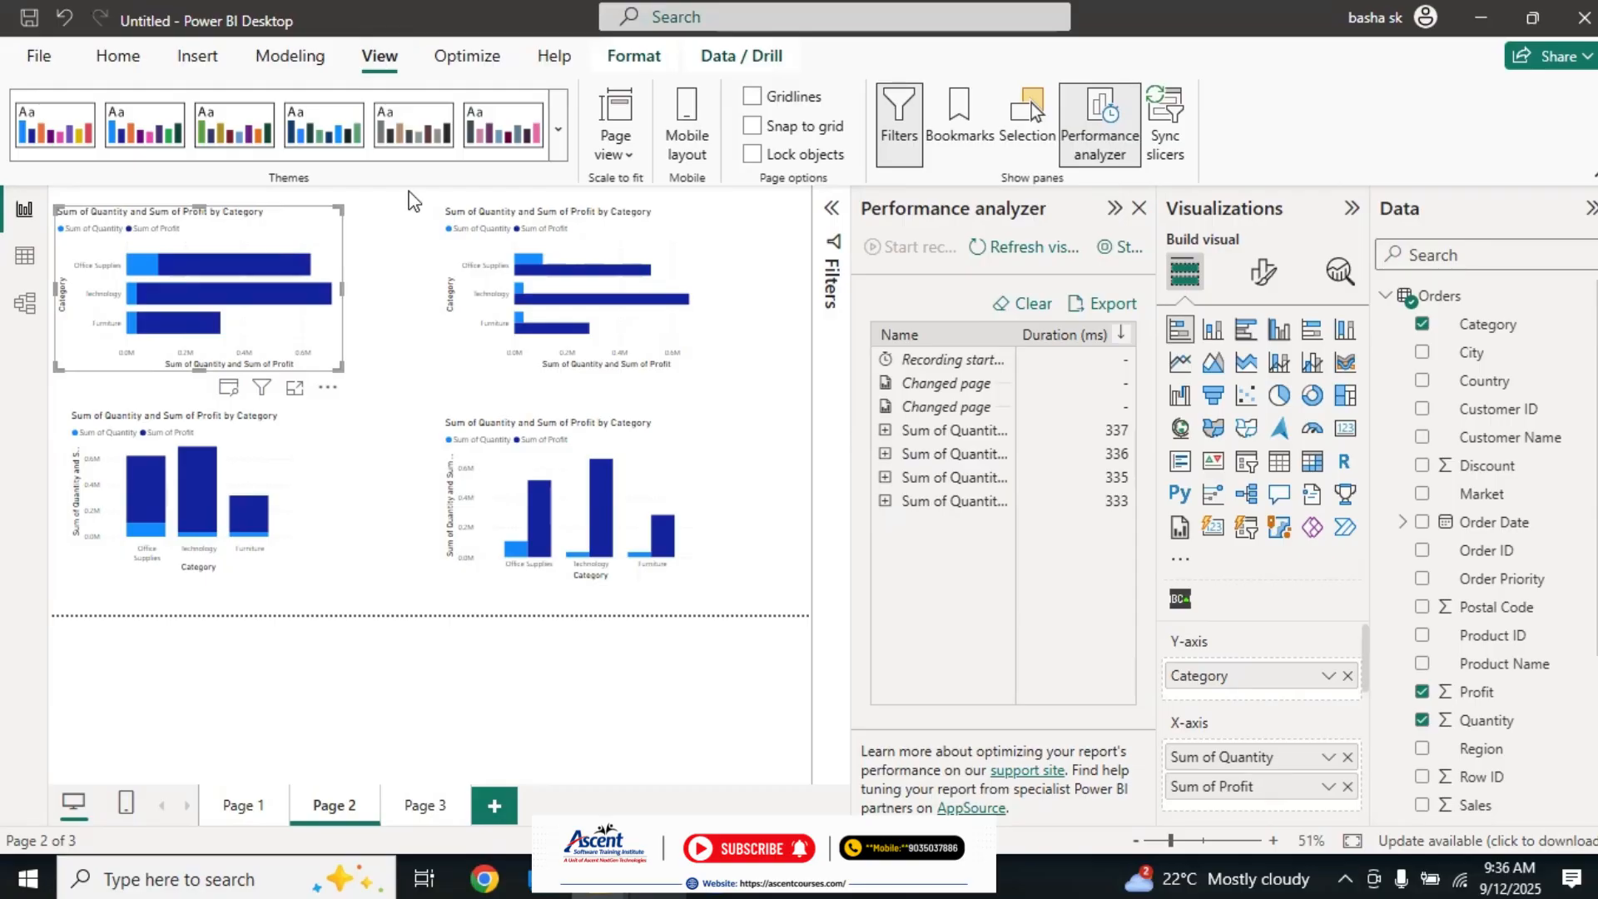
left_click(766, 344)
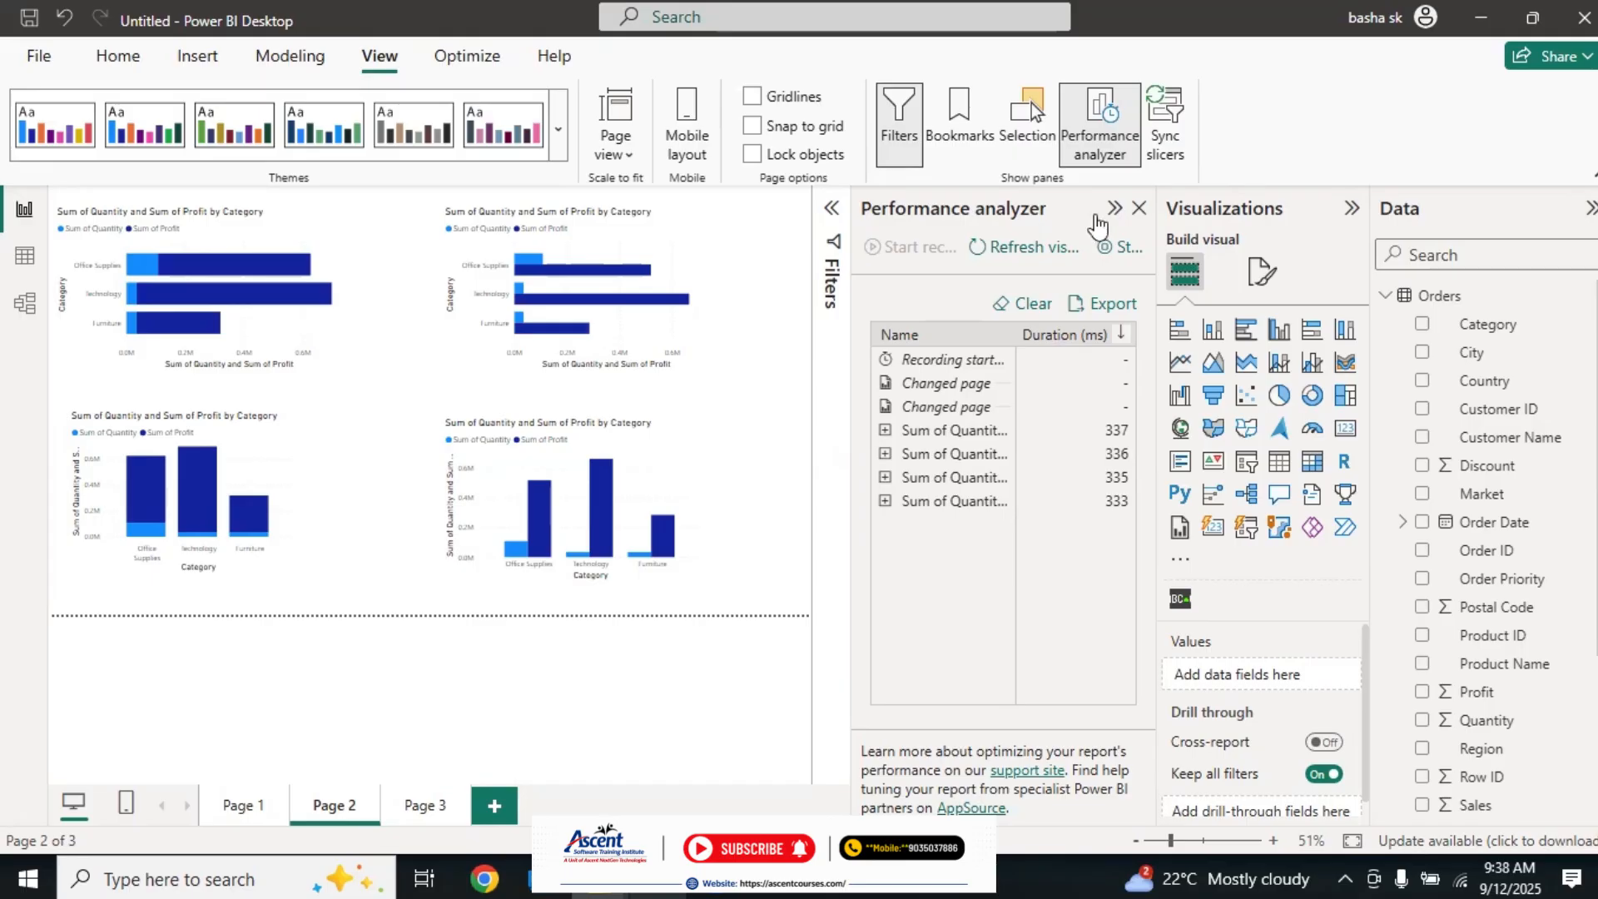
Step: Close the Performance analyzer, view the blank Page 3 and return to the Page 2 charts
left_click(1139, 209)
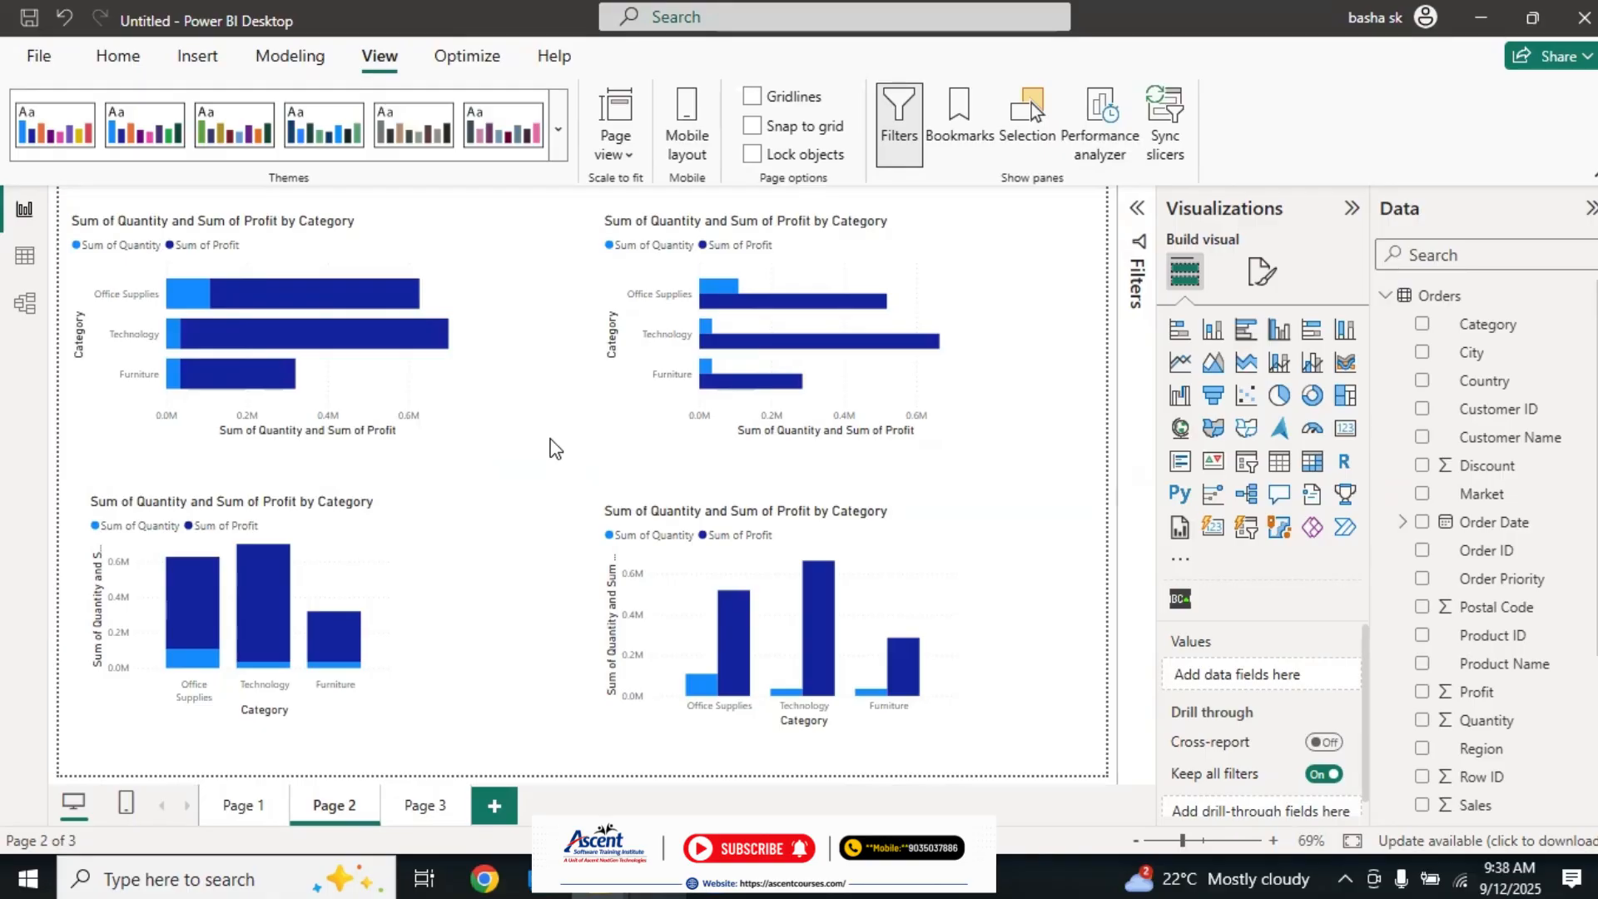
left_click(418, 806)
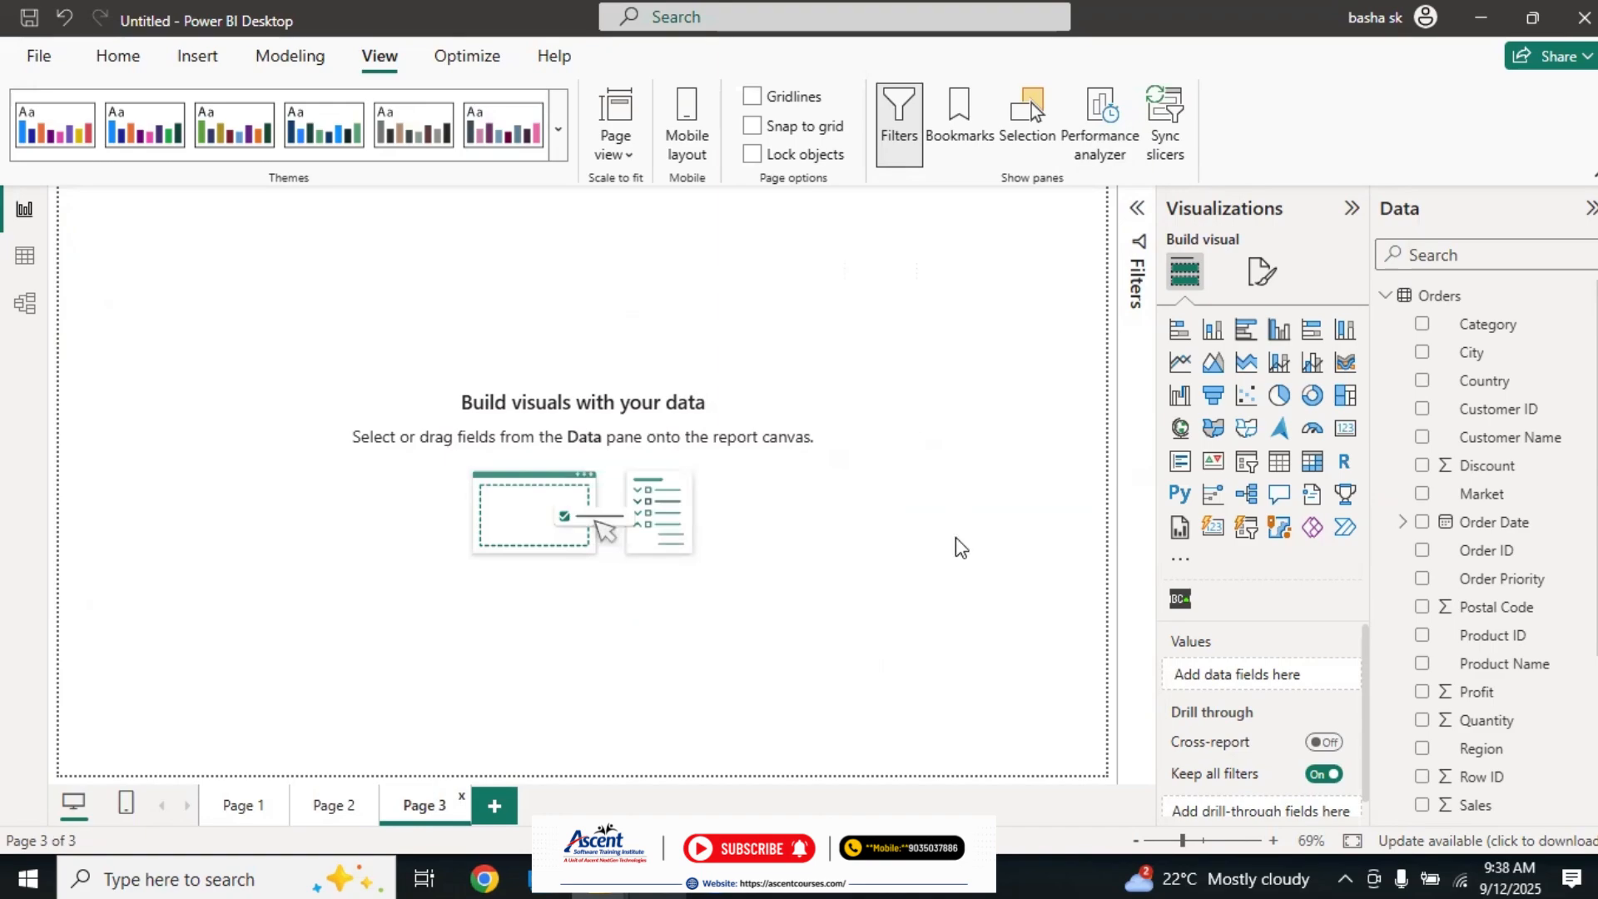
left_click(316, 804)
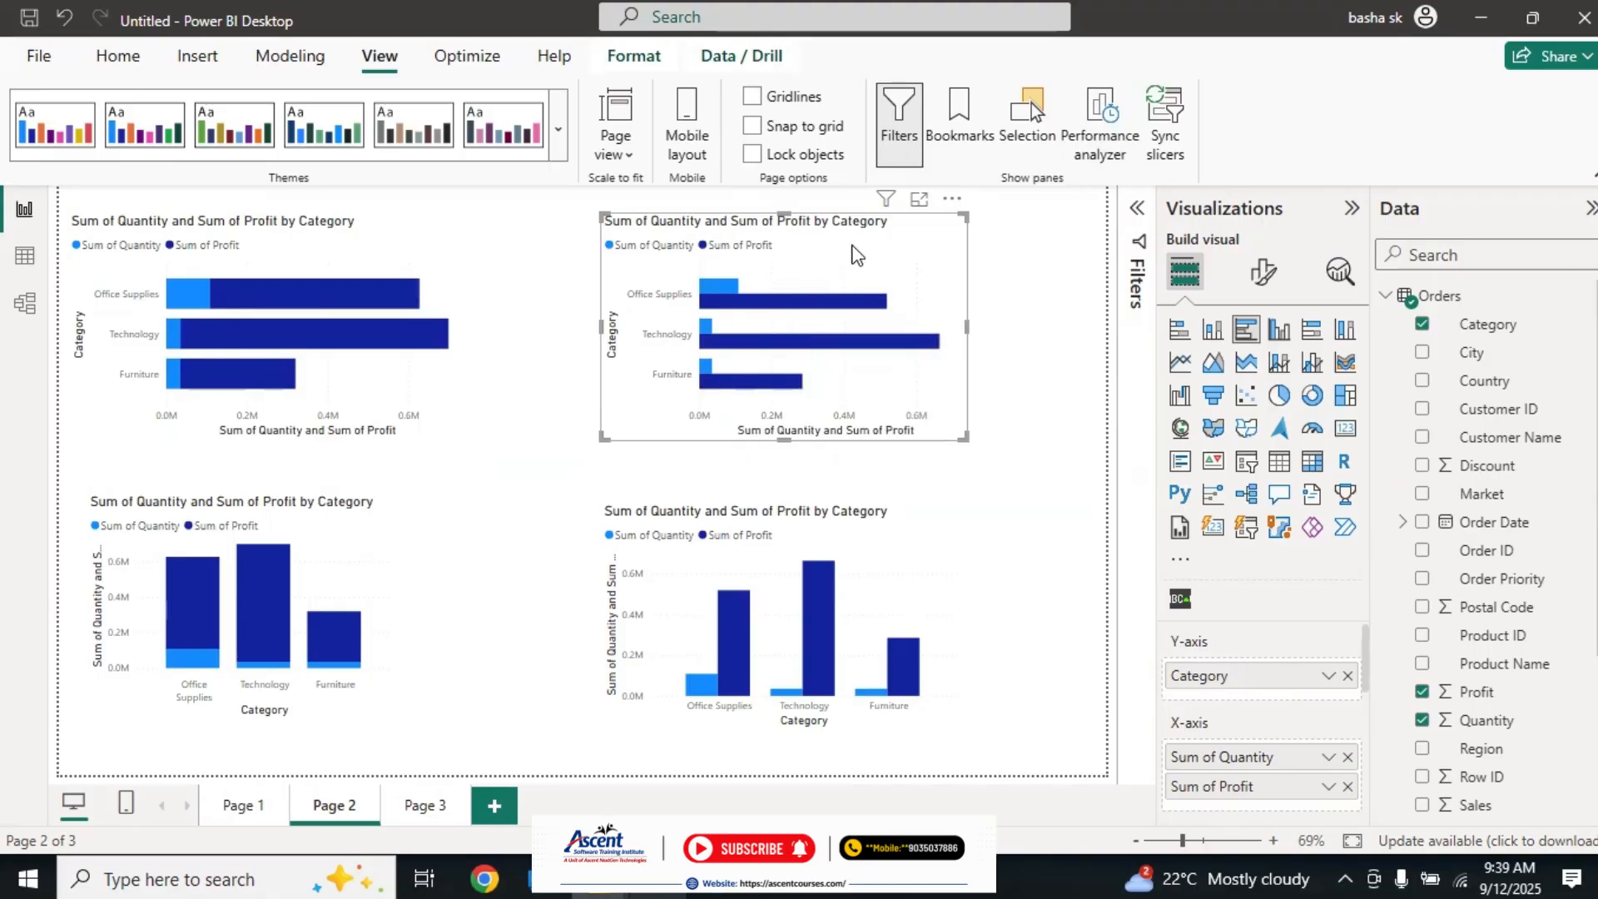
Step: Highlight Office Supplies from the clustered bar chart, clear the highlight, and examine that chart's additional options without applying any
left_click(795, 305)
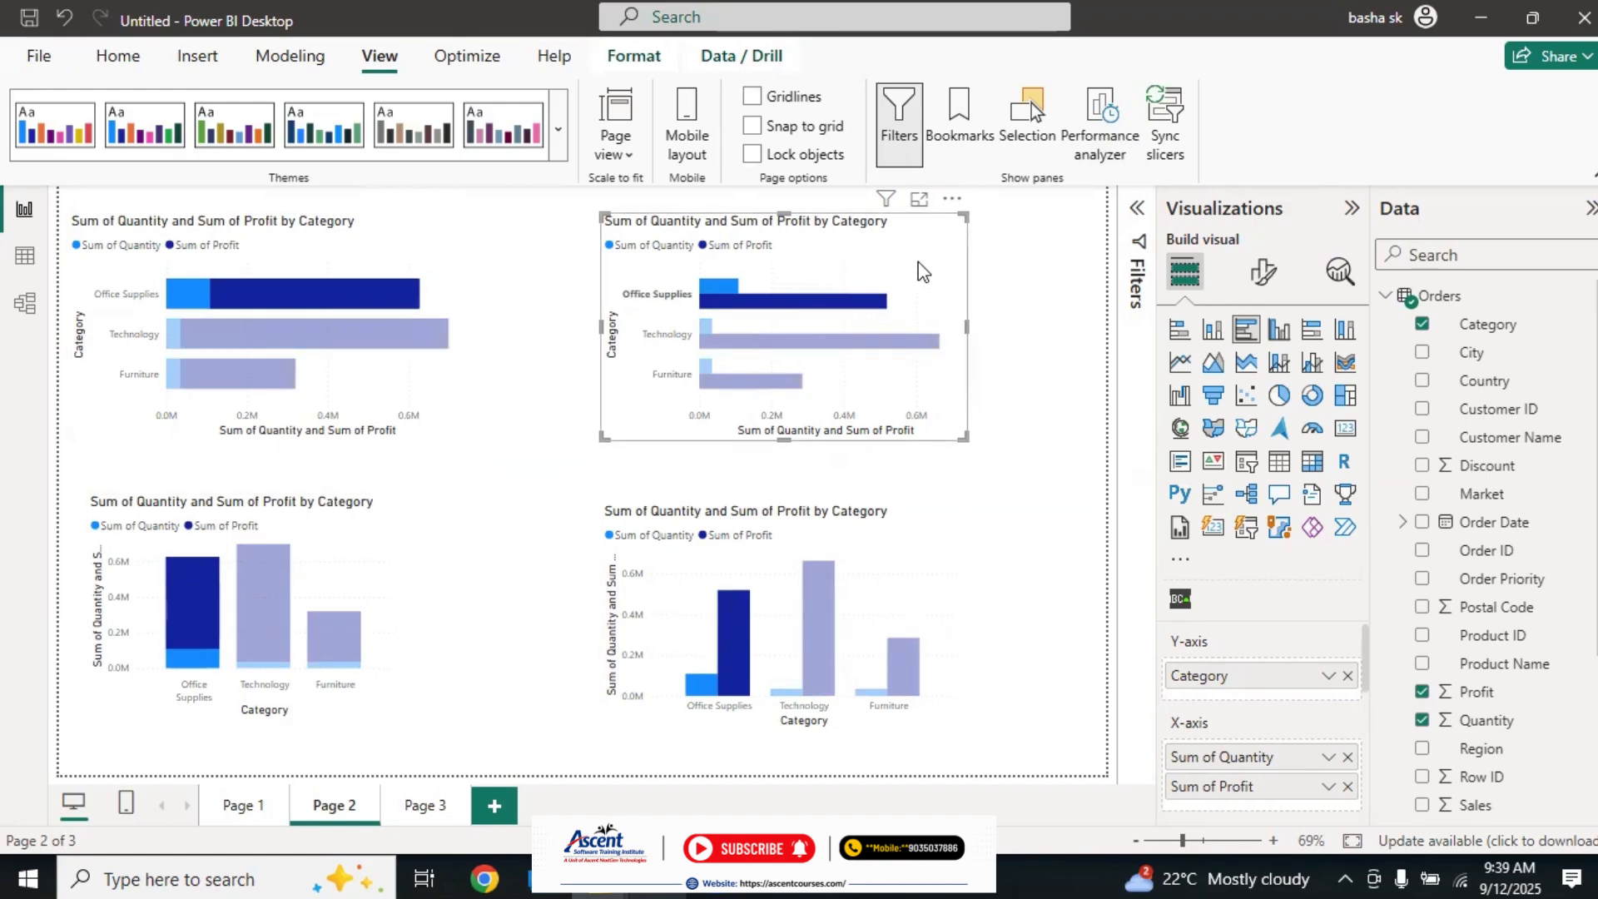
left_click(776, 304)
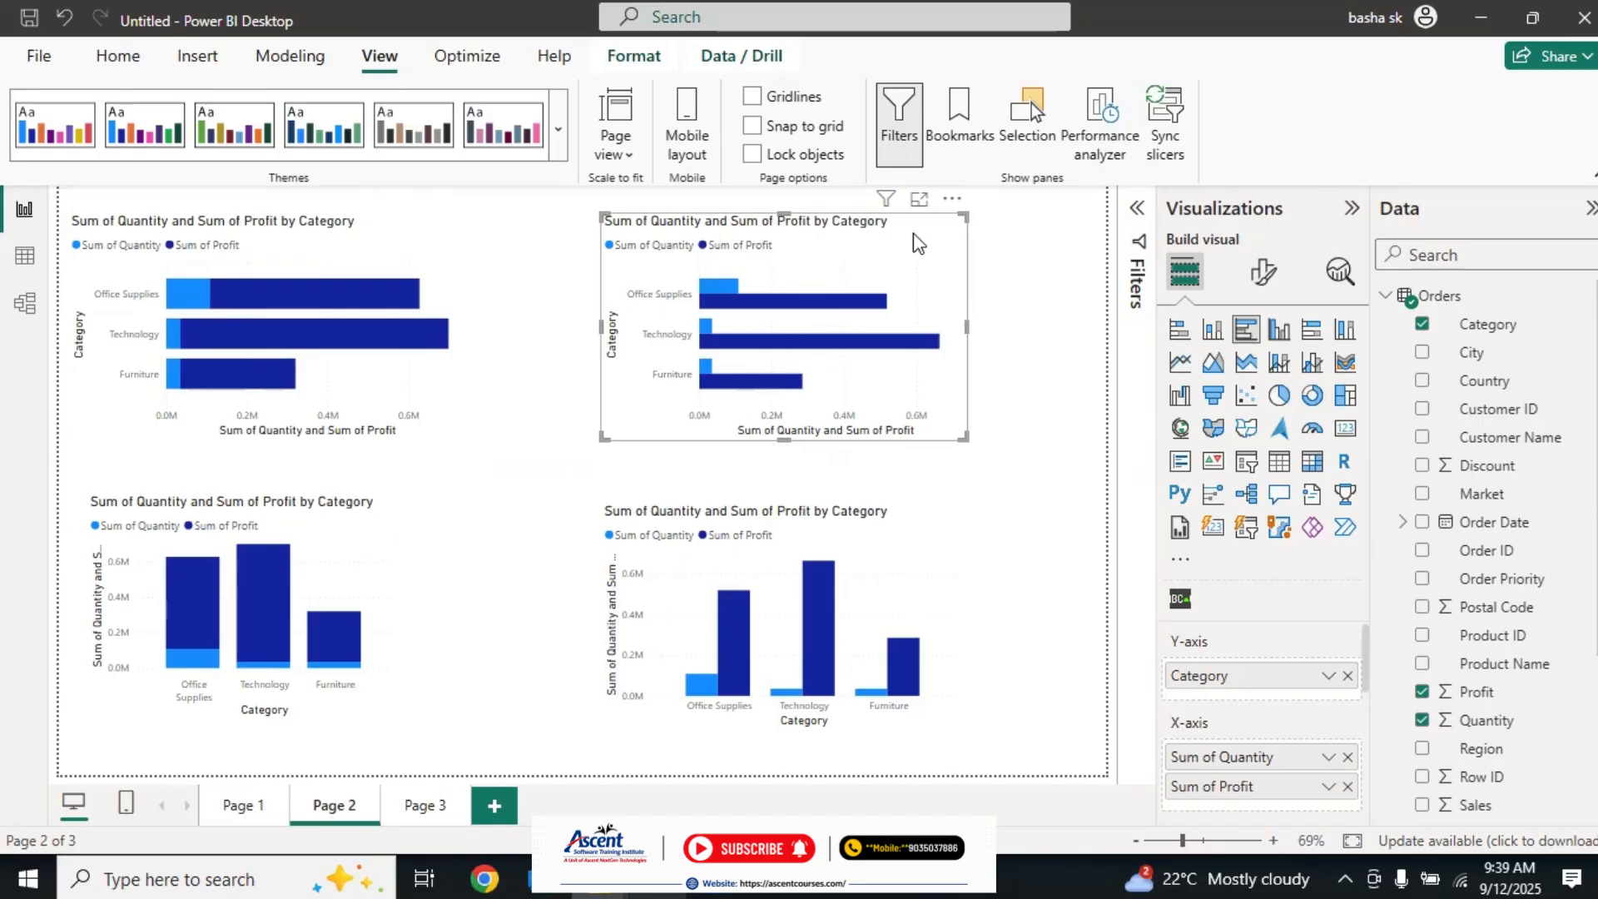
left_click(953, 203)
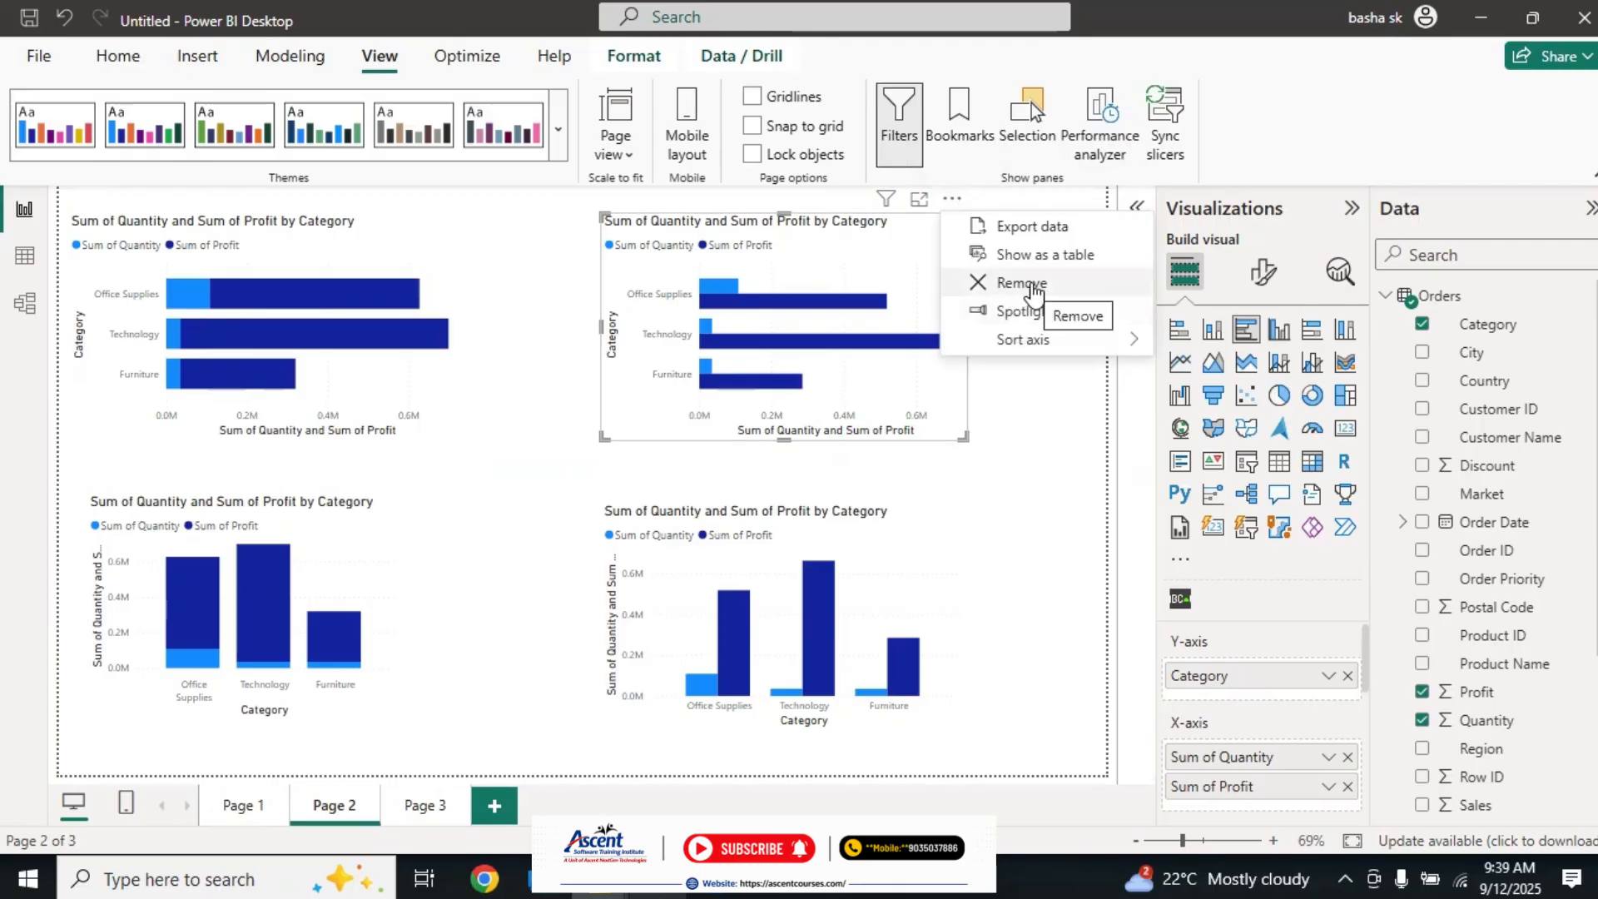
left_click(1029, 413)
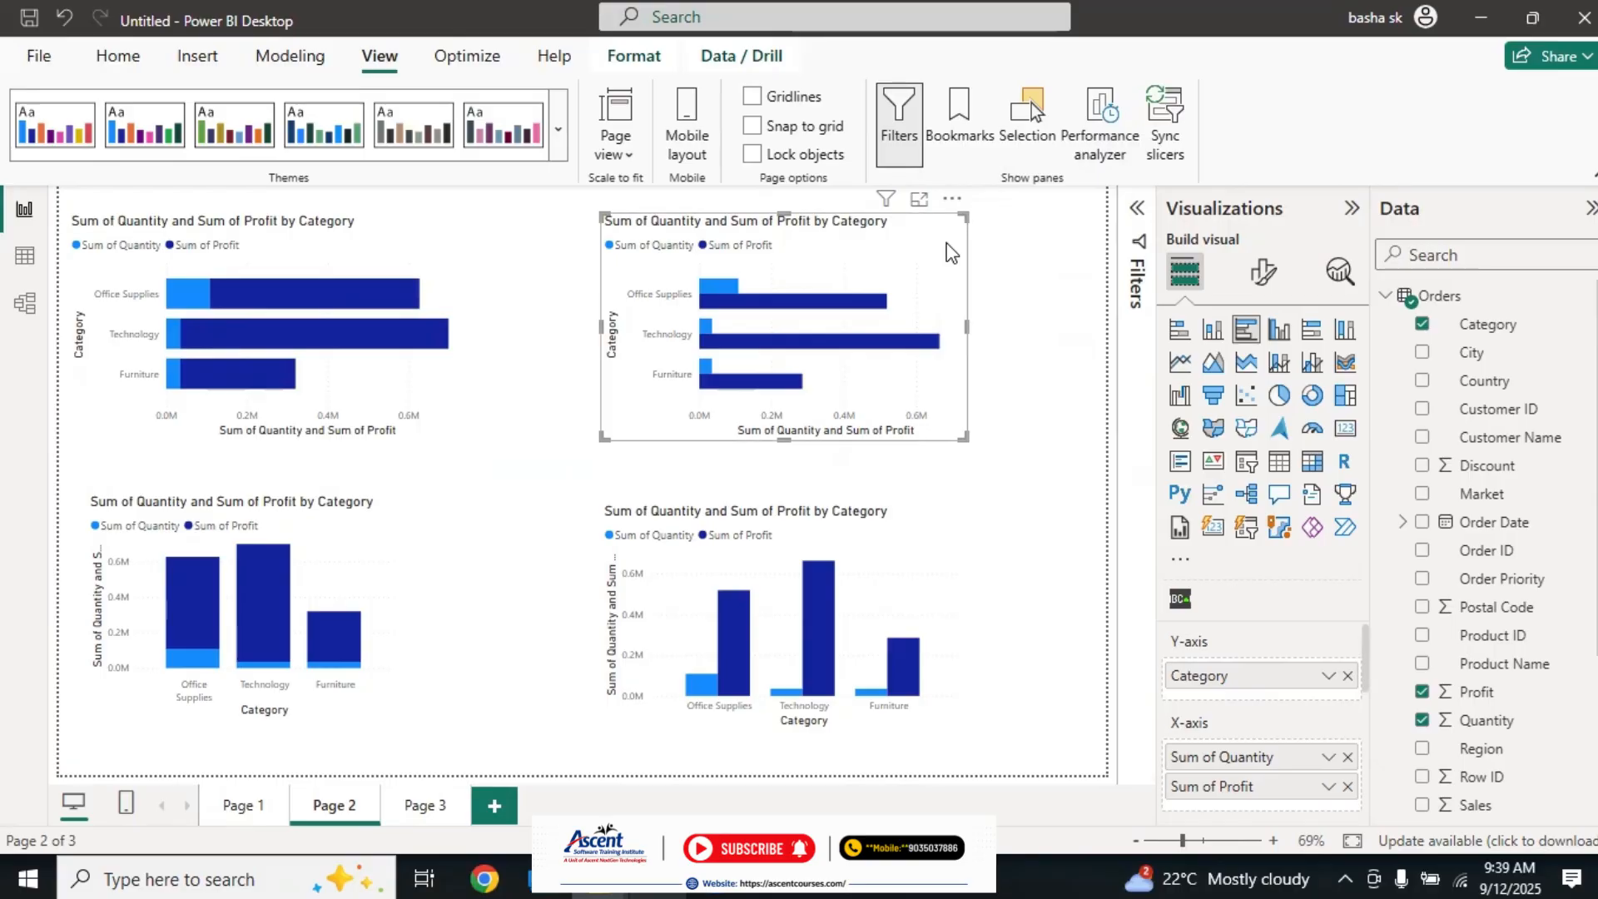
left_click(1041, 317)
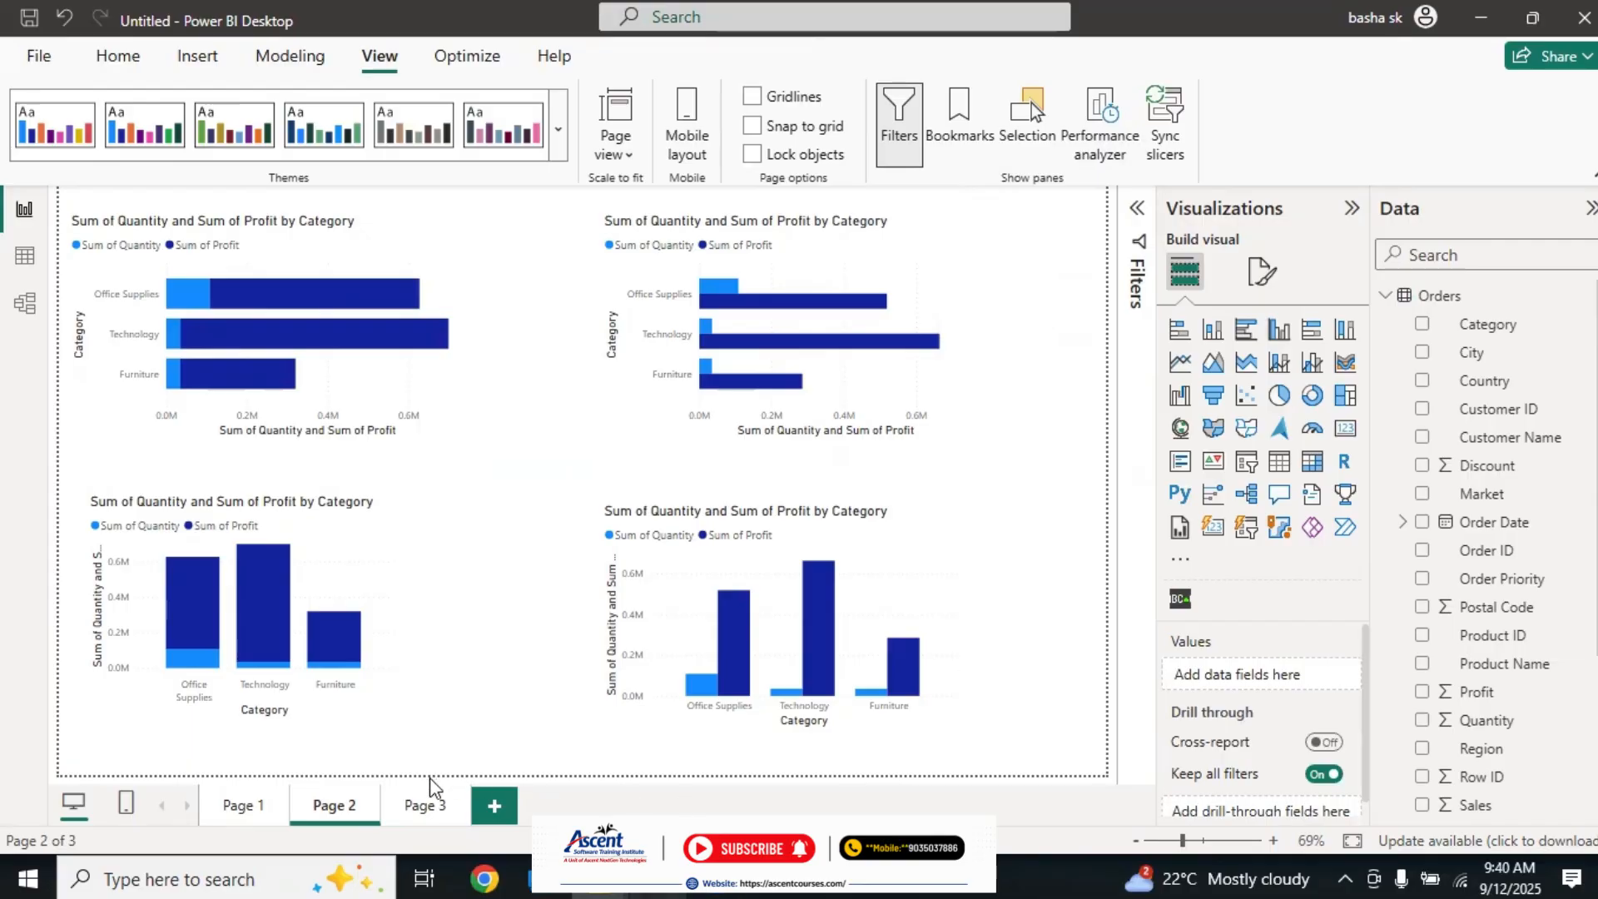
Step: Add a stacked column chart to Page 3, move it towards the middle of the canvas and enlarge it
left_click(417, 805)
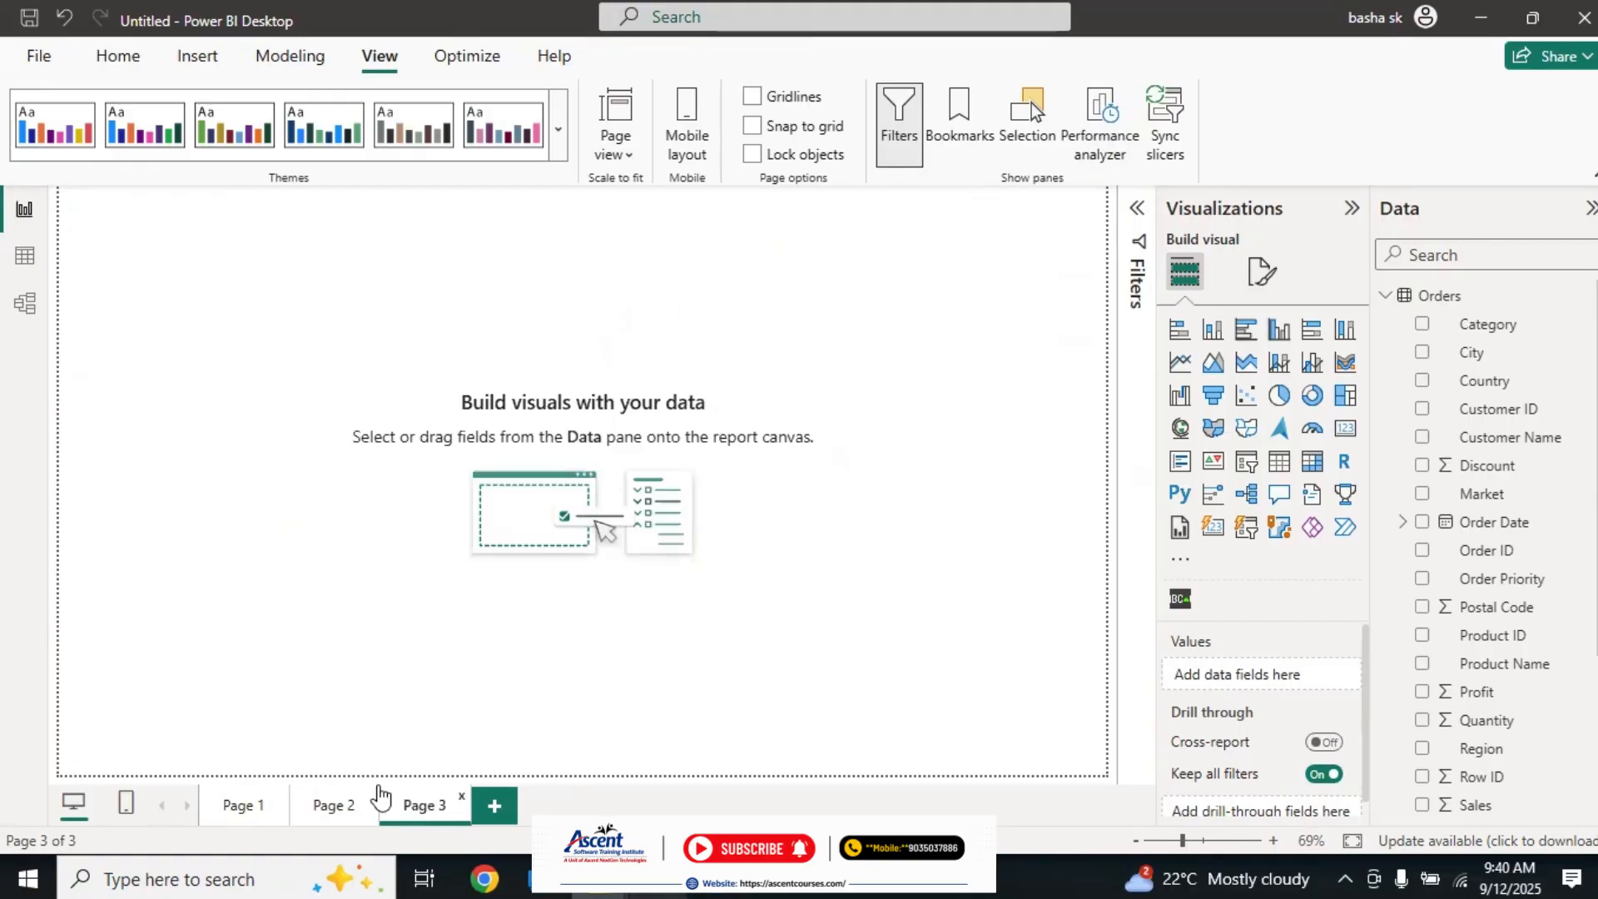
left_click(314, 806)
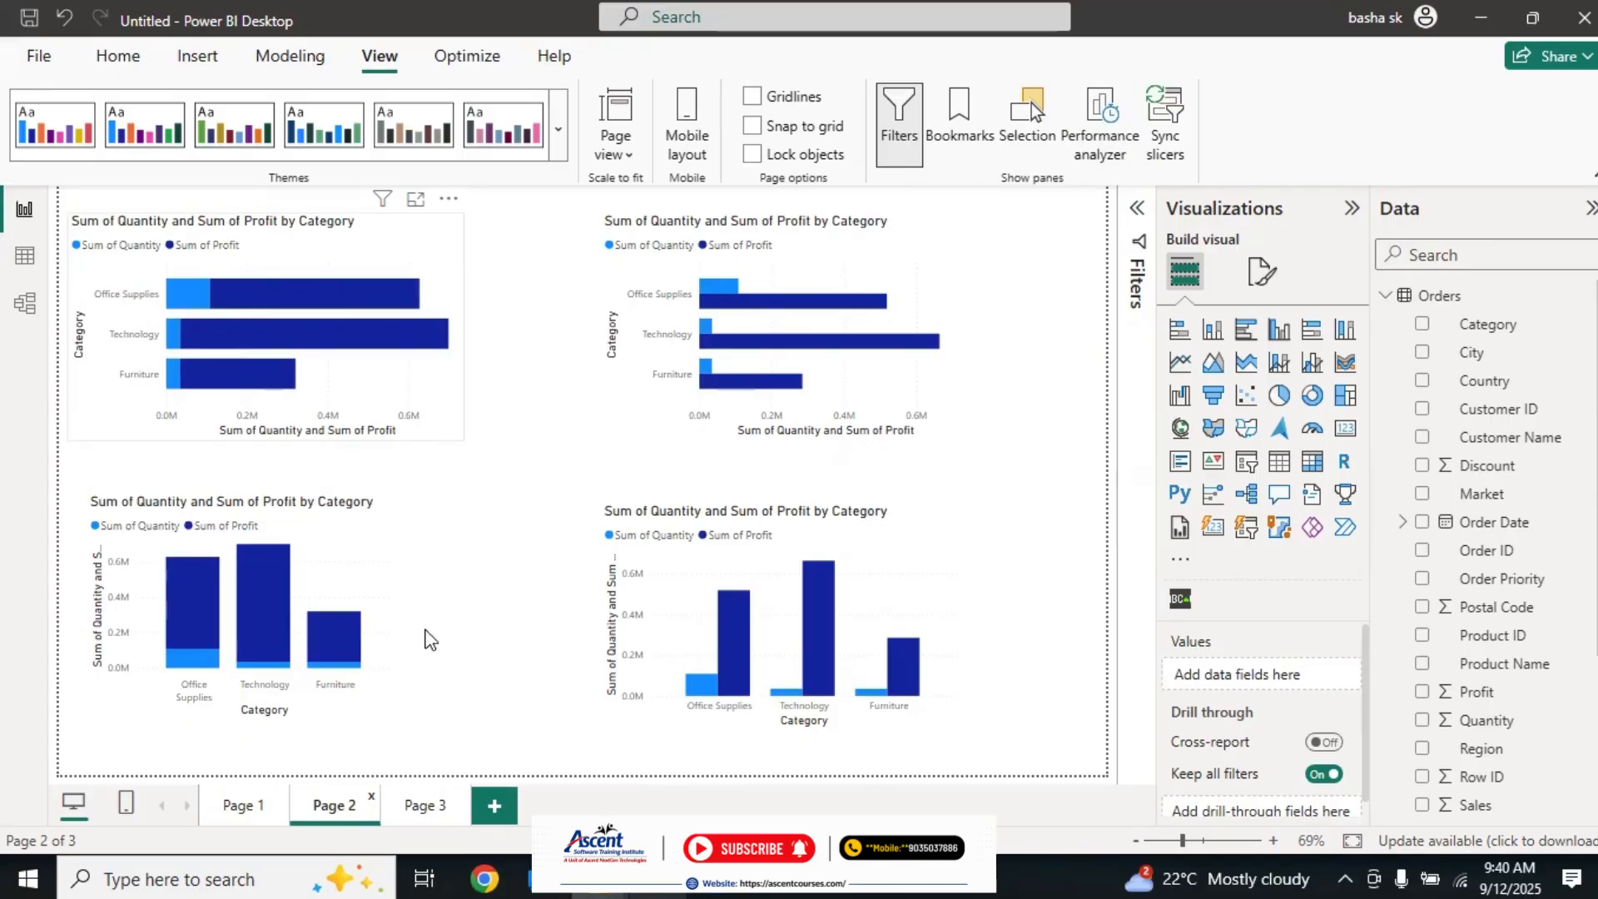
left_click(426, 808)
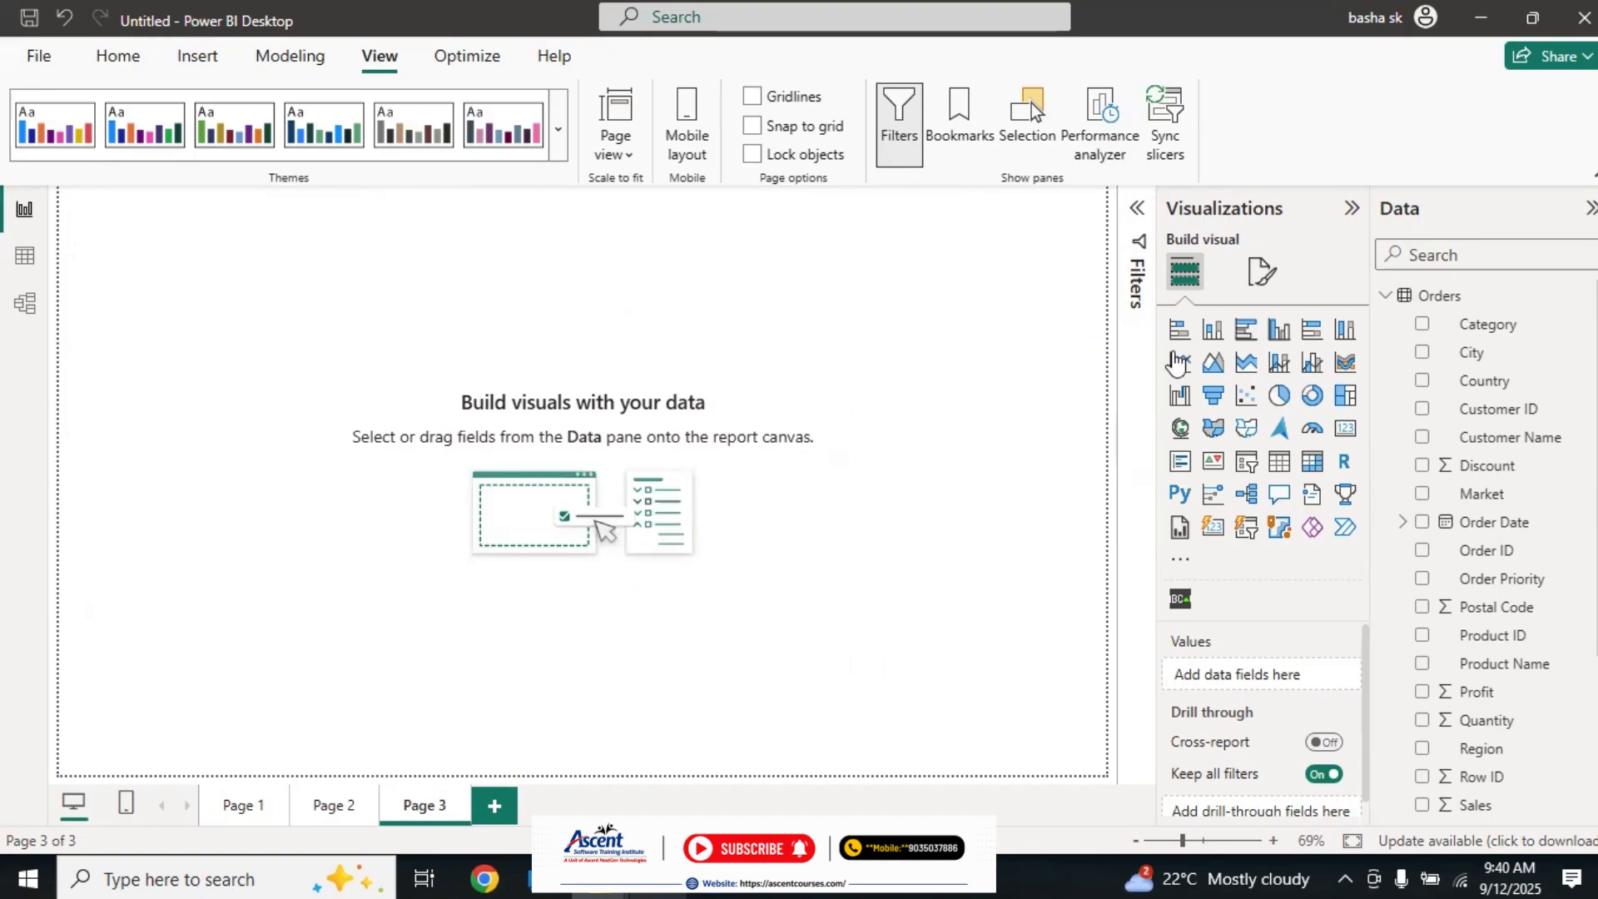
left_click(1215, 332)
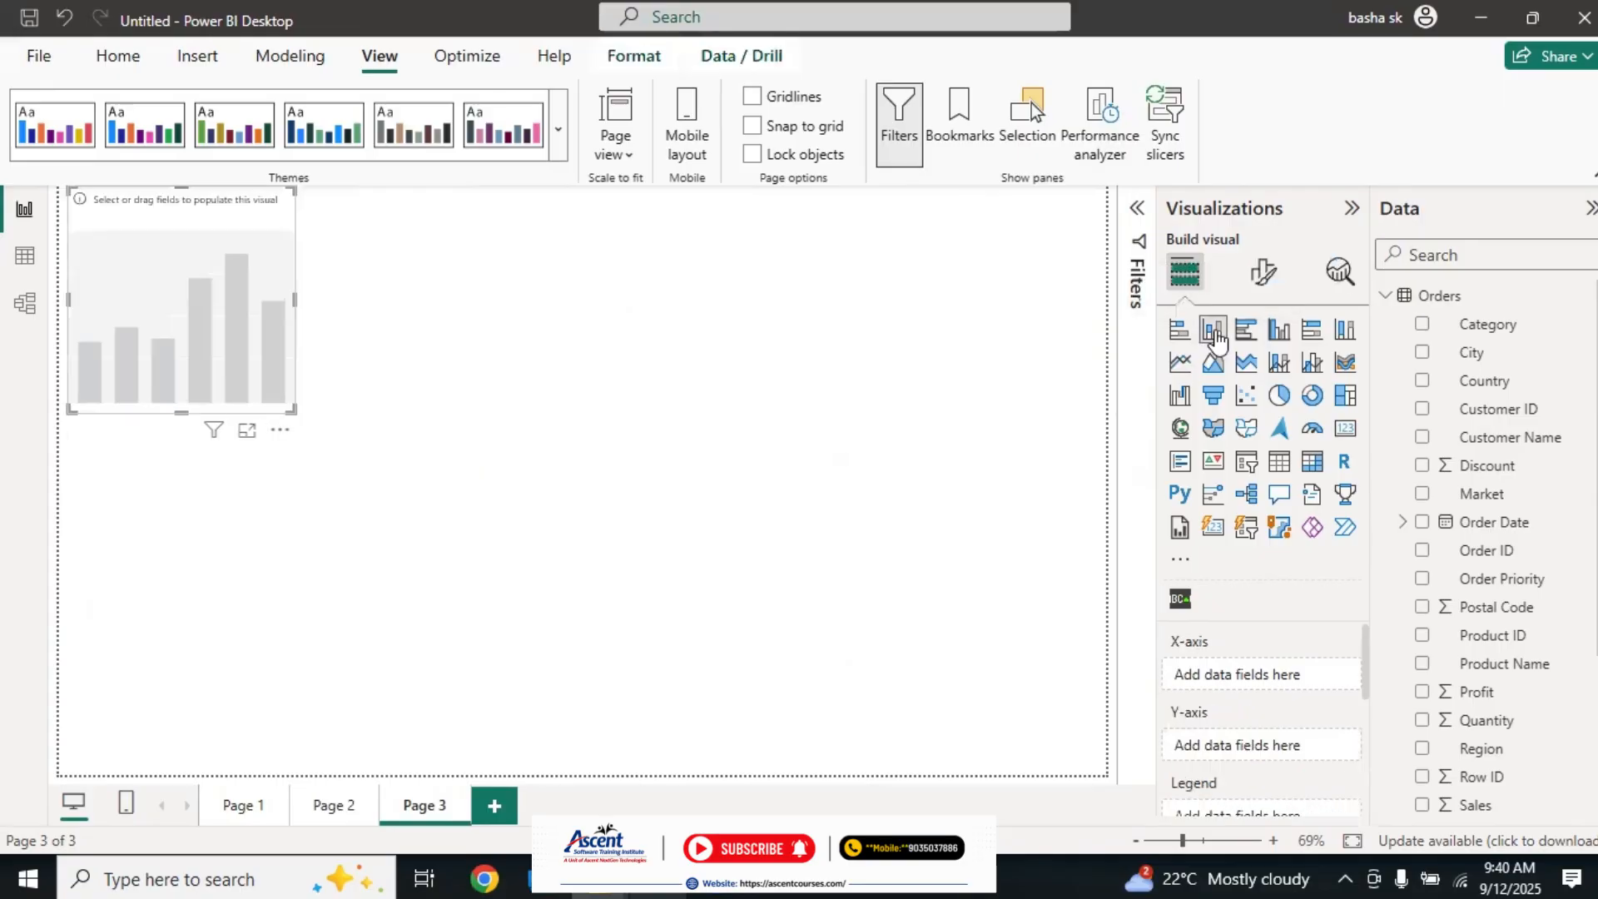
left_click_drag(268, 363, 486, 495)
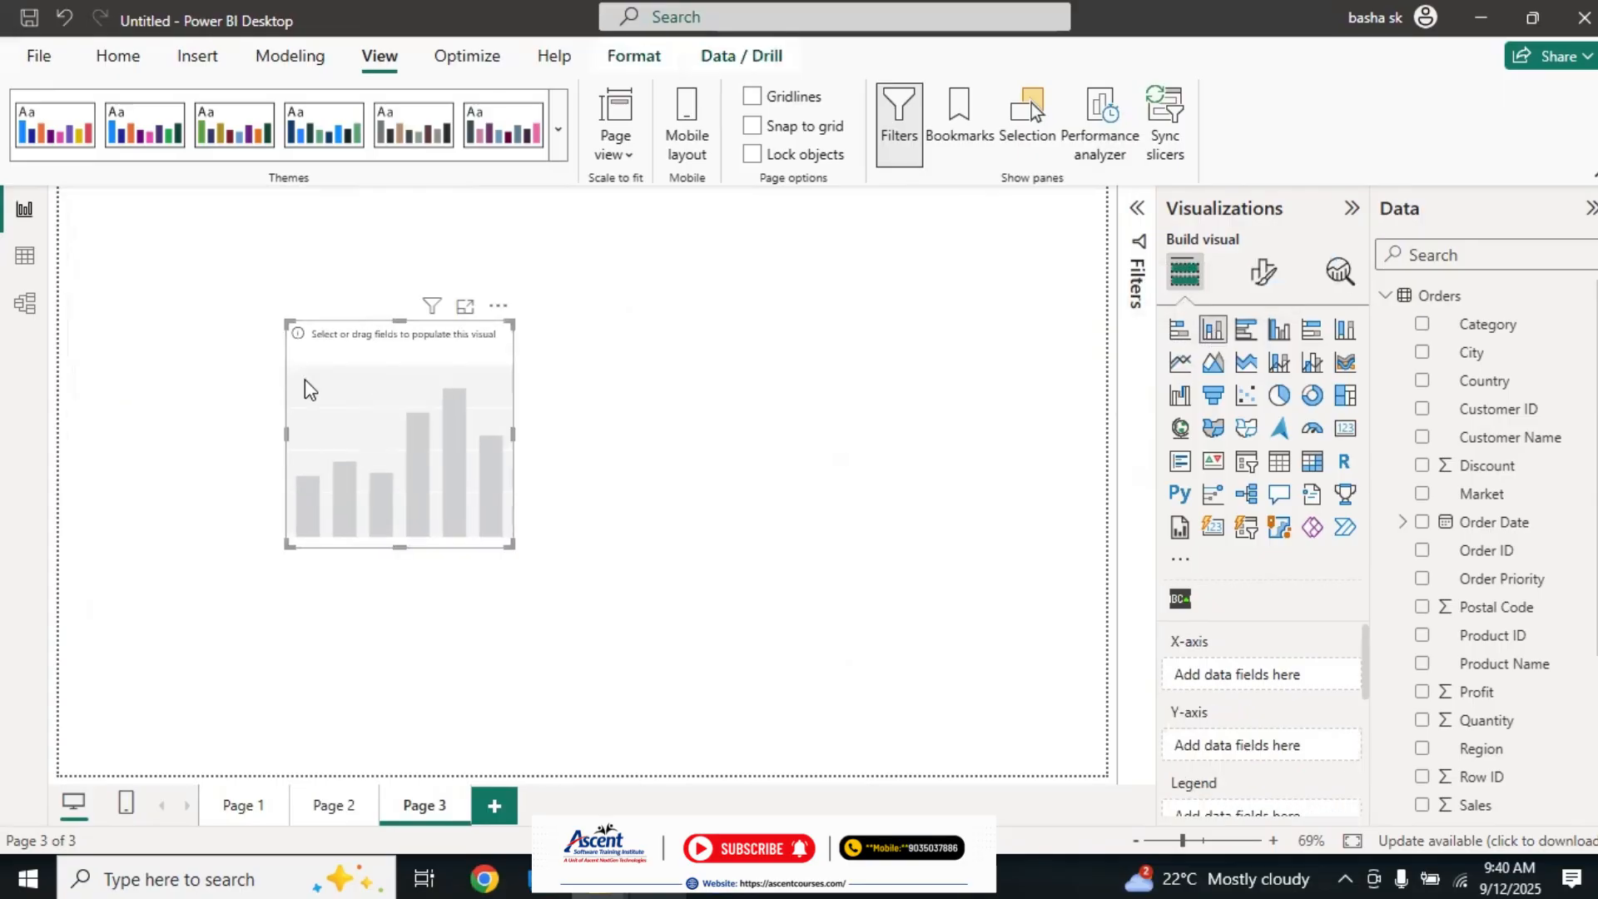
left_click_drag(503, 555, 732, 602)
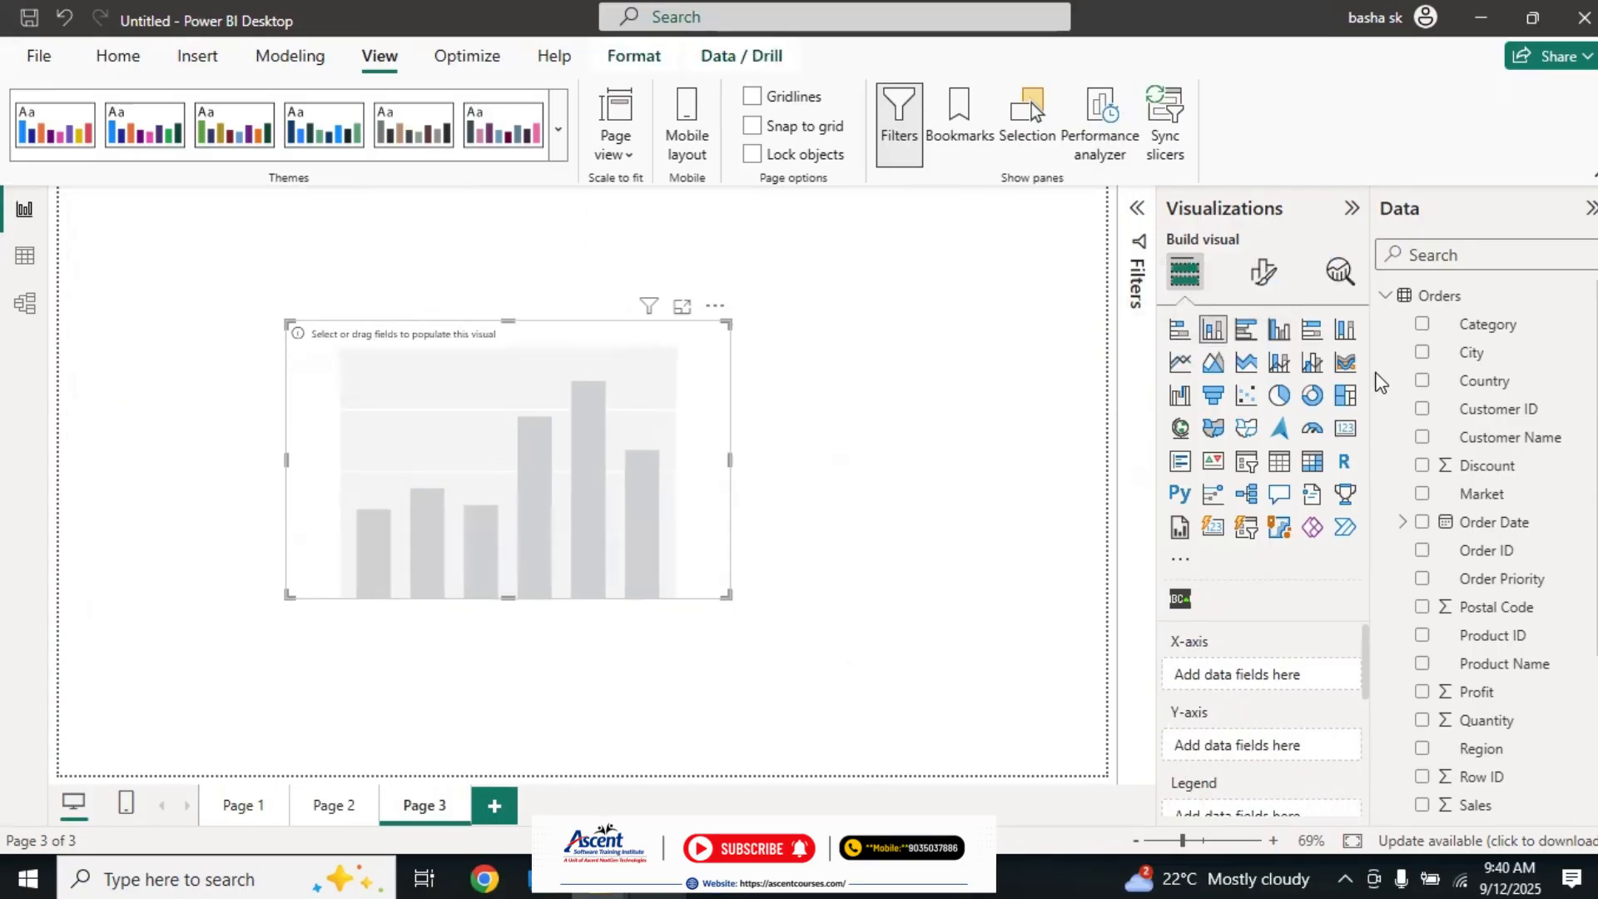
Step: Plot Quantity by Category in the stacked column chart and nudge the chart slightly to the right
left_click(1422, 324)
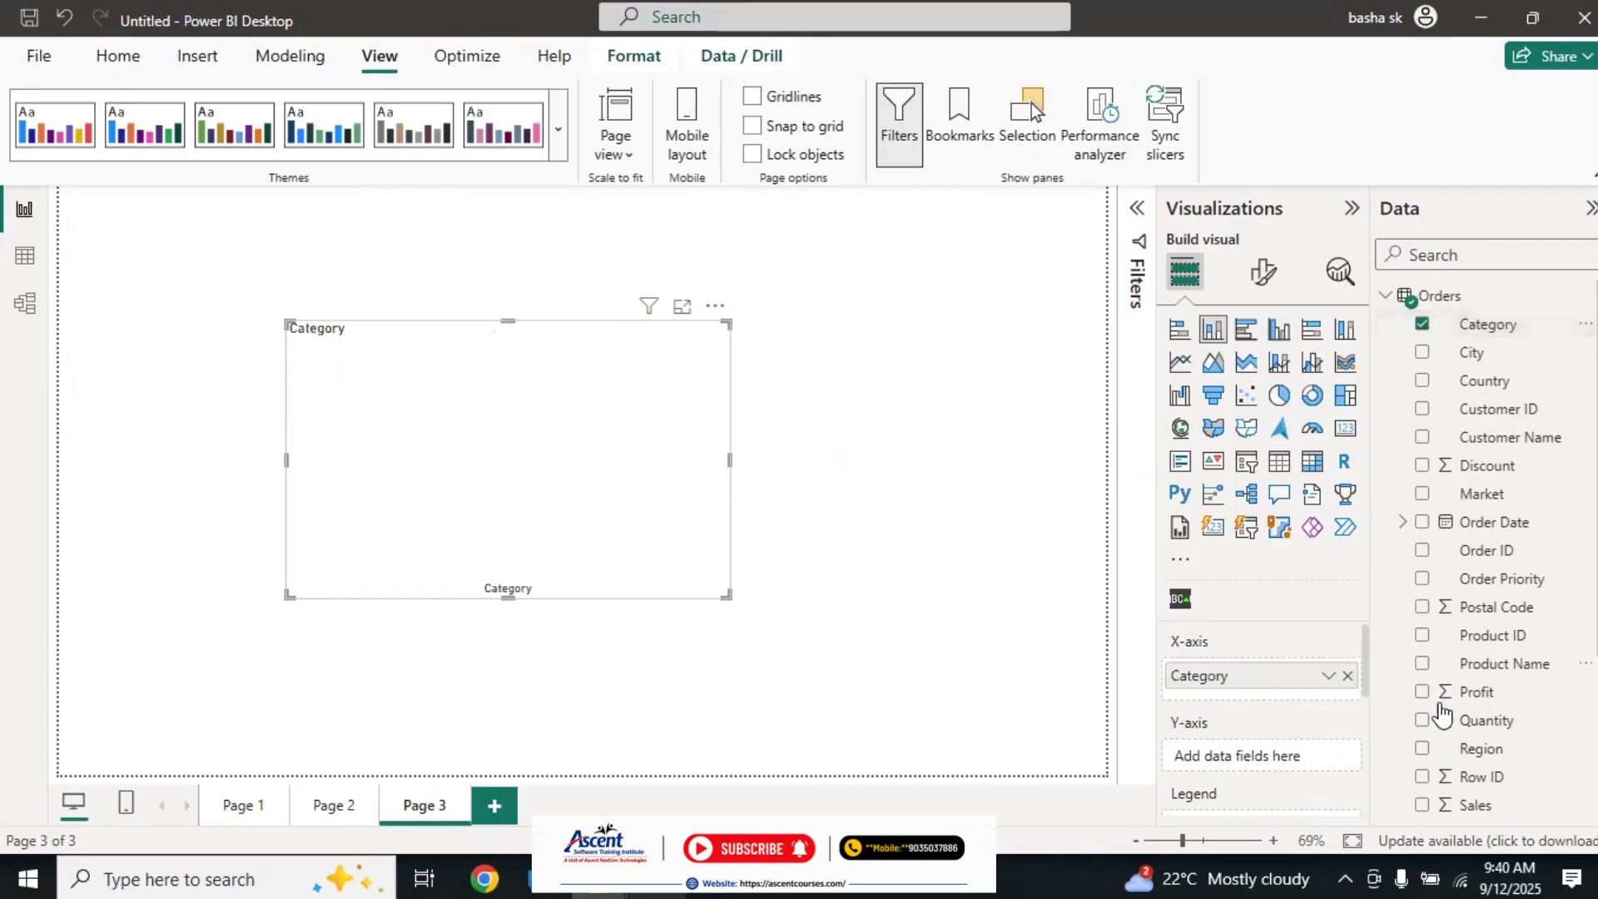
left_click(1422, 720)
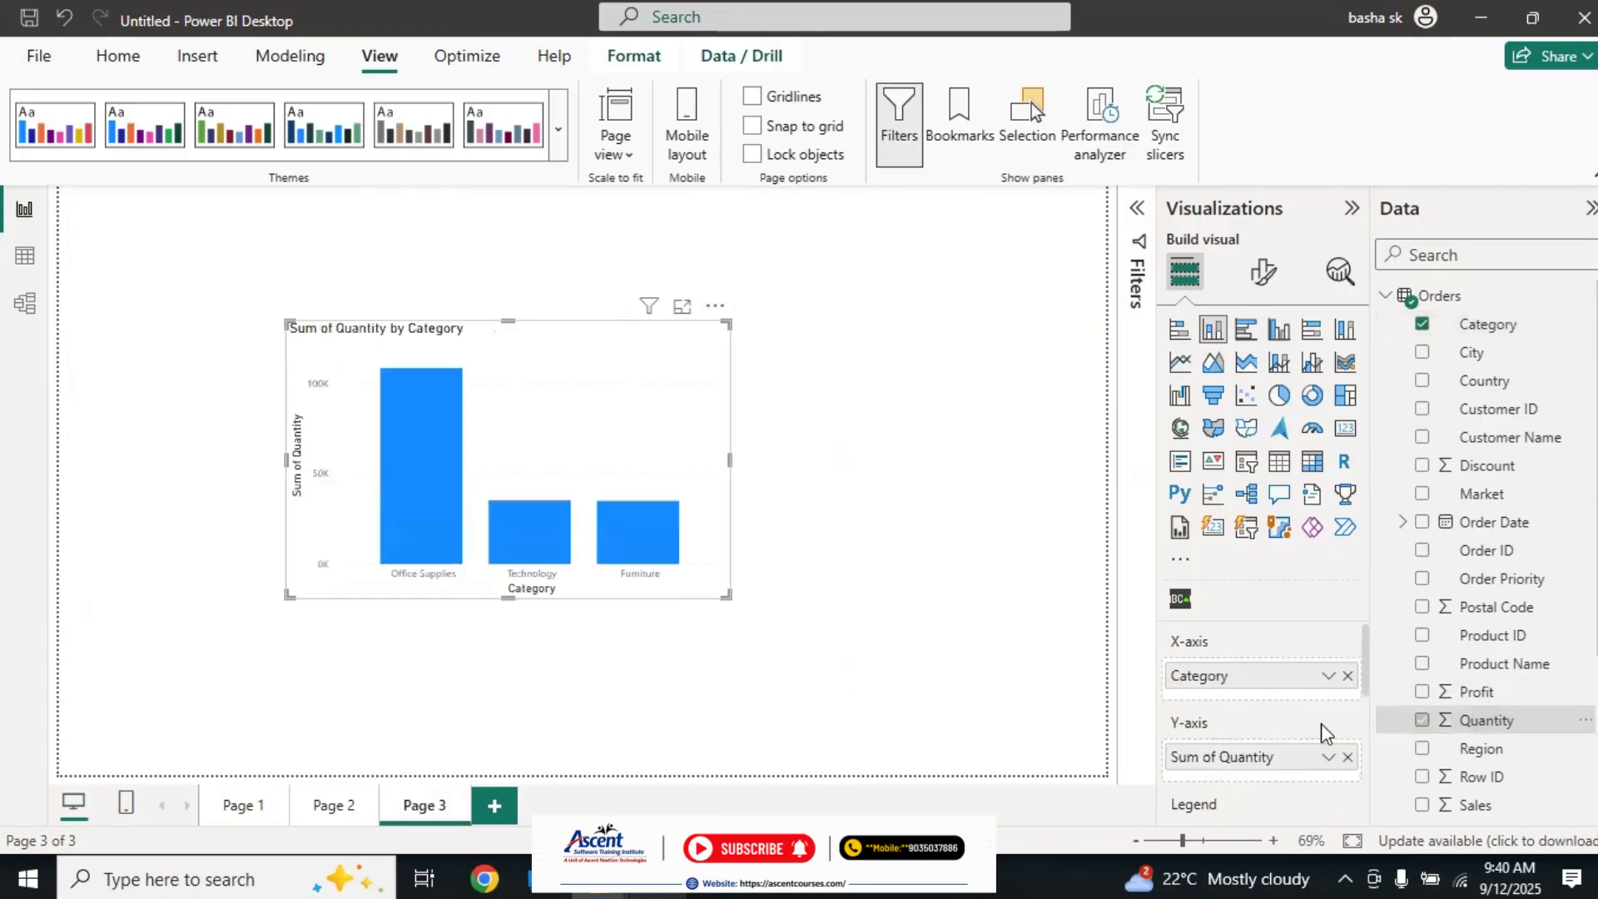
left_click_drag(635, 346, 654, 348)
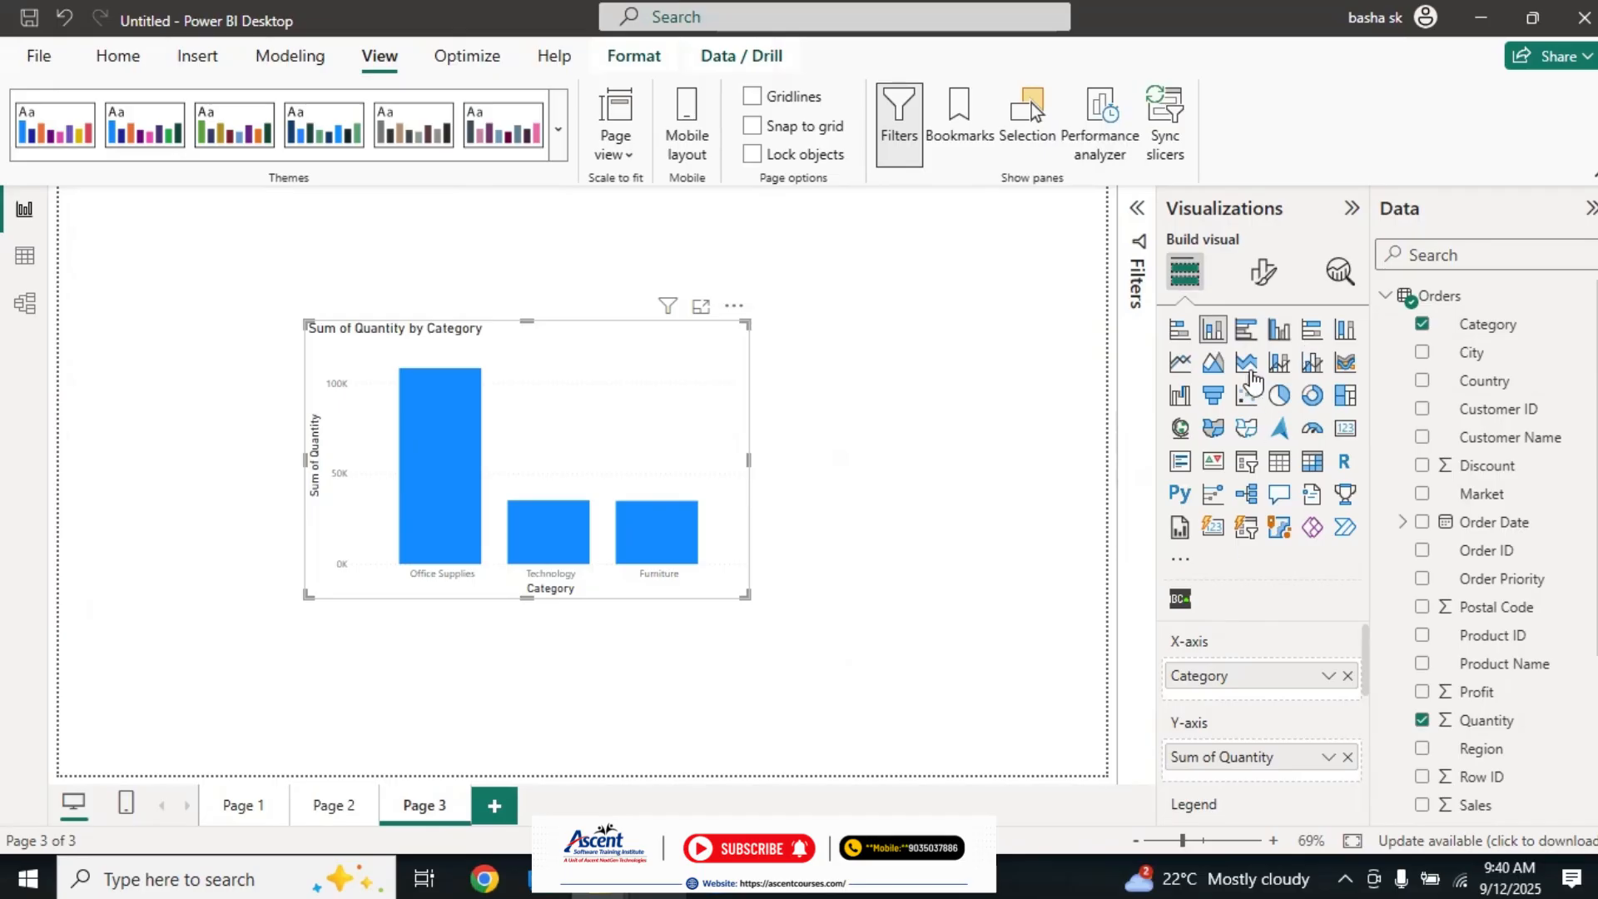
Step: Examine the Visual and General formatting options of the column chart, including its X-axis settings
left_click(1266, 274)
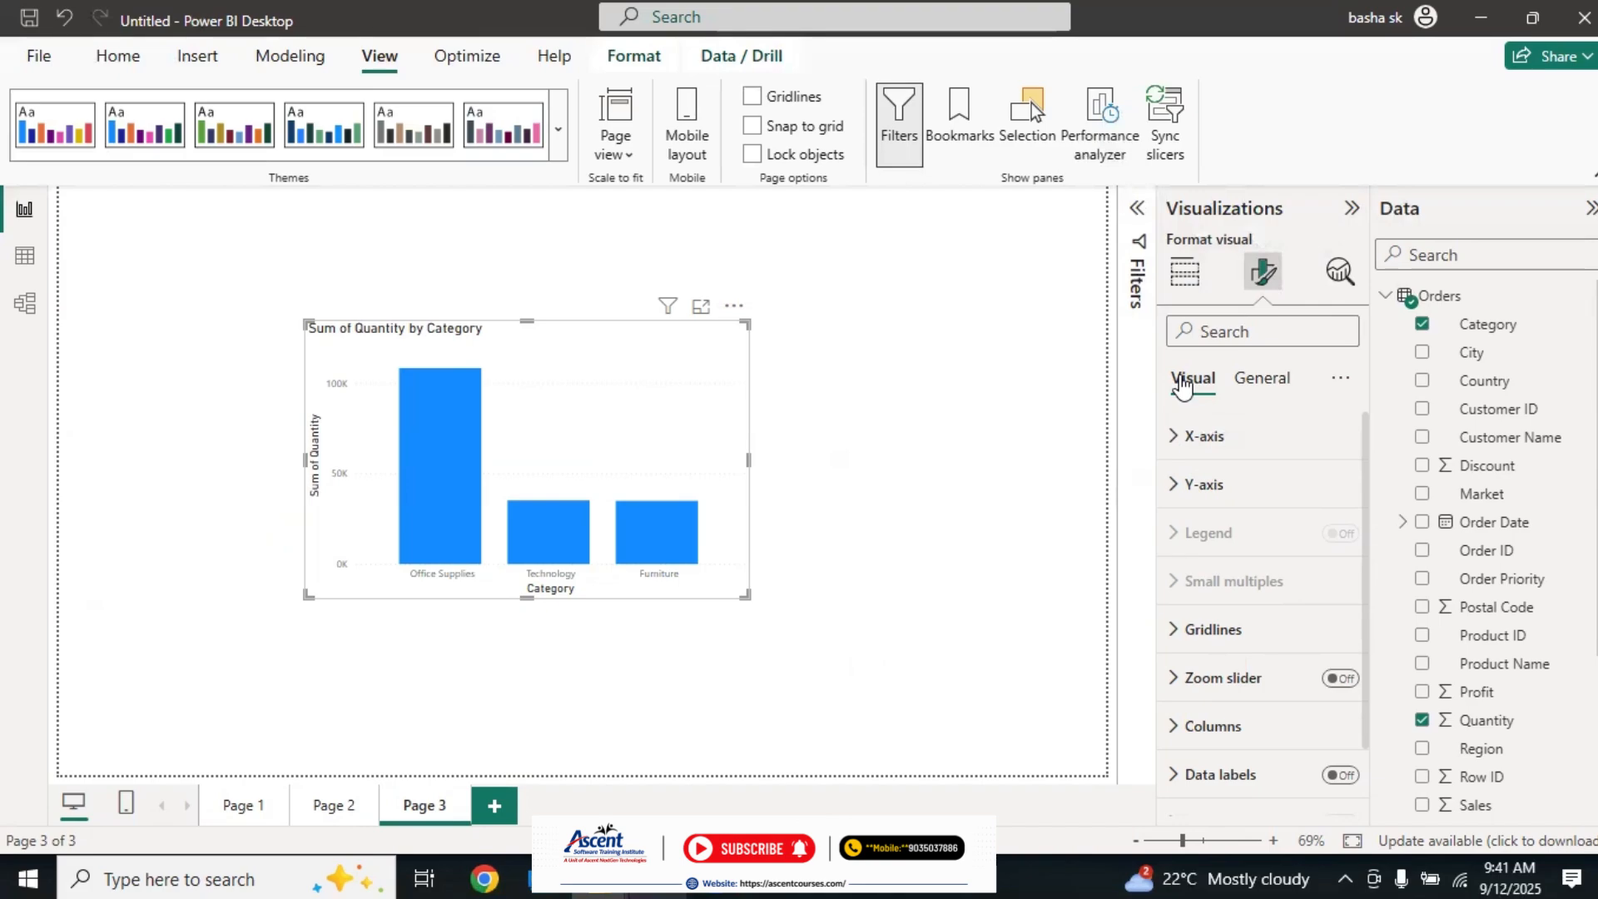
left_click(1261, 379)
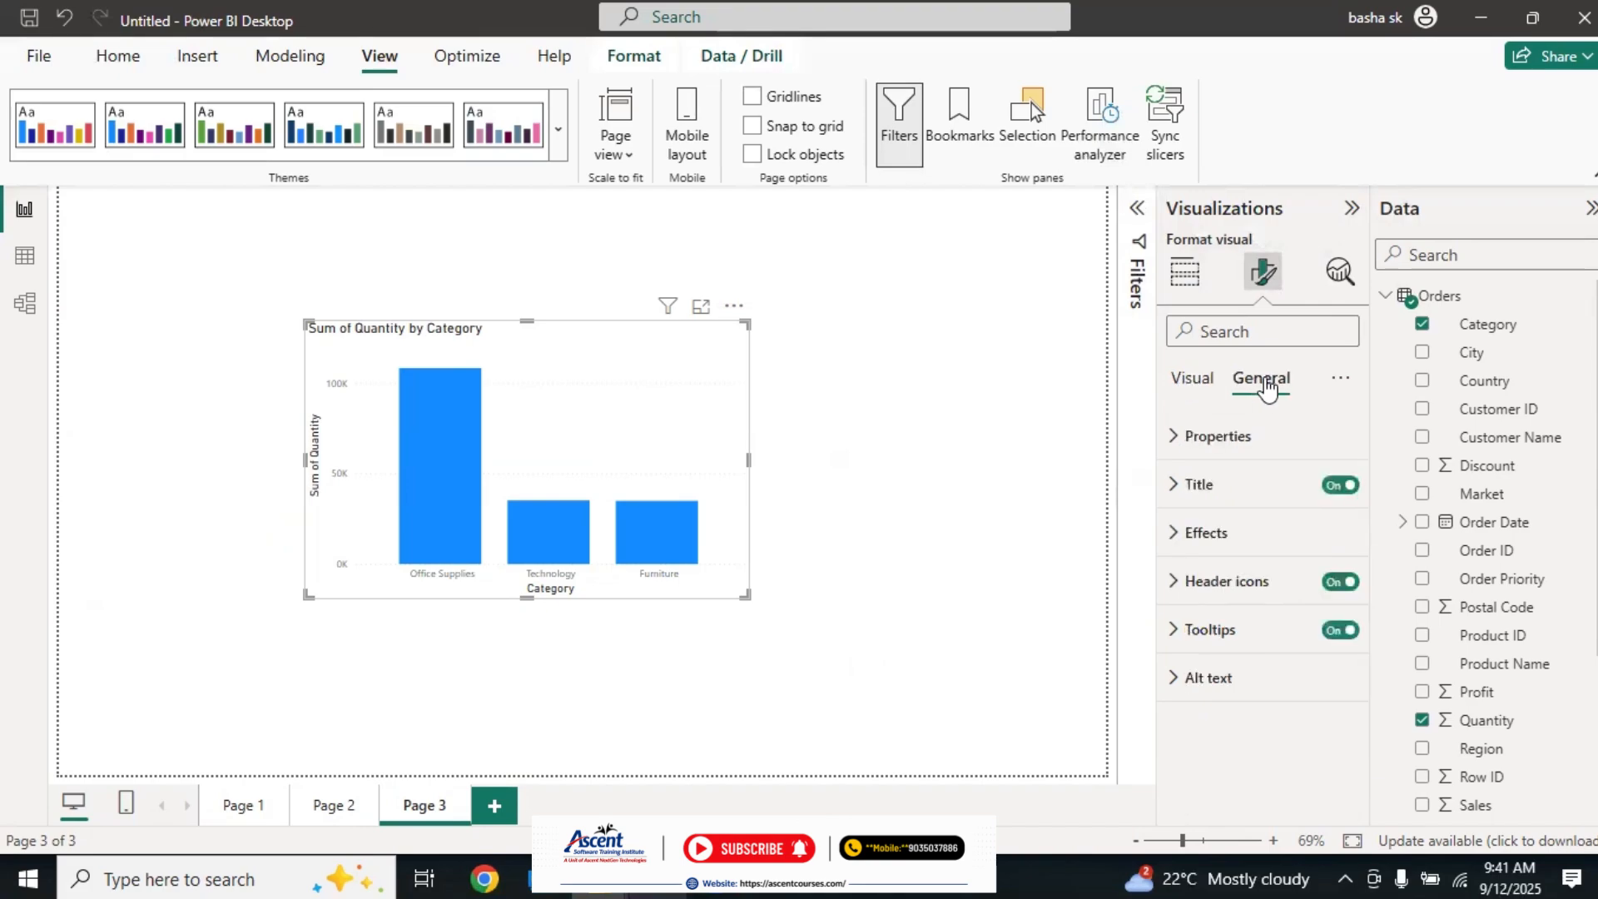
left_click(1207, 381)
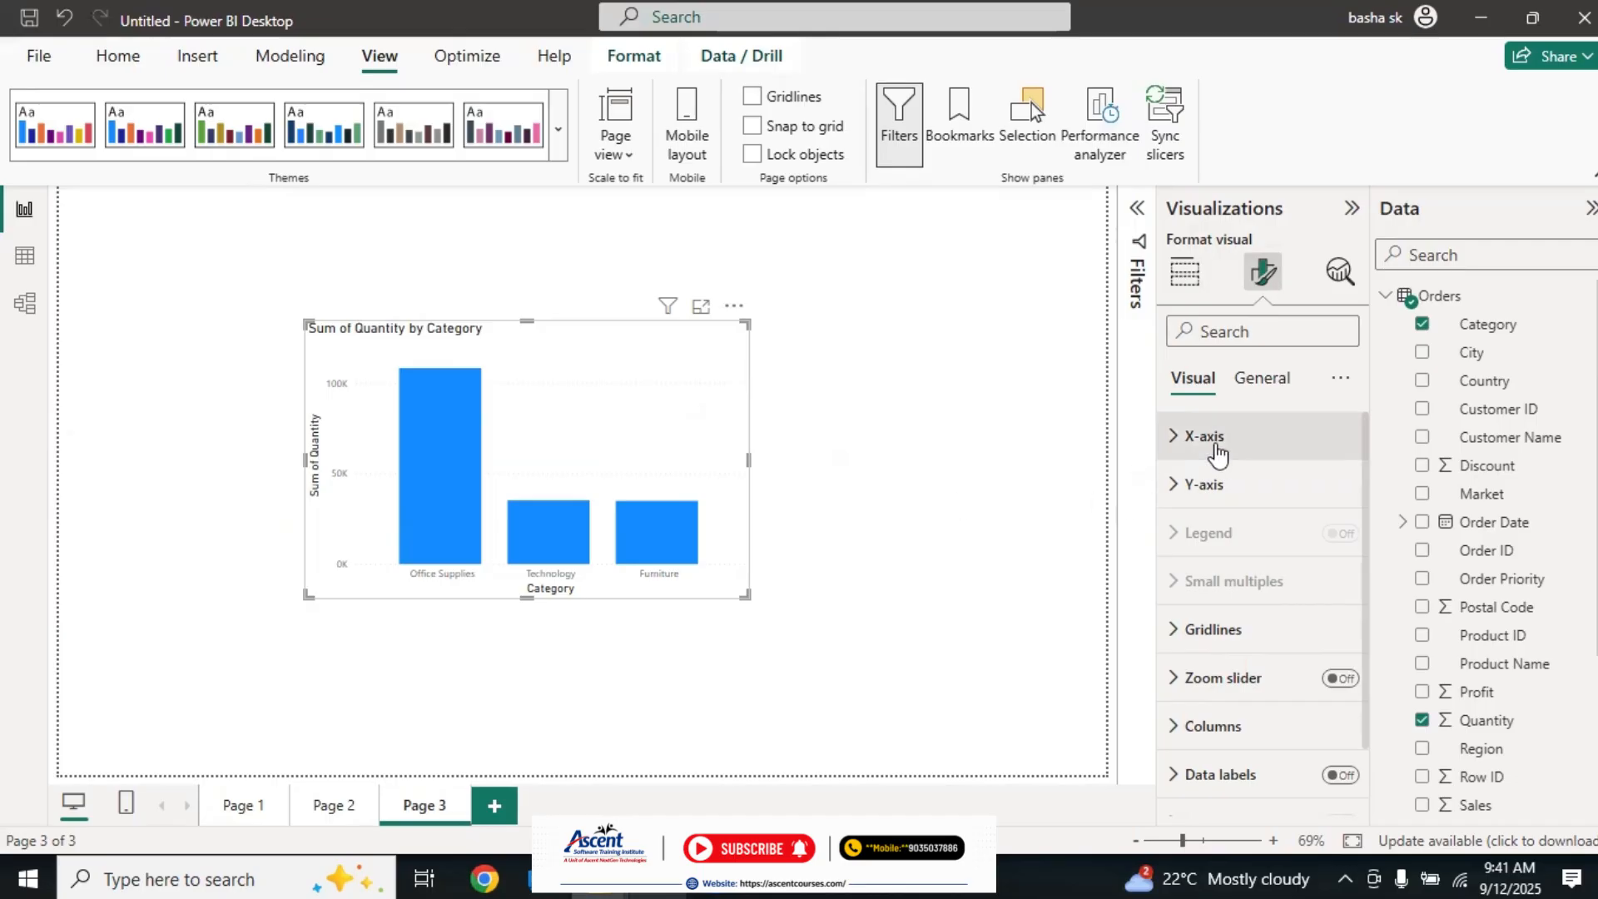
left_click(1176, 448)
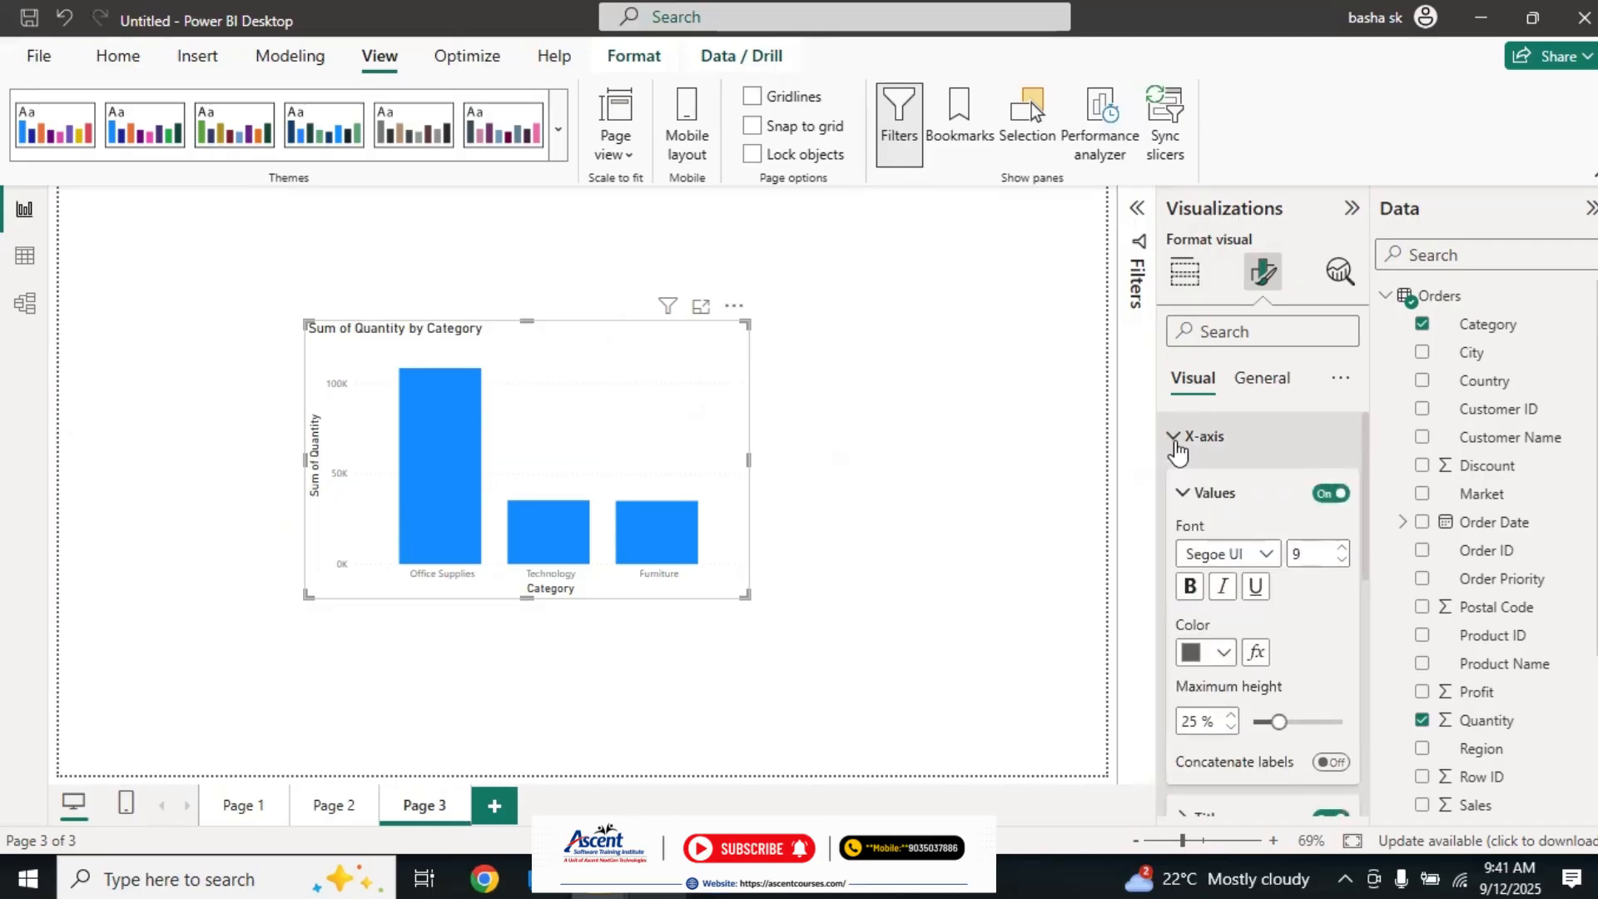
left_click(1181, 495)
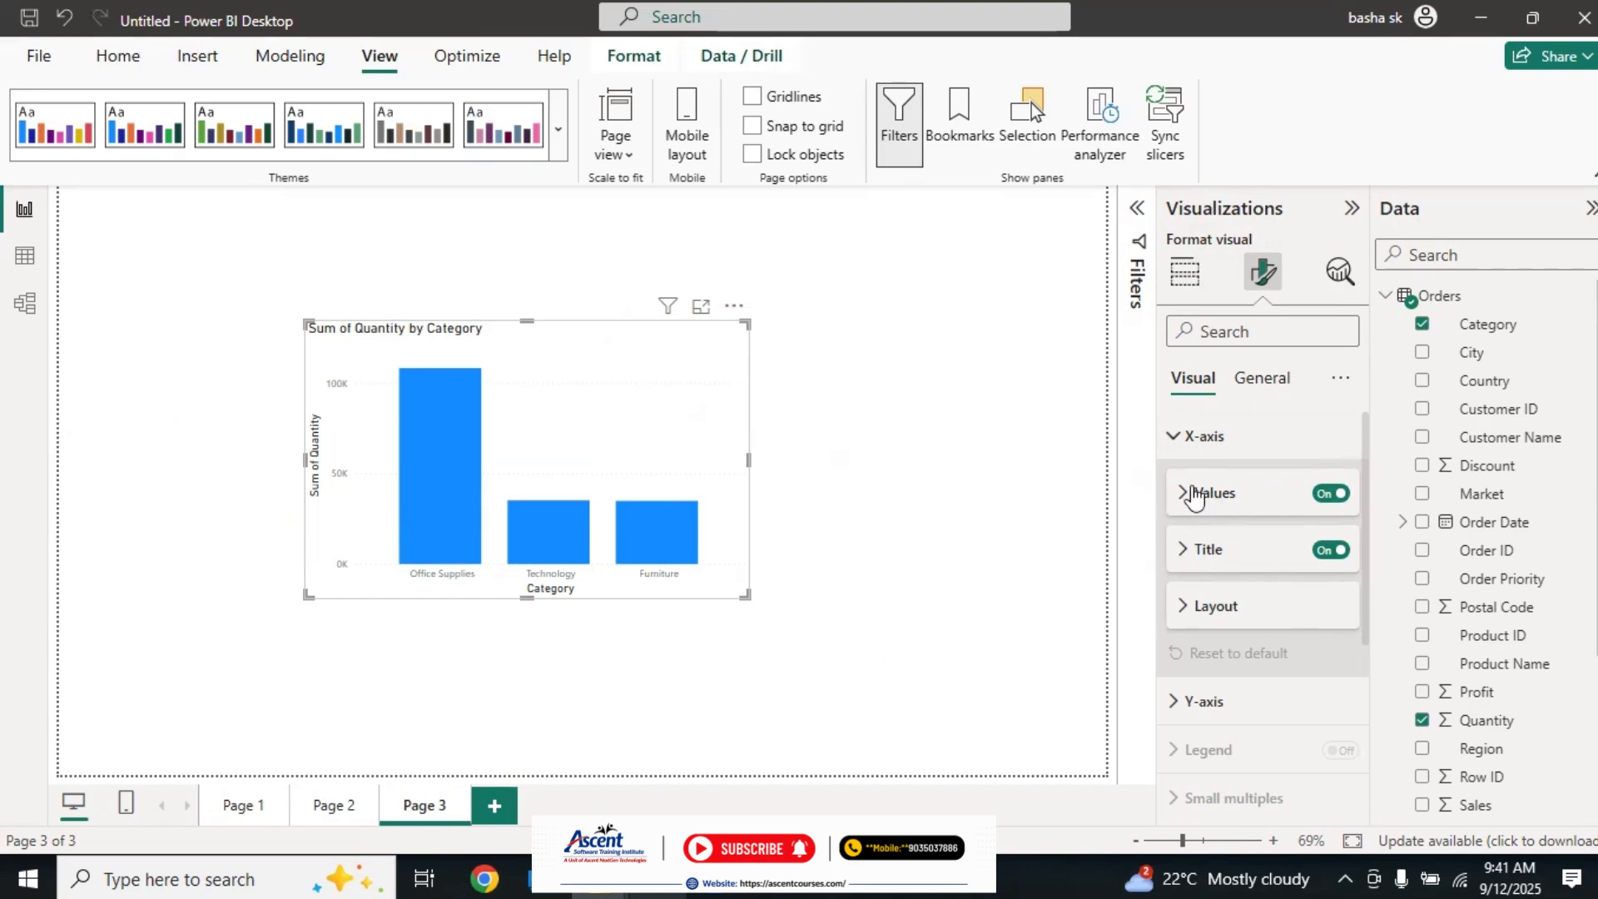
Step: Show the column chart in focus mode and switch its X-axis values and X-axis title off and back on
left_click(702, 307)
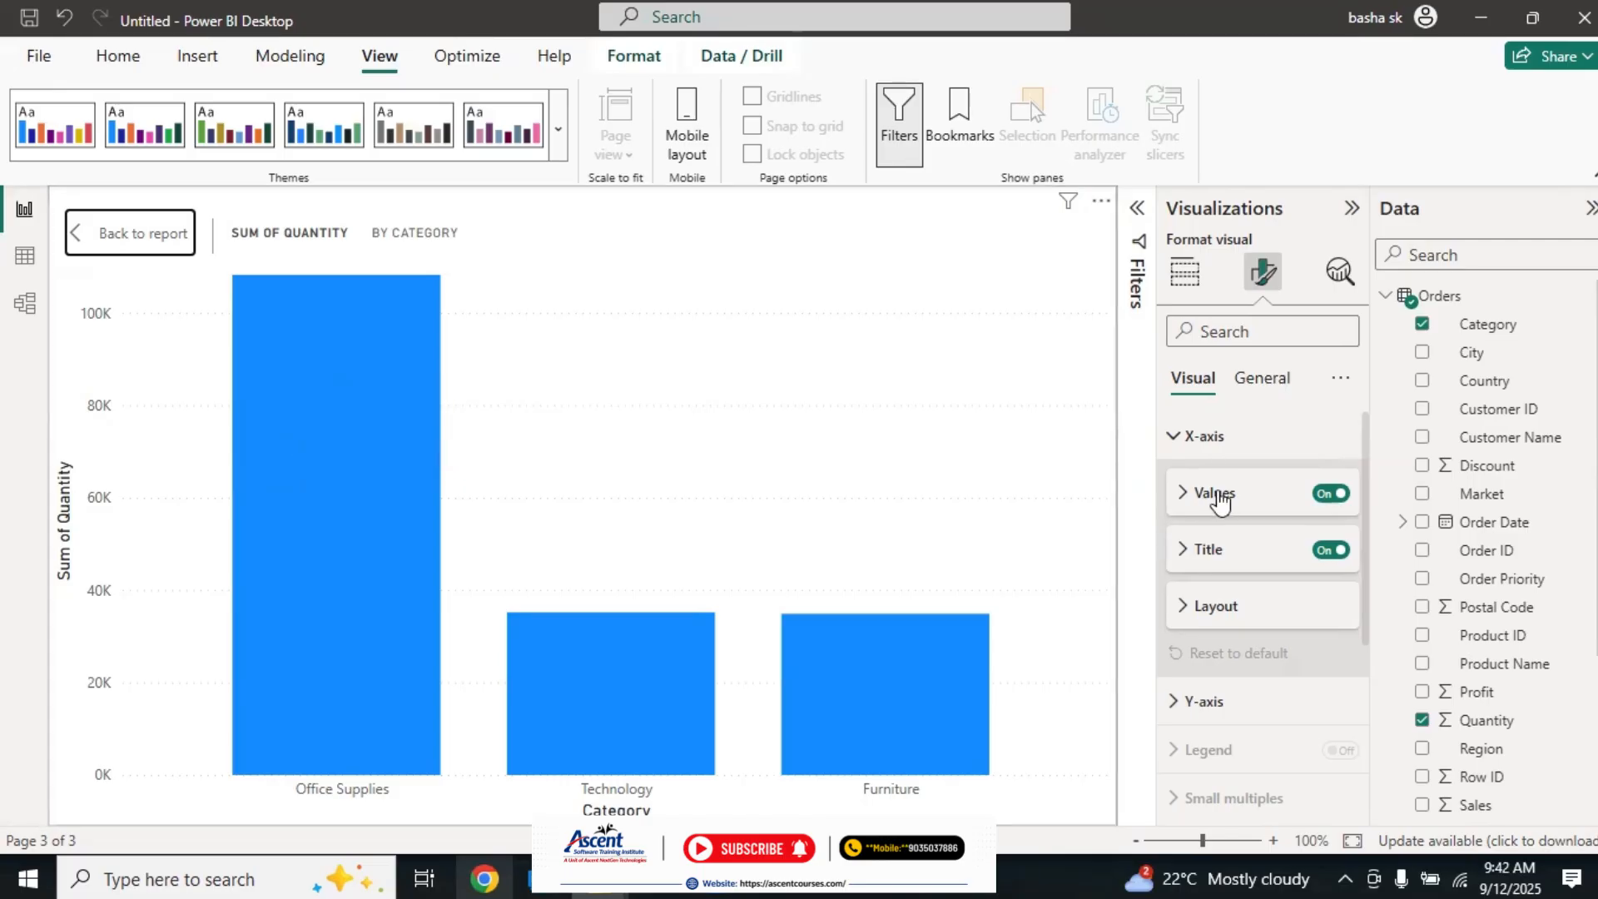
left_click(1331, 495)
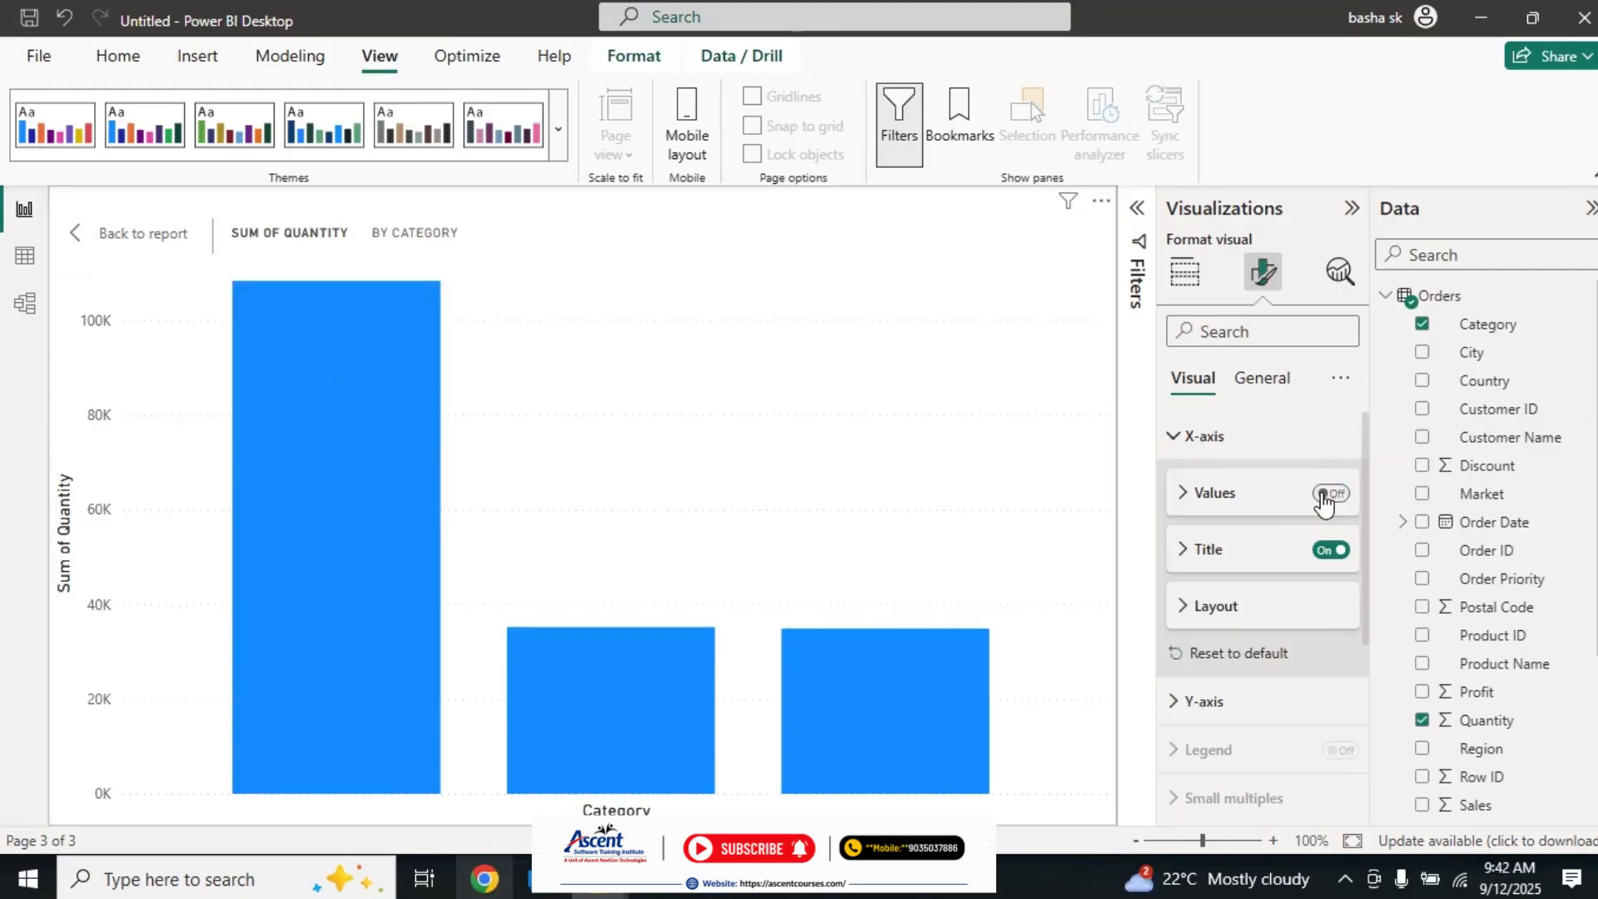
left_click(1324, 495)
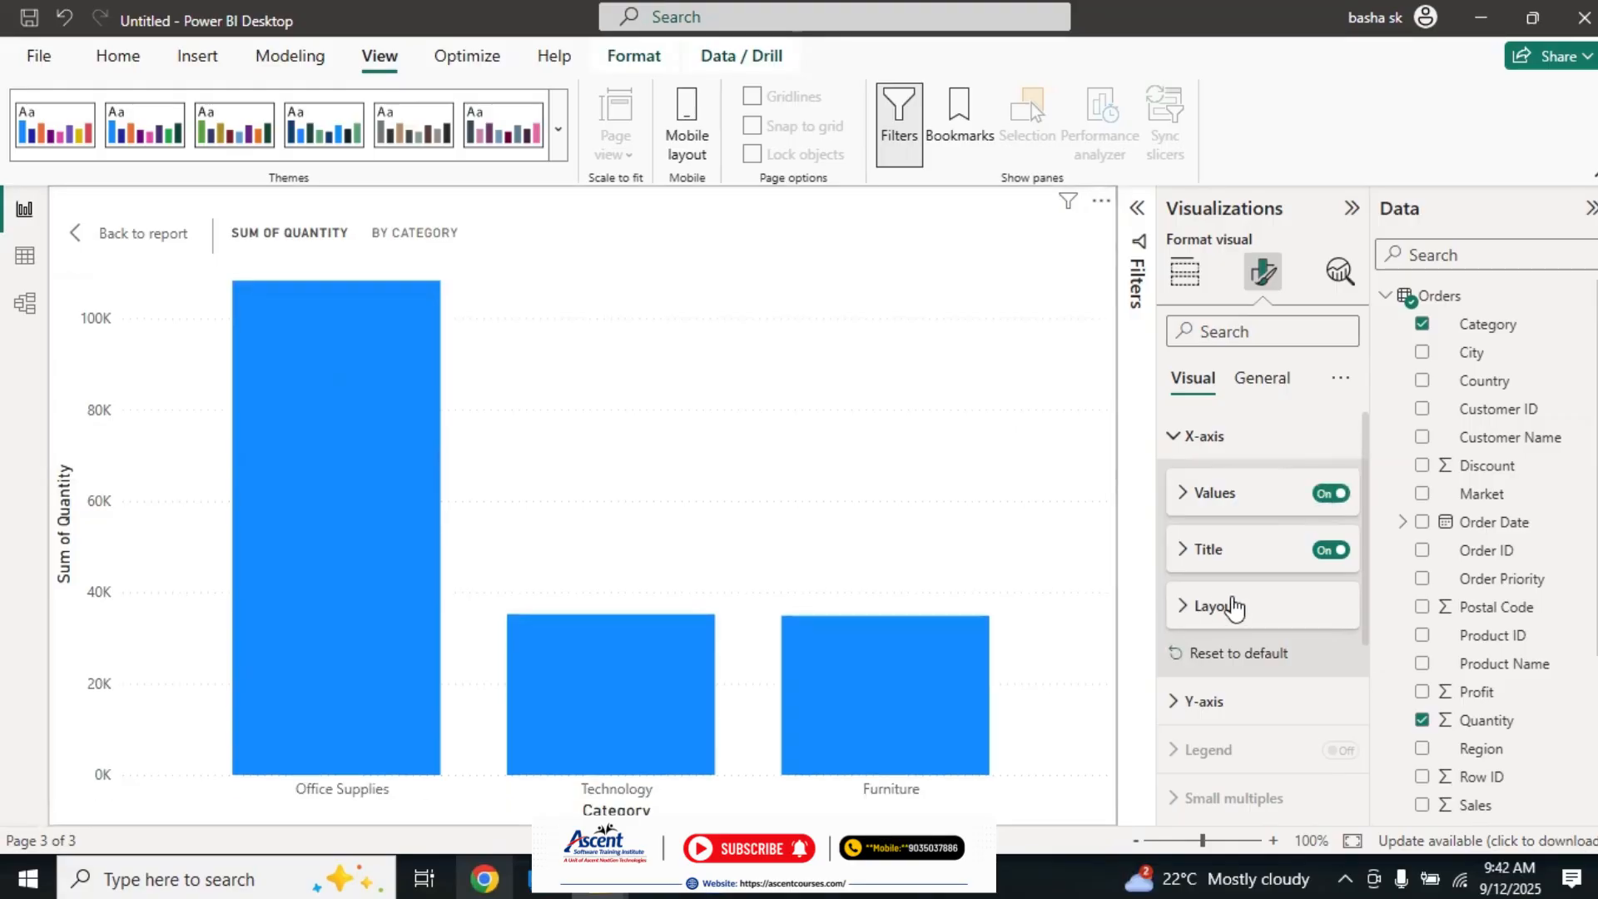
left_click(1328, 551)
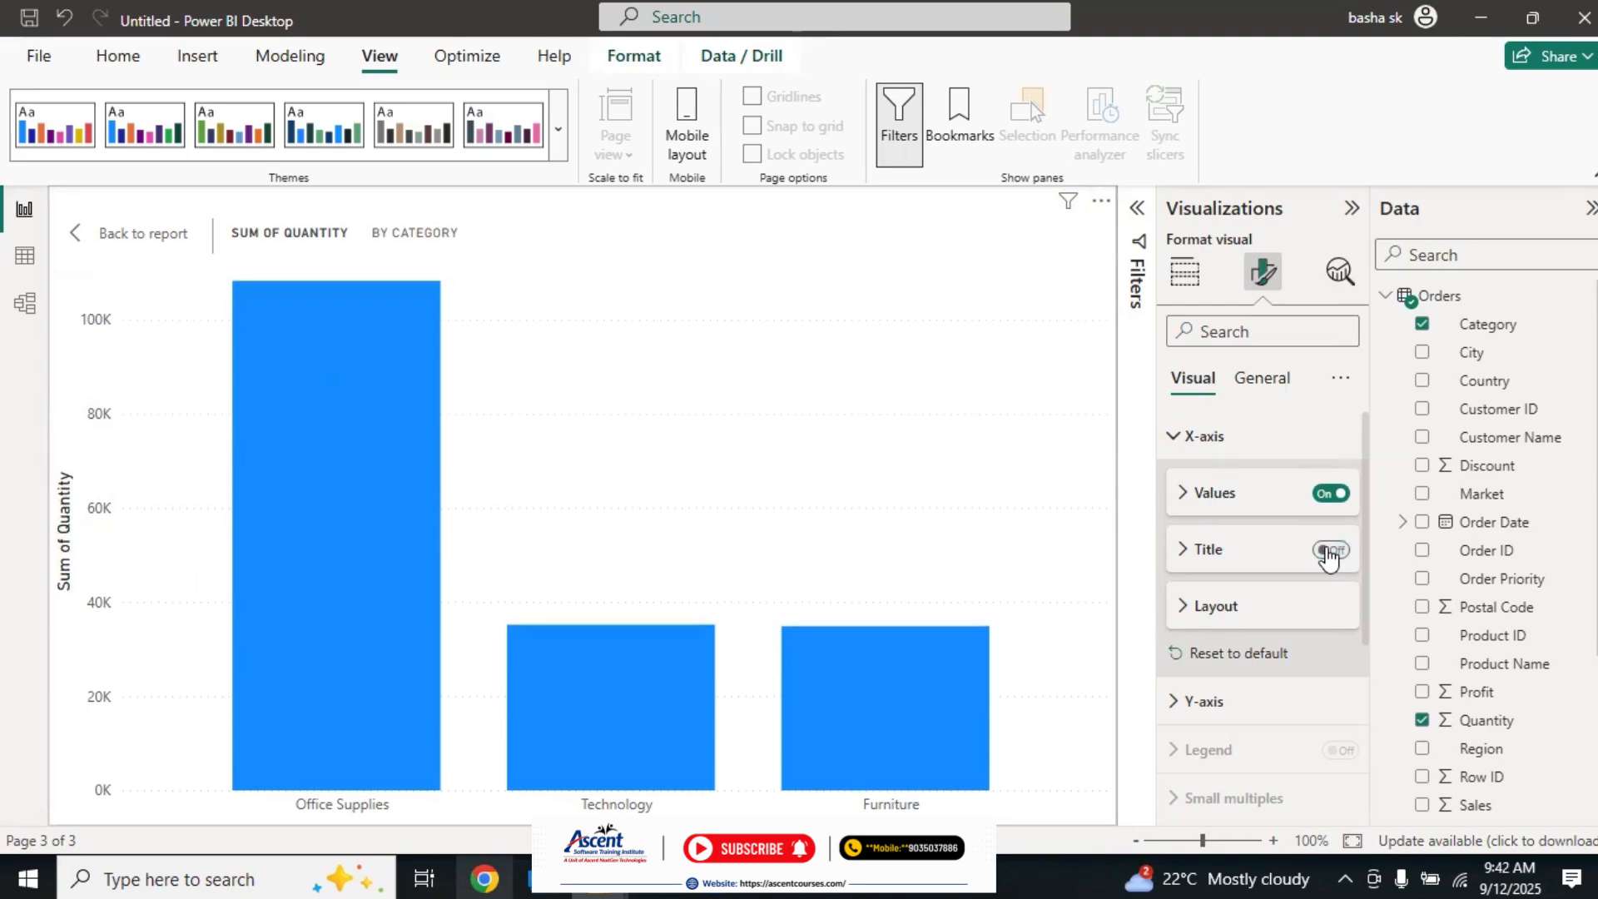
left_click(1328, 551)
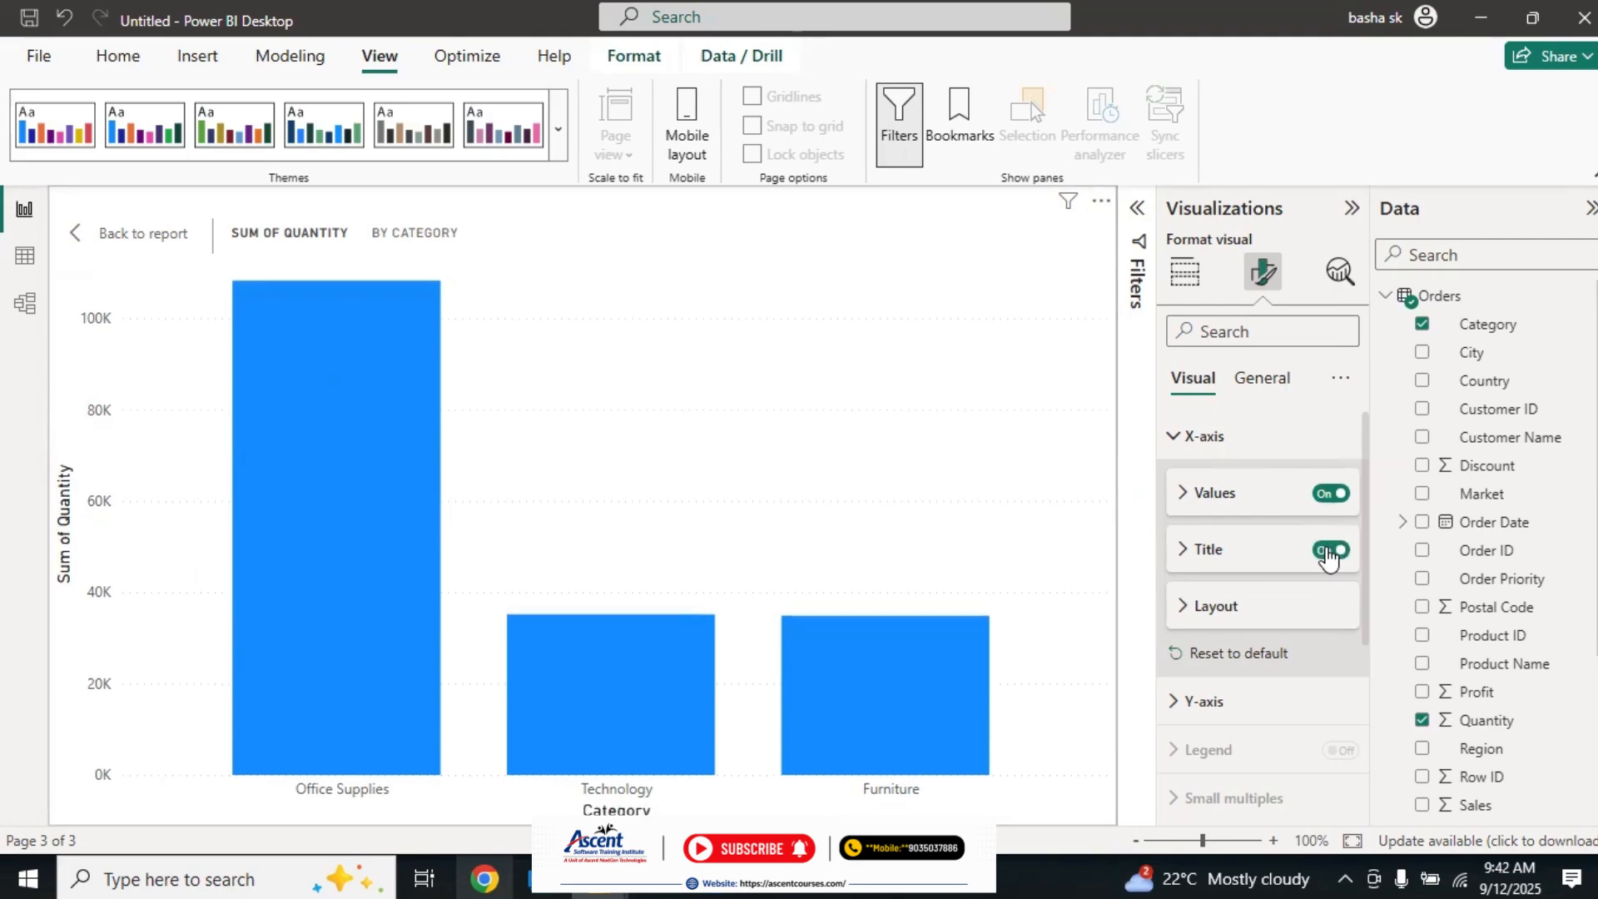
Step: Set the font size of the X-axis values to 11, keeping the Segoe UI font
left_click(1184, 495)
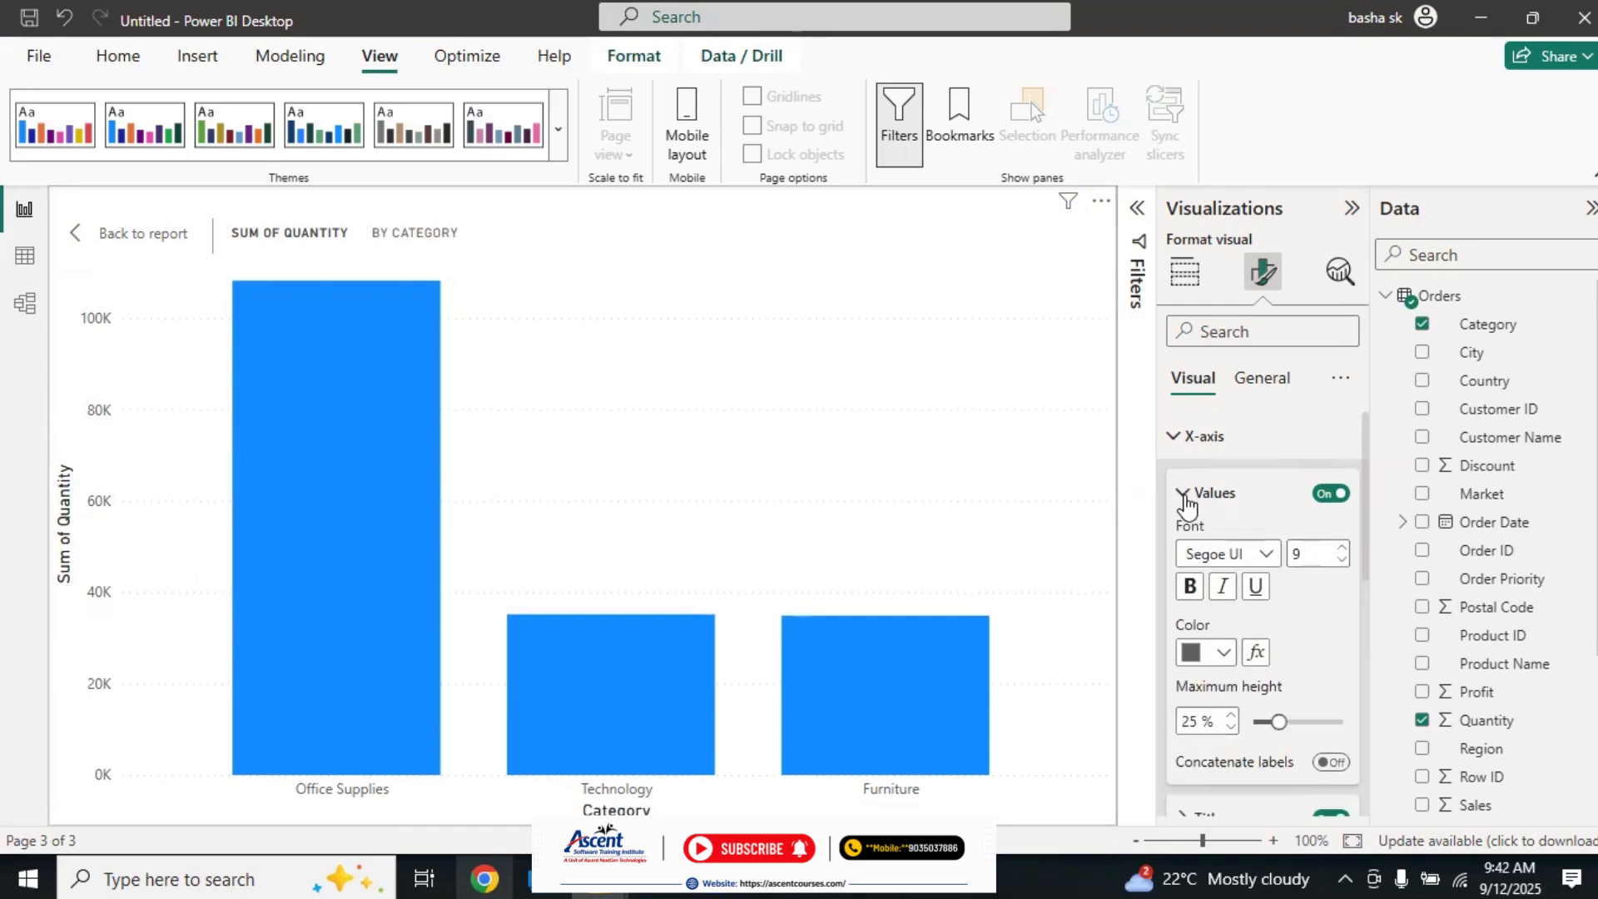
left_click_drag(1366, 516, 1361, 547)
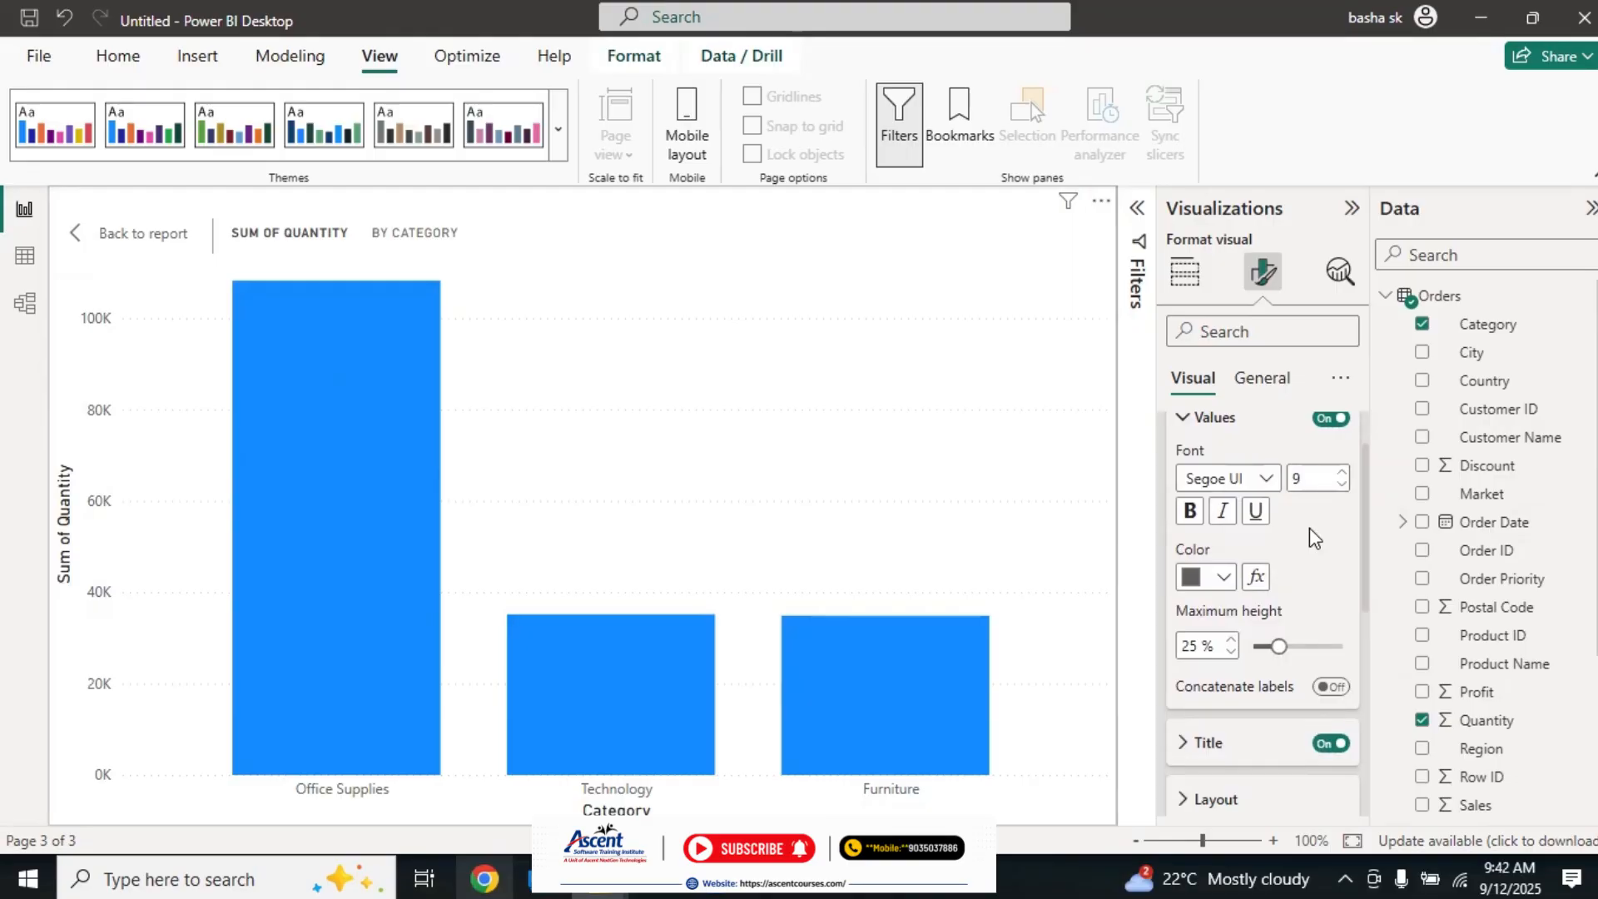
left_click(1267, 481)
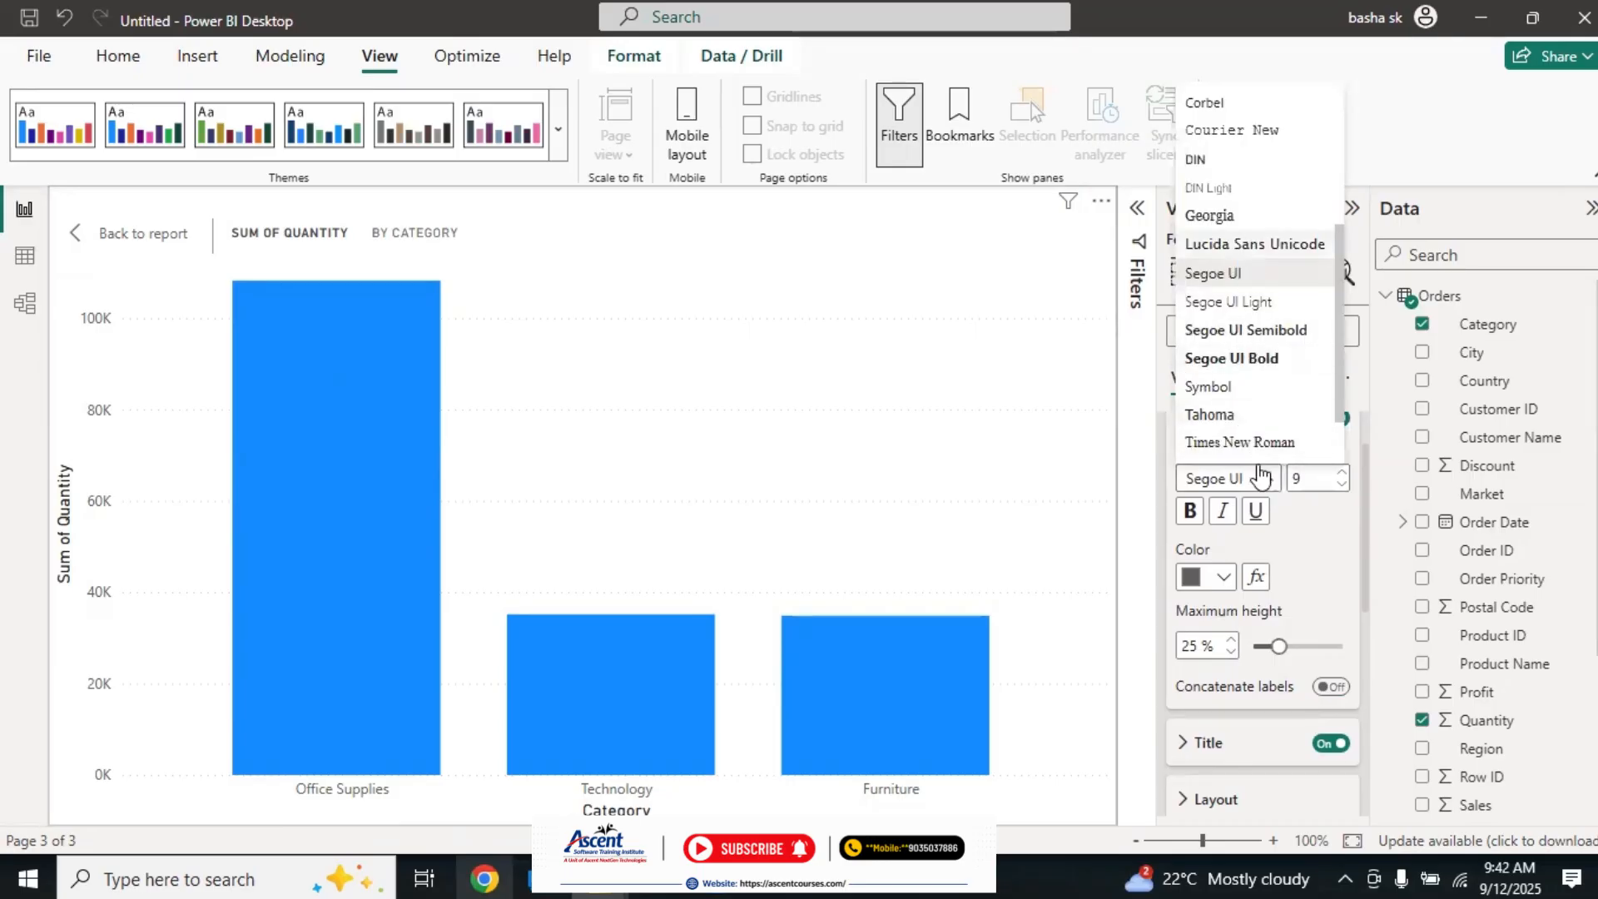
left_click(1326, 547)
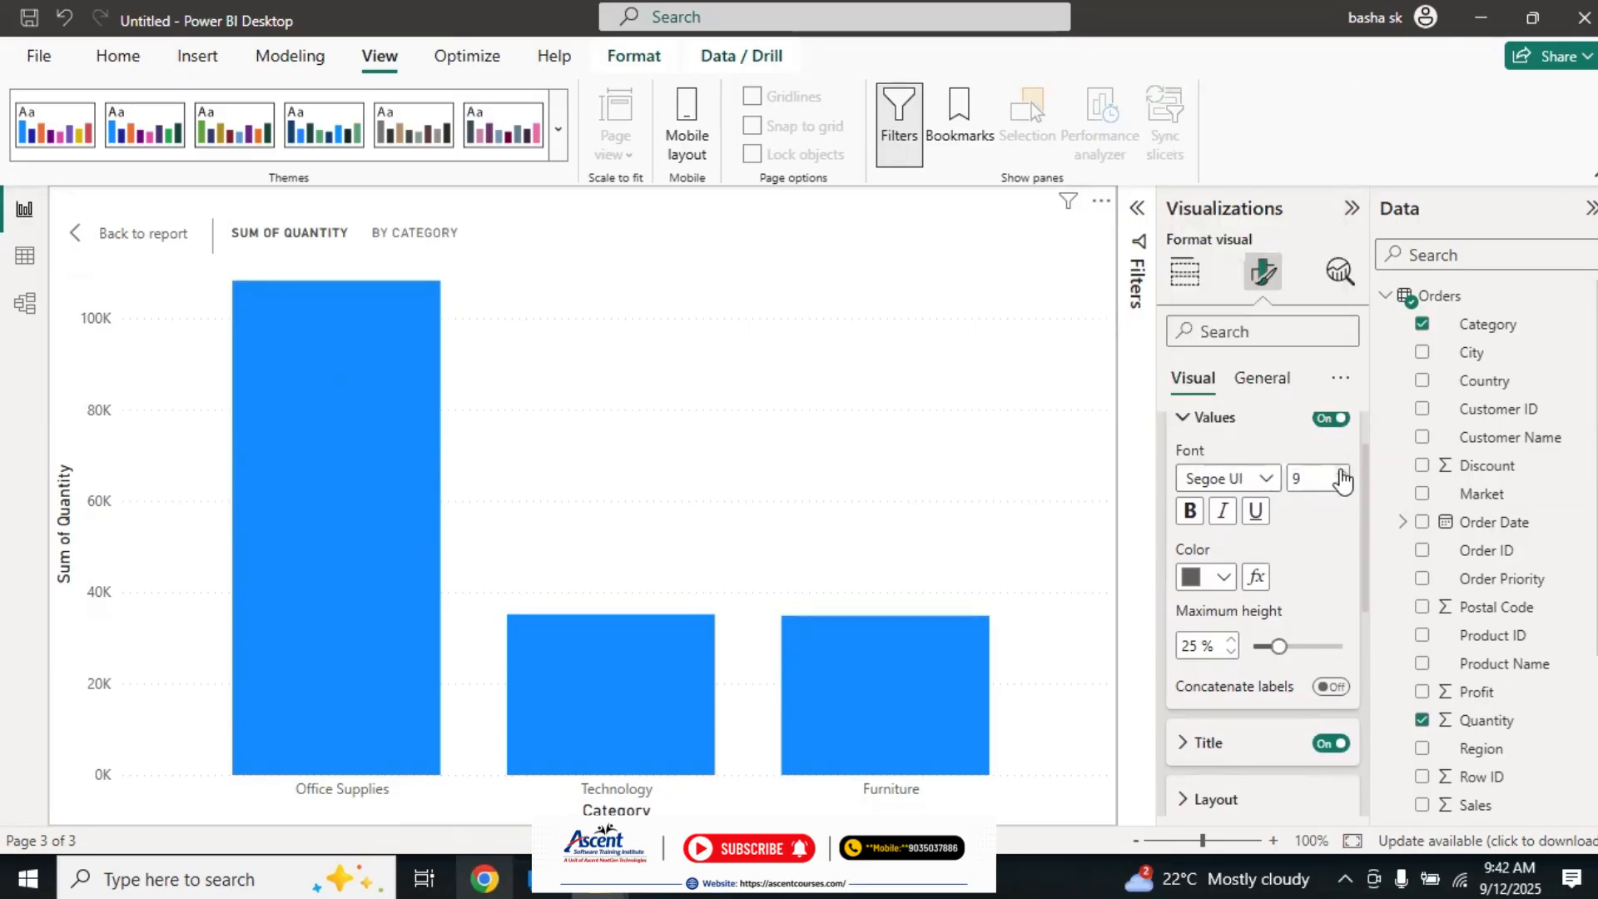
left_click(1341, 472)
left_click(1341, 472)
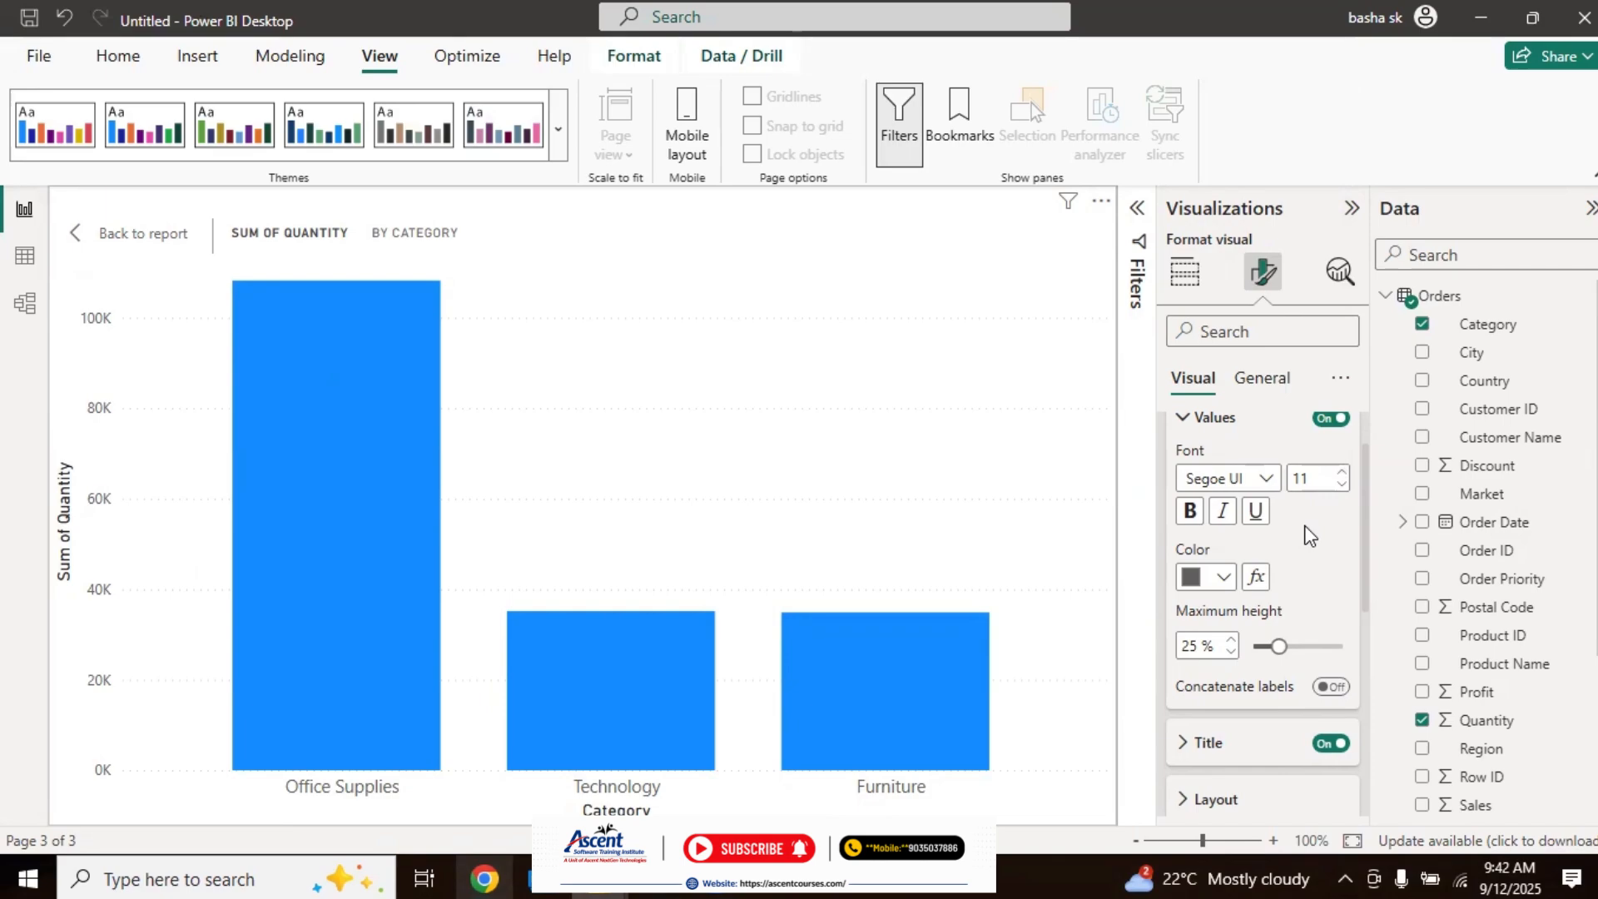
Step: Try the X-axis values at font size 22
left_click(1343, 472)
left_click(1342, 472)
left_click(1343, 472)
left_click(1344, 472)
left_click(1344, 472)
left_click(1344, 472)
left_click(1344, 472)
left_click(1343, 472)
left_click(1343, 472)
left_click(1343, 472)
left_click(1343, 472)
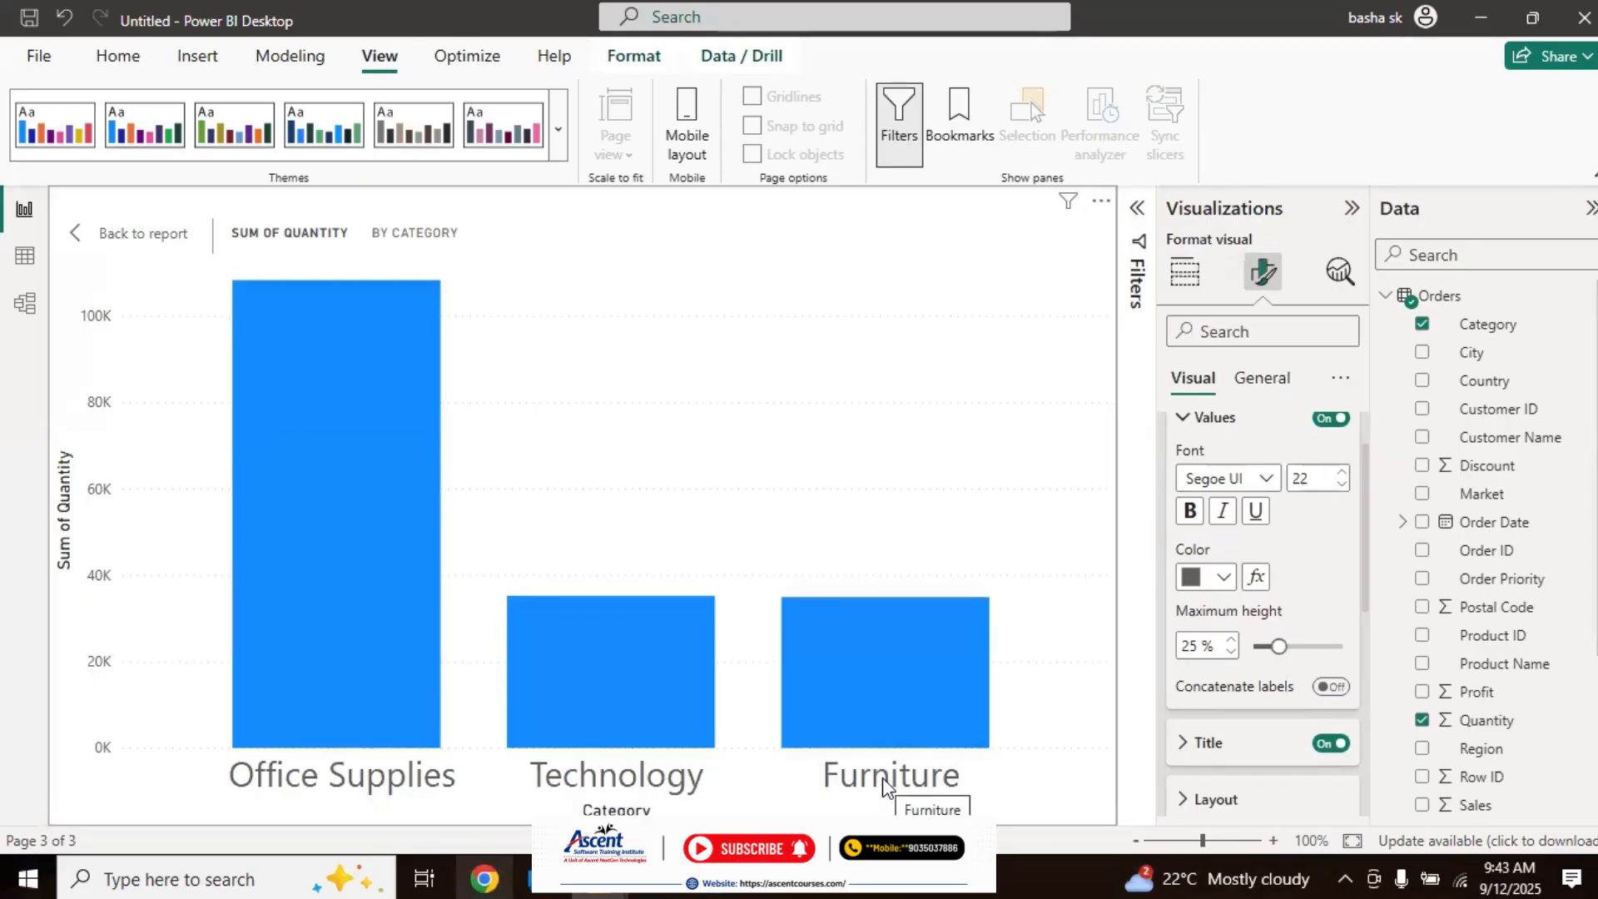
Step: Set the X-axis values to font size 11 and make them bold
left_click(1341, 486)
left_click(1341, 486)
left_click(1341, 486)
left_click(1341, 486)
left_click(1341, 486)
left_click(1341, 486)
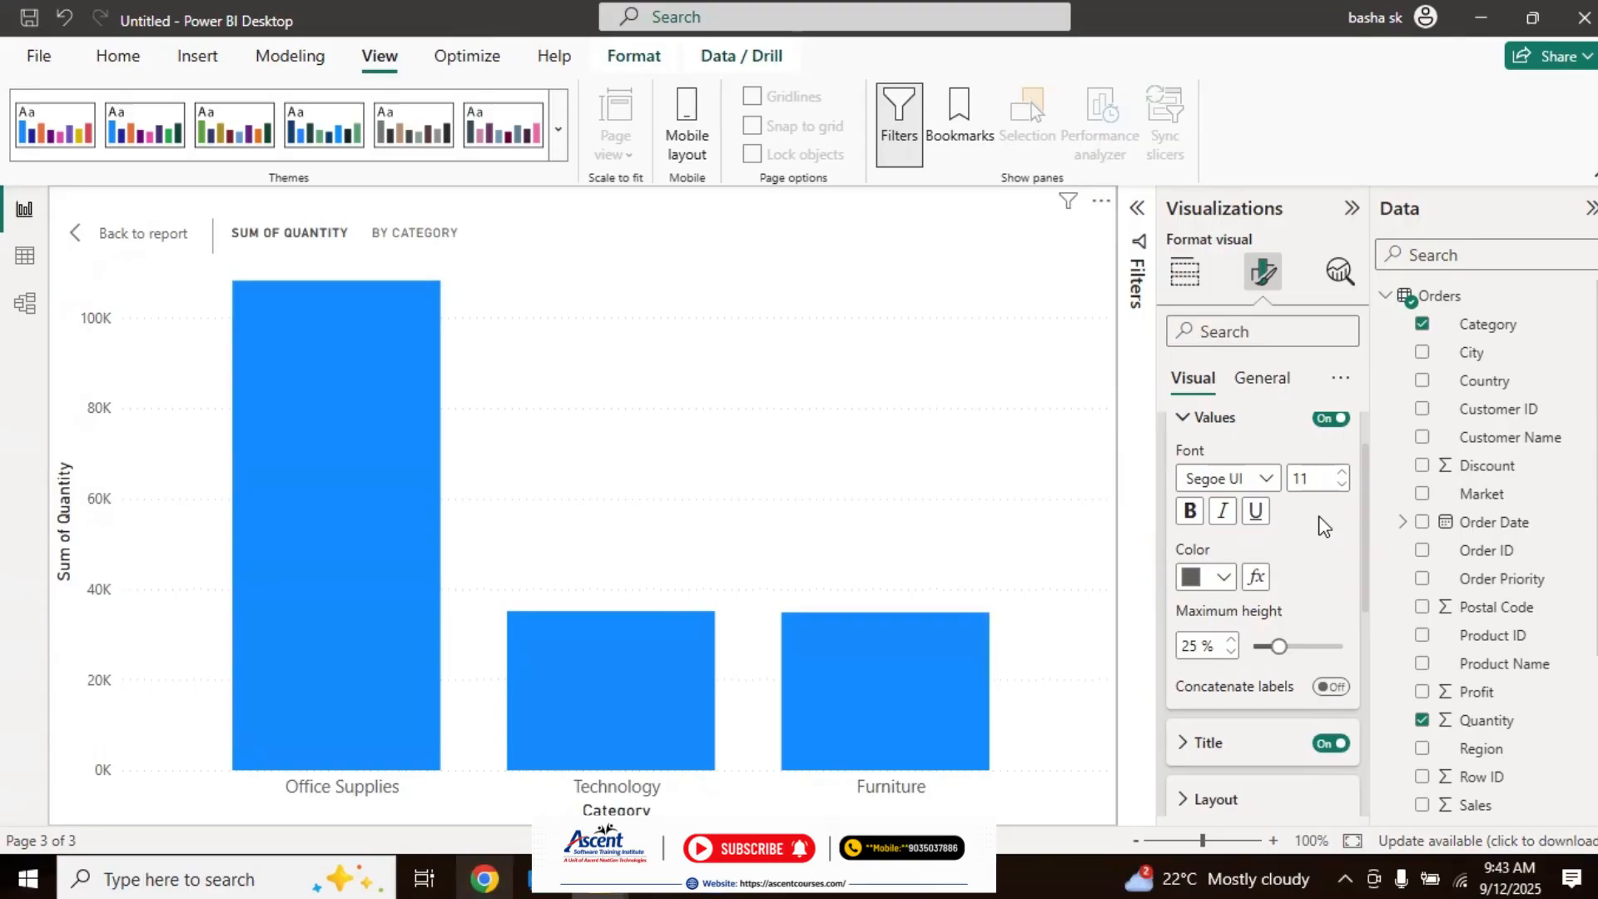
left_click(1192, 512)
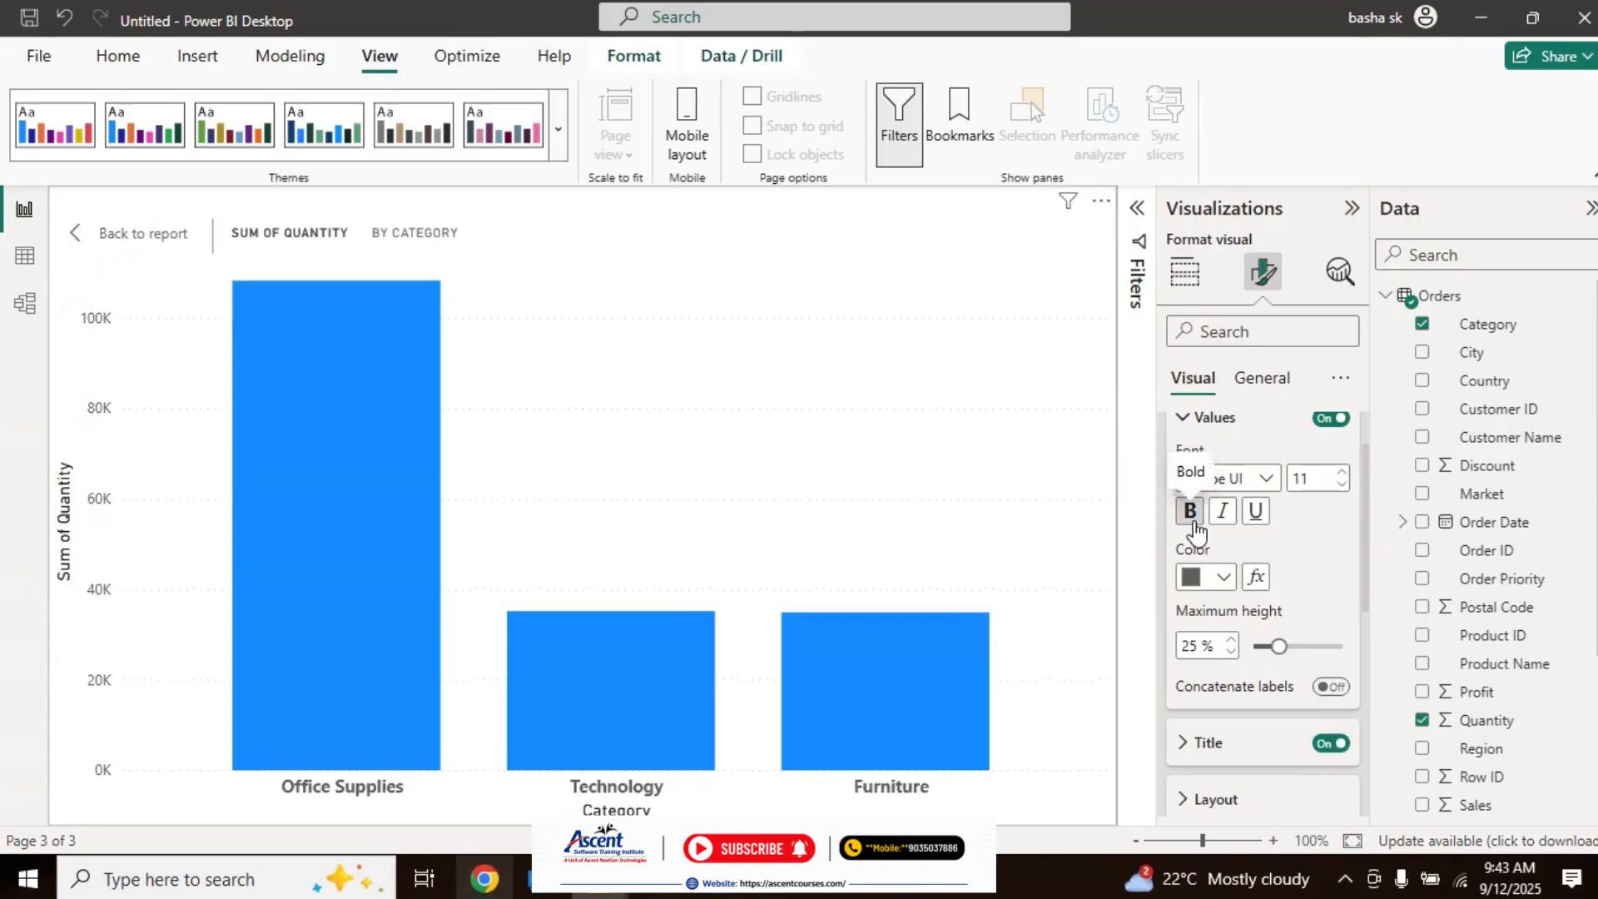
Step: Color the X-axis values black and switch their underline on and back off
left_click(1223, 578)
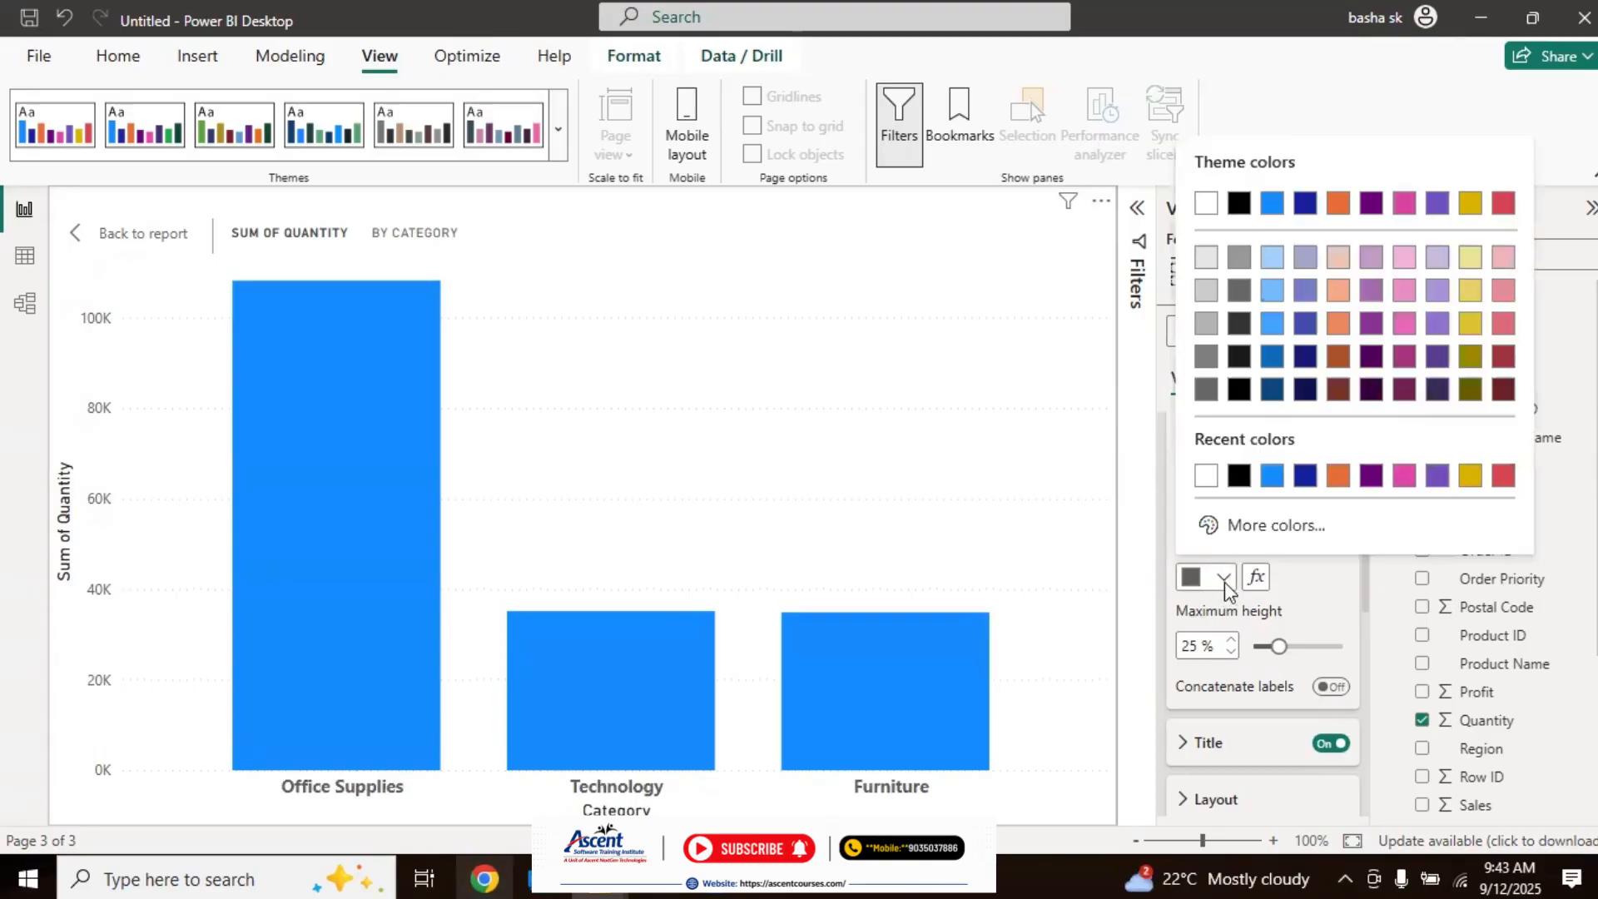
left_click(1237, 476)
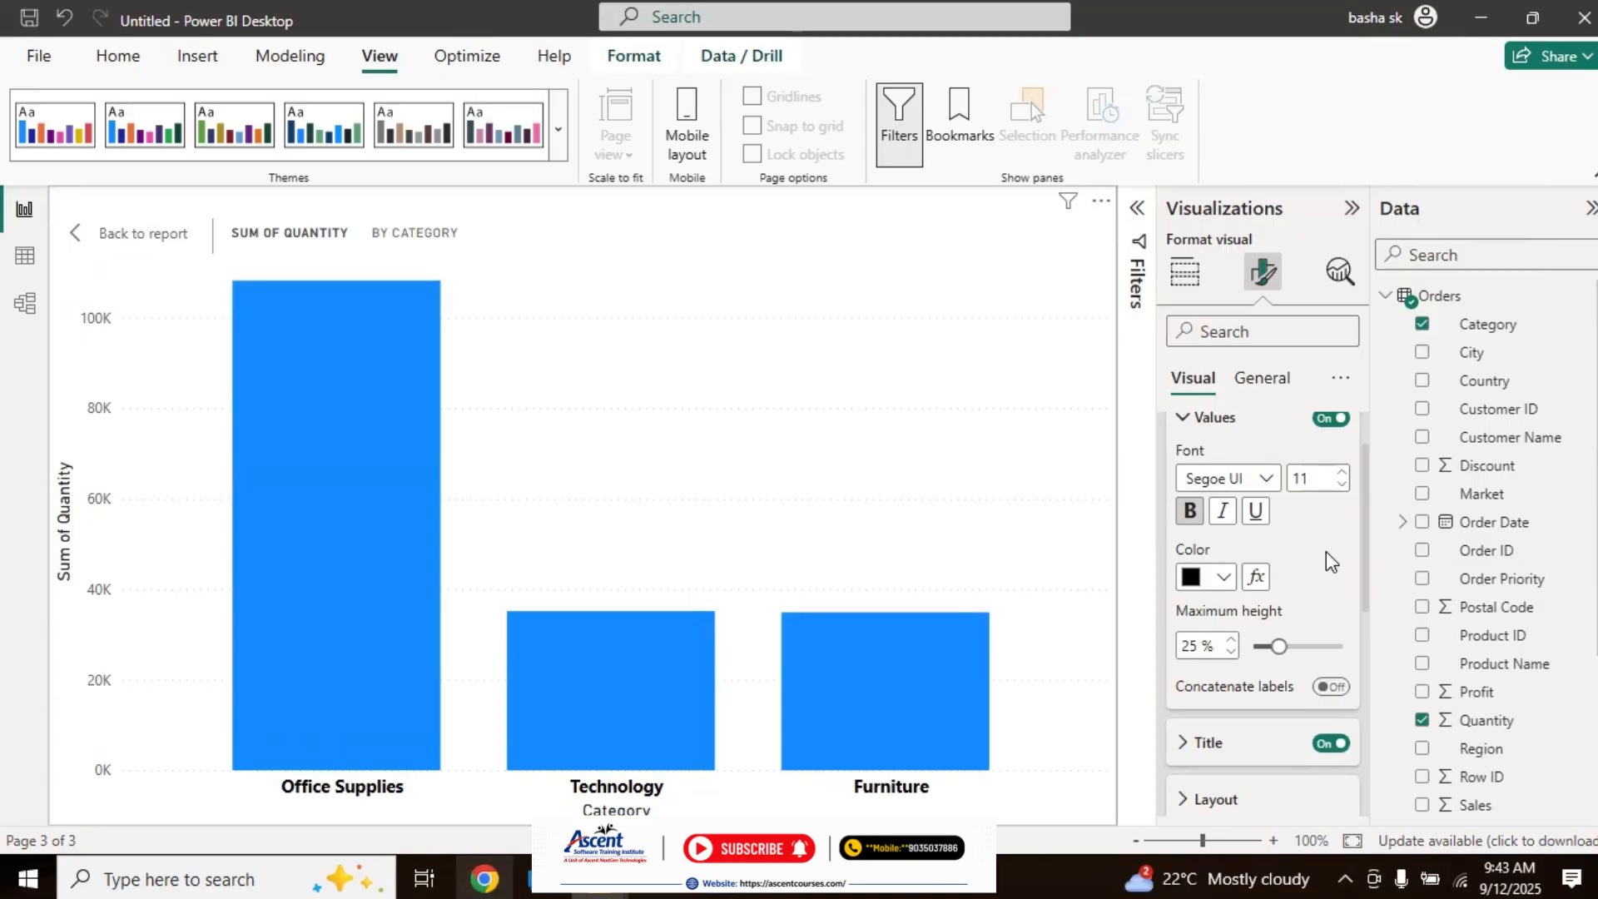
left_click(1255, 511)
left_click(1255, 521)
Step: Format the X-axis title in Segoe UI Bold at size 11, with bold applied and black as its color
left_click_drag(1364, 516, 1363, 596)
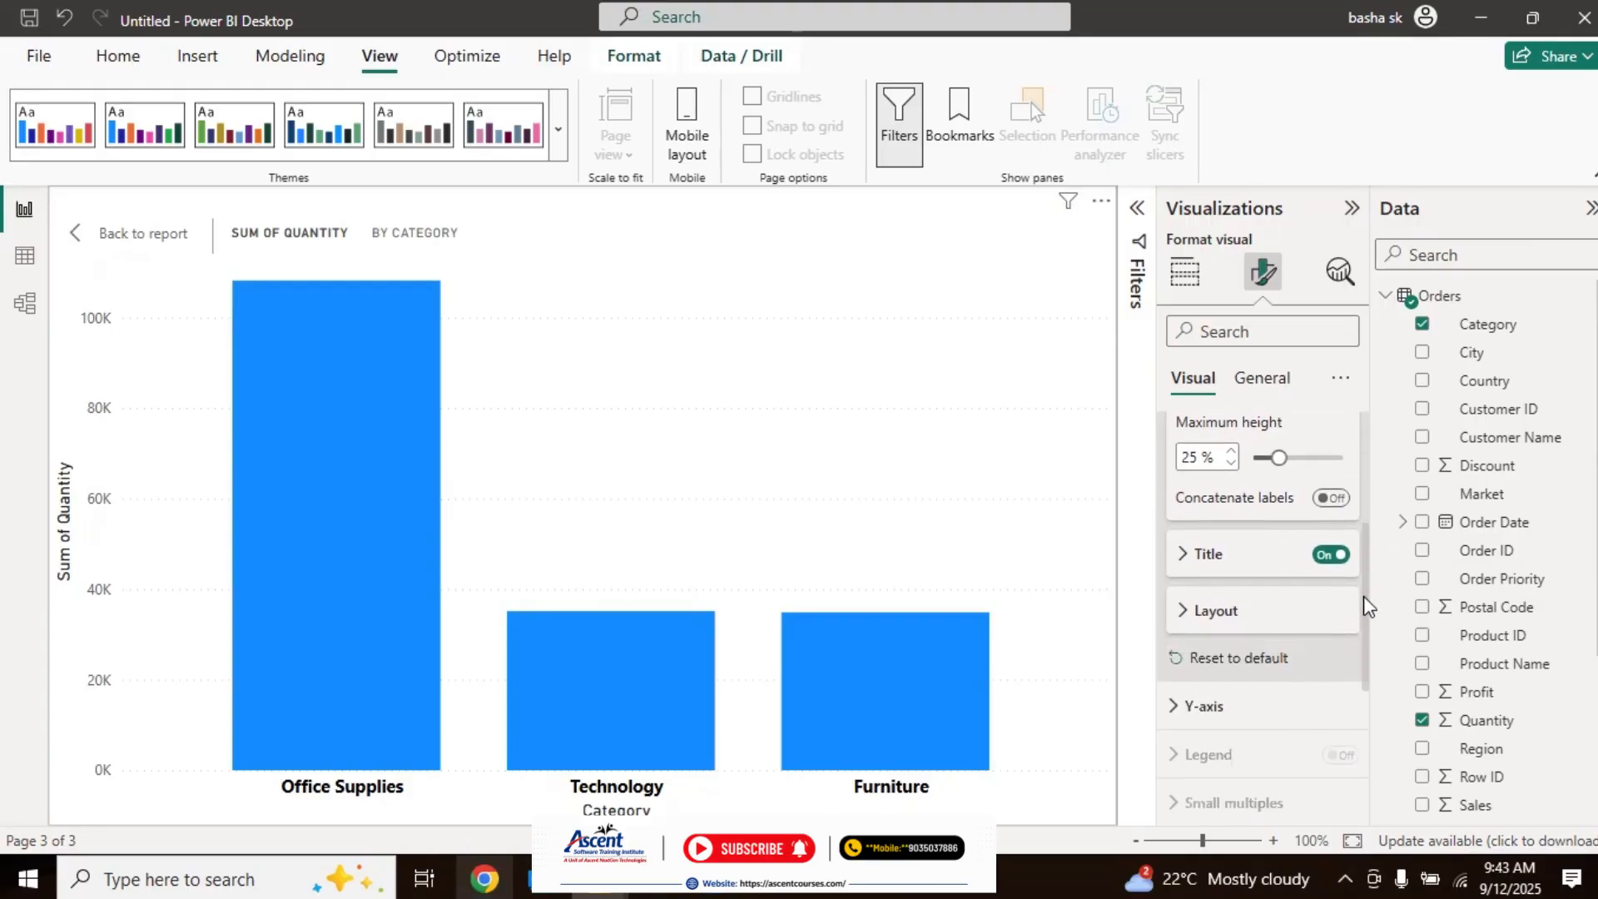
left_click(1186, 570)
left_click_drag(1366, 526, 1369, 580)
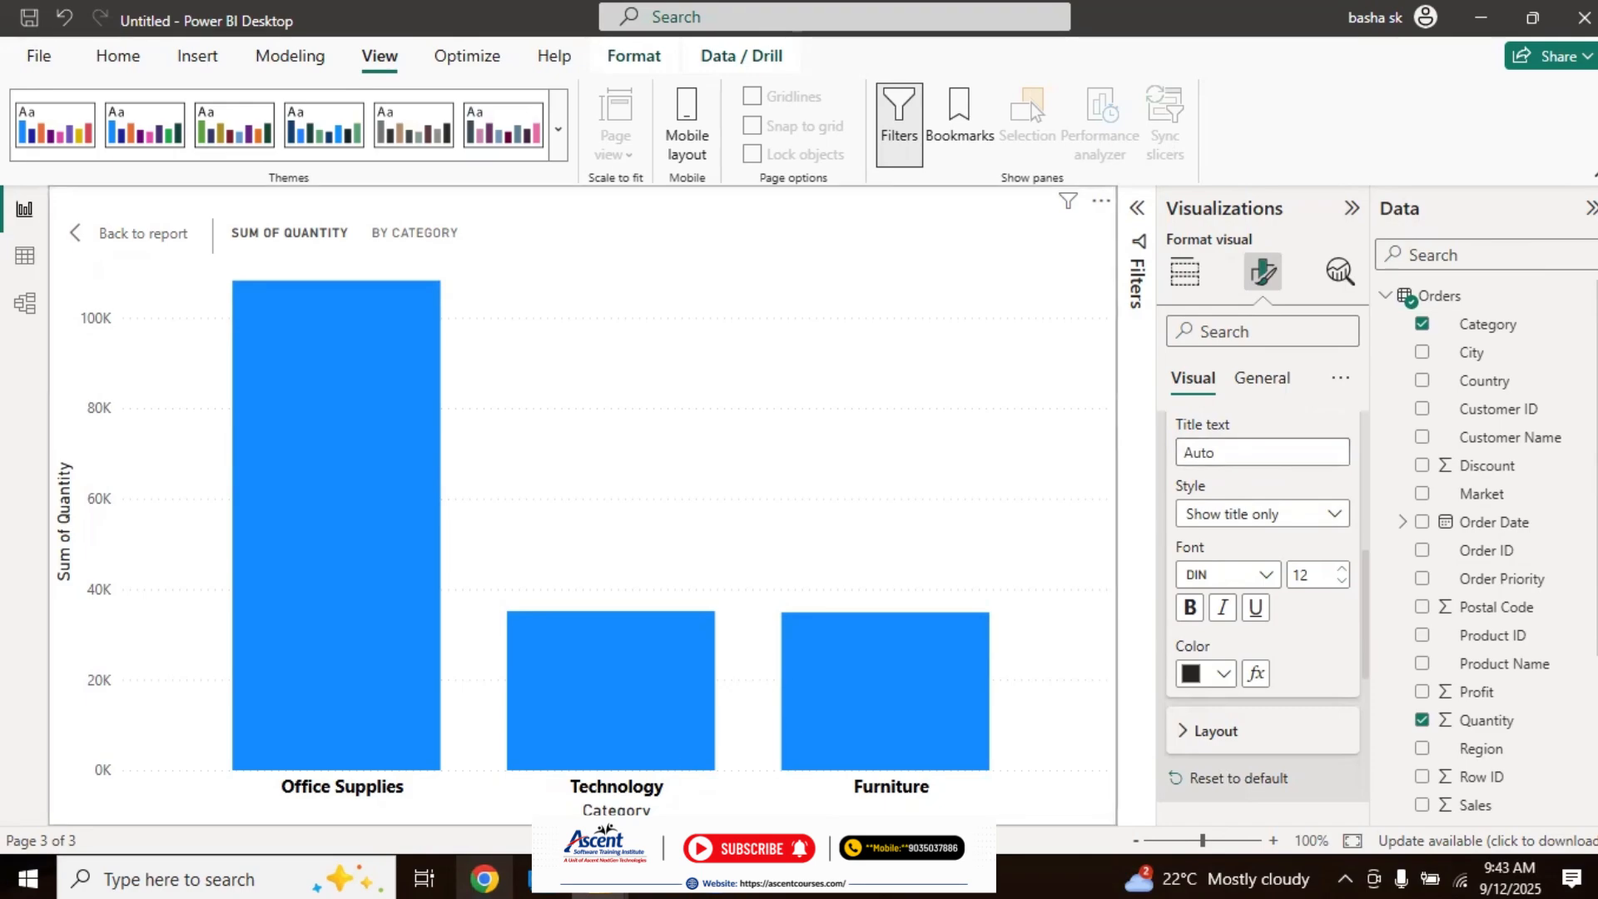
left_click(1266, 575)
left_click_drag(1337, 348, 1350, 491)
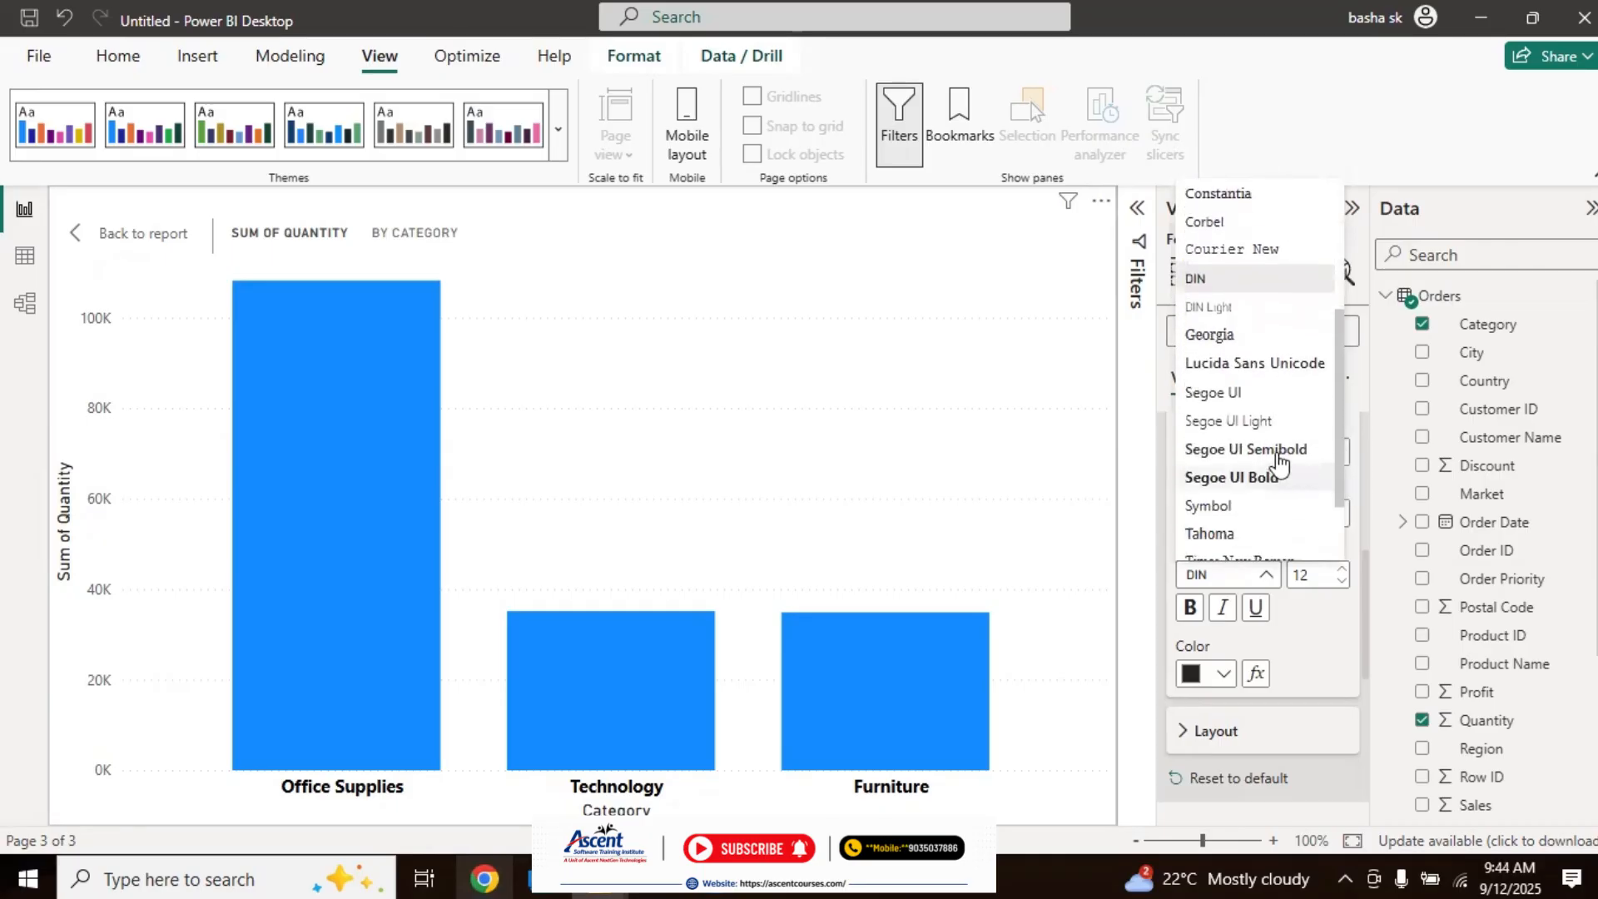
left_click(1255, 480)
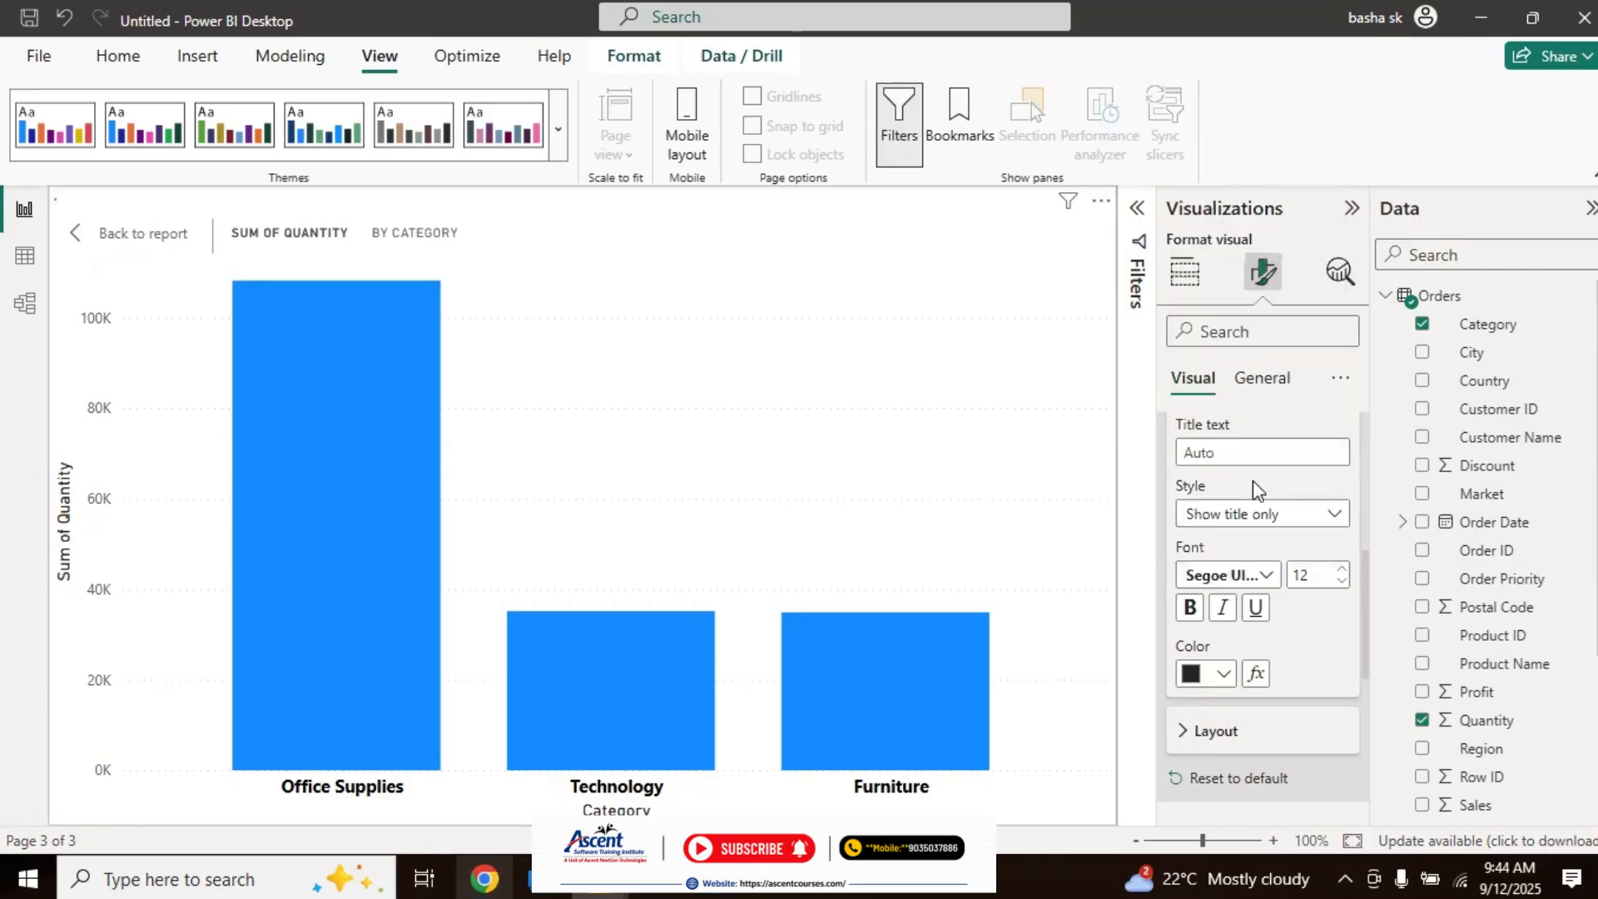
left_click(1342, 581)
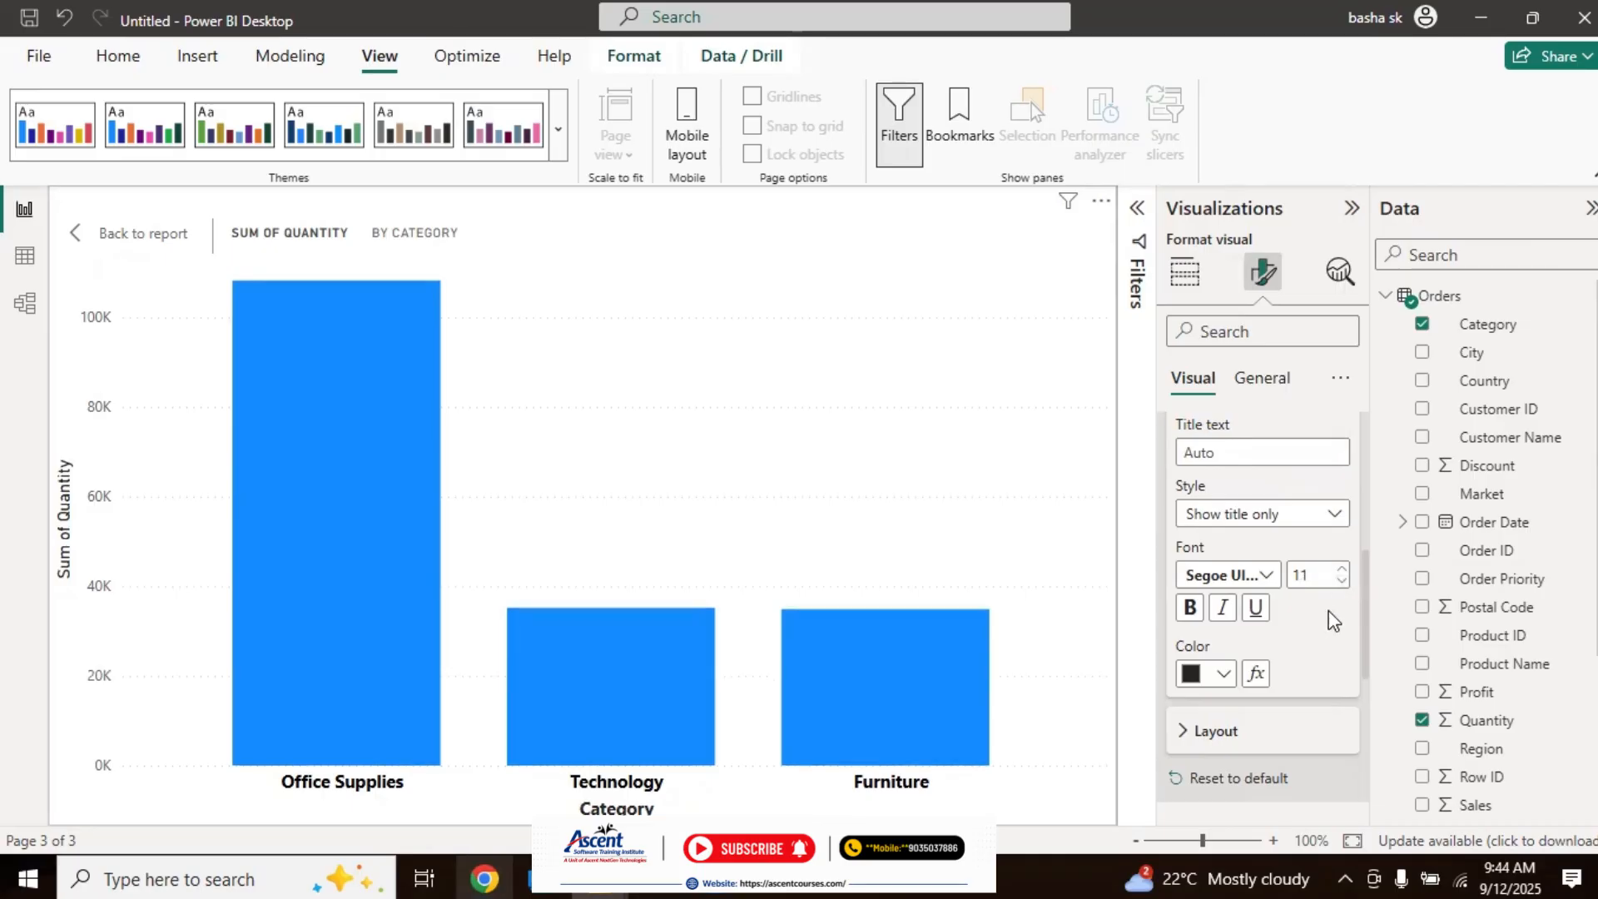
left_click(1192, 612)
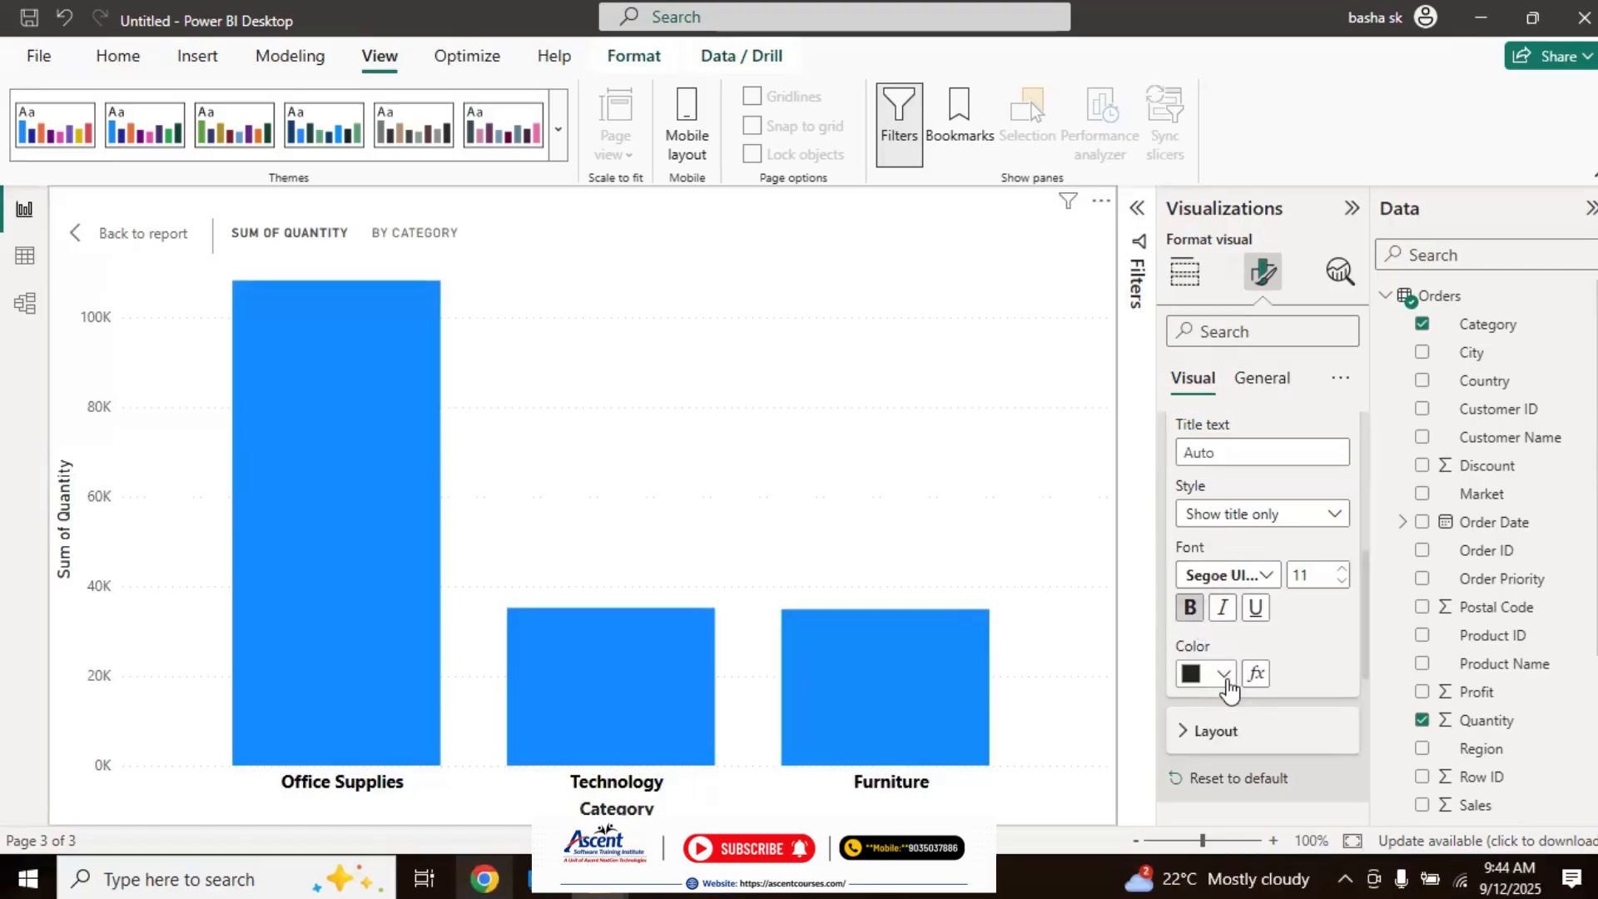
left_click(1223, 673)
left_click(1205, 570)
Step: Try a minimum of 20000 for the Y-axis range
scroll(1366, 624, "down", 2)
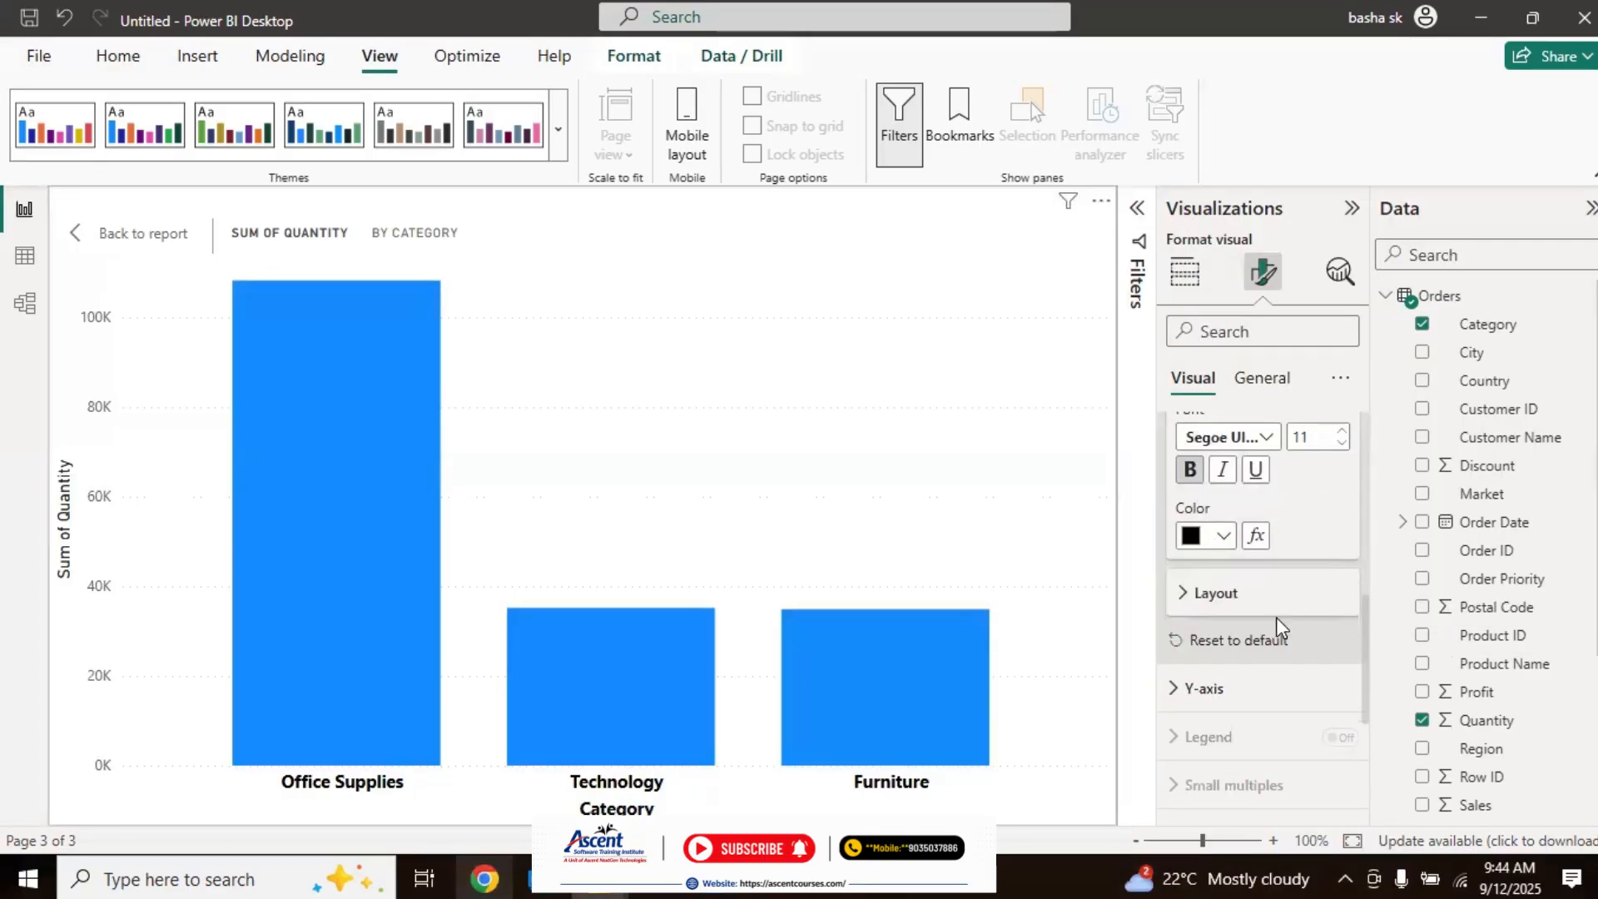
left_click(1191, 596)
left_click(1188, 594)
scroll(1365, 606, "down", 3)
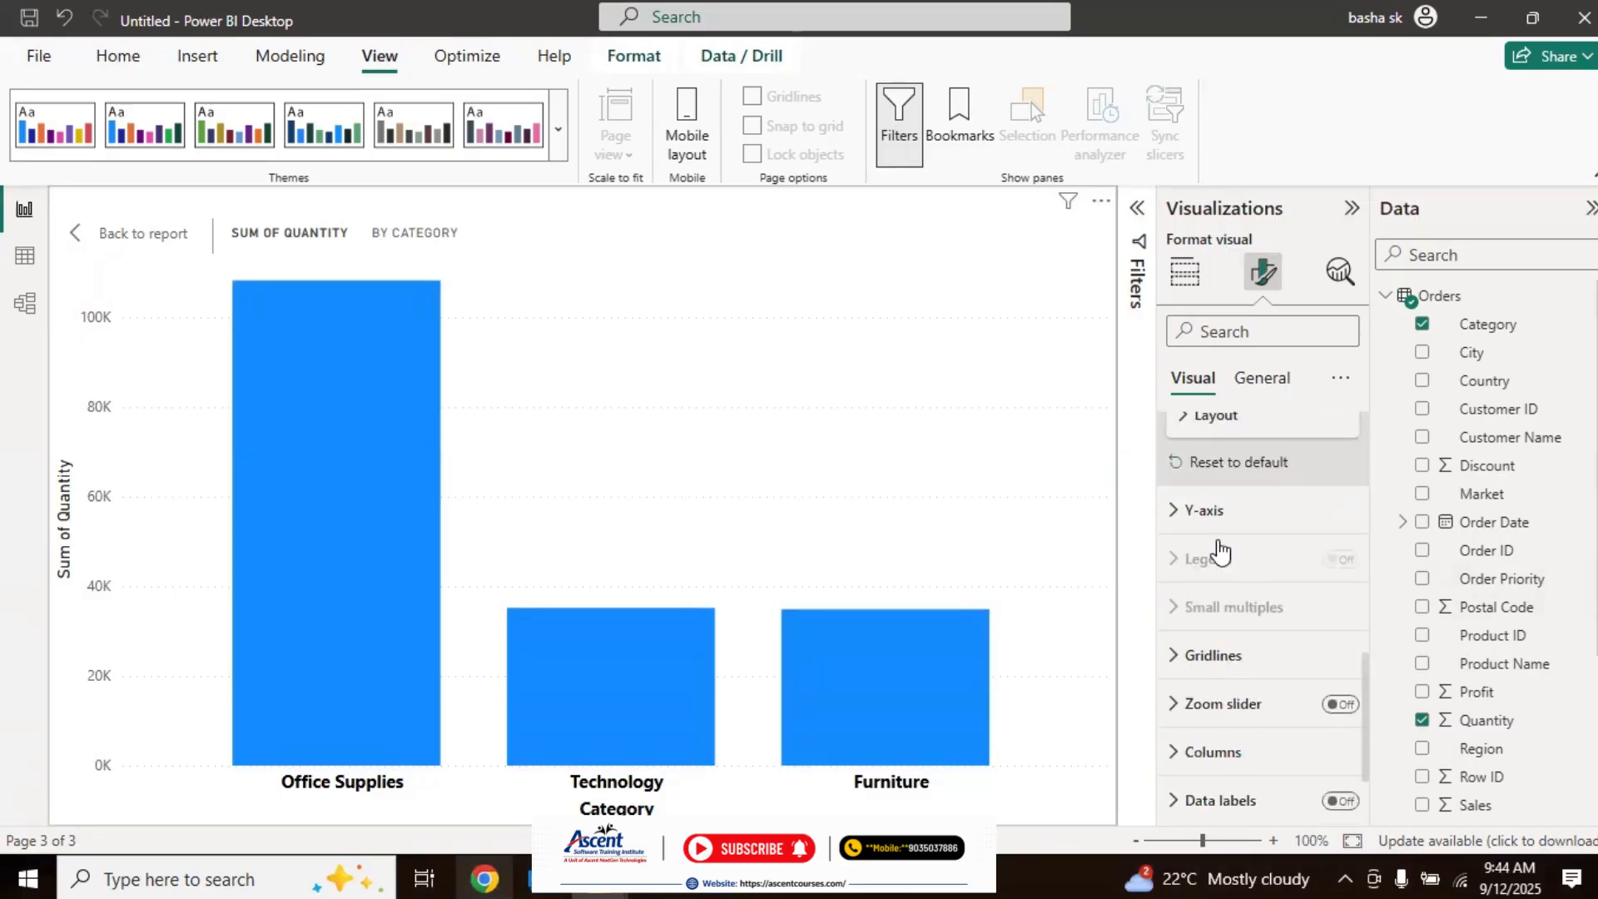
left_click(1176, 525)
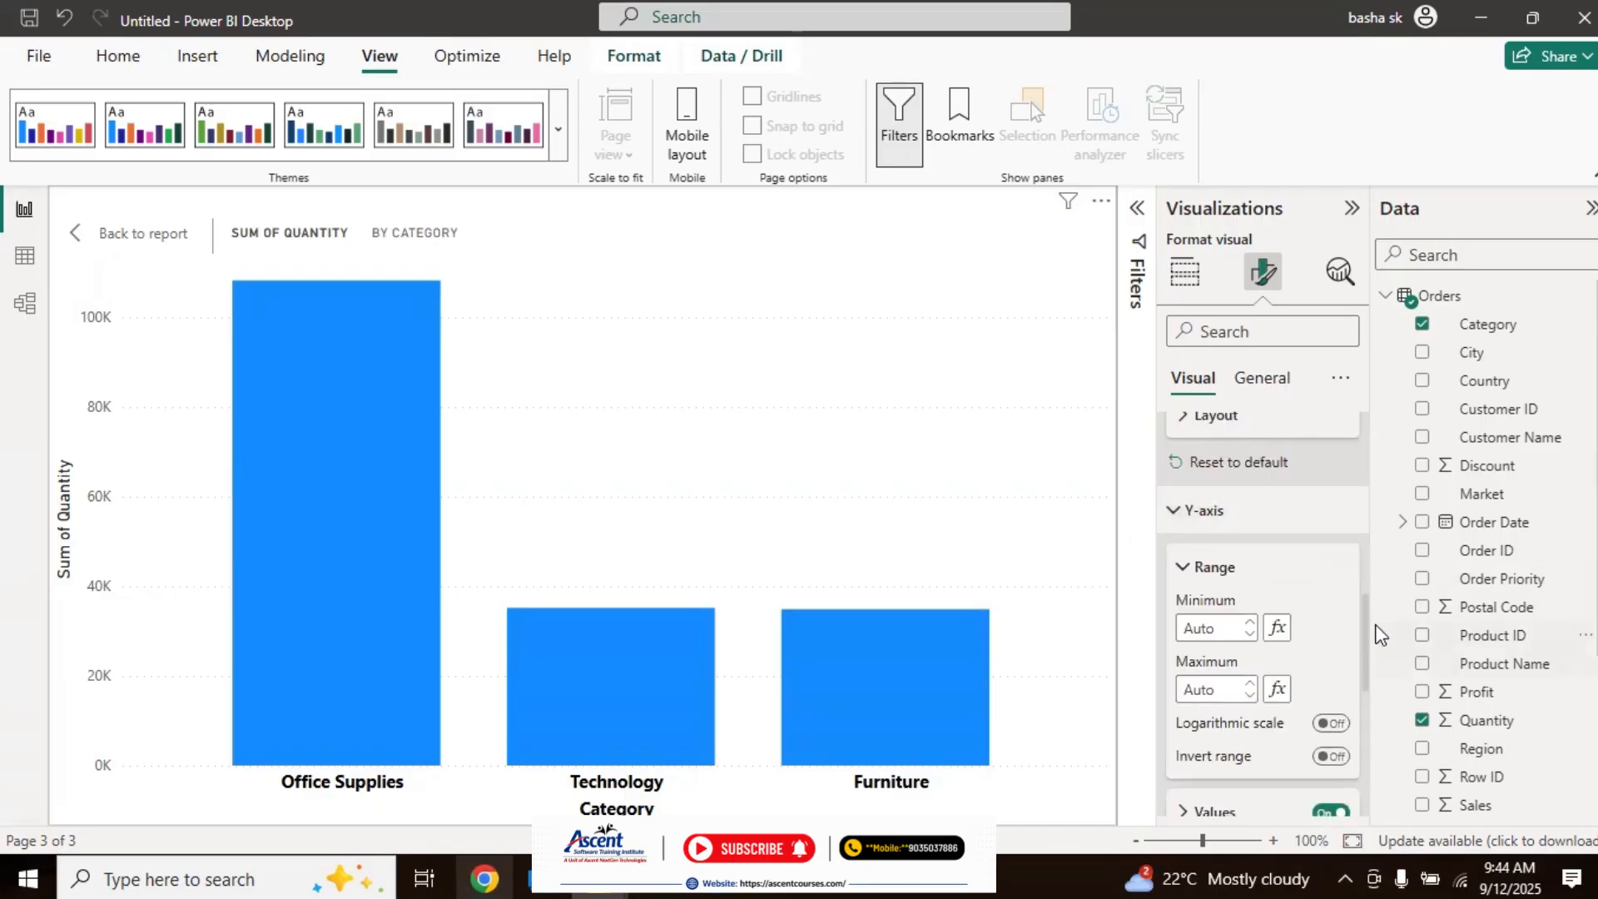
scroll(1364, 613, "down", 1)
scroll(1365, 624, "down", 1)
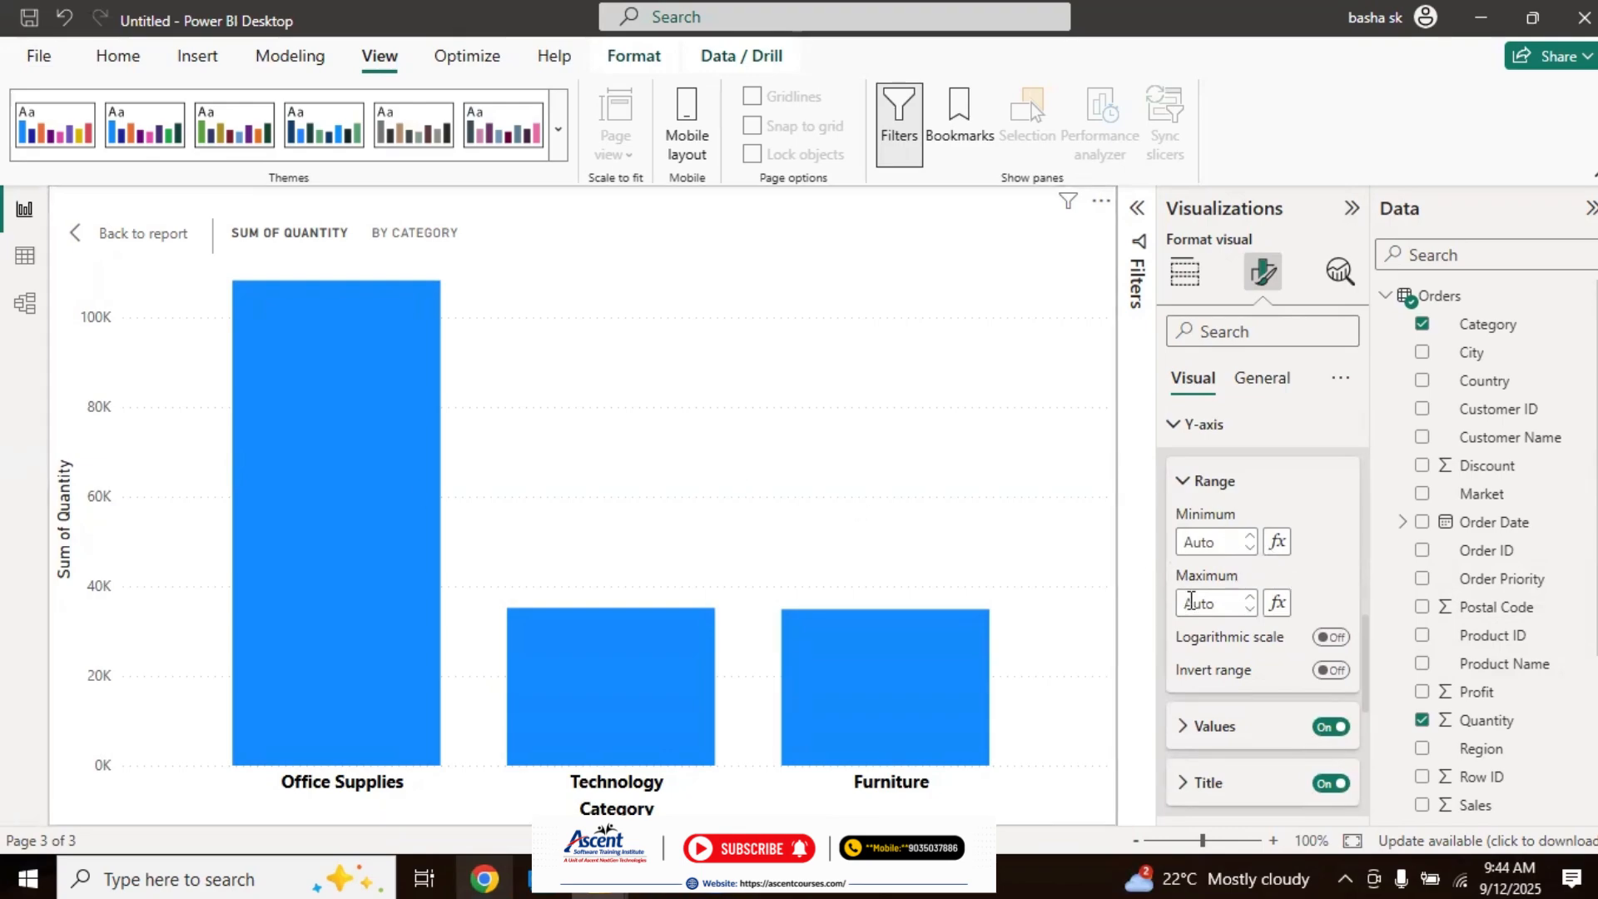
left_click(1182, 482)
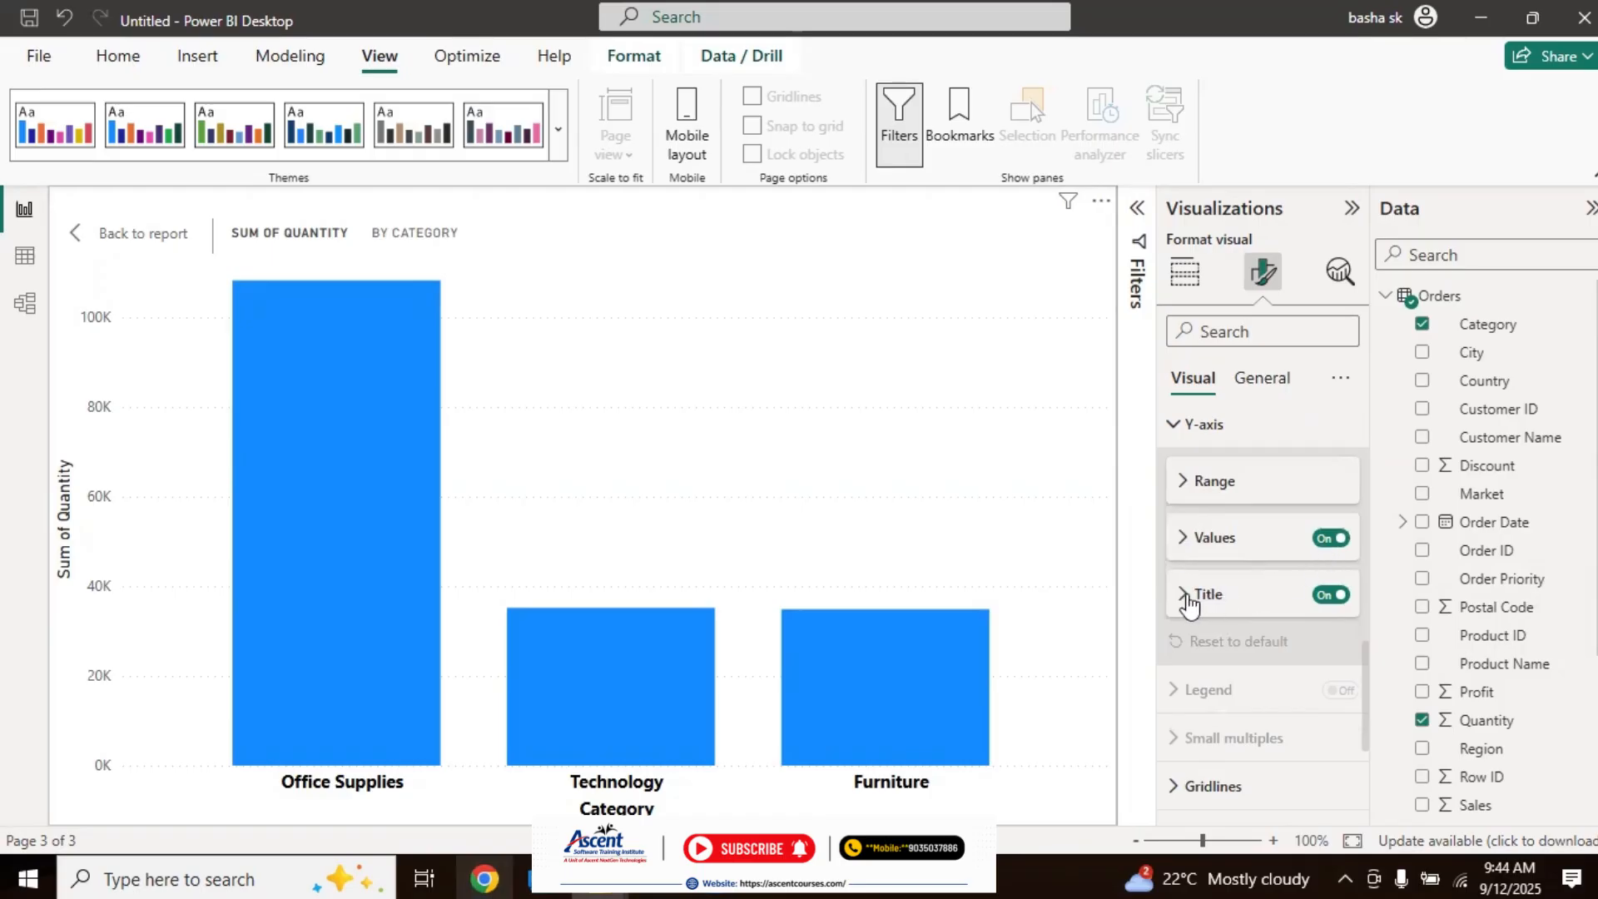
left_click(1186, 489)
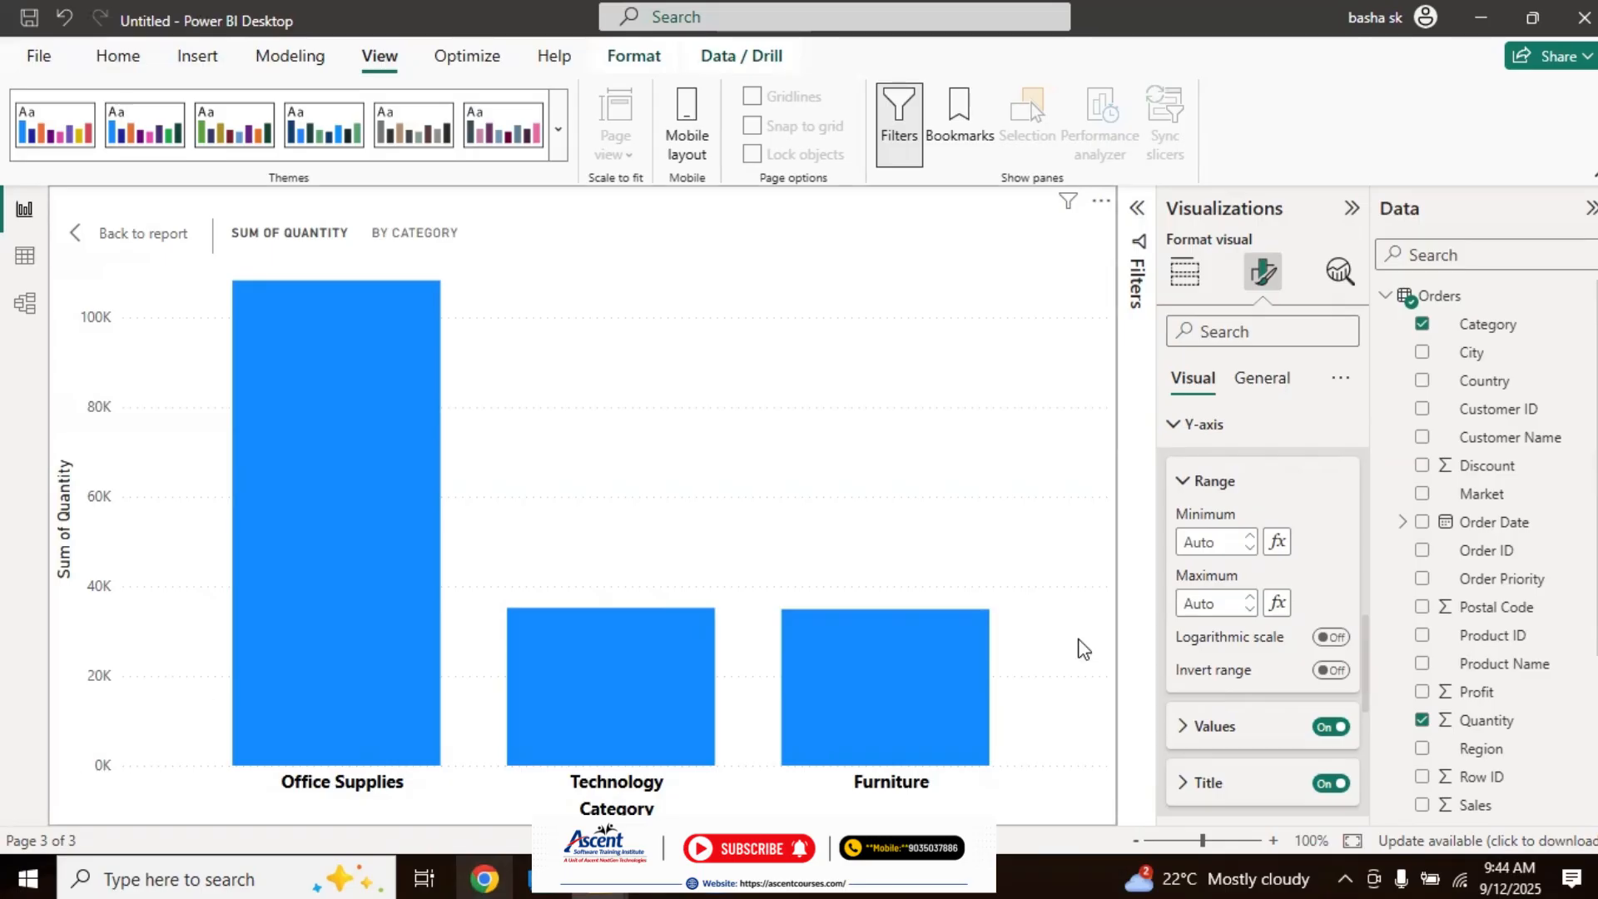
left_click(1216, 544)
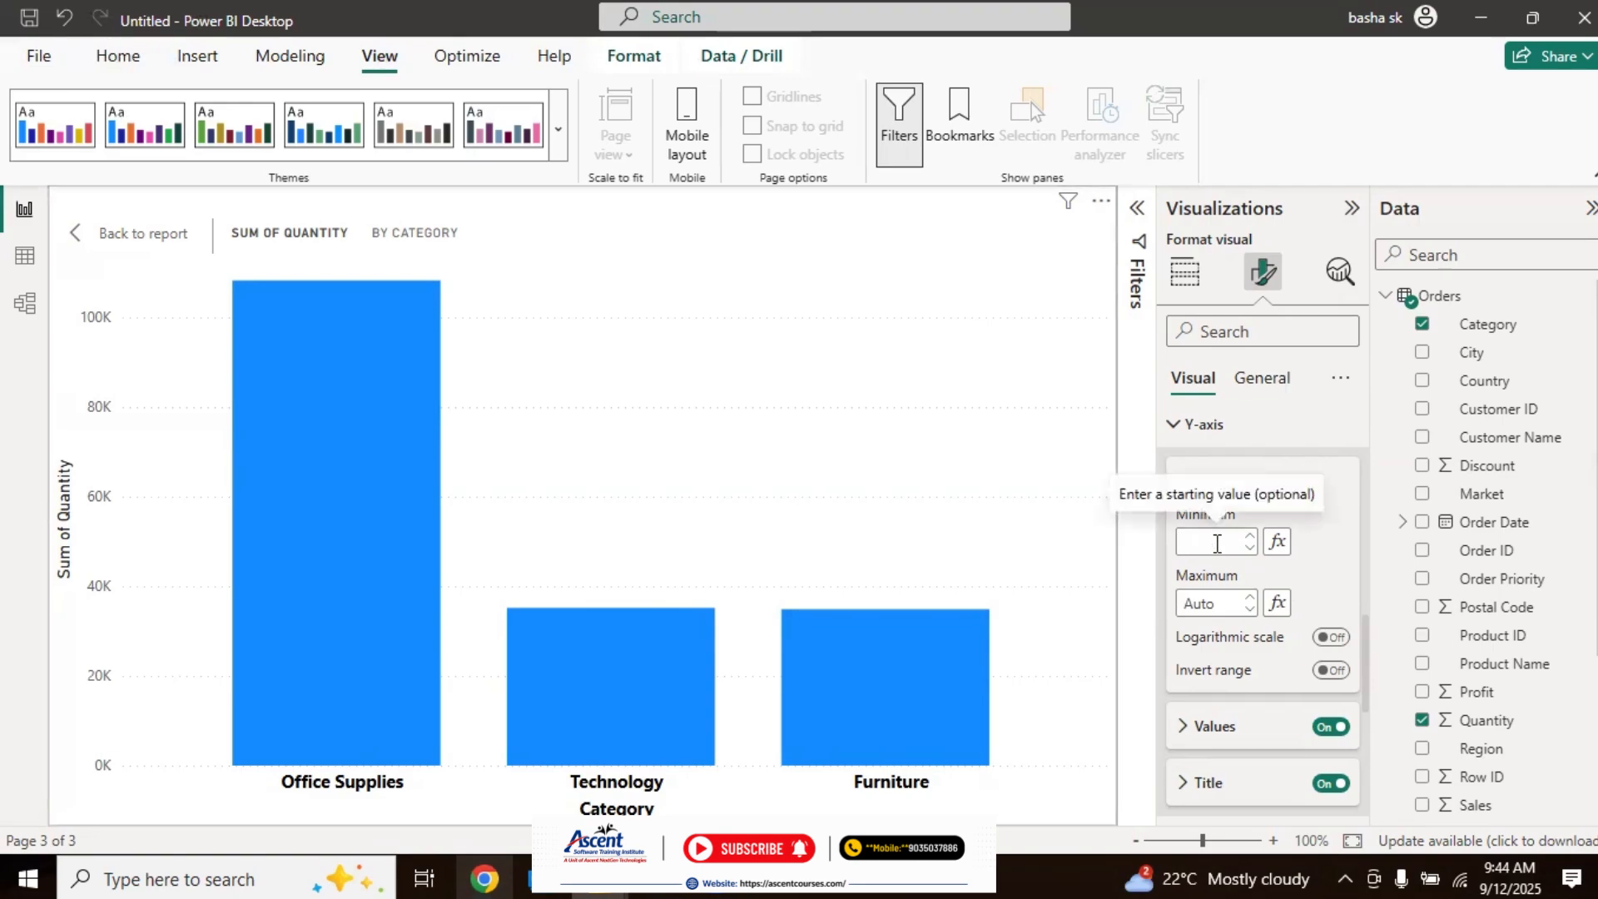
type("20000")
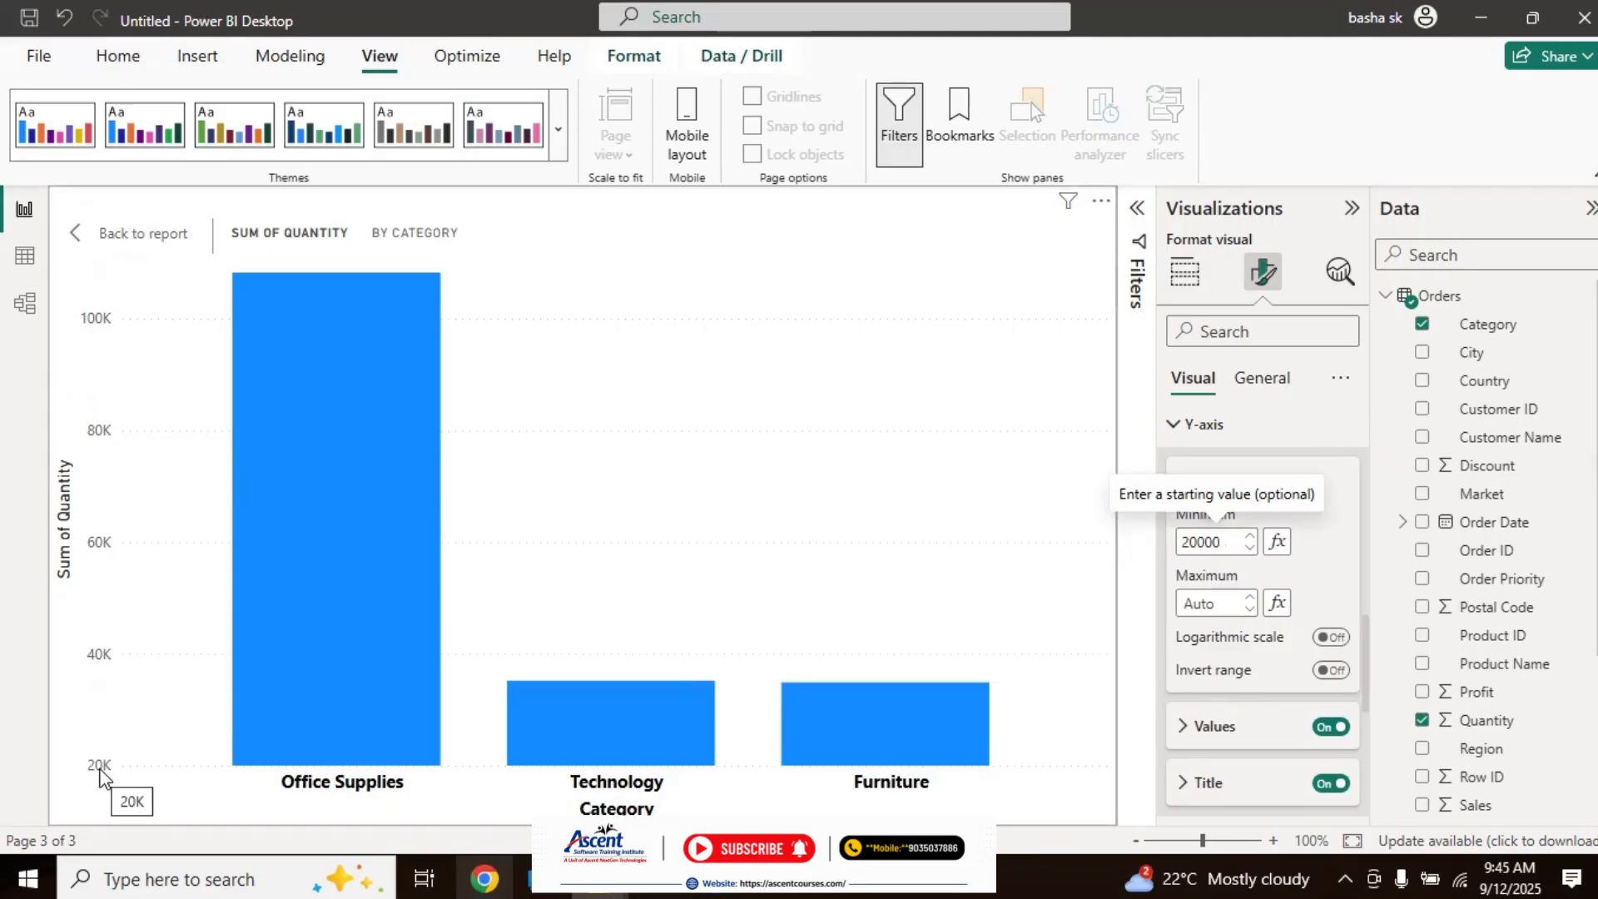
Step: Clear the Y-axis range minimum so that it is set automatically again
left_click(1192, 537)
key("BackSpace")
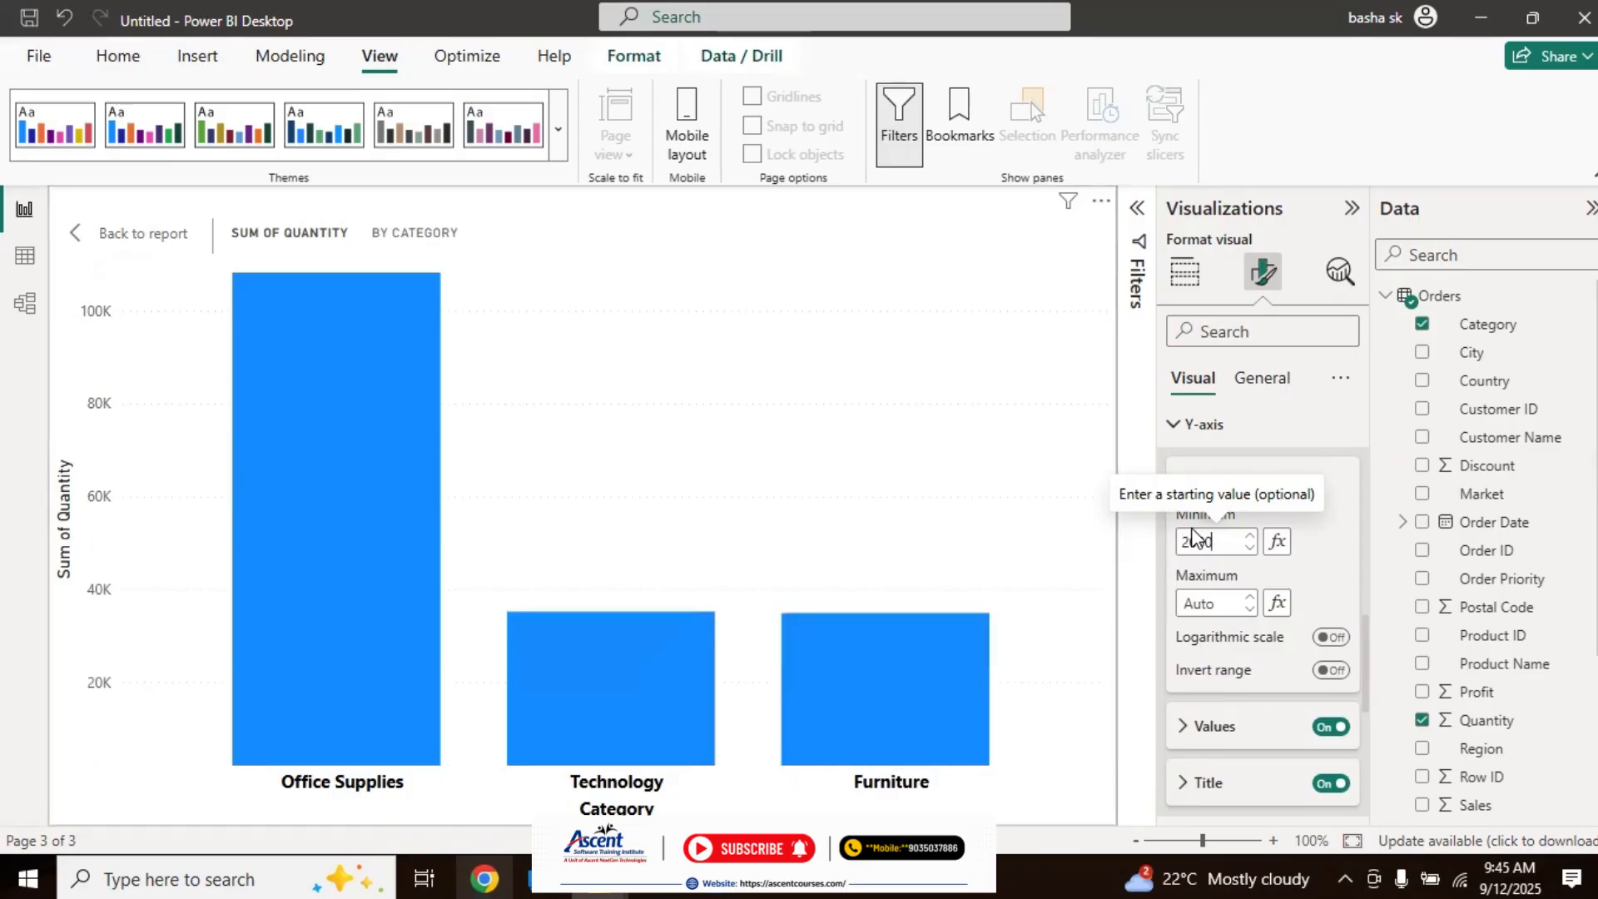
key("BackSpace")
key("BackSpace")
key("BackSpace")
key("BackSpace")
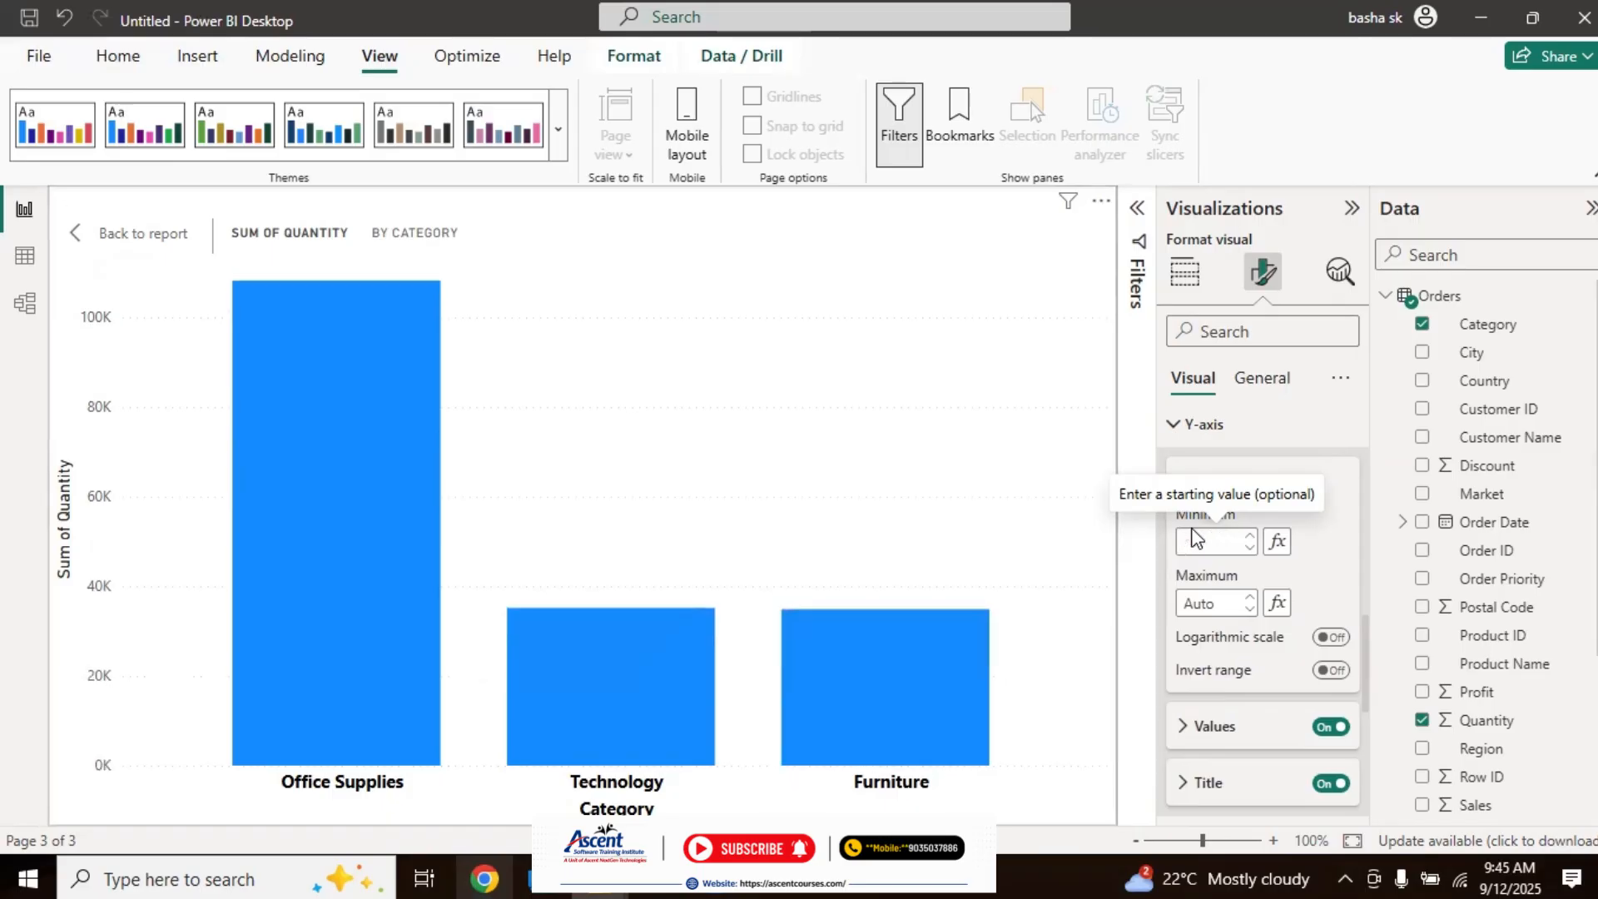
left_click(1311, 555)
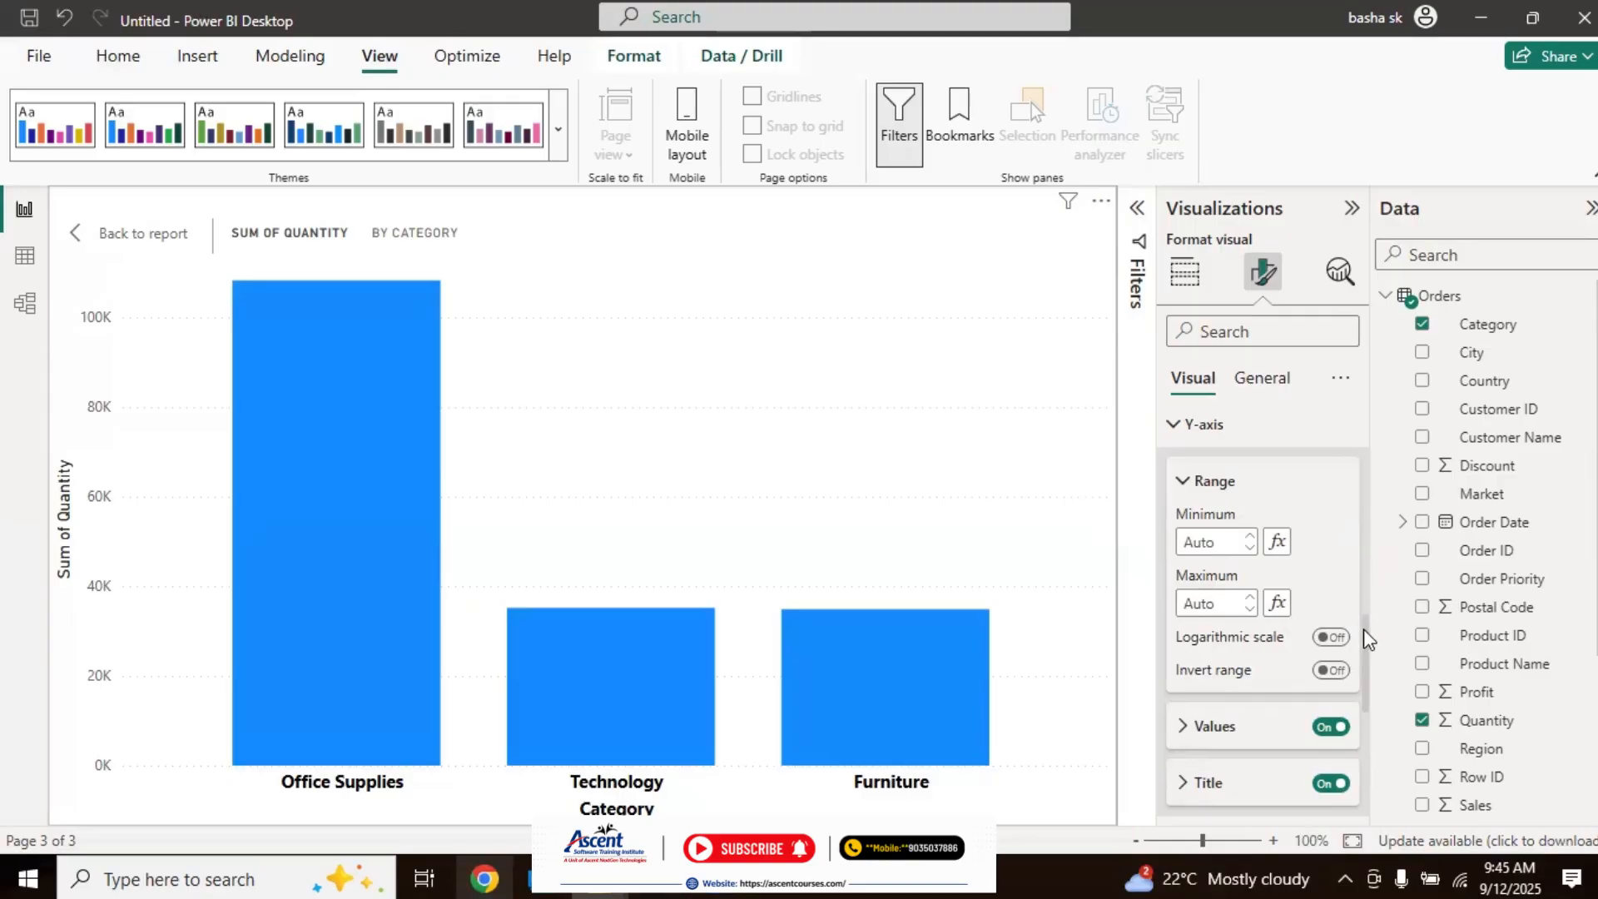
Step: Format the Y-axis values at font size 11, bold and black, keeping the Segoe UI font
scroll(1363, 637, "down", 3)
left_click(1184, 508)
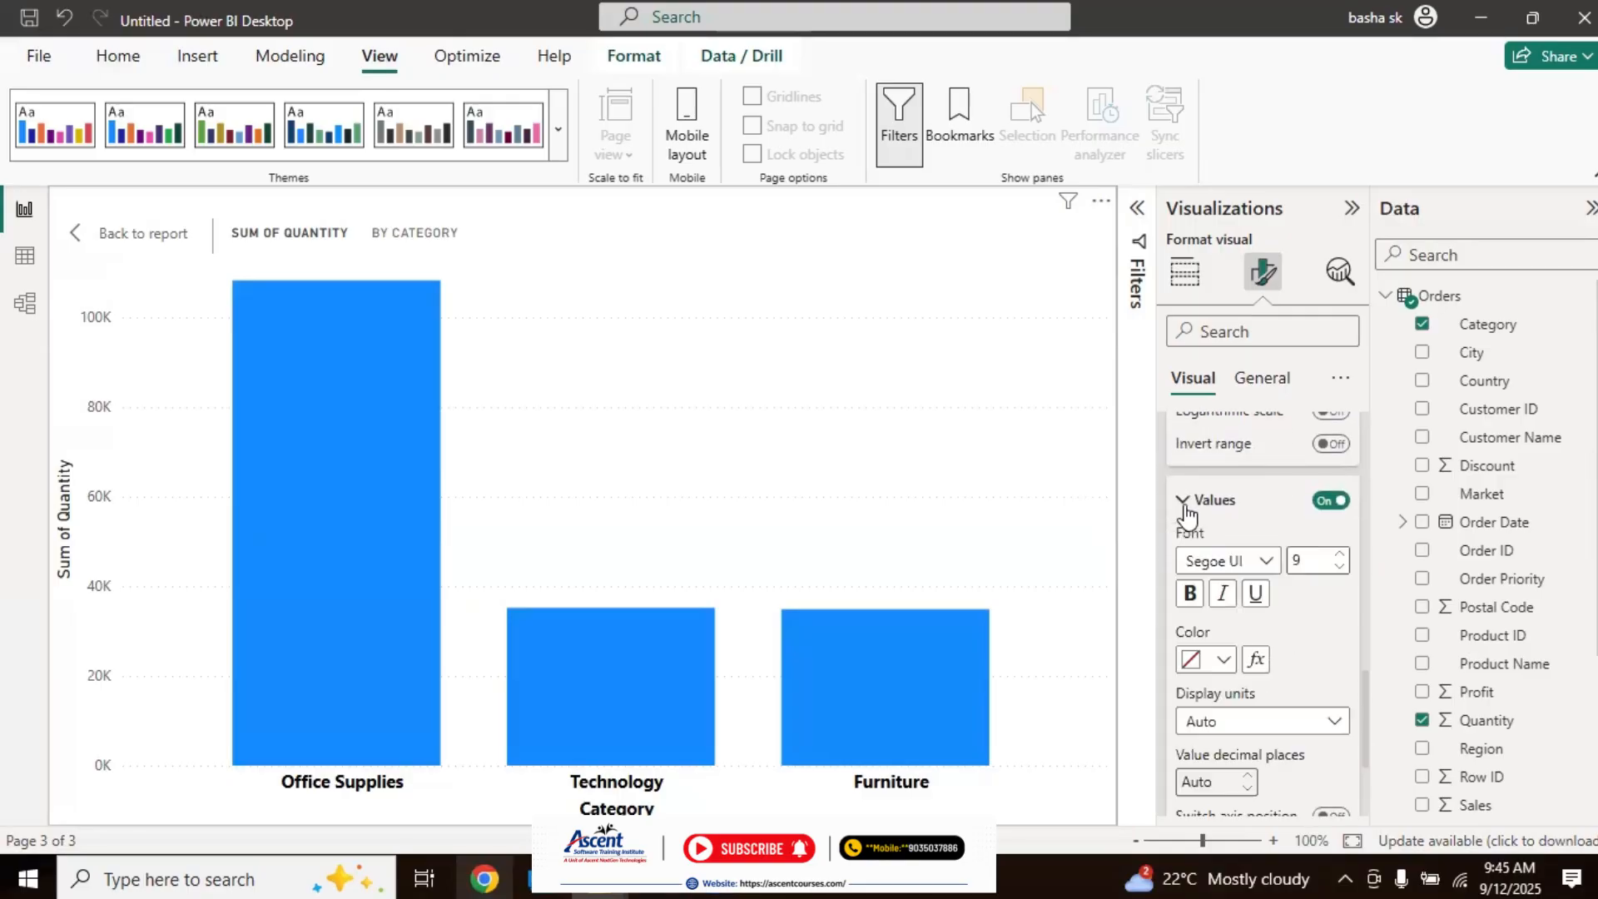
left_click(1343, 554)
left_click(1343, 553)
left_click(1189, 608)
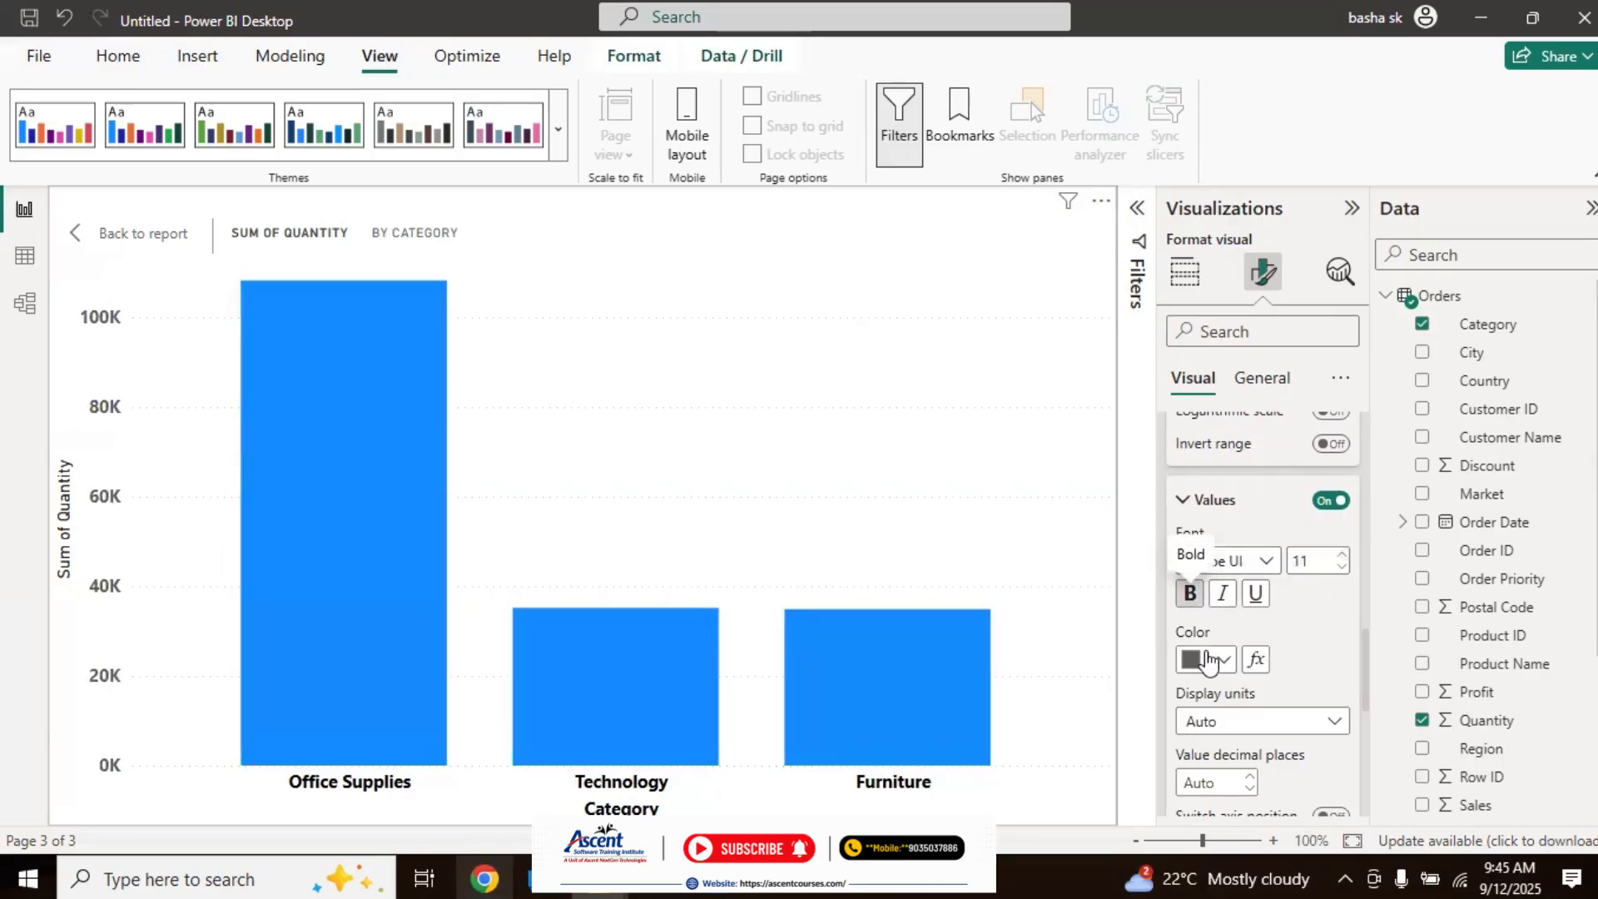
left_click(1224, 660)
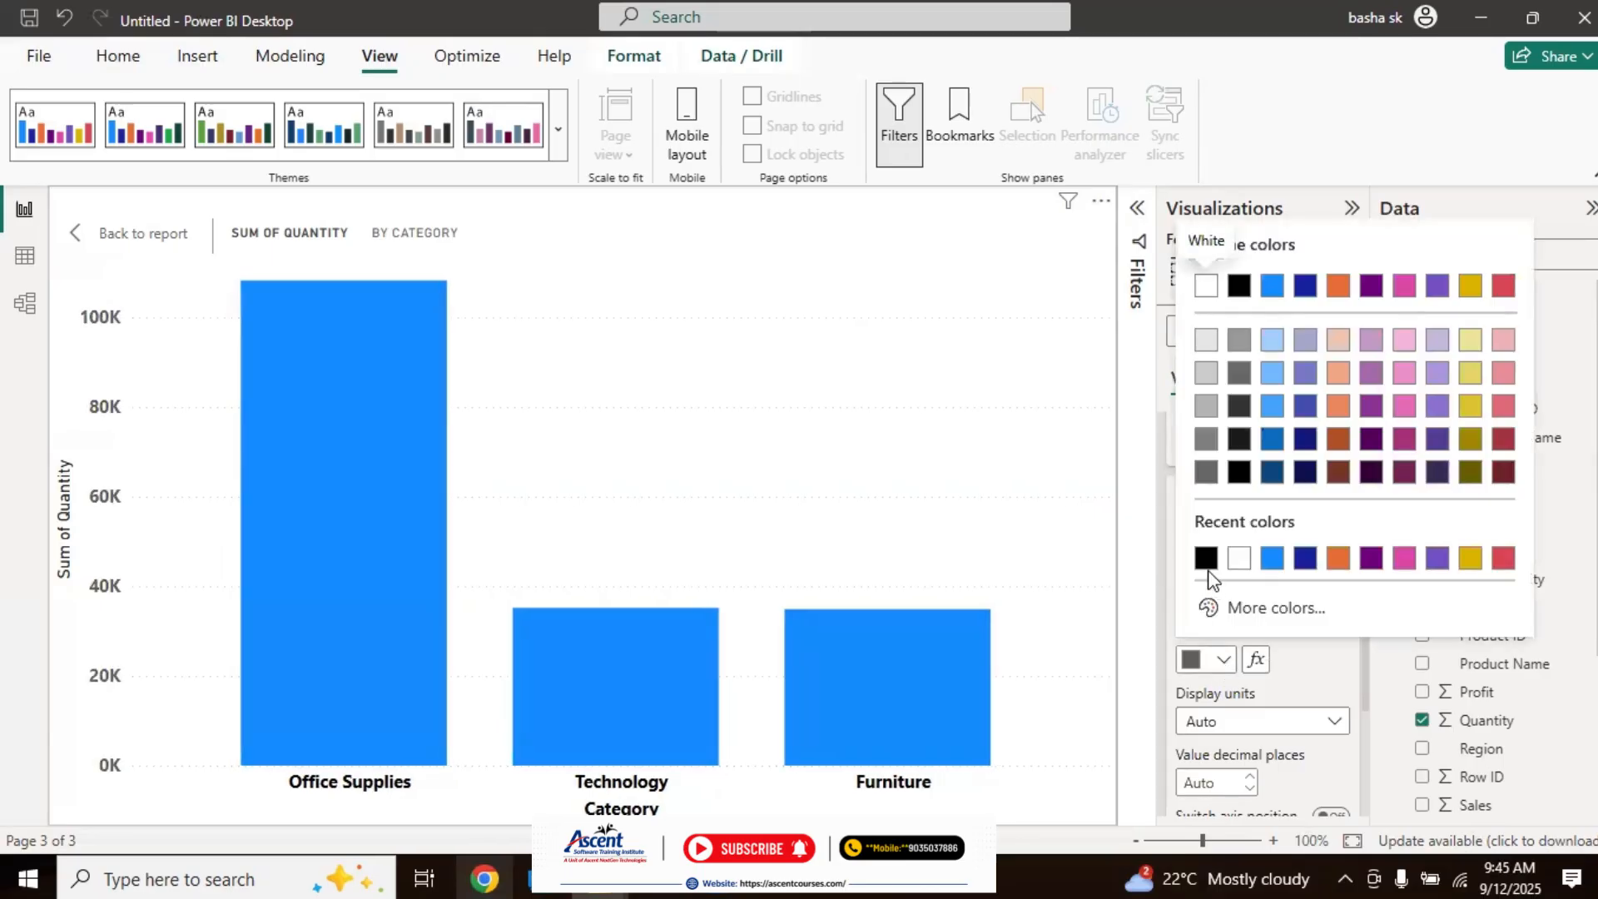
left_click(1207, 558)
left_click(1207, 562)
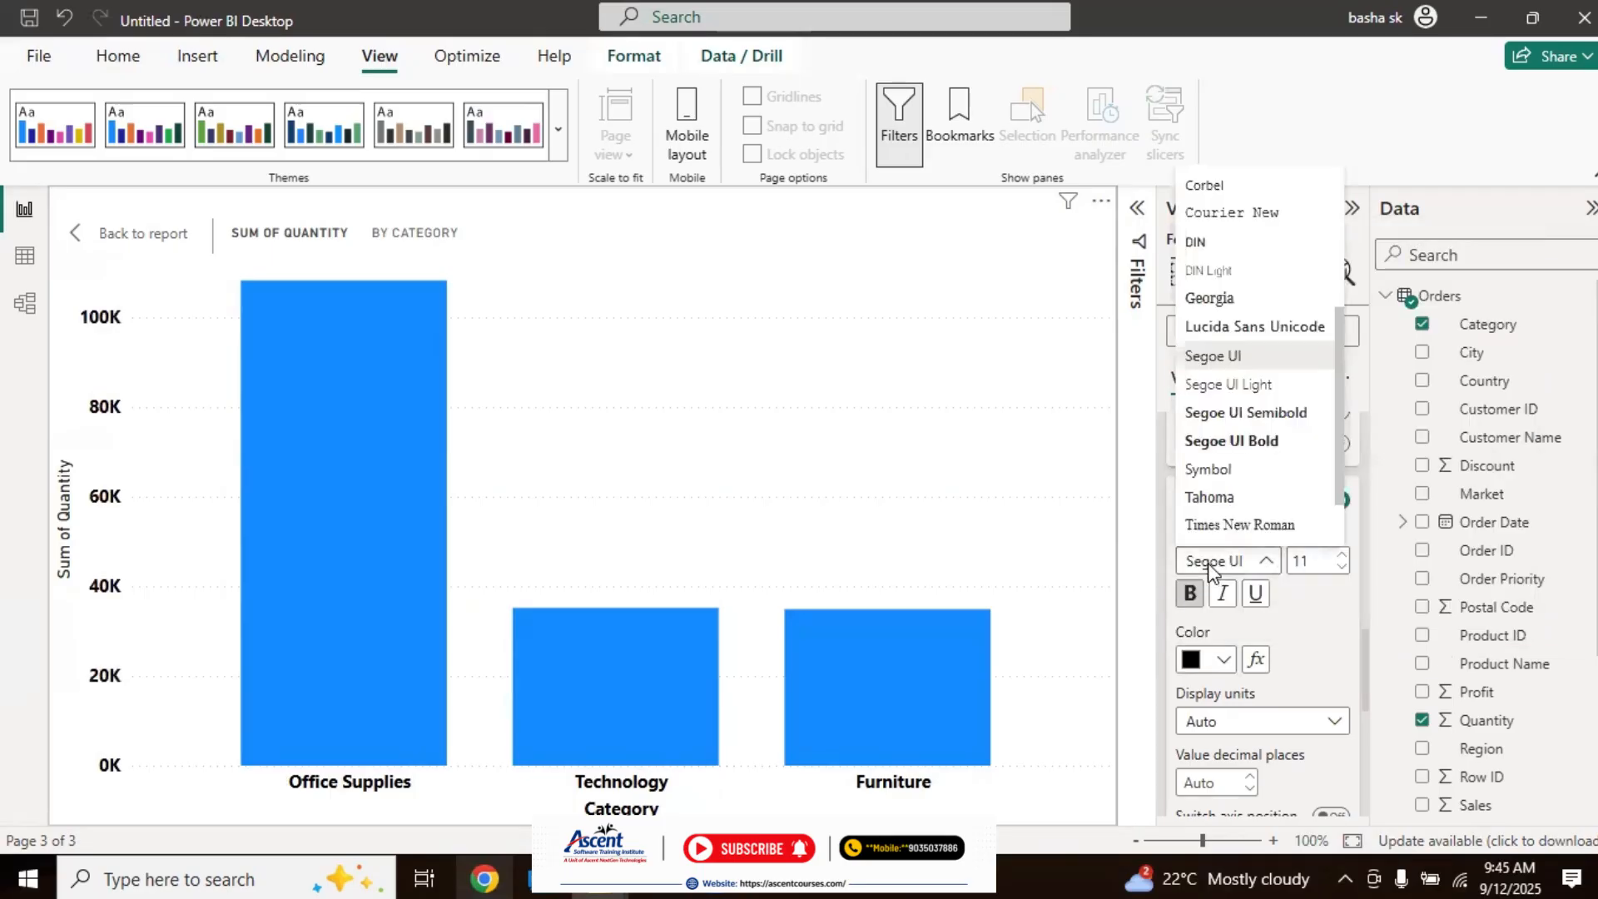
left_click(1282, 590)
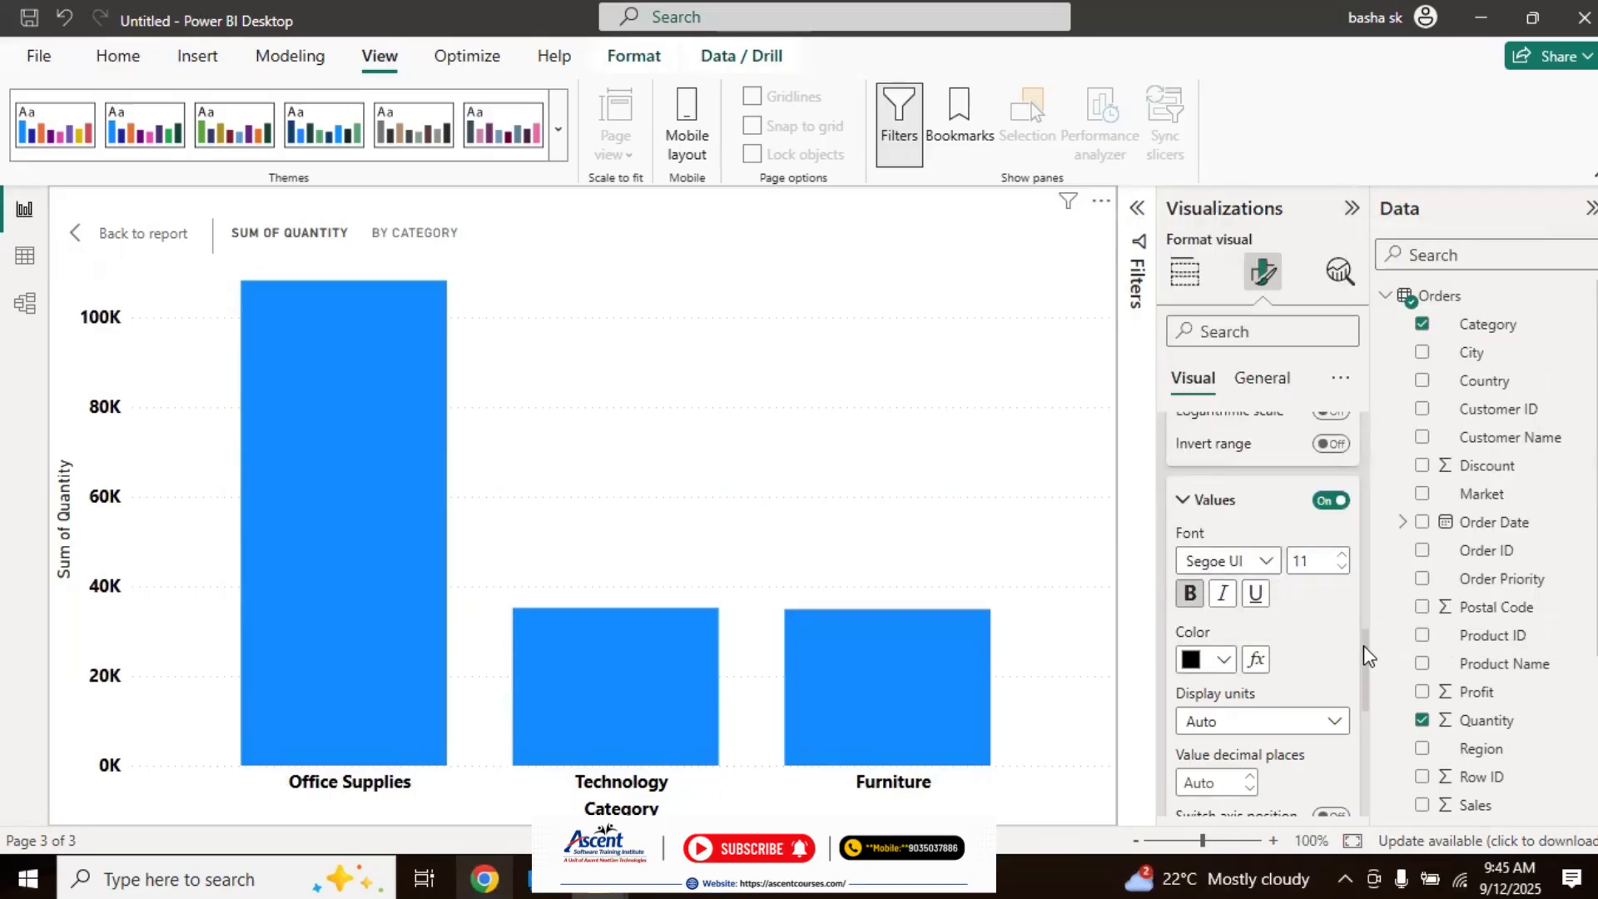
Step: Try the Y-axis display units None, Thousands, Millions, Billions and Trillions in turn
left_click_drag(1363, 646, 1363, 676)
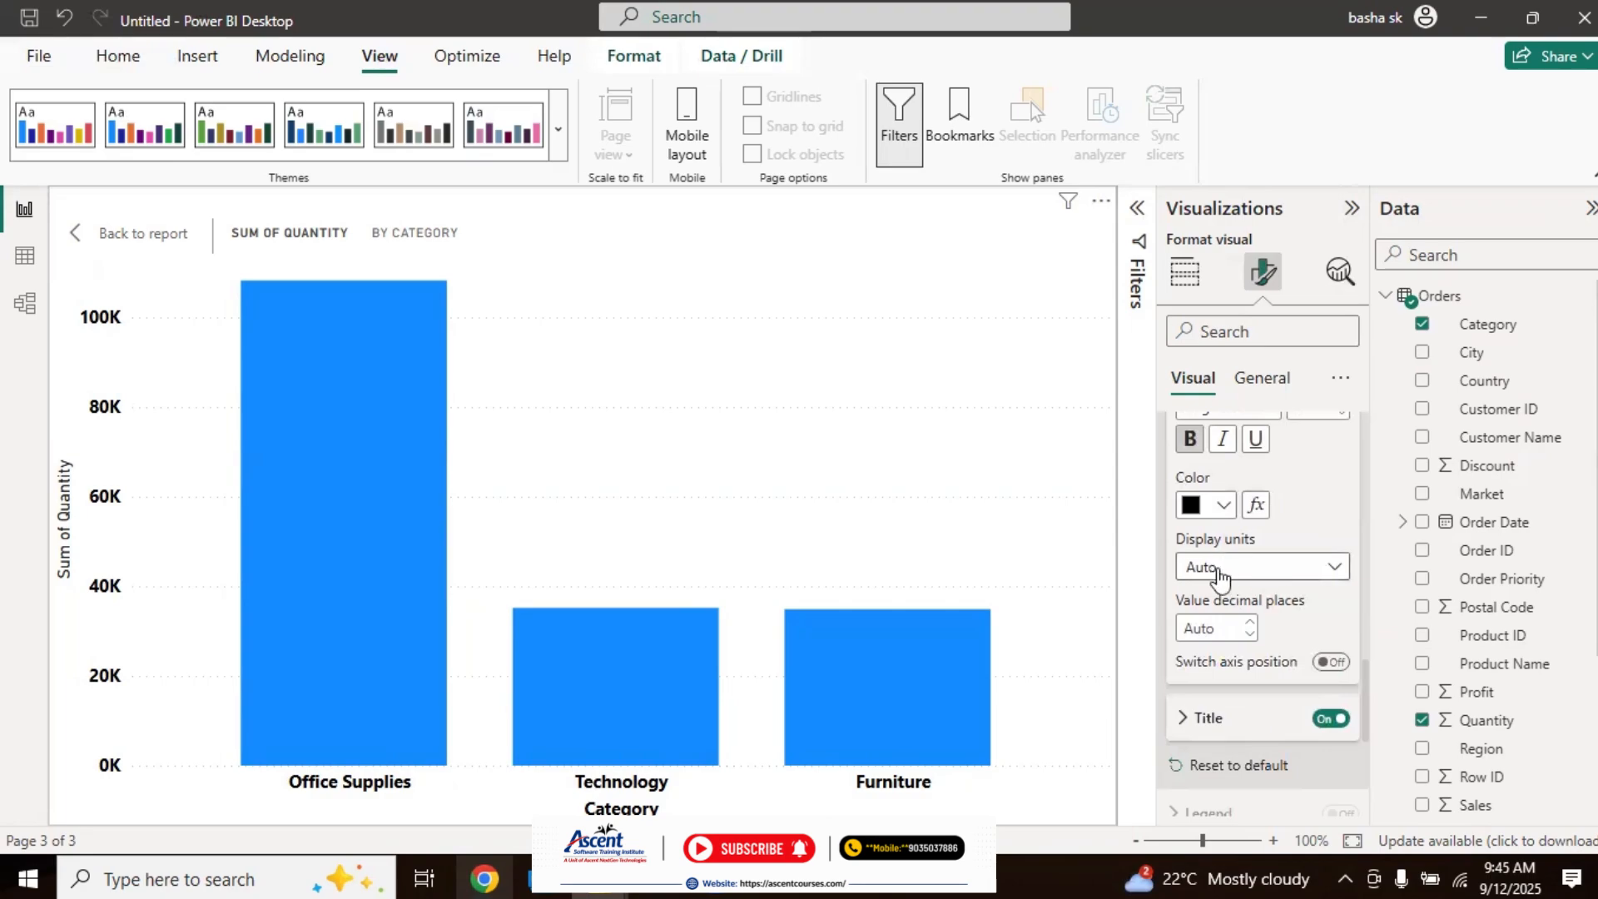
left_click(1336, 569)
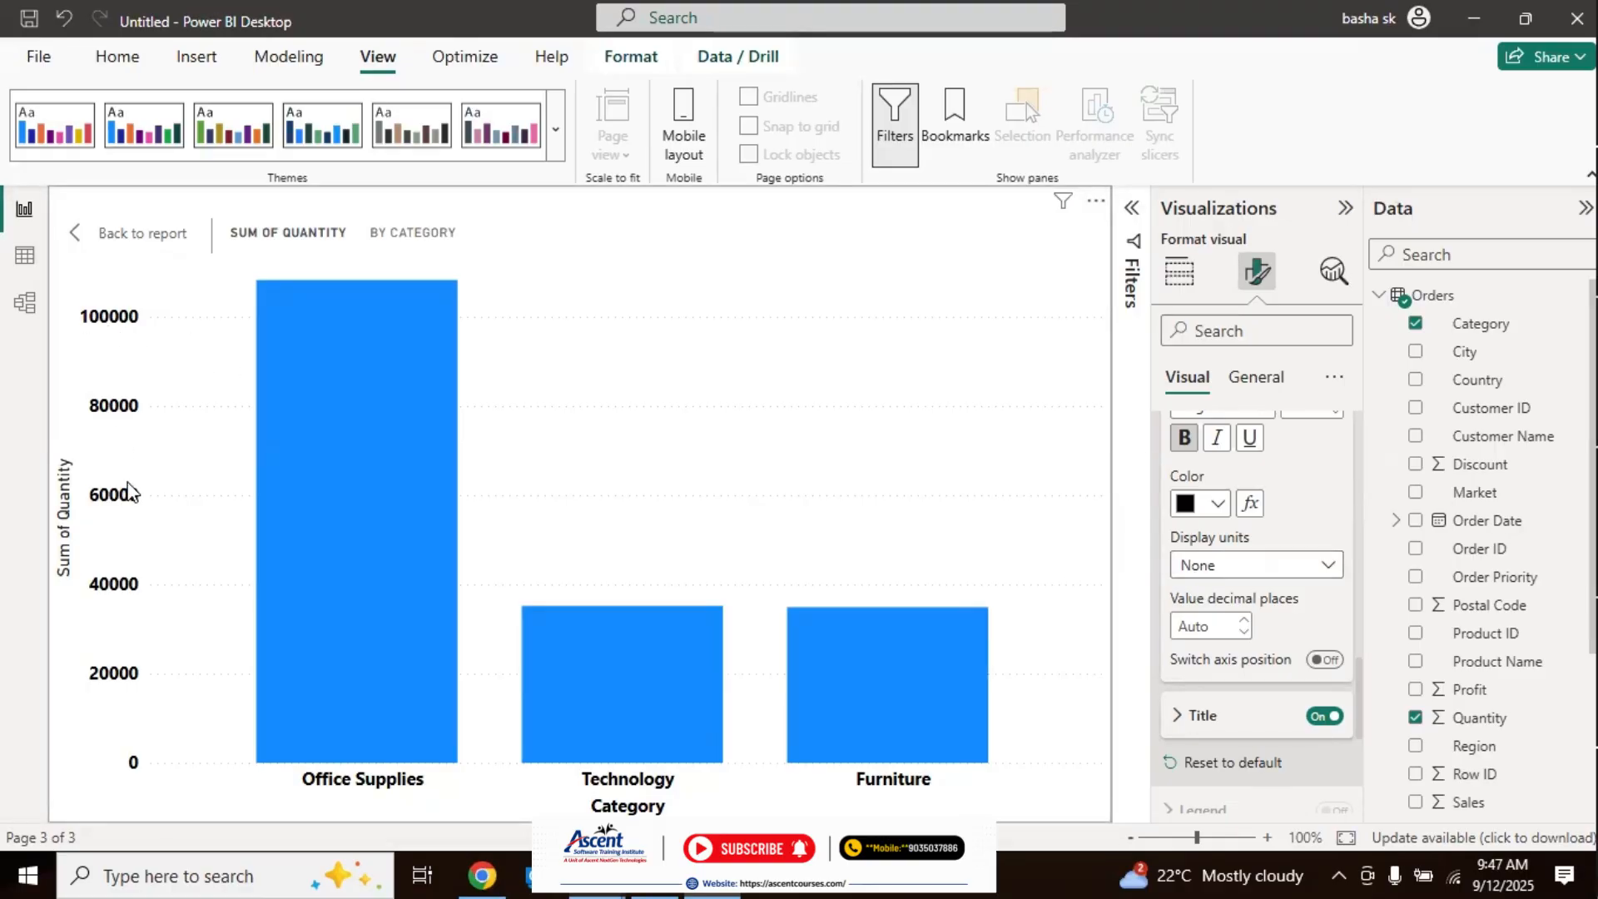
left_click(1226, 567)
left_click(1207, 651)
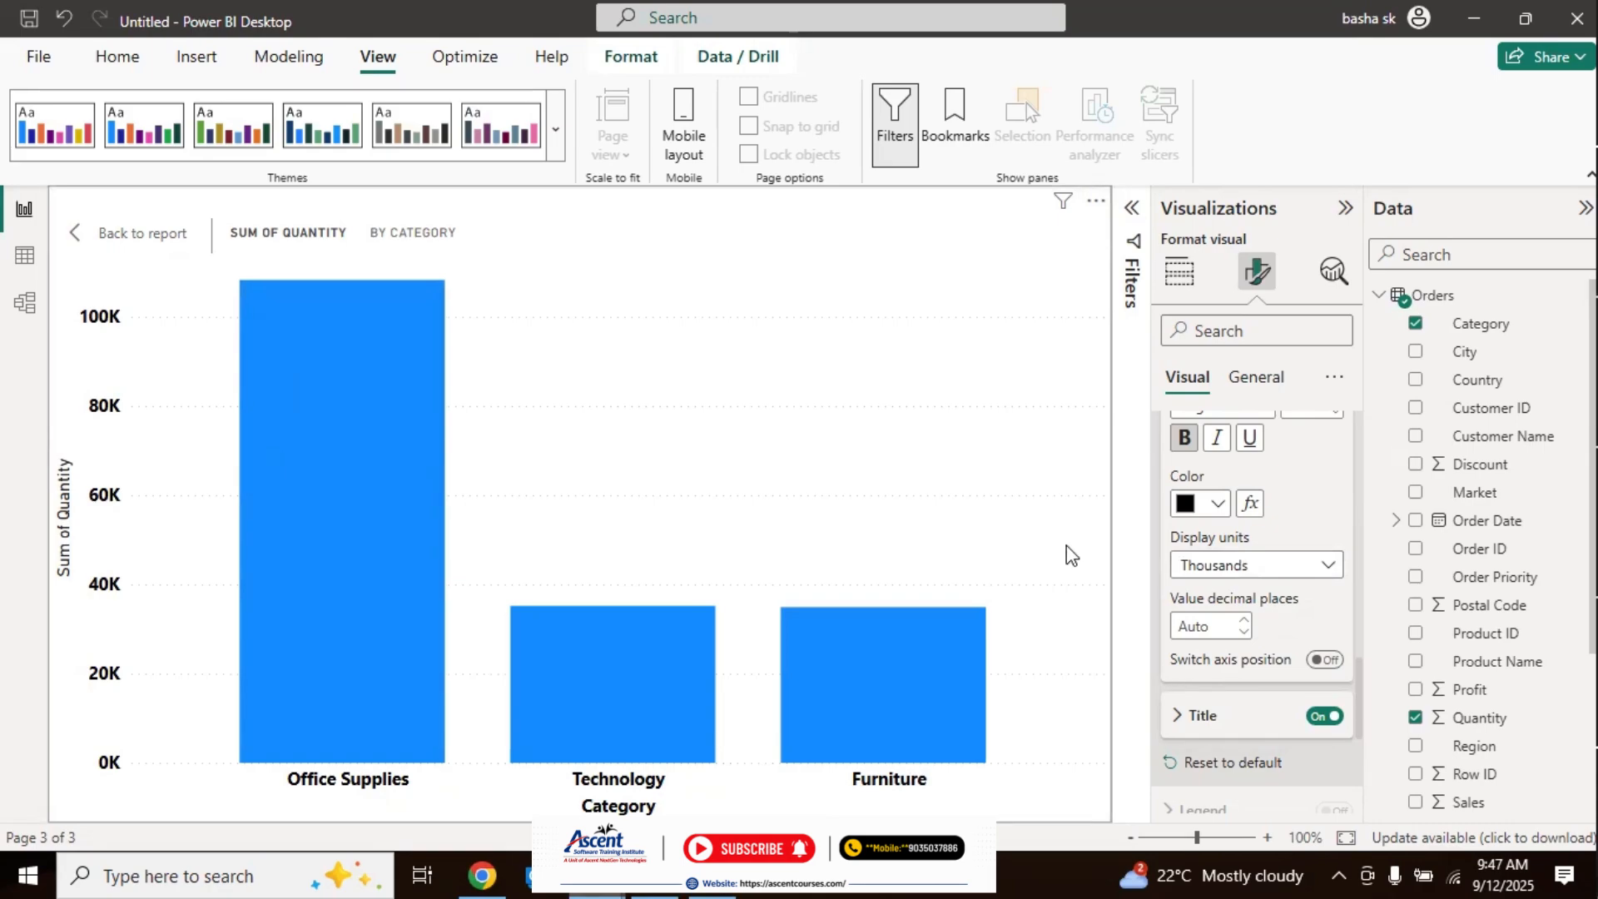
left_click(1215, 564)
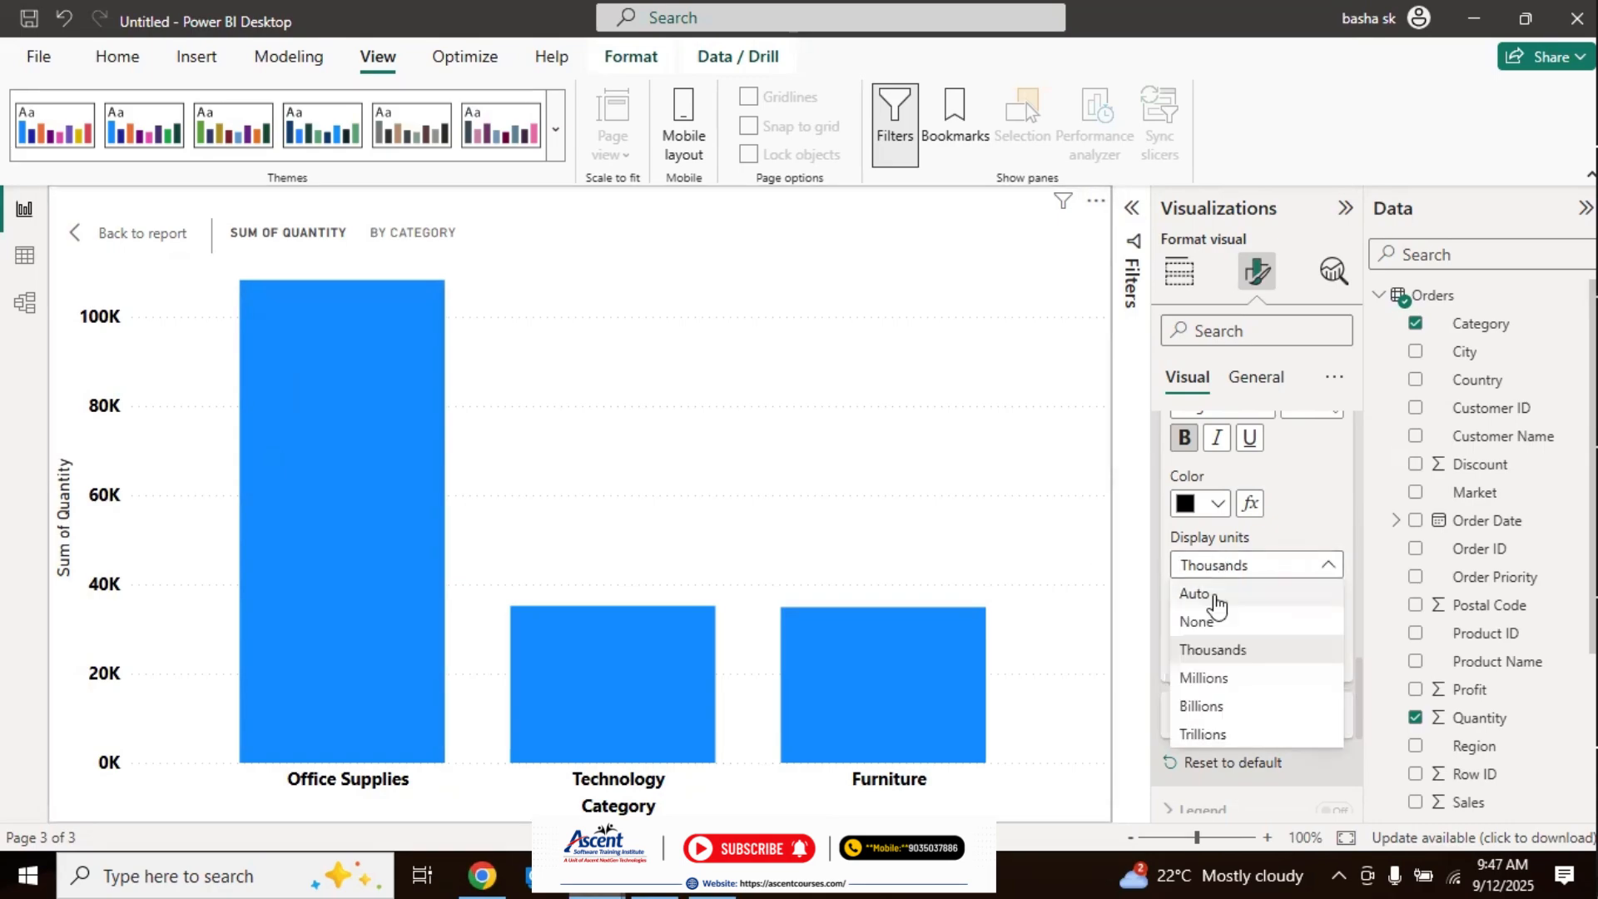
left_click(1196, 679)
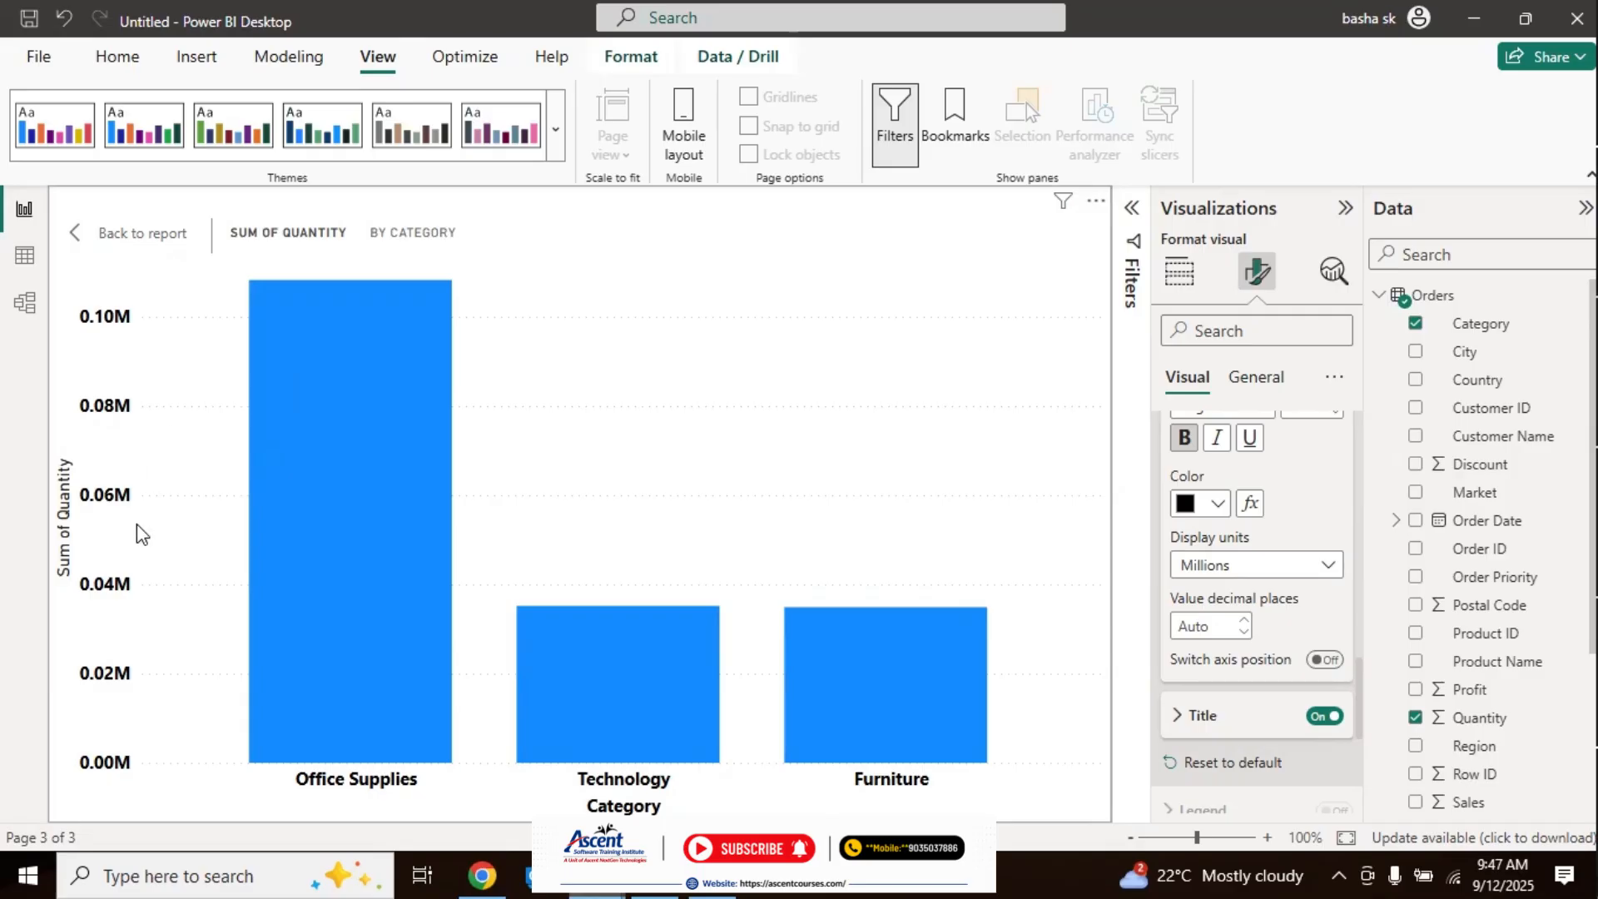
left_click(1197, 566)
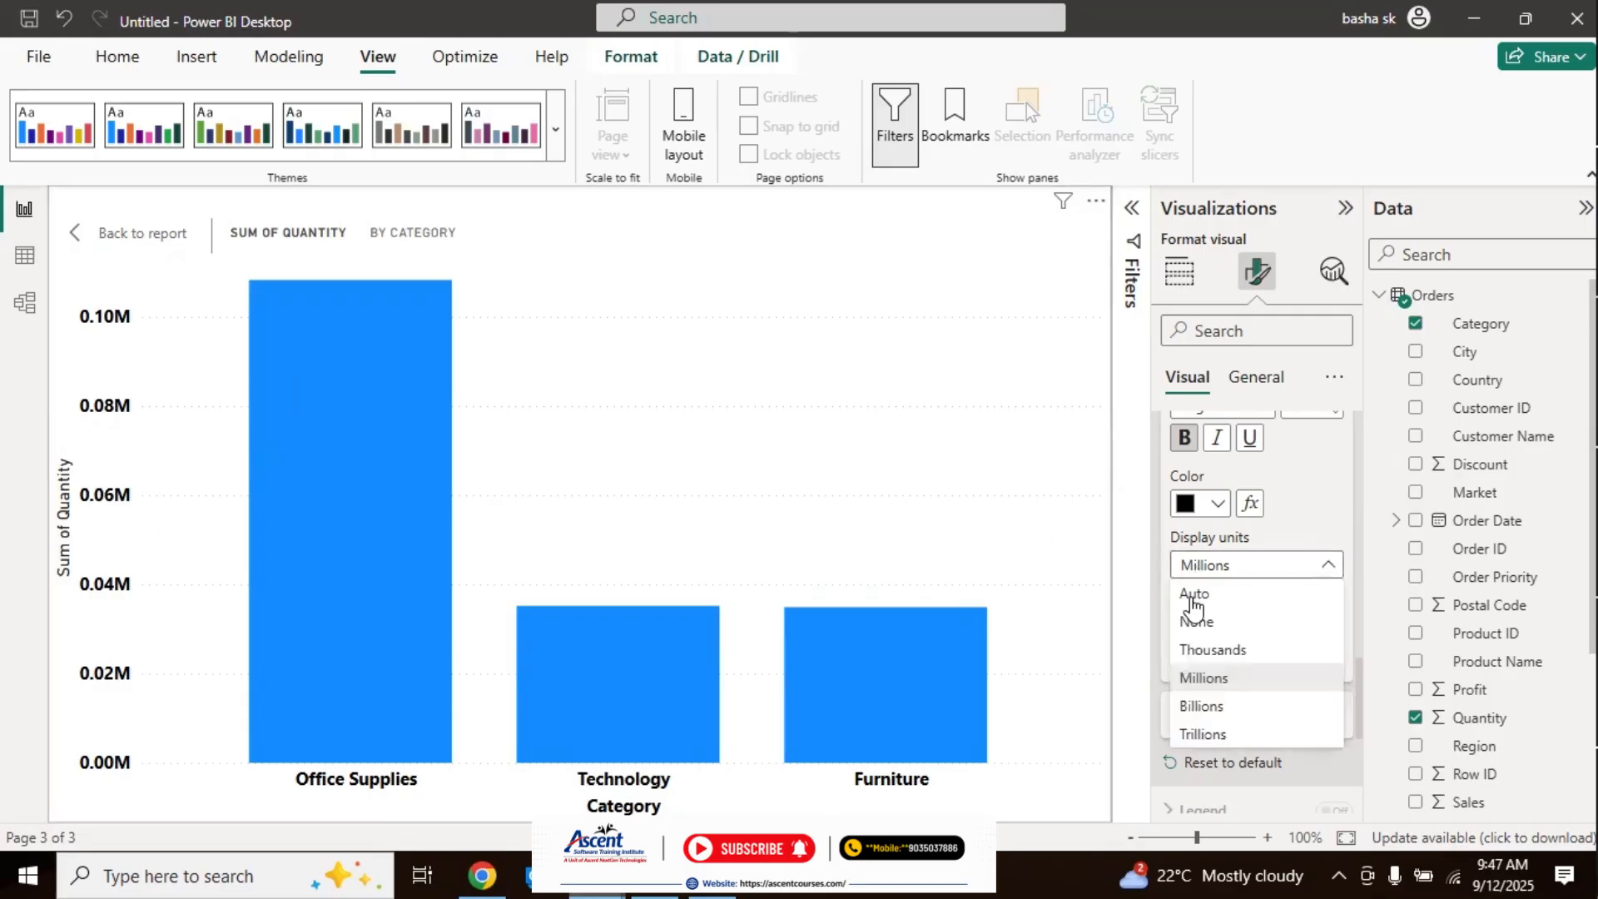
left_click(1212, 706)
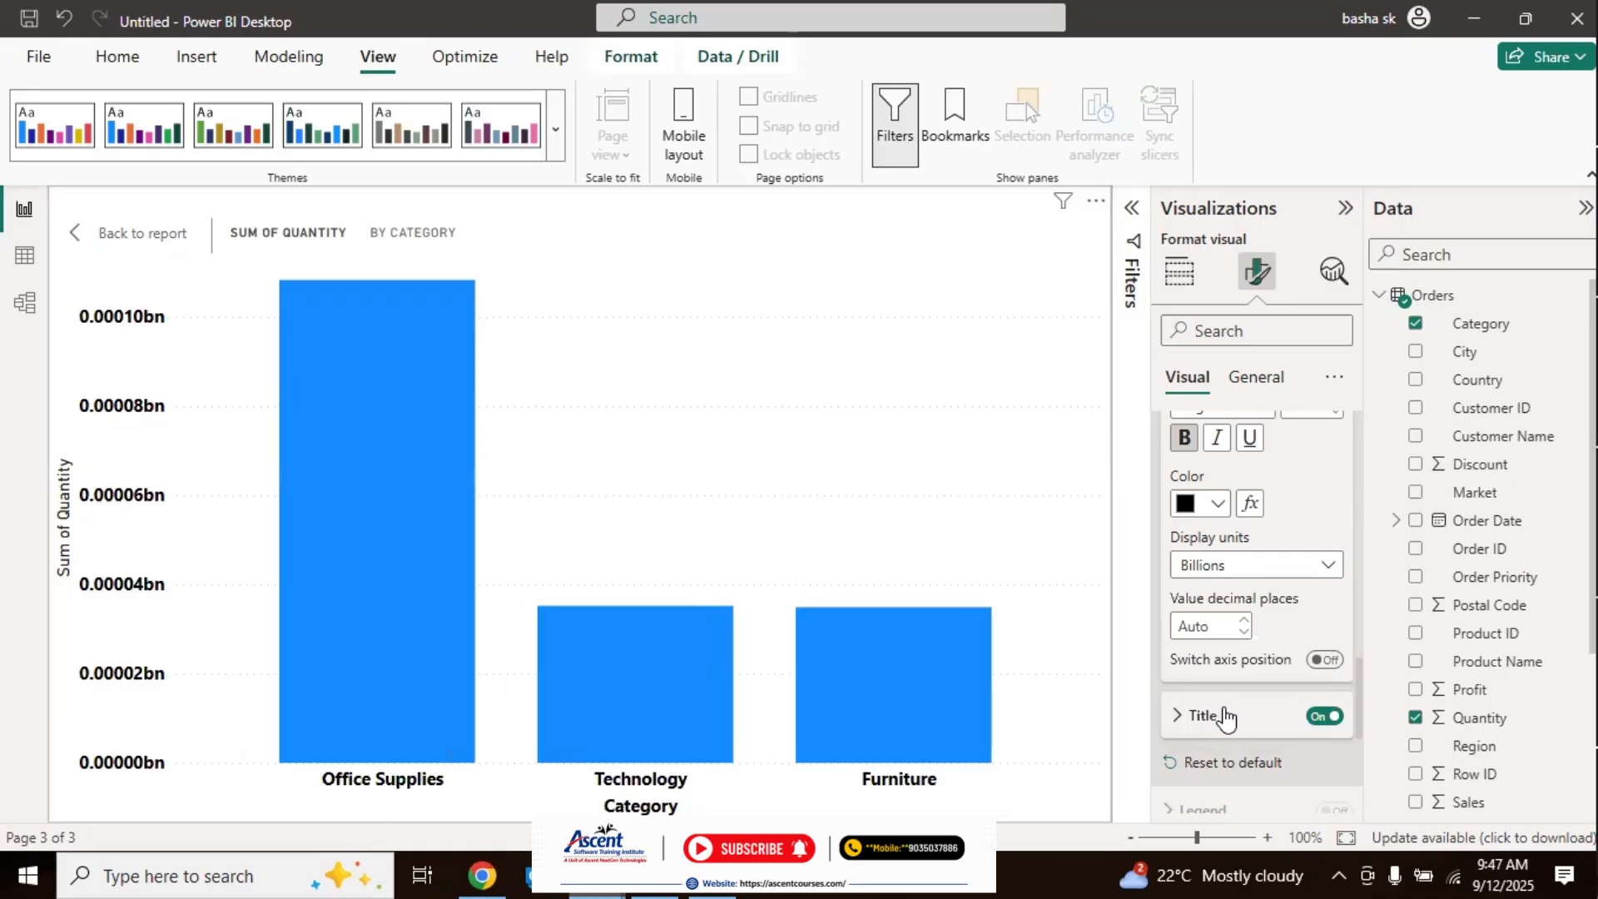
left_click(1215, 566)
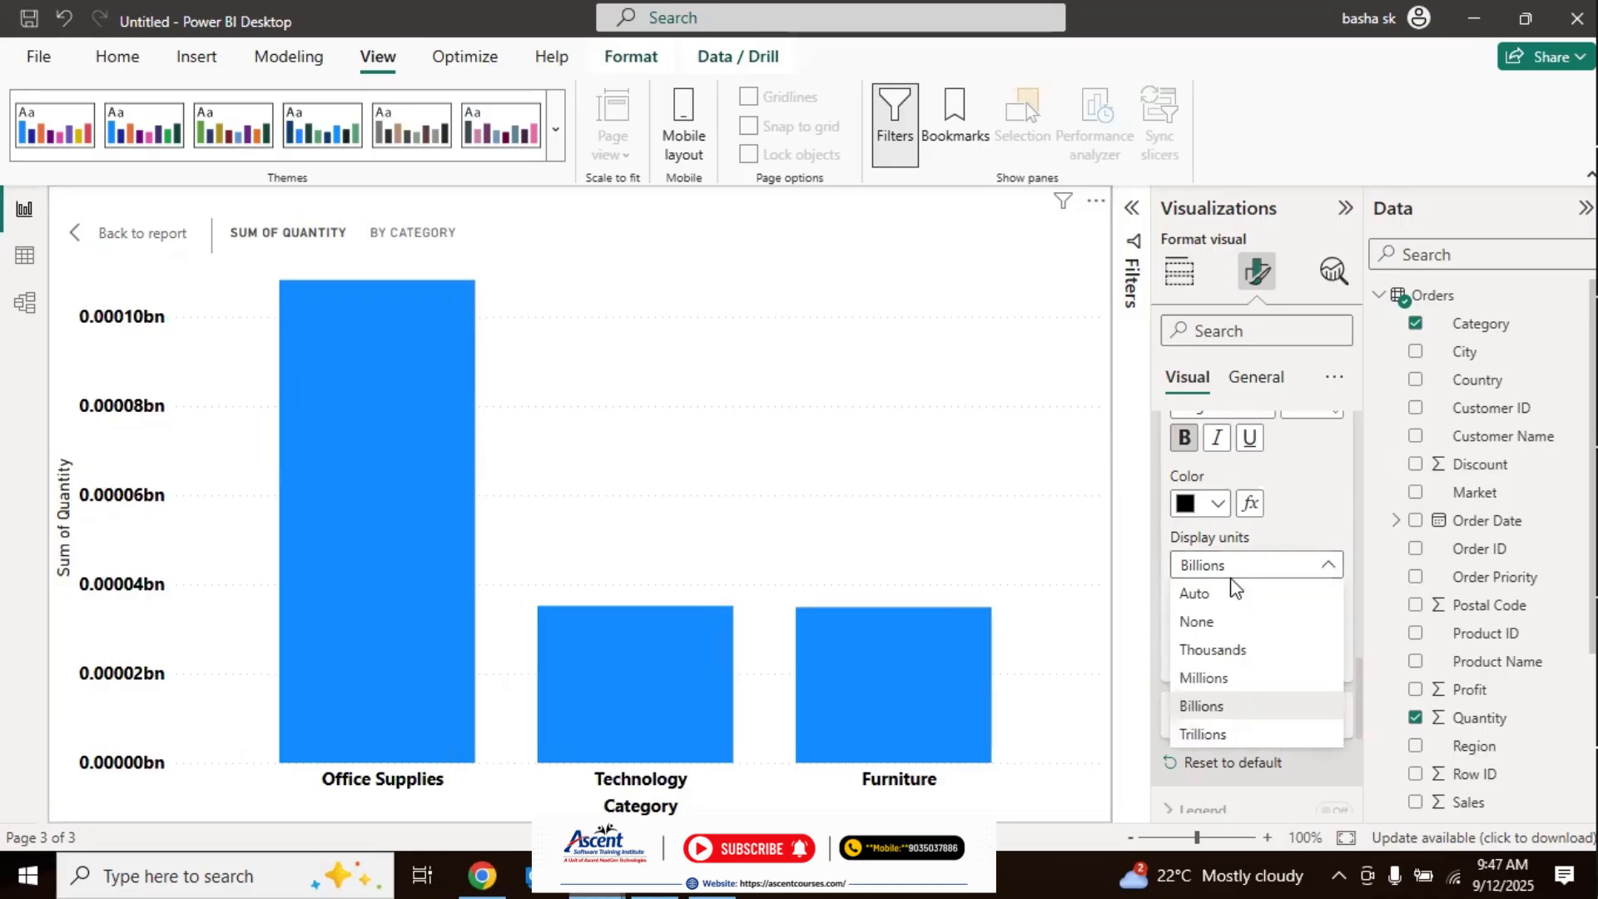
left_click(1215, 735)
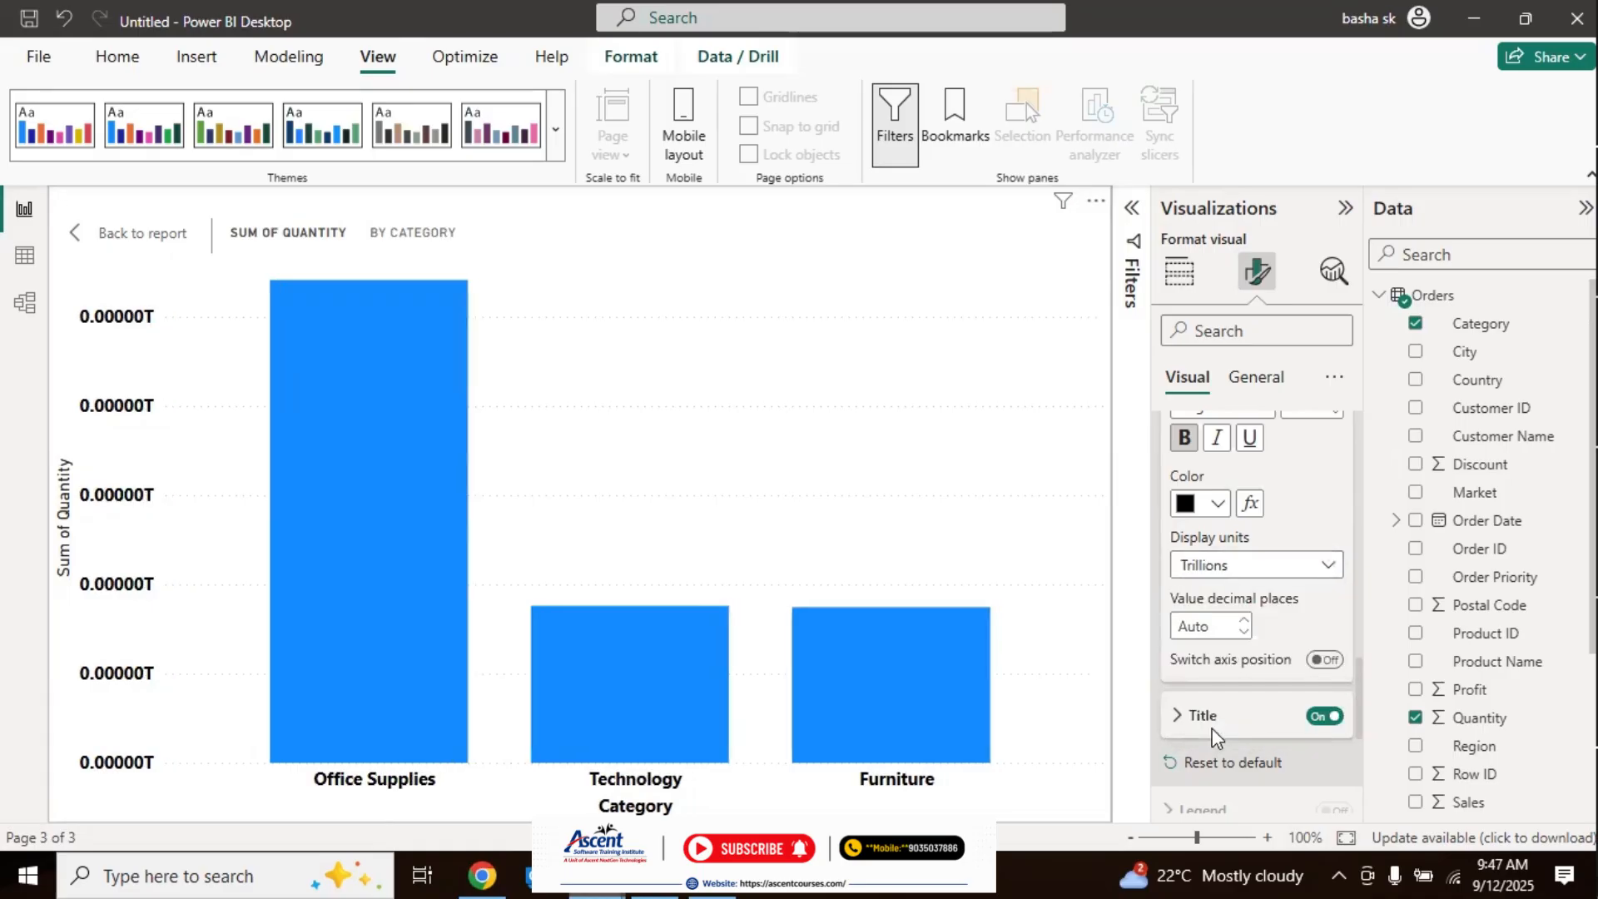
Step: Set the display units of the Y-axis values to Thousands
left_click(1231, 569)
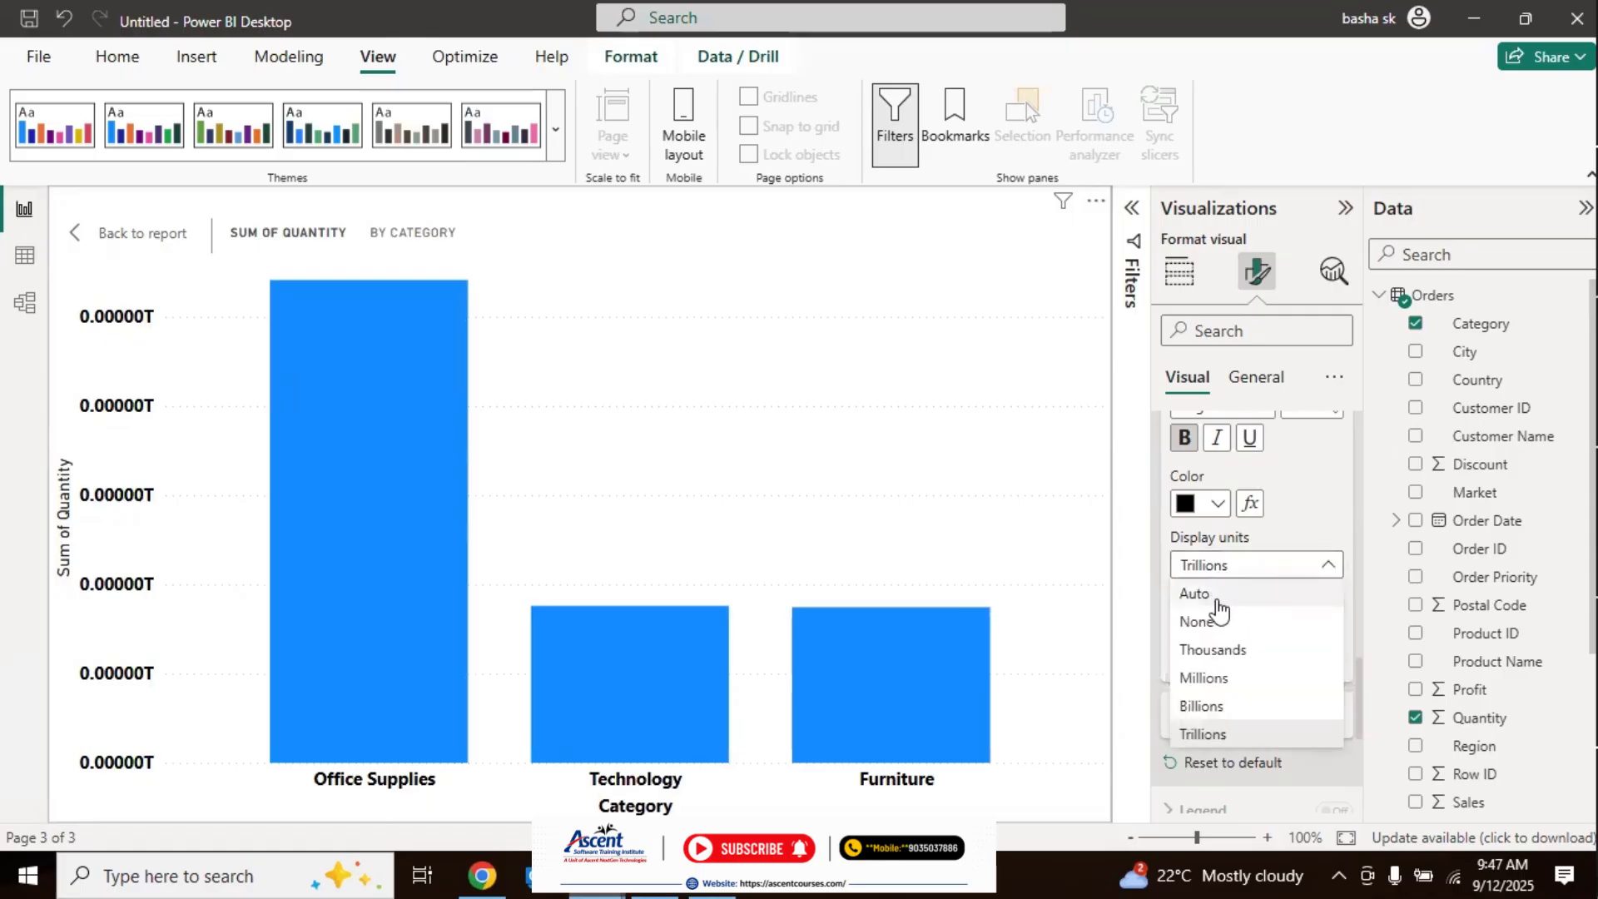
left_click(1215, 651)
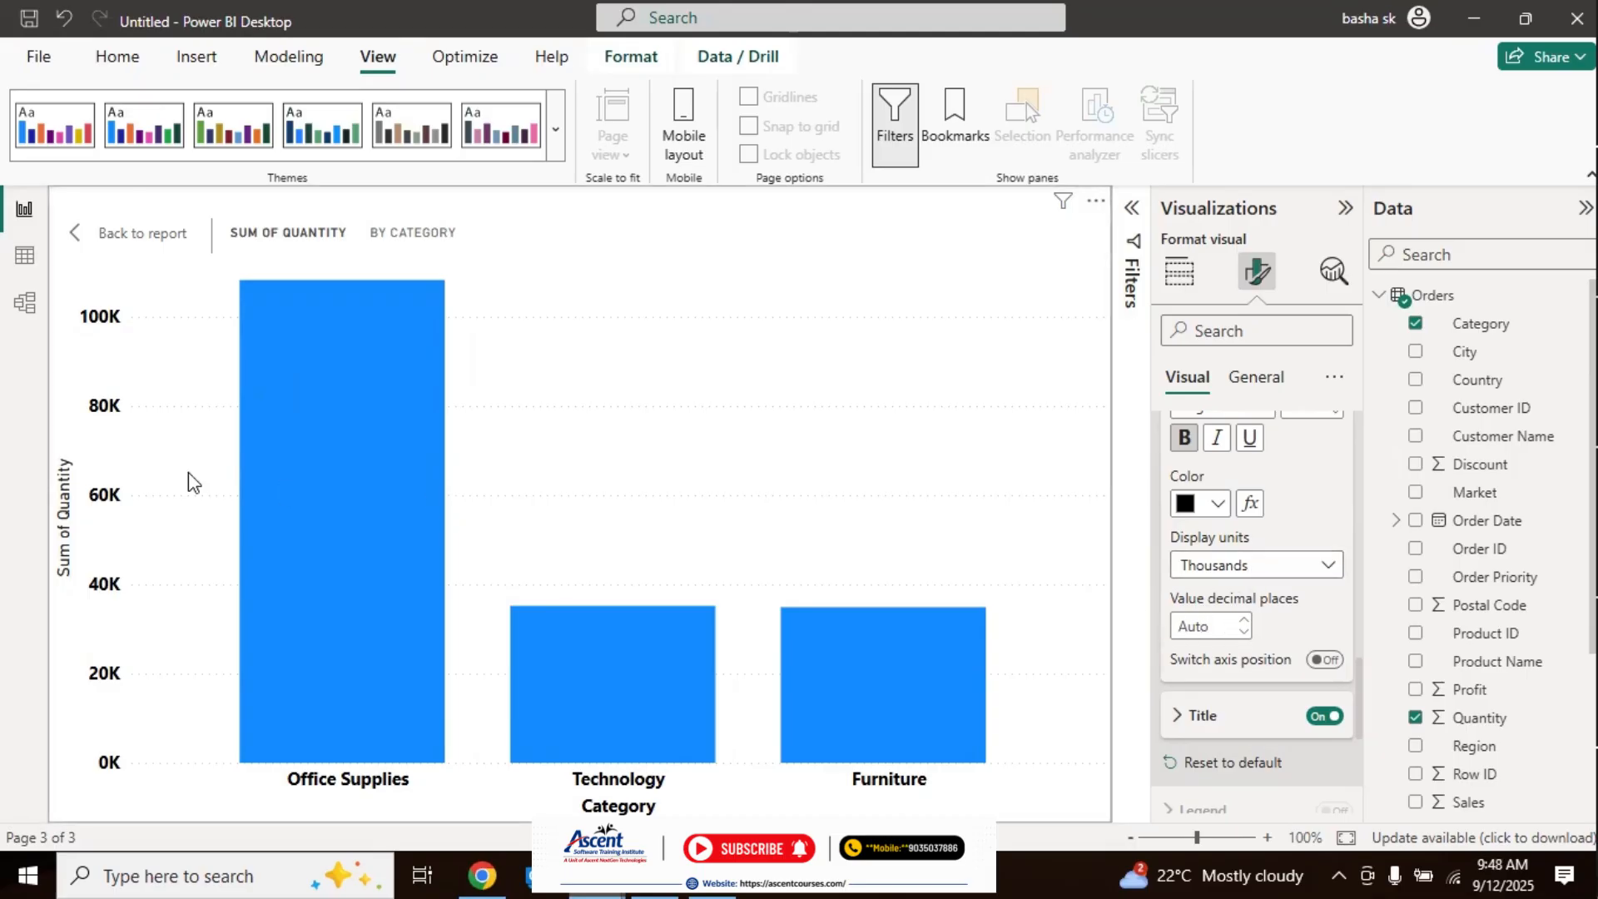
Step: Try 2 decimal places for the Y-axis values and restore the Auto setting
left_click(1222, 627)
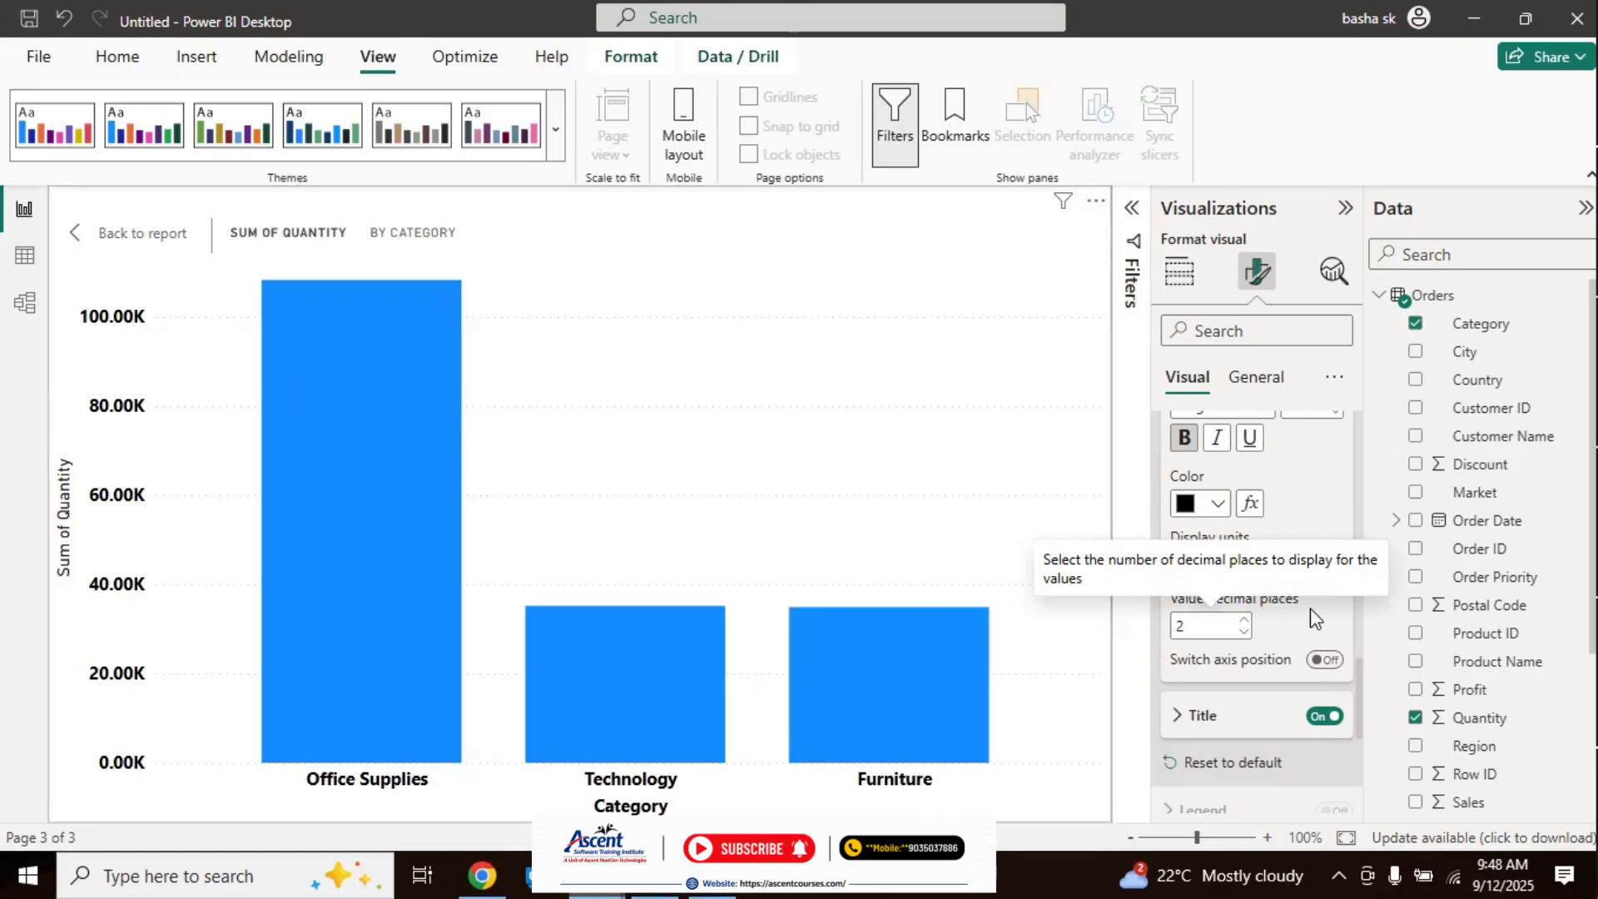
key("BackSpace")
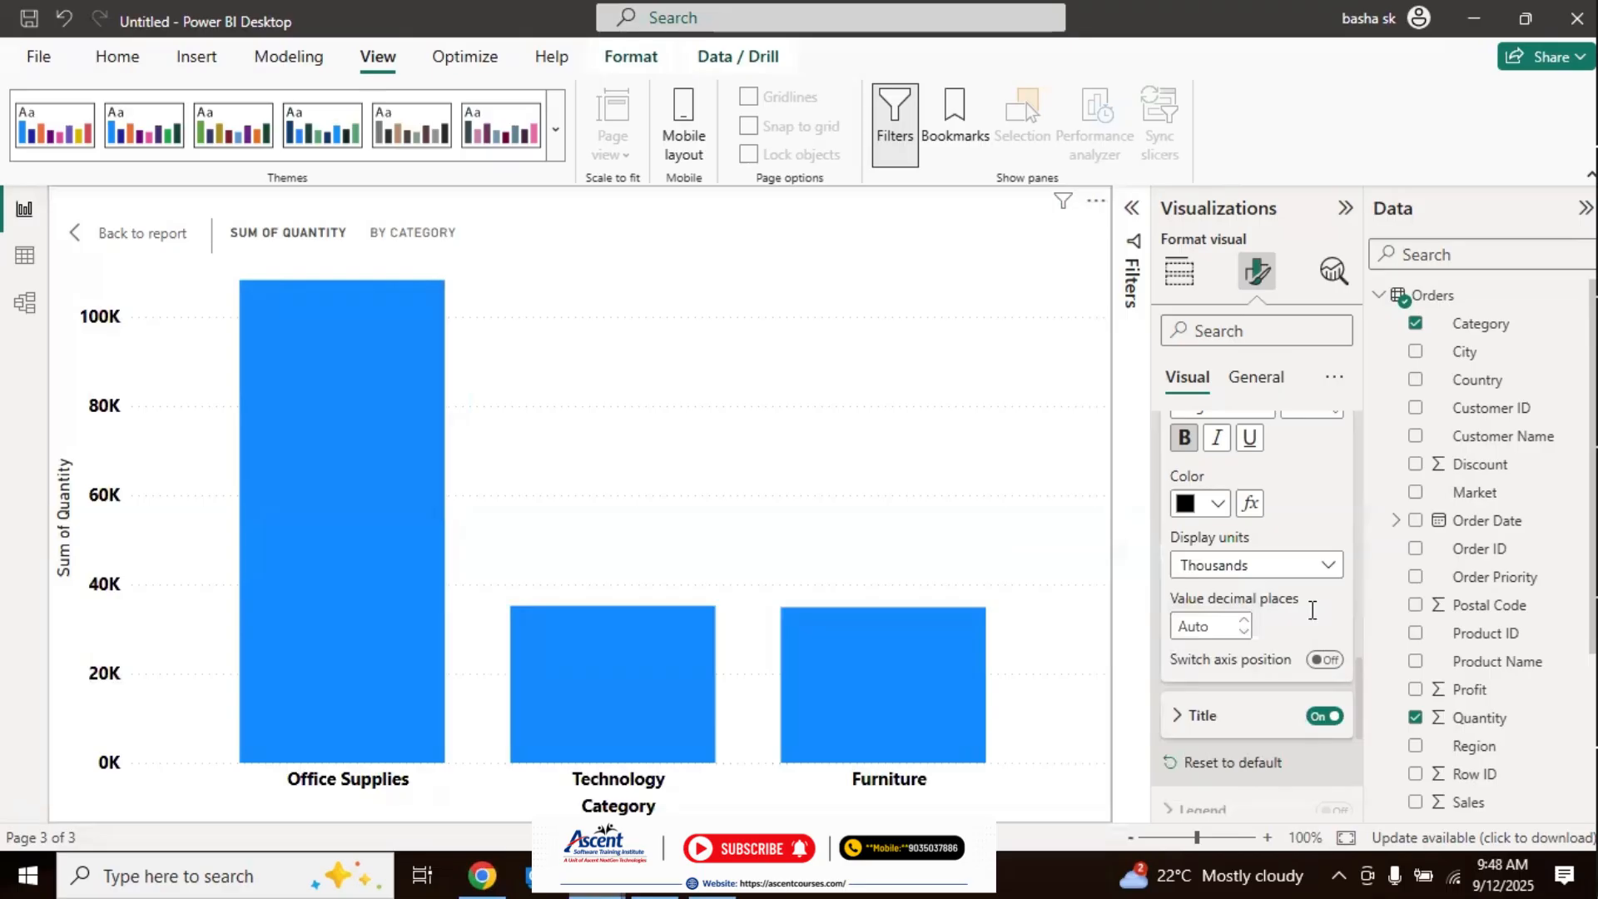
Step: Format the Y-axis title in Segoe UI Bold at font size 11 with bold applied
left_click(1178, 718)
scroll(1356, 646, "down", 5)
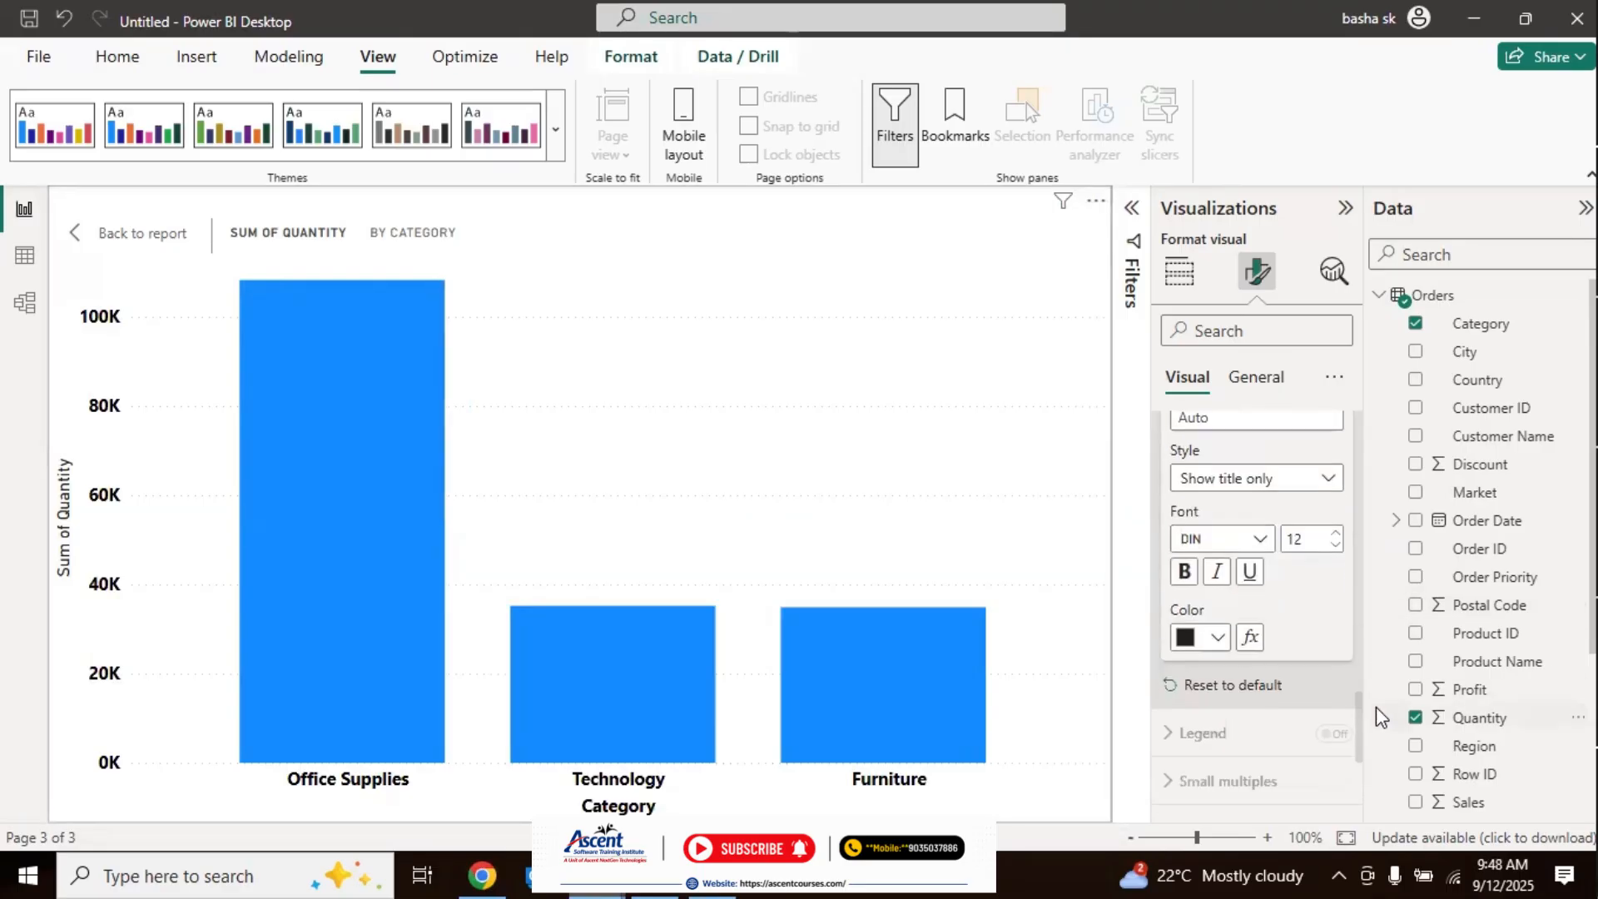
left_click(1264, 537)
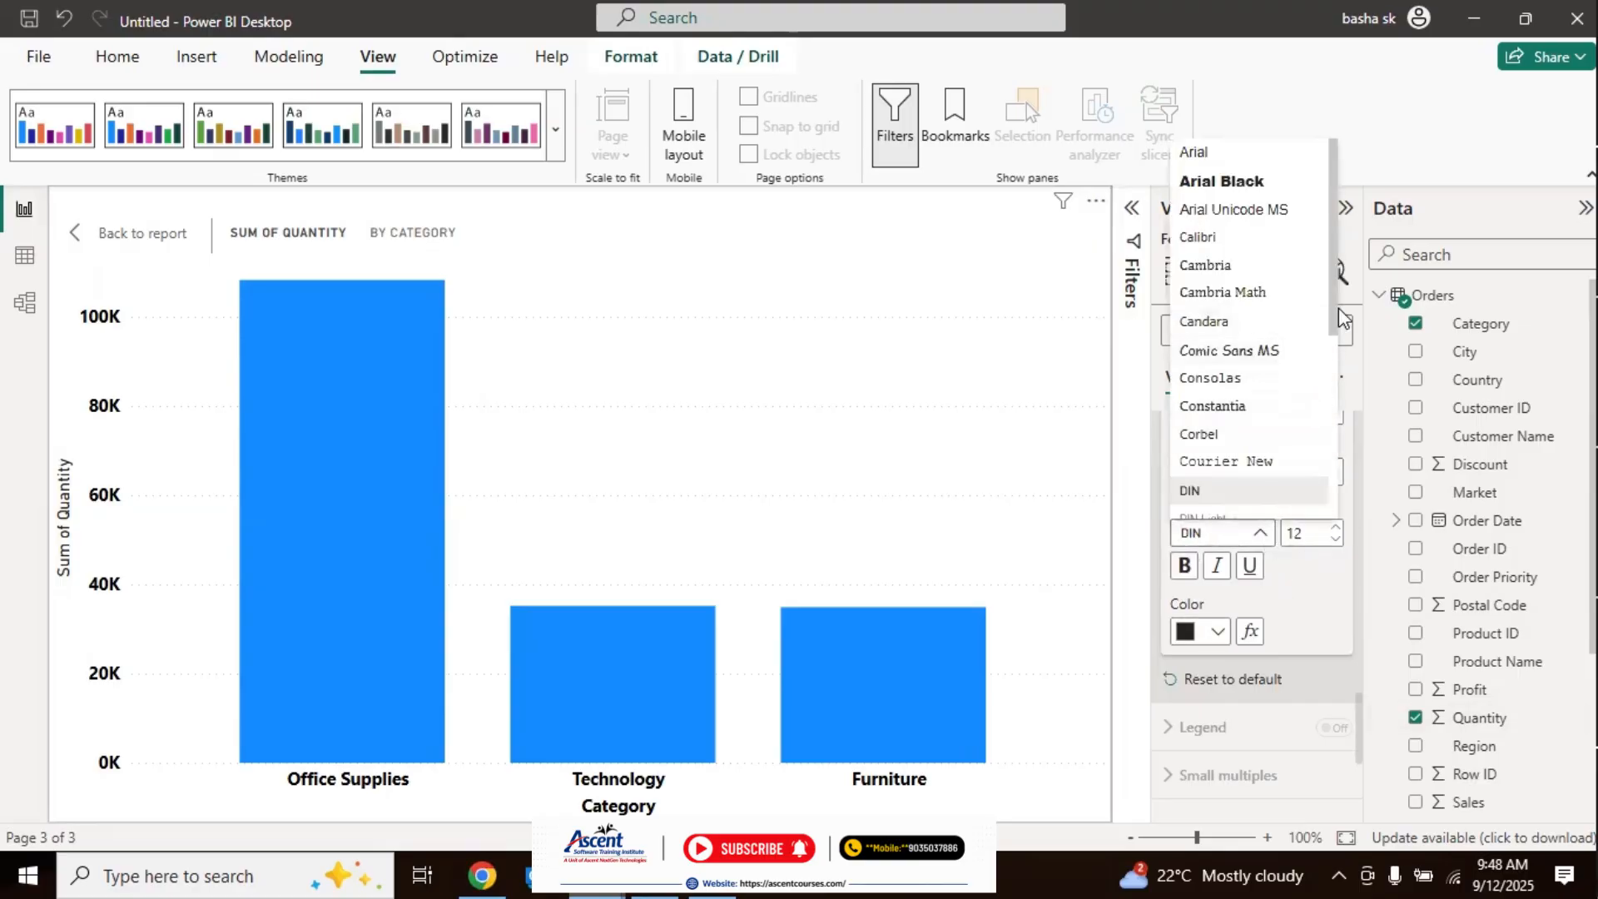
scroll(1256, 406, "down", 4)
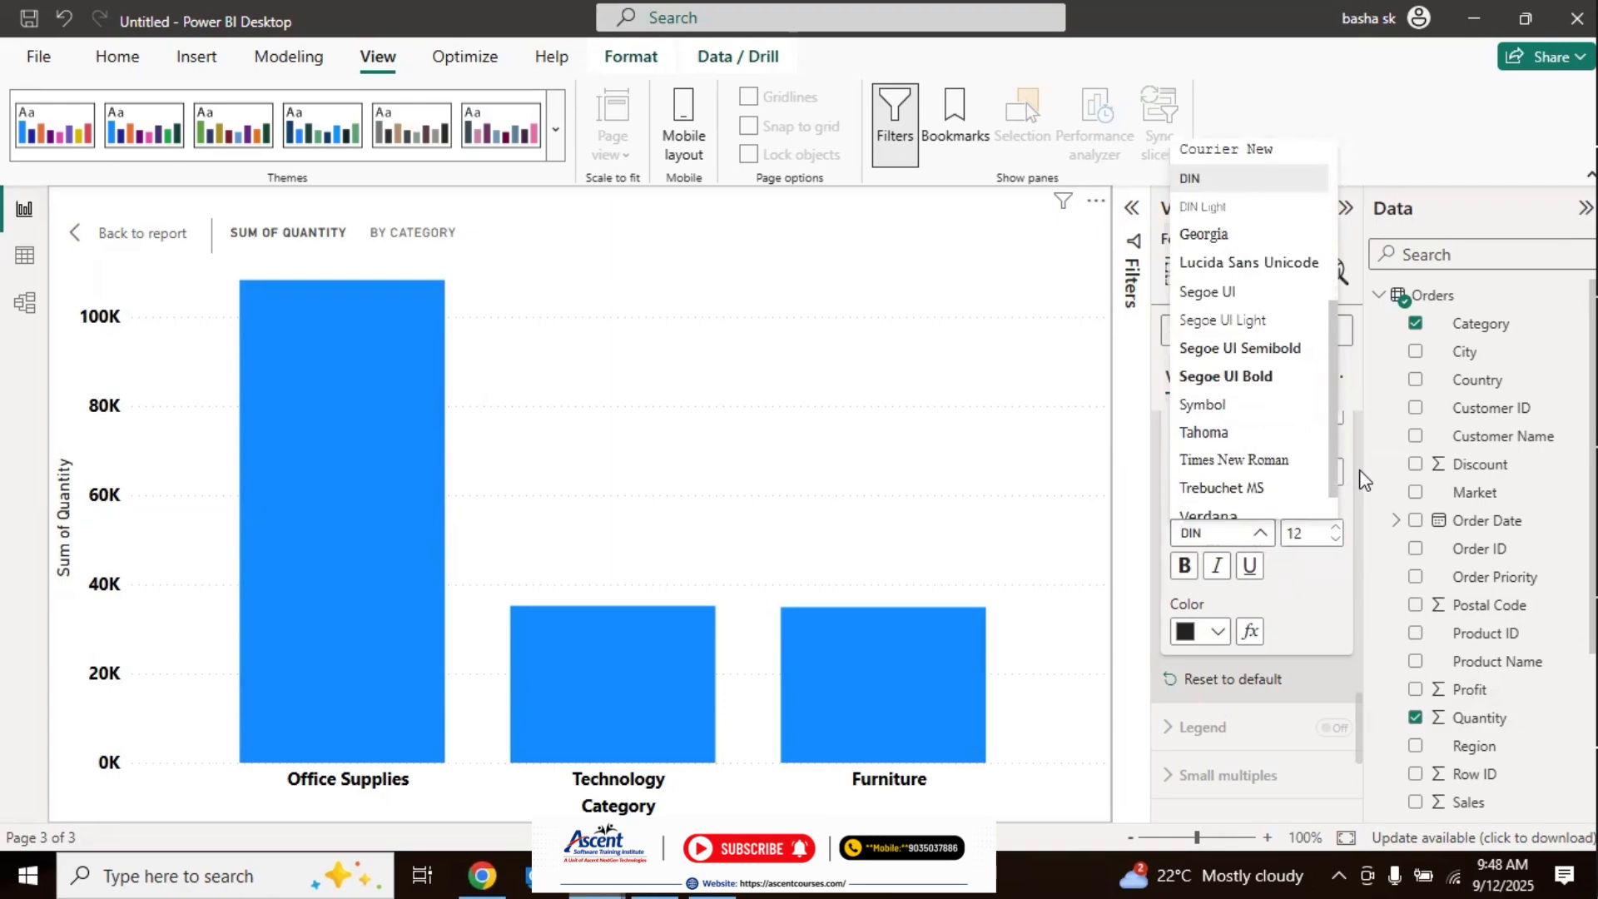
left_click(1253, 377)
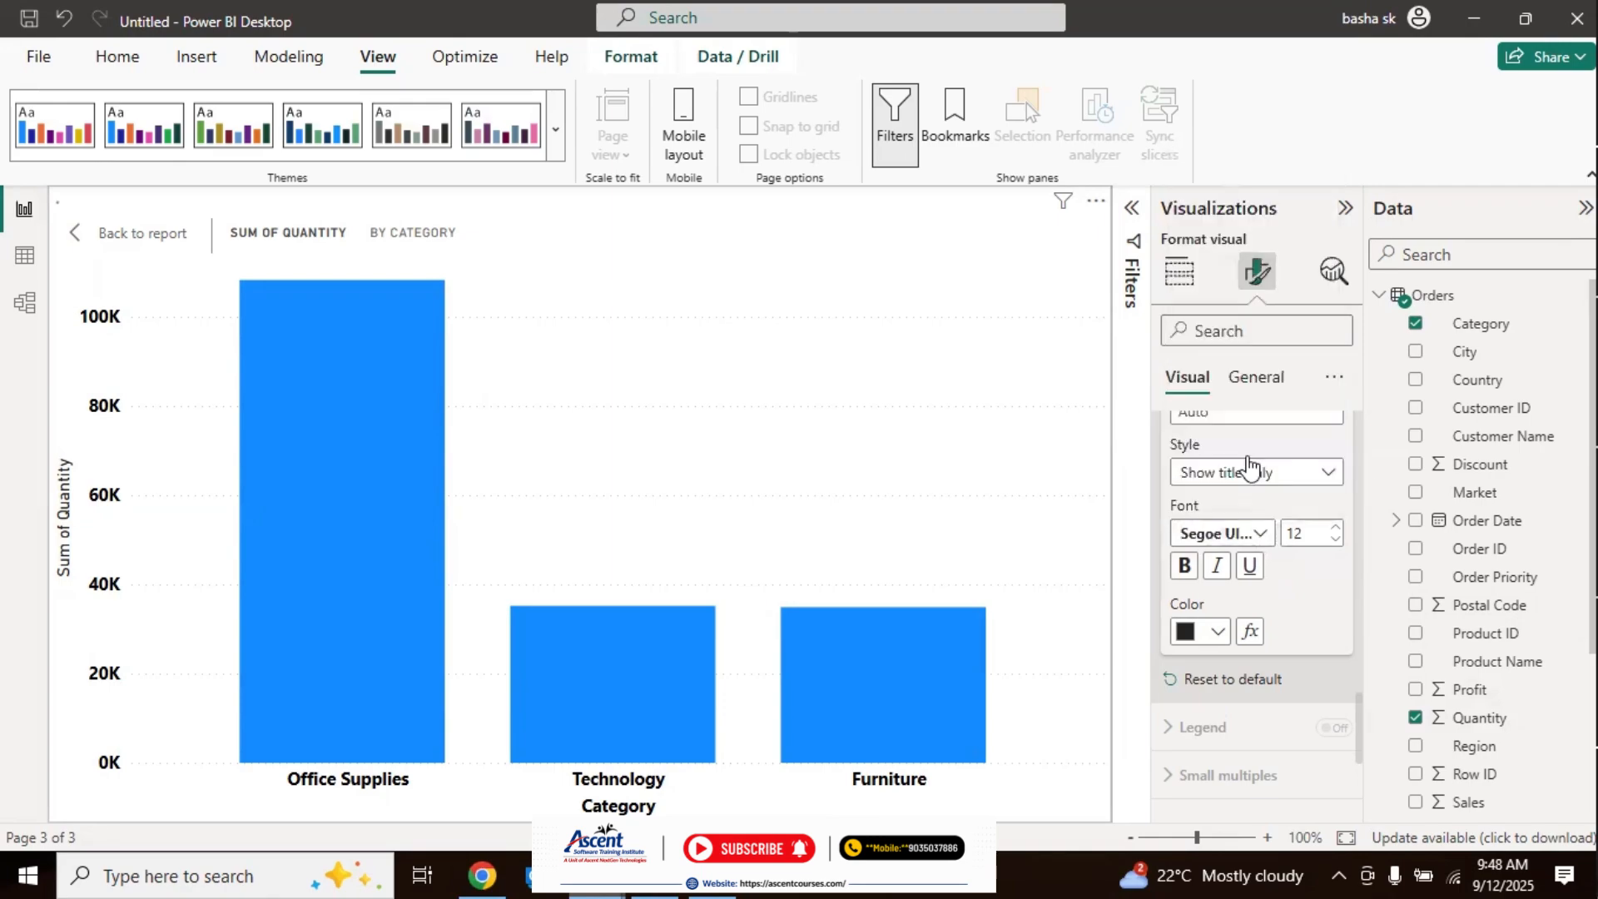
left_click(1337, 541)
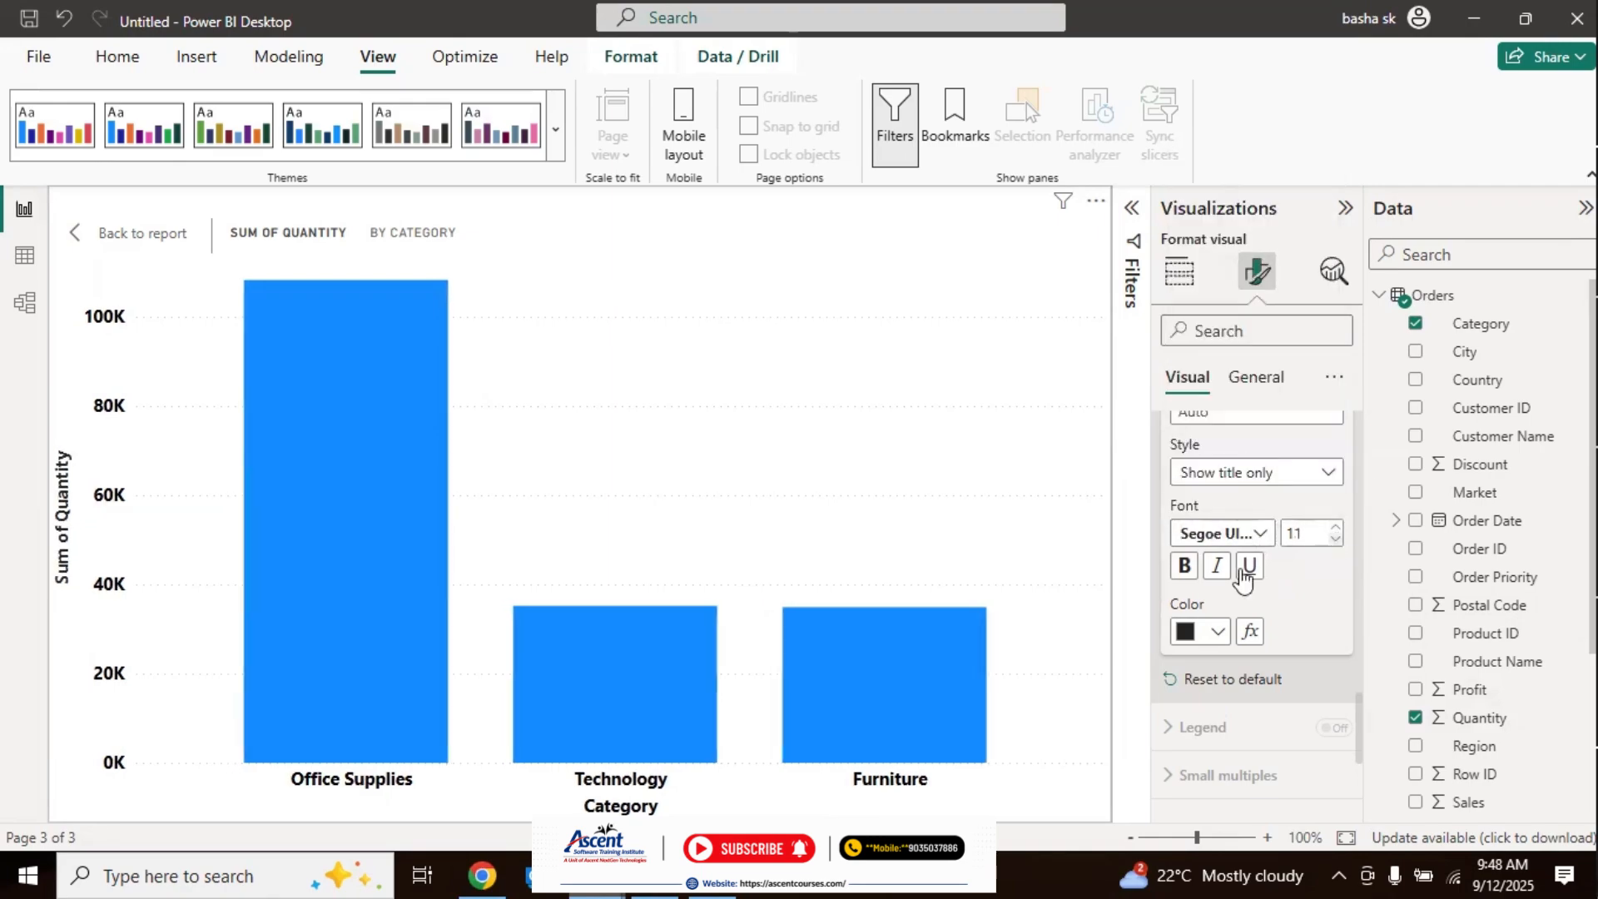
left_click(1183, 566)
Step: Change the chart's horizontal gridlines to a solid style in black
left_click_drag(1361, 693, 1360, 781)
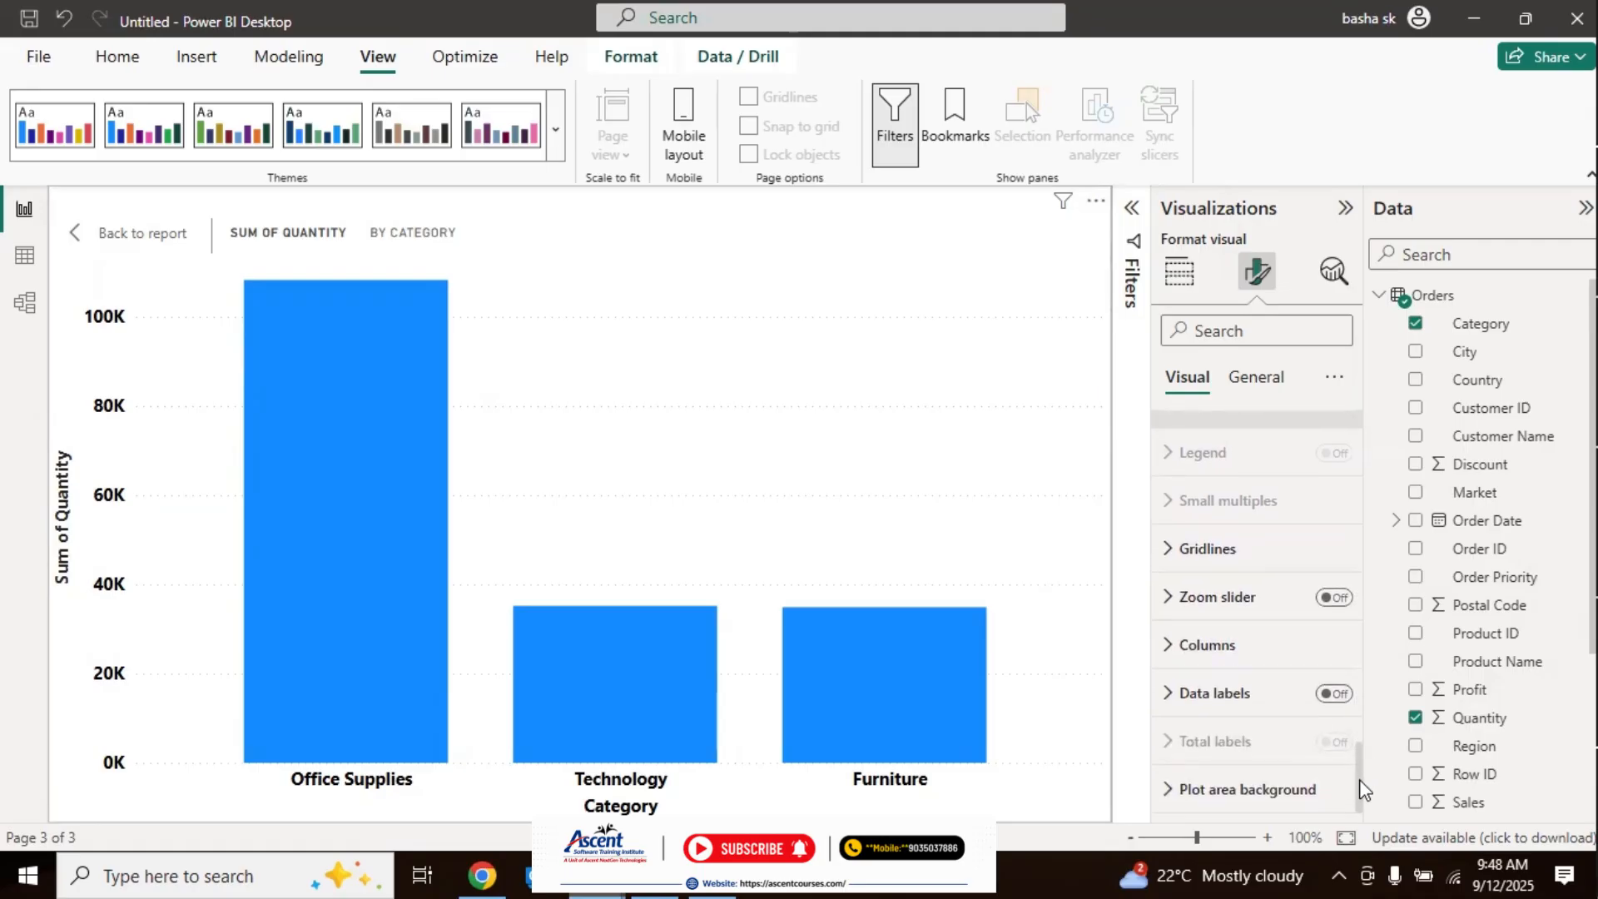
left_click(1169, 548)
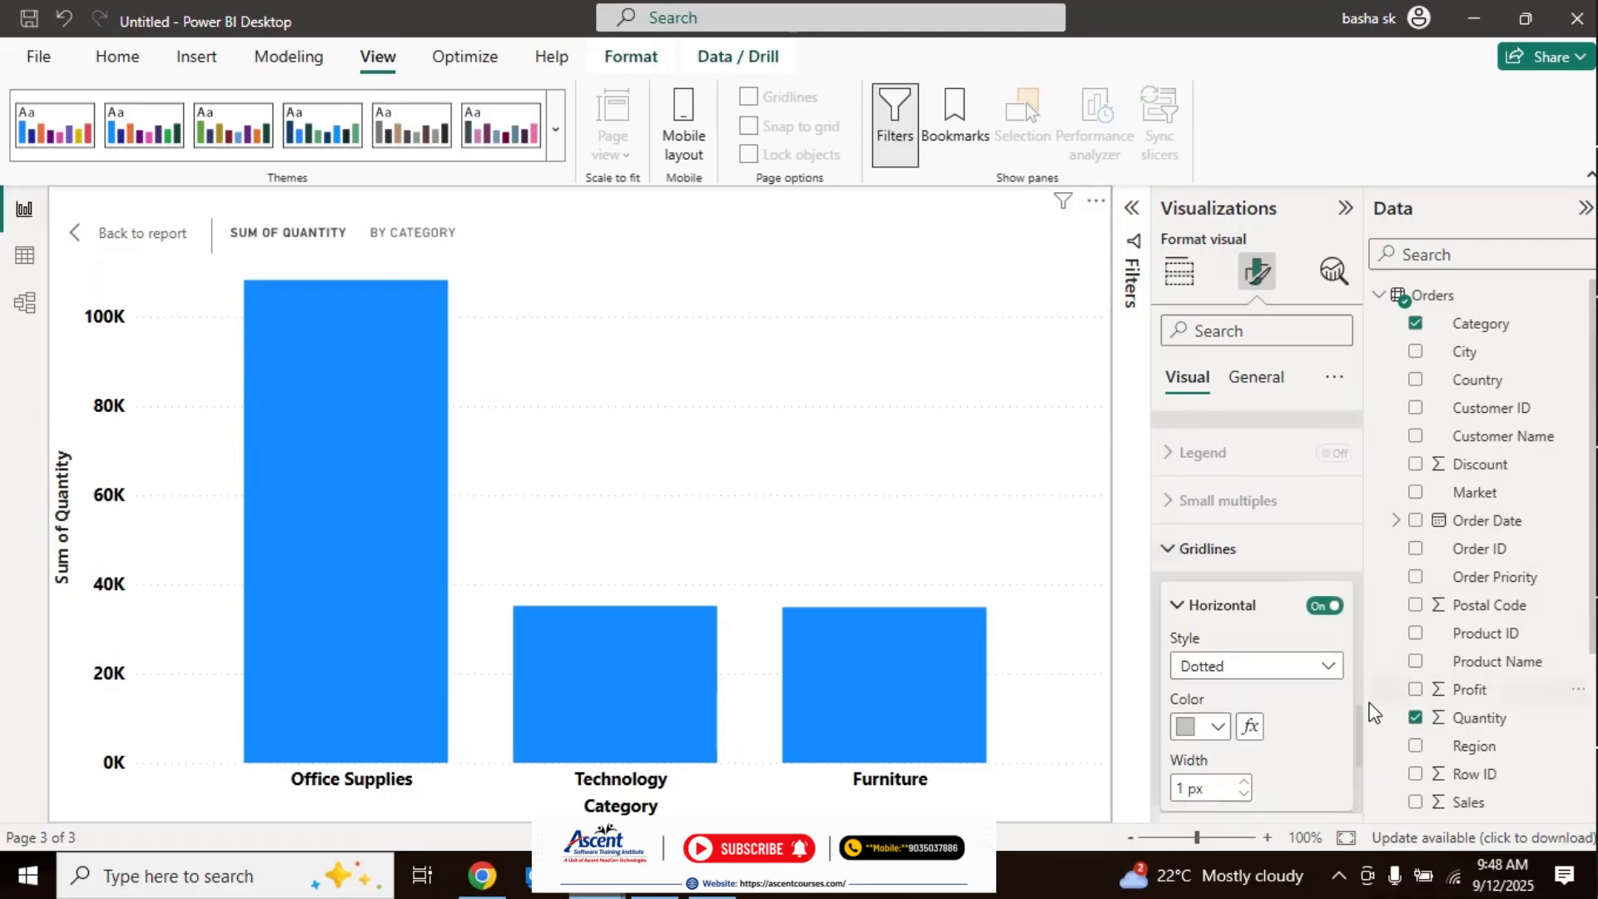
scroll(1362, 724, "down", 2)
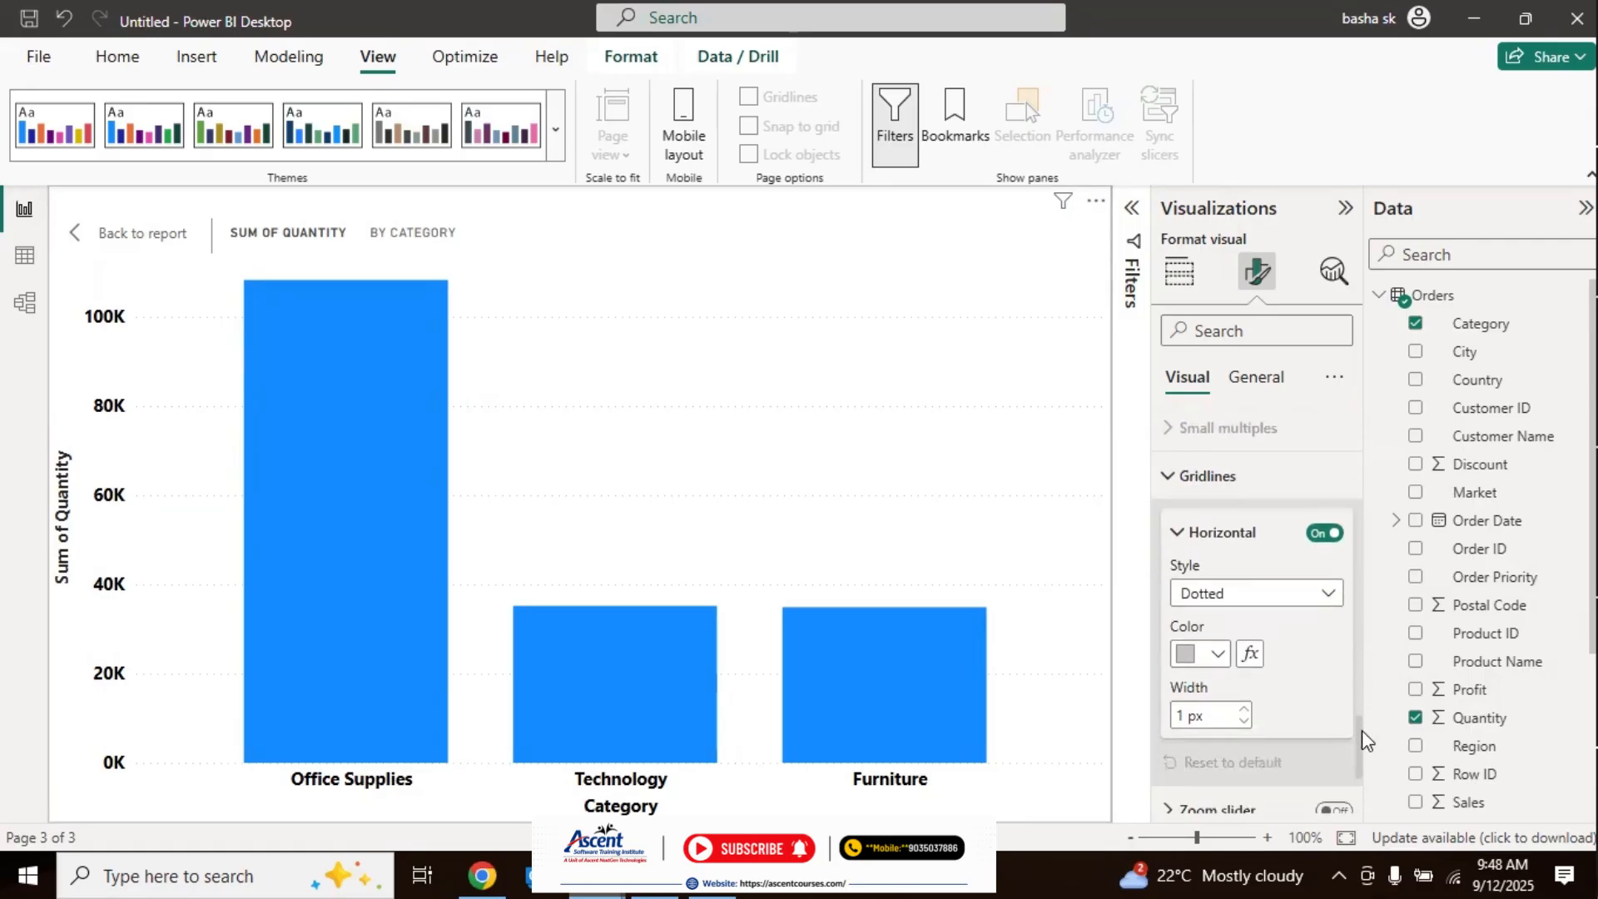
scroll(1362, 731, "down", 2)
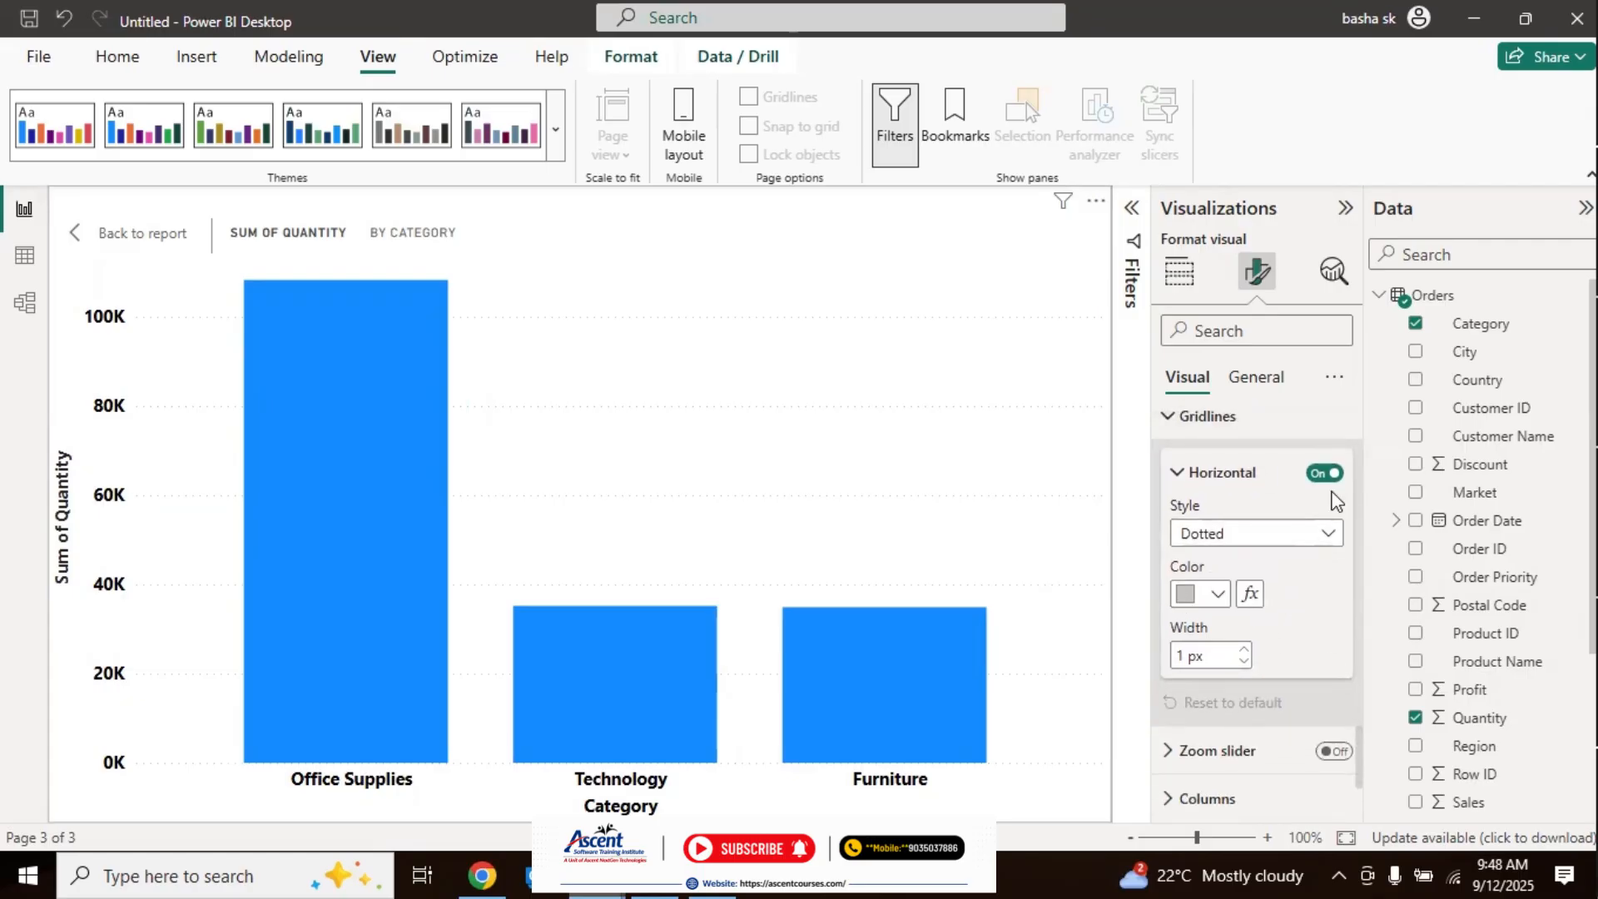
left_click(1329, 534)
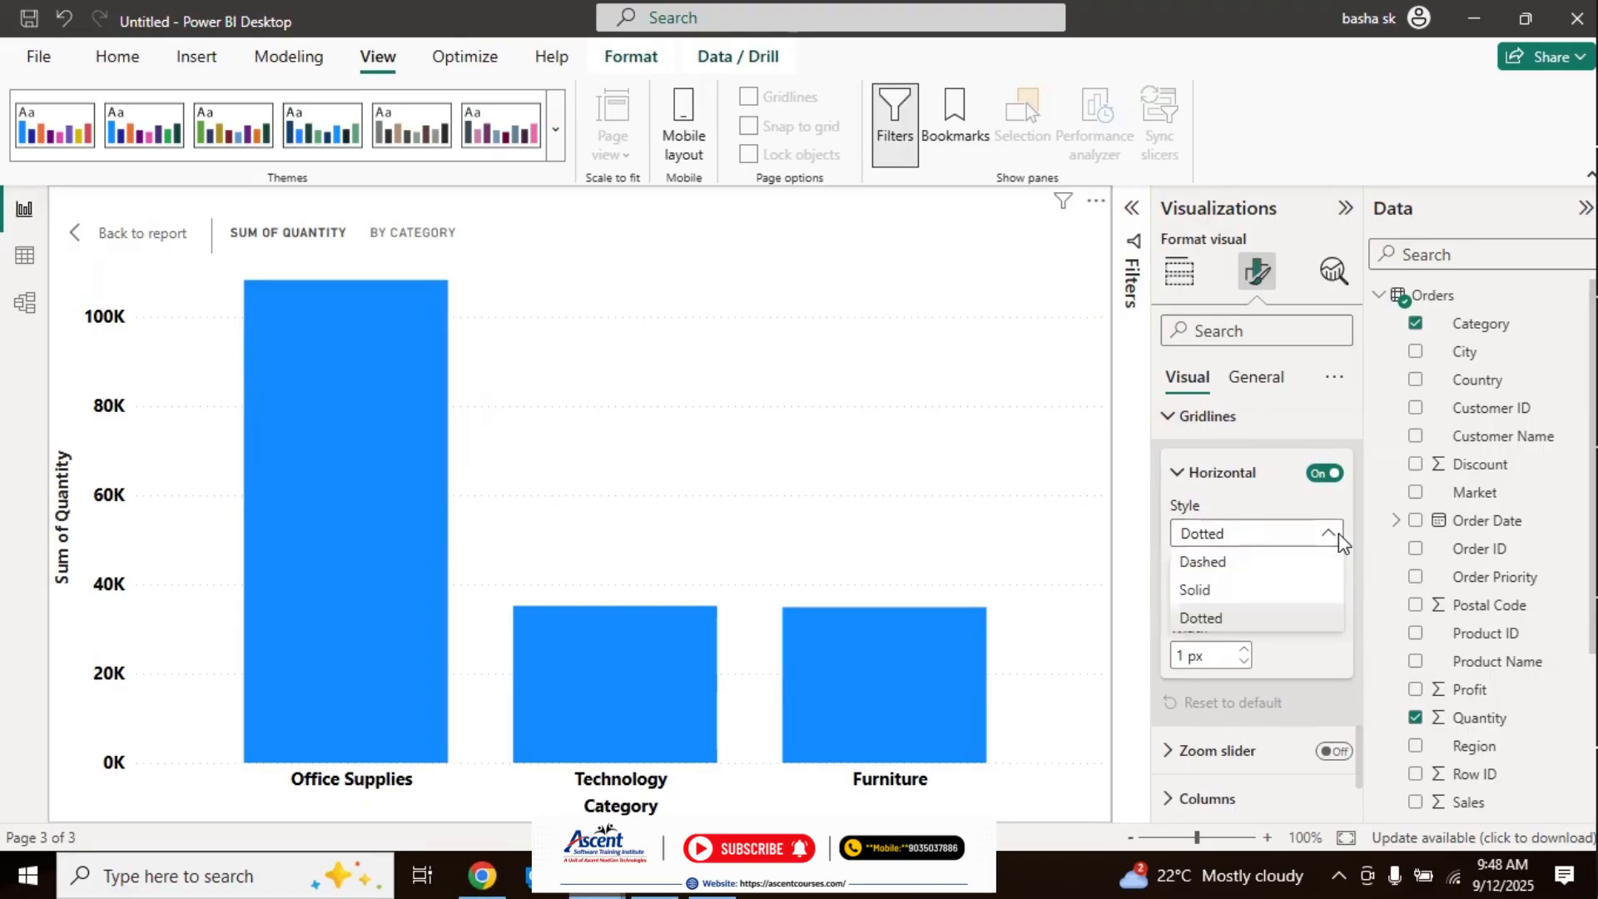
left_click(1216, 593)
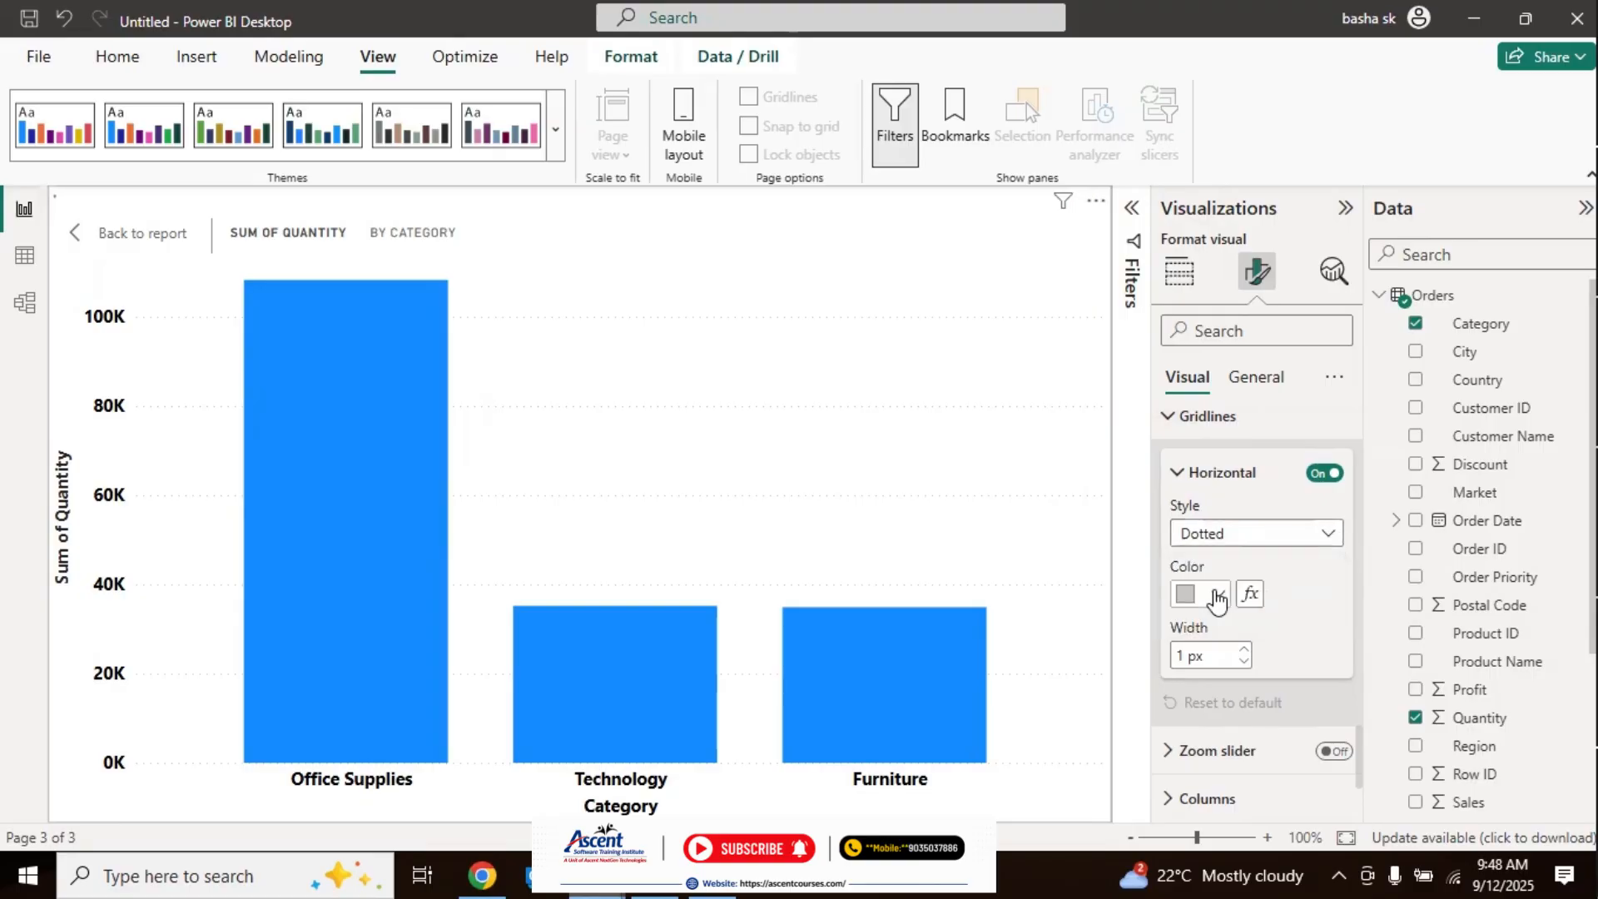
left_click(1218, 591)
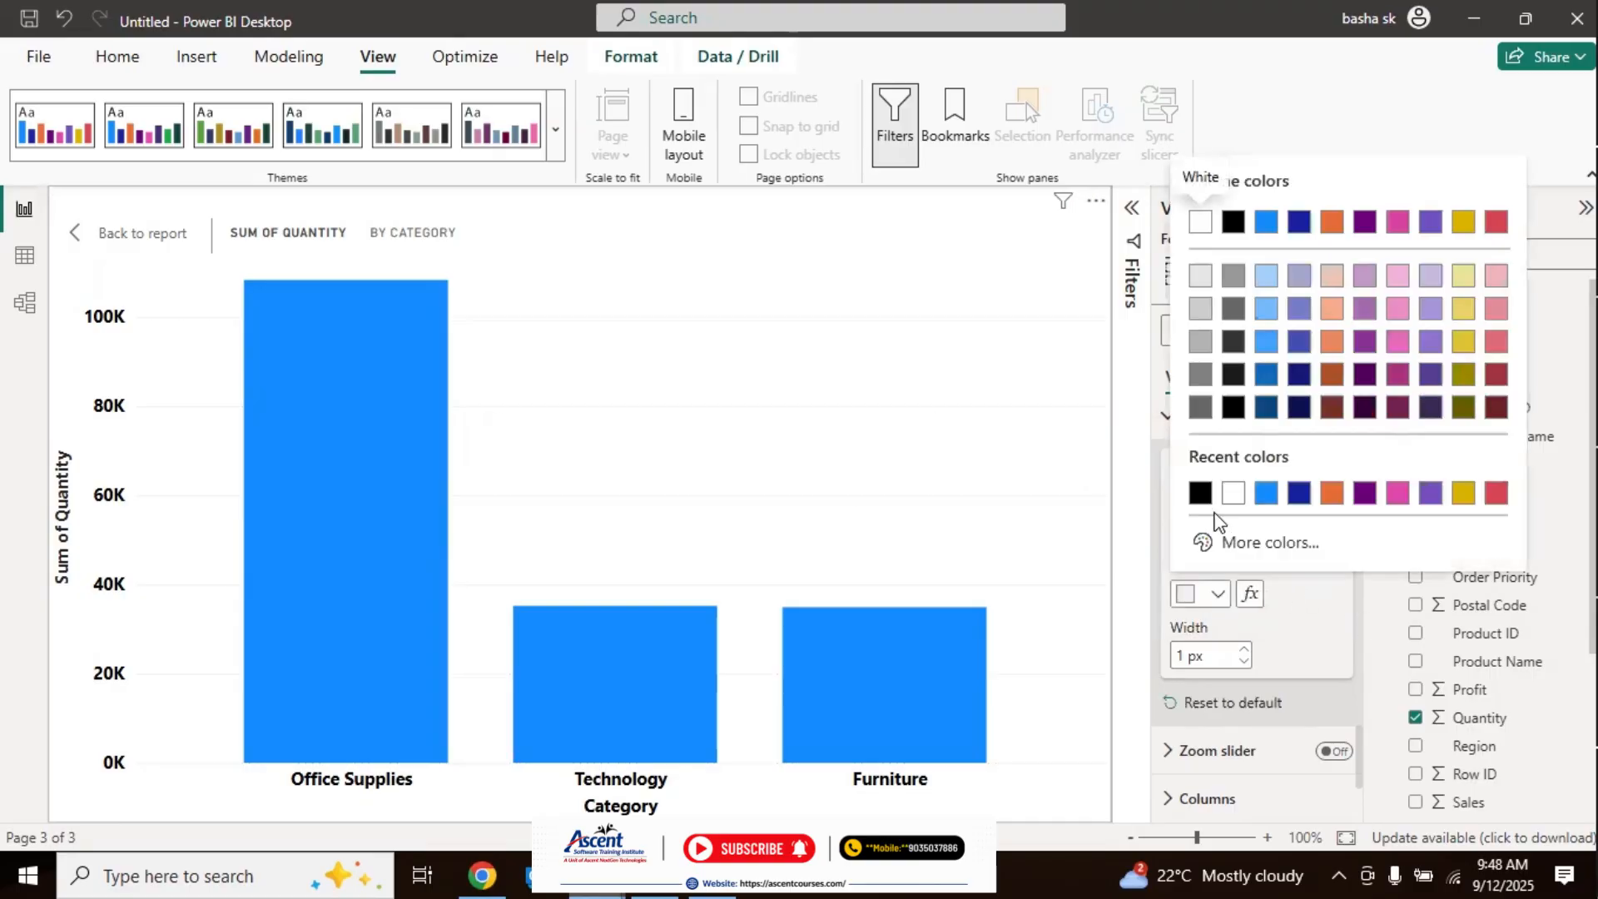
left_click(1203, 498)
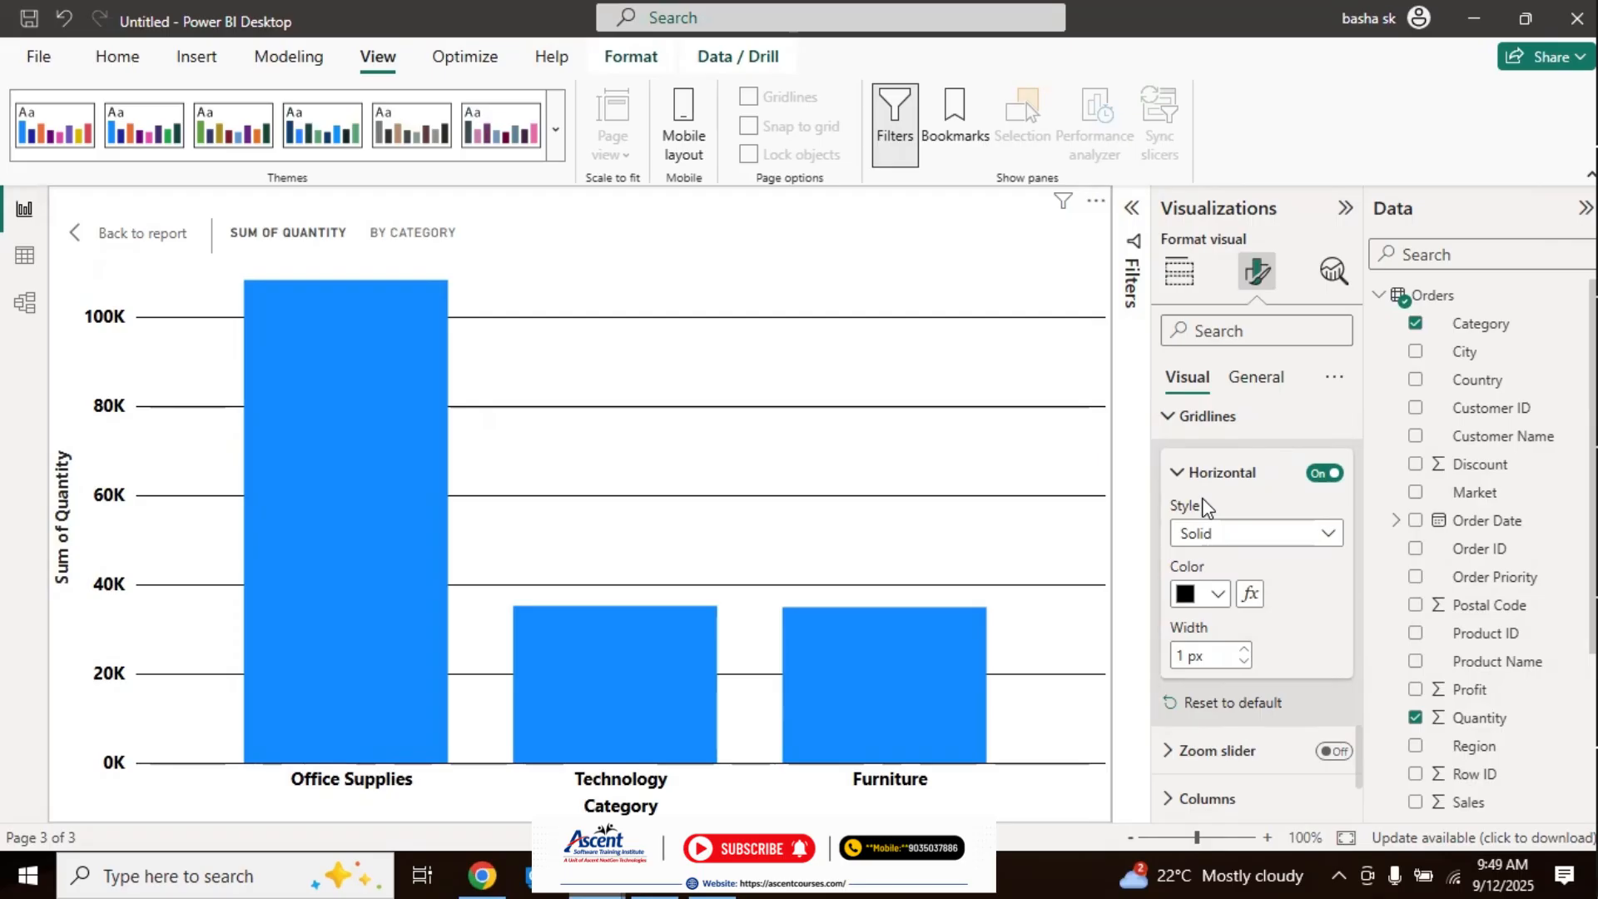
Step: Compare the chart on the report page and in focus mode, and turn off its horizontal gridlines
left_click(115, 256)
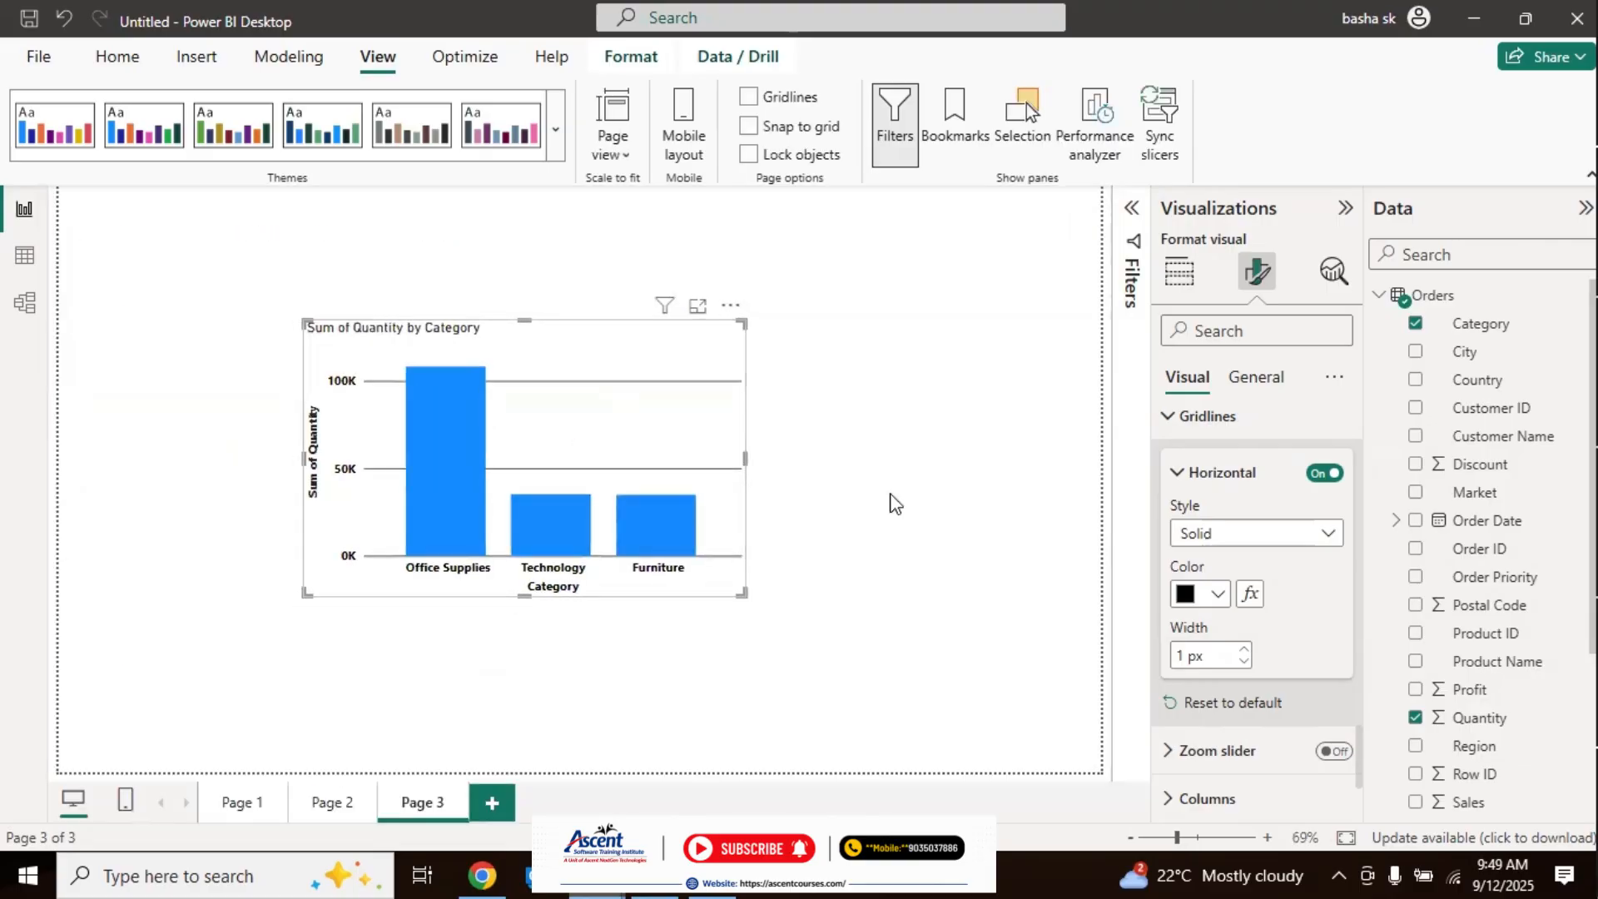
left_click(698, 307)
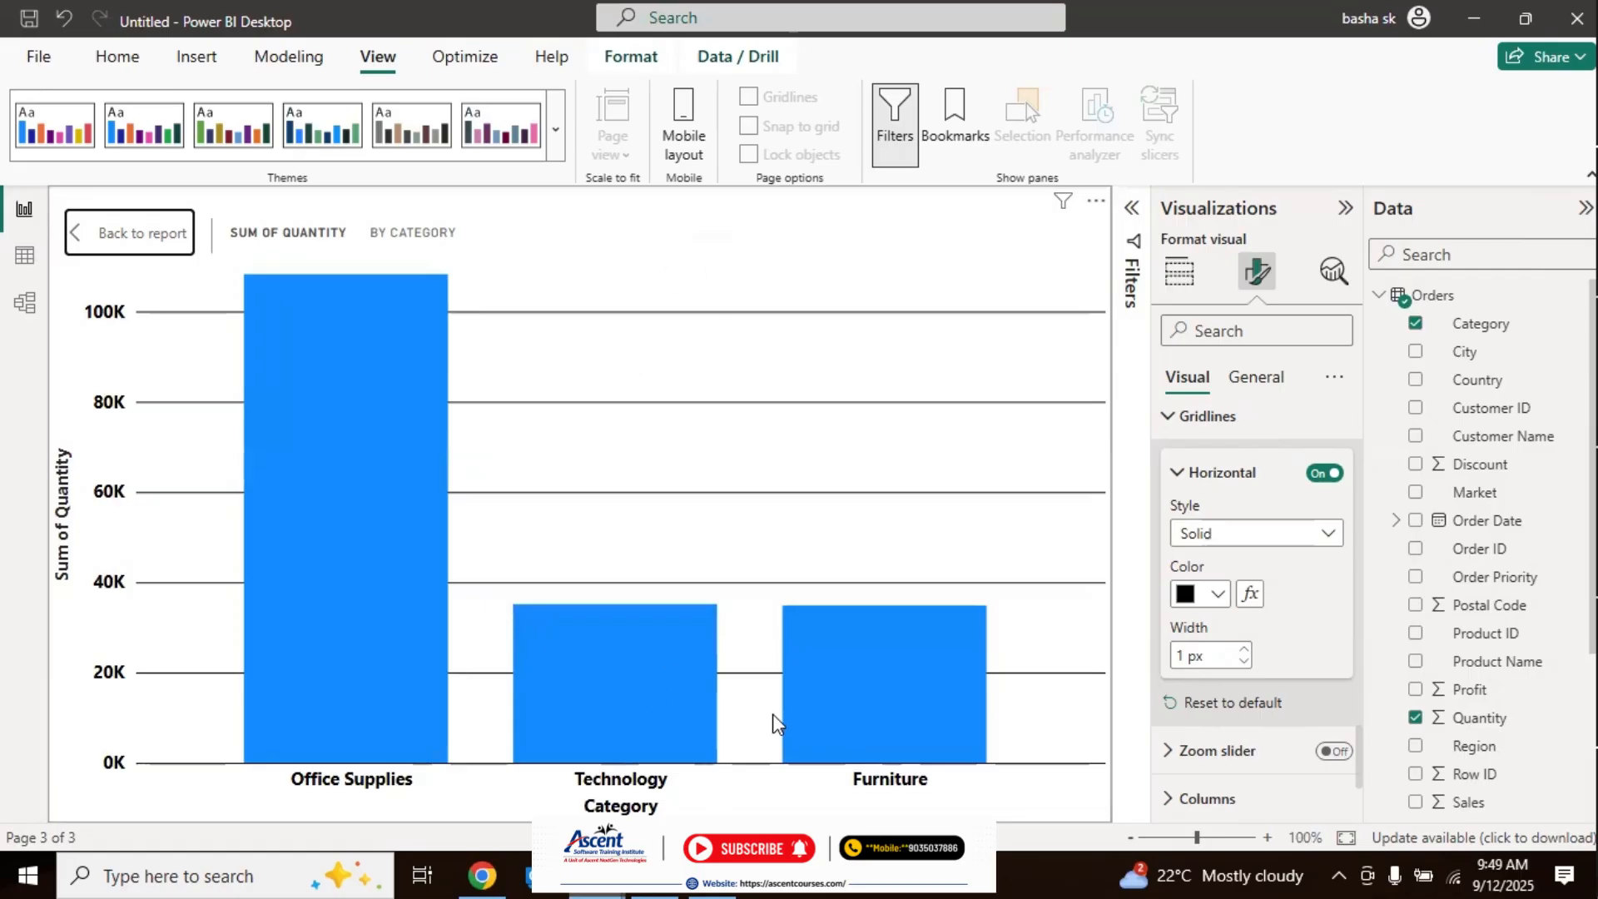
left_click(1322, 474)
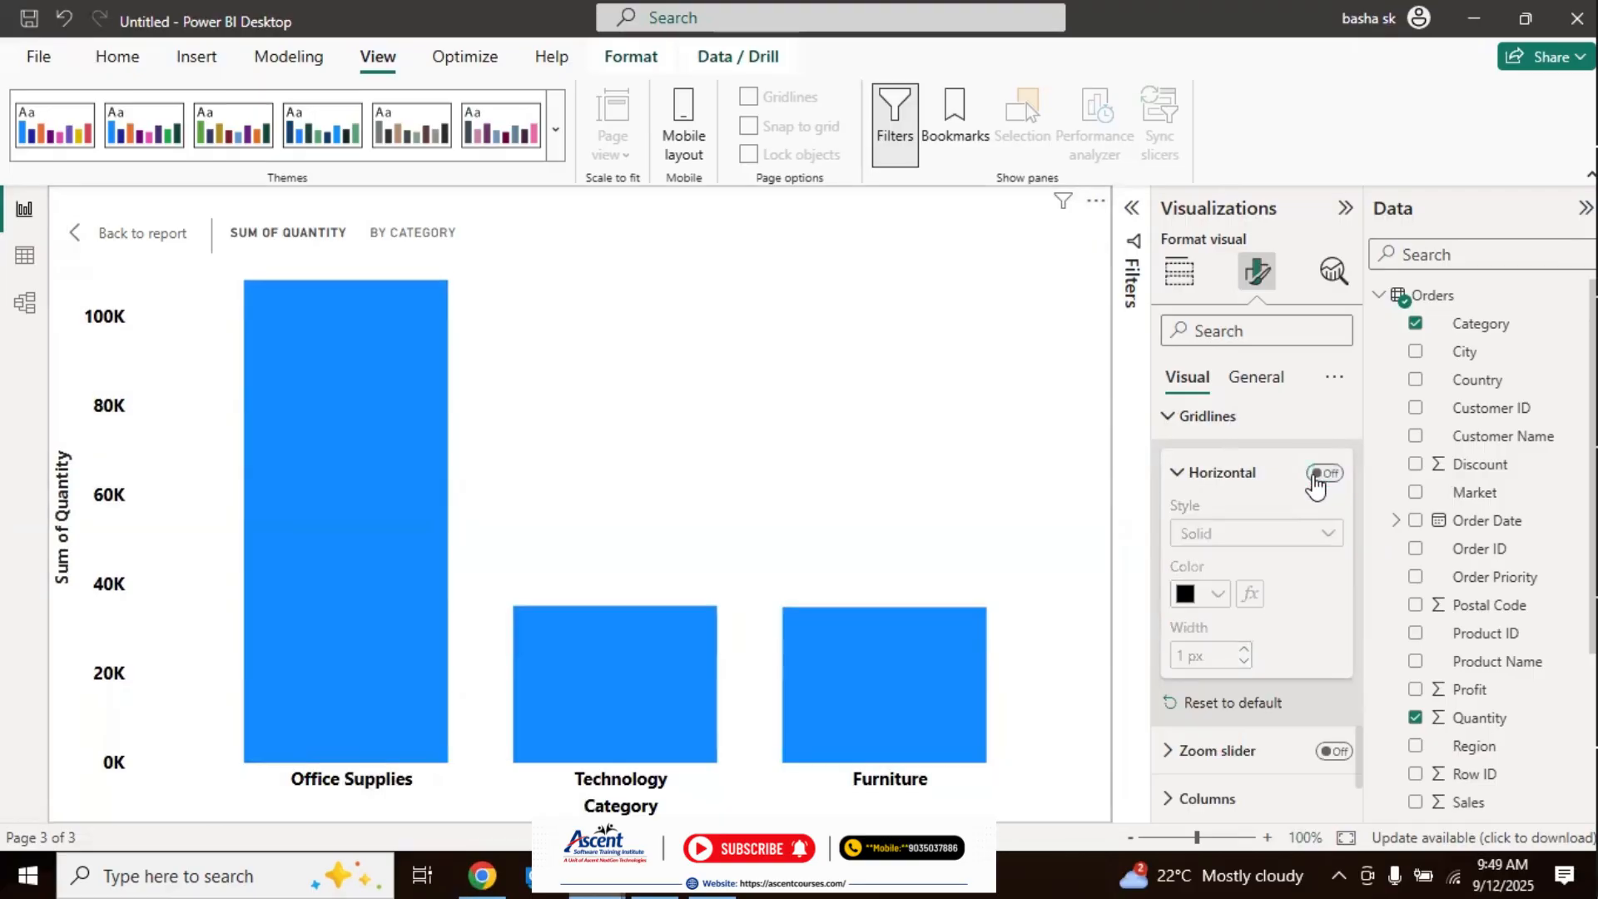
left_click(1221, 473)
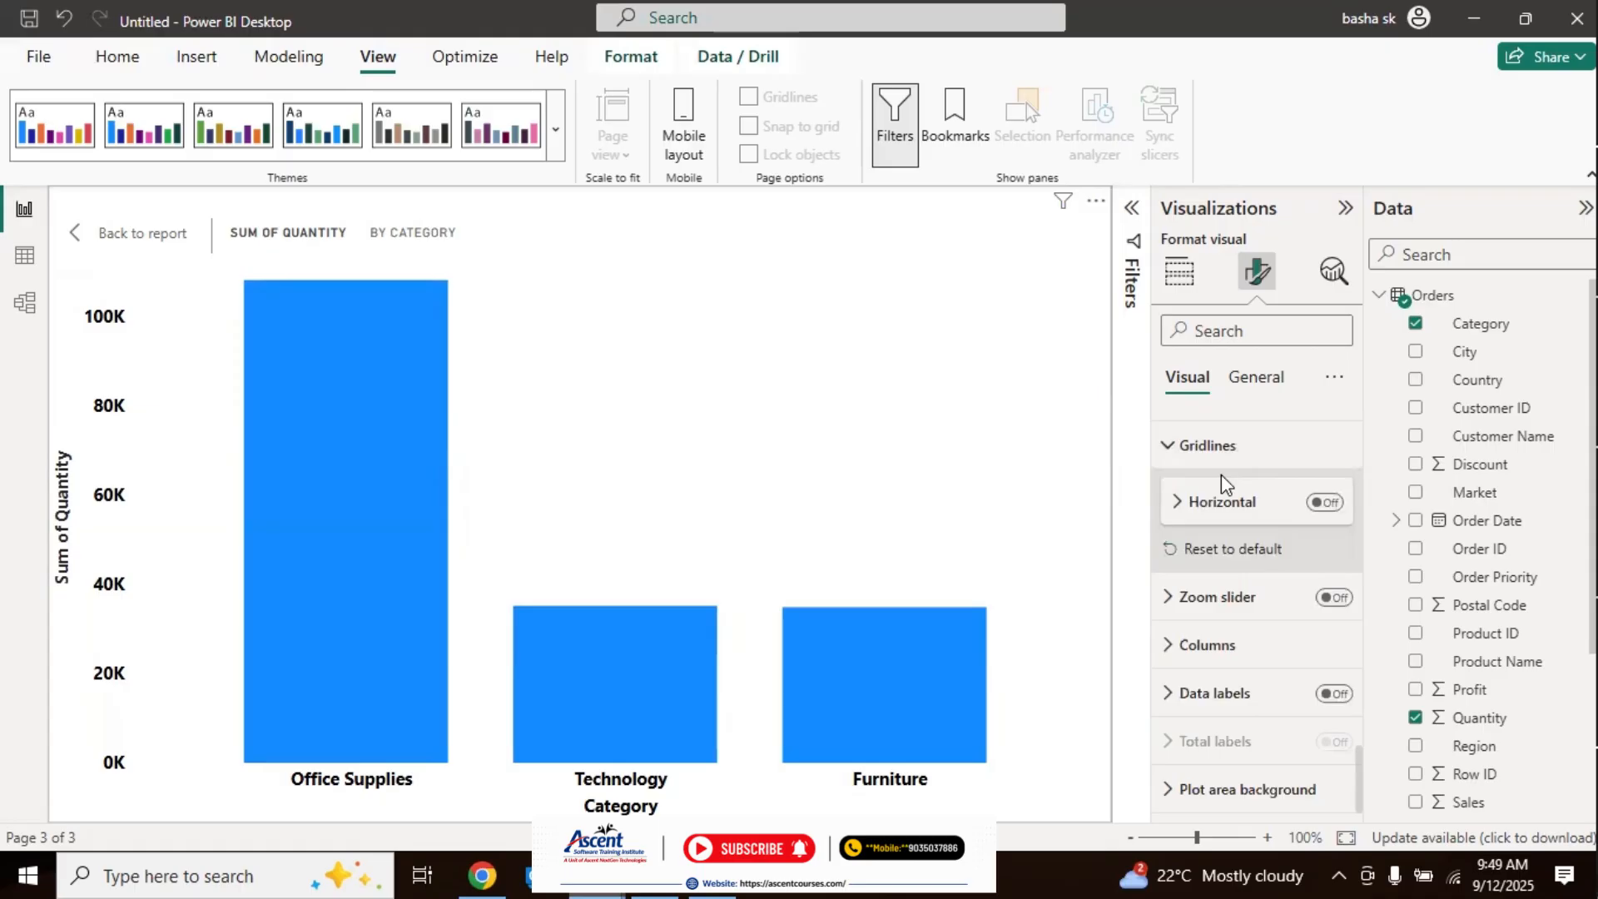
Step: Try the zoom slider on the Y-axis by moving its lower handle, and switch the slider off again
left_click(1336, 598)
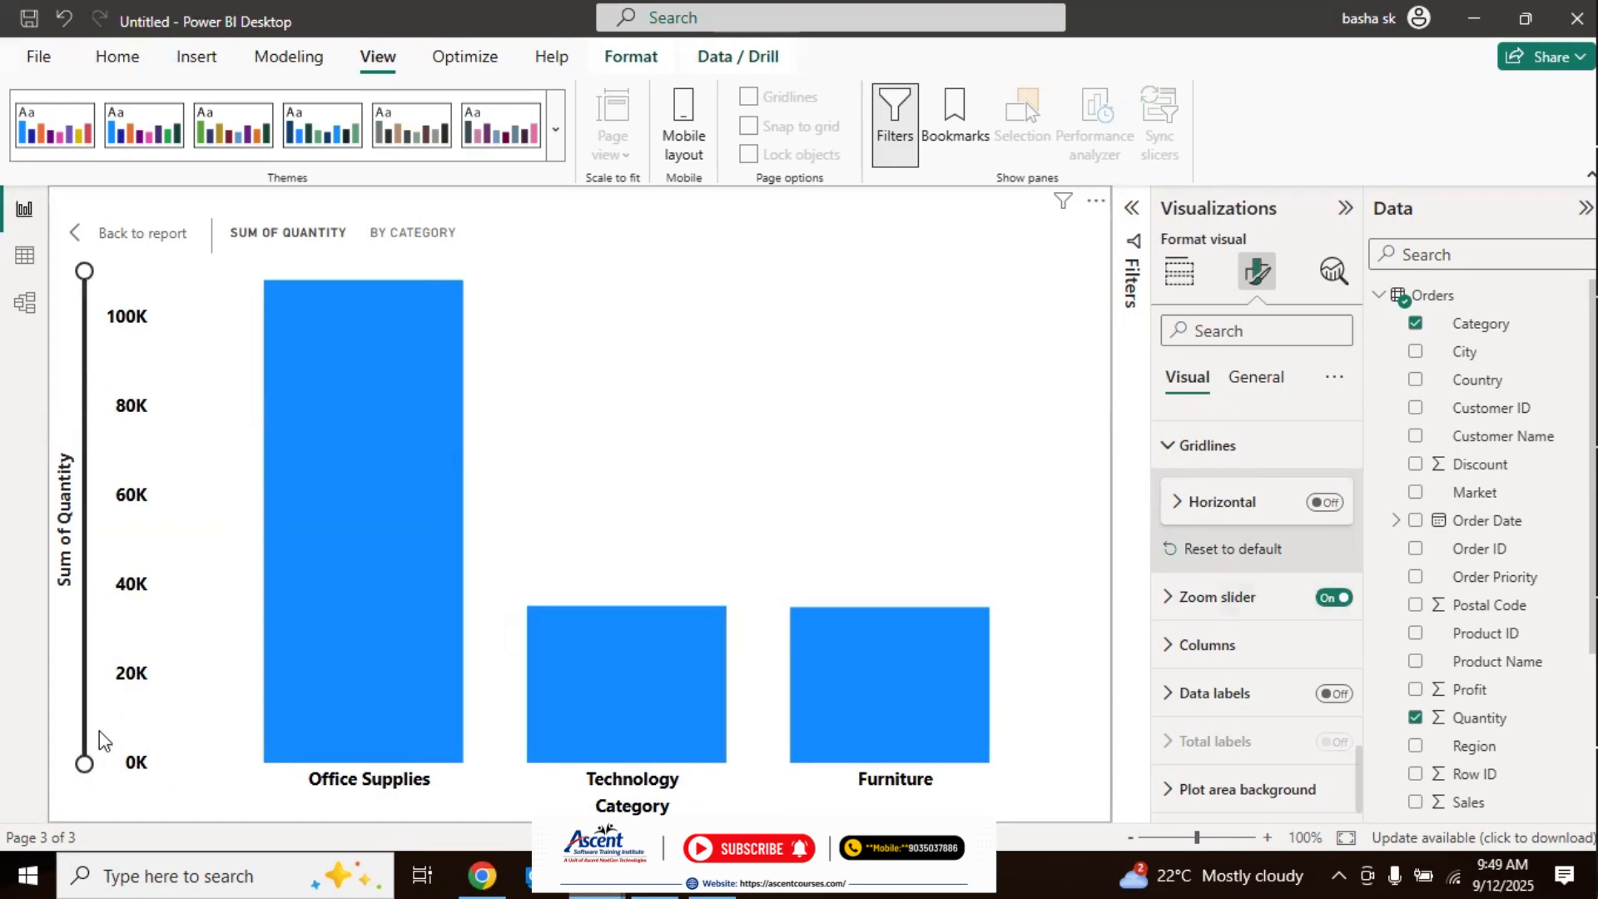
left_click_drag(84, 757, 114, 849)
left_click_drag(83, 764, 151, 829)
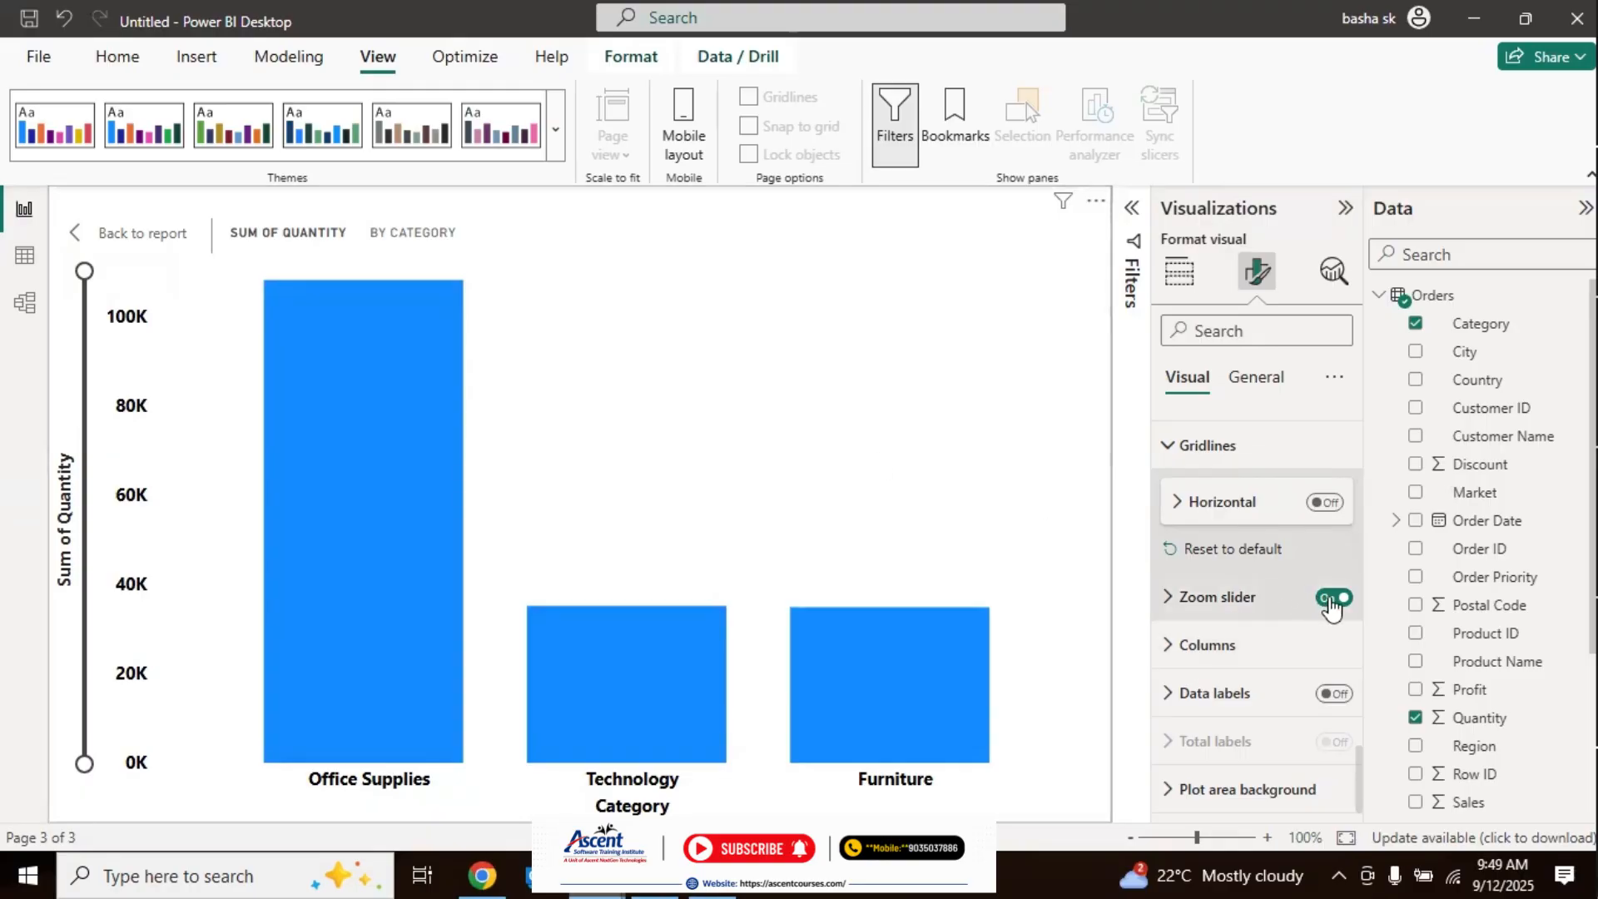
left_click(1333, 598)
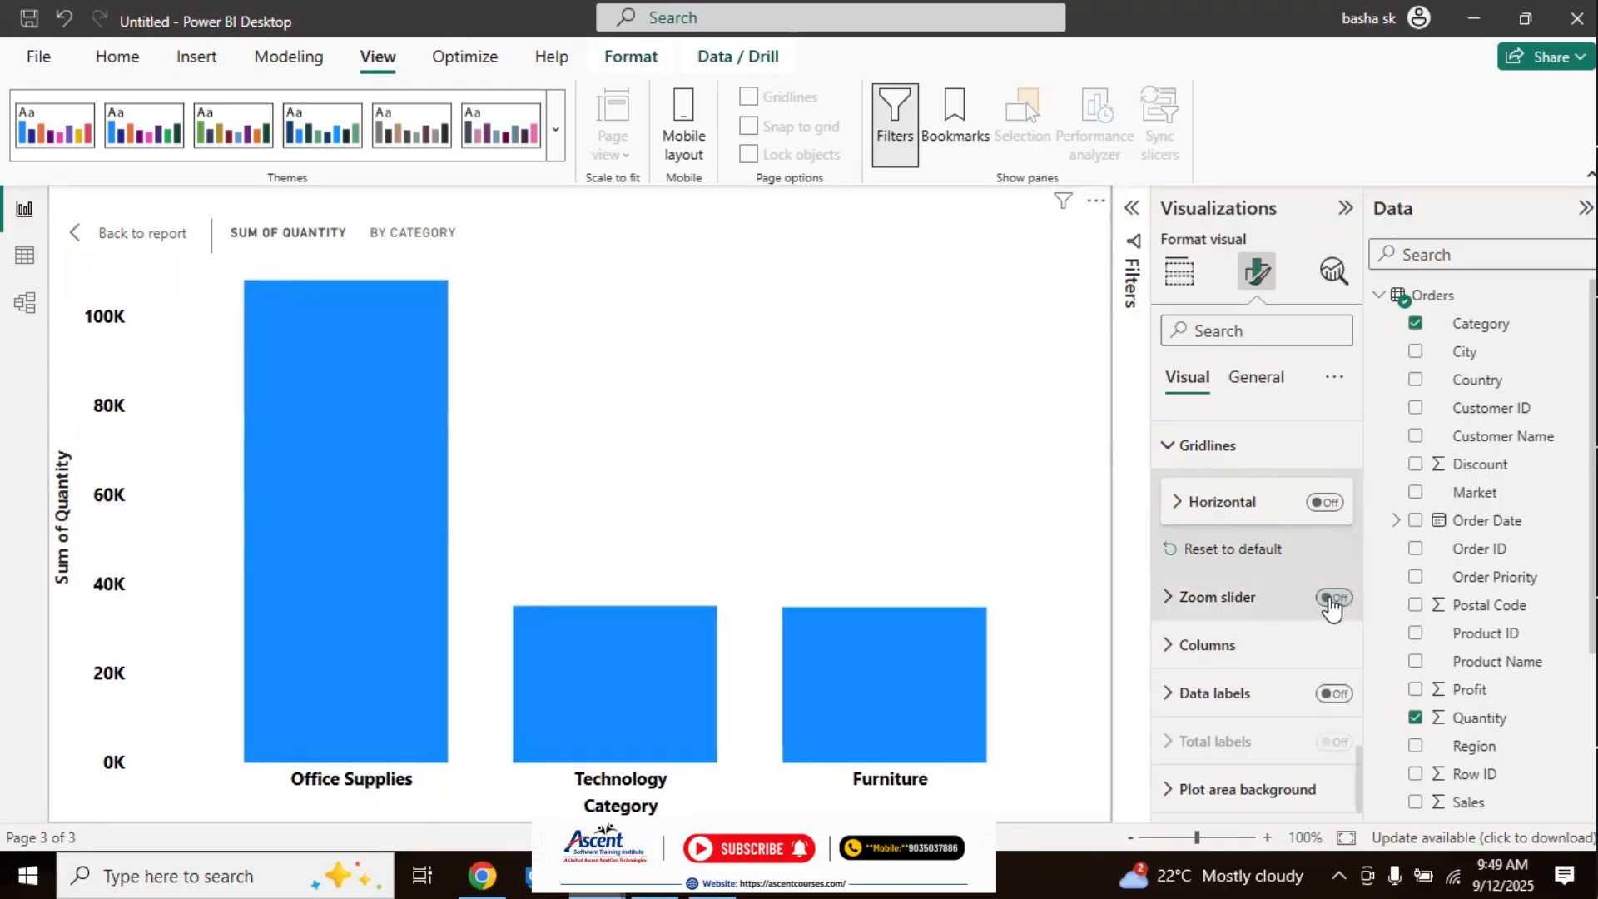
Step: Try orange as the default column color, and settle on light blue for all columns
left_click(1182, 648)
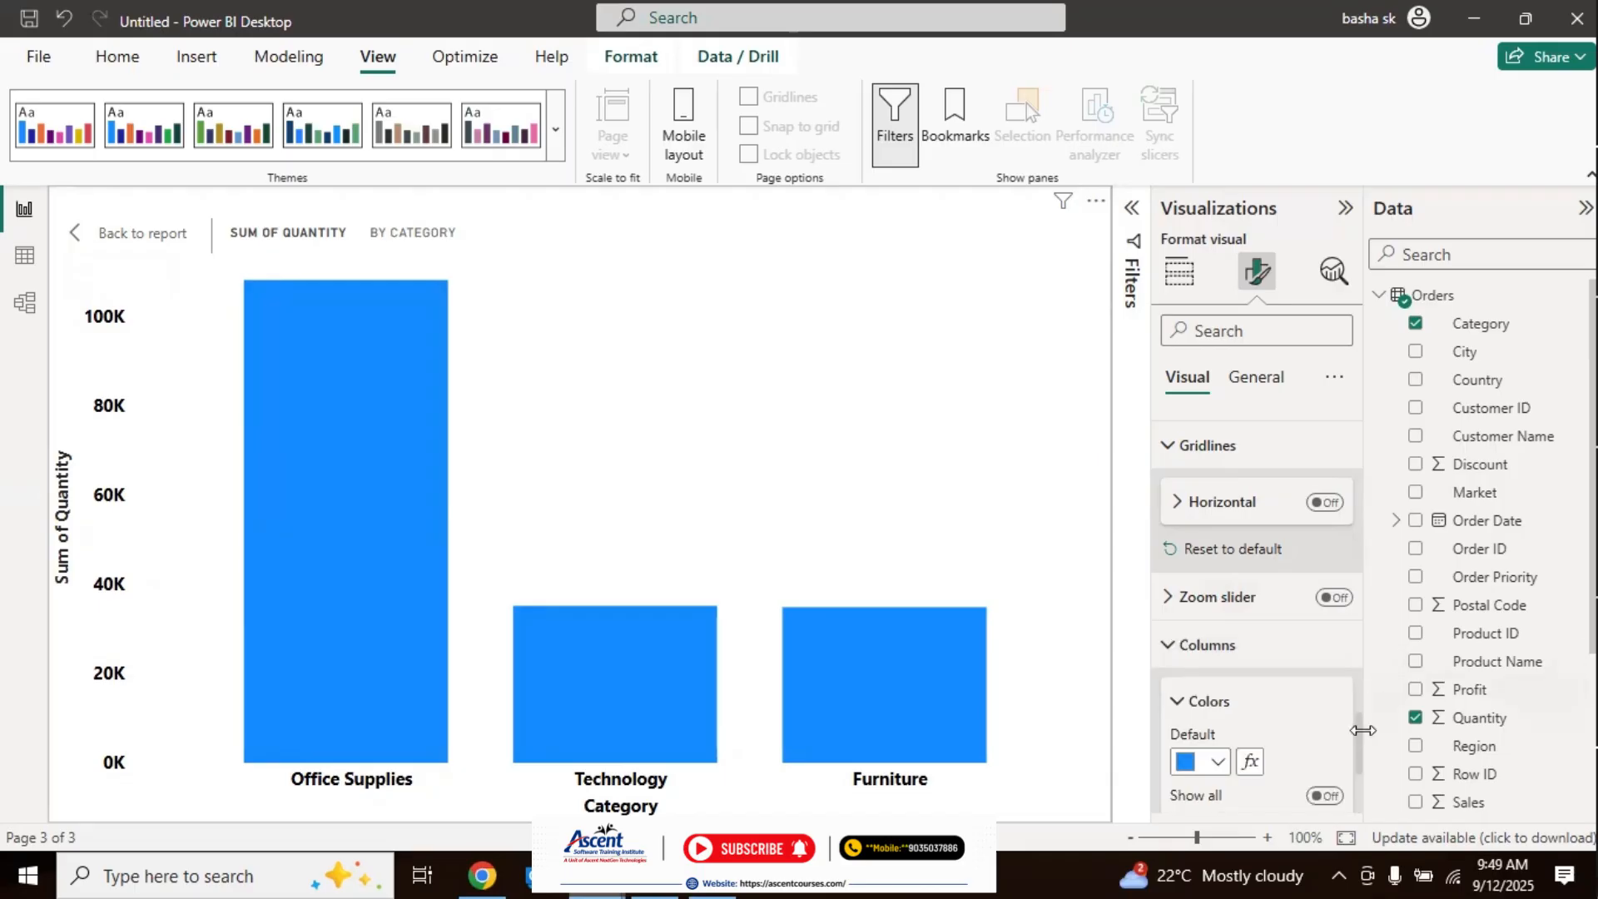
scroll(1360, 731, "down", 3)
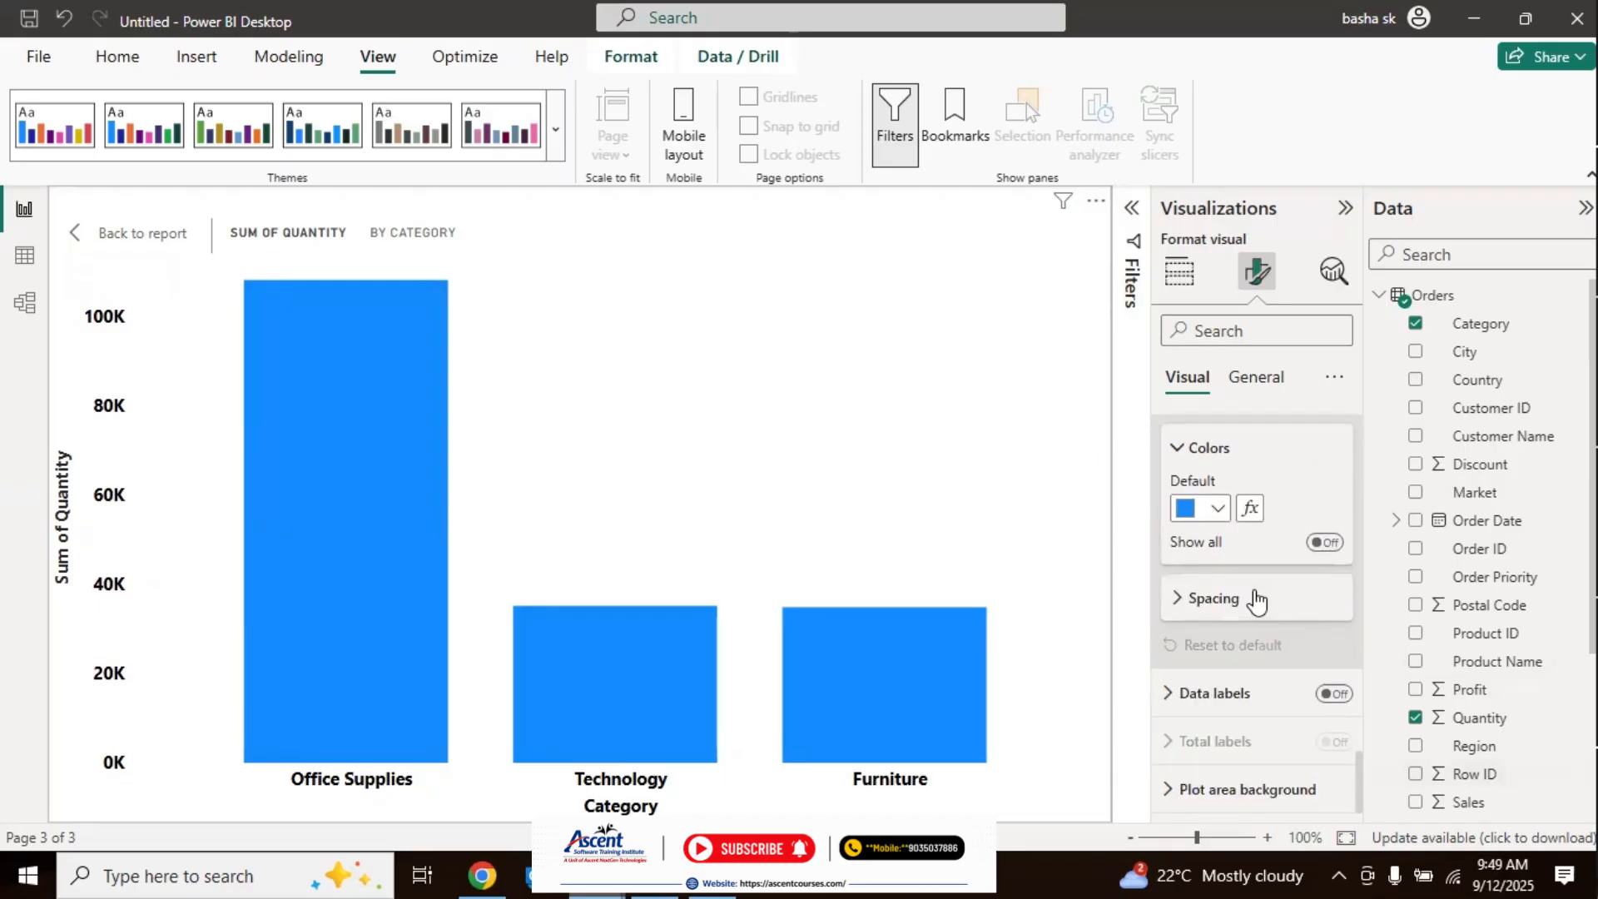
left_click(1218, 512)
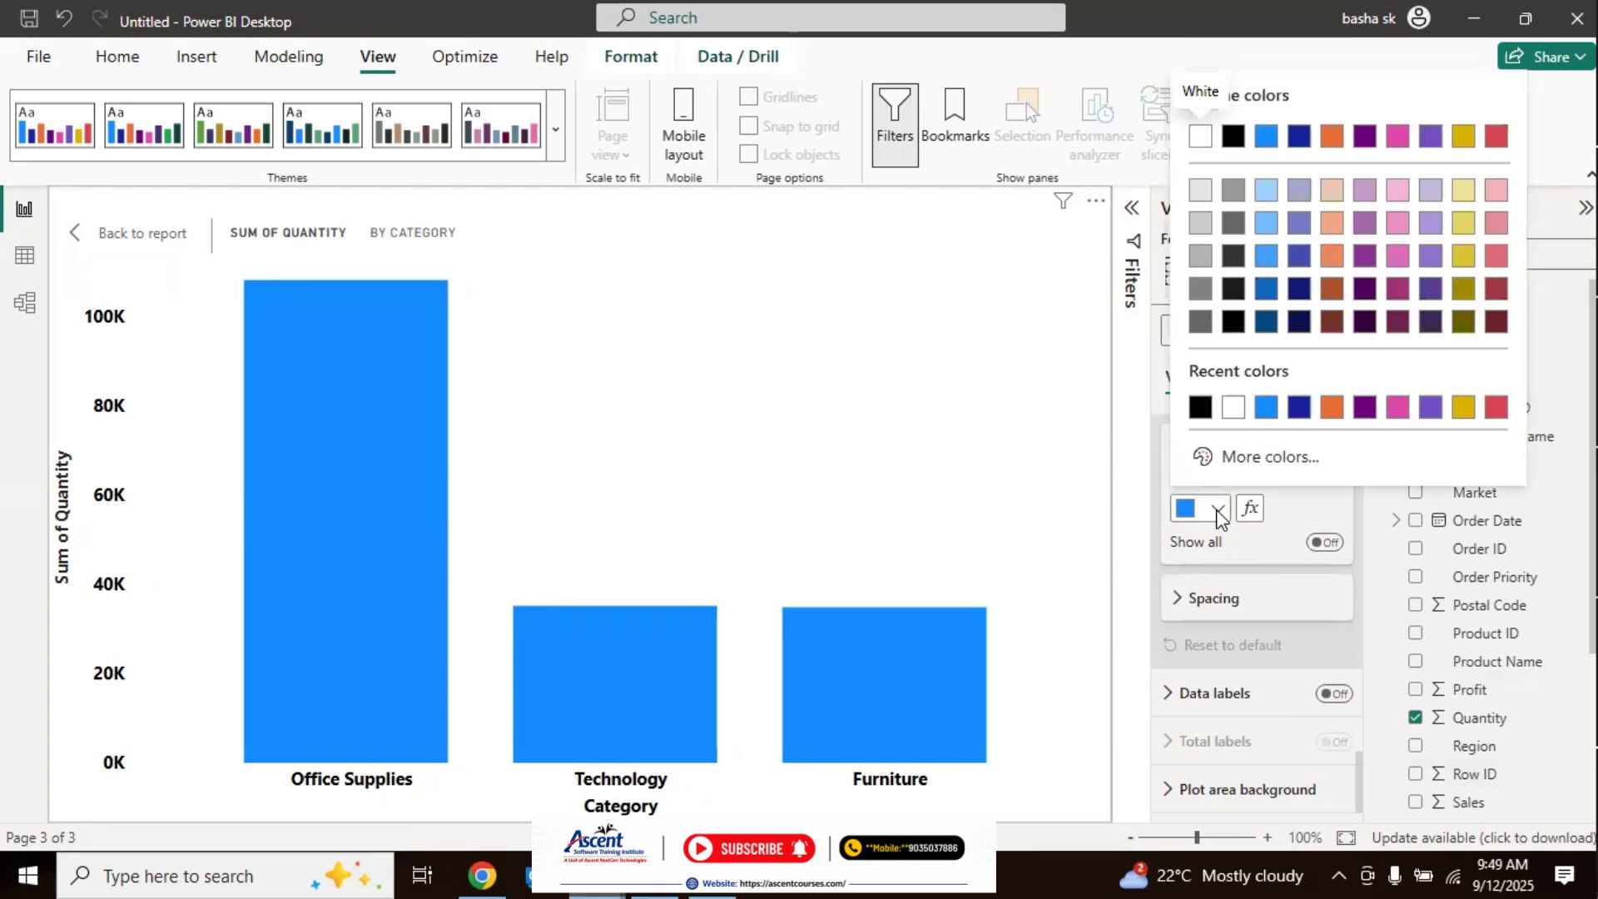
left_click(1330, 408)
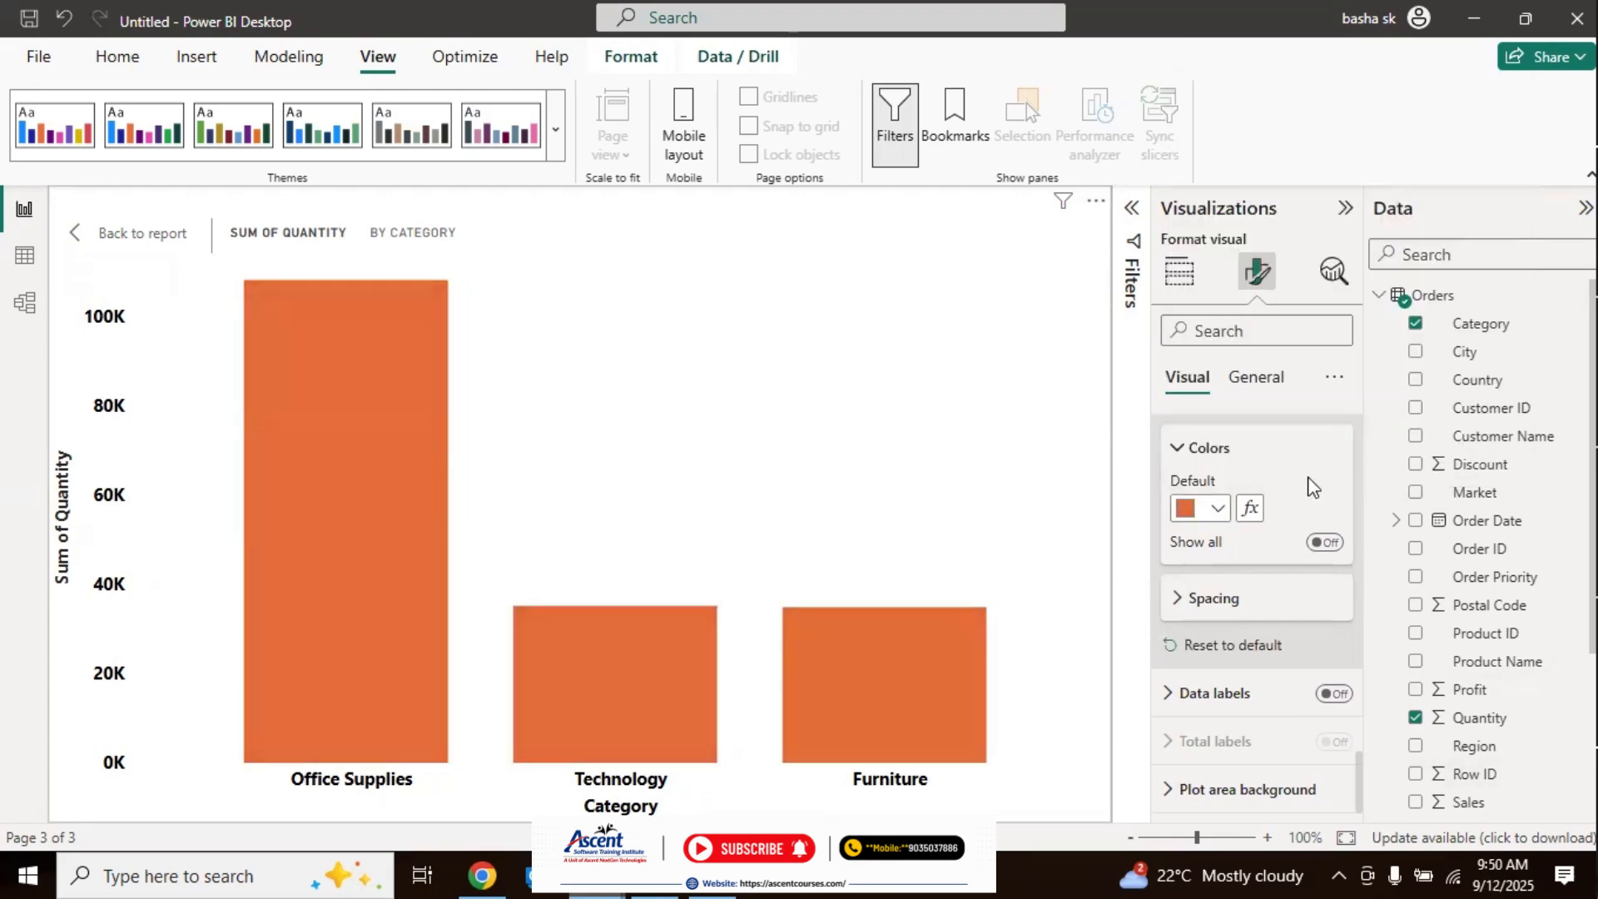
left_click(1218, 512)
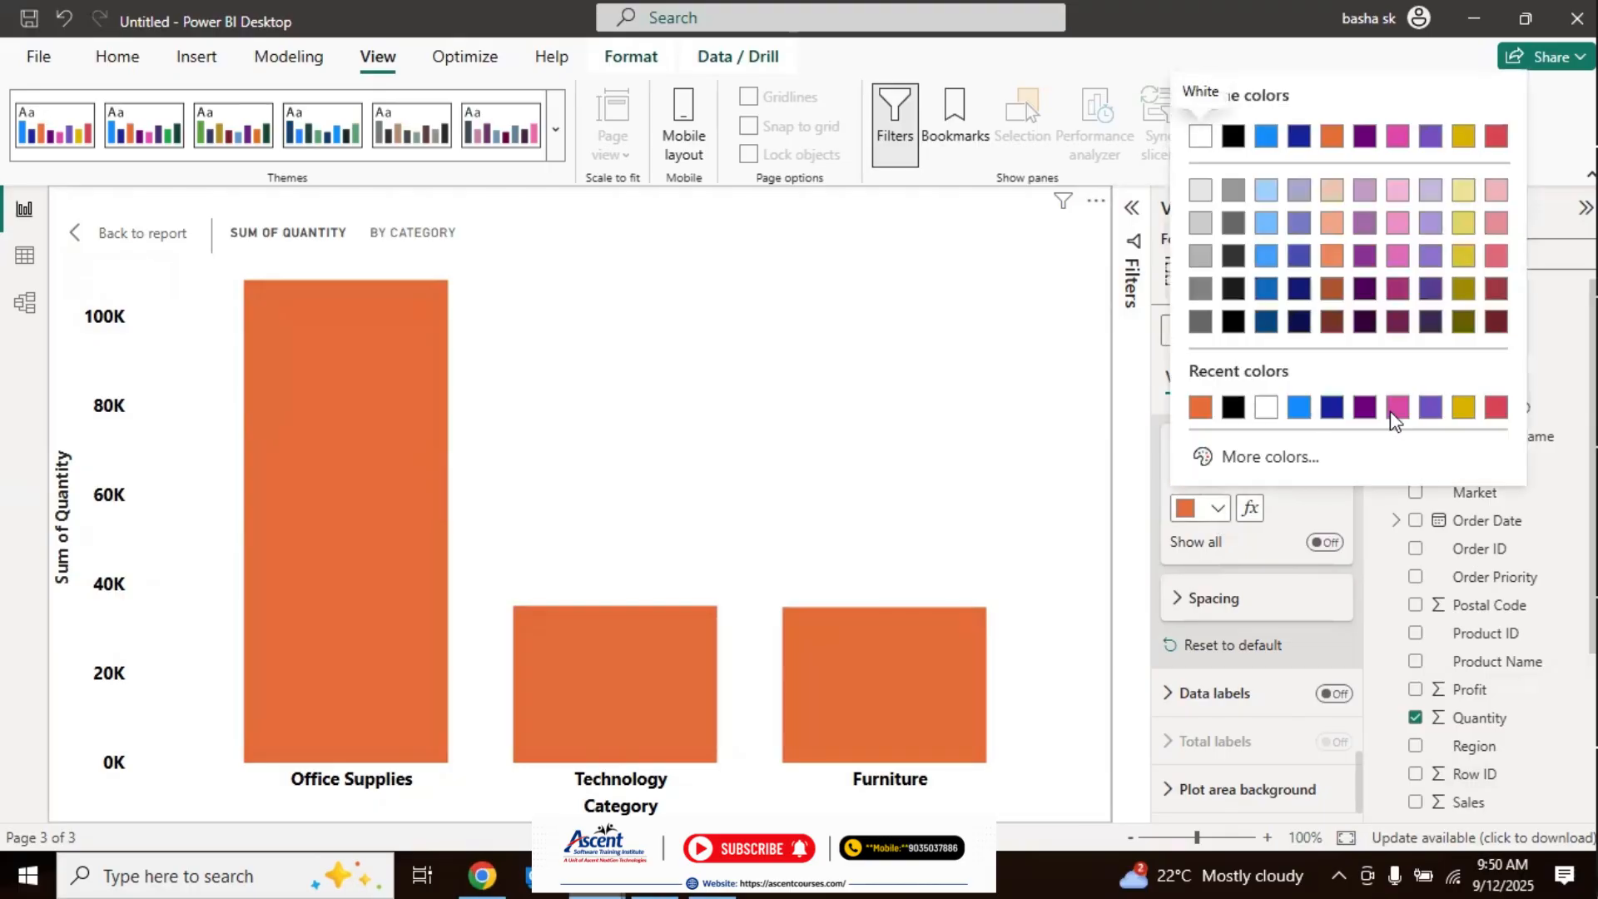
left_click(1267, 225)
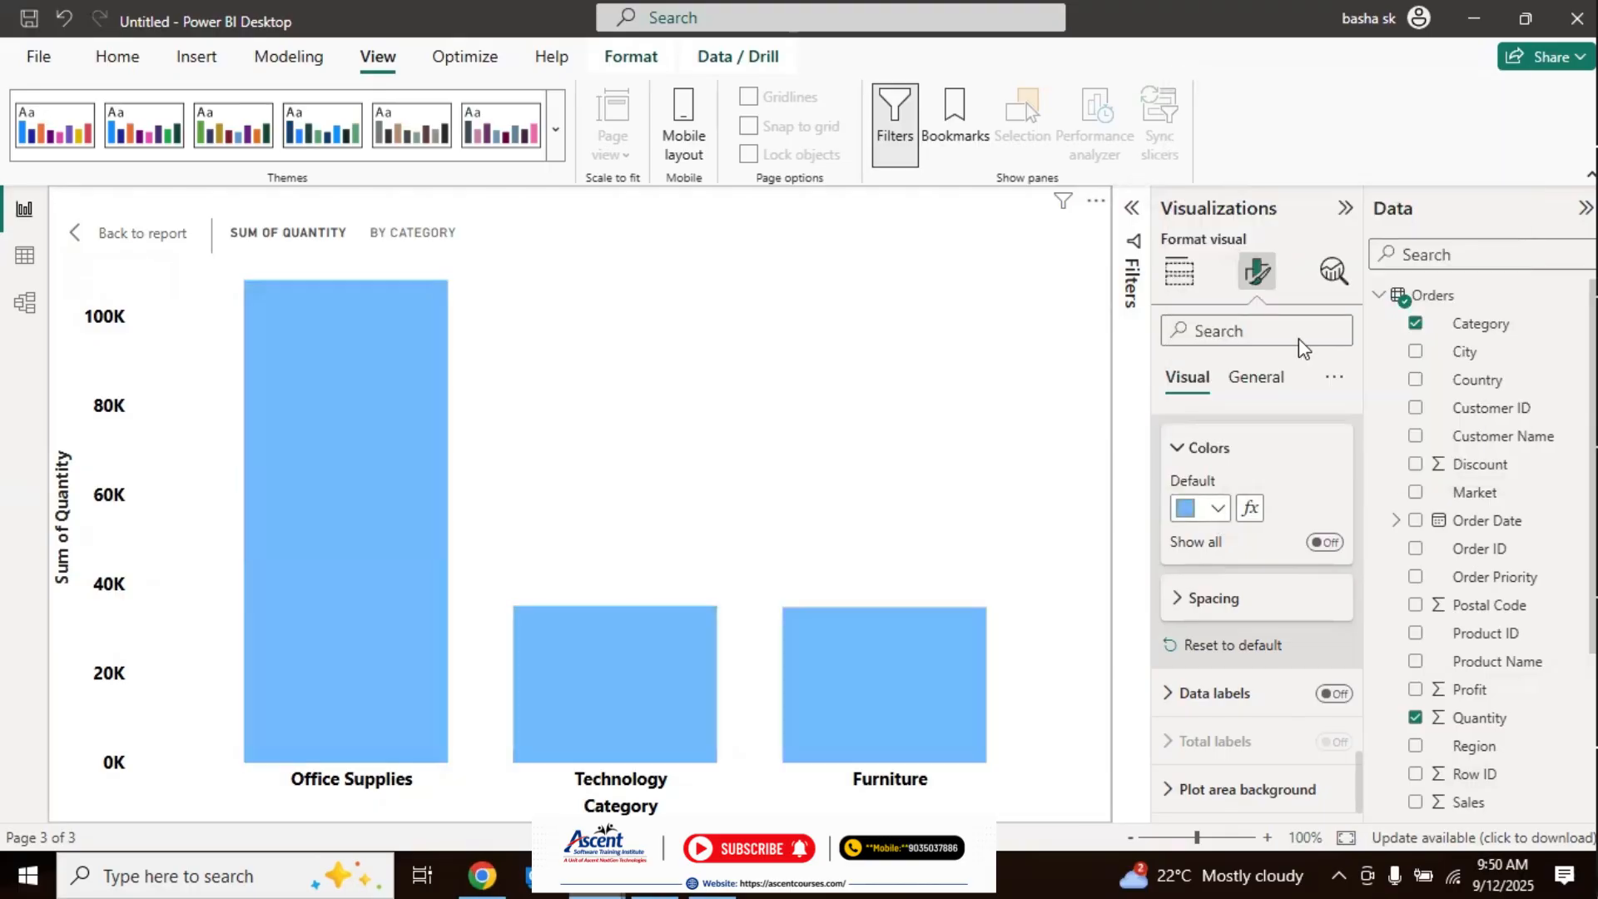
Step: Show colors for each category, and set the Technology column to light orange and the Furniture column to pink
left_click(1327, 543)
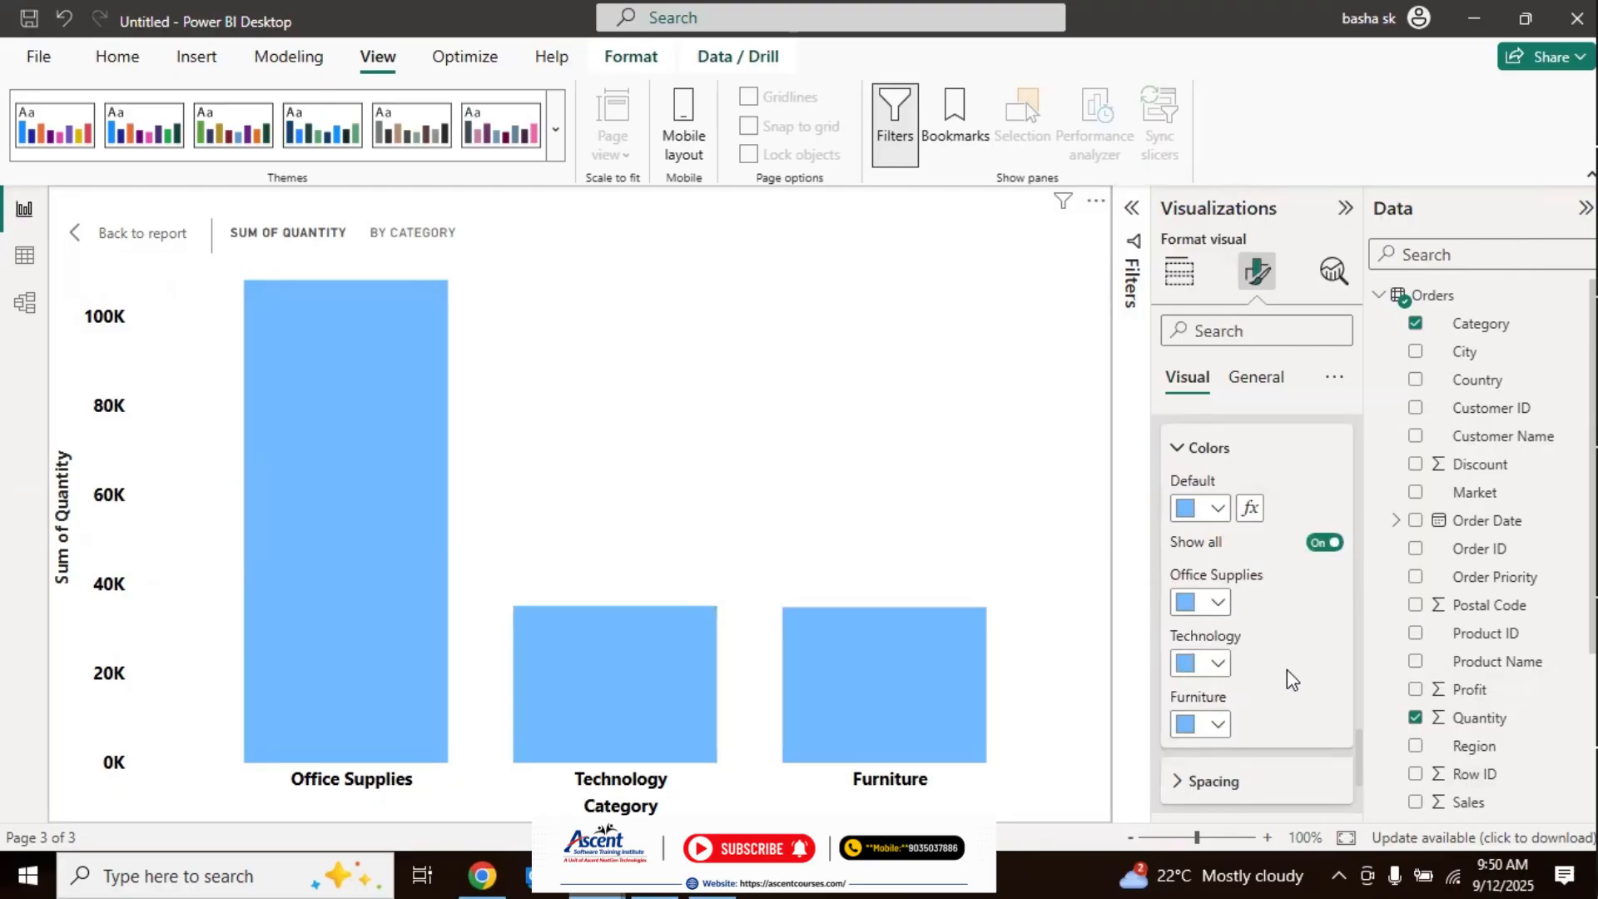
left_click(1218, 666)
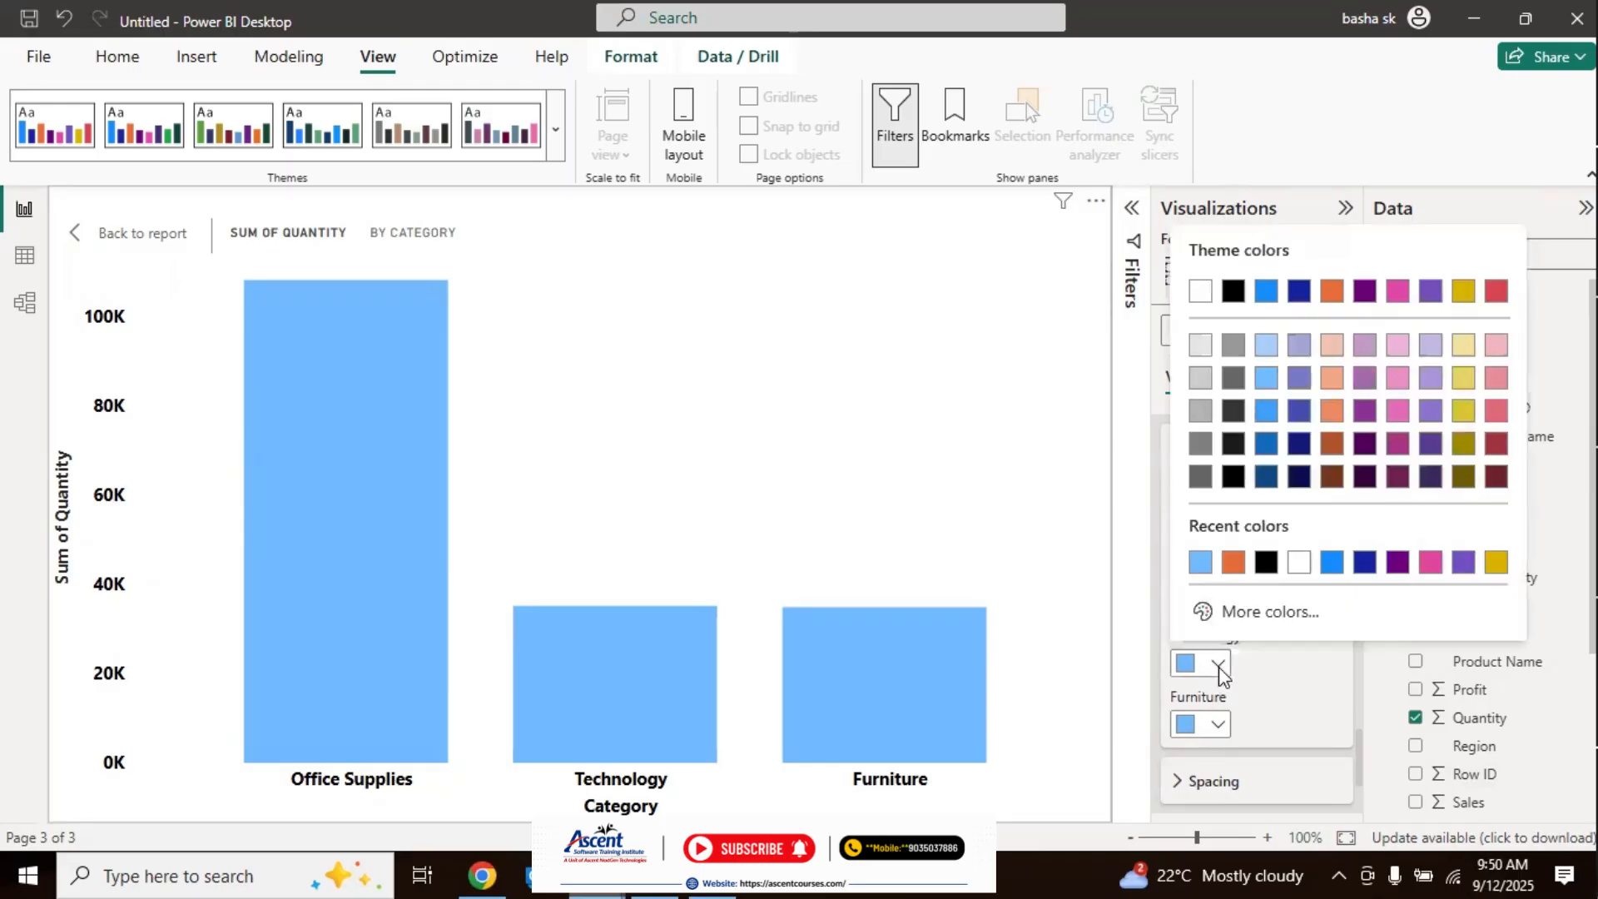
left_click(1332, 413)
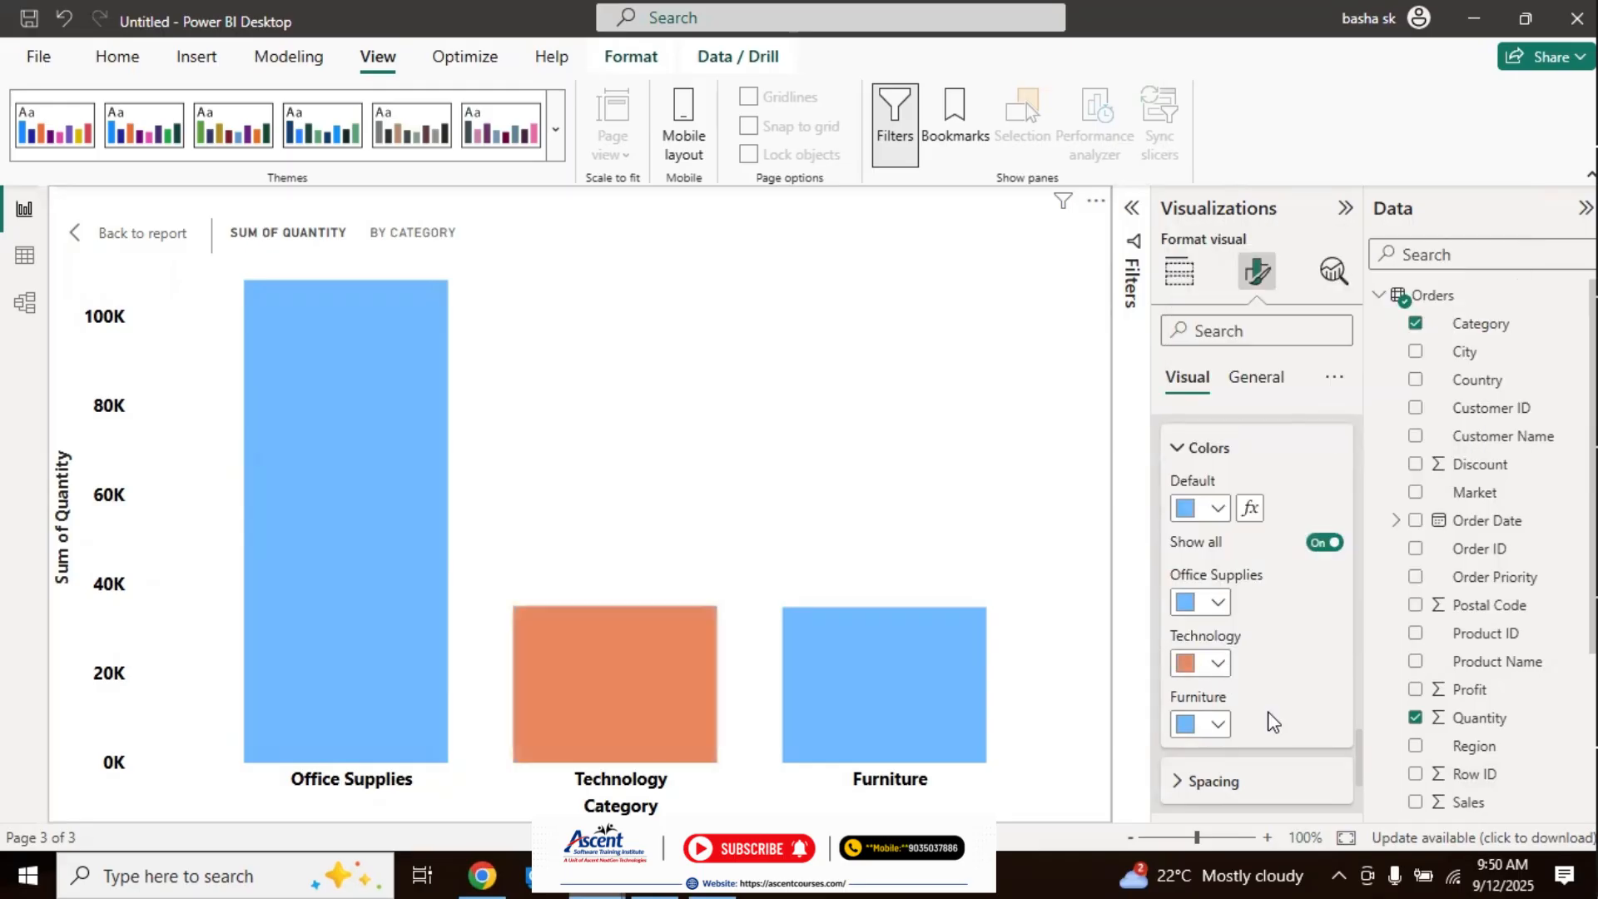
left_click(1216, 727)
left_click(1395, 481)
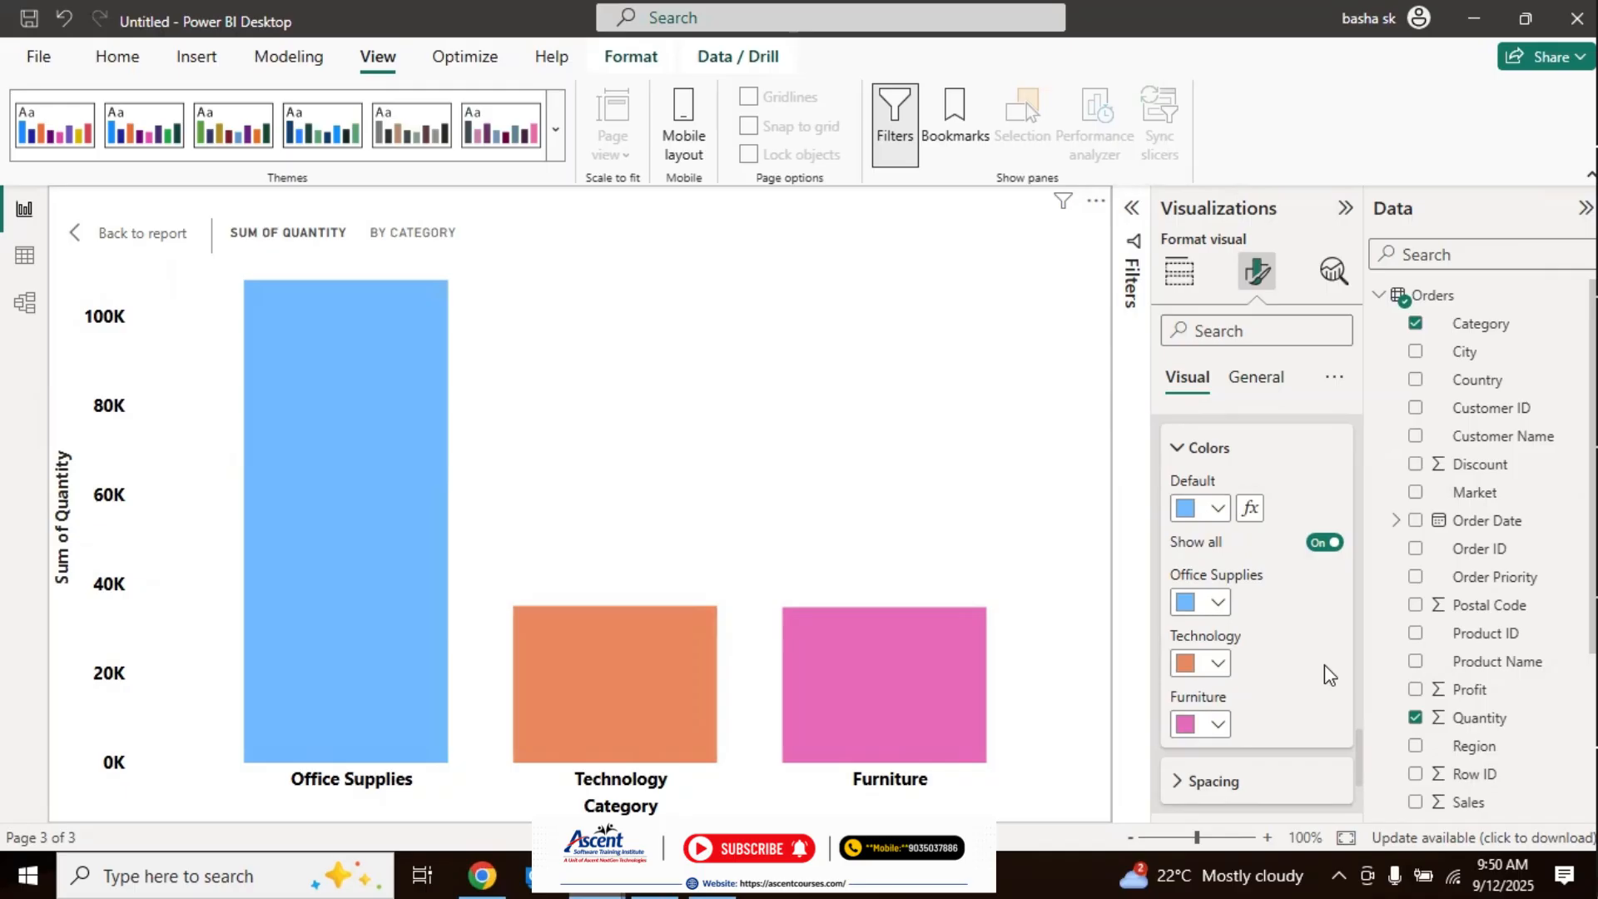
left_click(1210, 458)
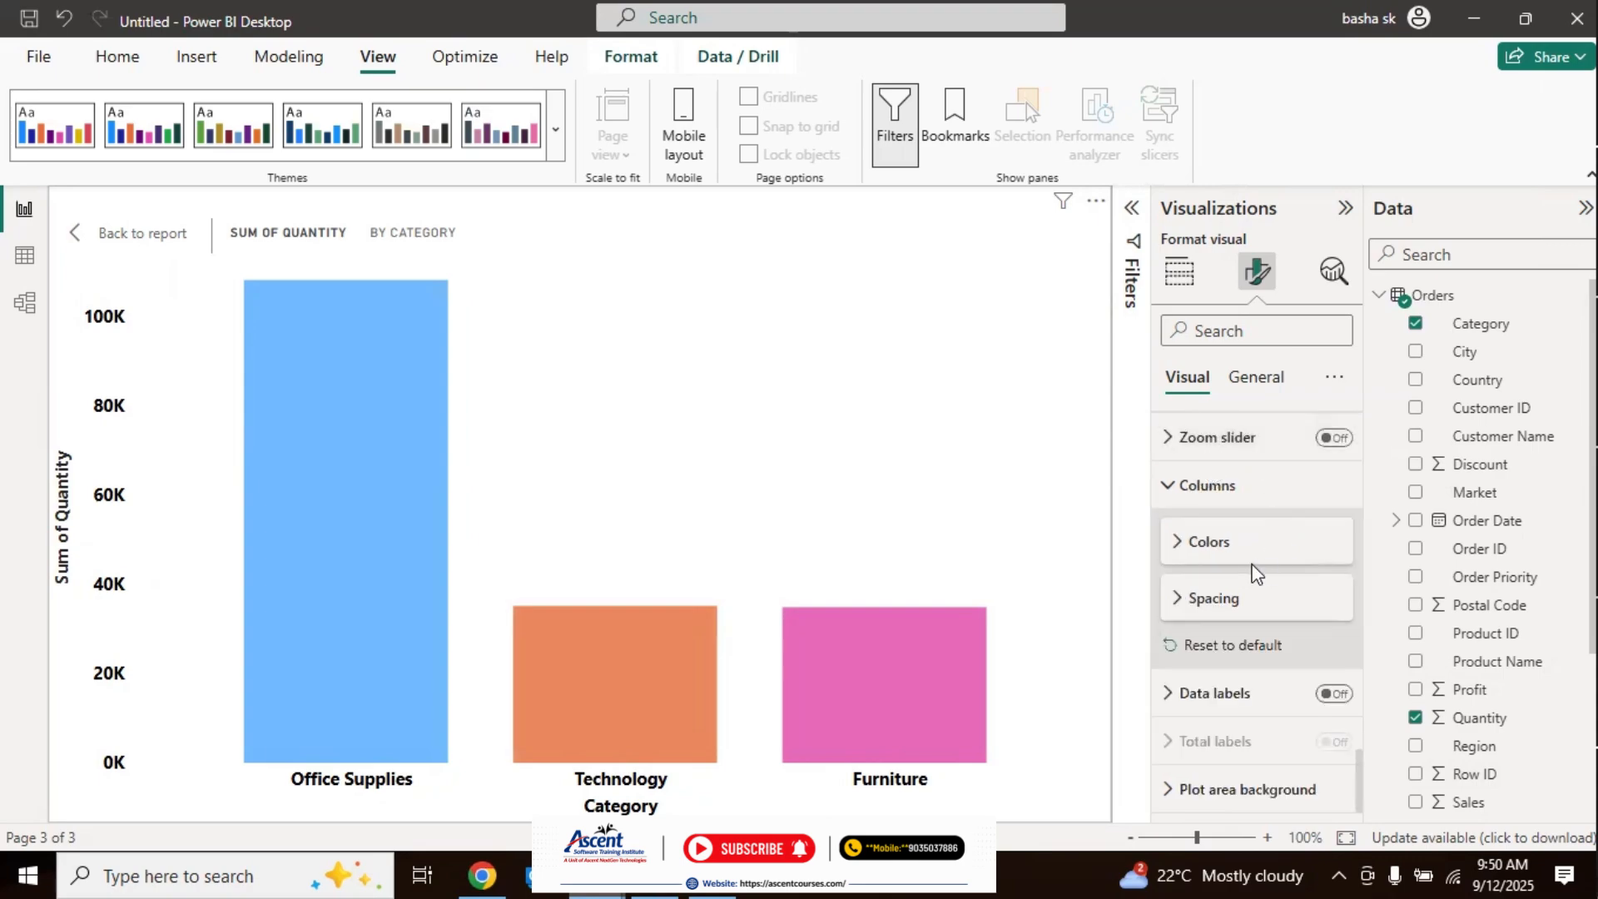
Step: Set the column spacing between categories to 19%
left_click(1176, 600)
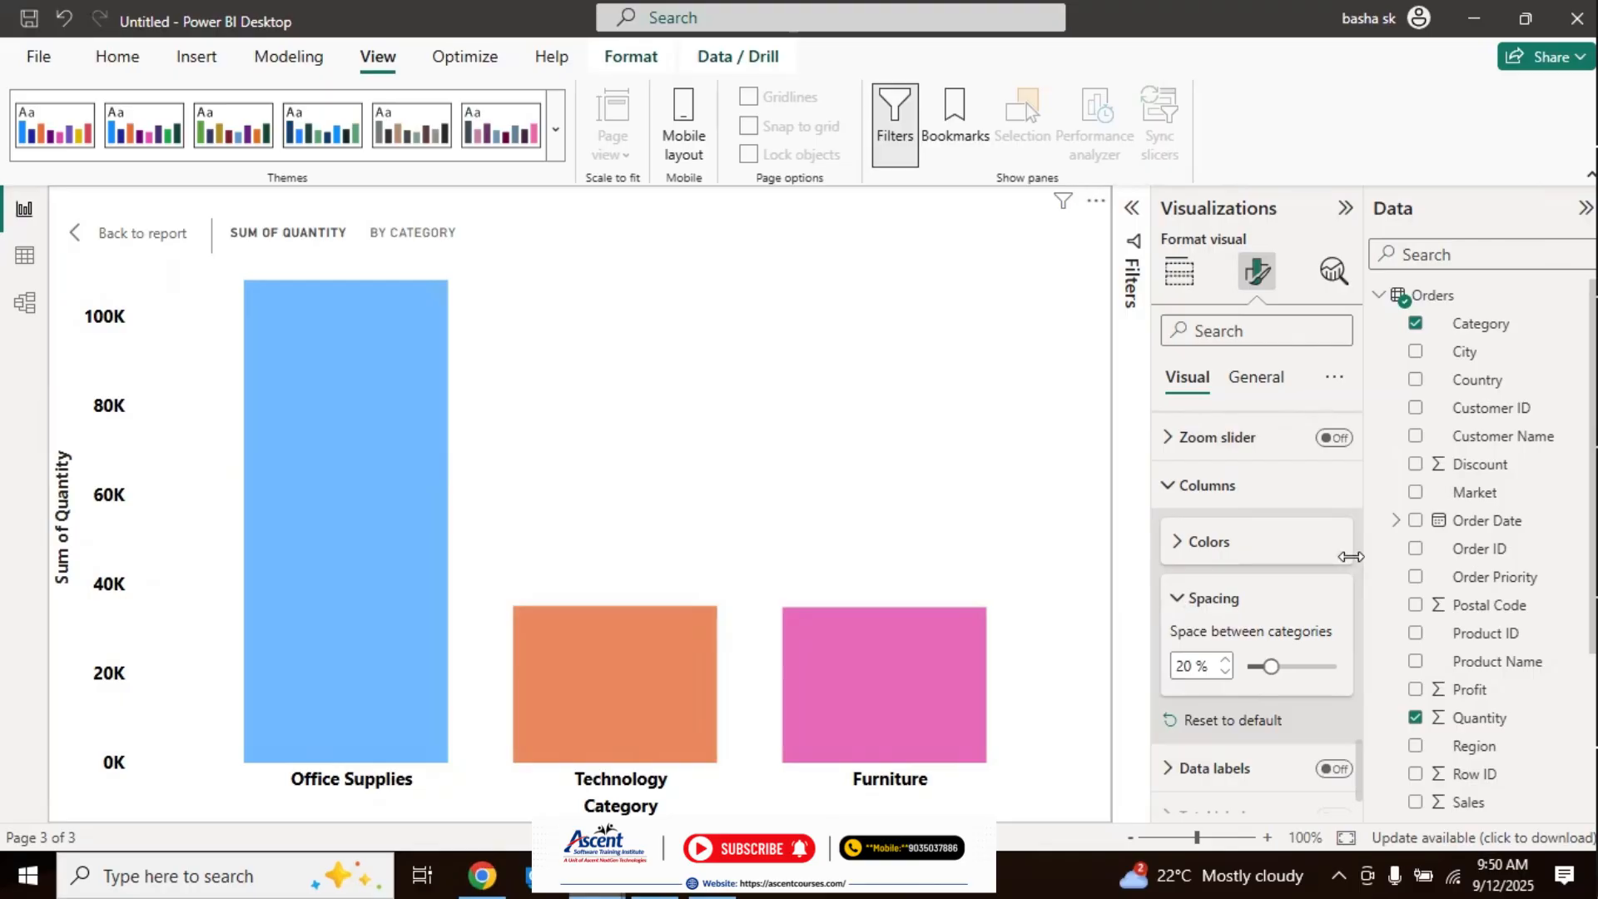
mouse_move(1270, 665)
left_mouse_down()
mouse_move(1316, 663)
mouse_move(1241, 663)
mouse_move(1270, 662)
left_mouse_up()
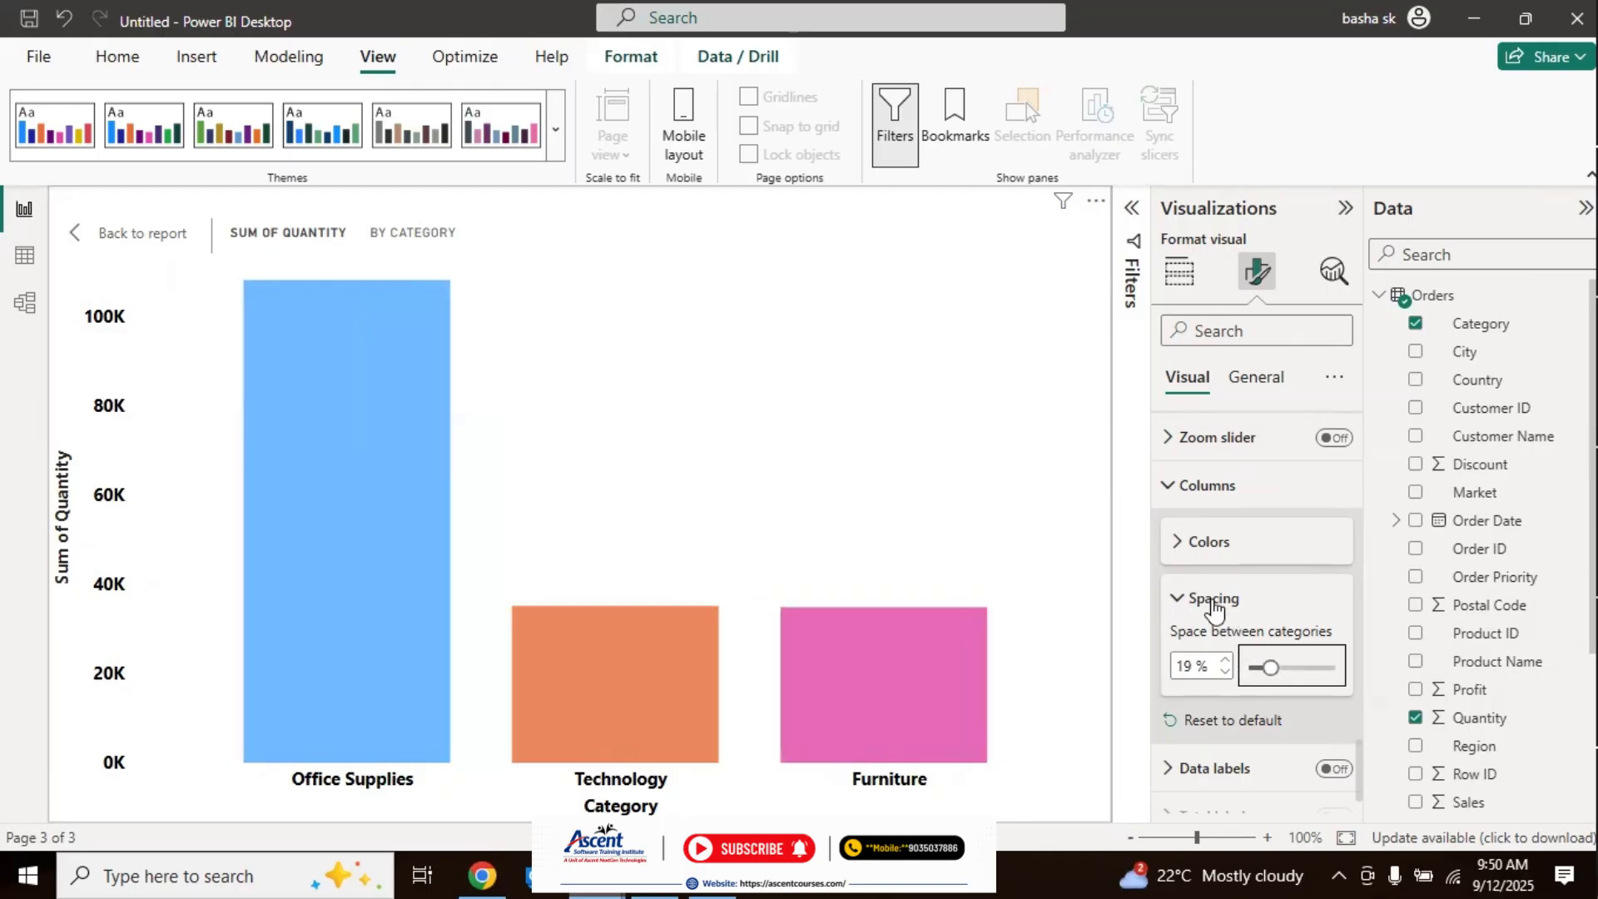
Step: Turn on data labels for the Quantity by Category columns and open their settings
left_click(1205, 487)
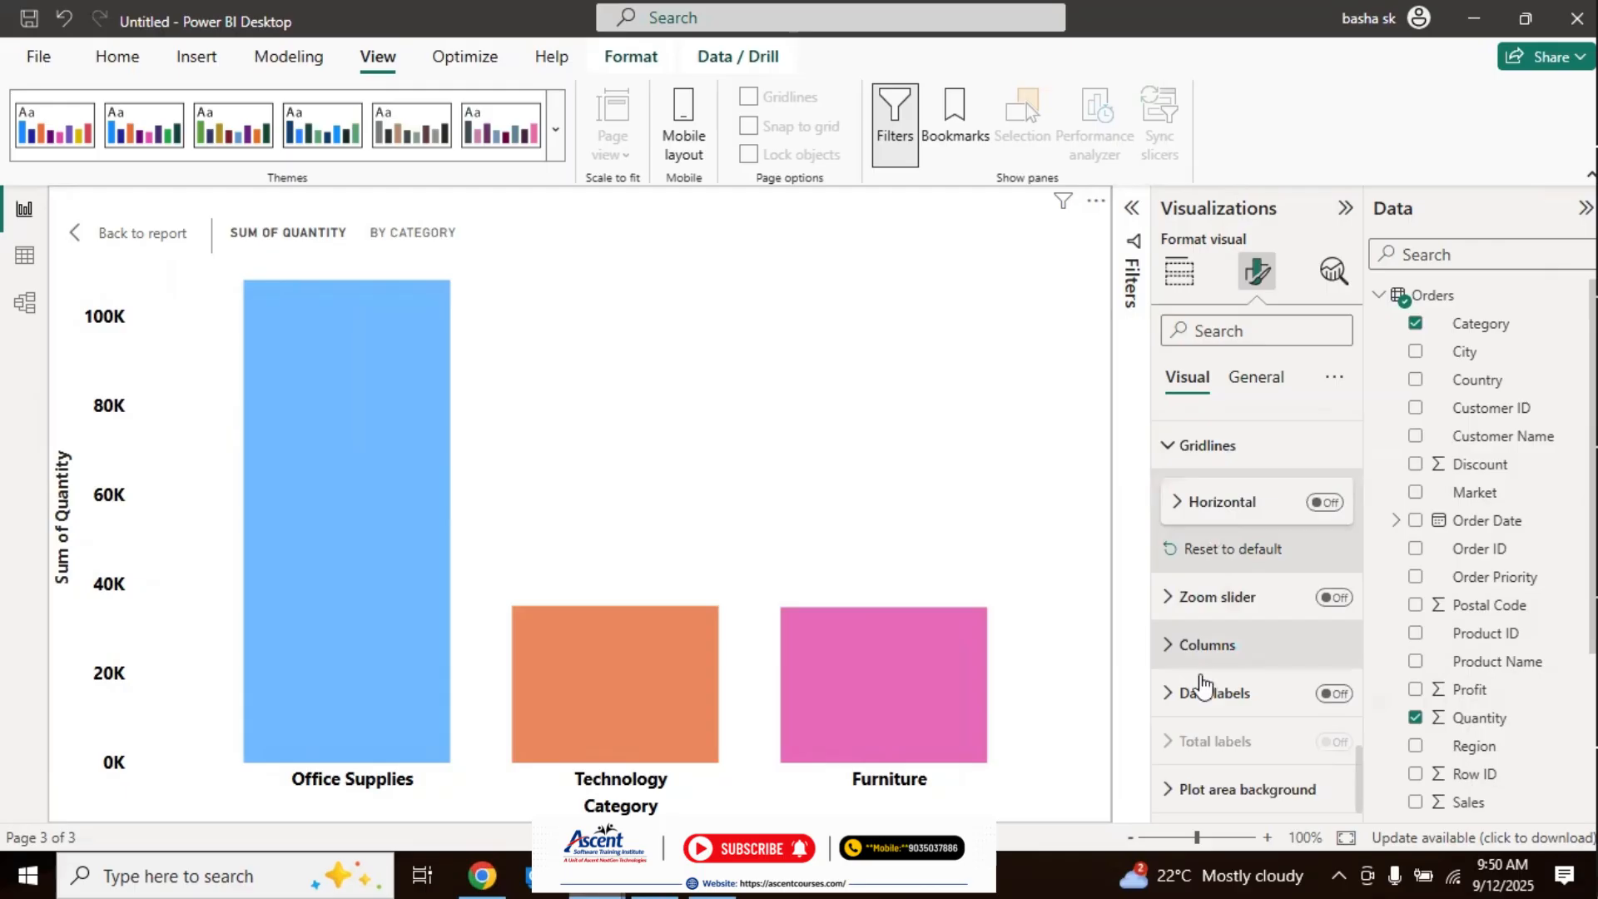
left_click(1335, 694)
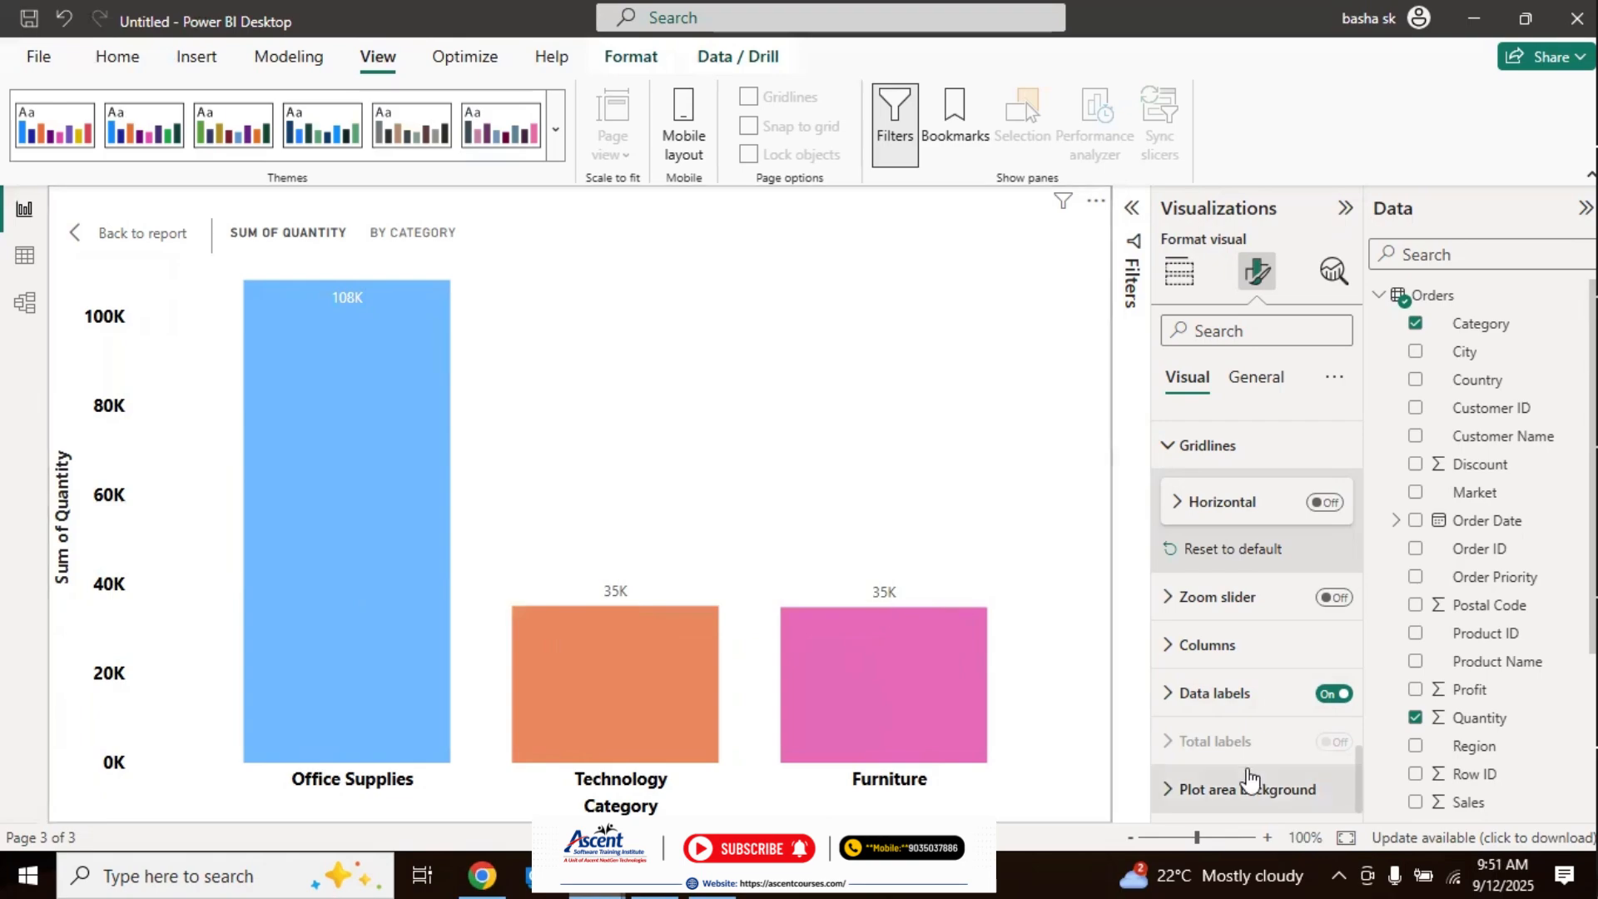
left_click(1176, 707)
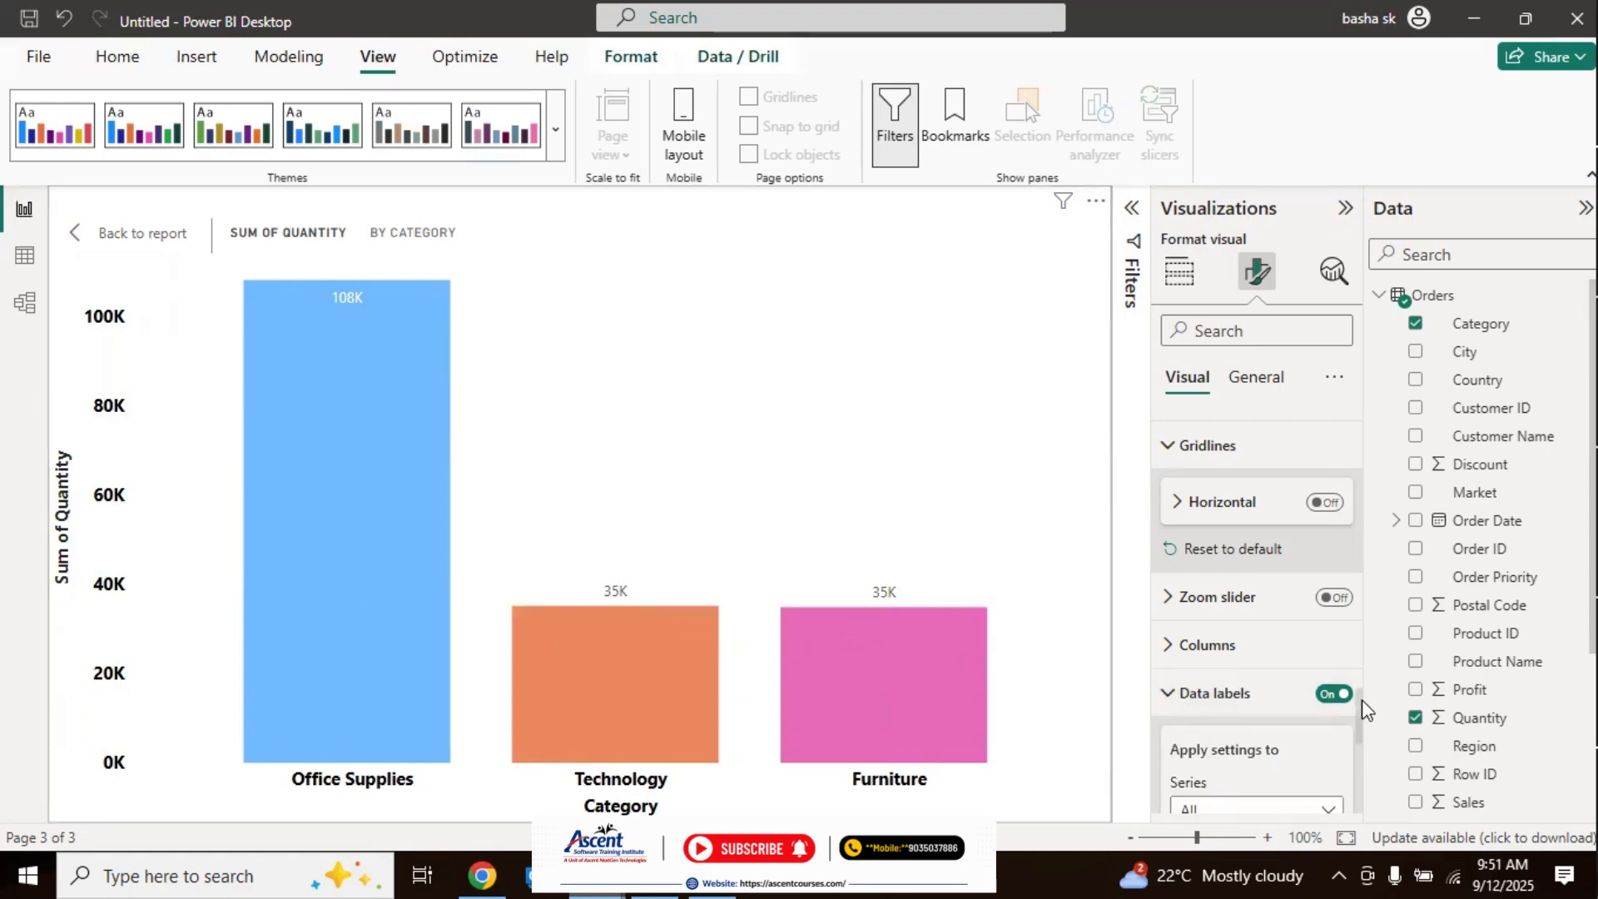
Step: Try the Vertical orientation for the data labels, and set it back to Horizontal
left_click_drag(1362, 699, 1365, 761)
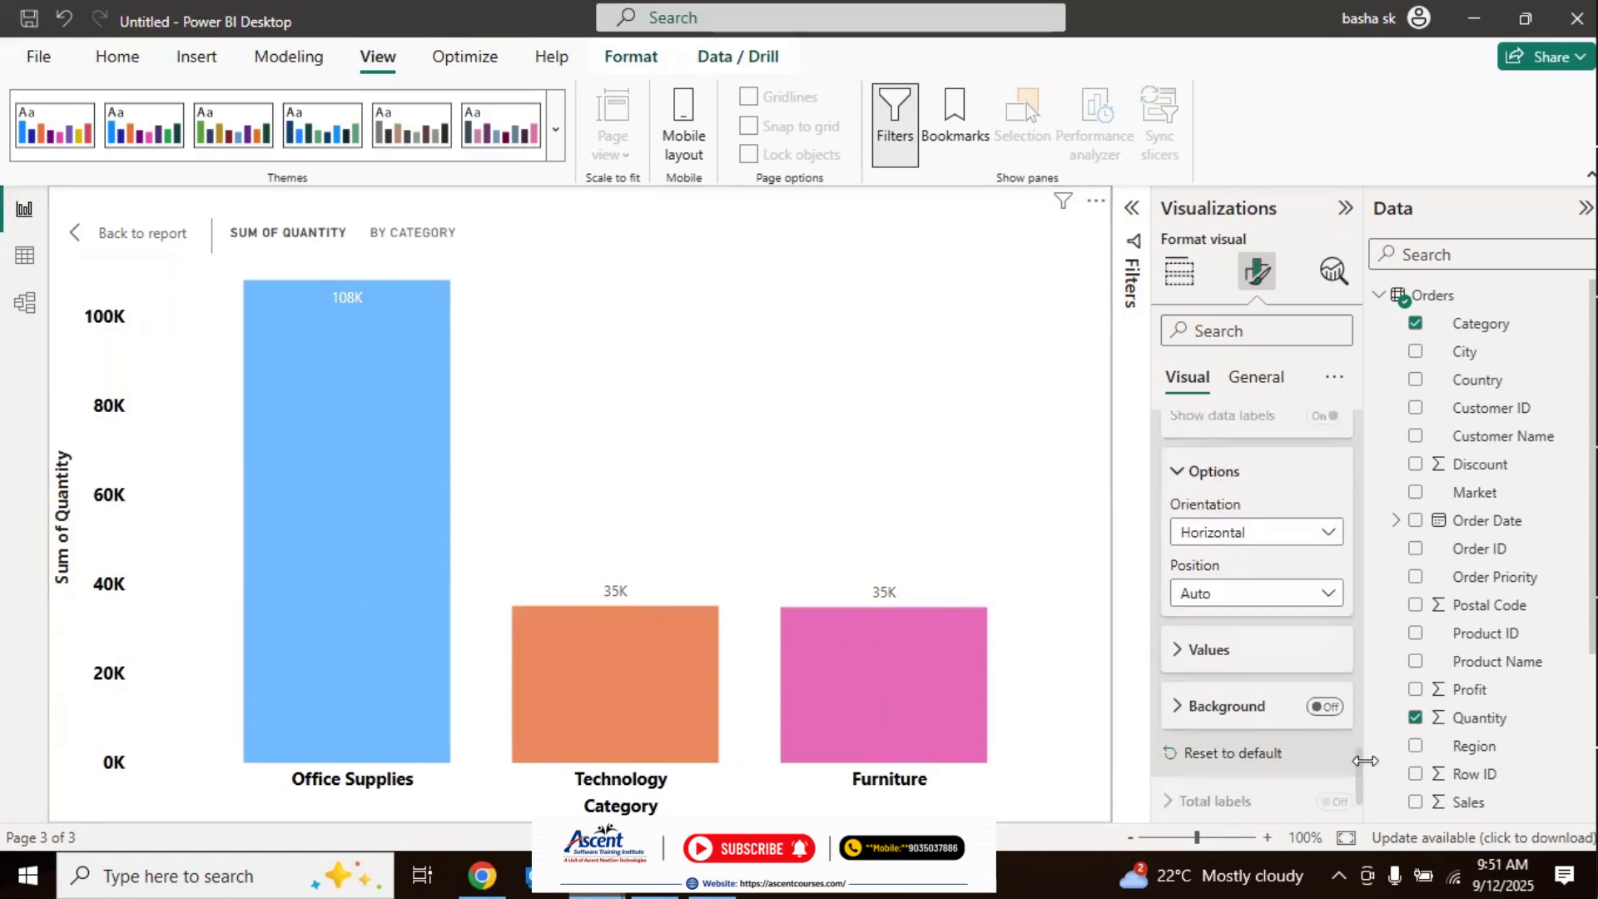
left_click(1325, 537)
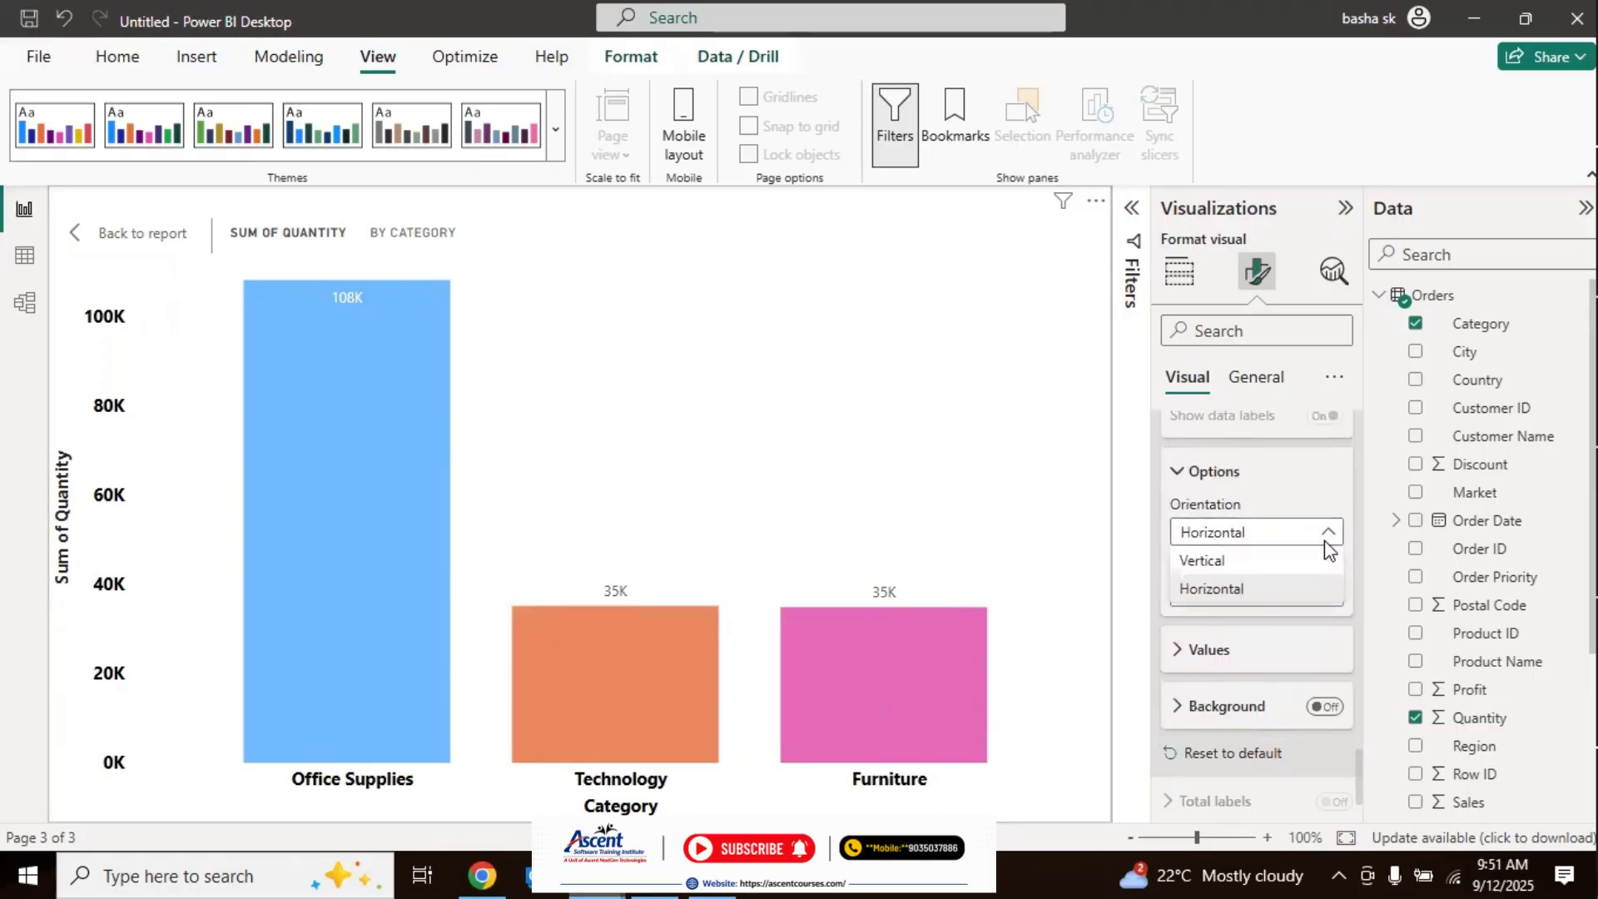
left_click(1246, 560)
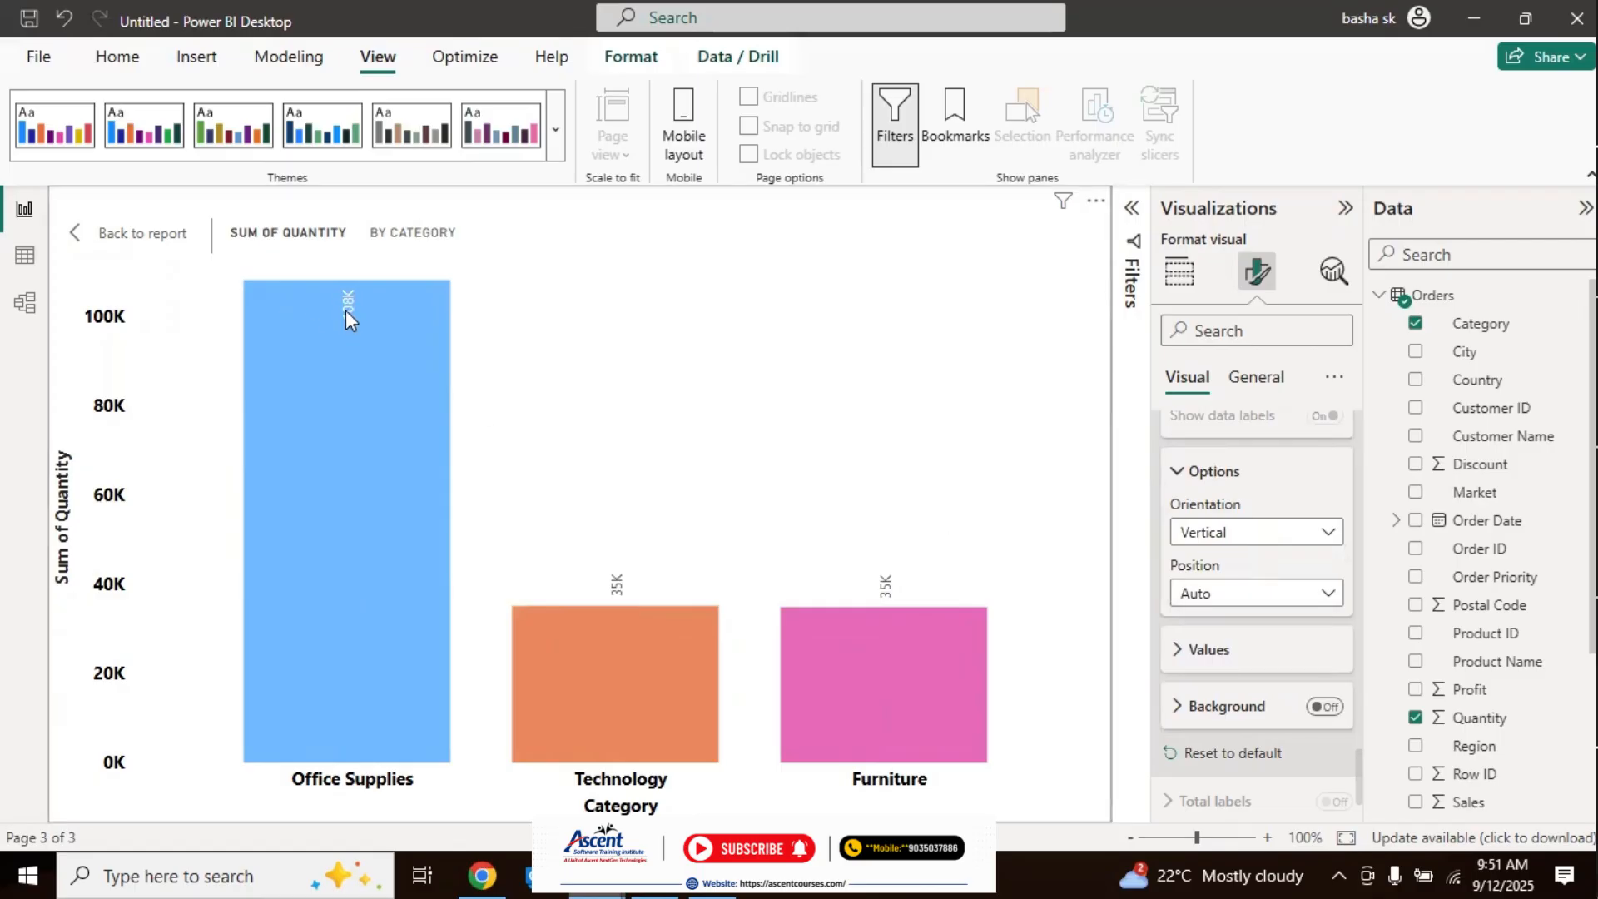
left_click(1252, 541)
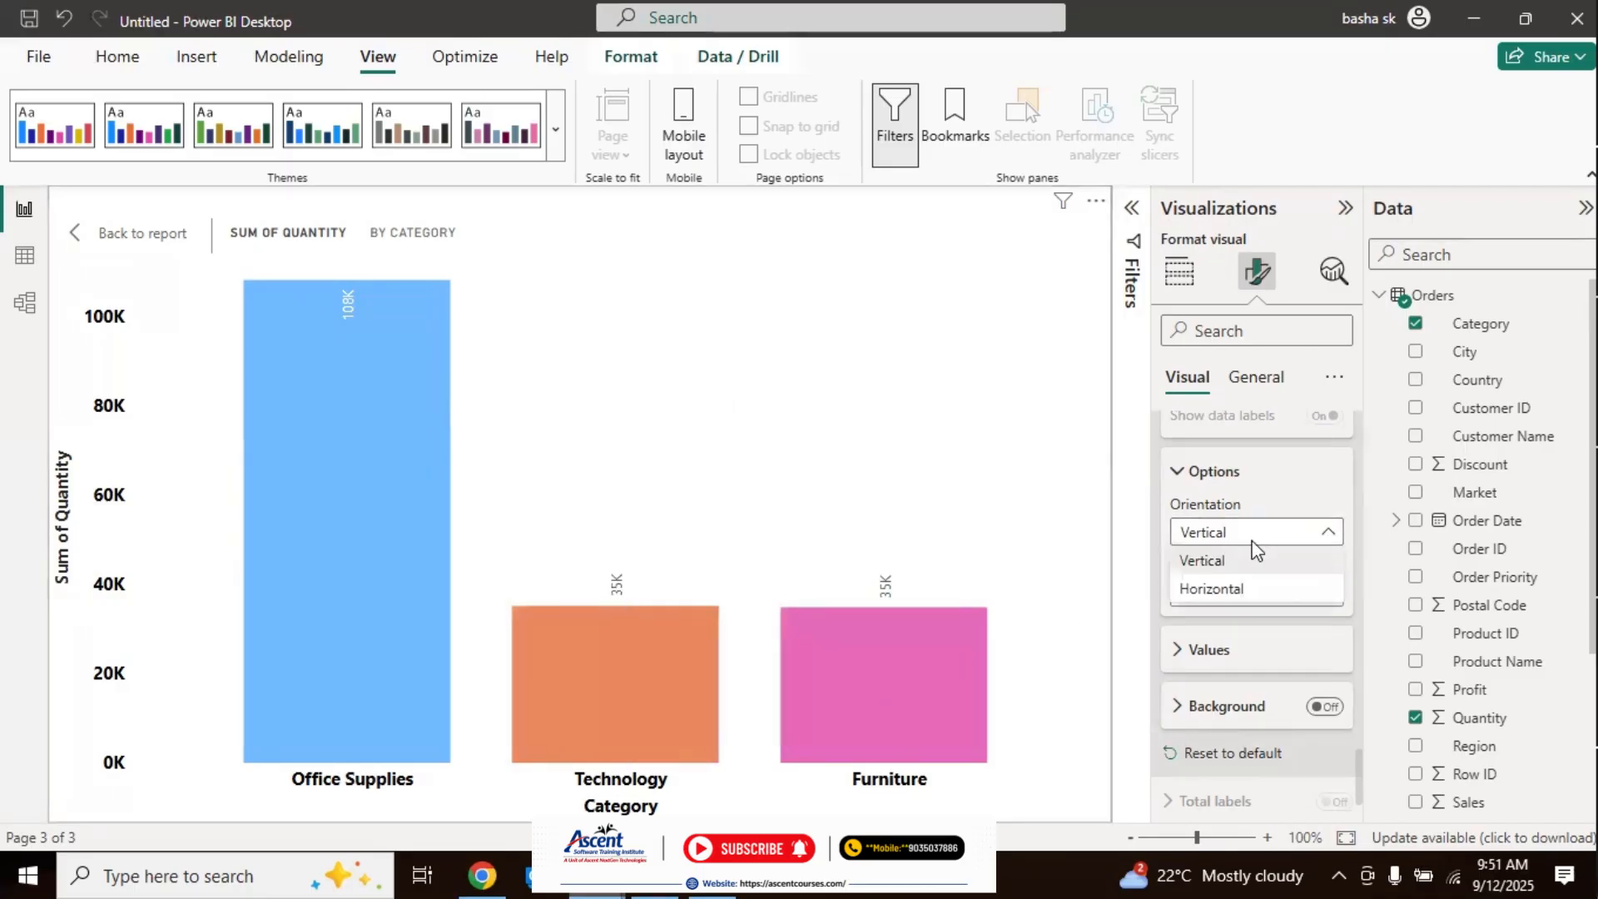
left_click(1226, 593)
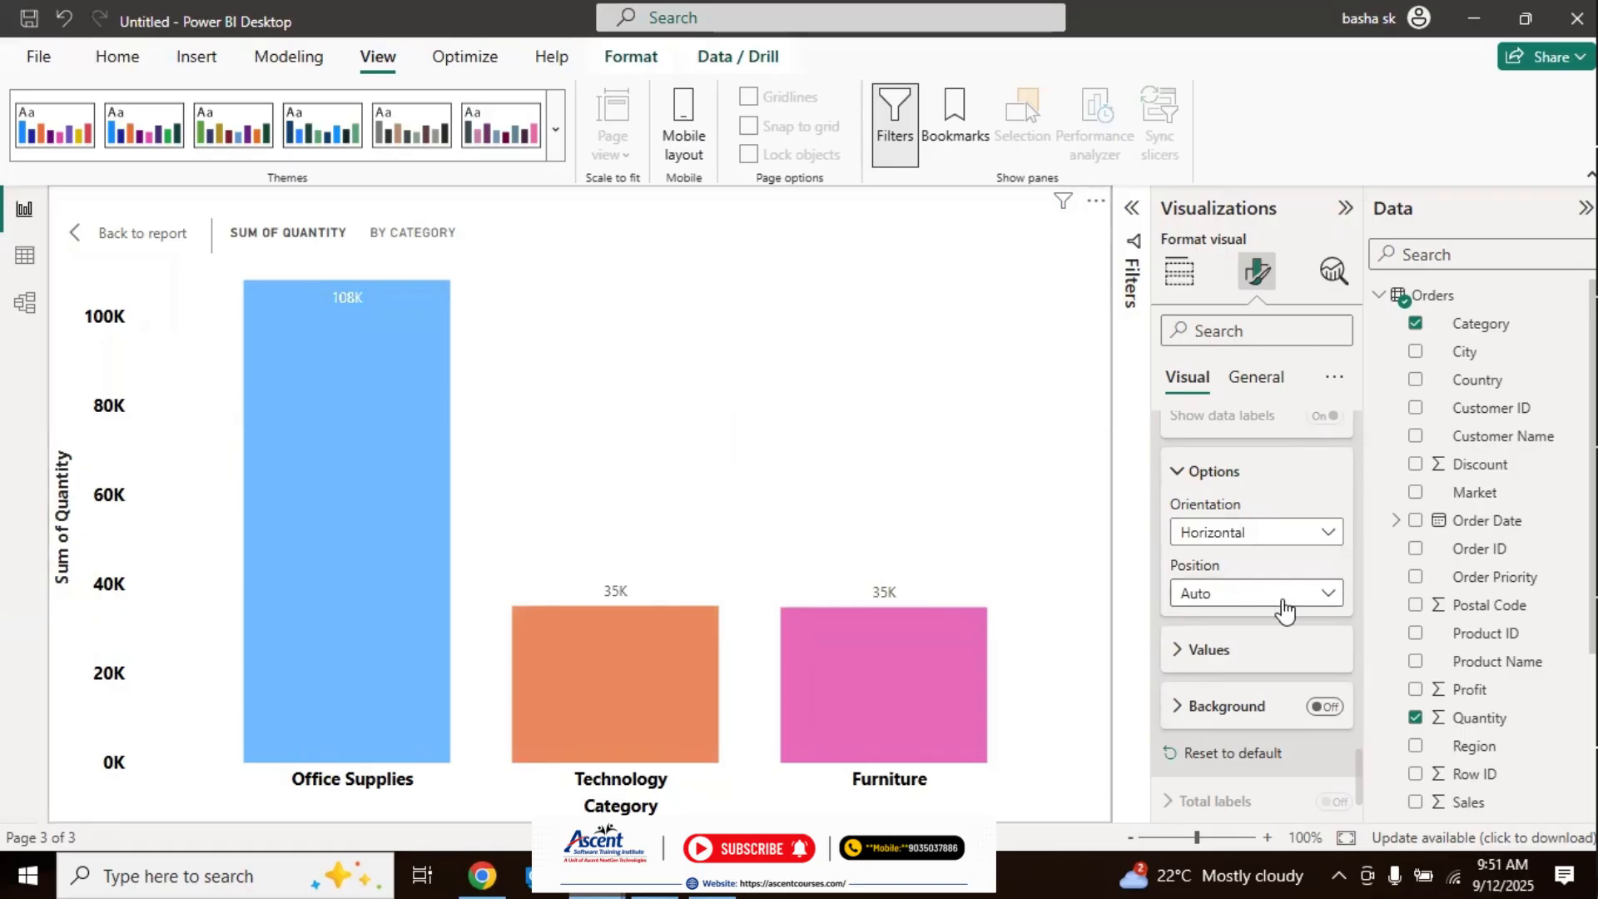
Step: Try the data label positions Inside end, Outside end, Inside center and Inside base, and settle on Inside center
left_click(1332, 596)
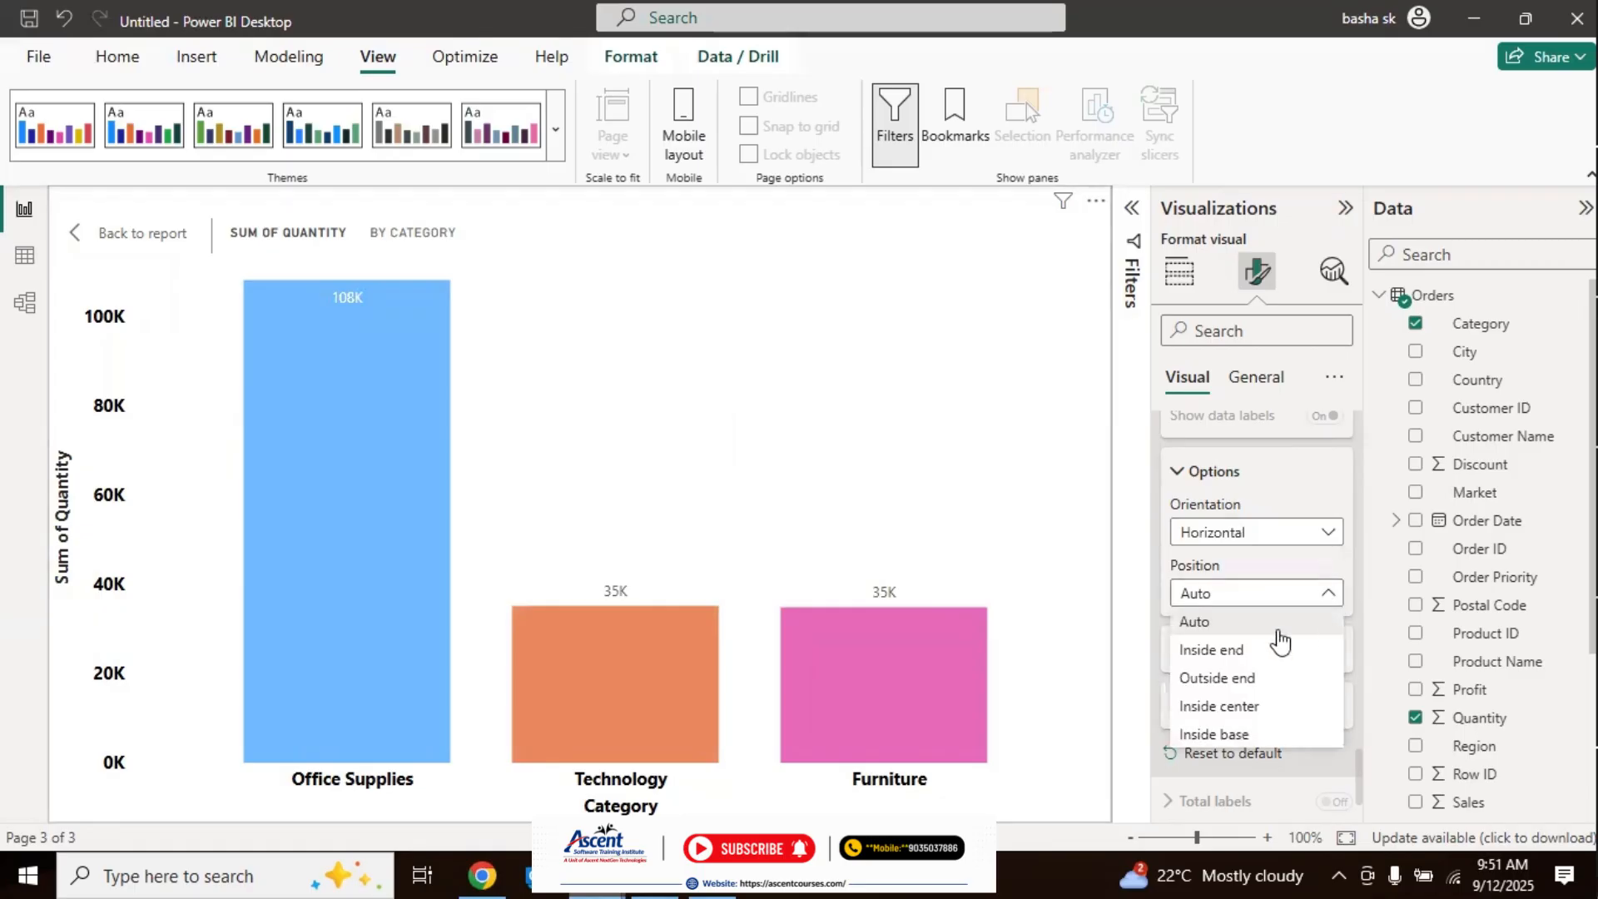
left_click(1255, 657)
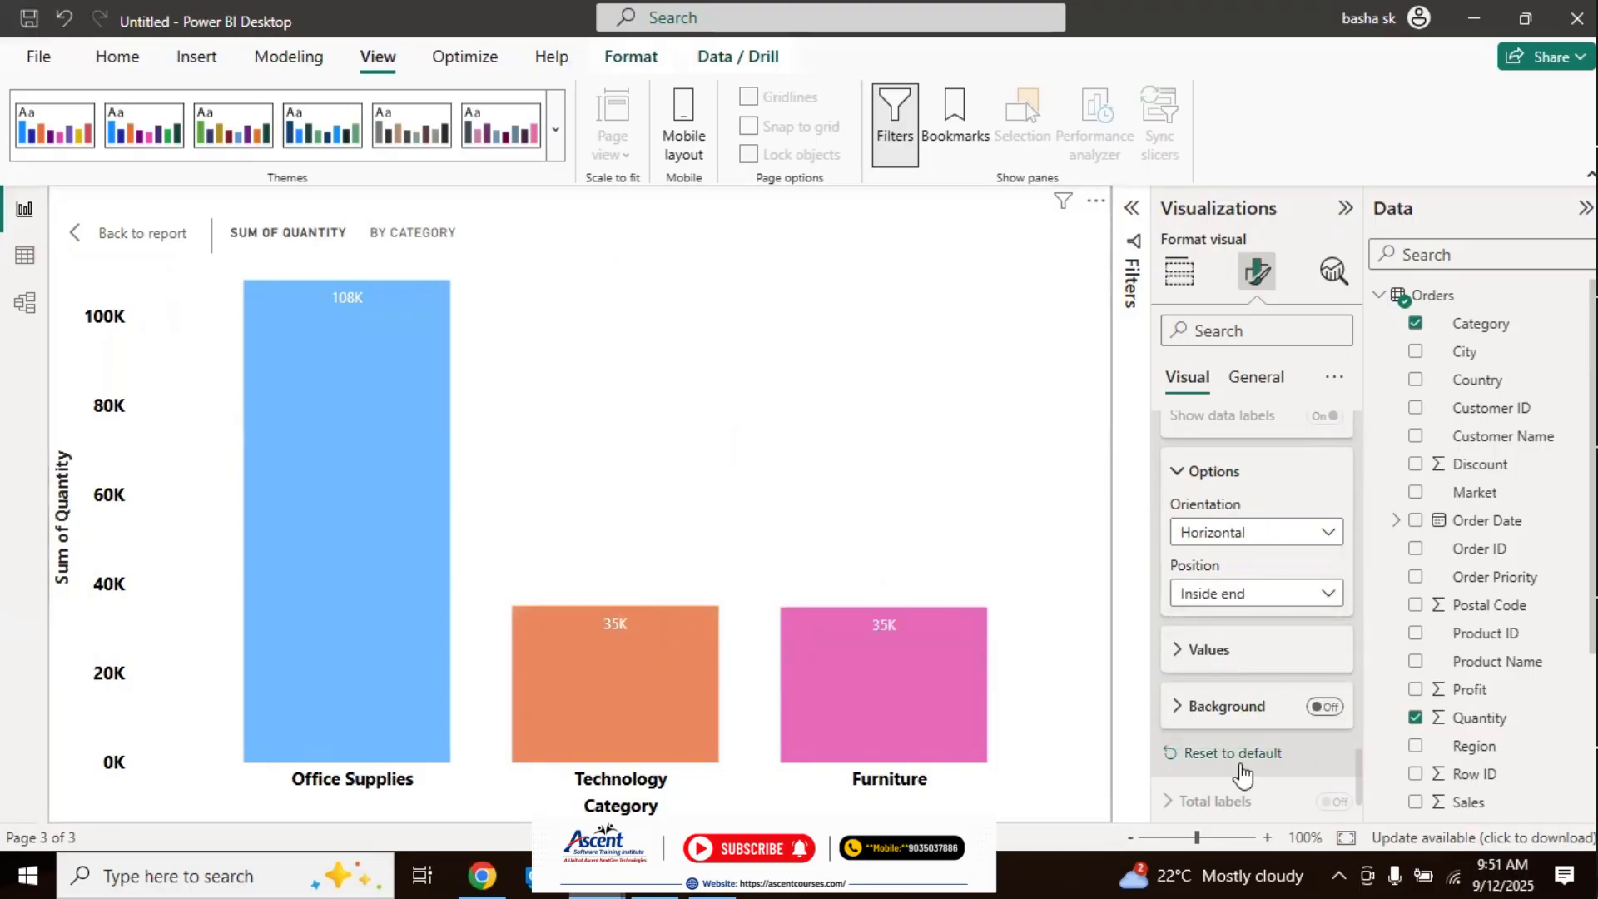
left_click(1268, 594)
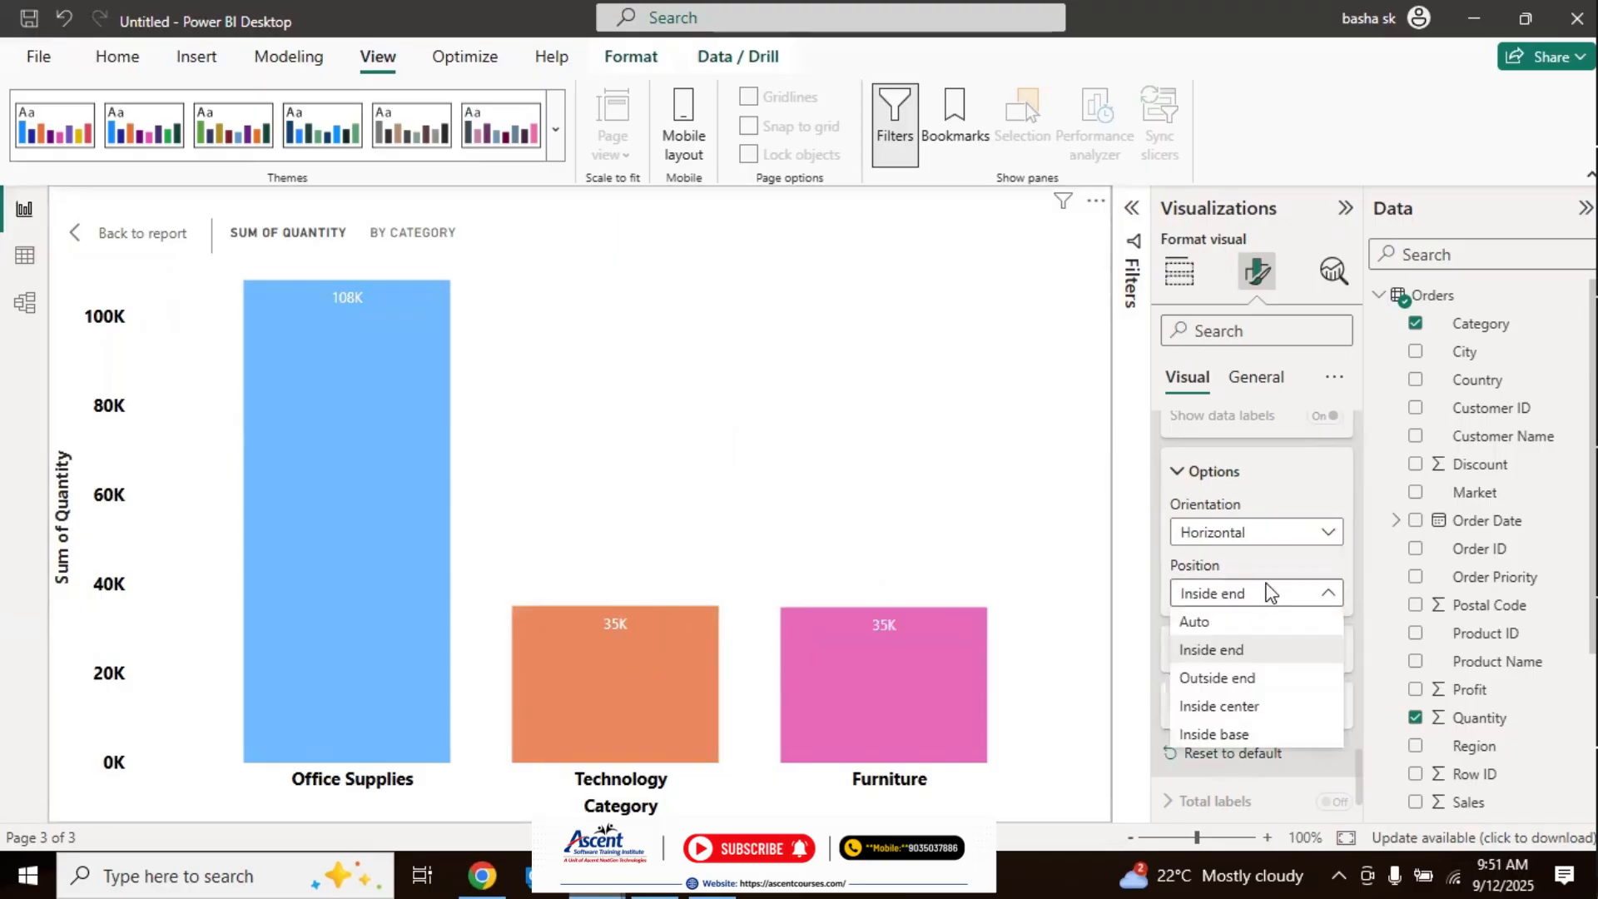
left_click(1218, 678)
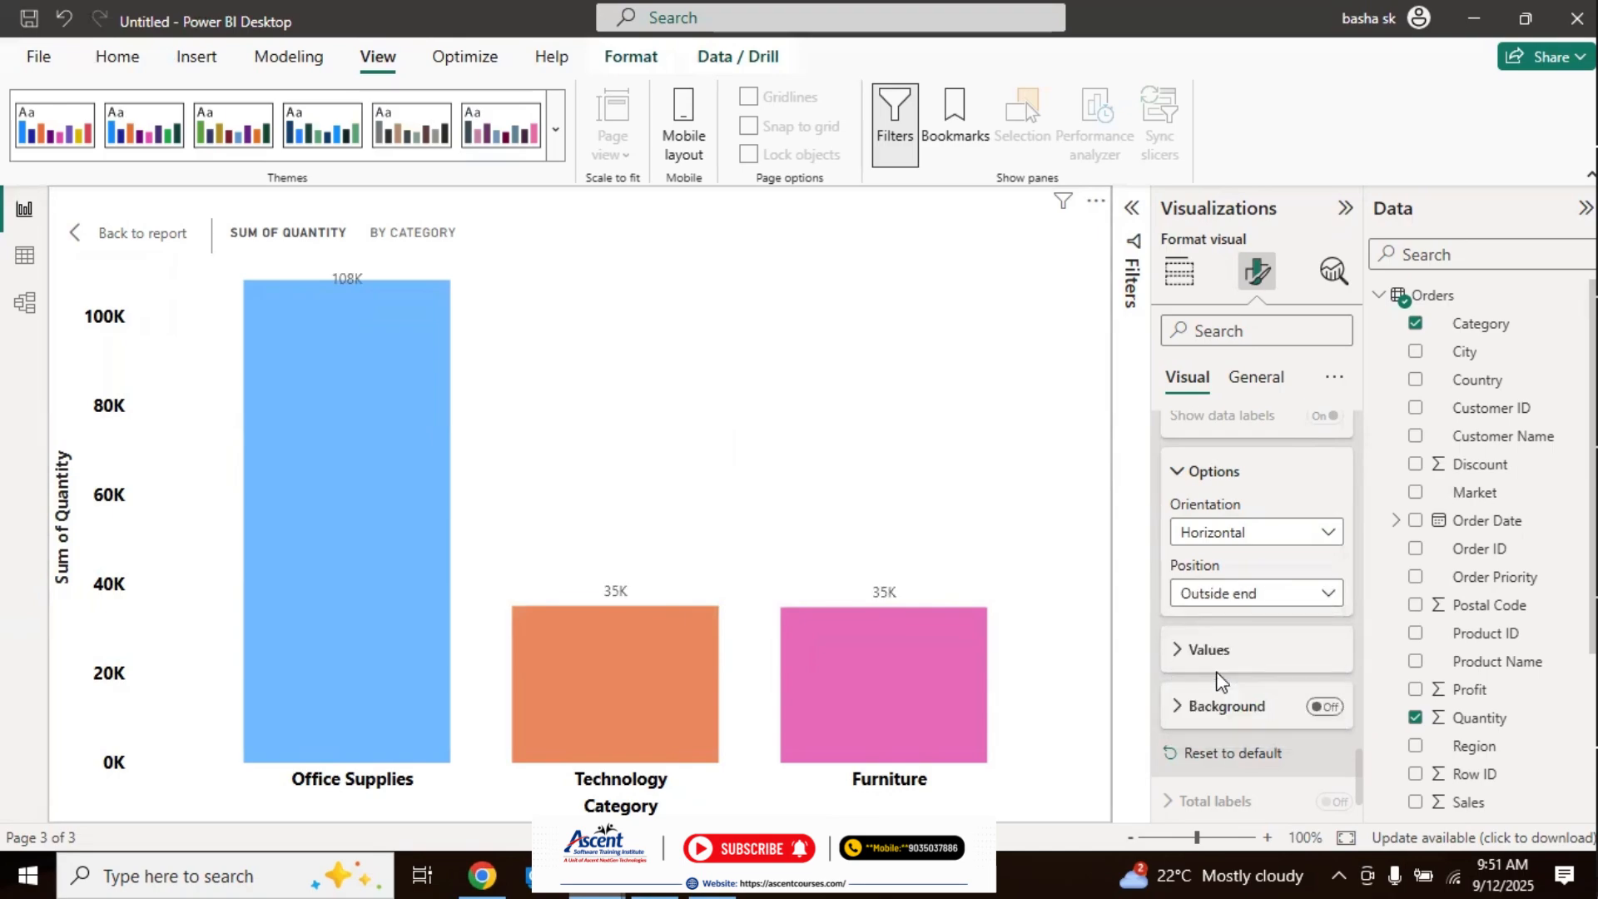
left_click(1289, 595)
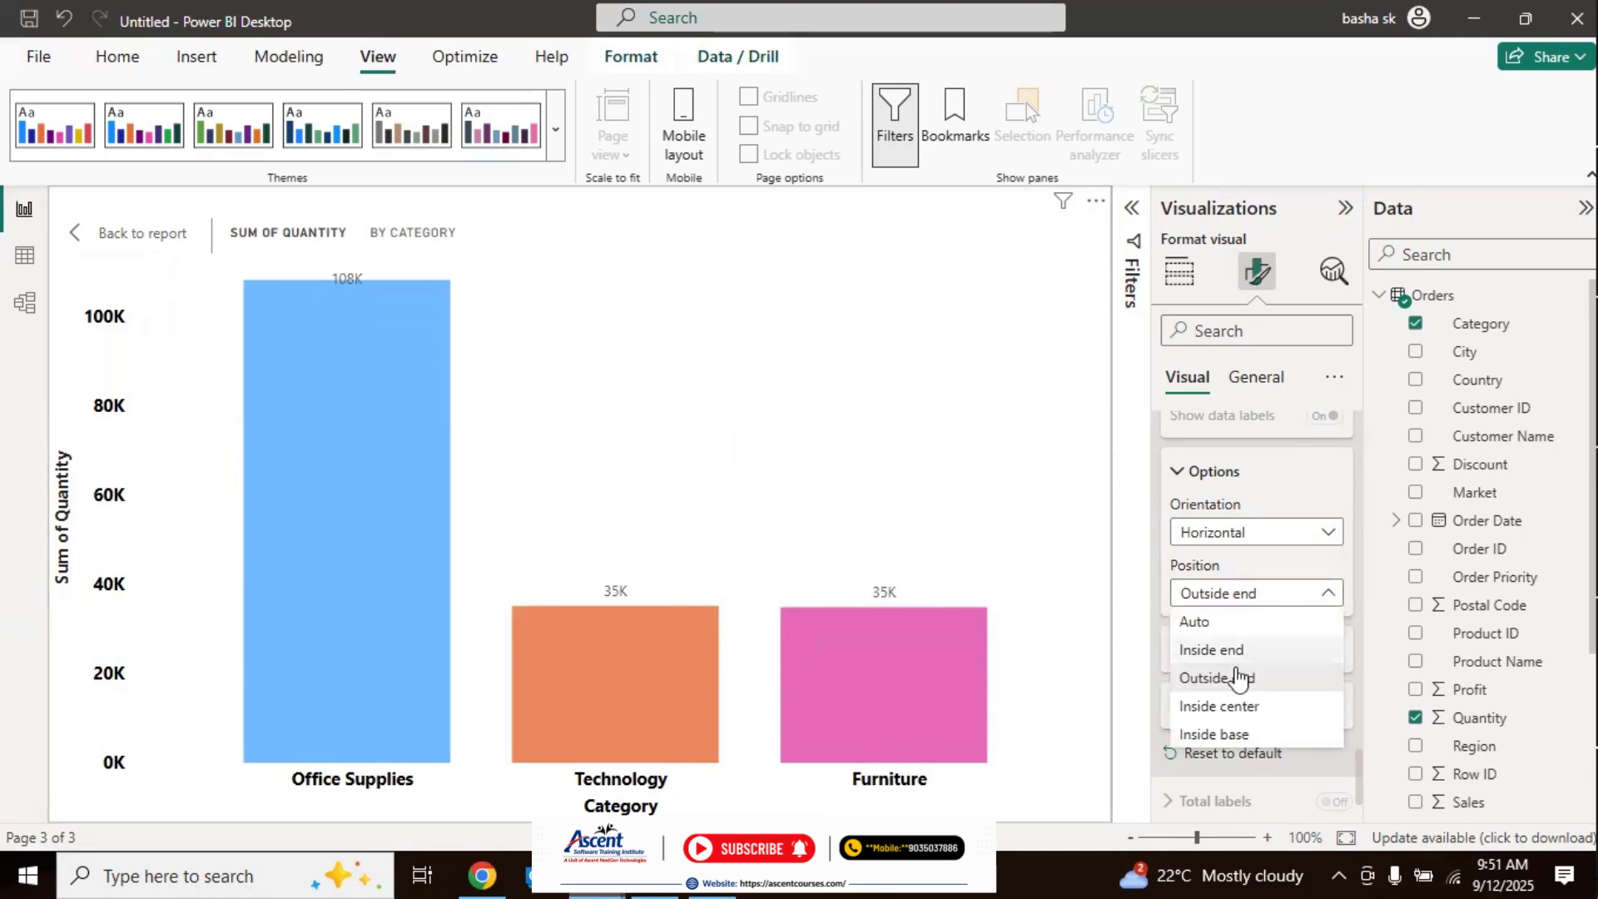
left_click(1208, 708)
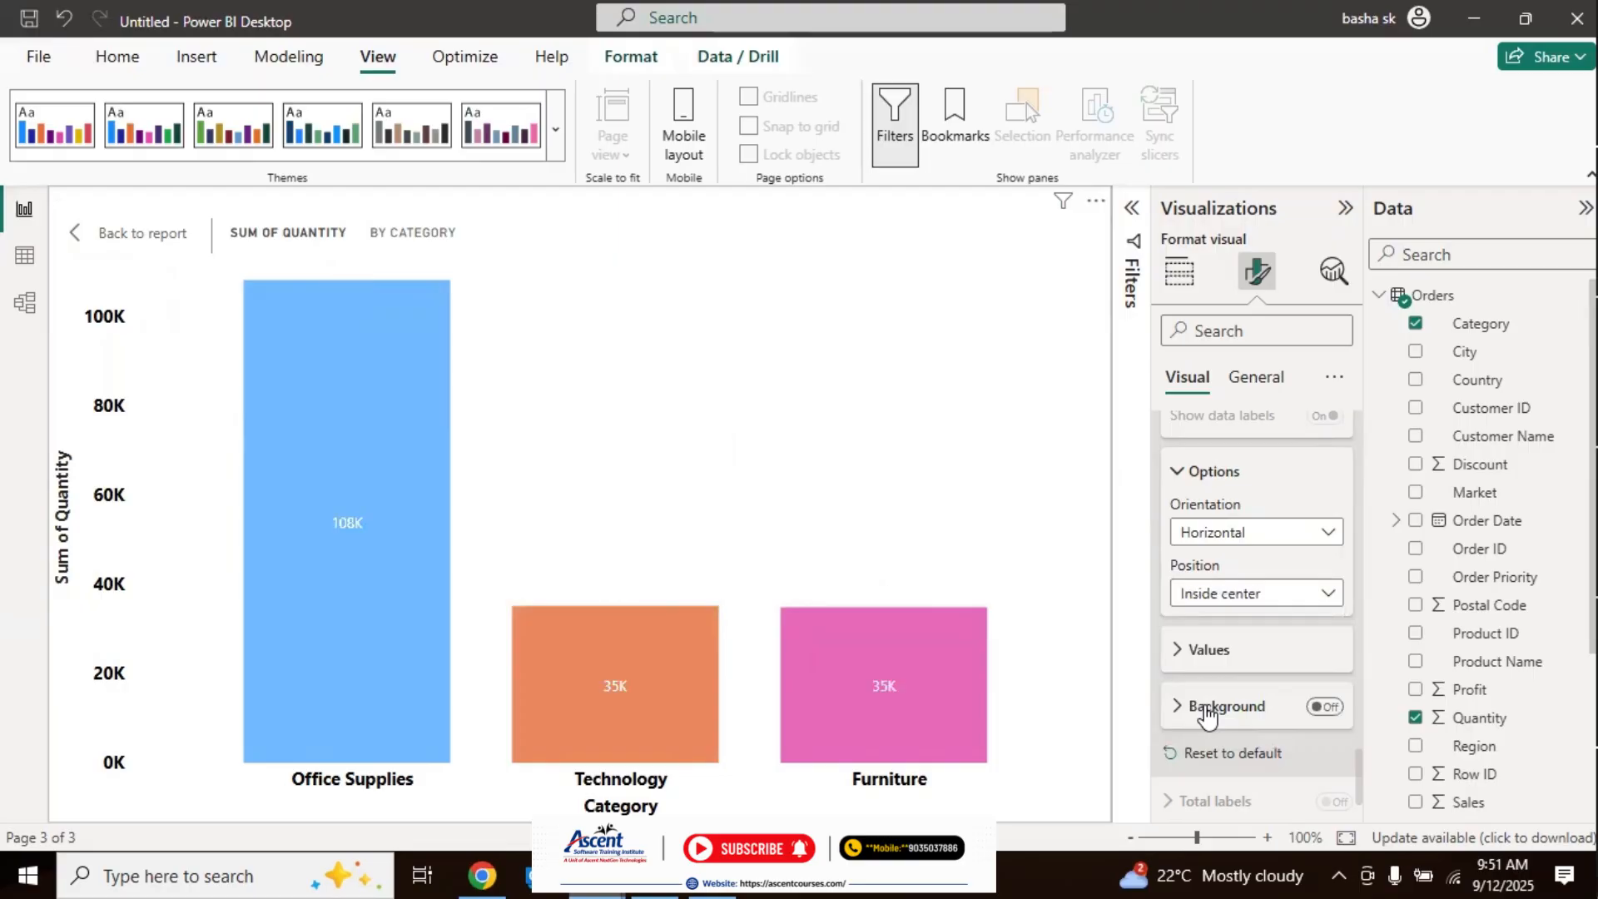
left_click(1267, 595)
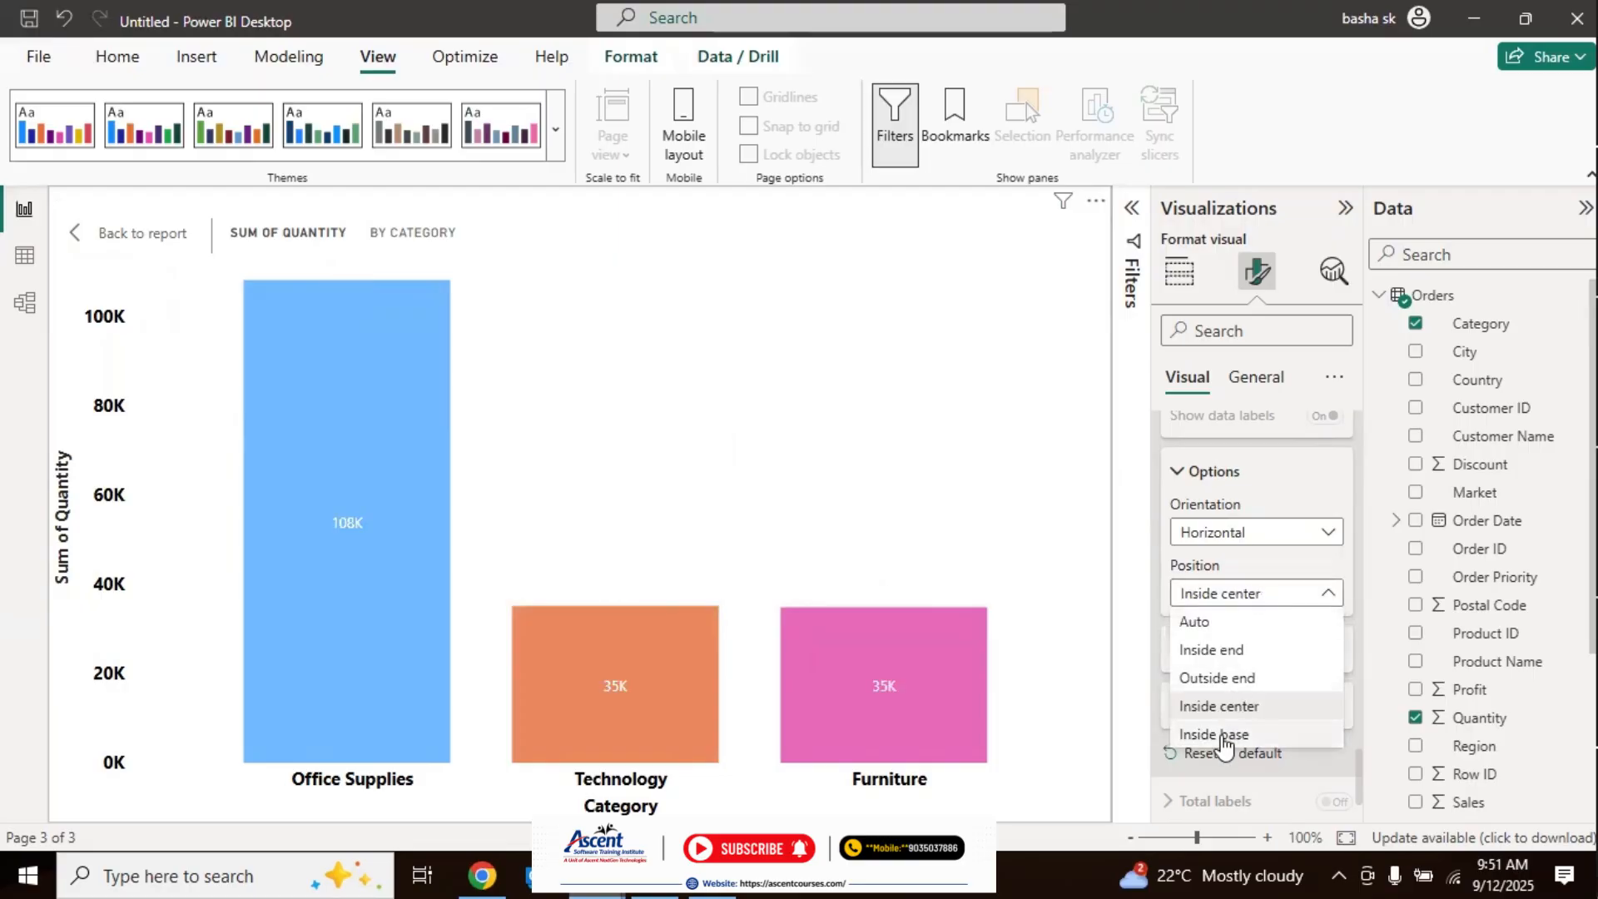
left_click(1221, 735)
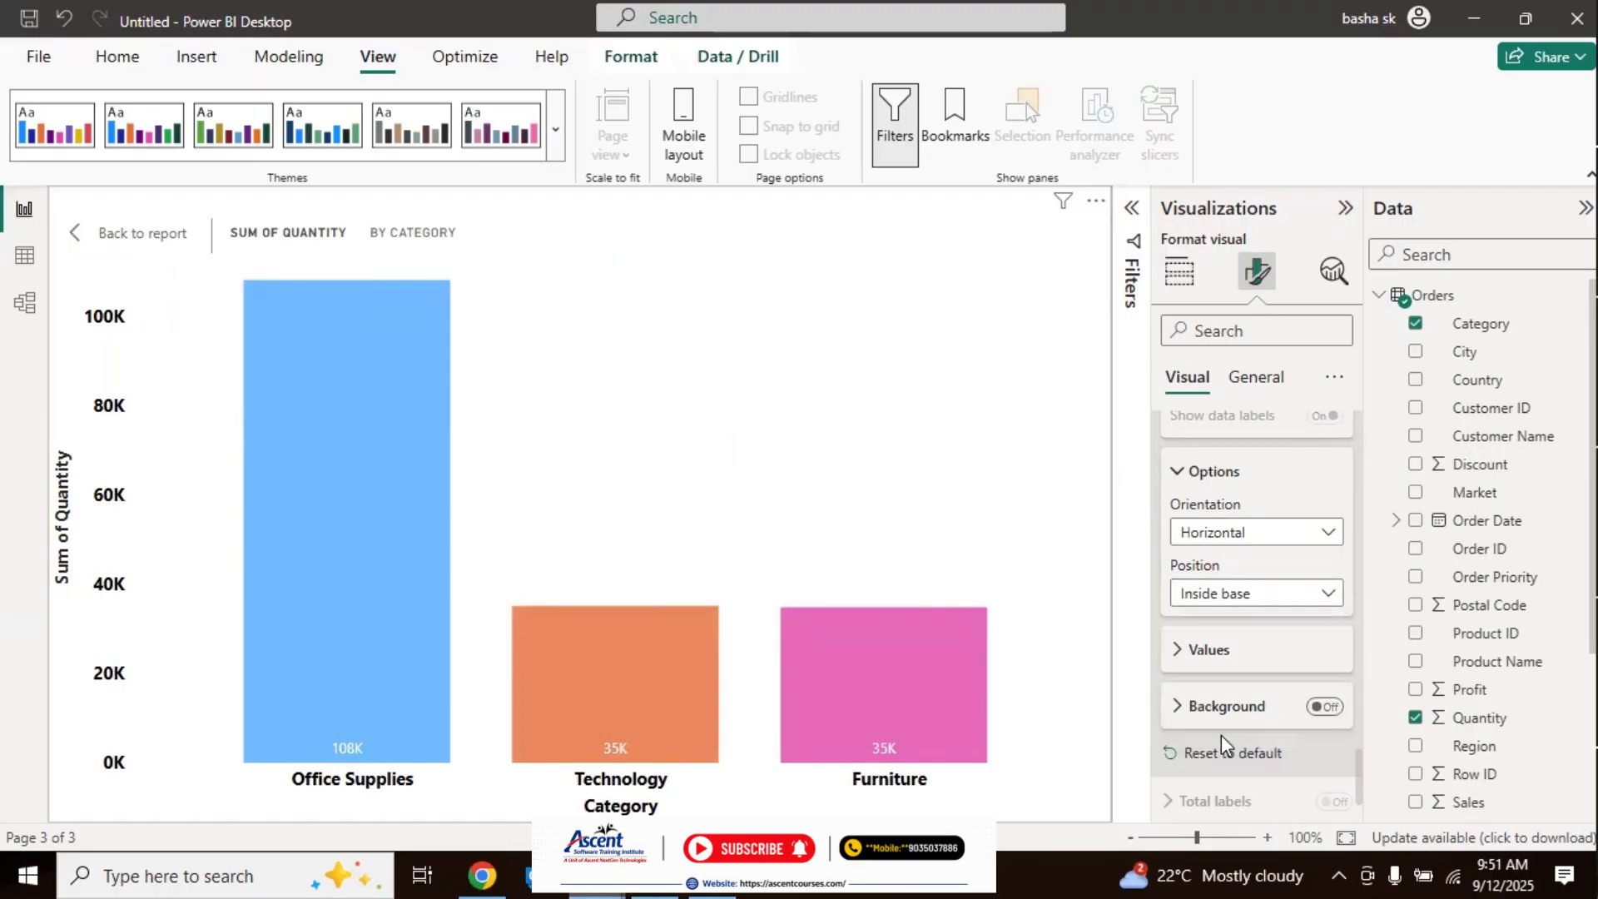
left_click(1272, 596)
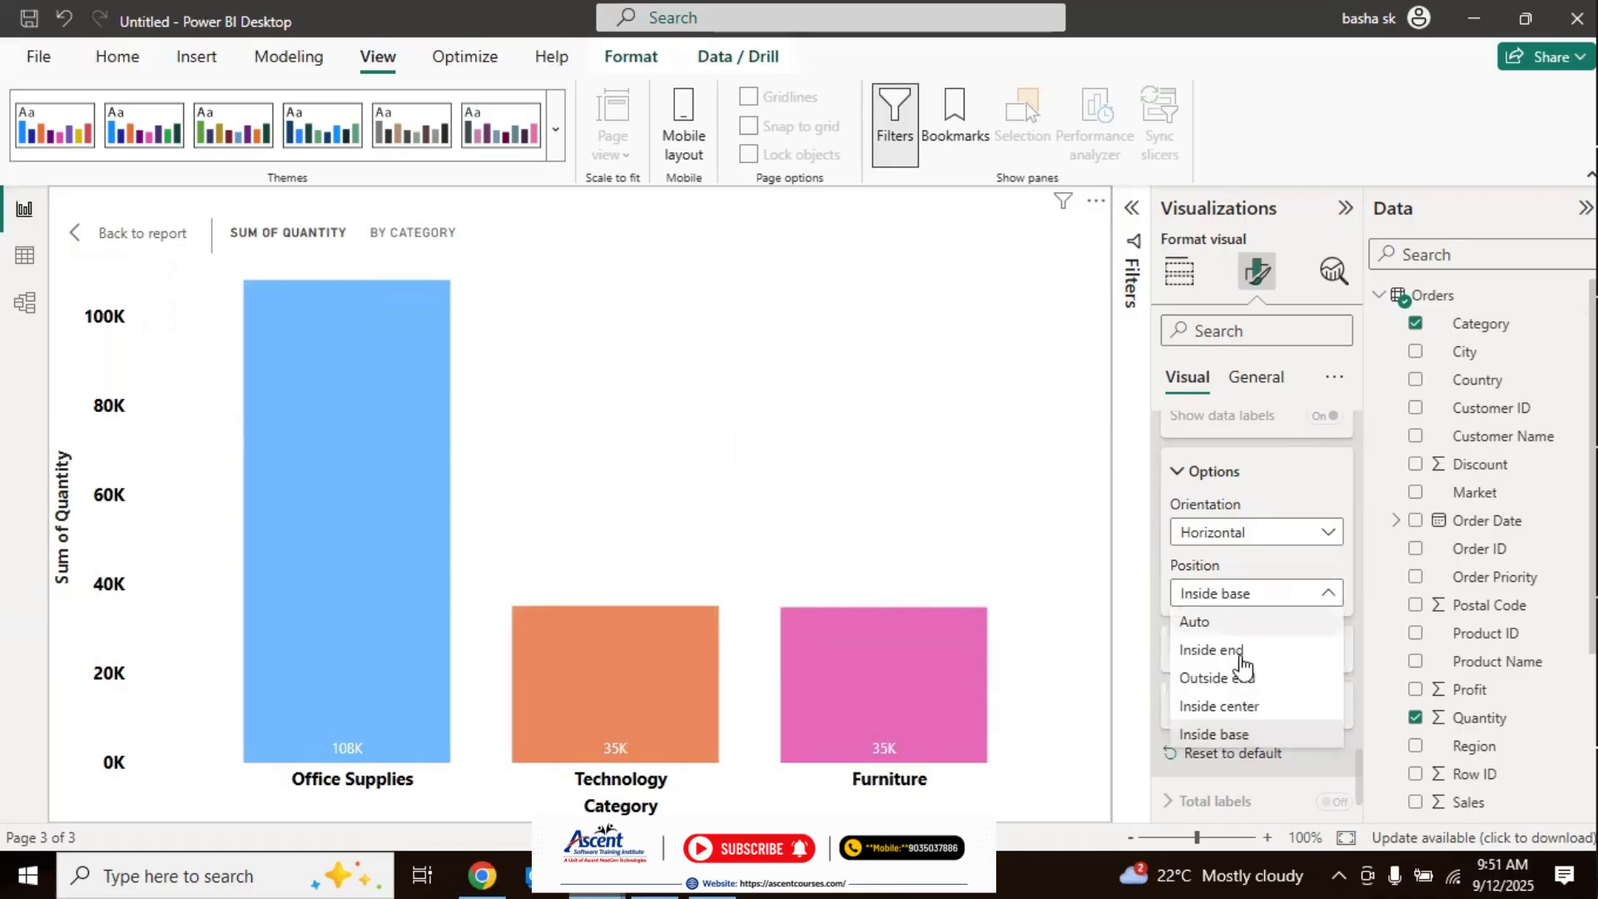
left_click(1228, 708)
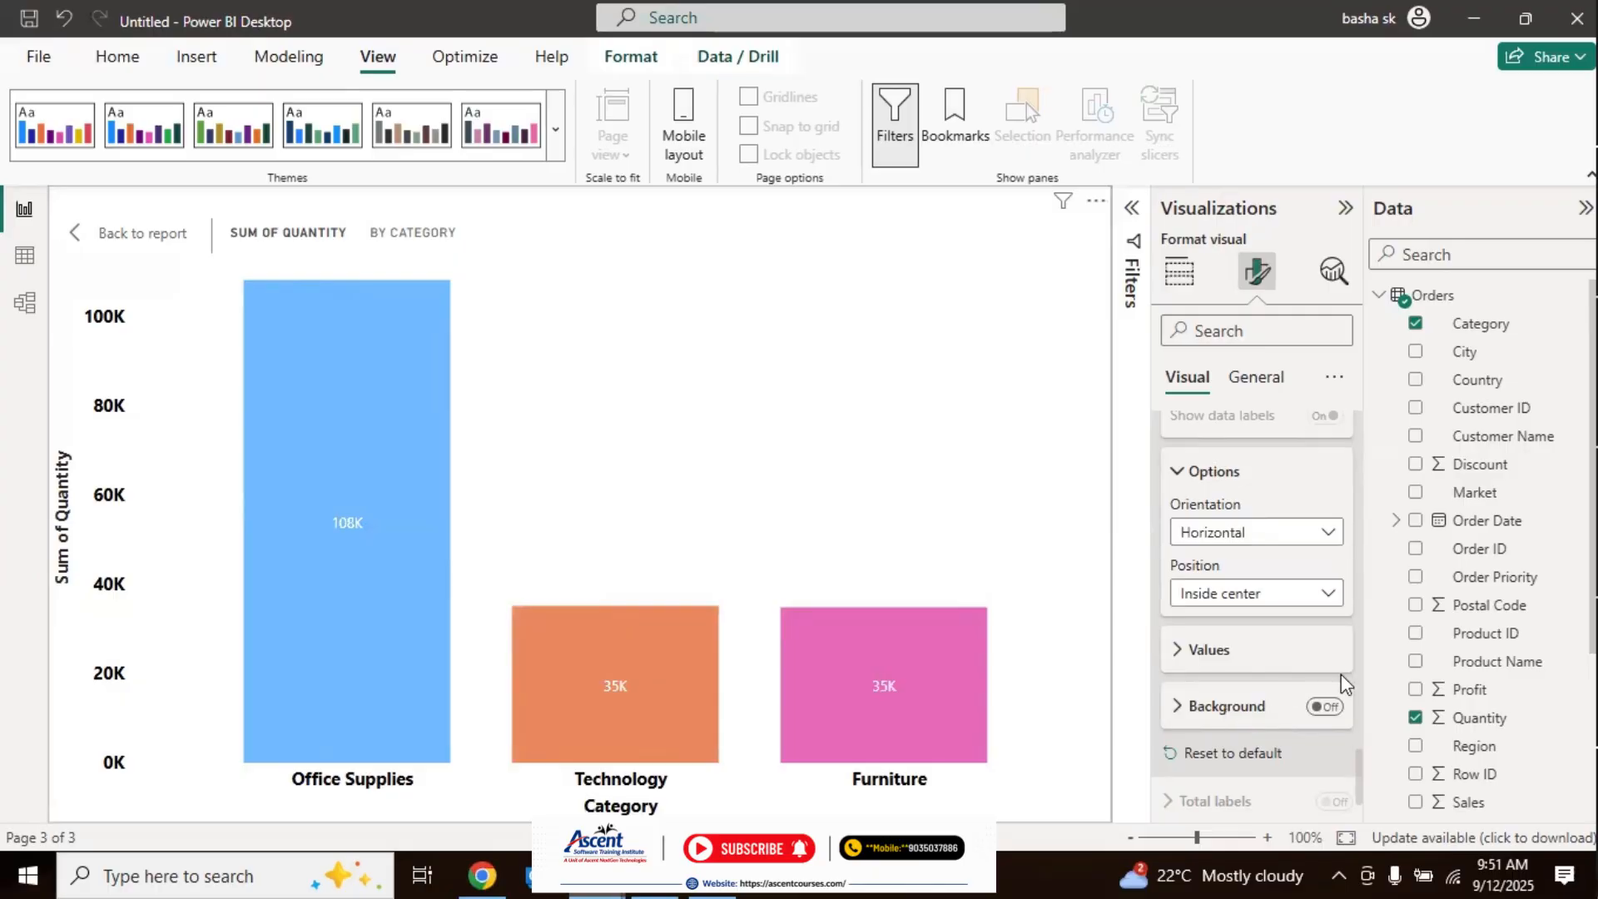
Step: Format the data label values in bold at font size 11 with a black color
left_click(1178, 652)
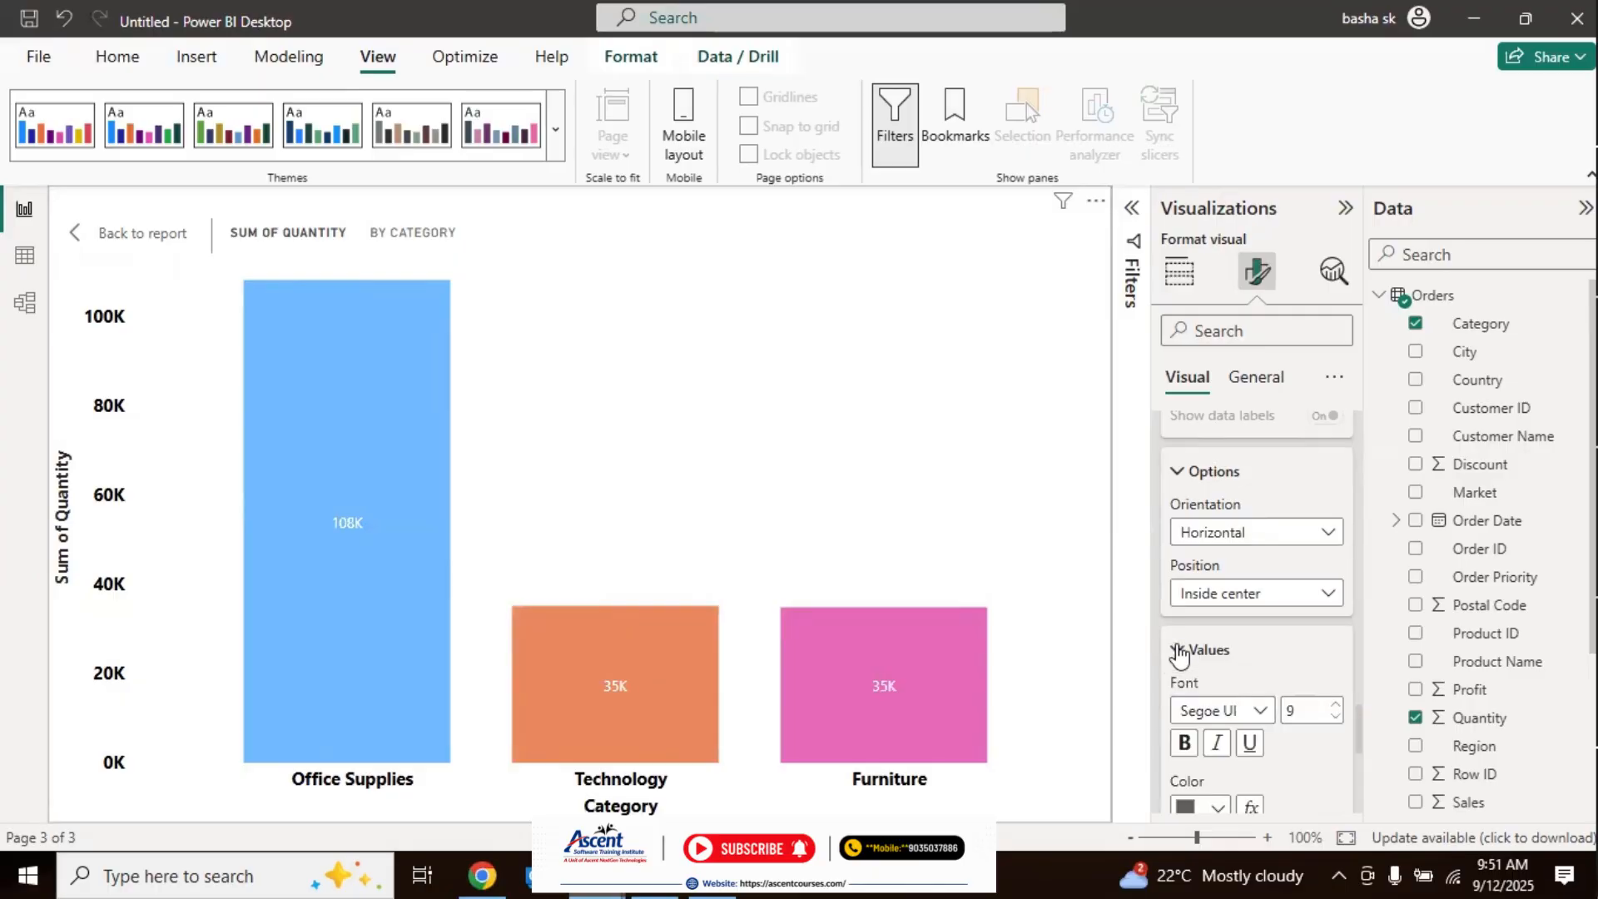
scroll(1362, 737, "down", 3)
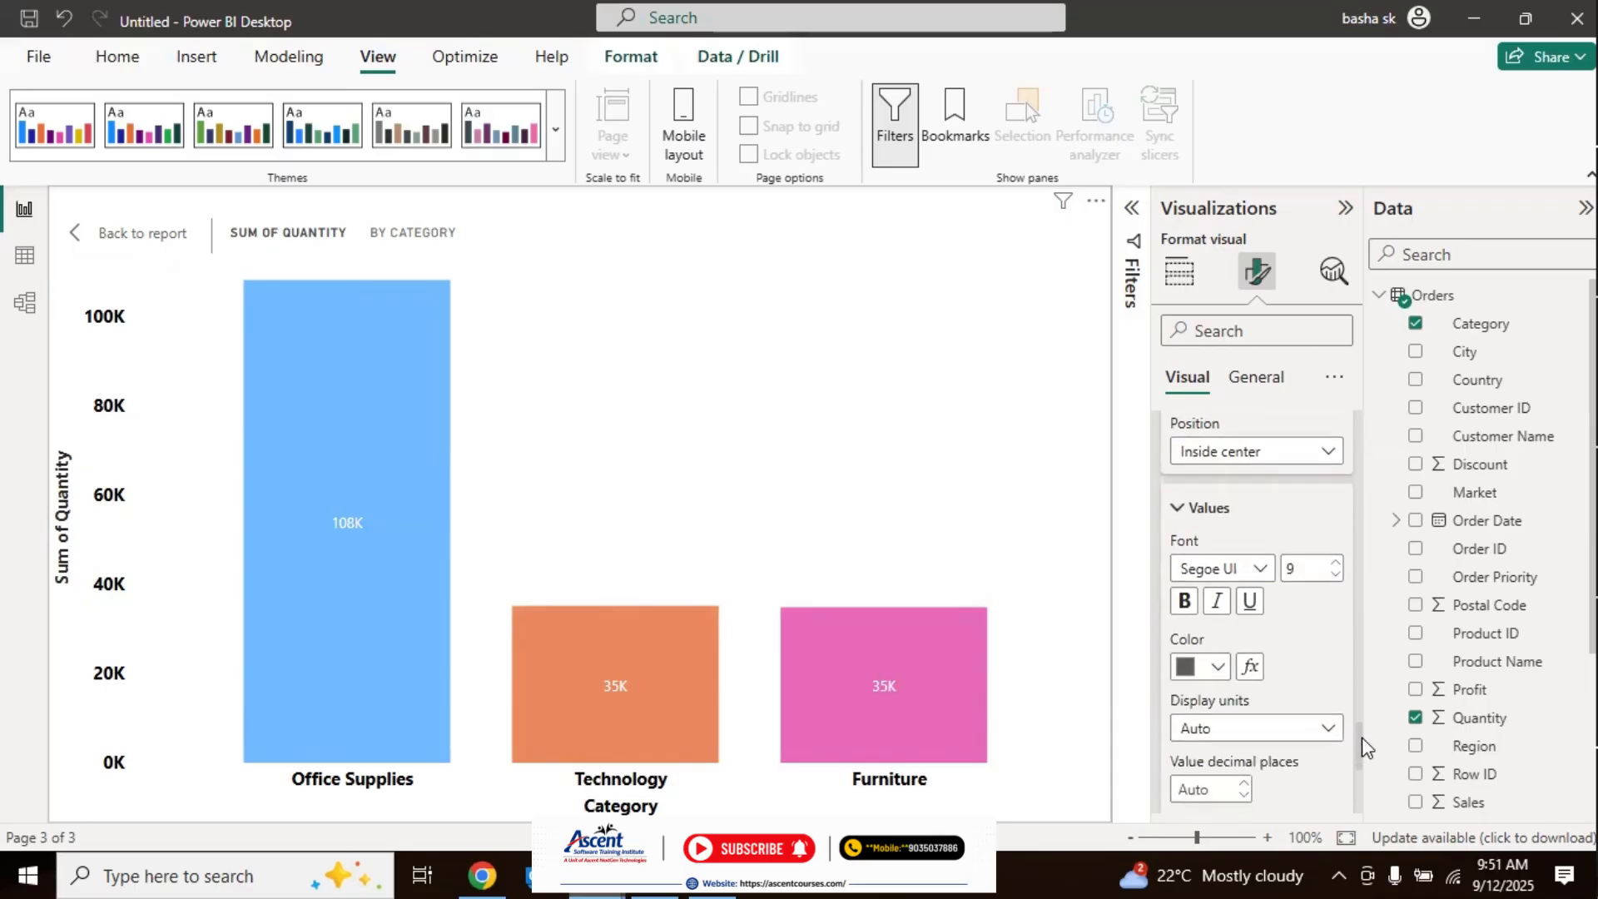
left_click(1336, 562)
left_click(1336, 562)
left_click(1185, 610)
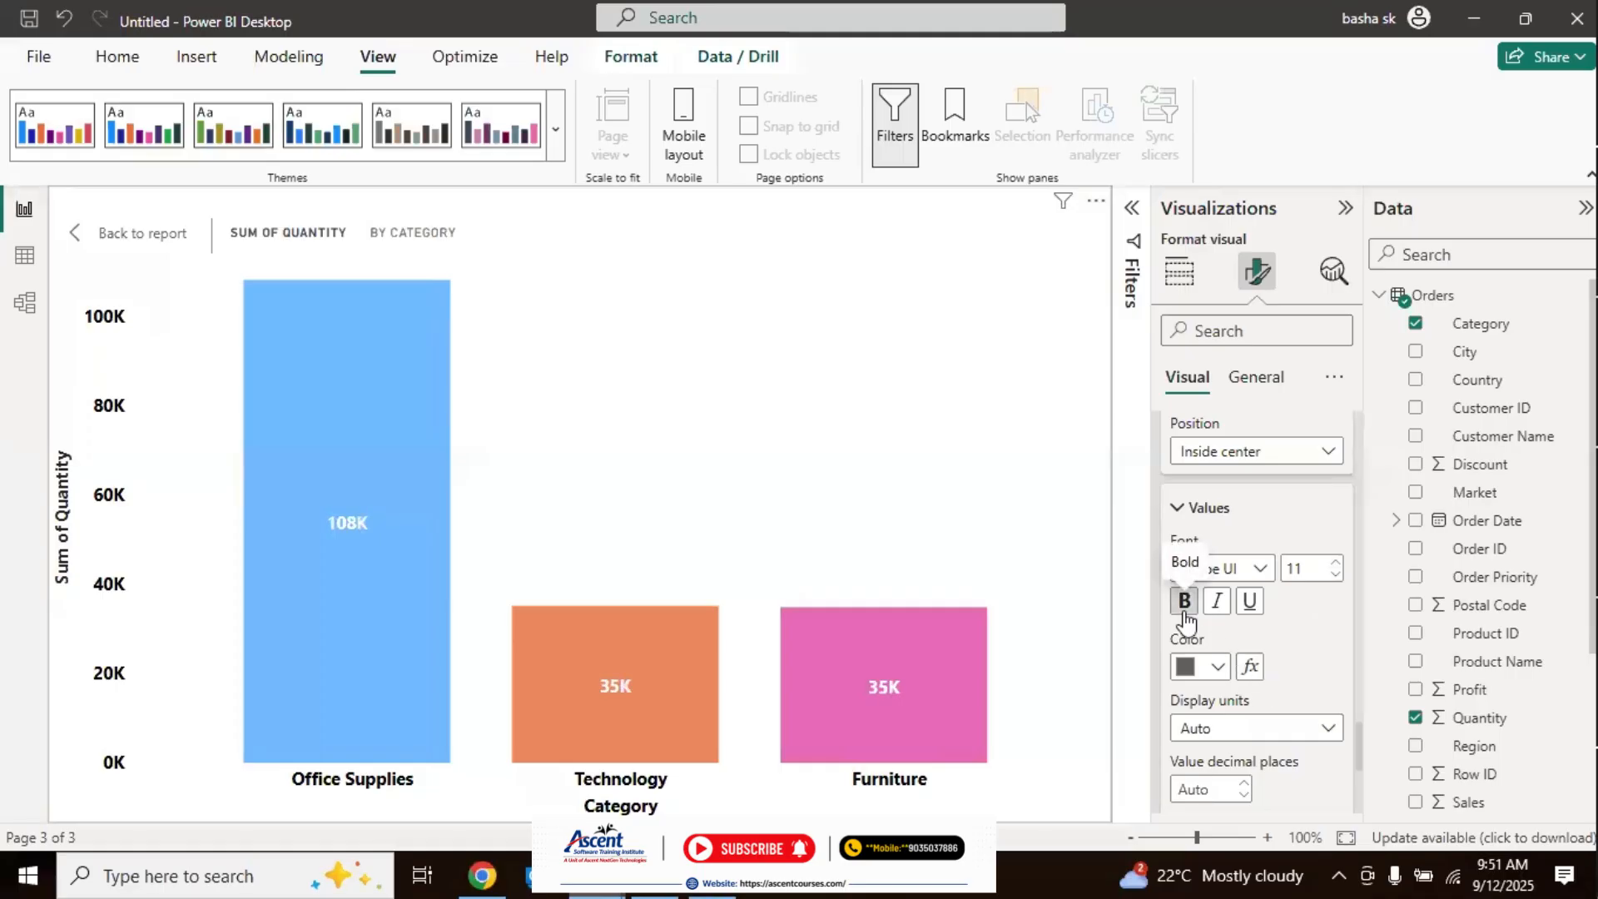
left_click(1218, 666)
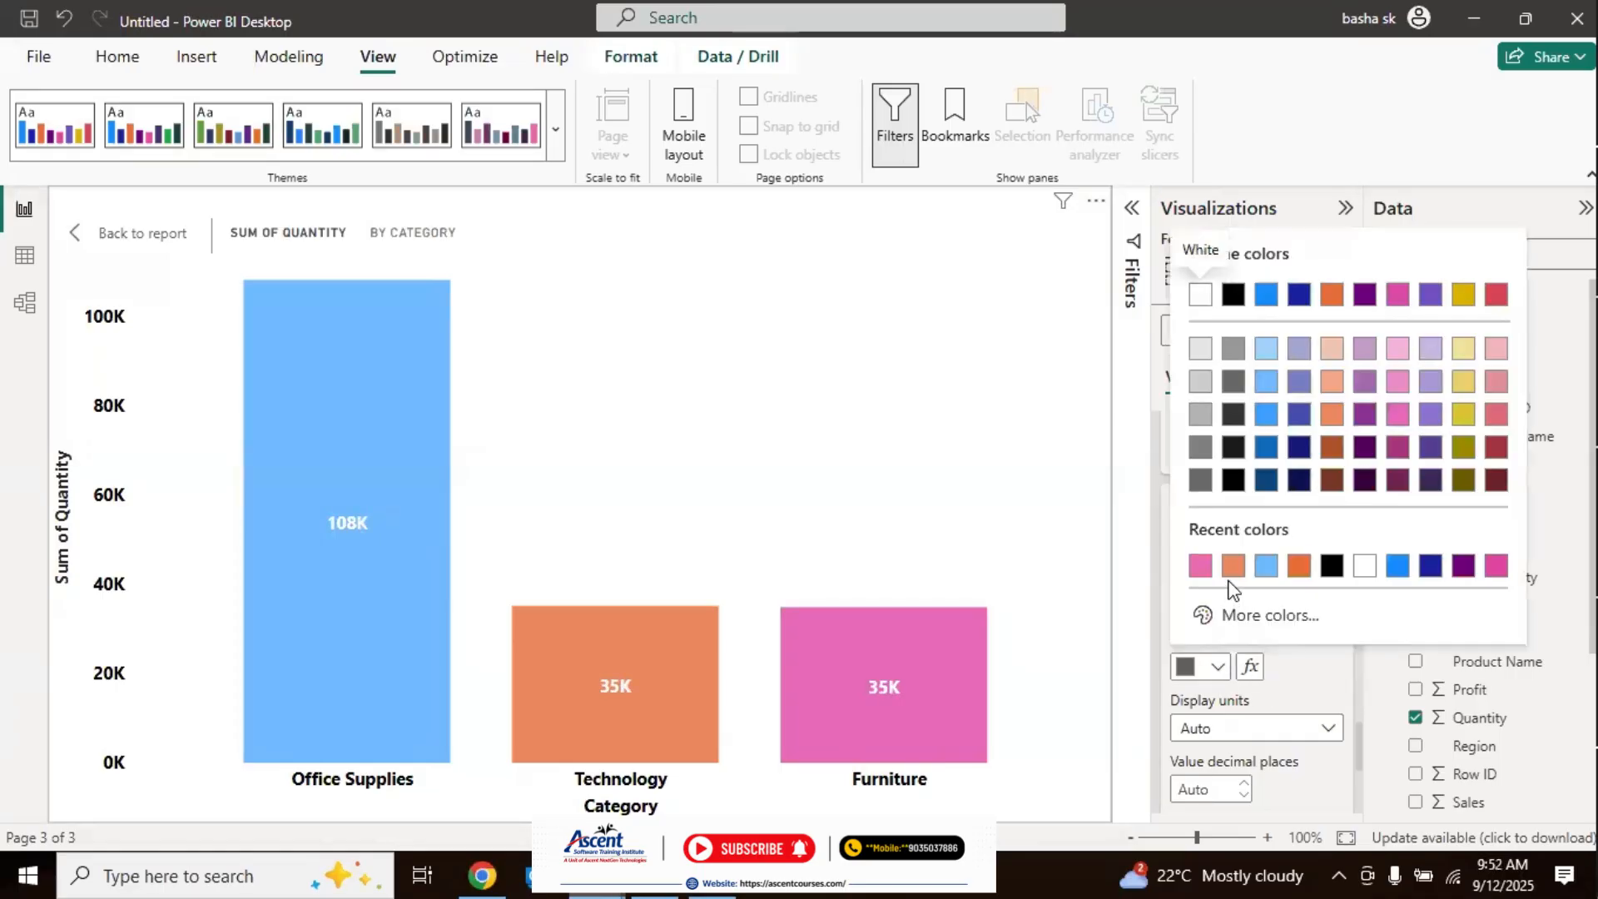
left_click(1233, 479)
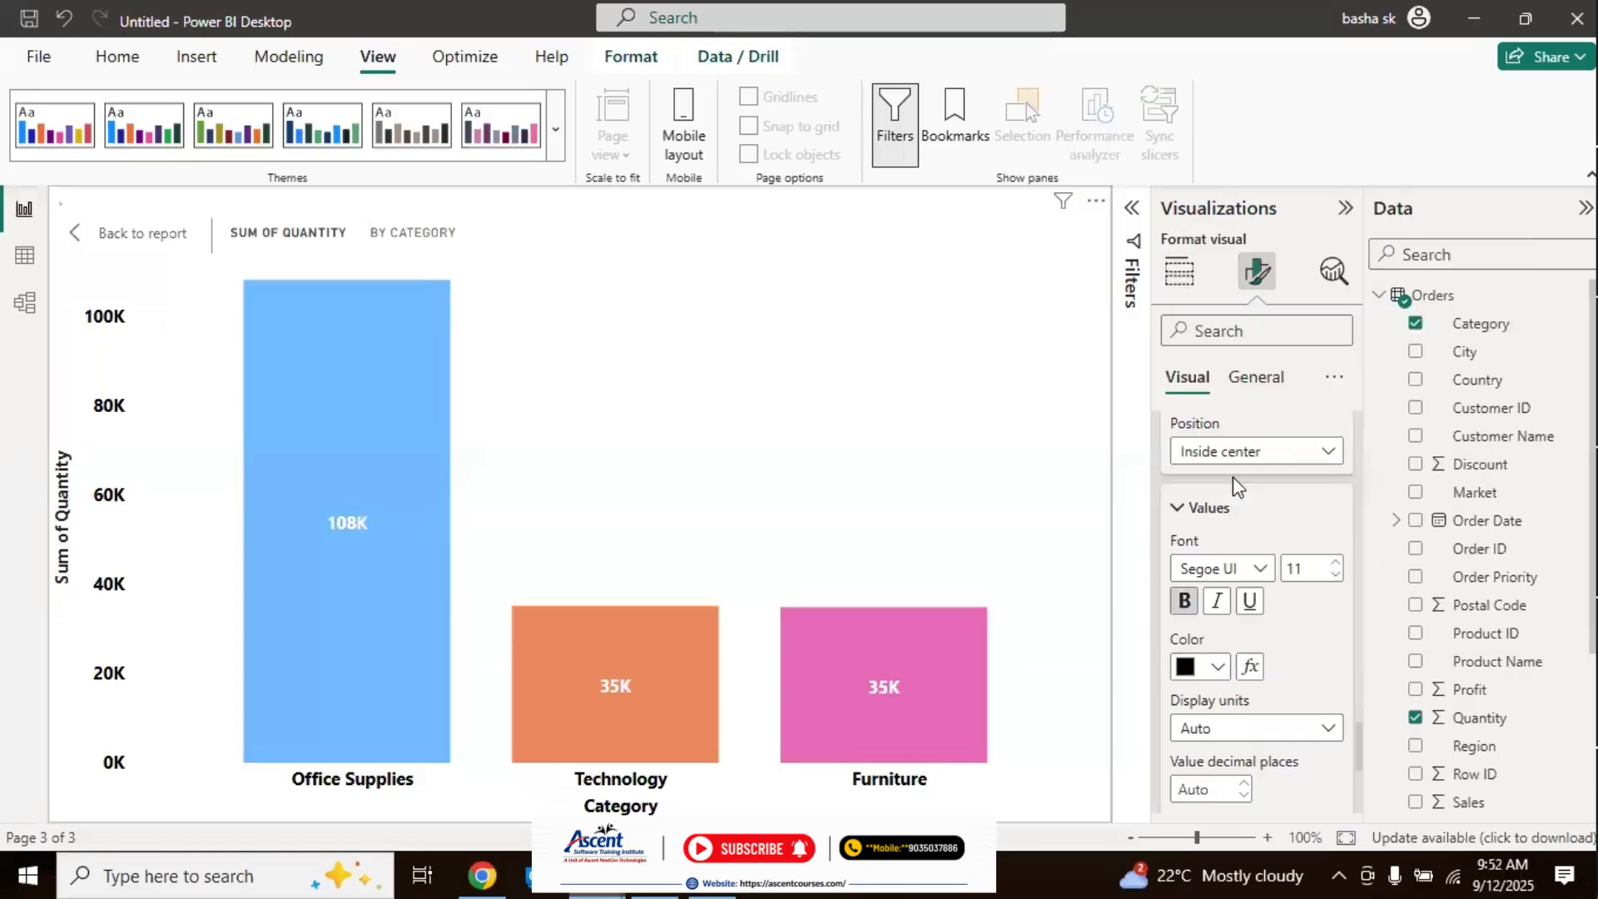
left_click(1219, 669)
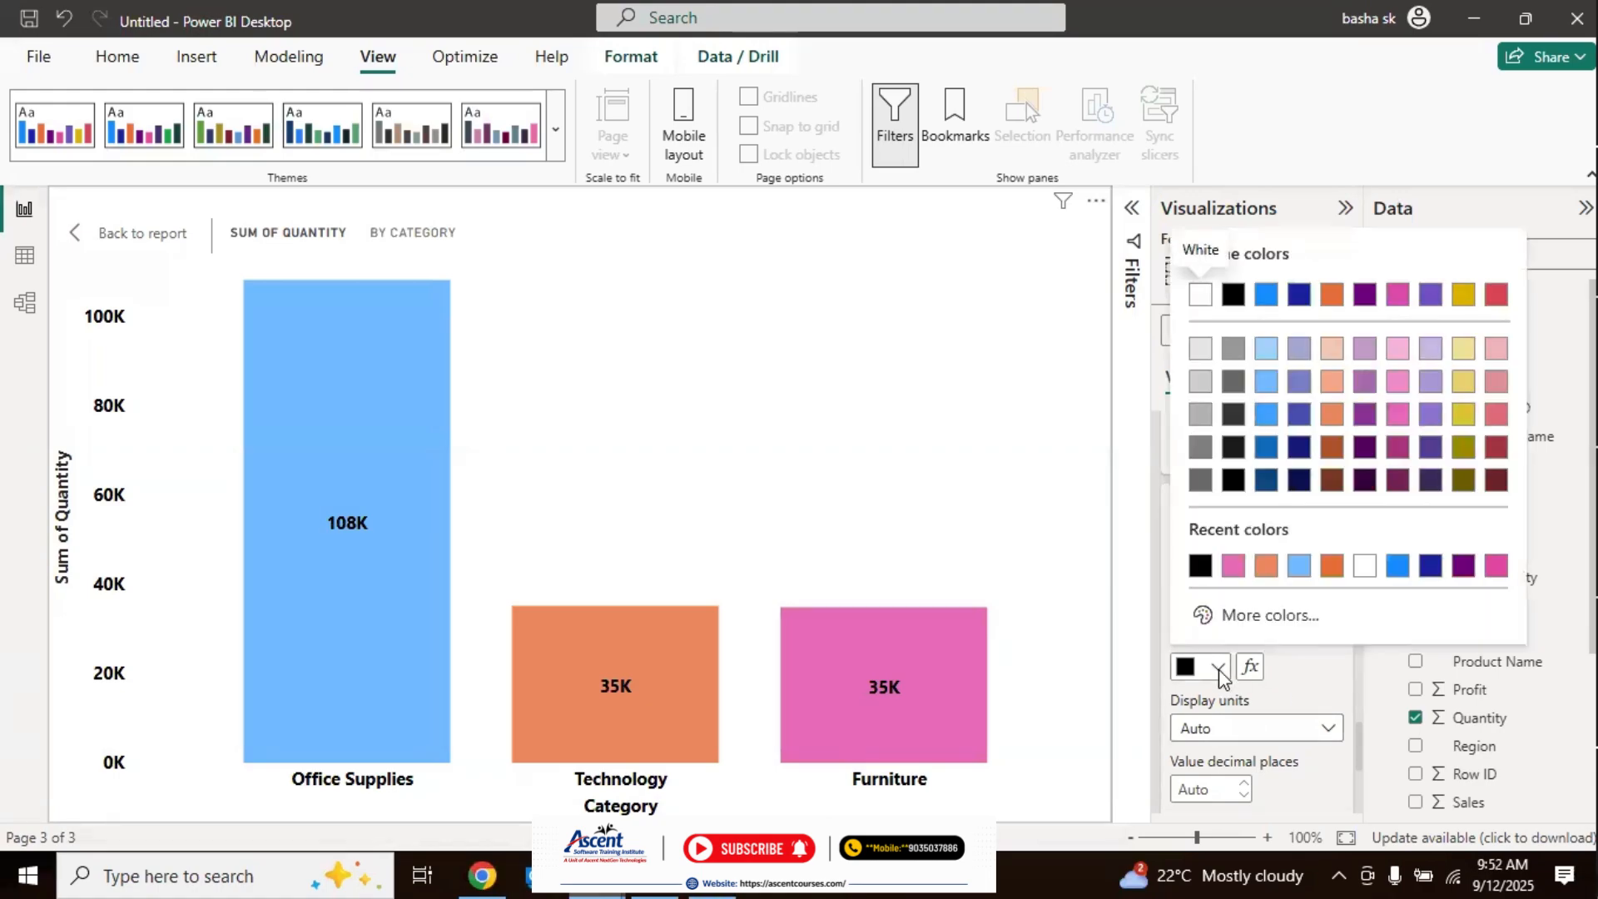
left_click(1310, 654)
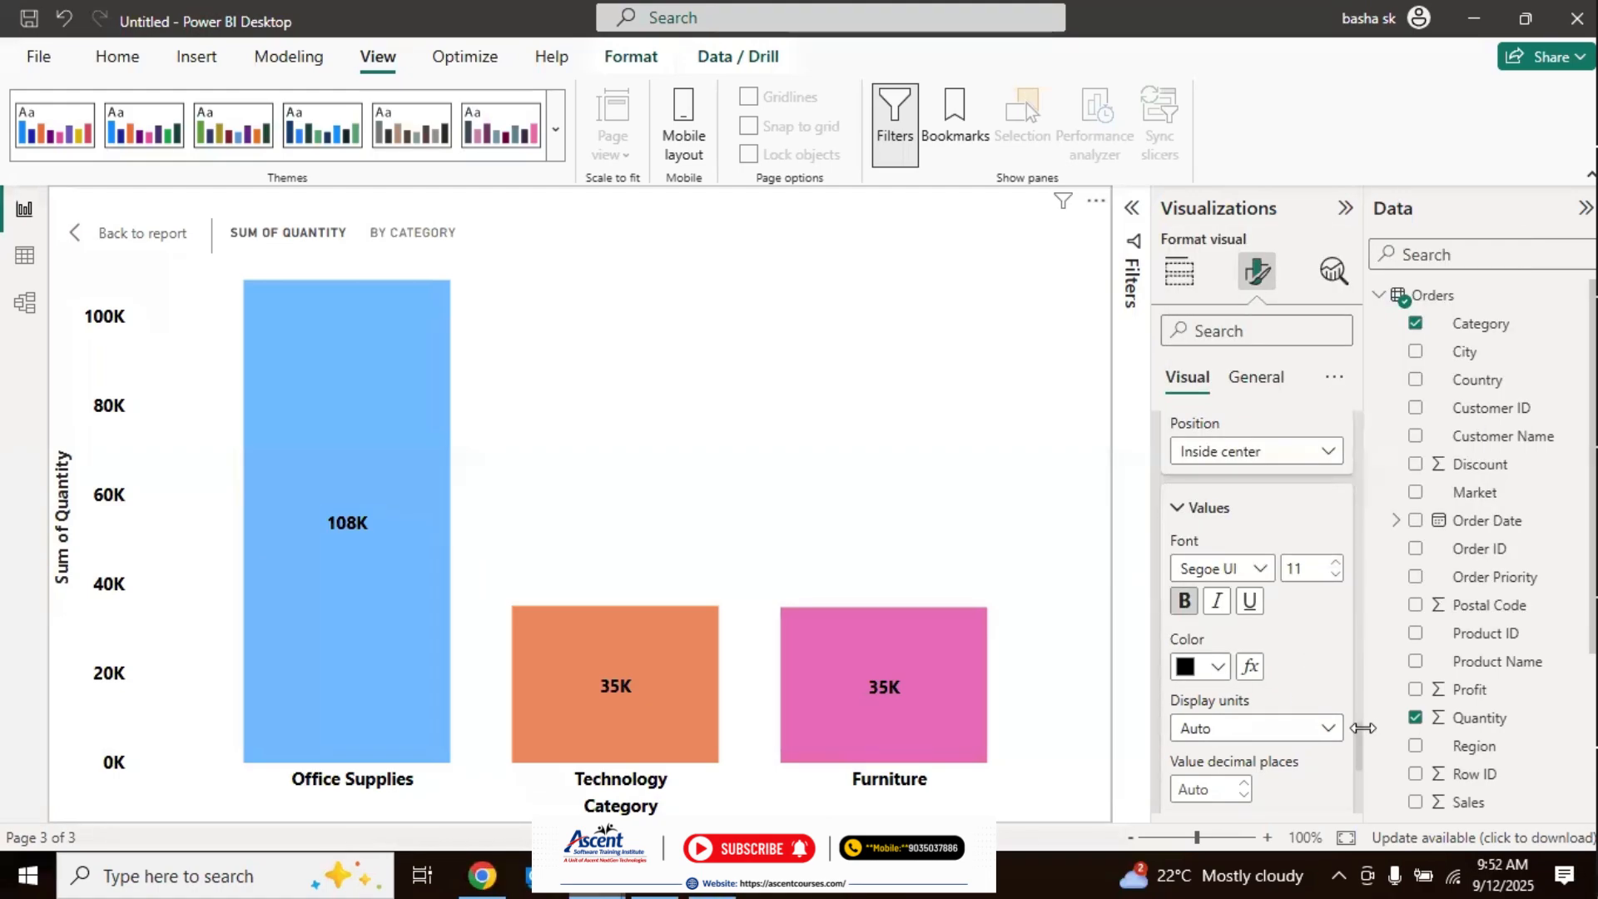
Step: Set the display units of the data label values to None
scroll(1361, 753, "down", 2)
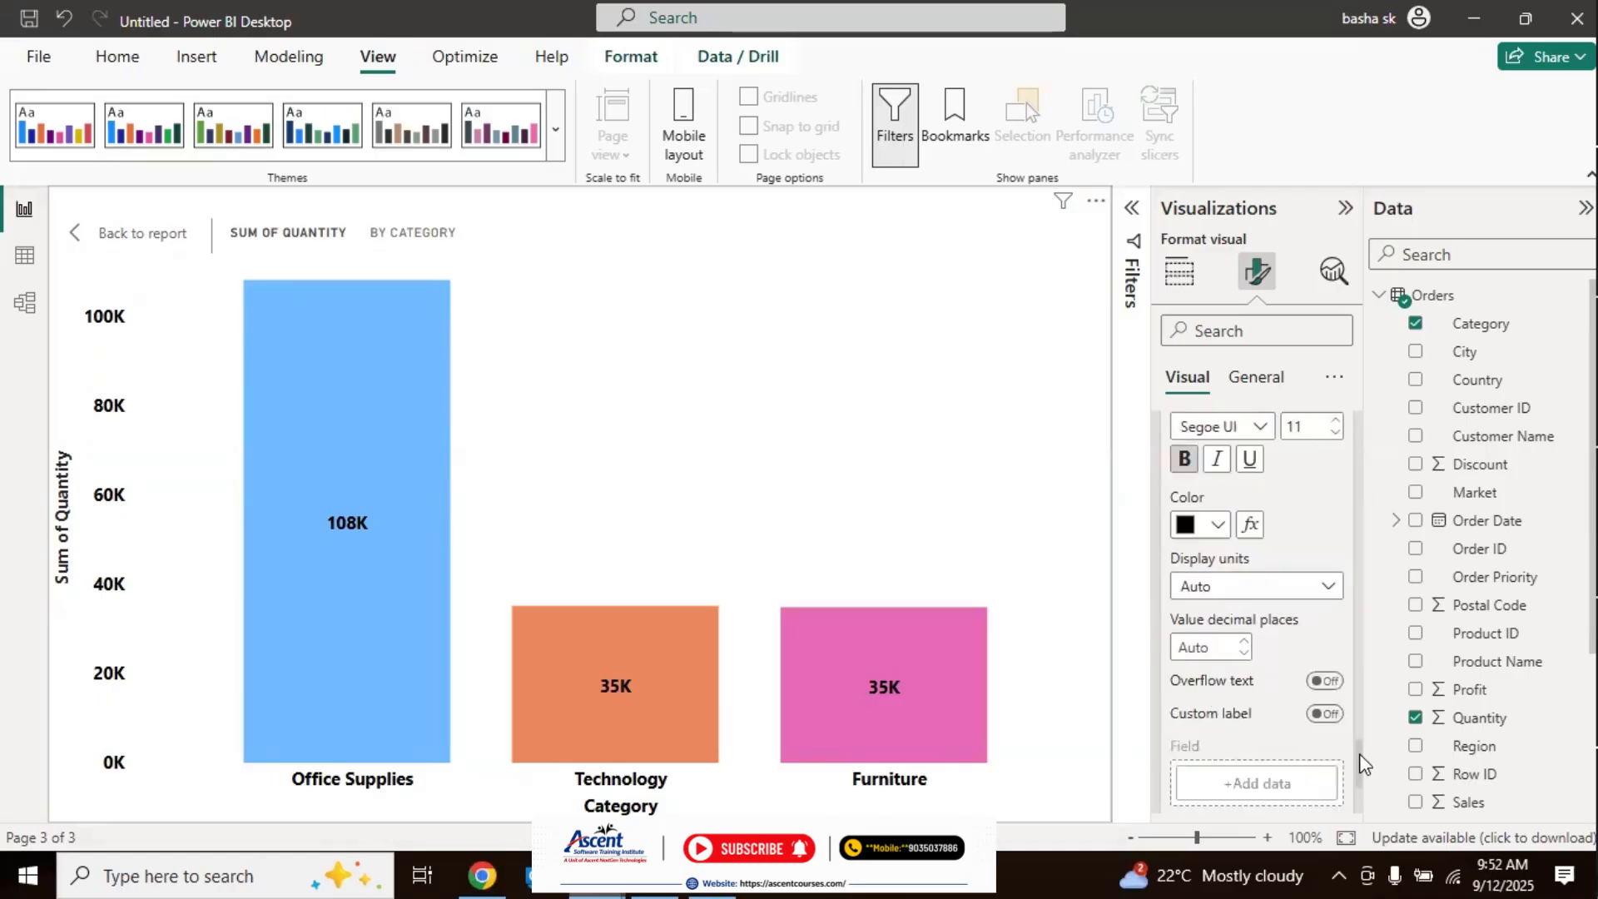
left_click(1327, 570)
left_click(1223, 628)
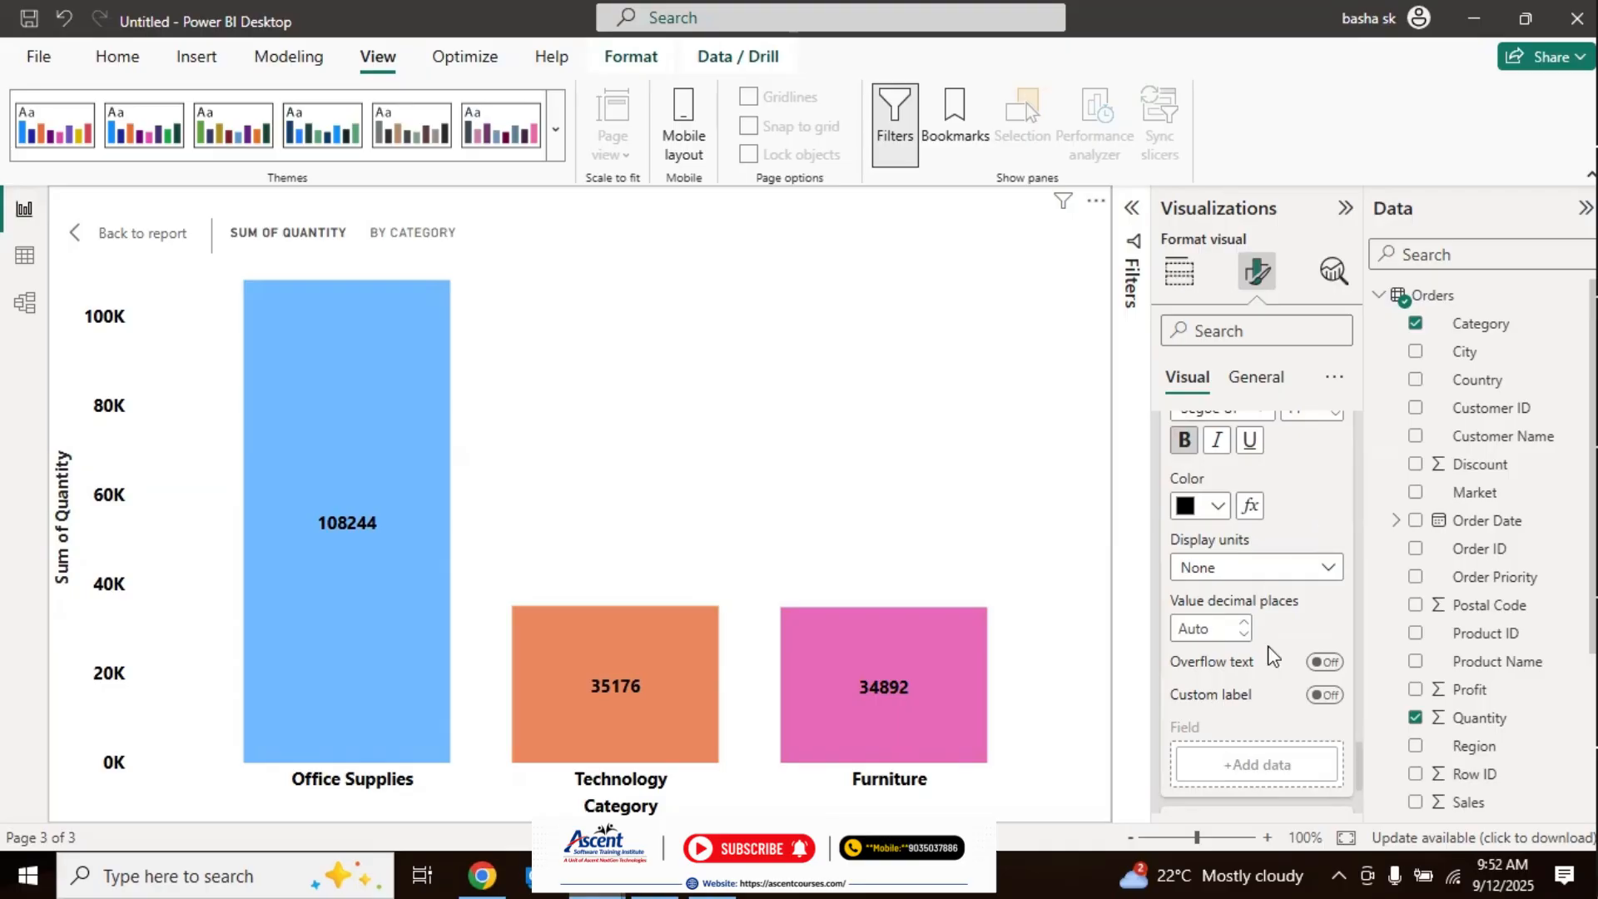
Step: Turn on the data label background, and give it a dark yellow color (#A38600) with 24% transparency
scroll(1357, 759, "down", 2)
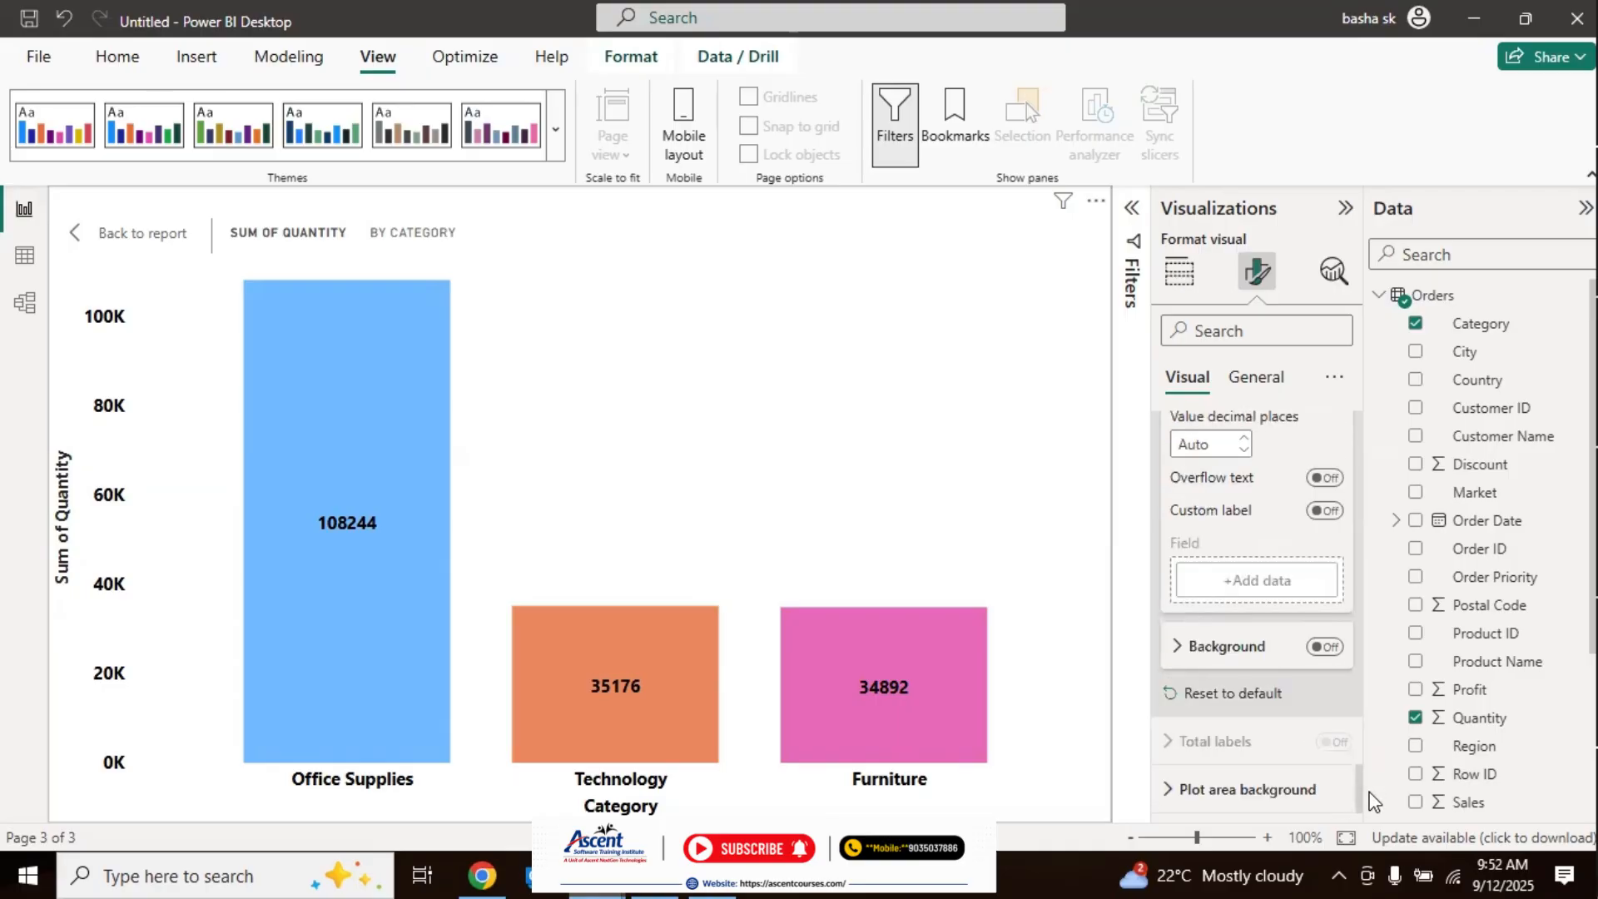
left_click(1329, 653)
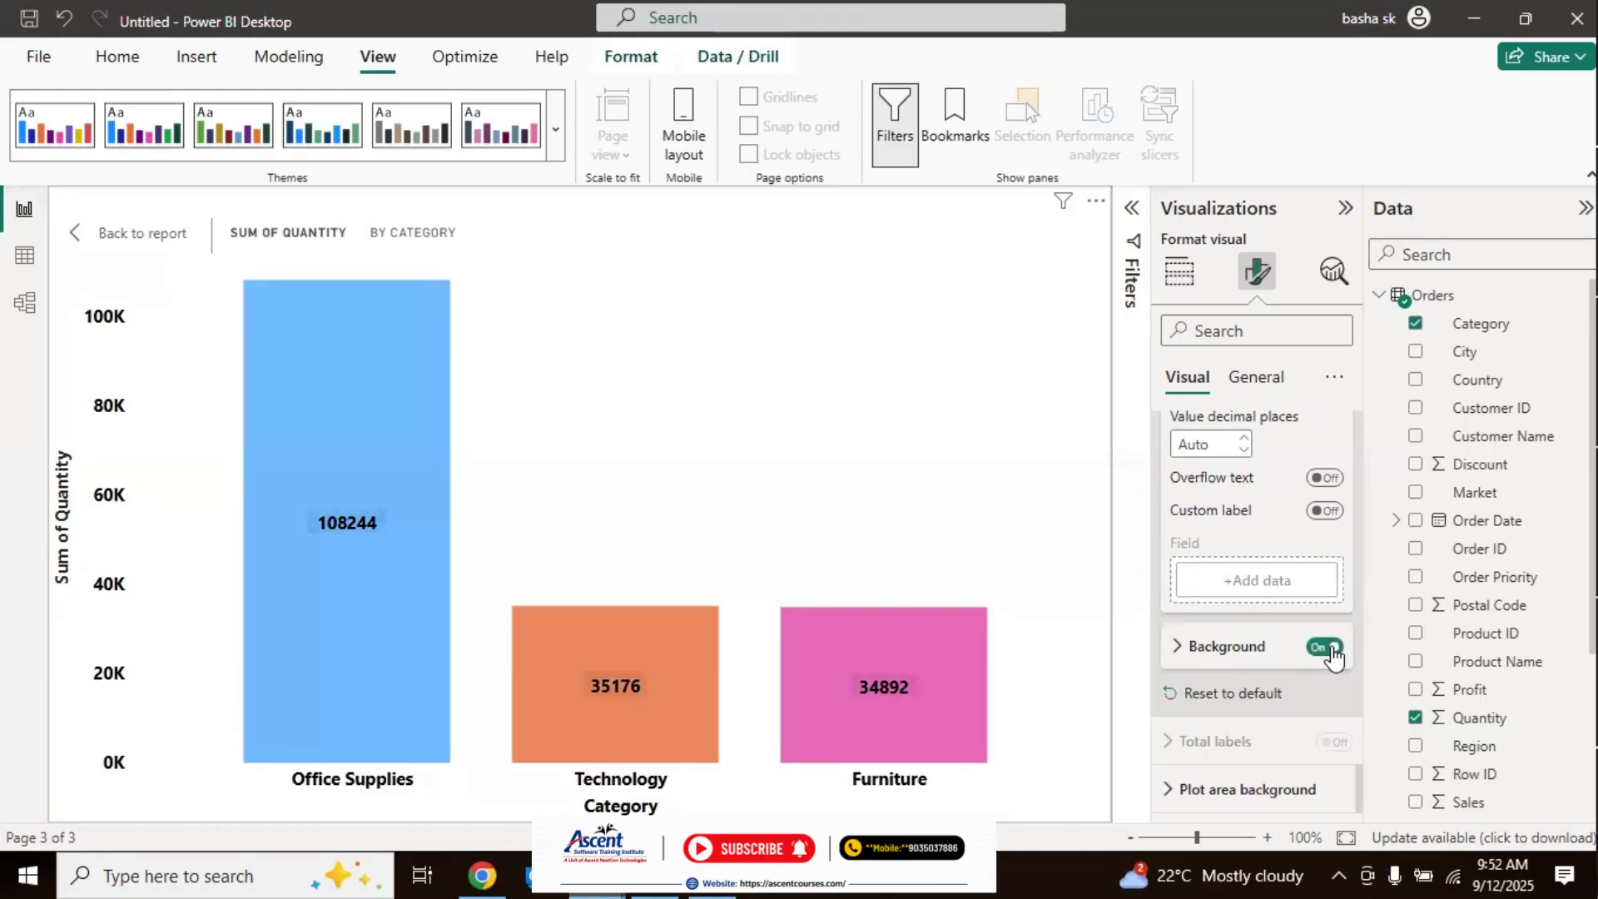
left_click(1178, 647)
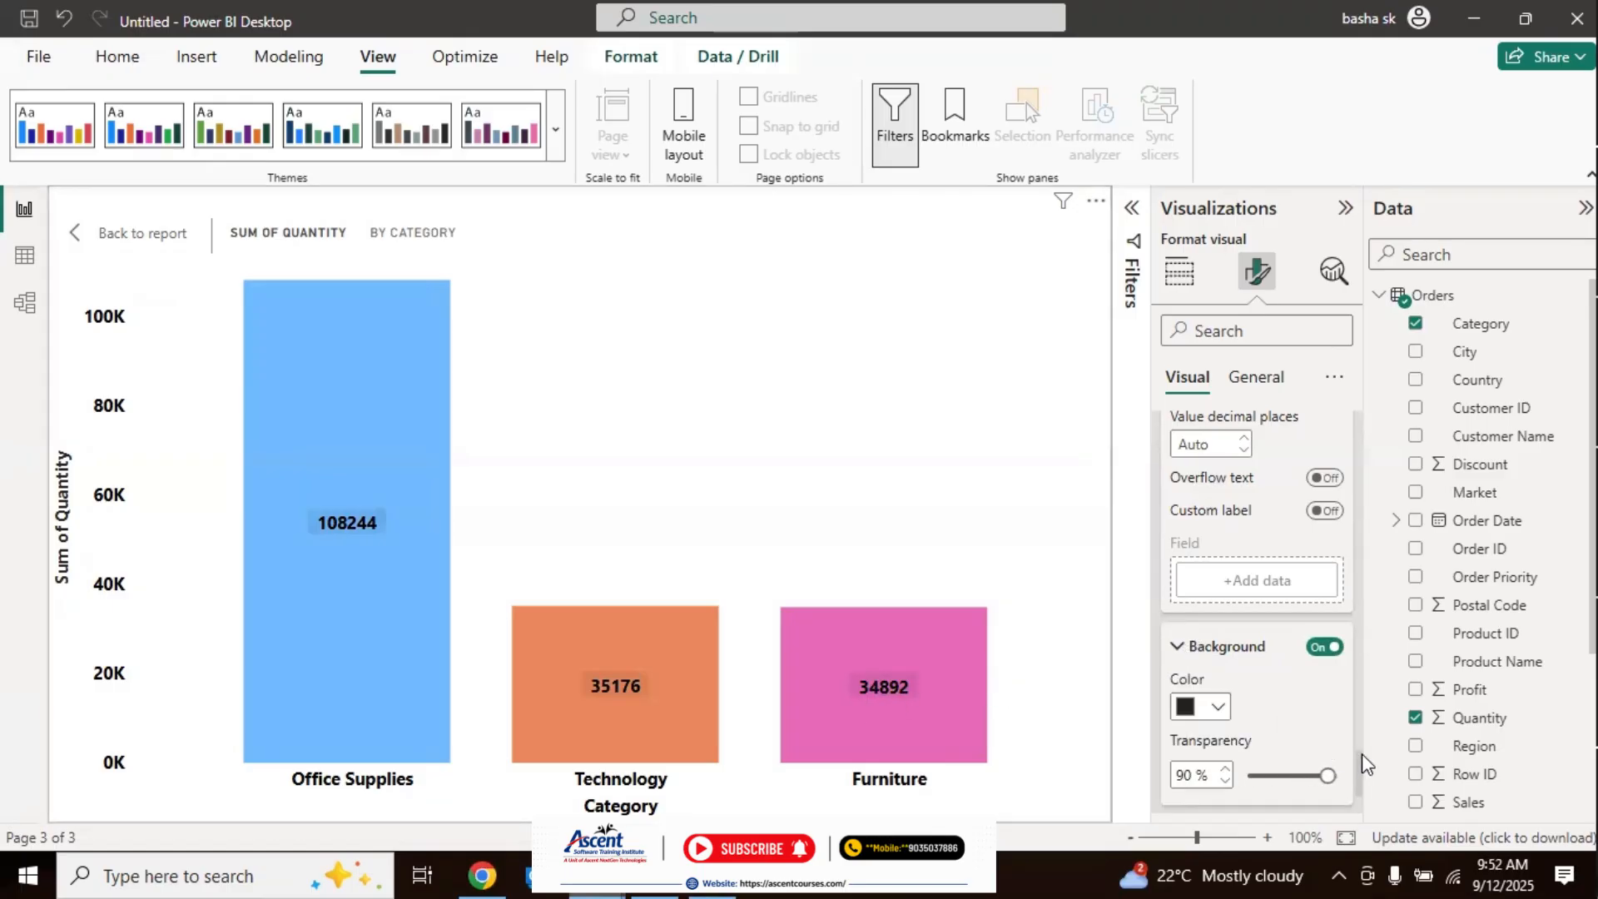
left_click_drag(1362, 753, 1362, 784)
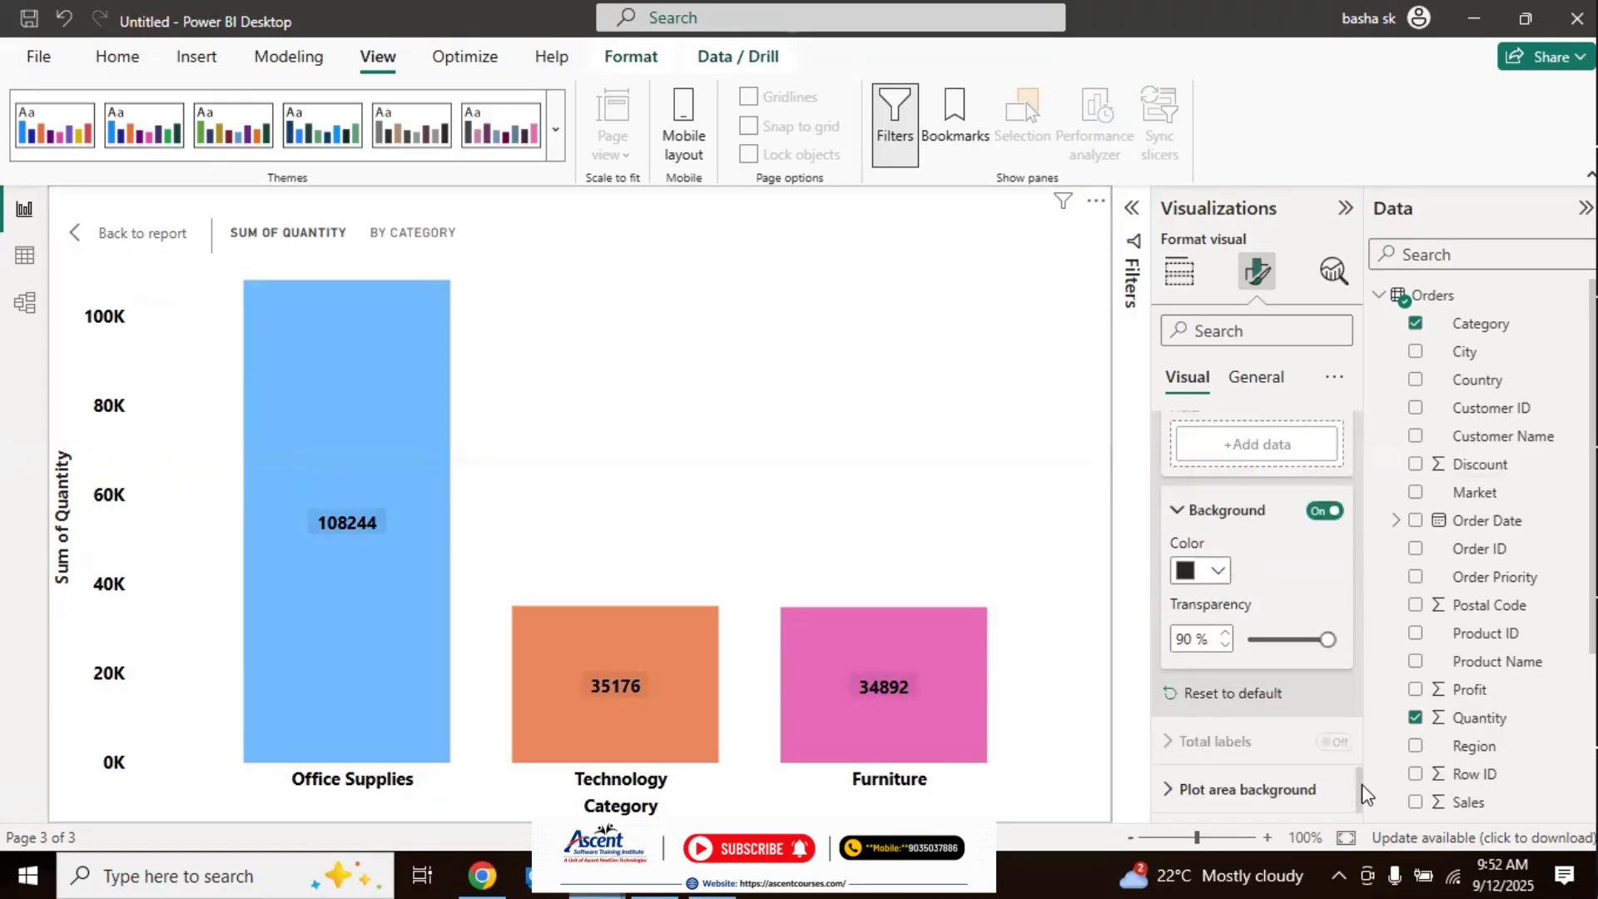
left_click(1218, 573)
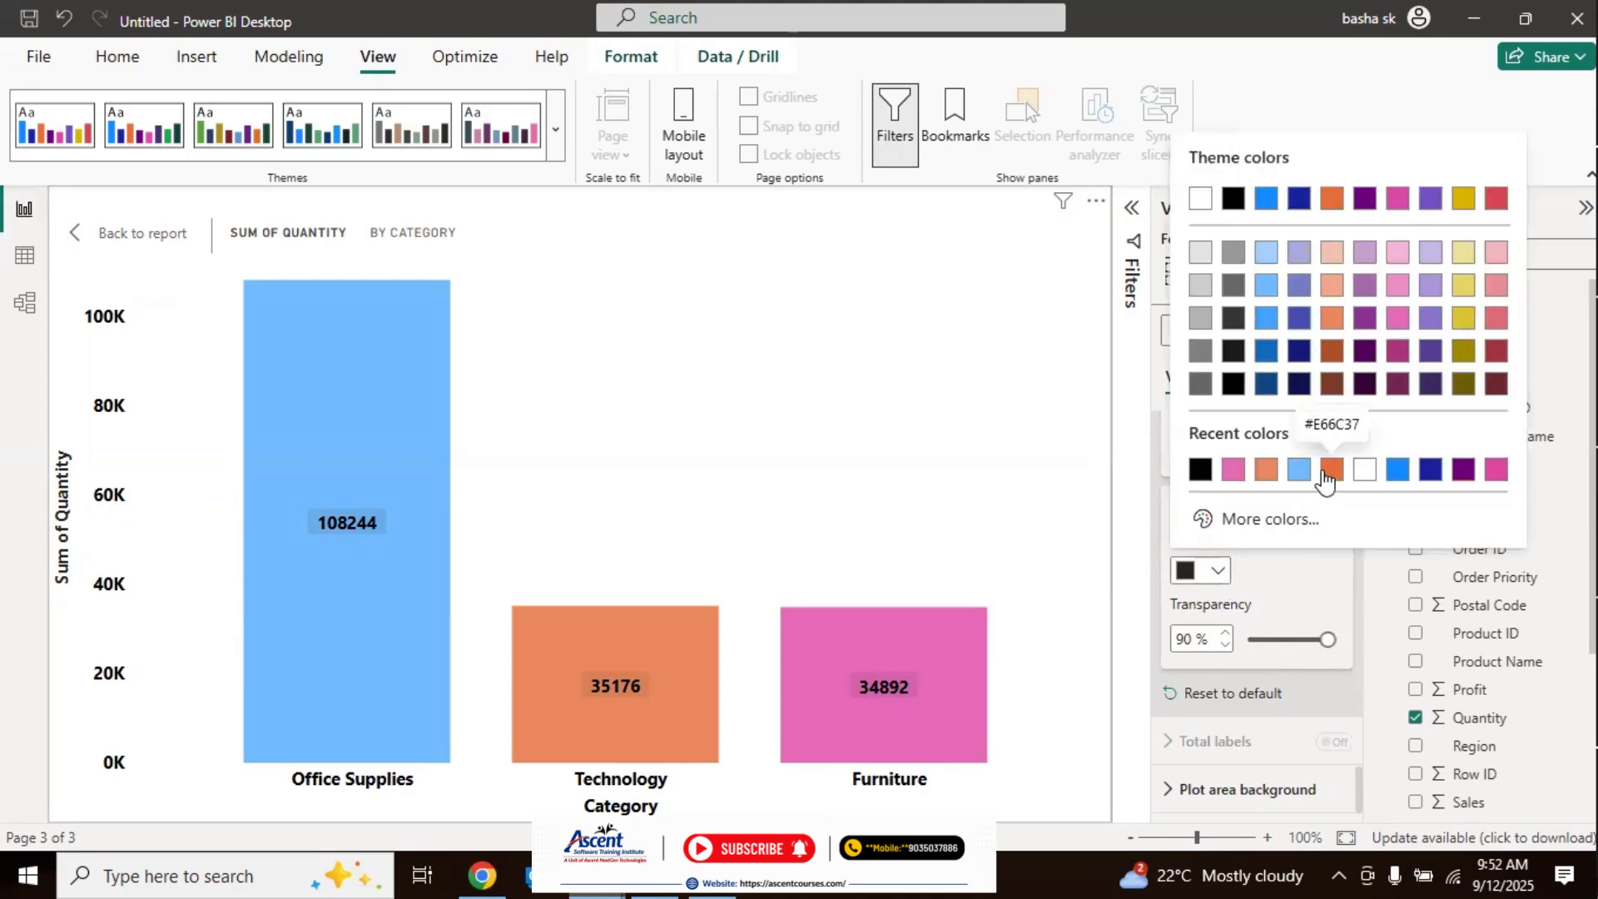
left_click(1470, 362)
left_click_drag(1326, 639, 1267, 639)
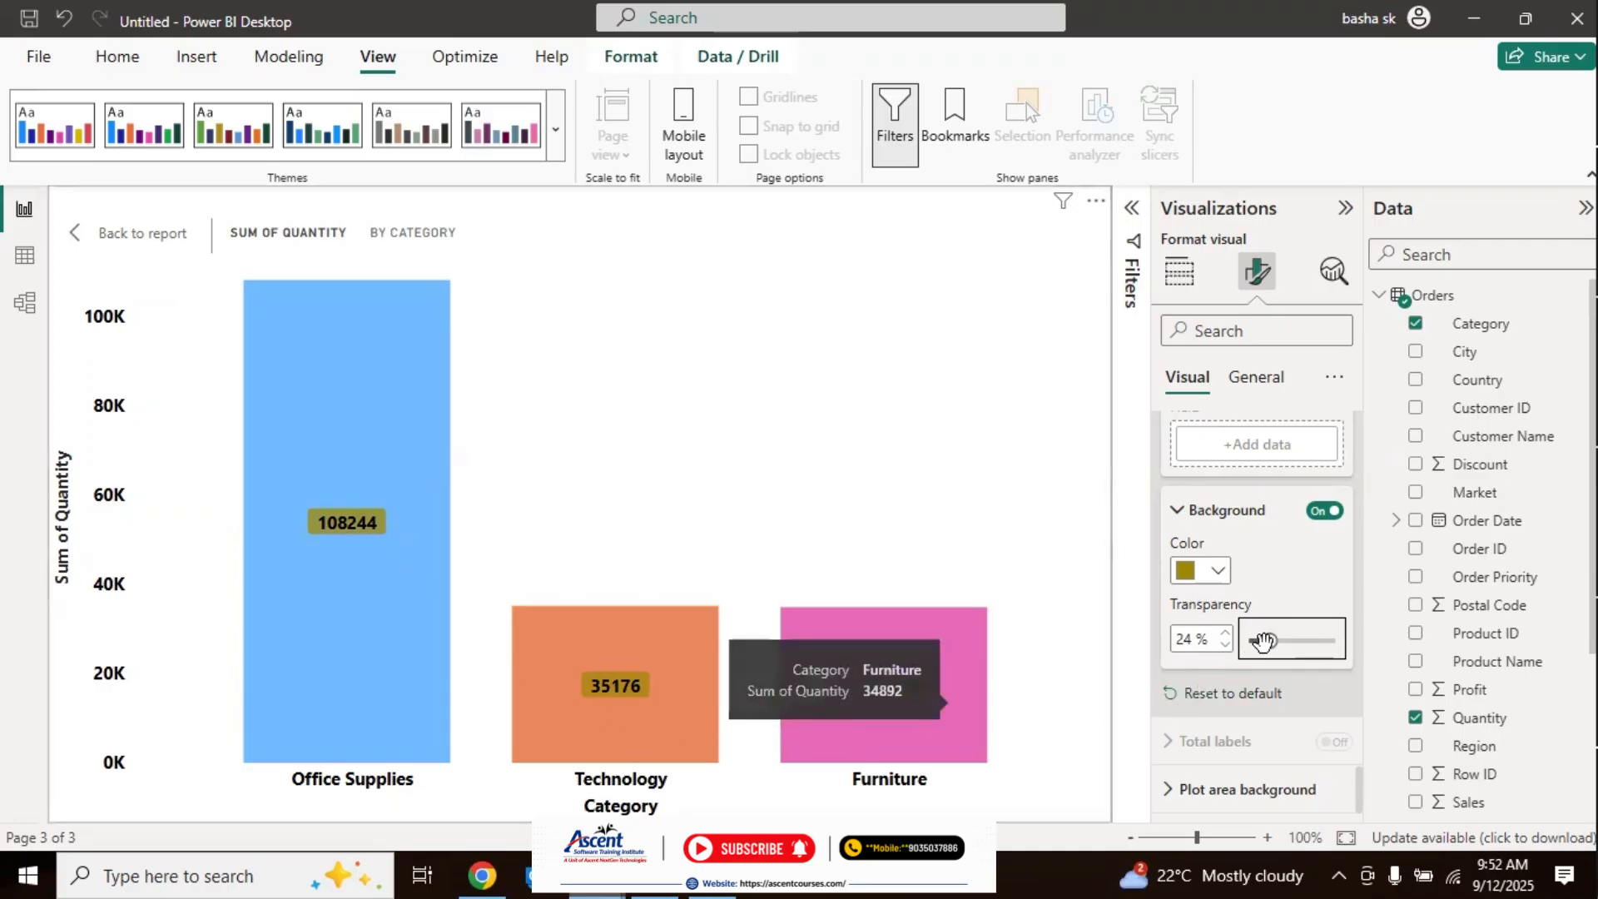
Step: Try custom red, green and purple colors for the data label background, ending on green (#00A31E)
left_click(1213, 573)
left_click(1282, 521)
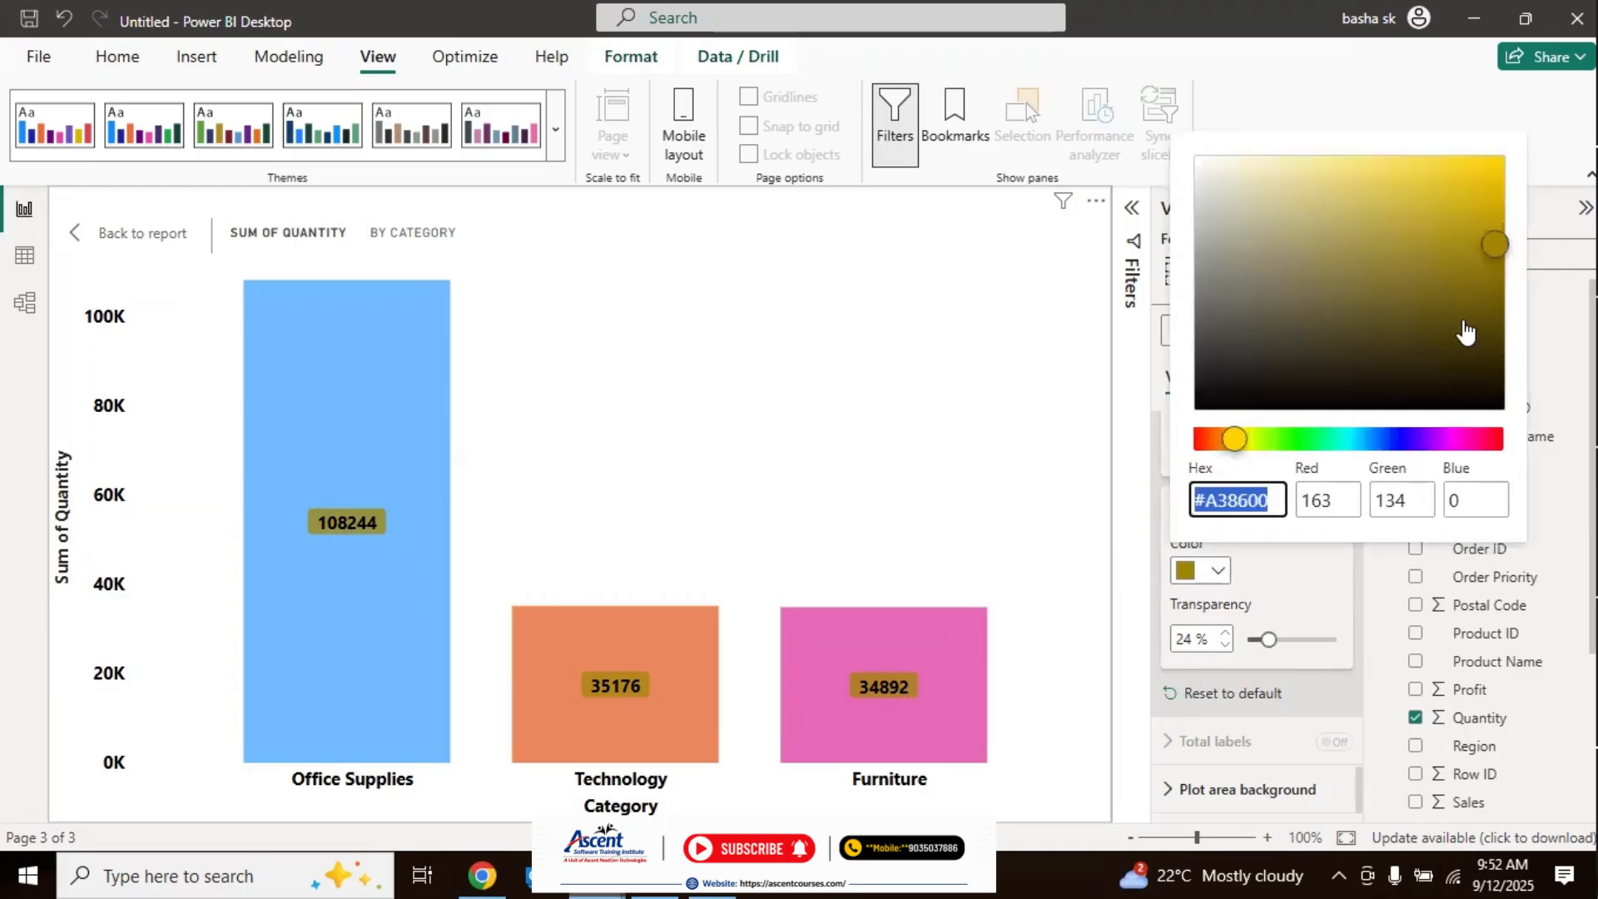
left_click(1197, 441)
left_click(1318, 448)
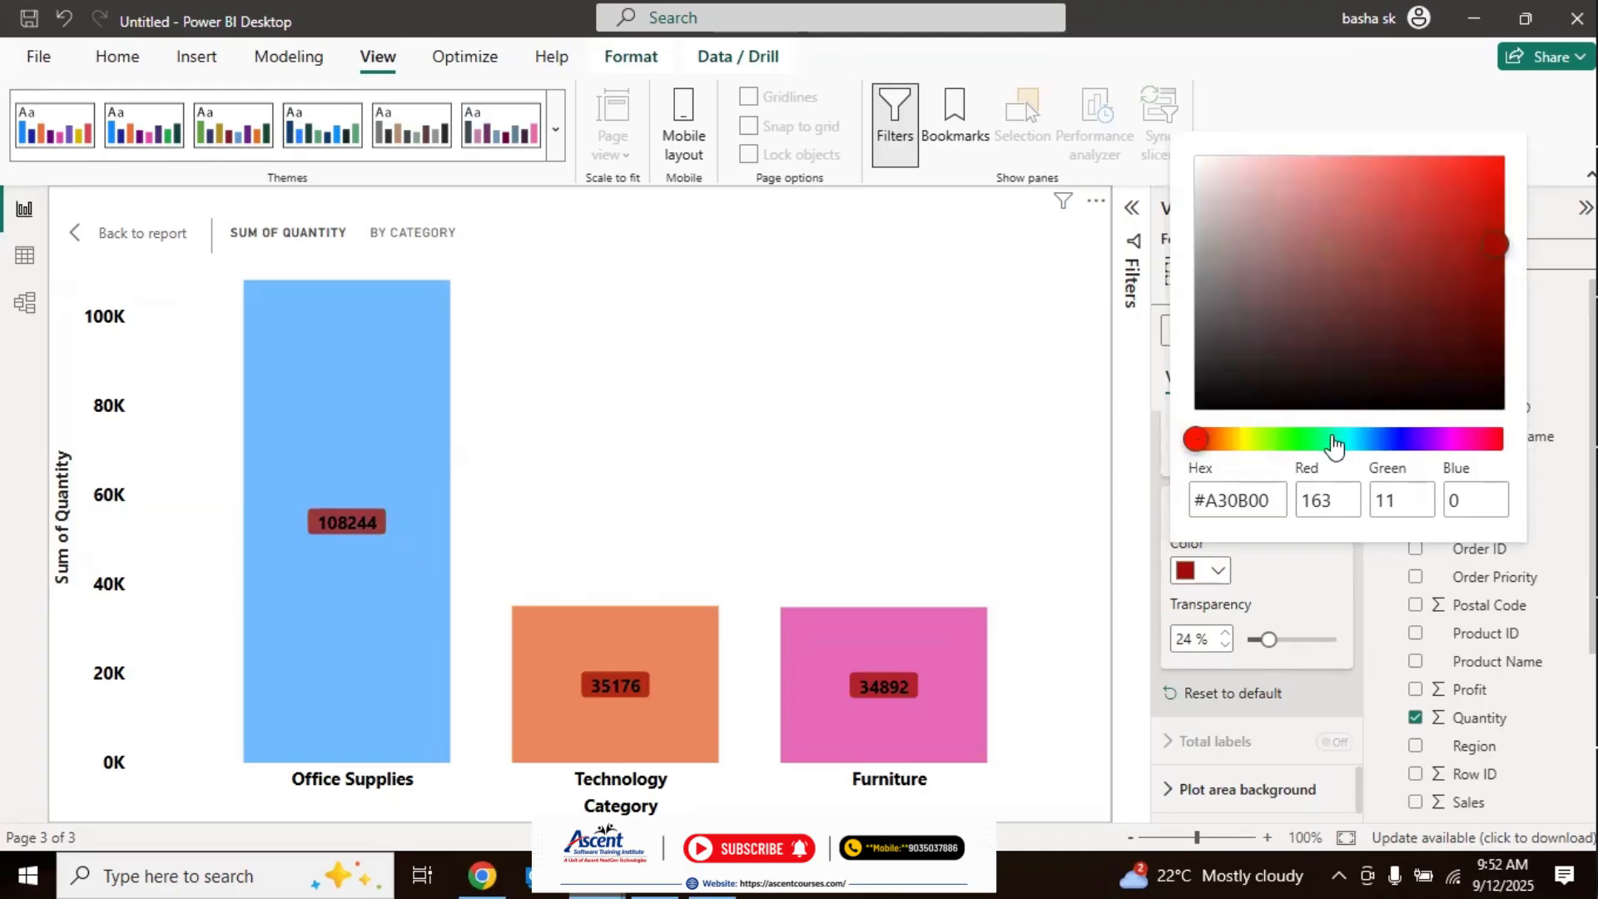
left_click(1299, 441)
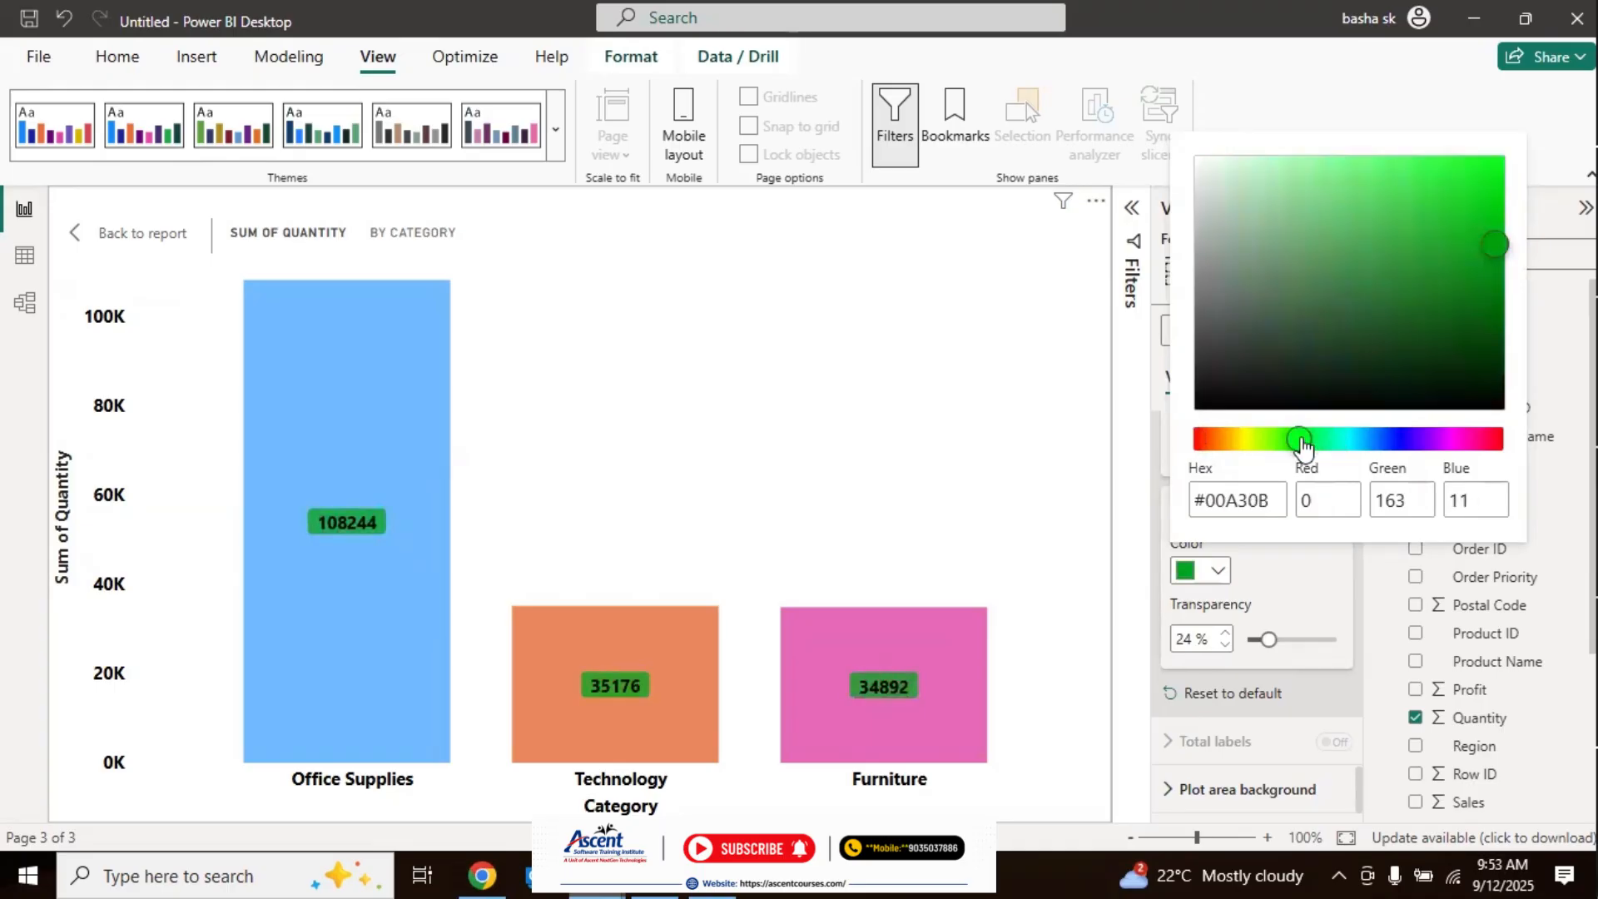
left_click_drag(1482, 440, 1415, 441)
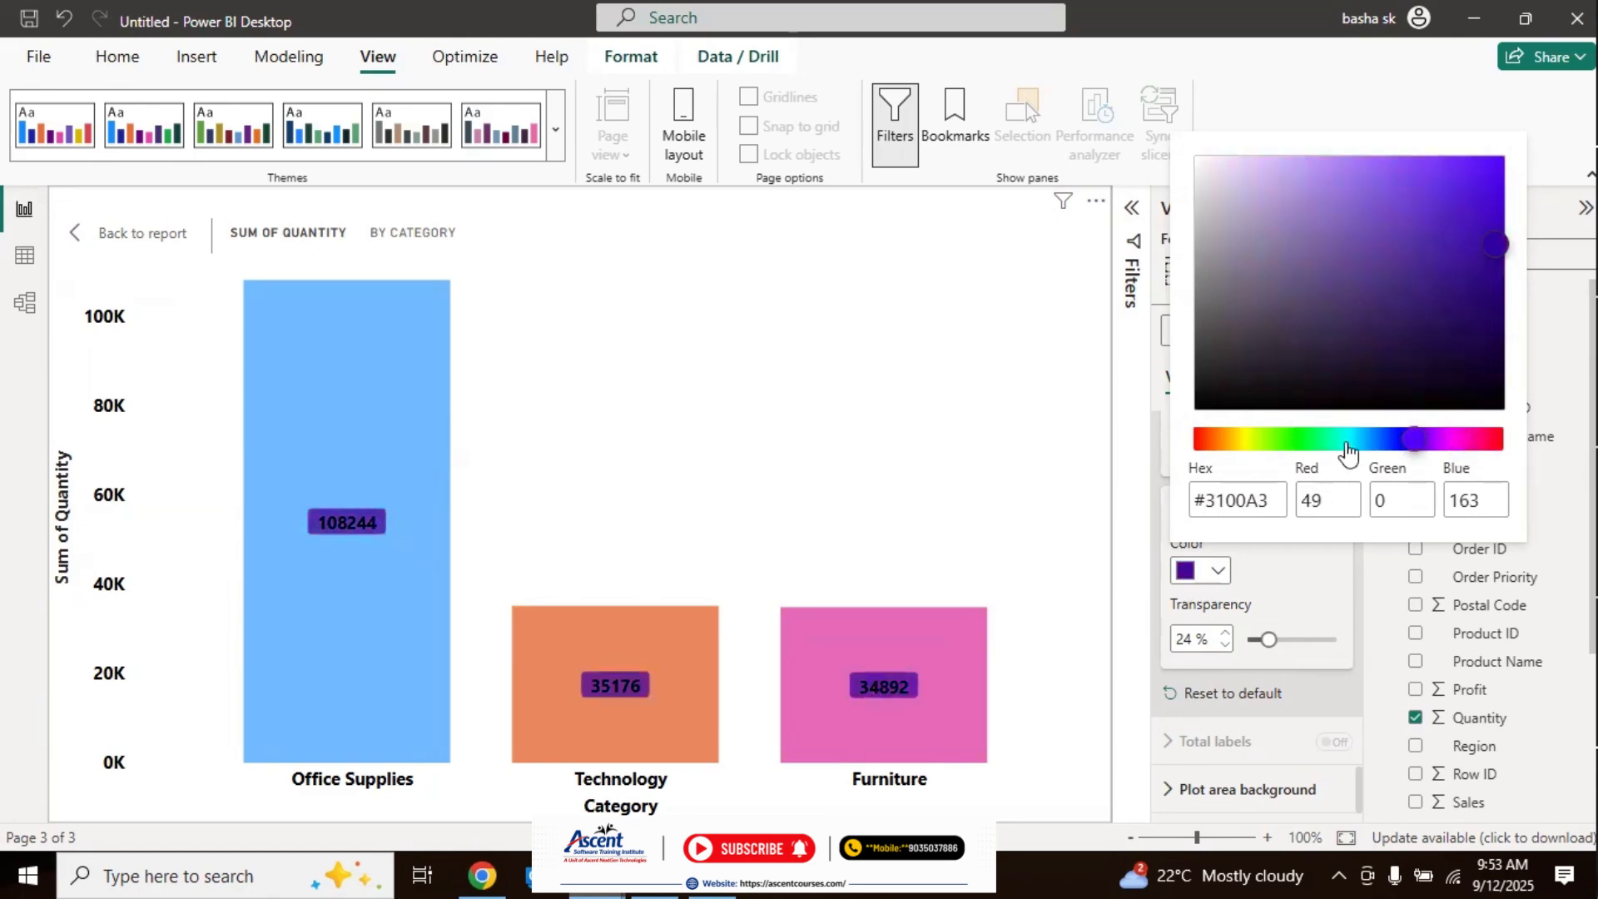
left_click(1305, 440)
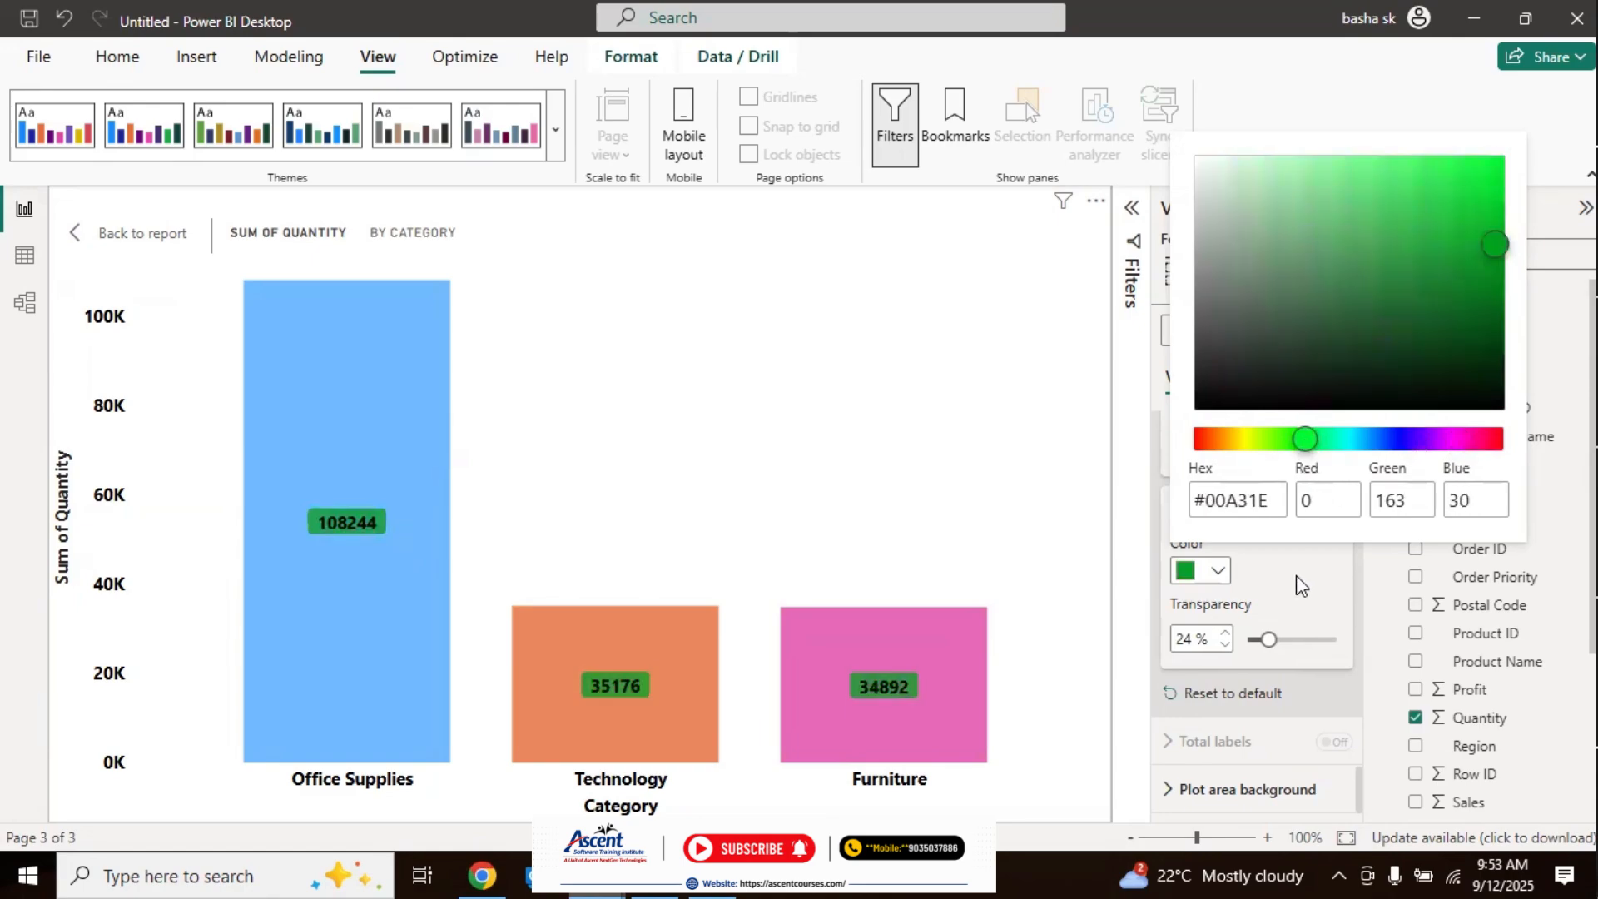
left_click(1296, 576)
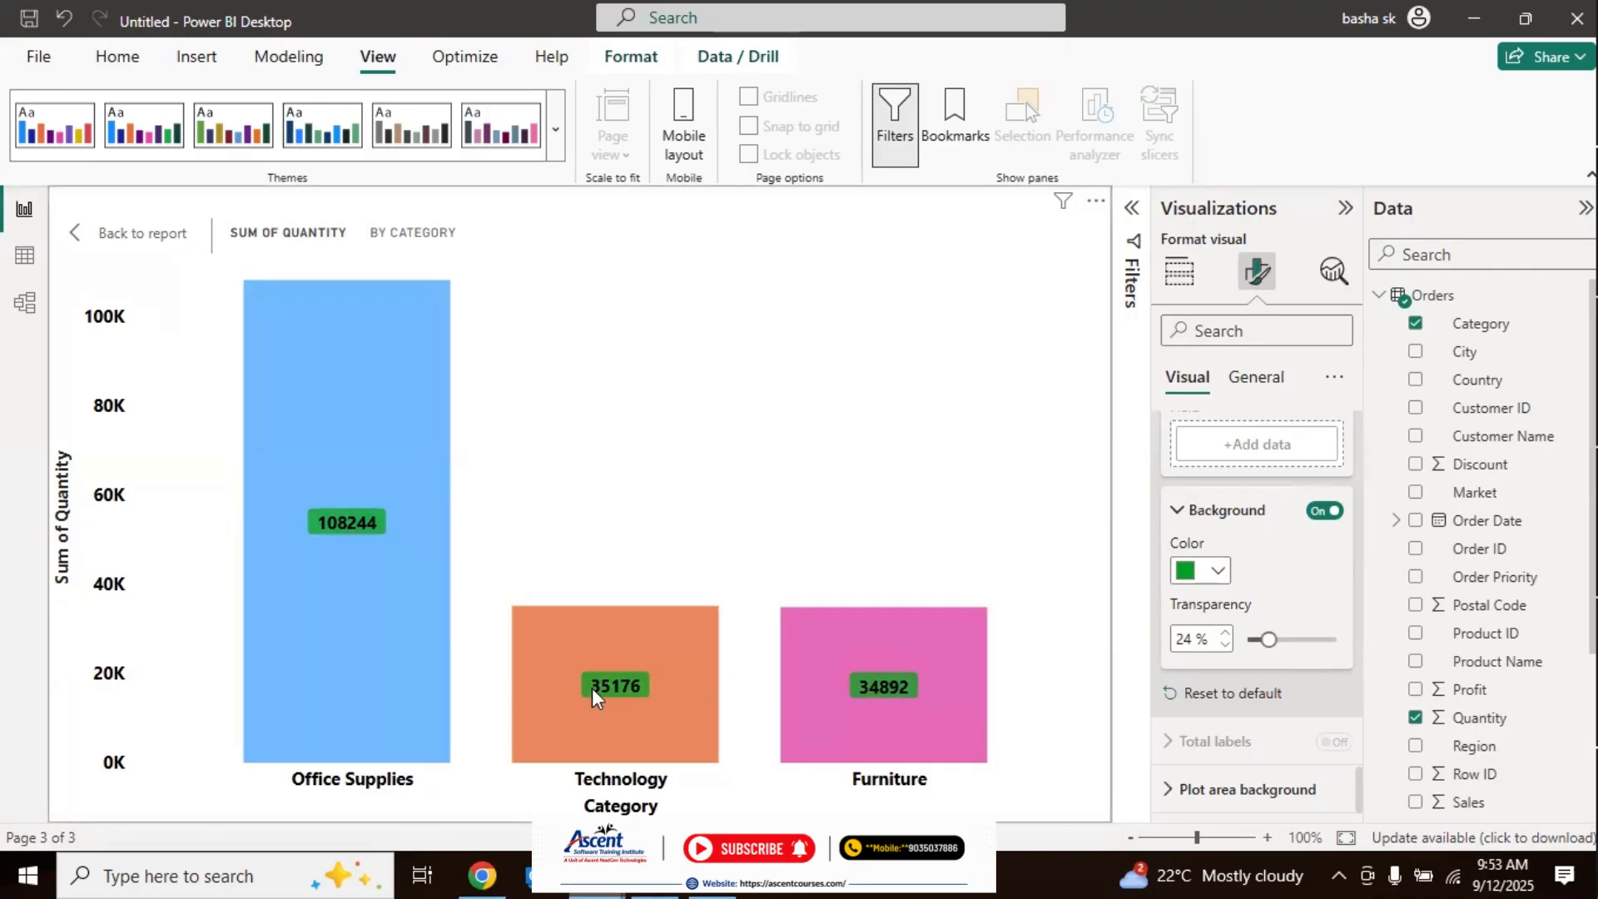
mouse_move(616, 695)
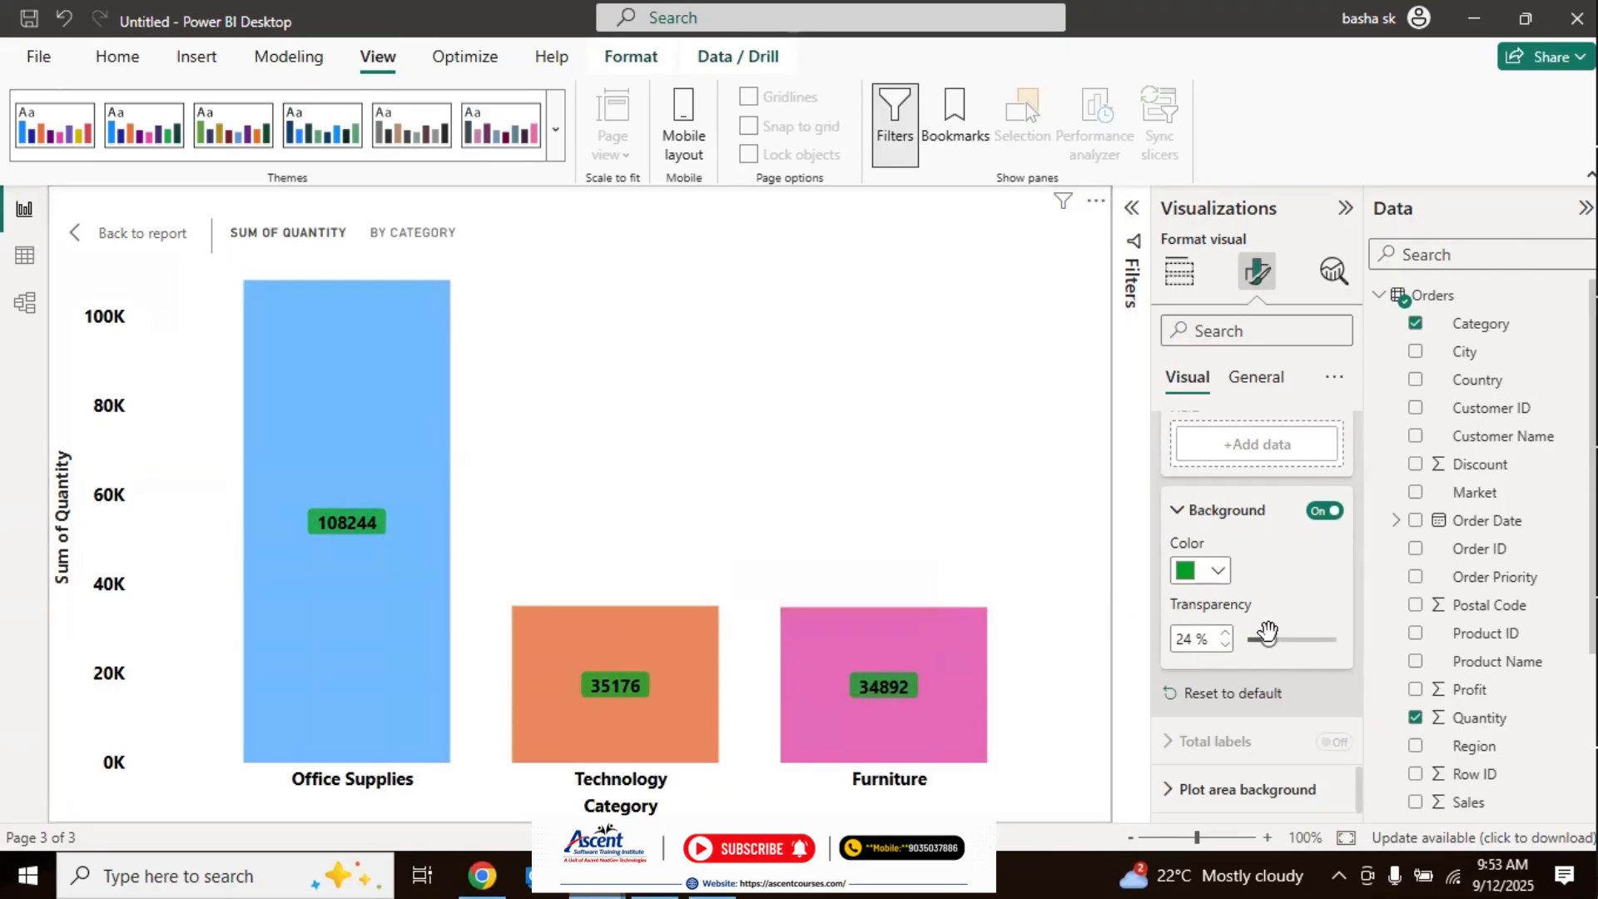
Step: Change the data label background to dark purple and the data label values to white
left_click(1218, 571)
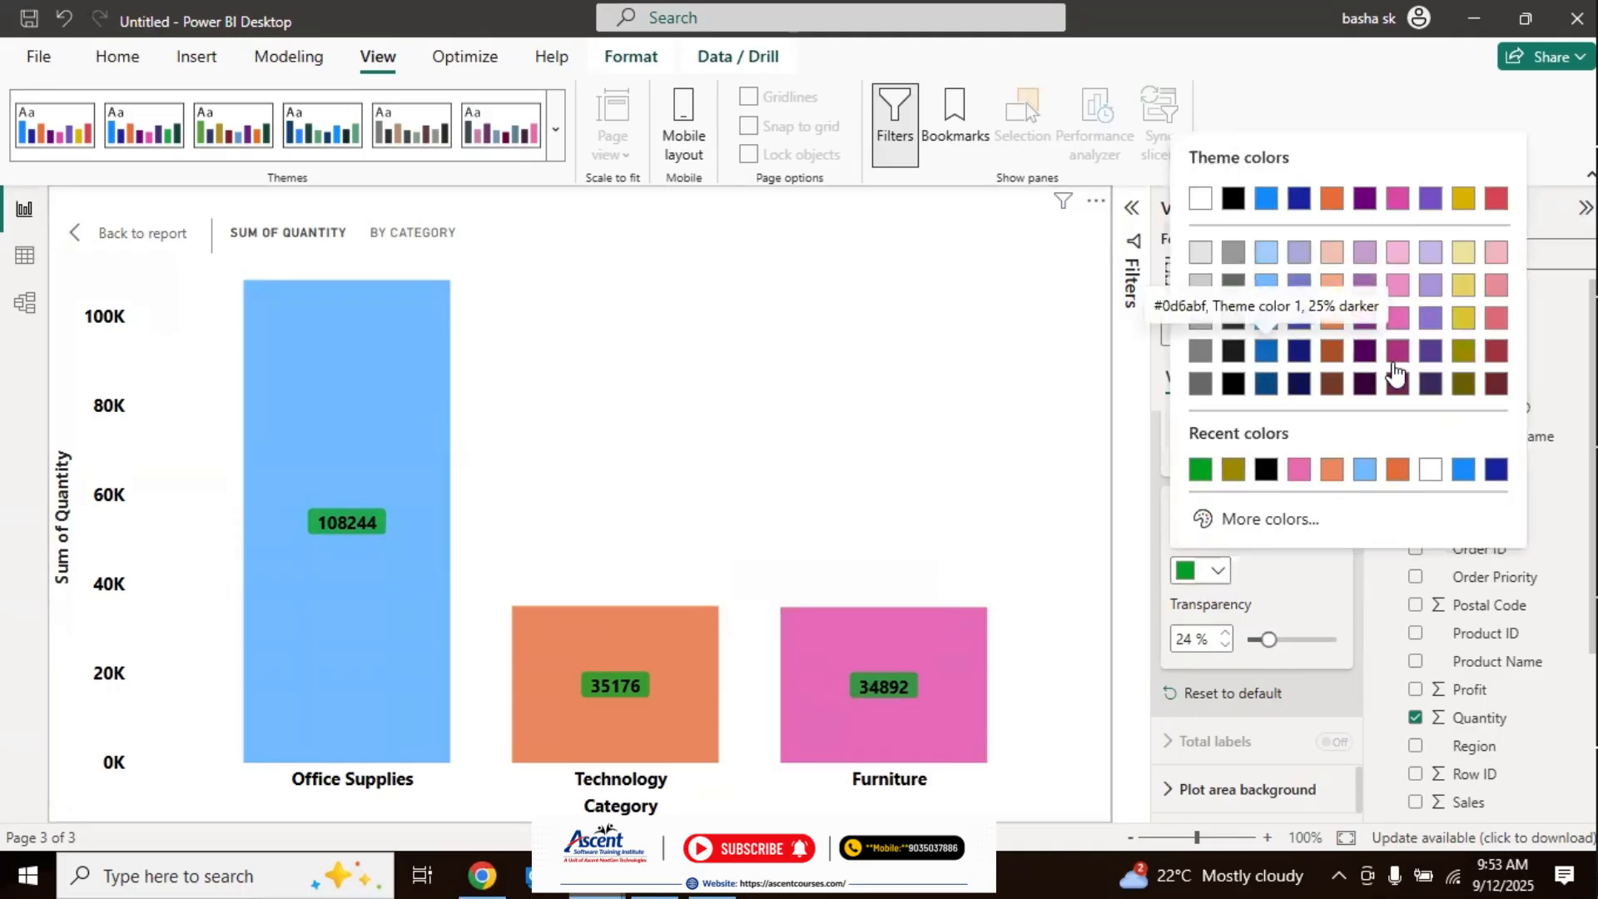
left_click(1365, 384)
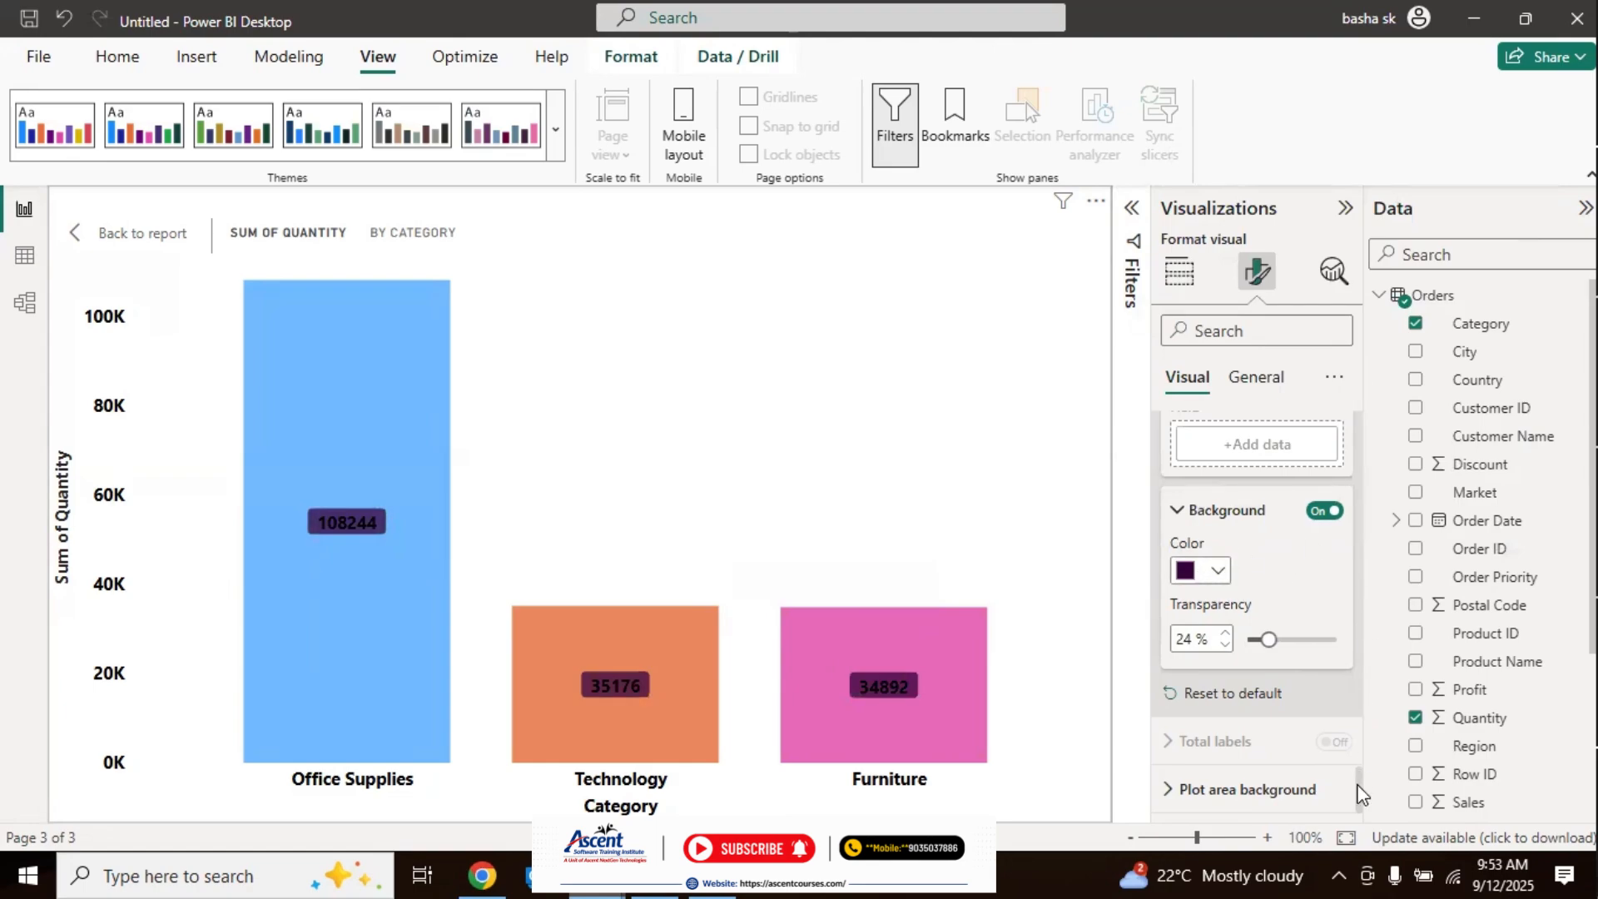
scroll(1293, 681, "up", 5)
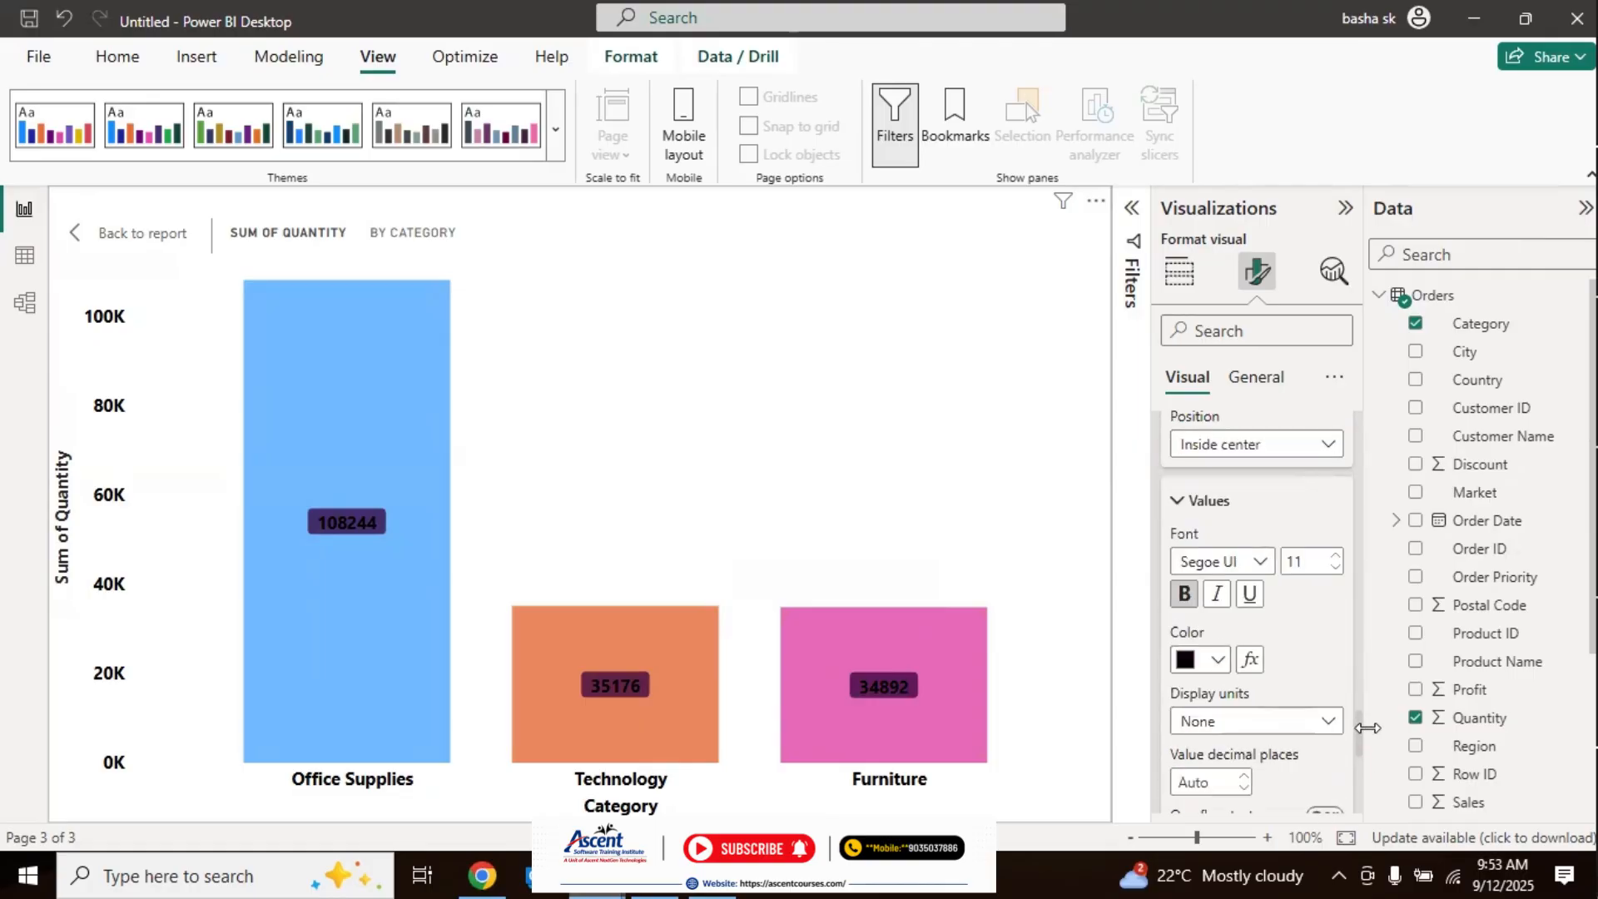
left_click(1218, 661)
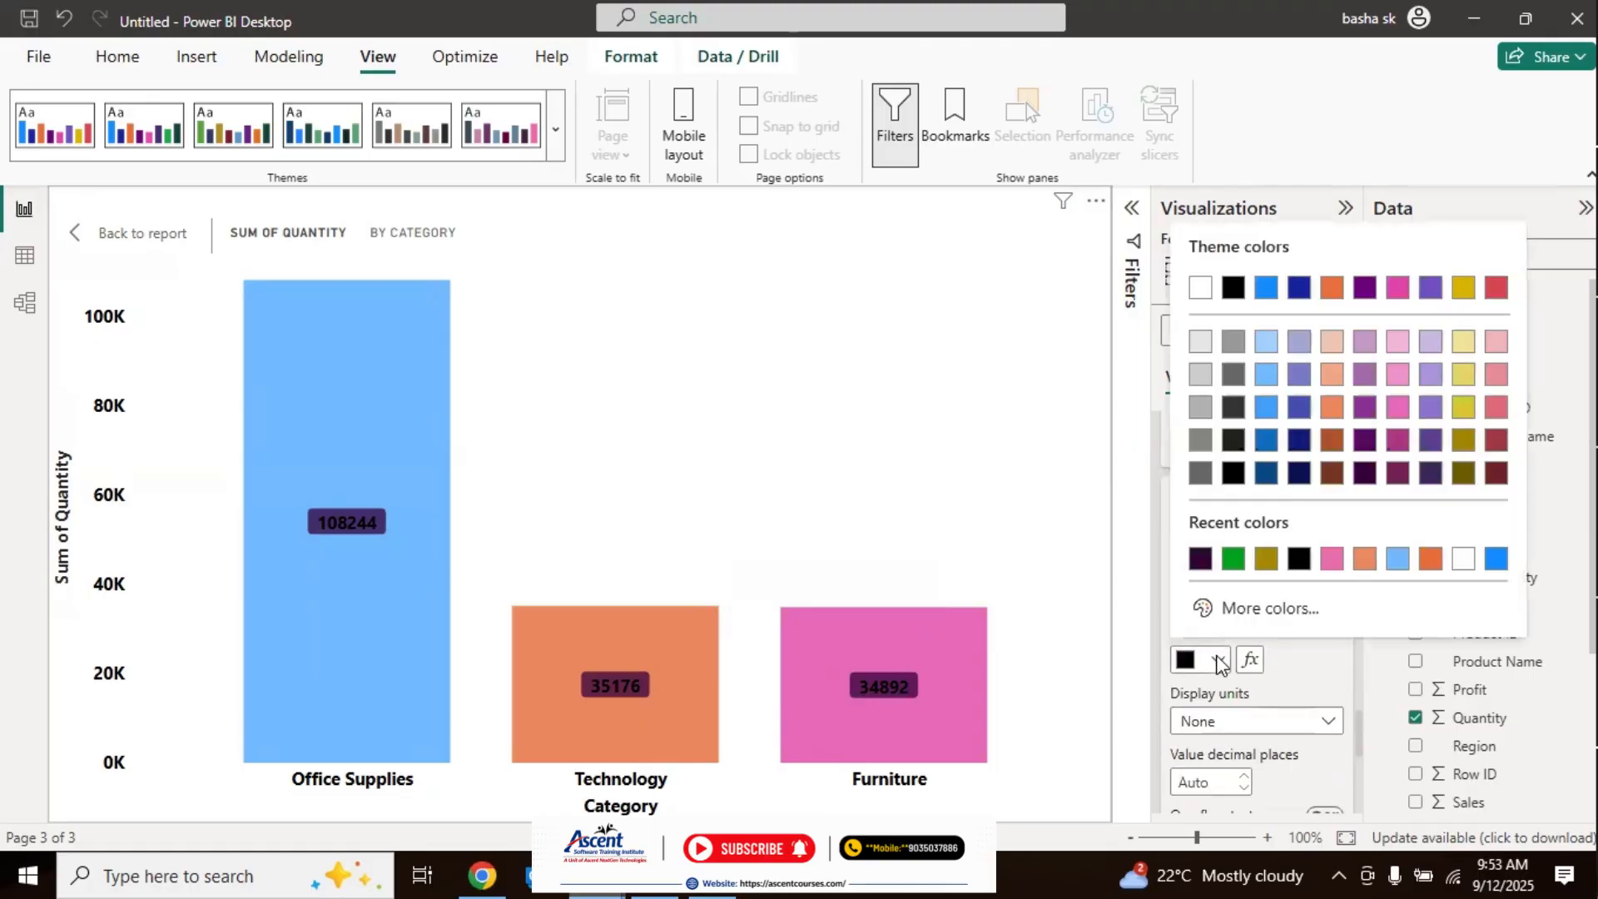
left_click(1463, 558)
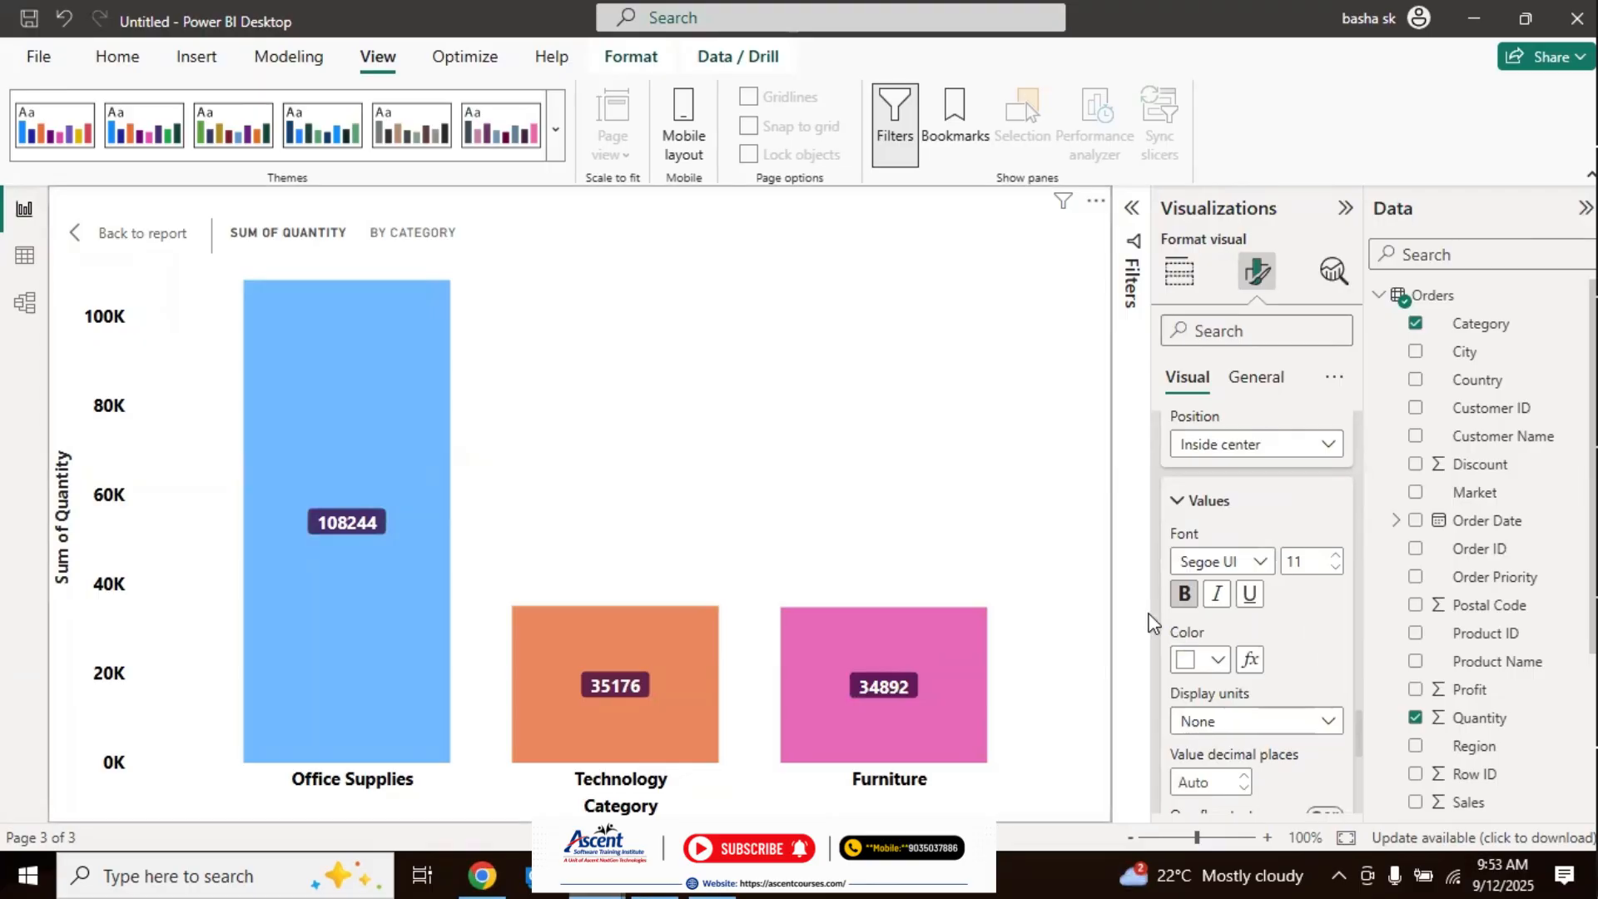
left_click(1207, 502)
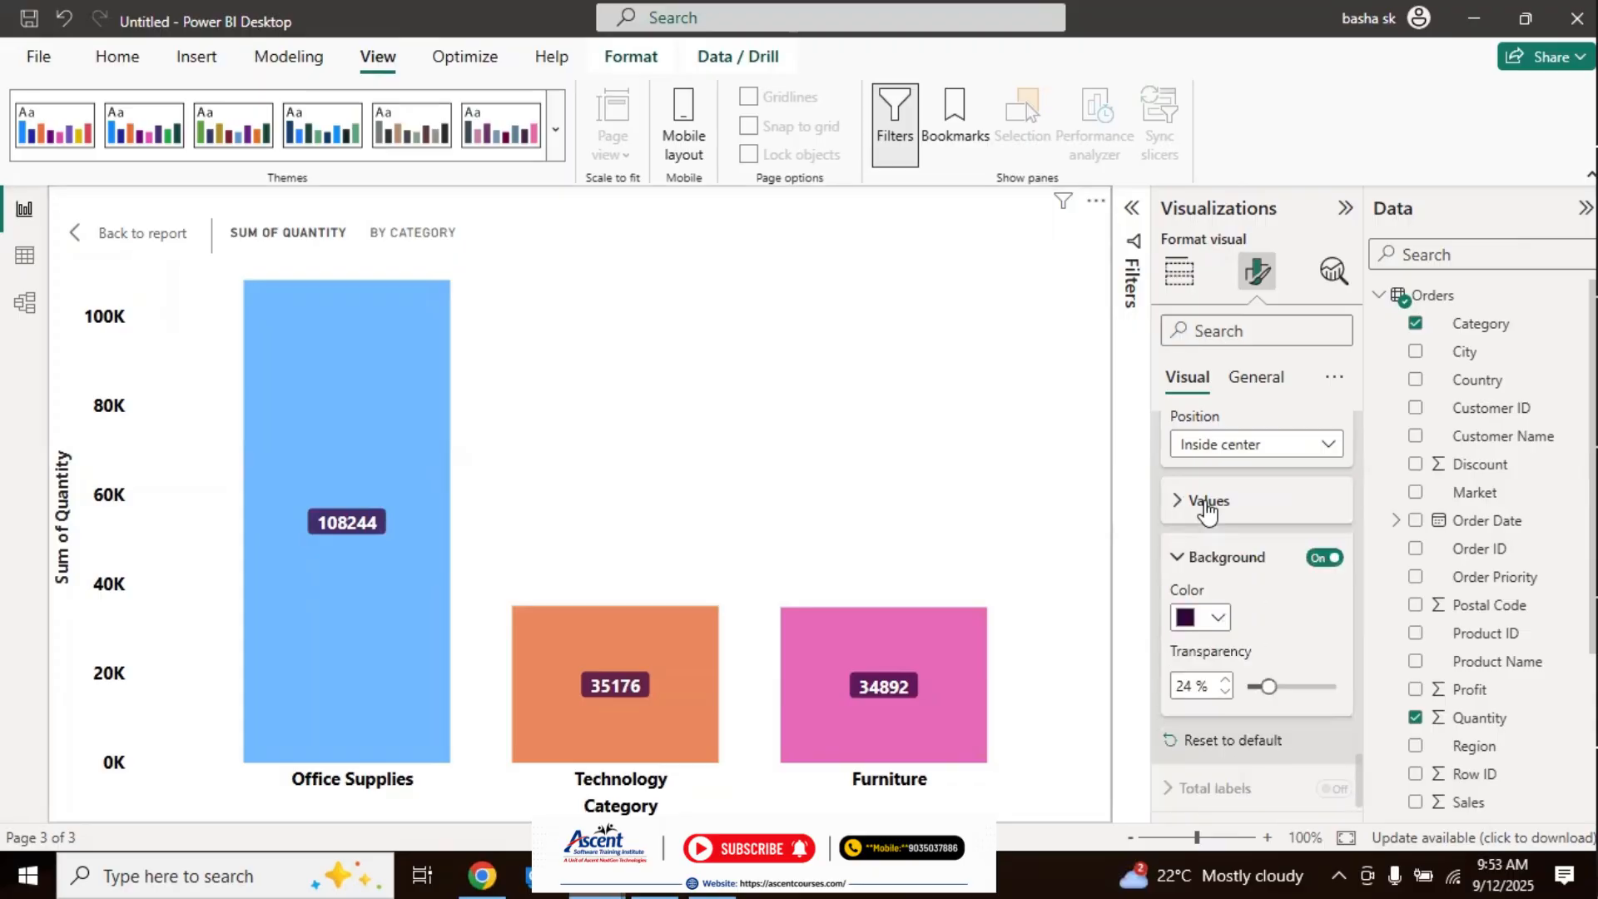
left_click(1217, 556)
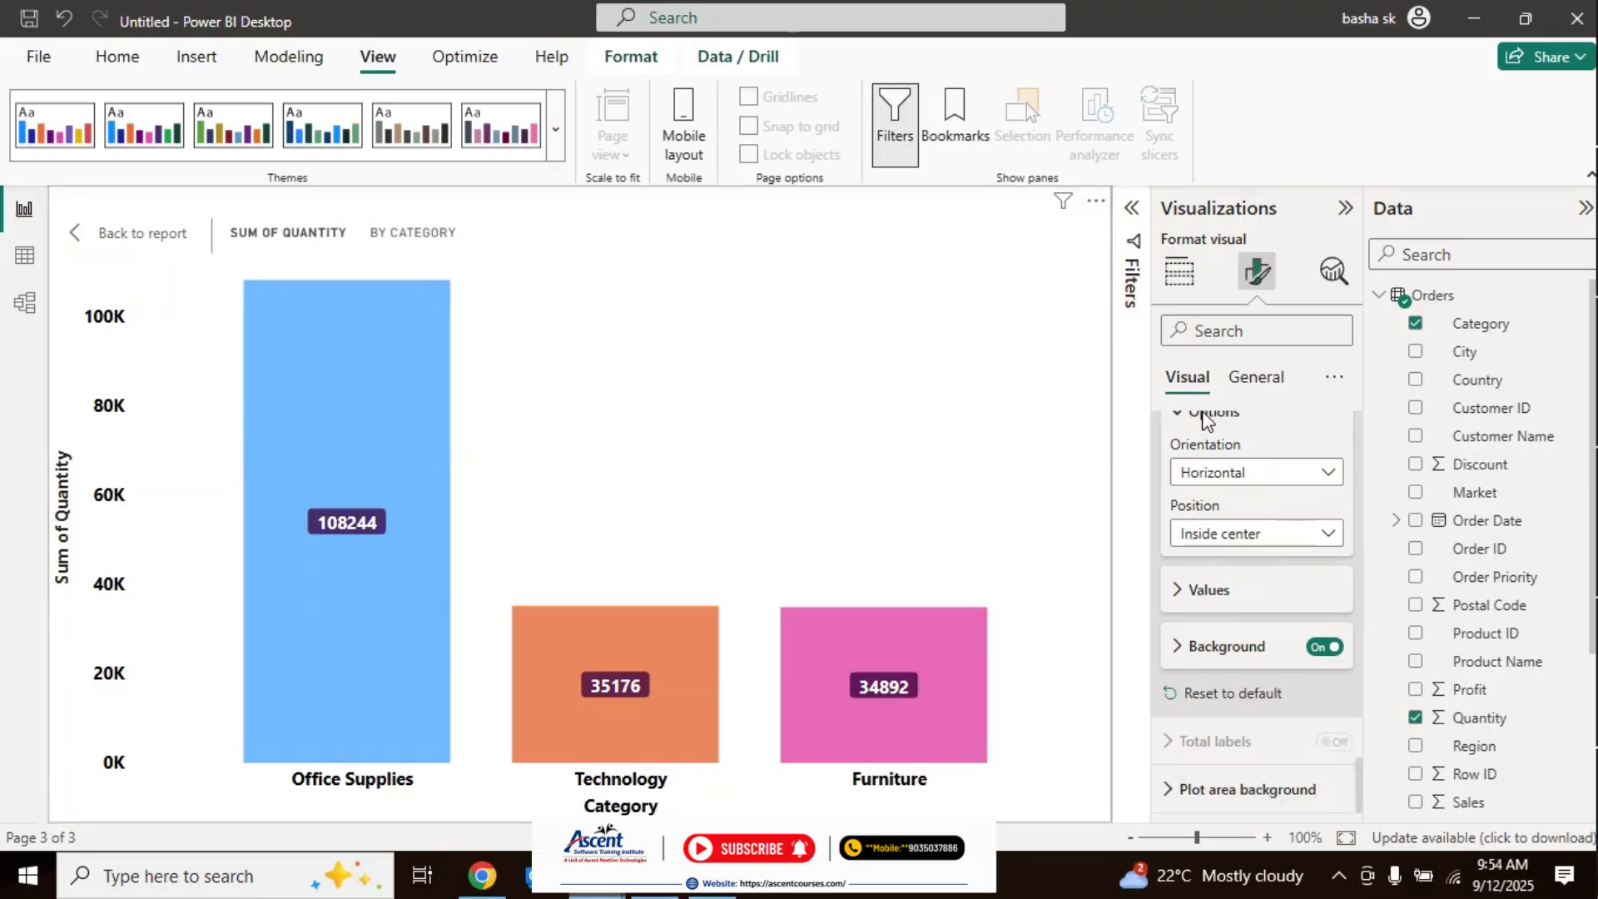
Step: Open the chart's general size properties and return from the enlarged chart view to the report page
mouse_move(477, 868)
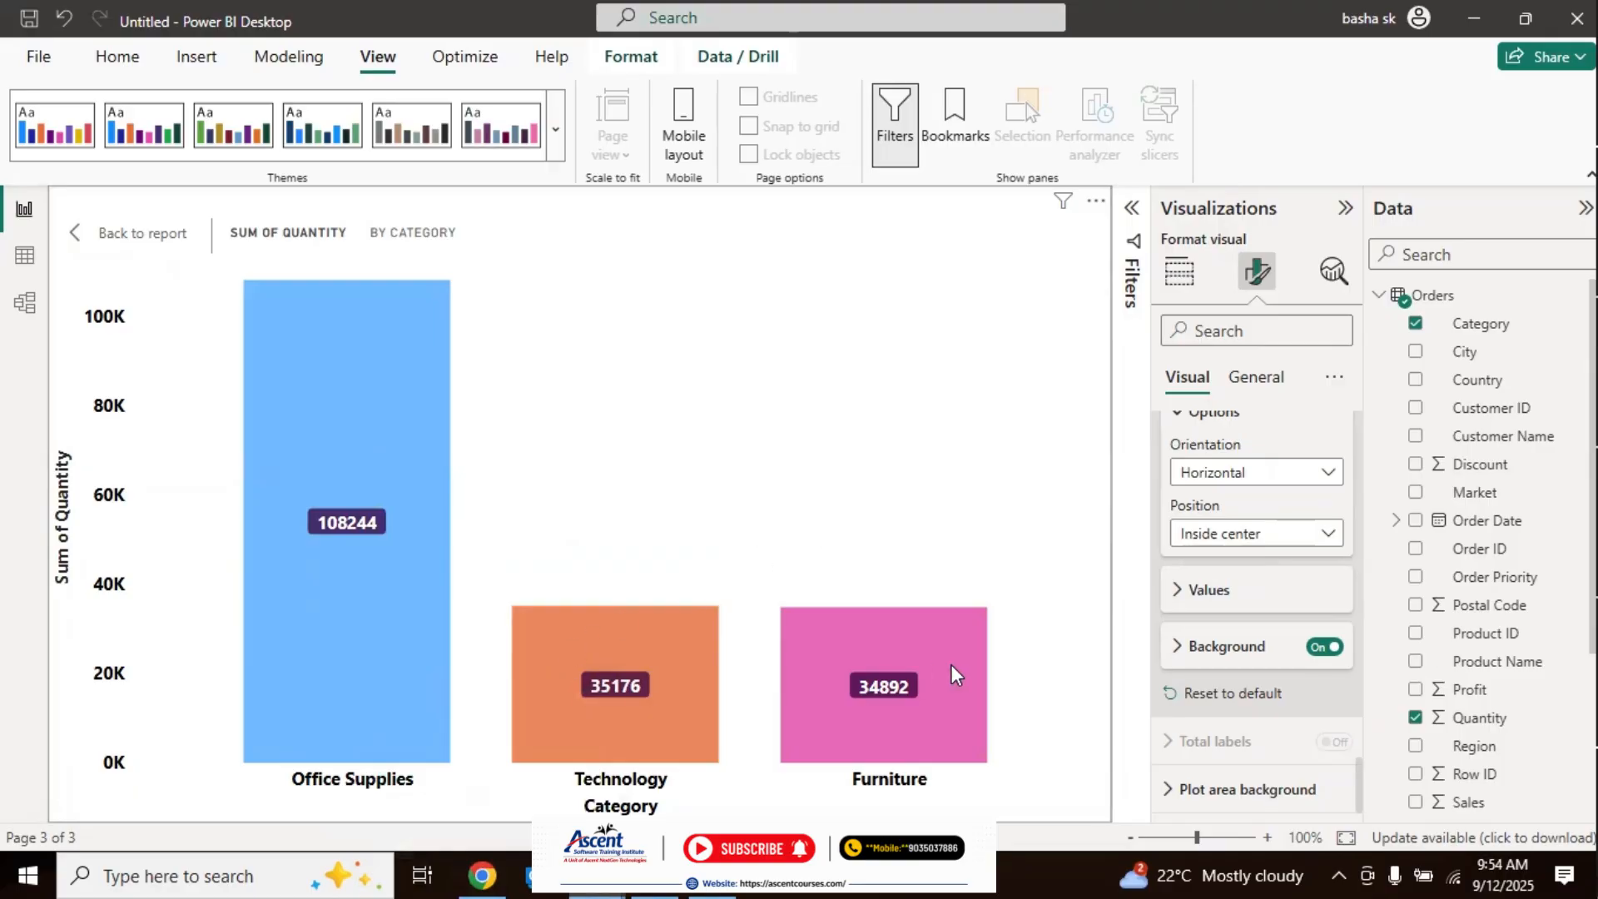
left_click(1258, 380)
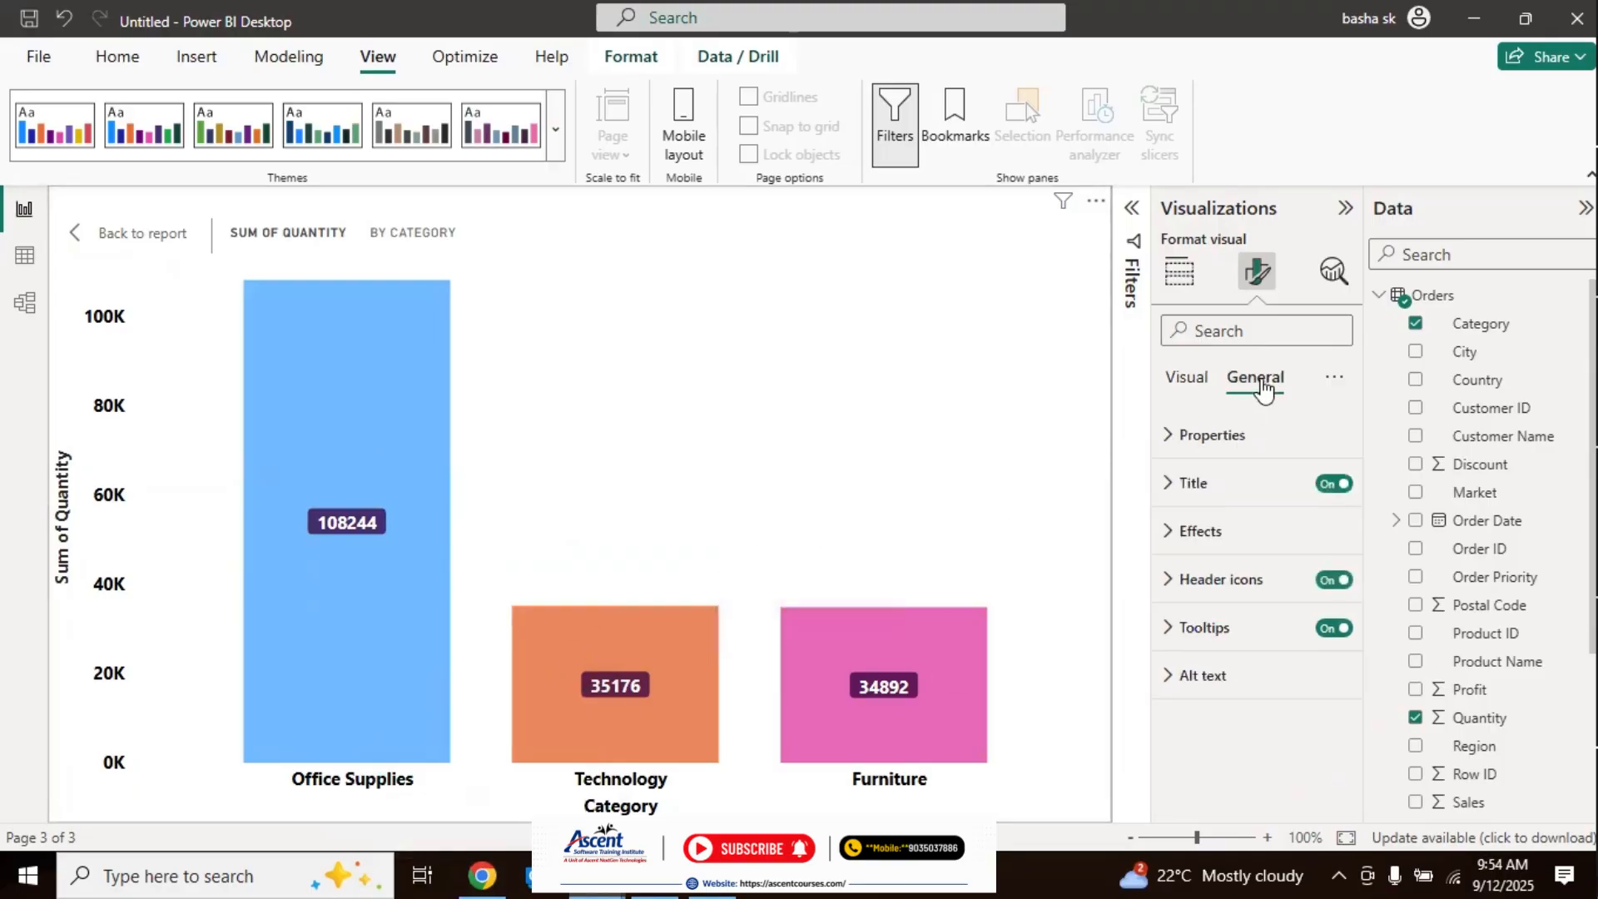
left_click(1179, 433)
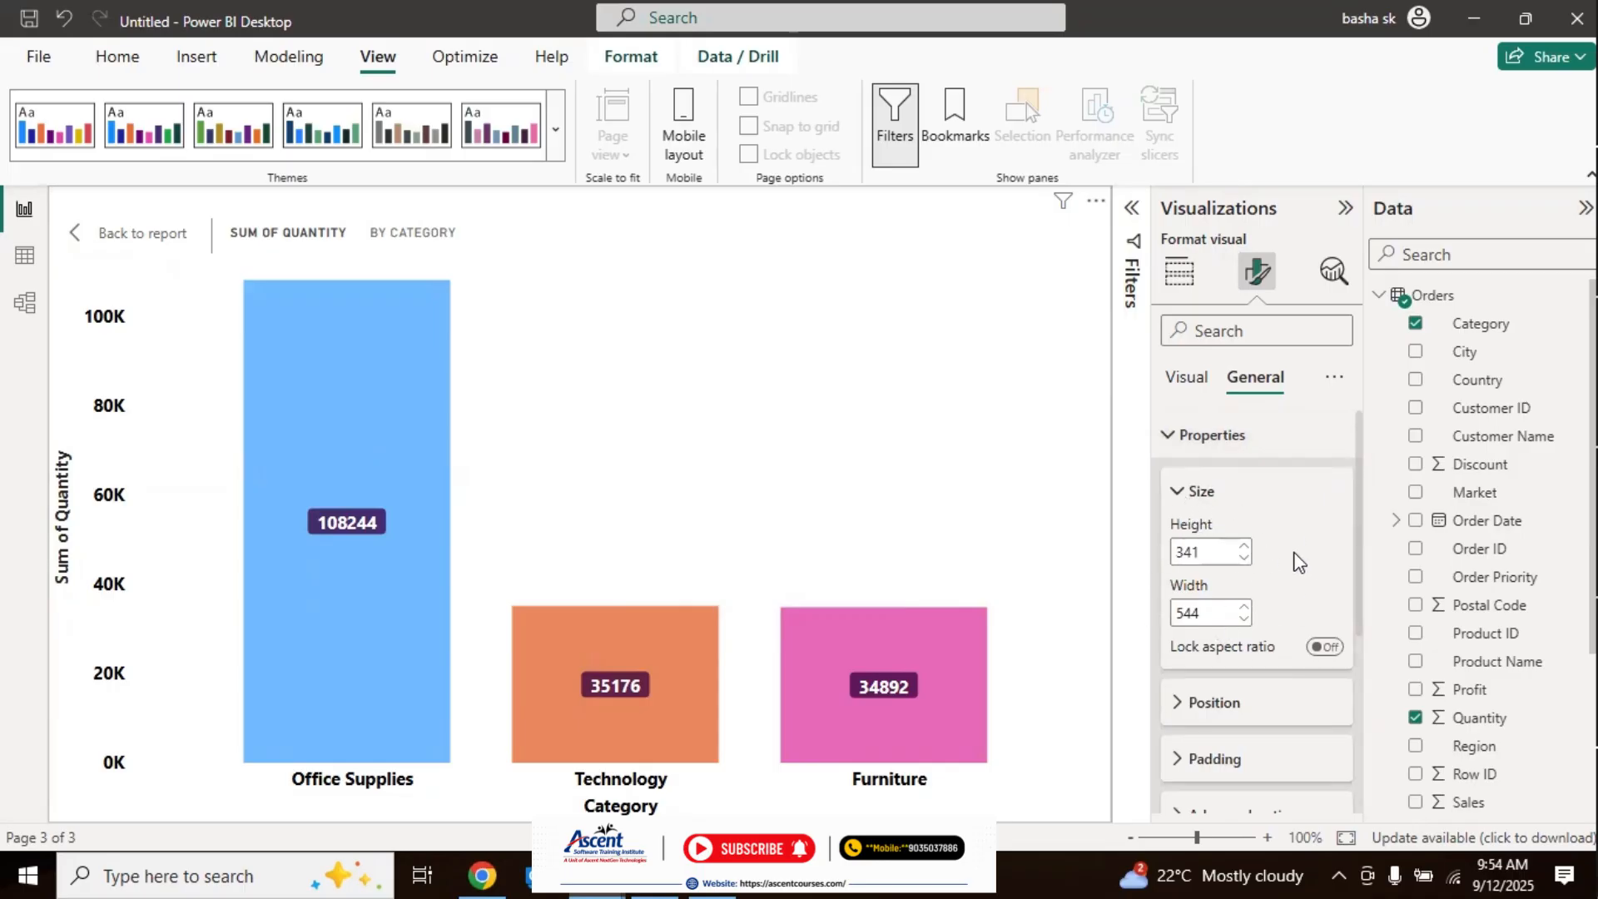
left_click(133, 236)
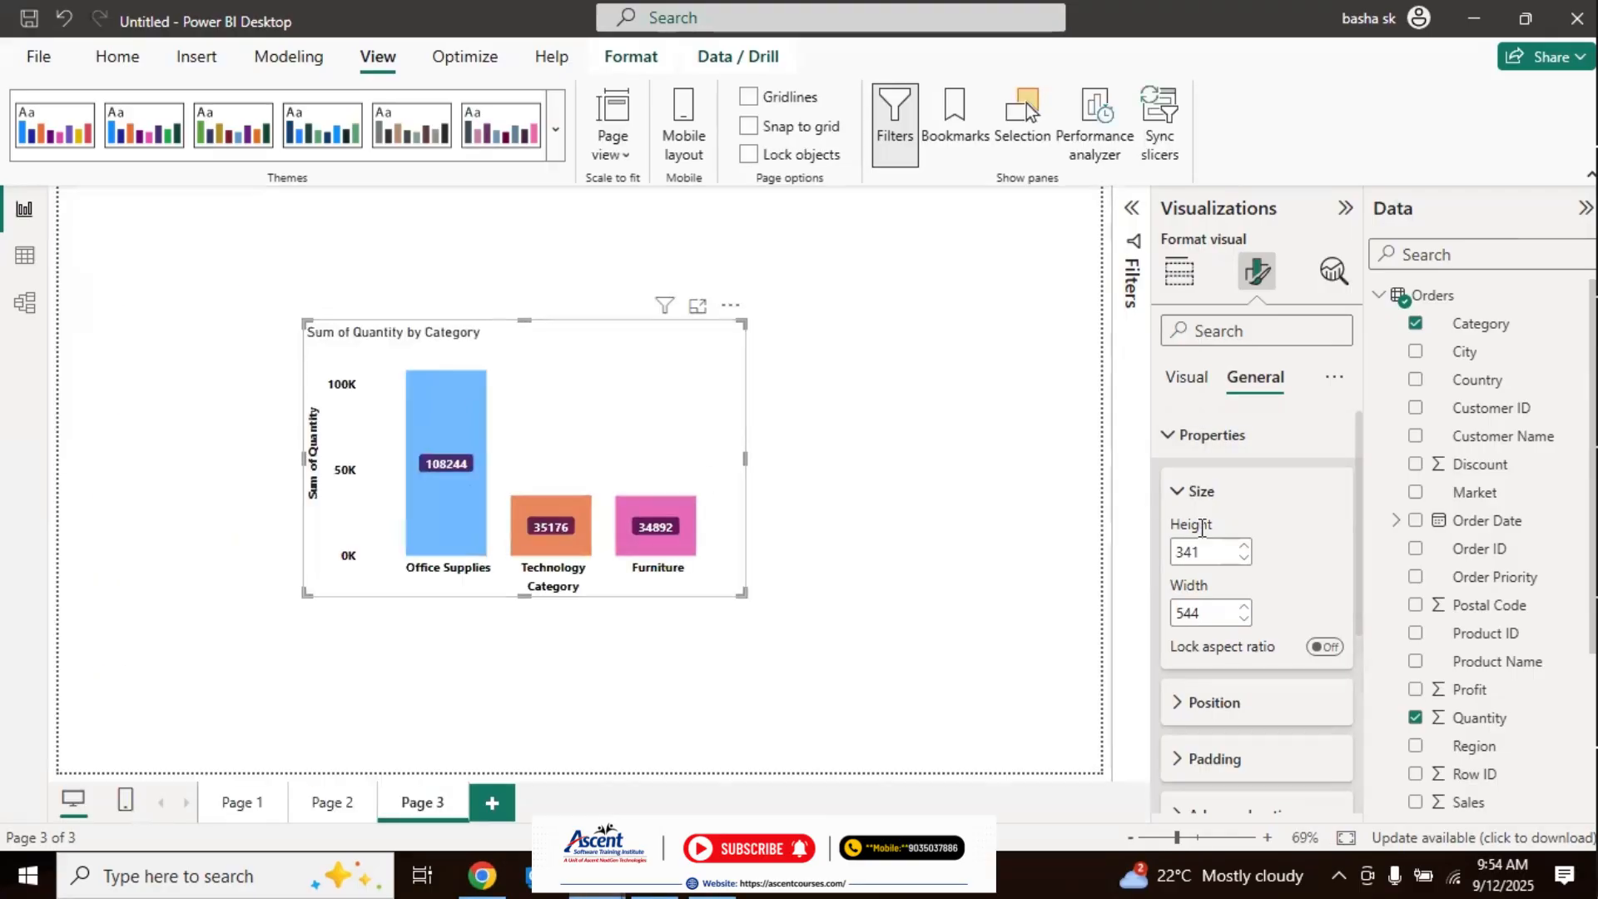
Step: Set the chart's height to 400, and try a width of 600 followed by 800
double_click(1211, 552)
type("400")
double_click(1202, 605)
type("600")
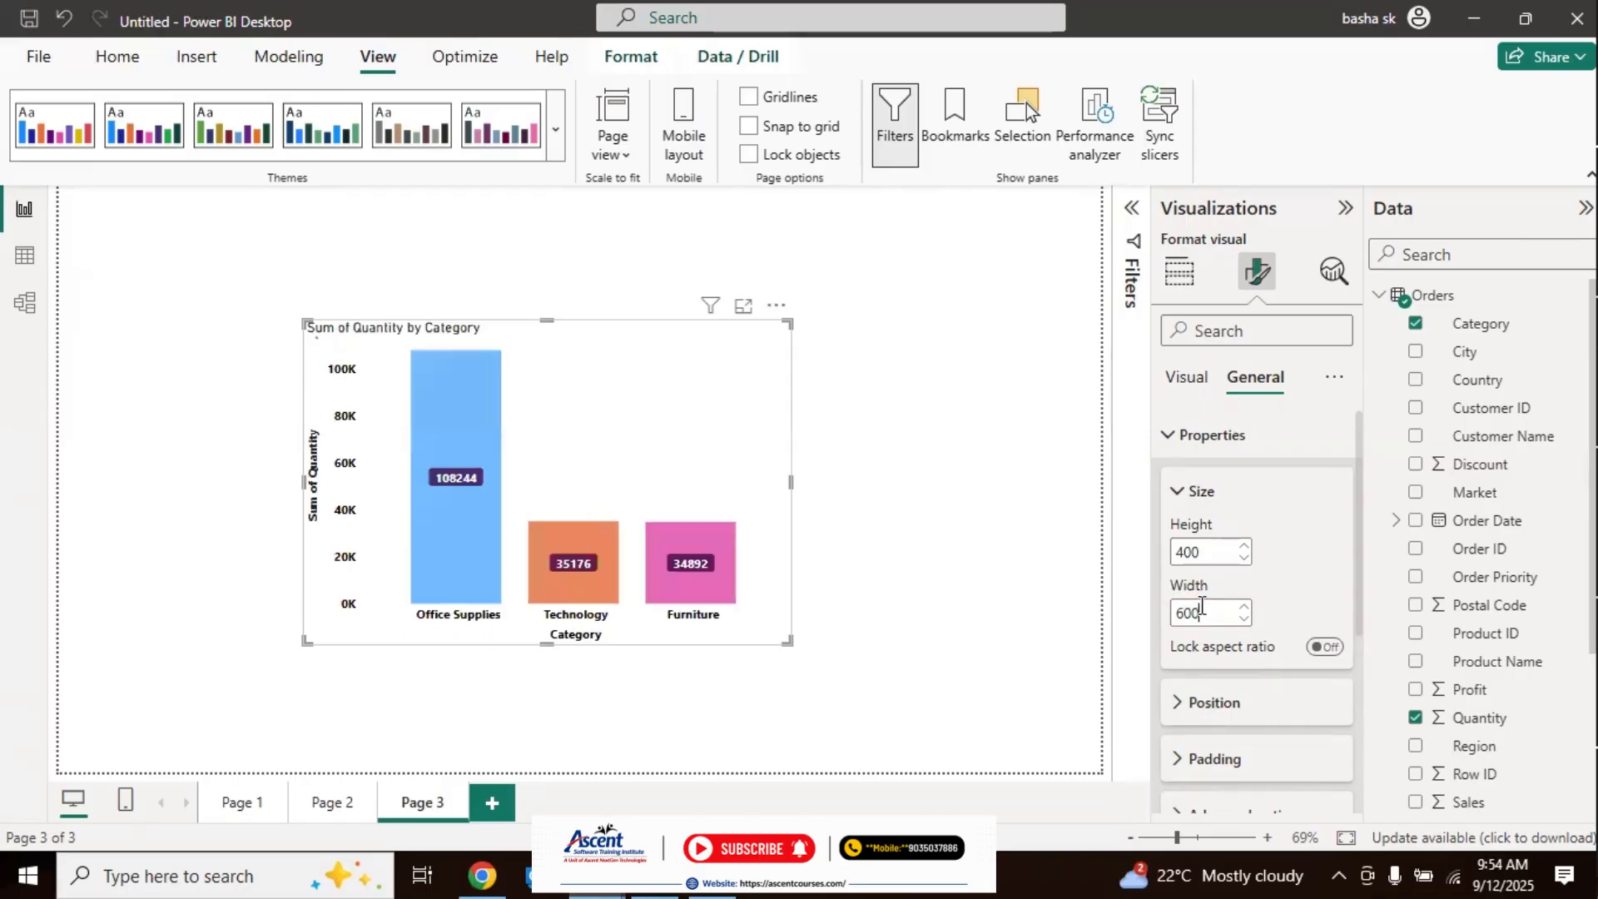
double_click(1201, 605)
type("800")
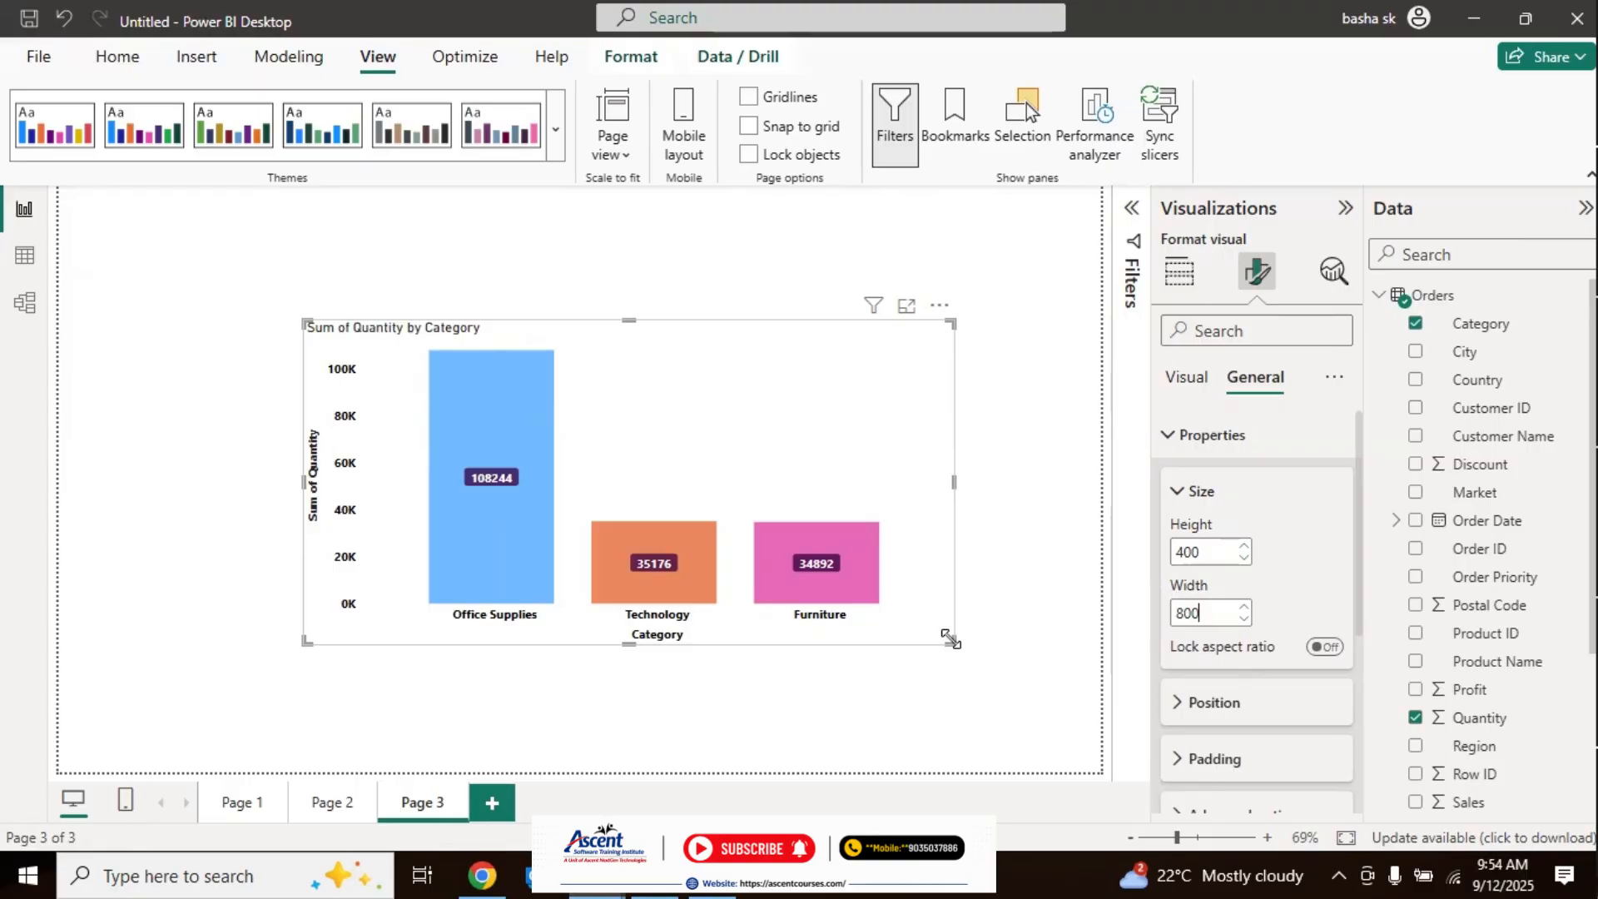
Step: Resize the chart freehand by its corner to about 344 high and 567 wide, and close the size properties
left_click_drag(951, 641, 760, 596)
double_click(1216, 553)
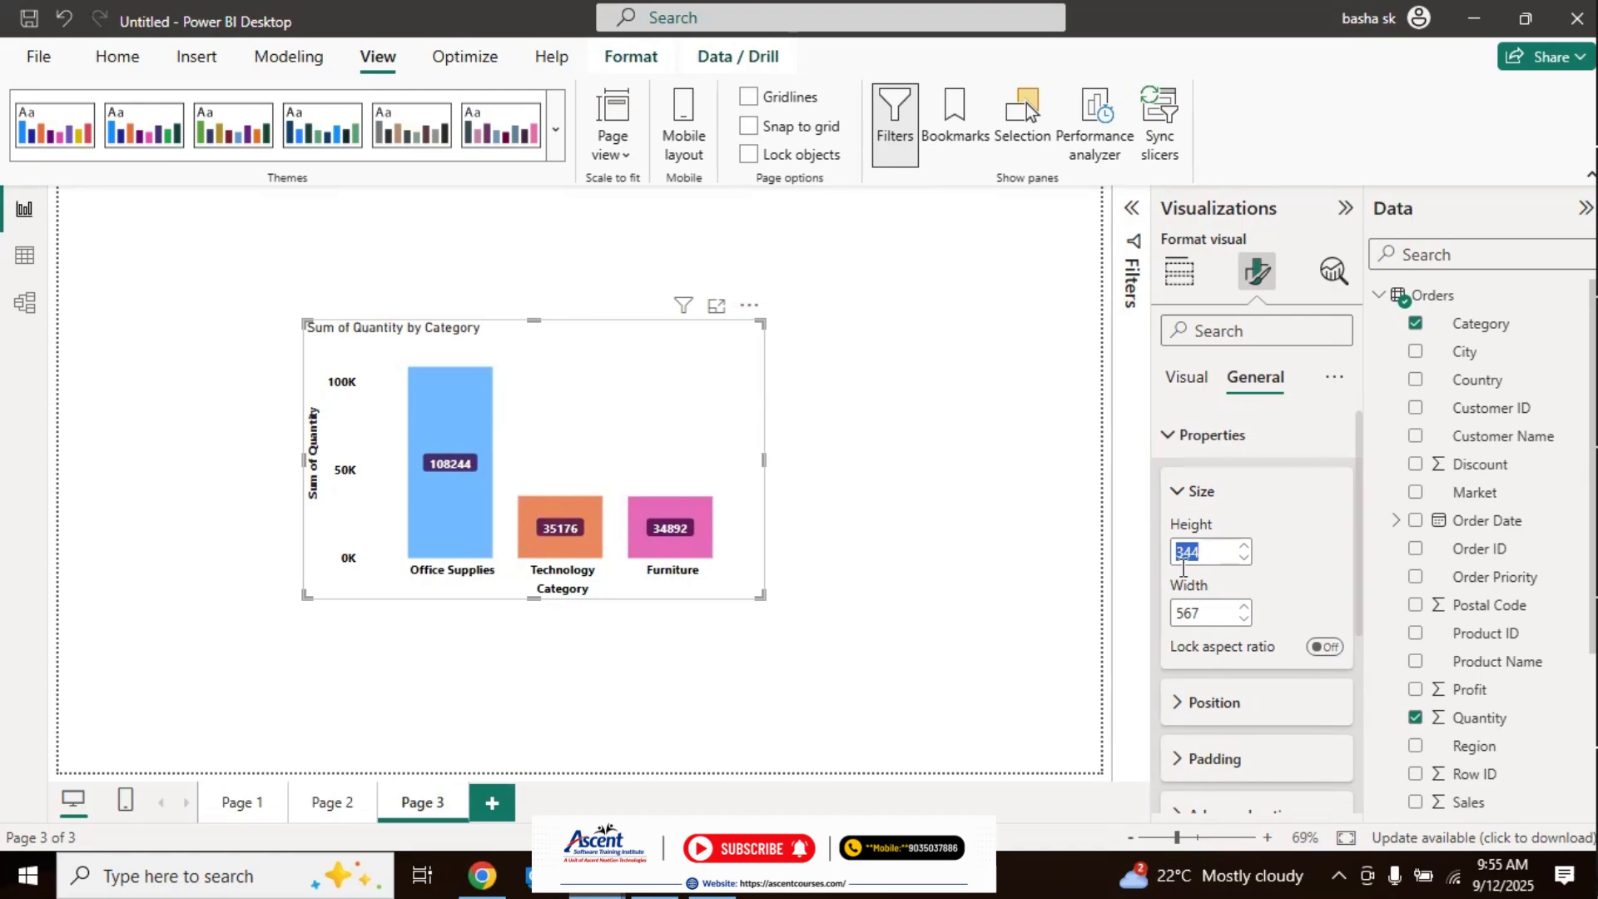
left_click(1214, 558)
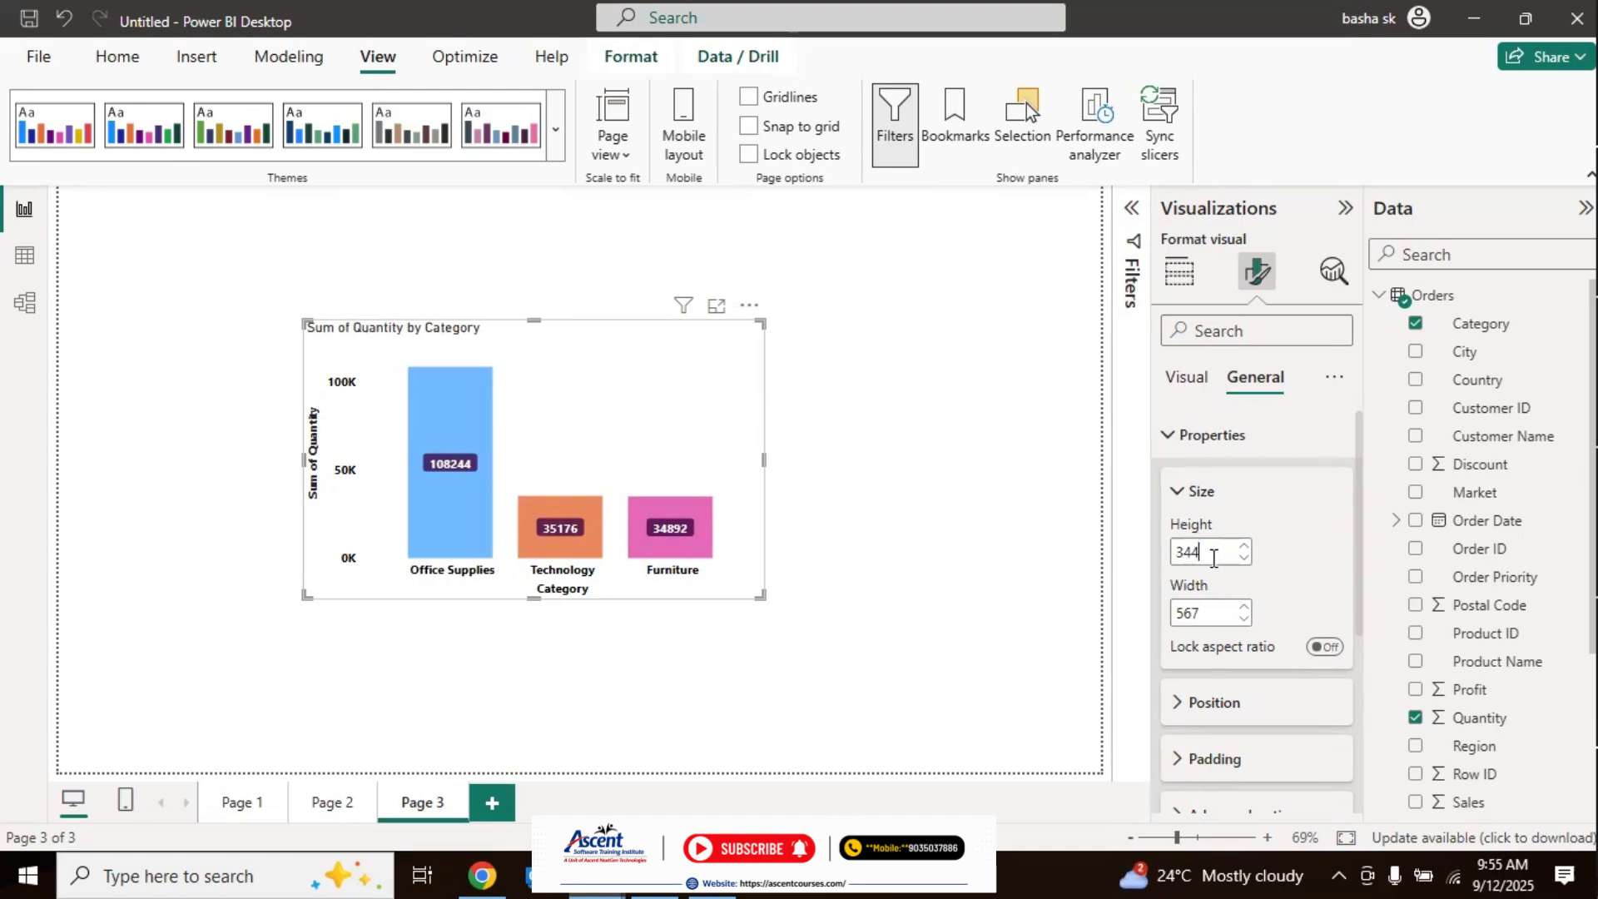
left_click(1209, 448)
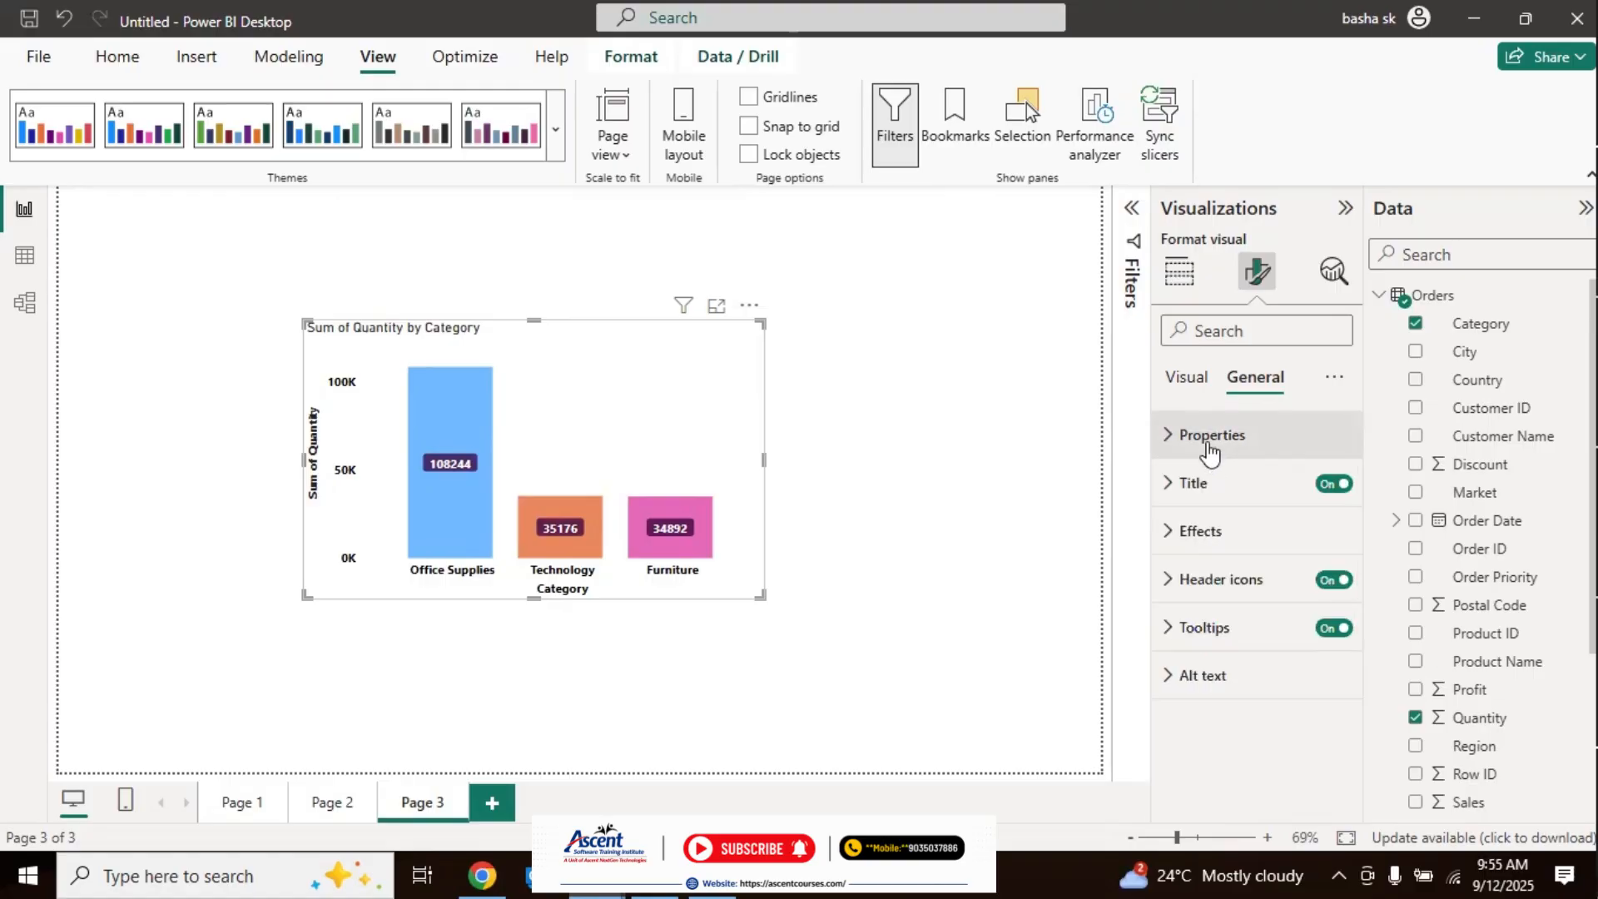
Step: Shorten the chart's title text to "Quantity by Category"
left_click(1180, 501)
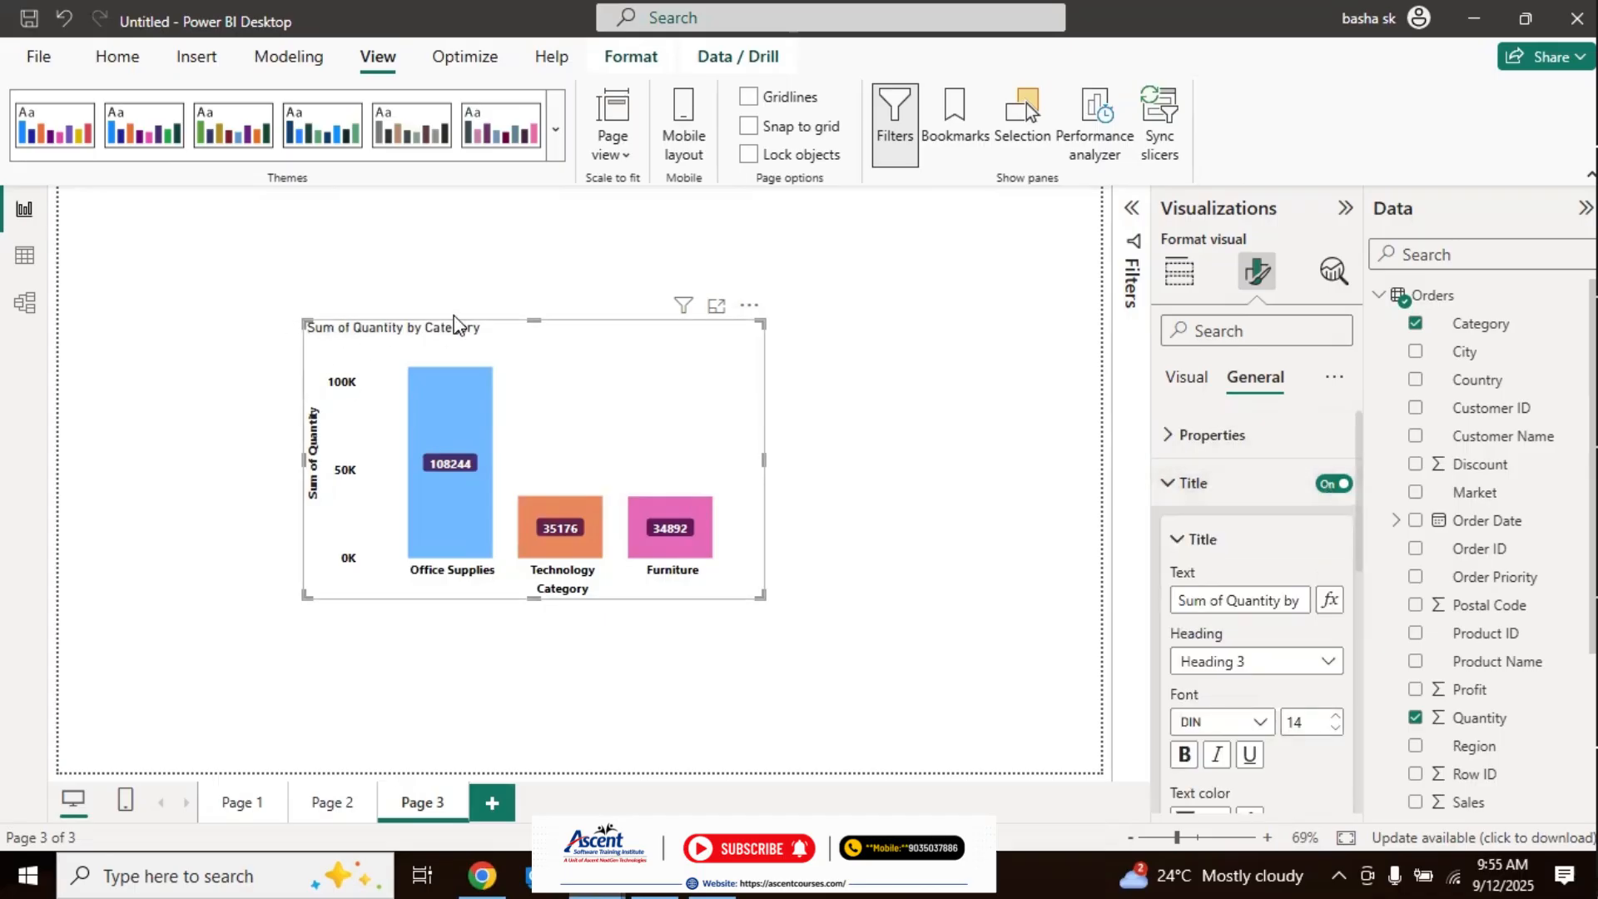
left_click(1225, 596)
key("BackSpace")
key("BackSpace")
key("BackSpace")
key("BackSpace")
key("BackSpace")
key("BackSpace")
key("BackSpace")
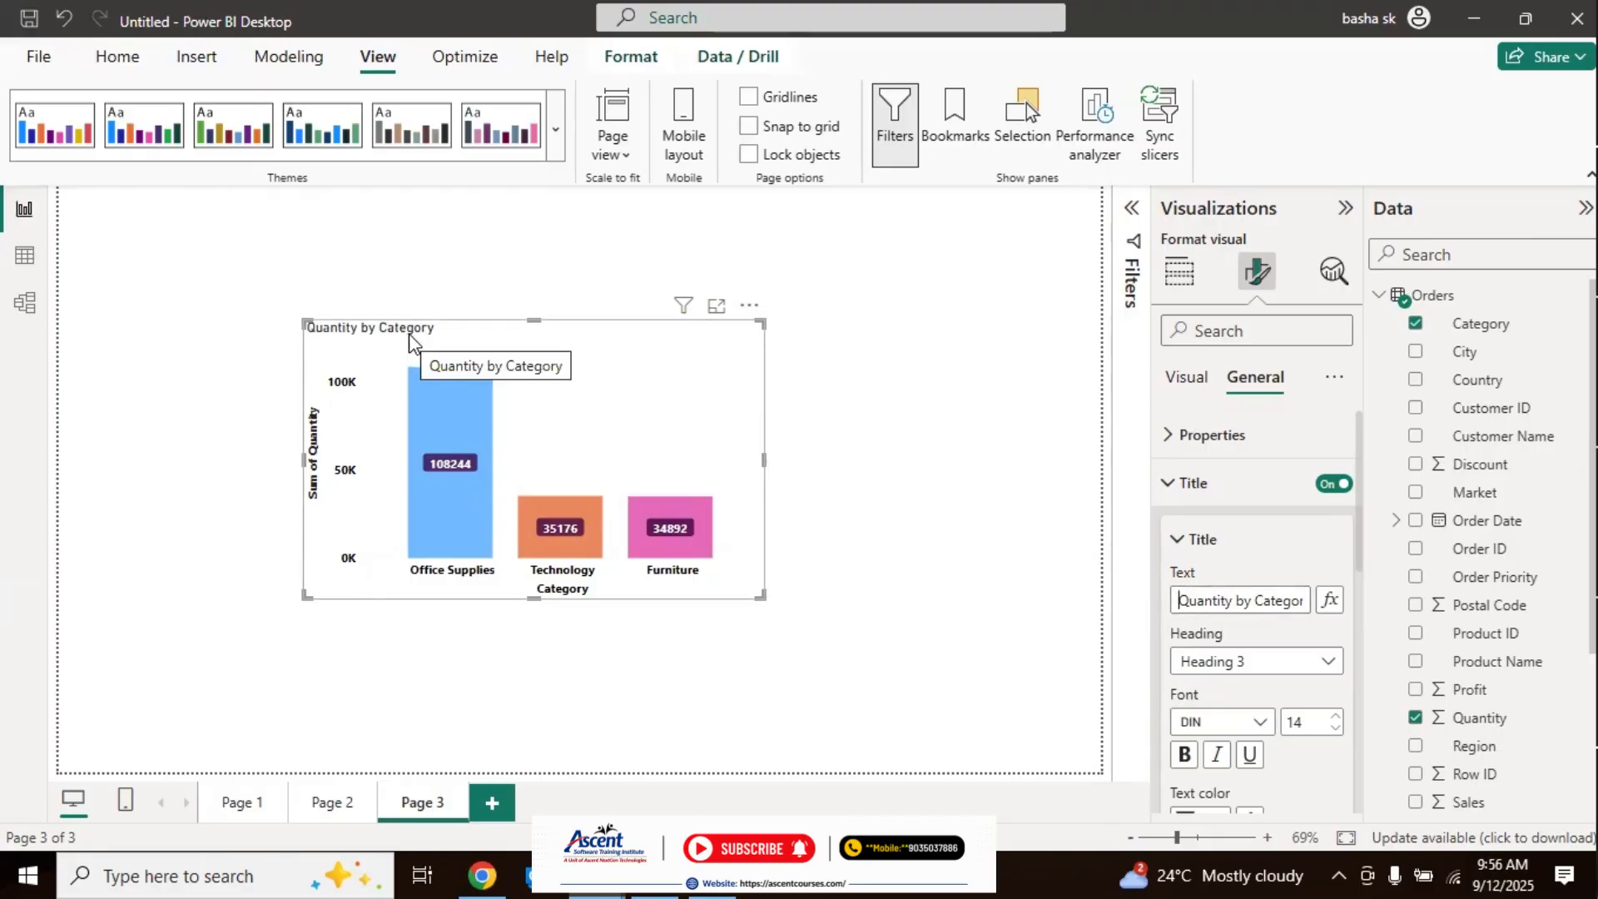
Step: Format the chart title in bold at font size 13 with a Segoe UI font
left_click_drag(1361, 526, 1360, 582)
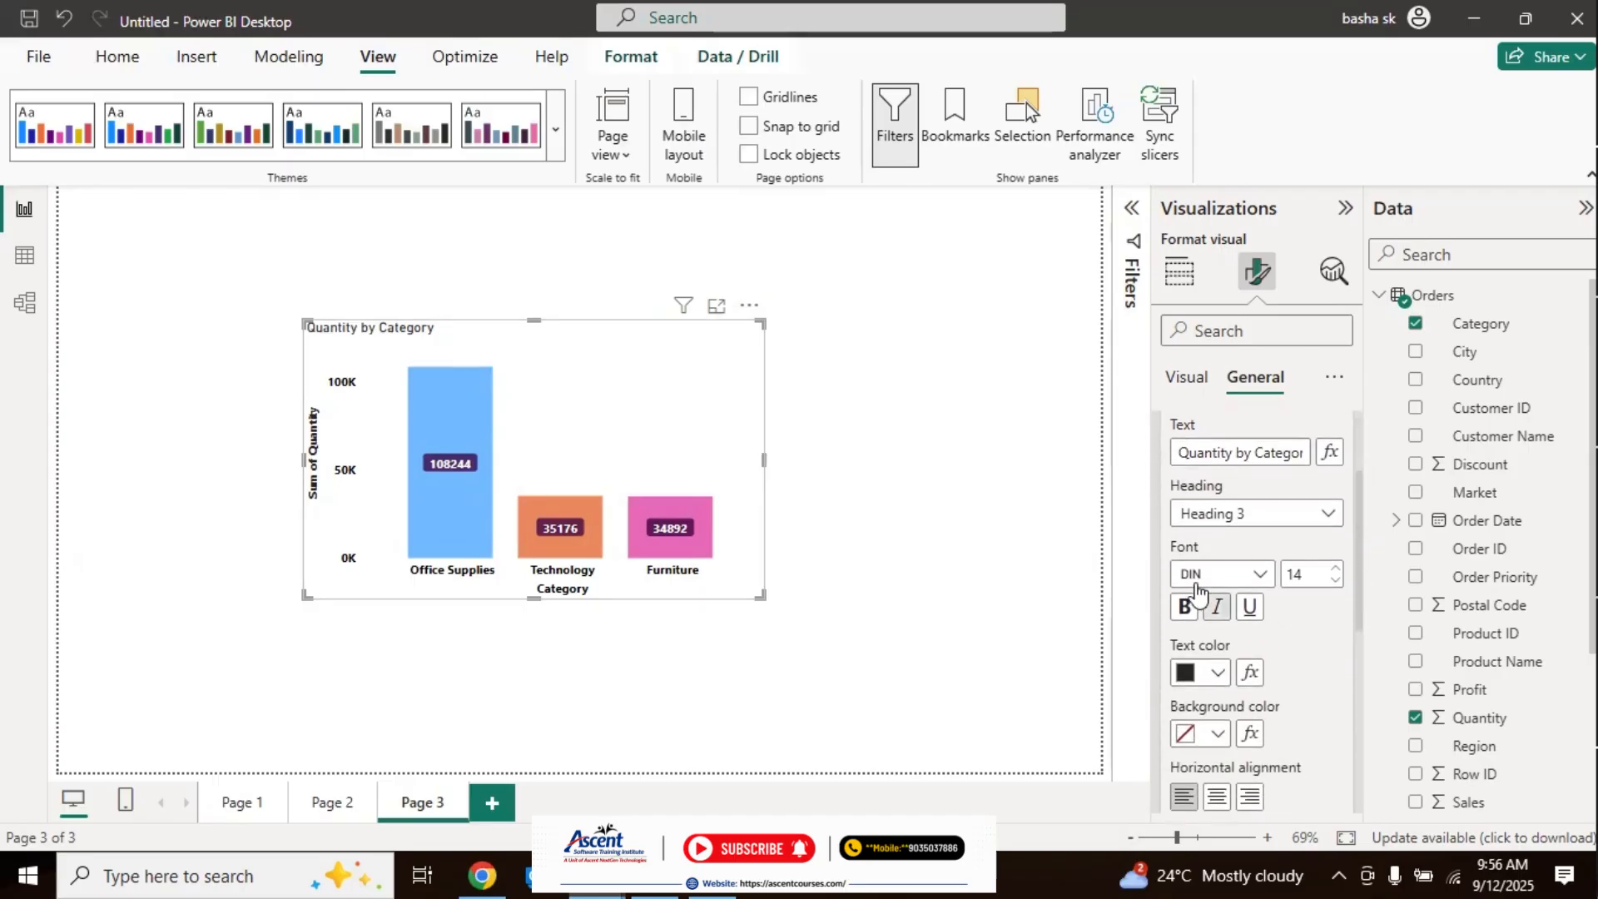
left_click(1336, 581)
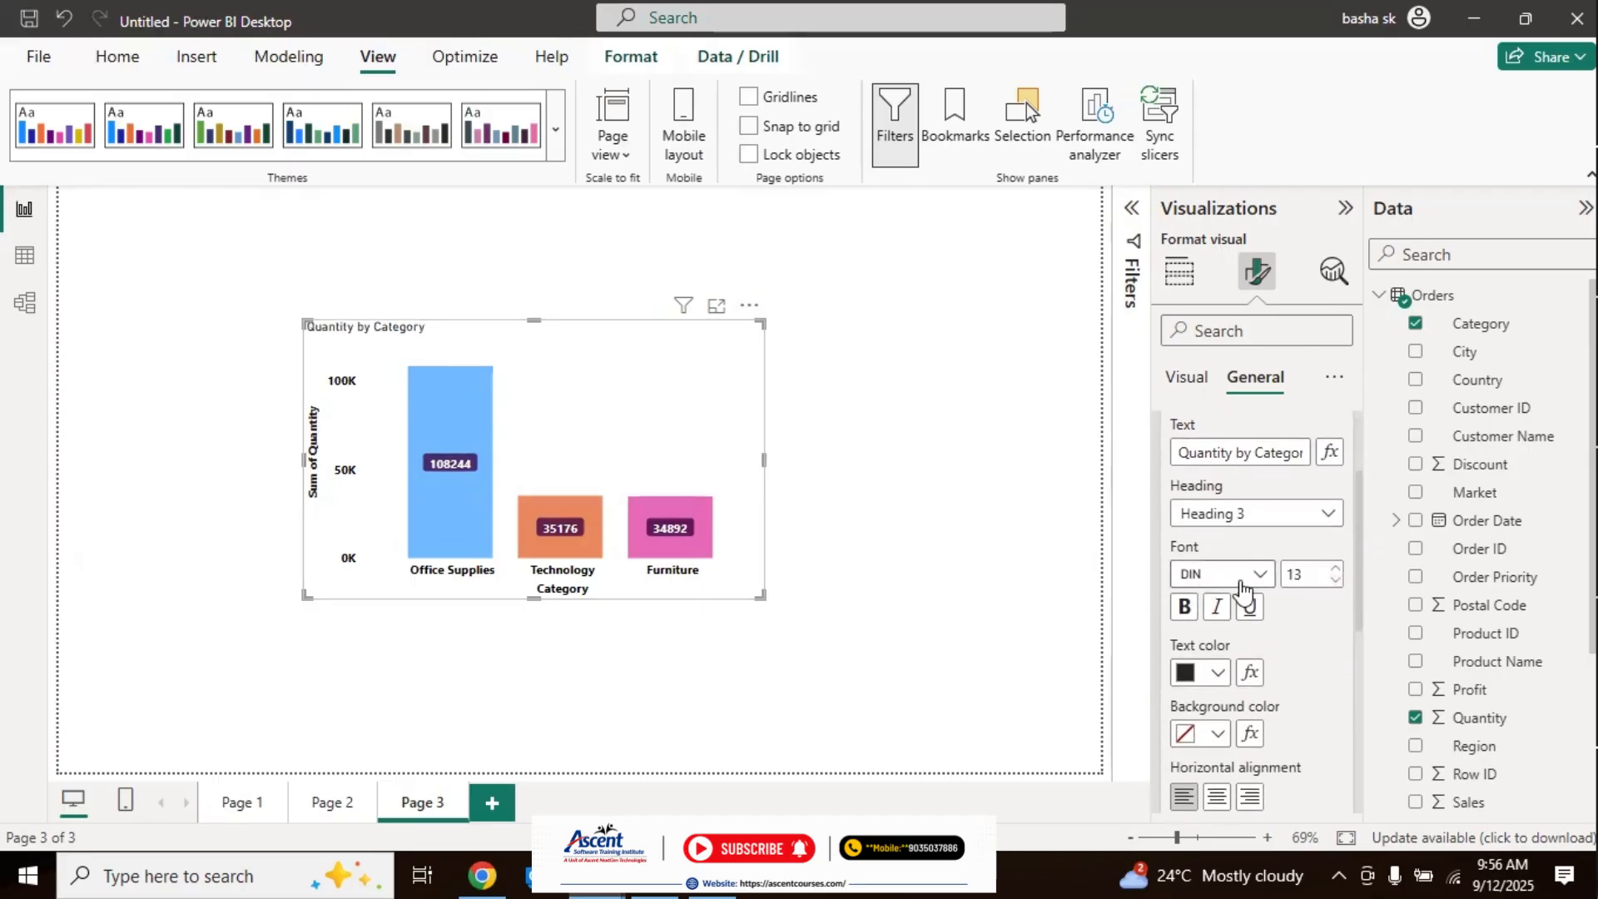
left_click(1183, 614)
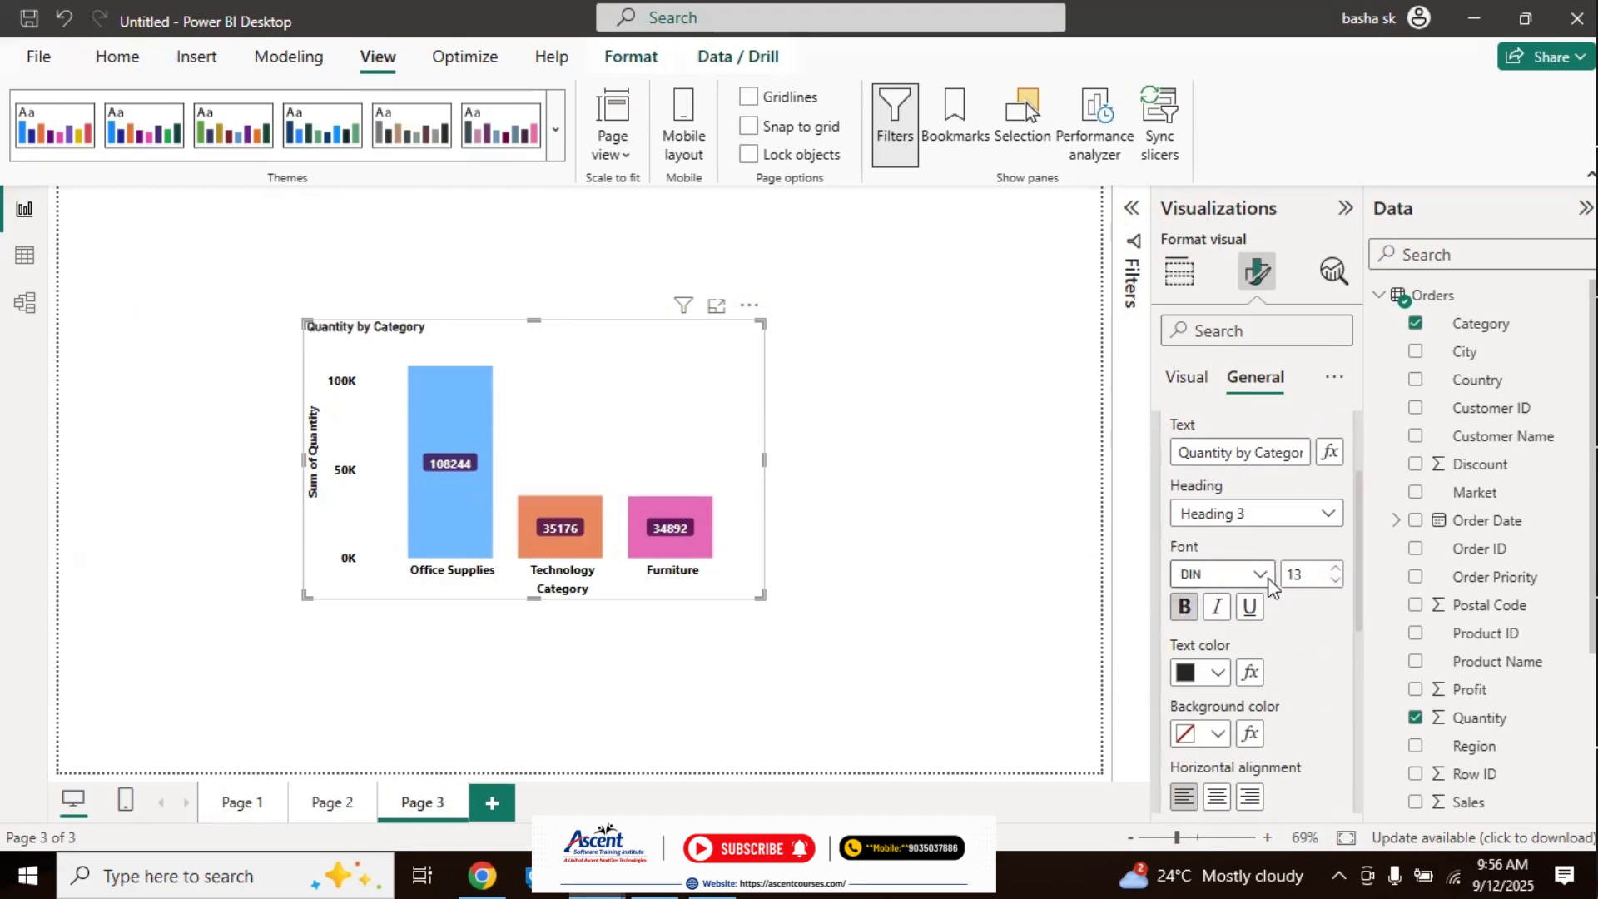
left_click(1269, 587)
scroll(1341, 456, "down", 1)
scroll(1341, 456, "down", 2)
left_click(1249, 472)
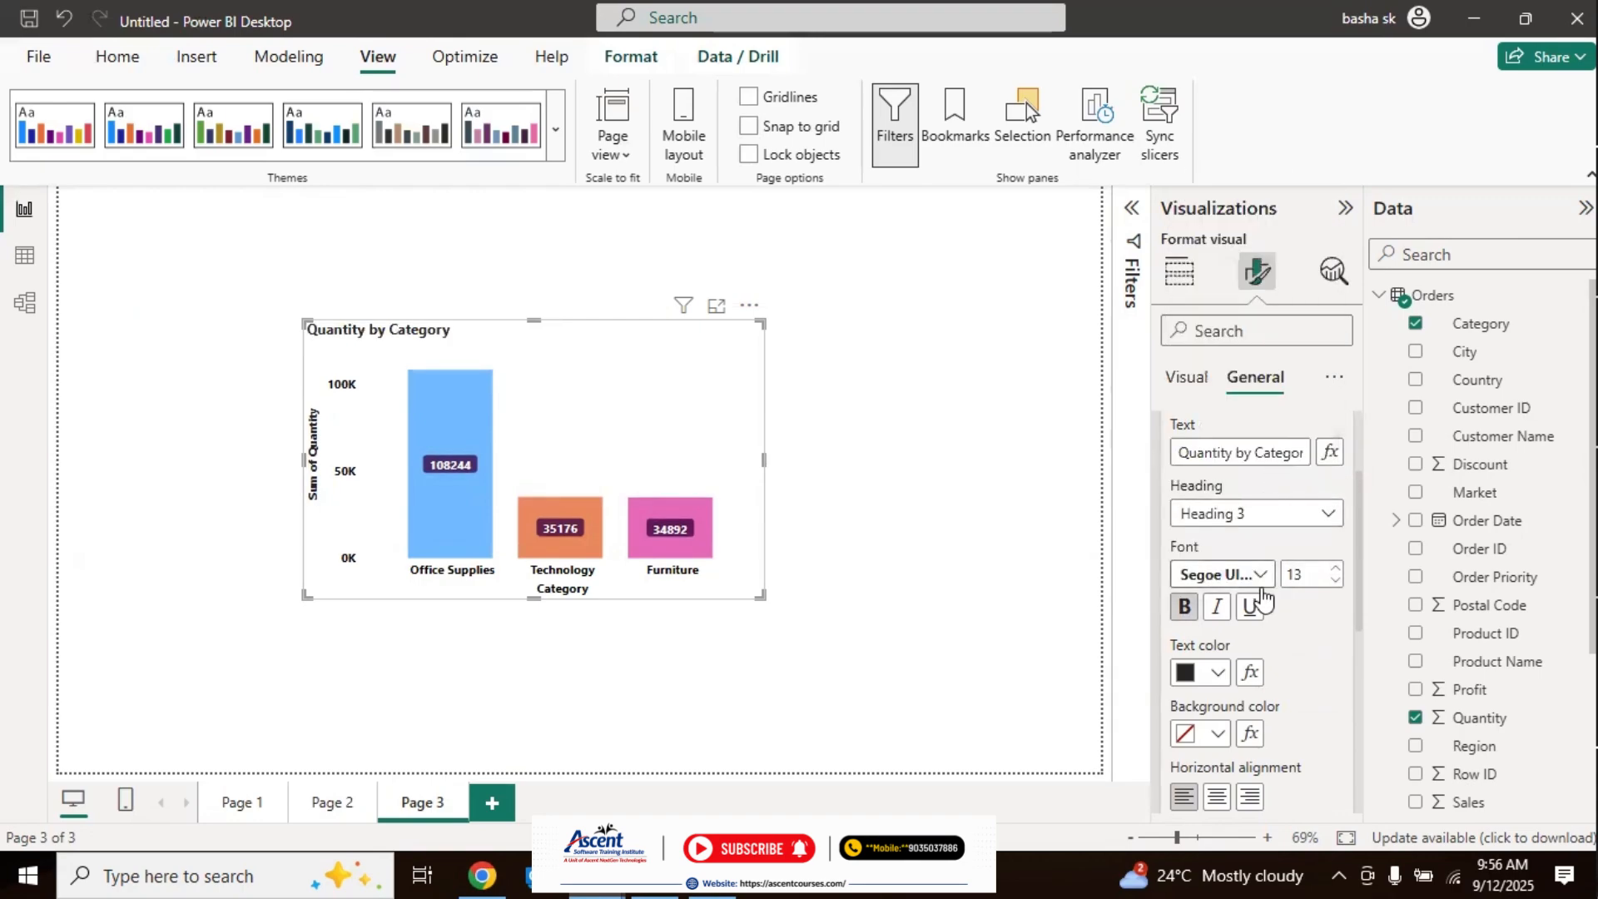
Step: Give the chart title a light blue background and center it horizontally
scroll(1361, 643, "down", 1)
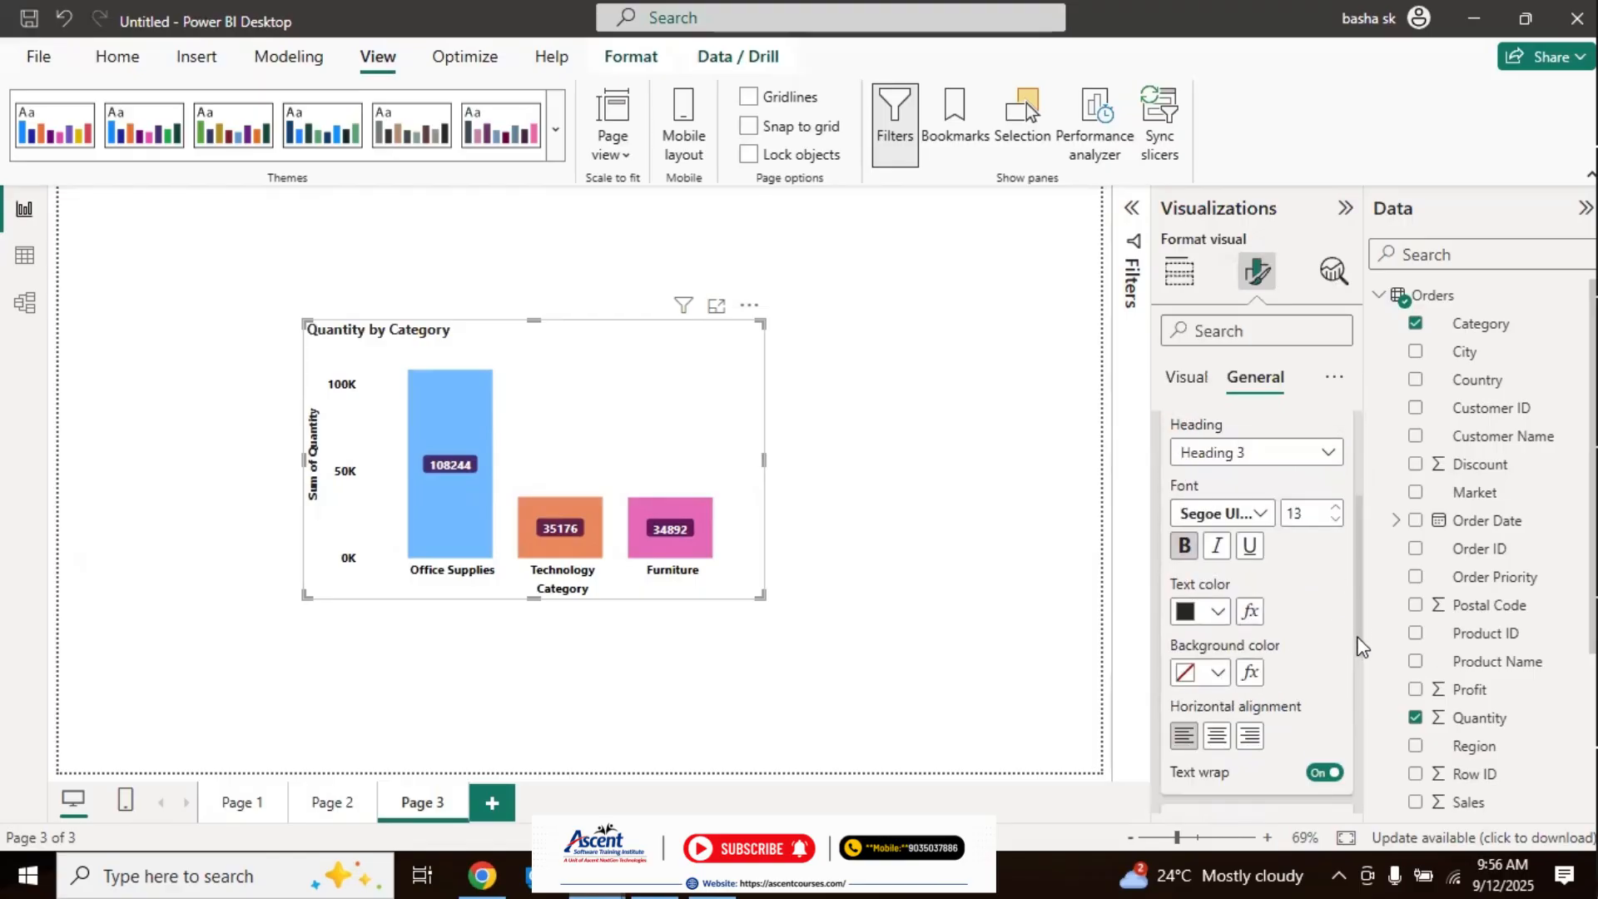
scroll(1361, 644, "down", 1)
left_click(1217, 626)
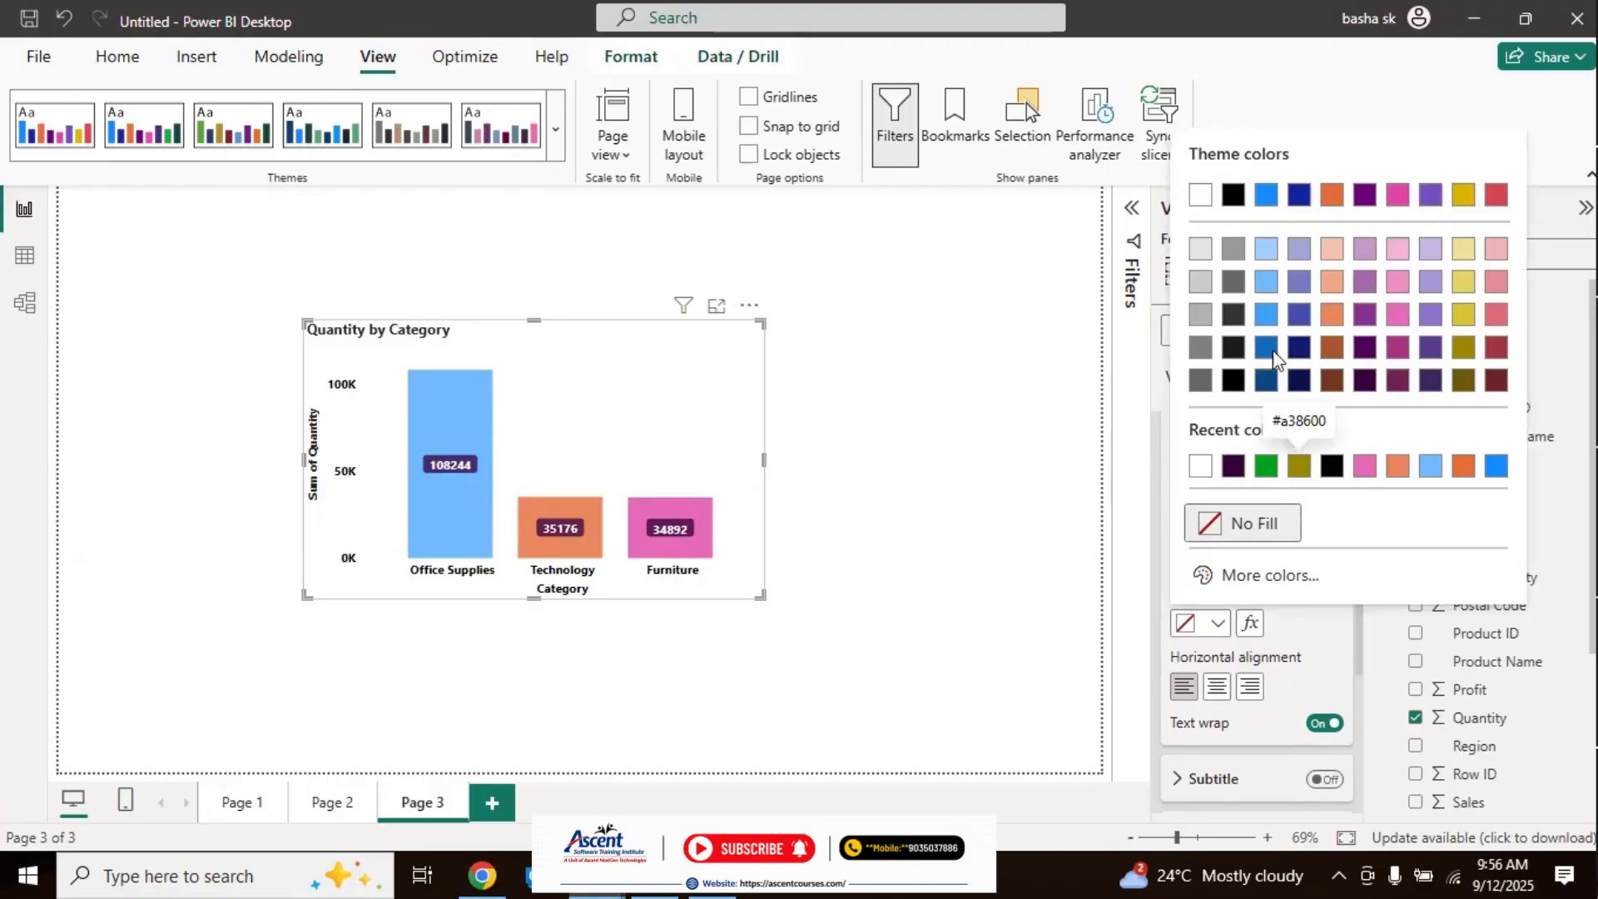
left_click(1266, 281)
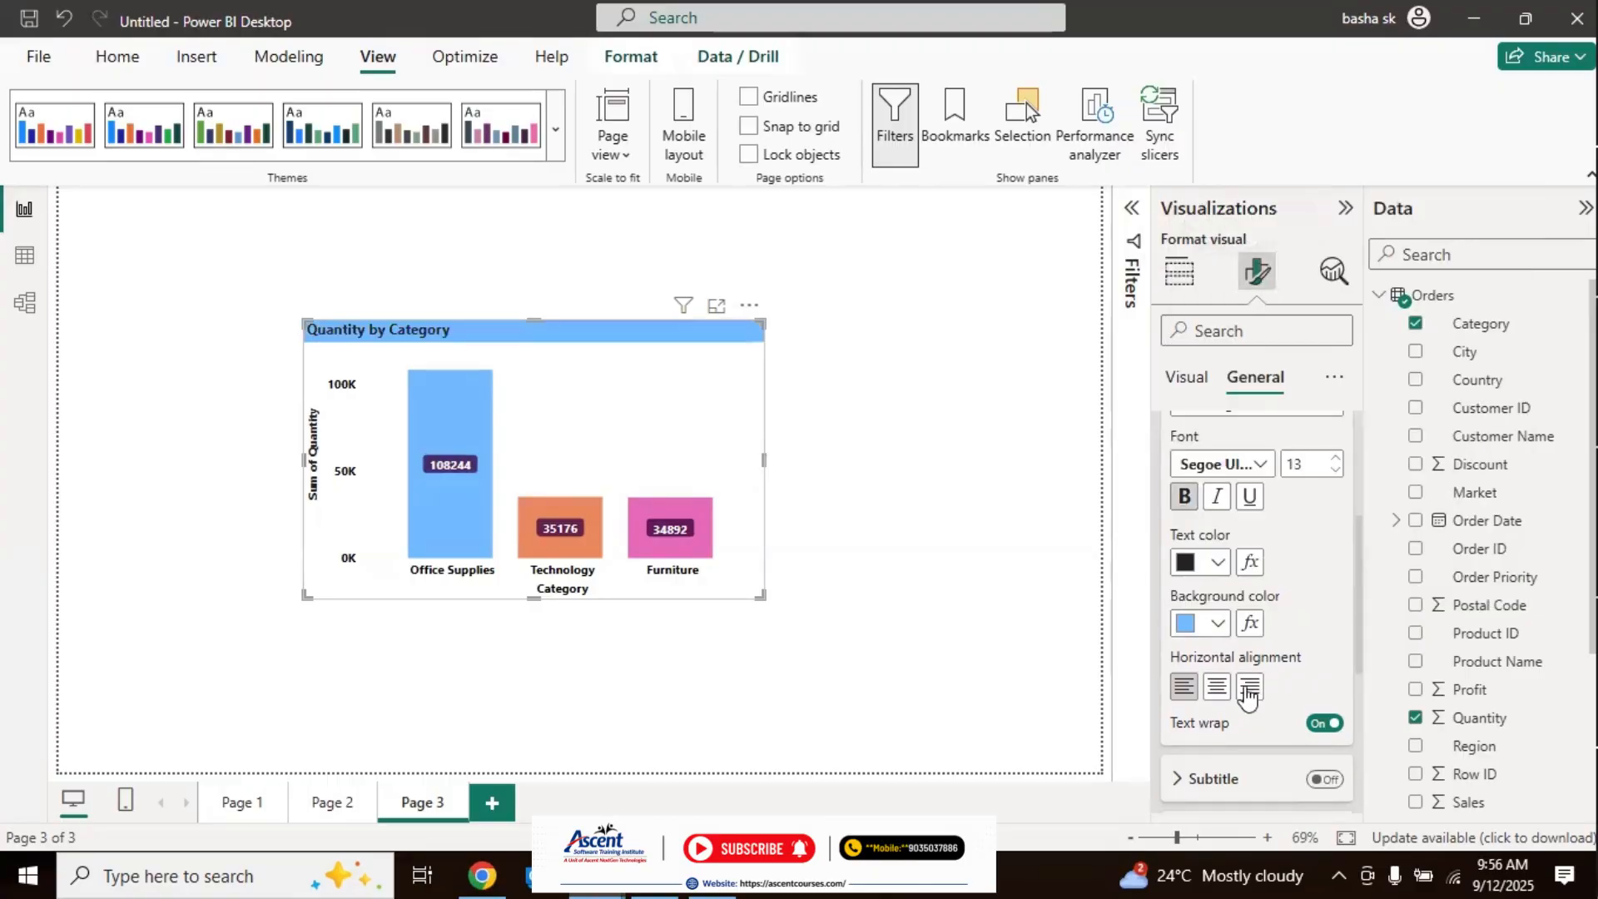
left_click(1217, 687)
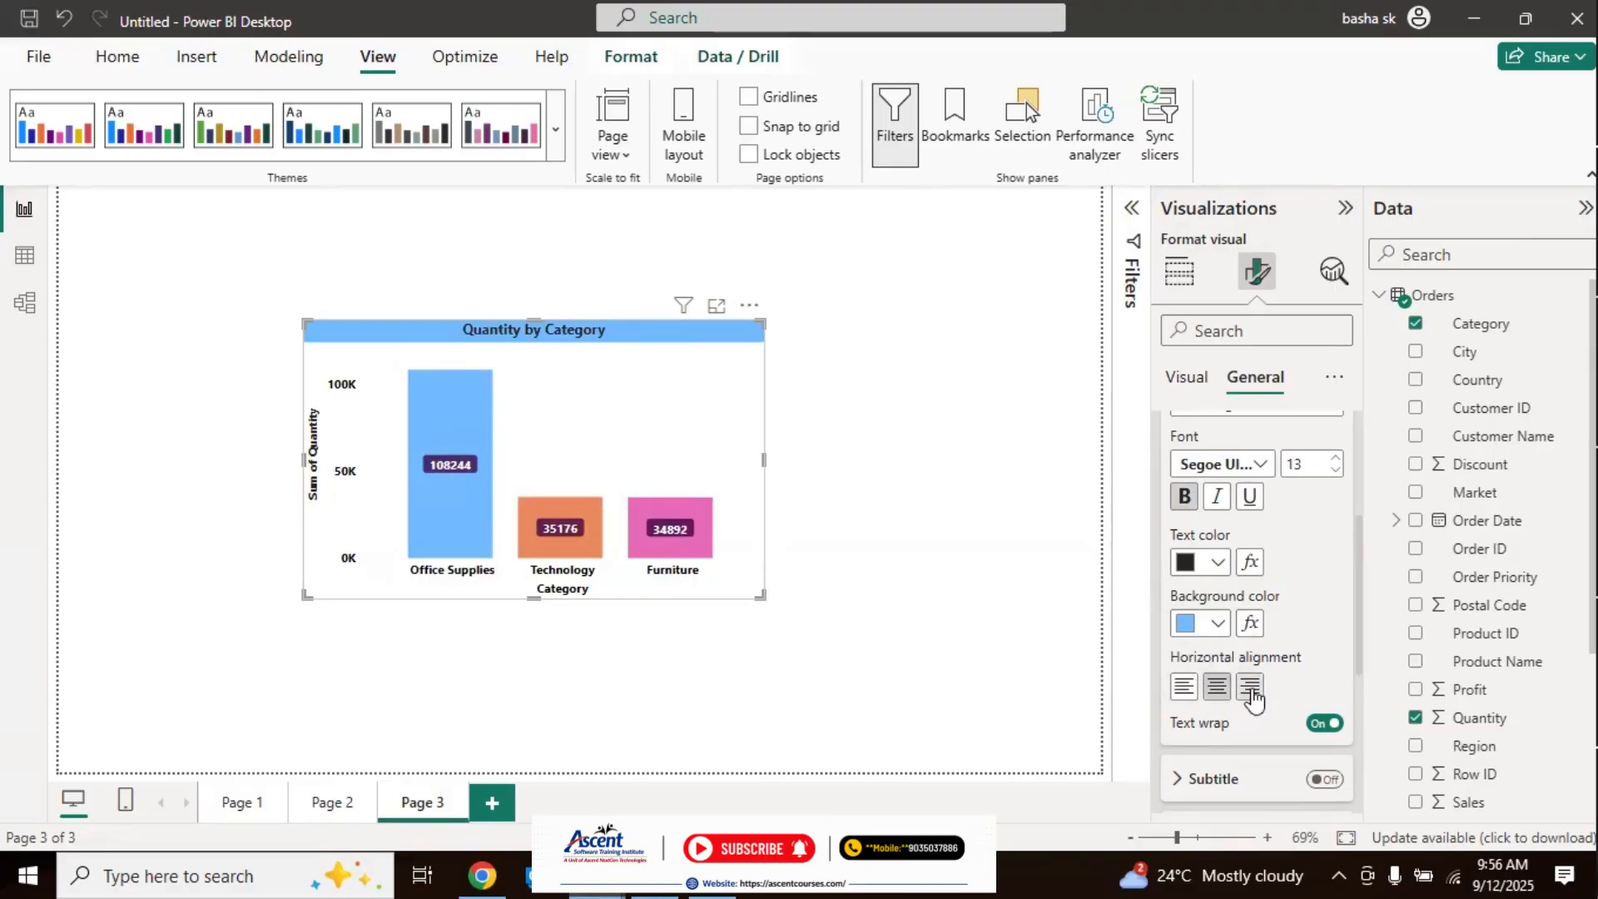
Step: Close the title settings and set the chart's background effect to light yellow, trying light orange first
left_click_drag(1361, 643, 1363, 695)
scroll(1362, 695, "down", 1)
scroll(1341, 531, "up", 6)
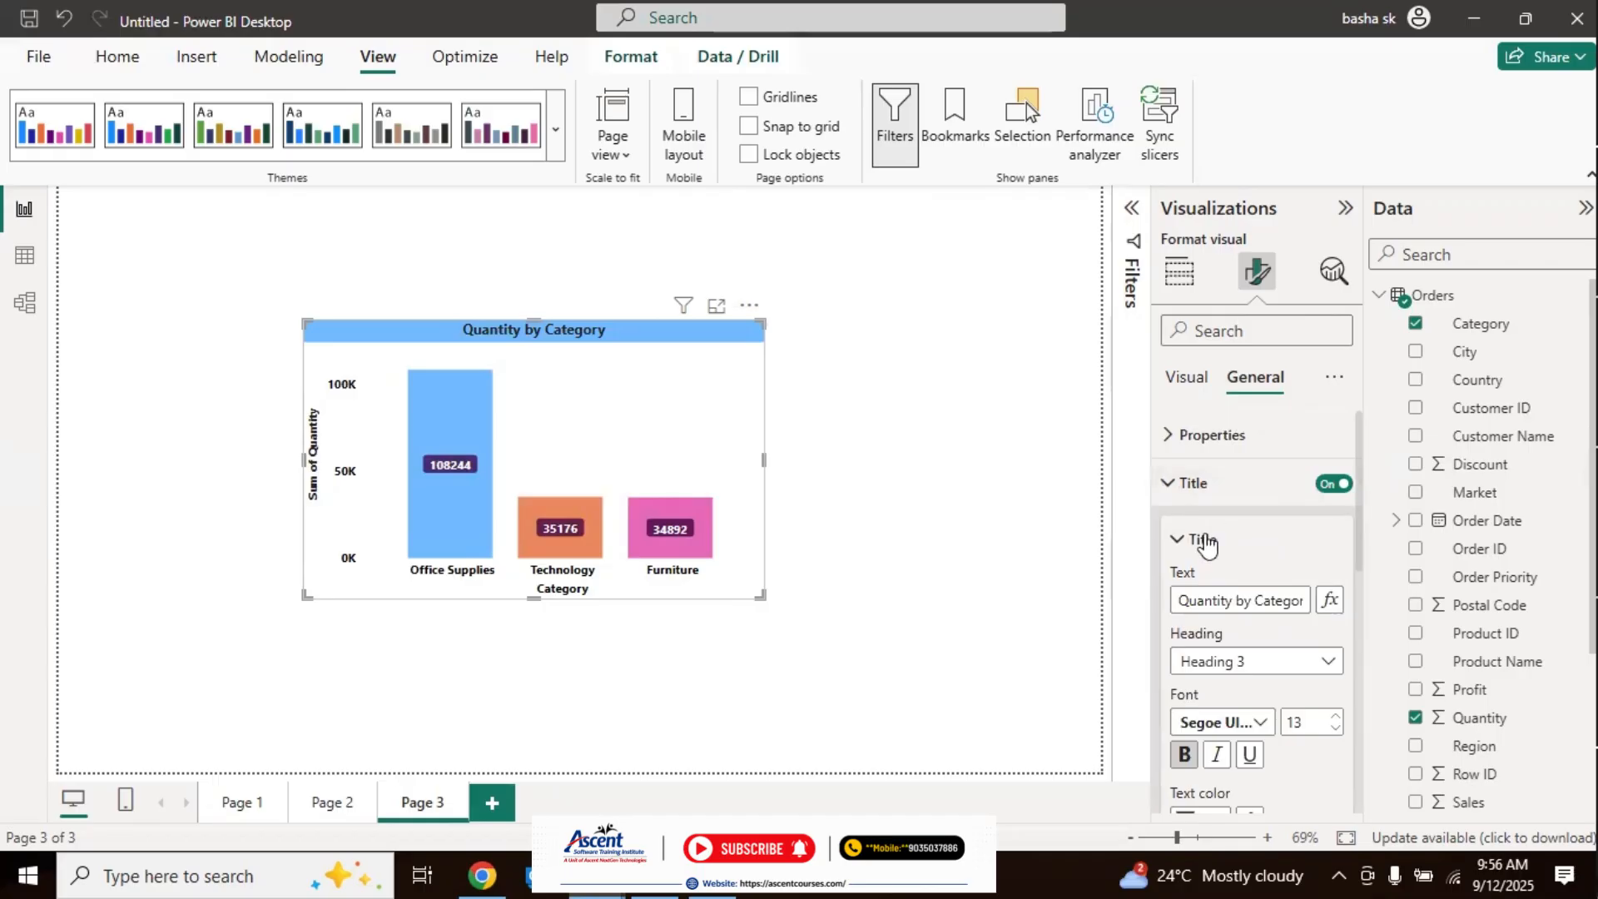
left_click(1202, 541)
left_click(1198, 488)
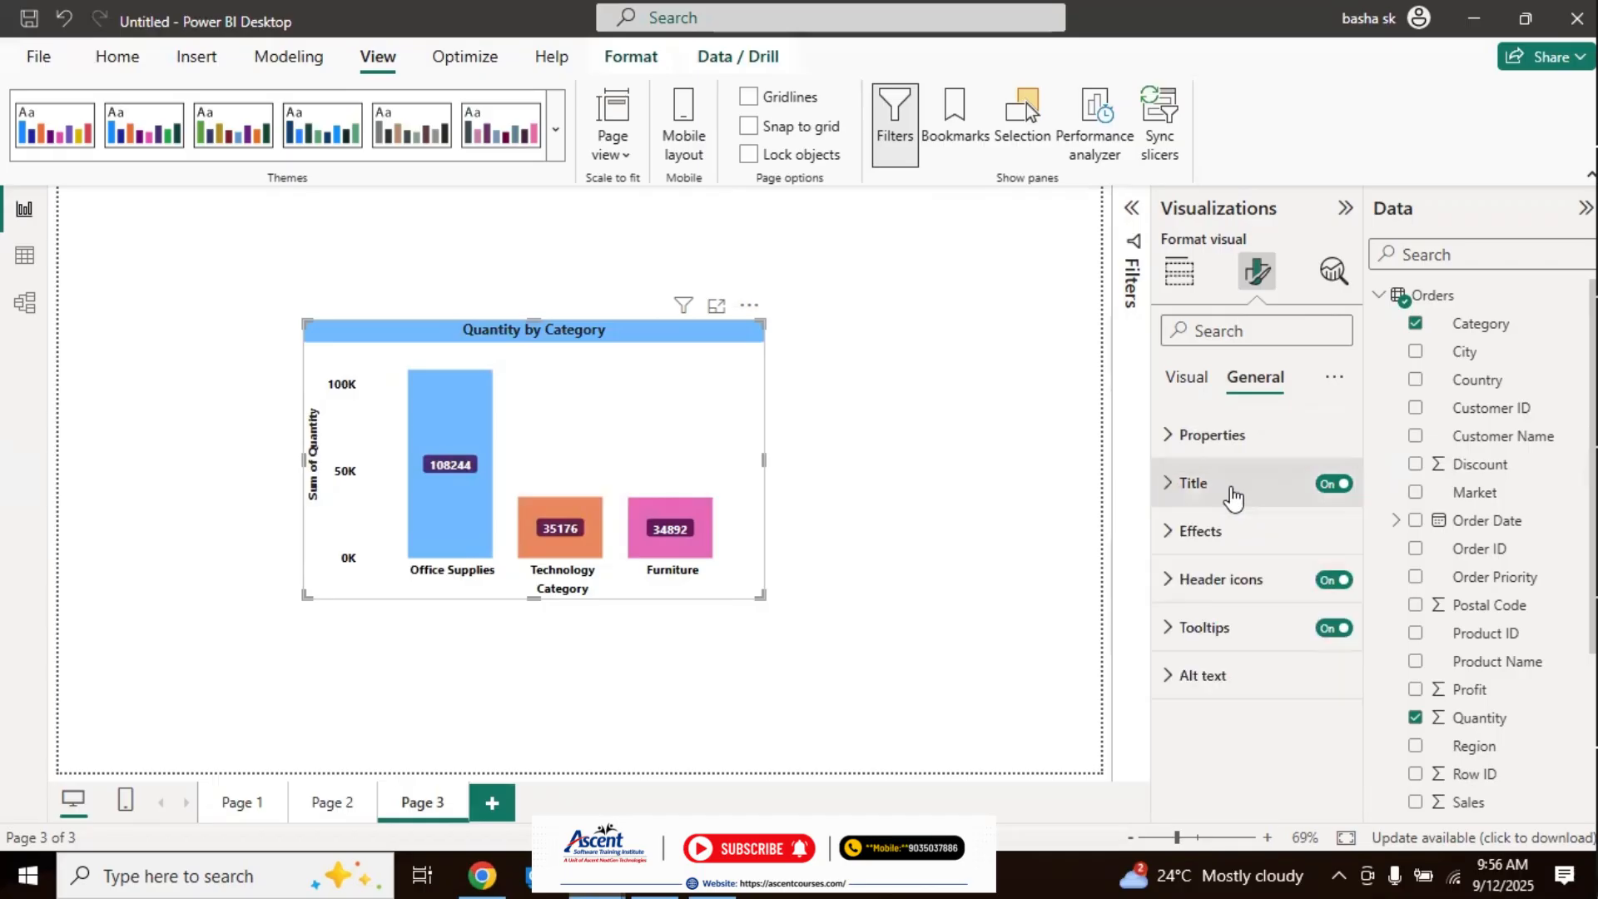
left_click(1195, 550)
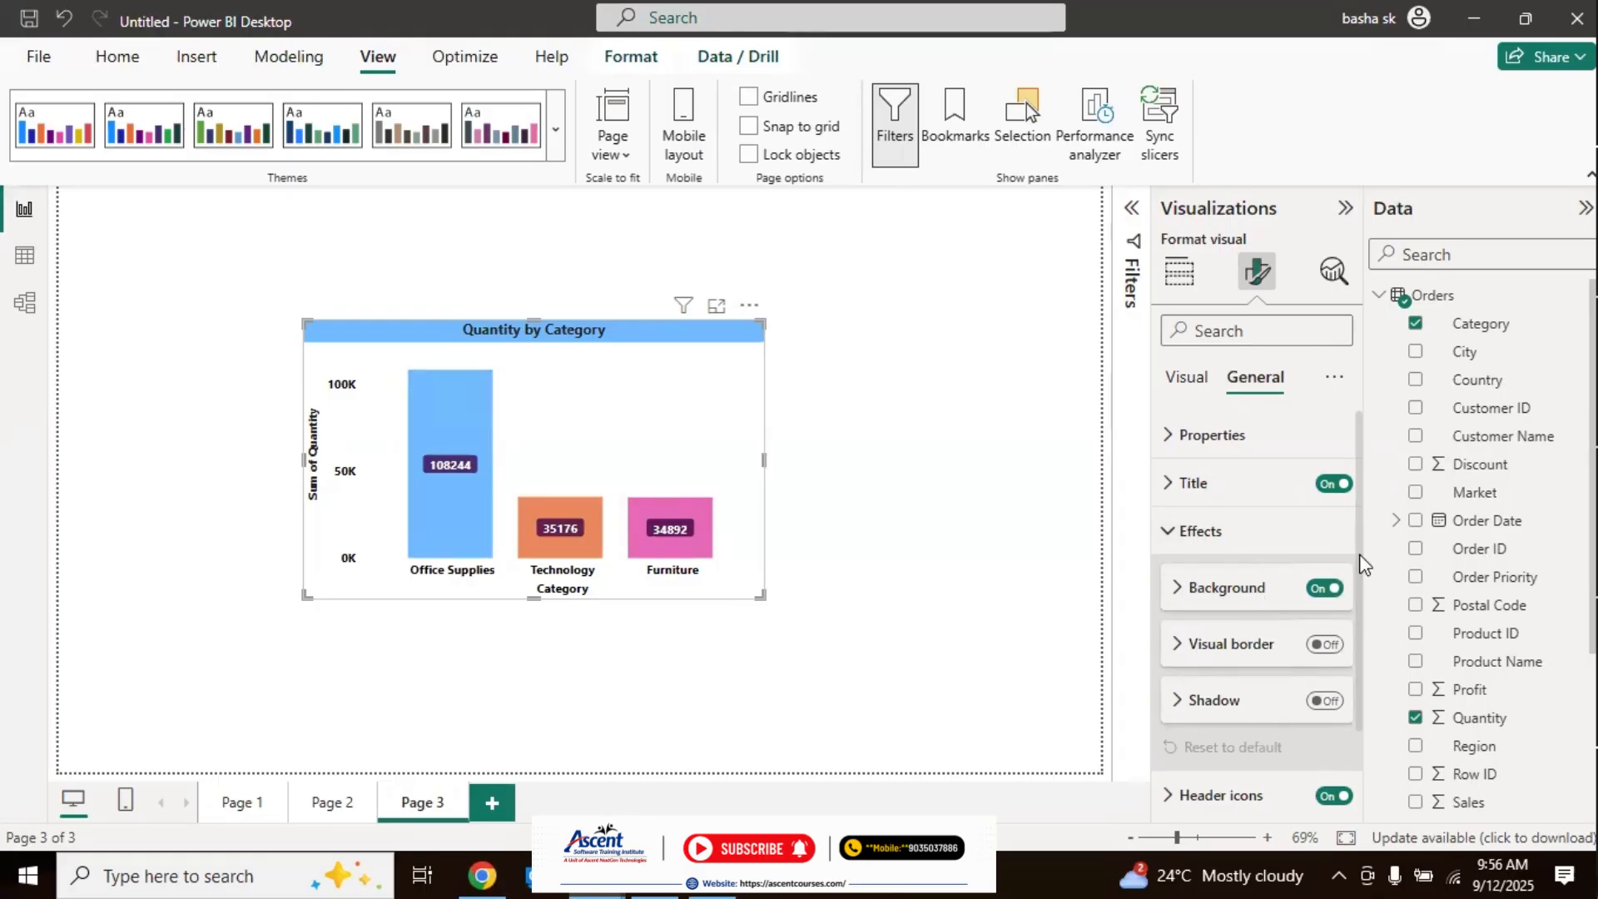
scroll(1361, 565, "down", 1)
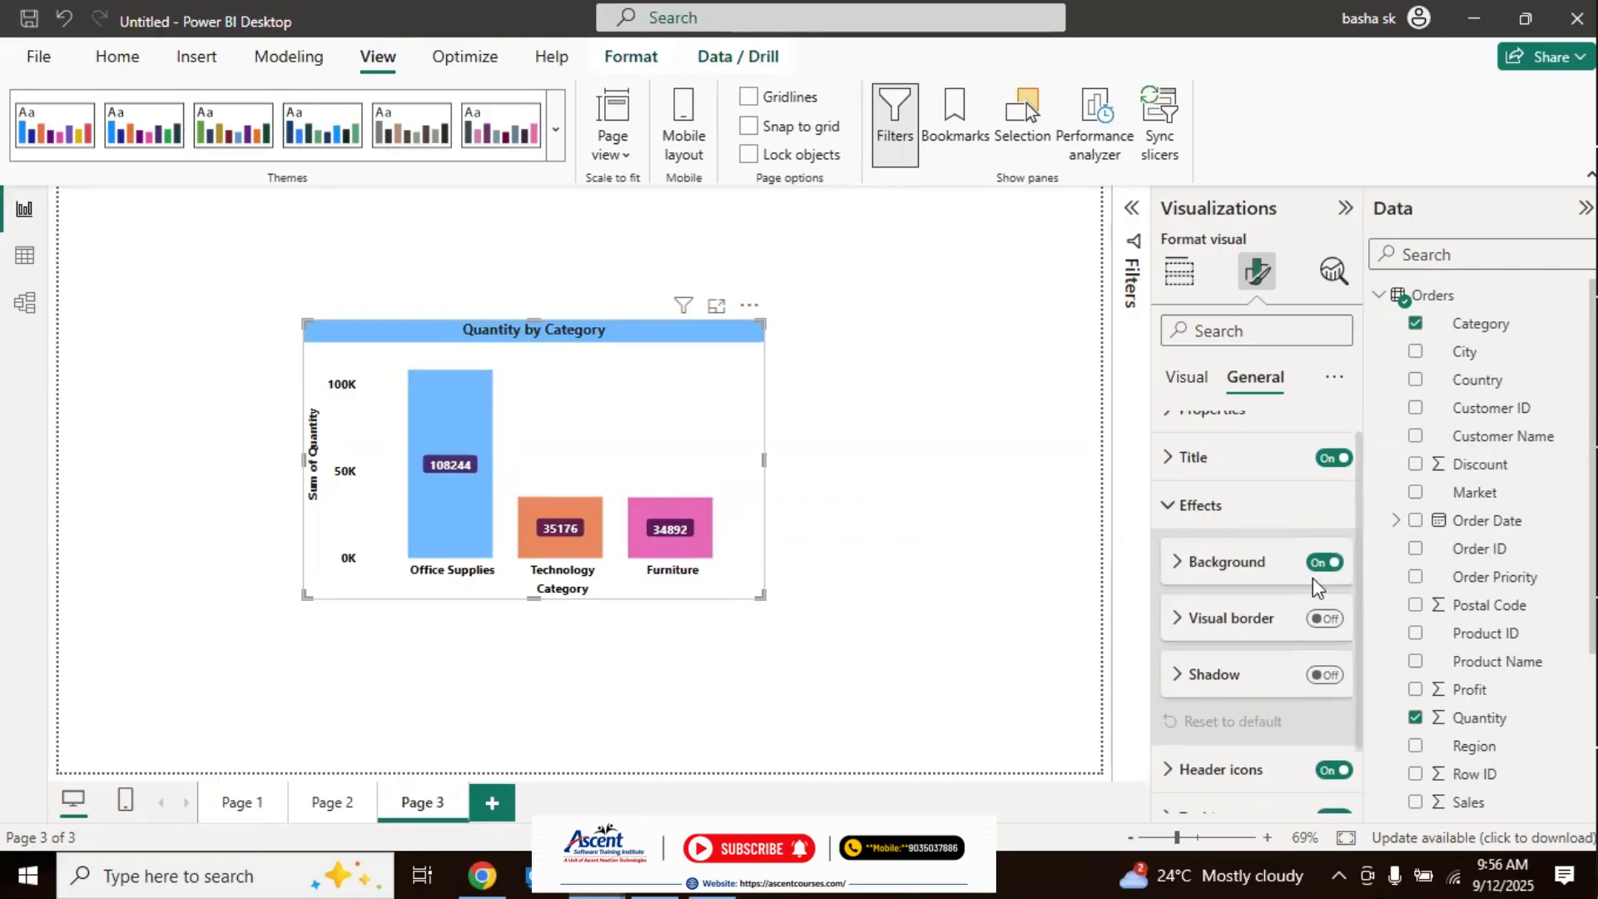
left_click(1178, 573)
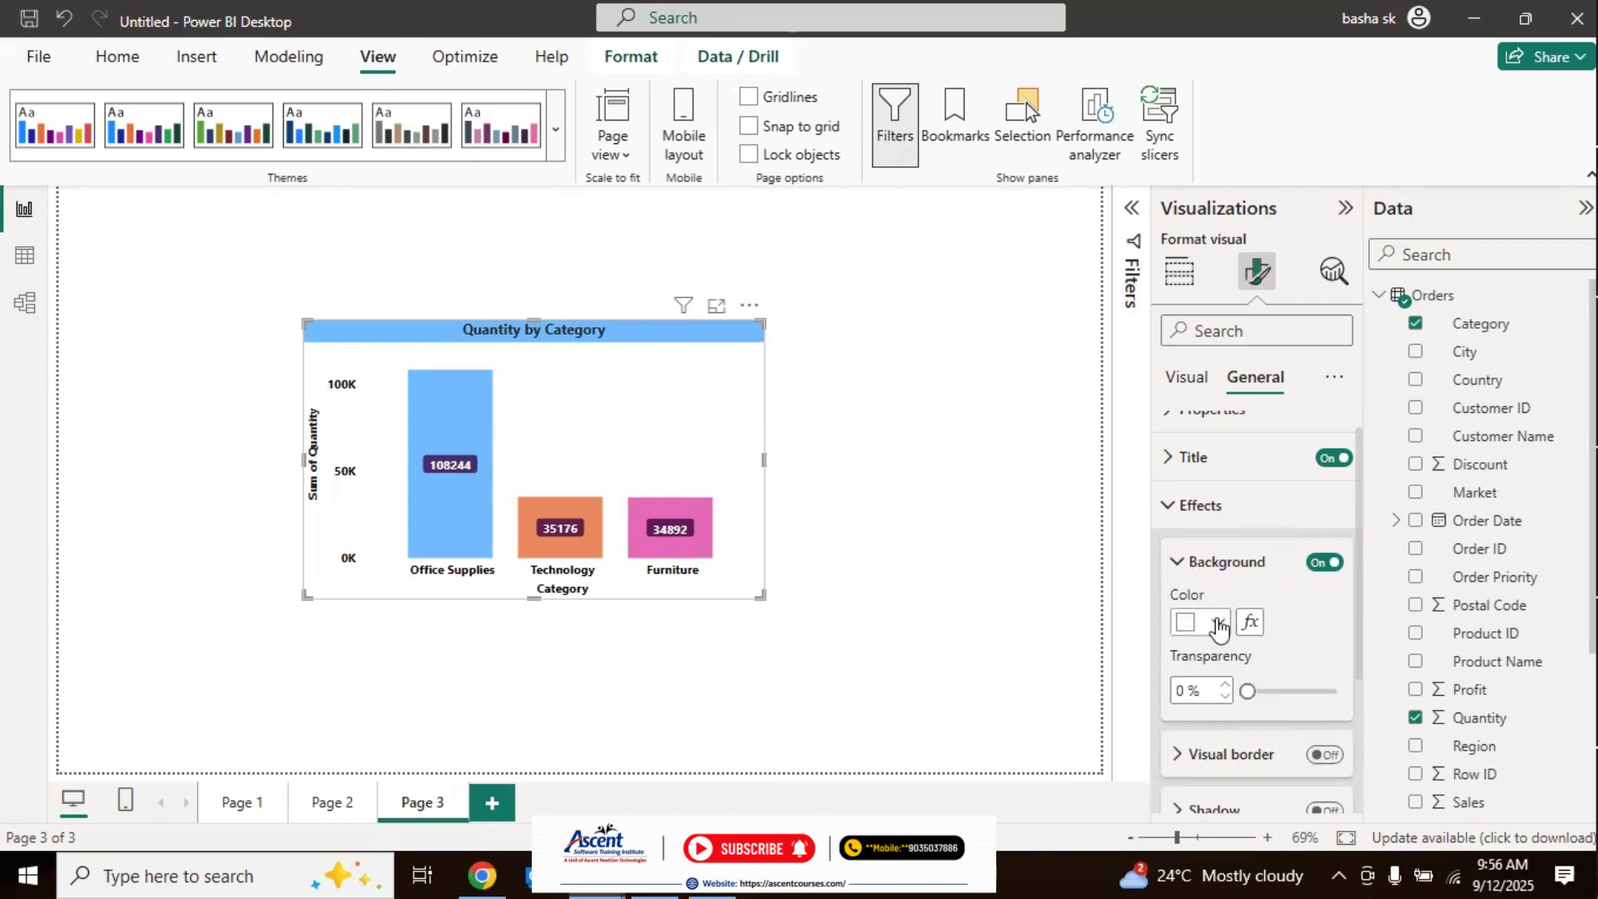
left_click(1219, 624)
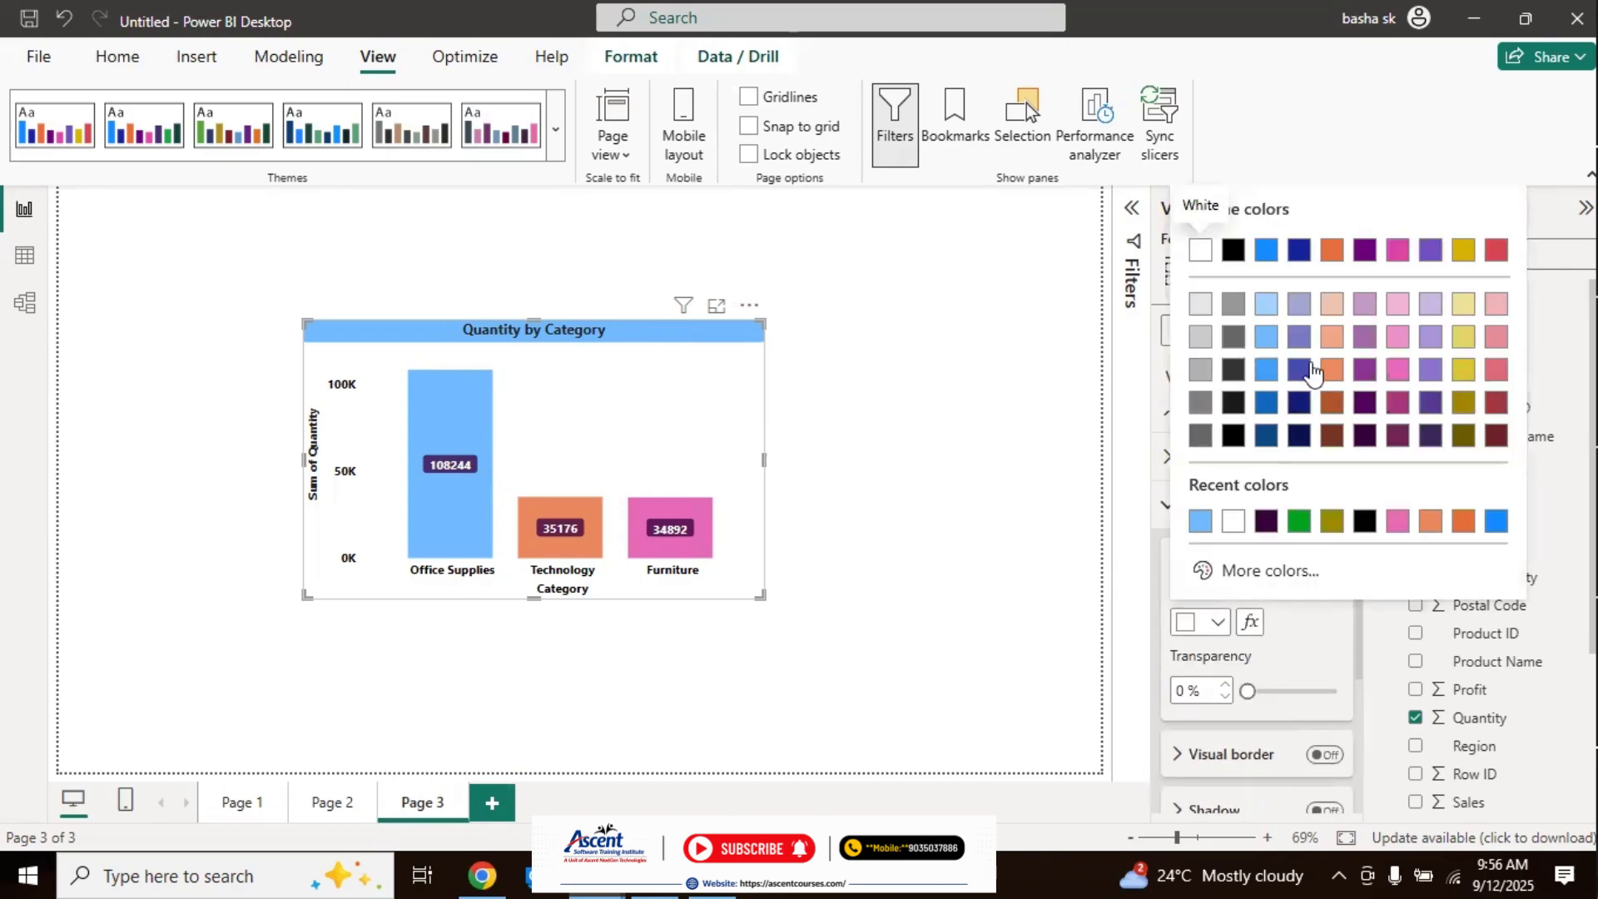
left_click(1331, 337)
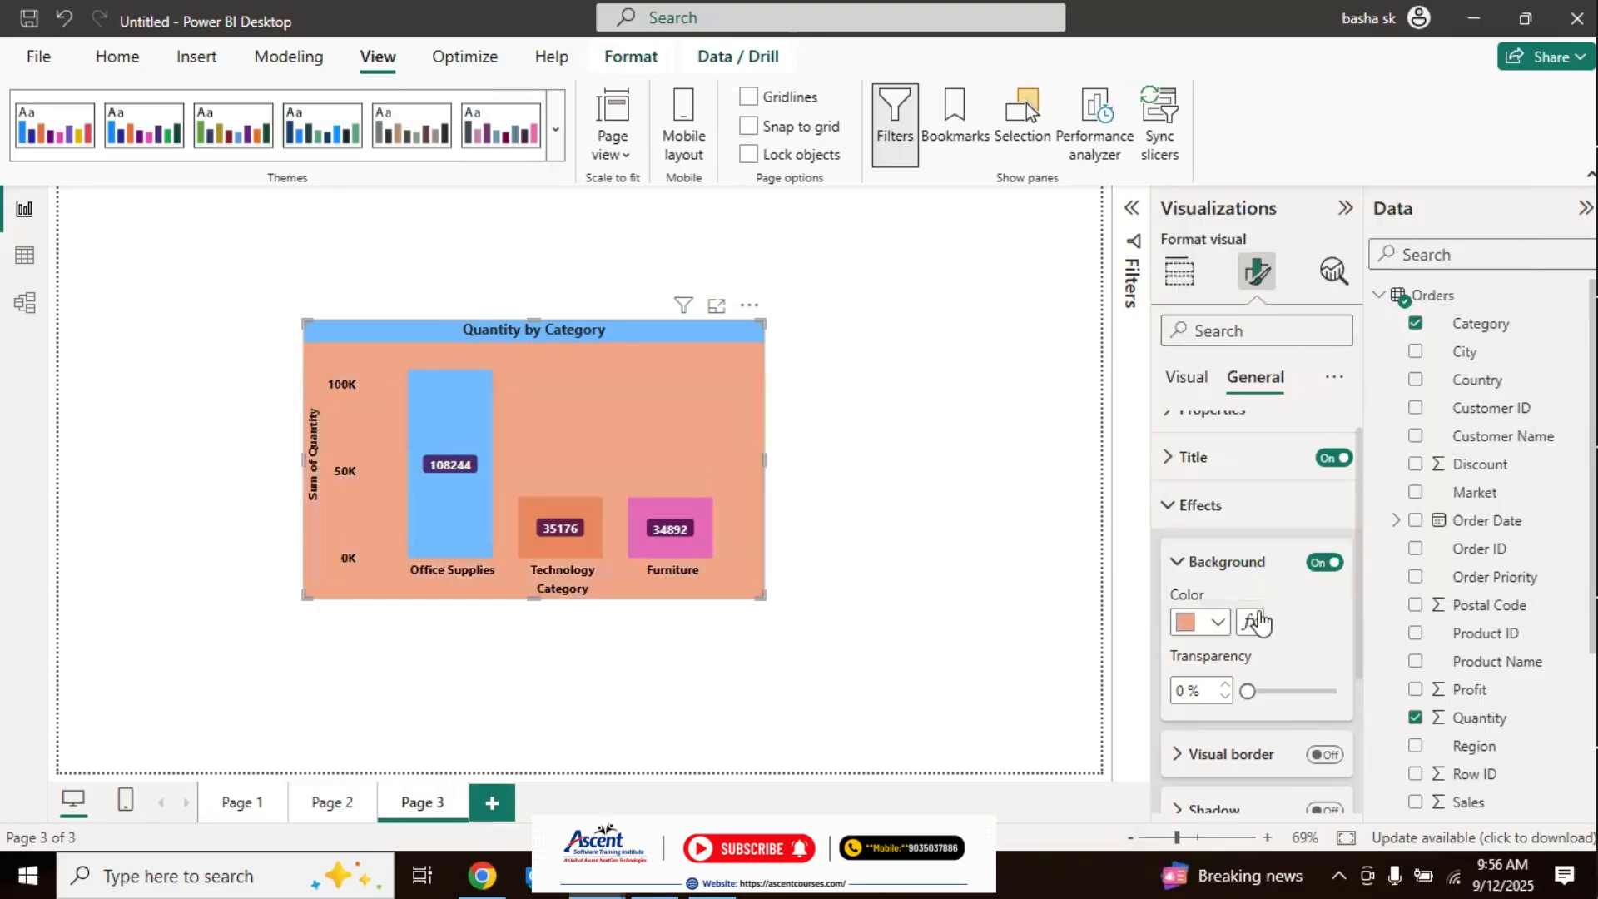
left_click(1219, 624)
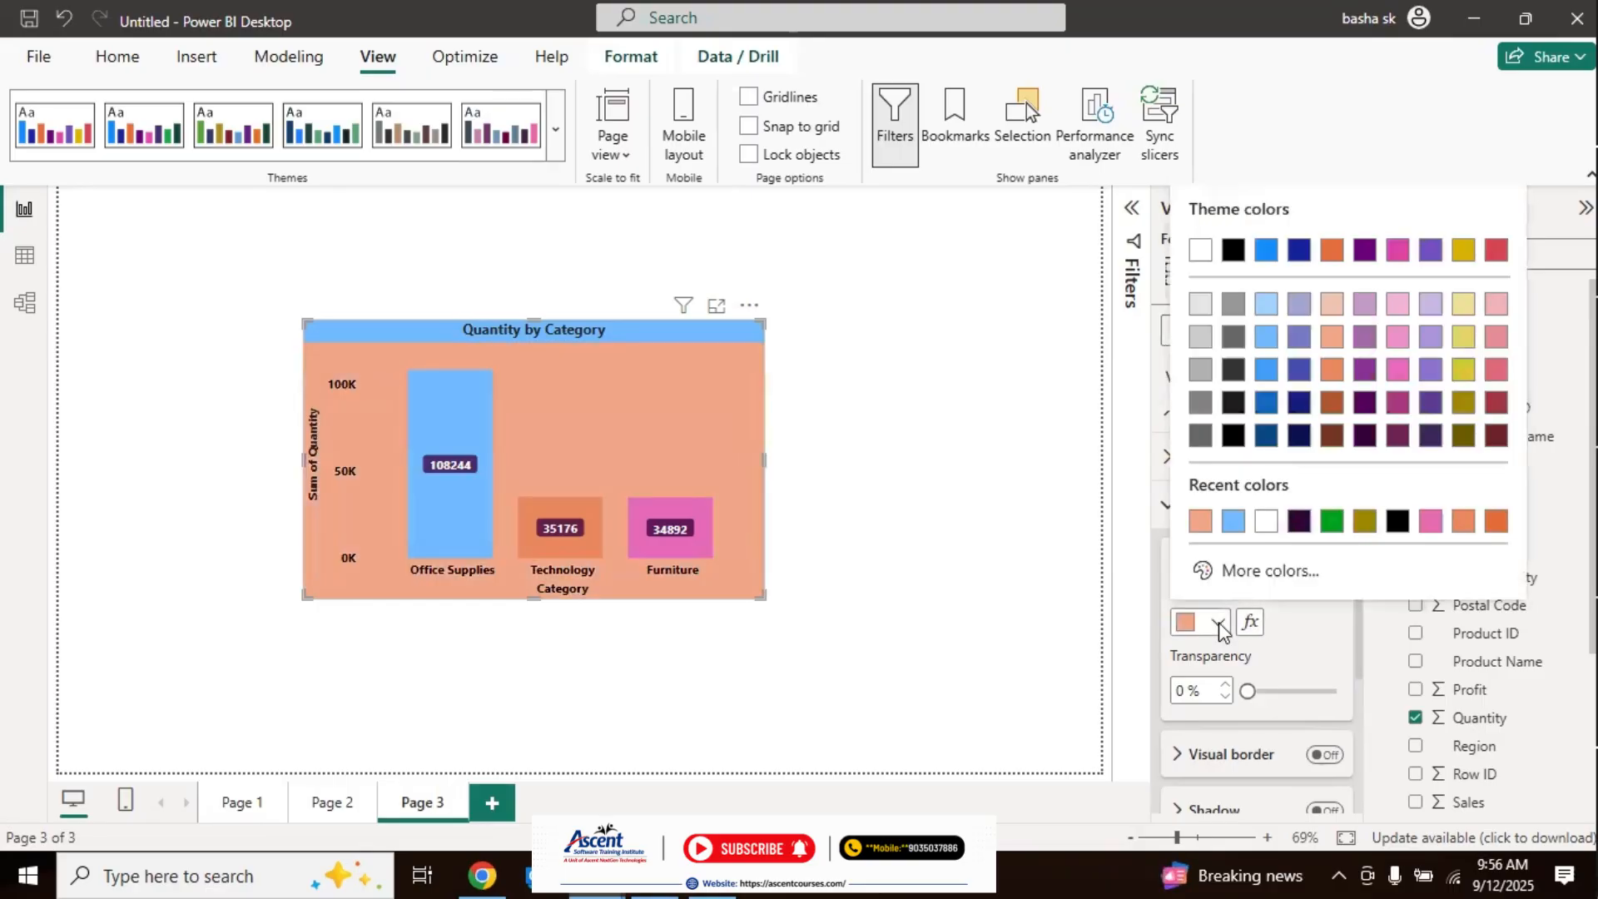
left_click(1463, 337)
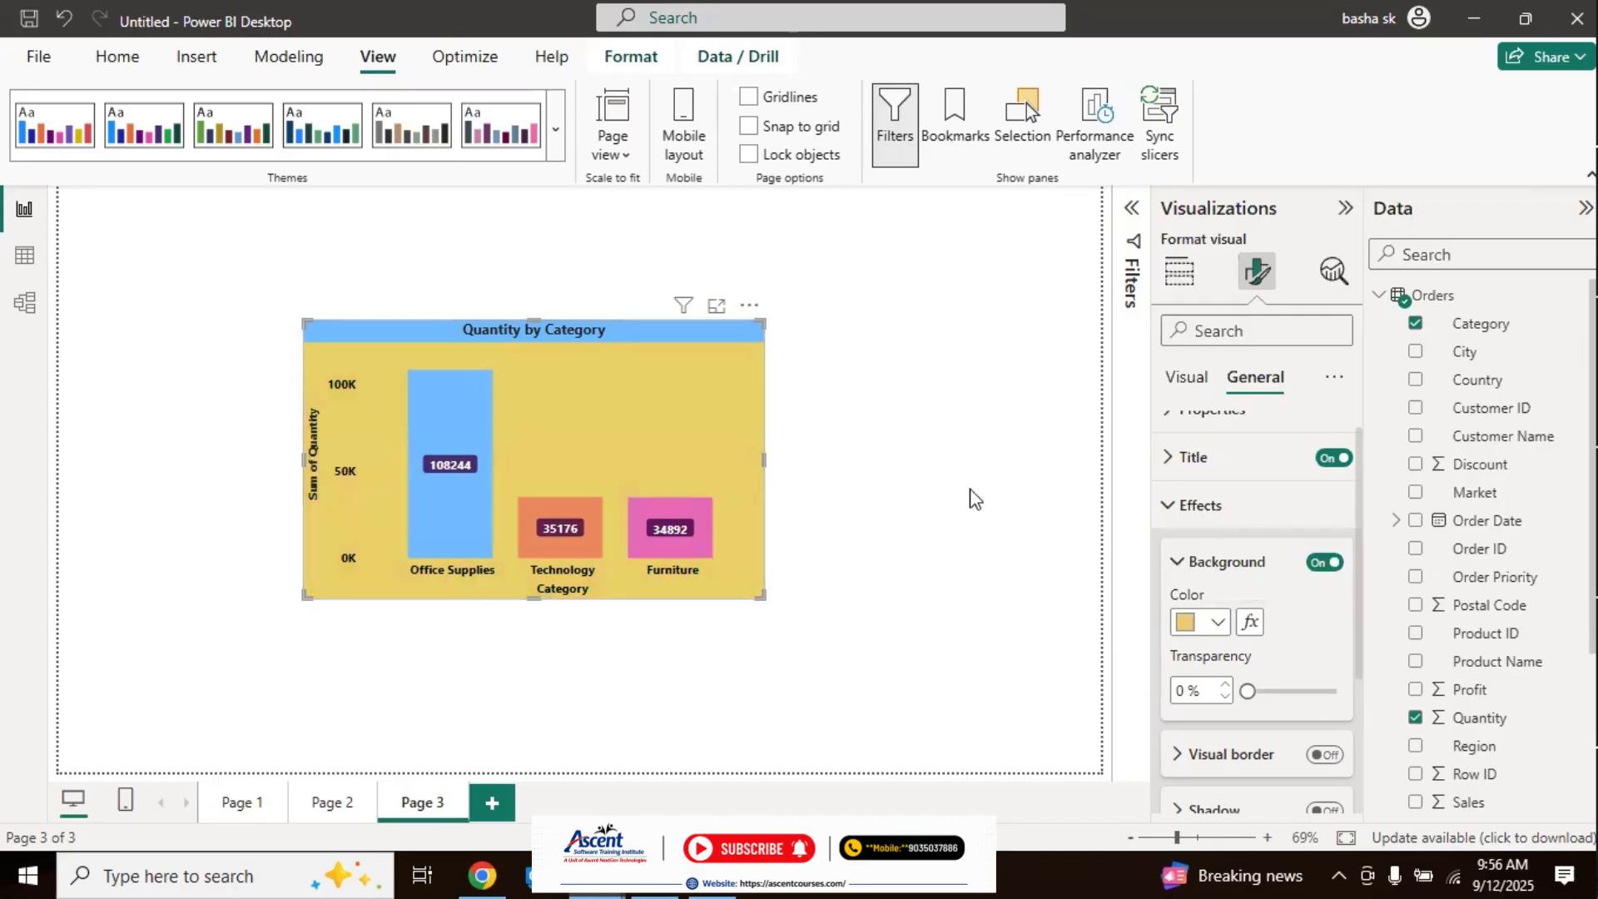
Step: Set the chart background's transparency to 59%, trying a green fill before returning to light yellow, and close the background settings
left_click_drag(1248, 691, 1283, 687)
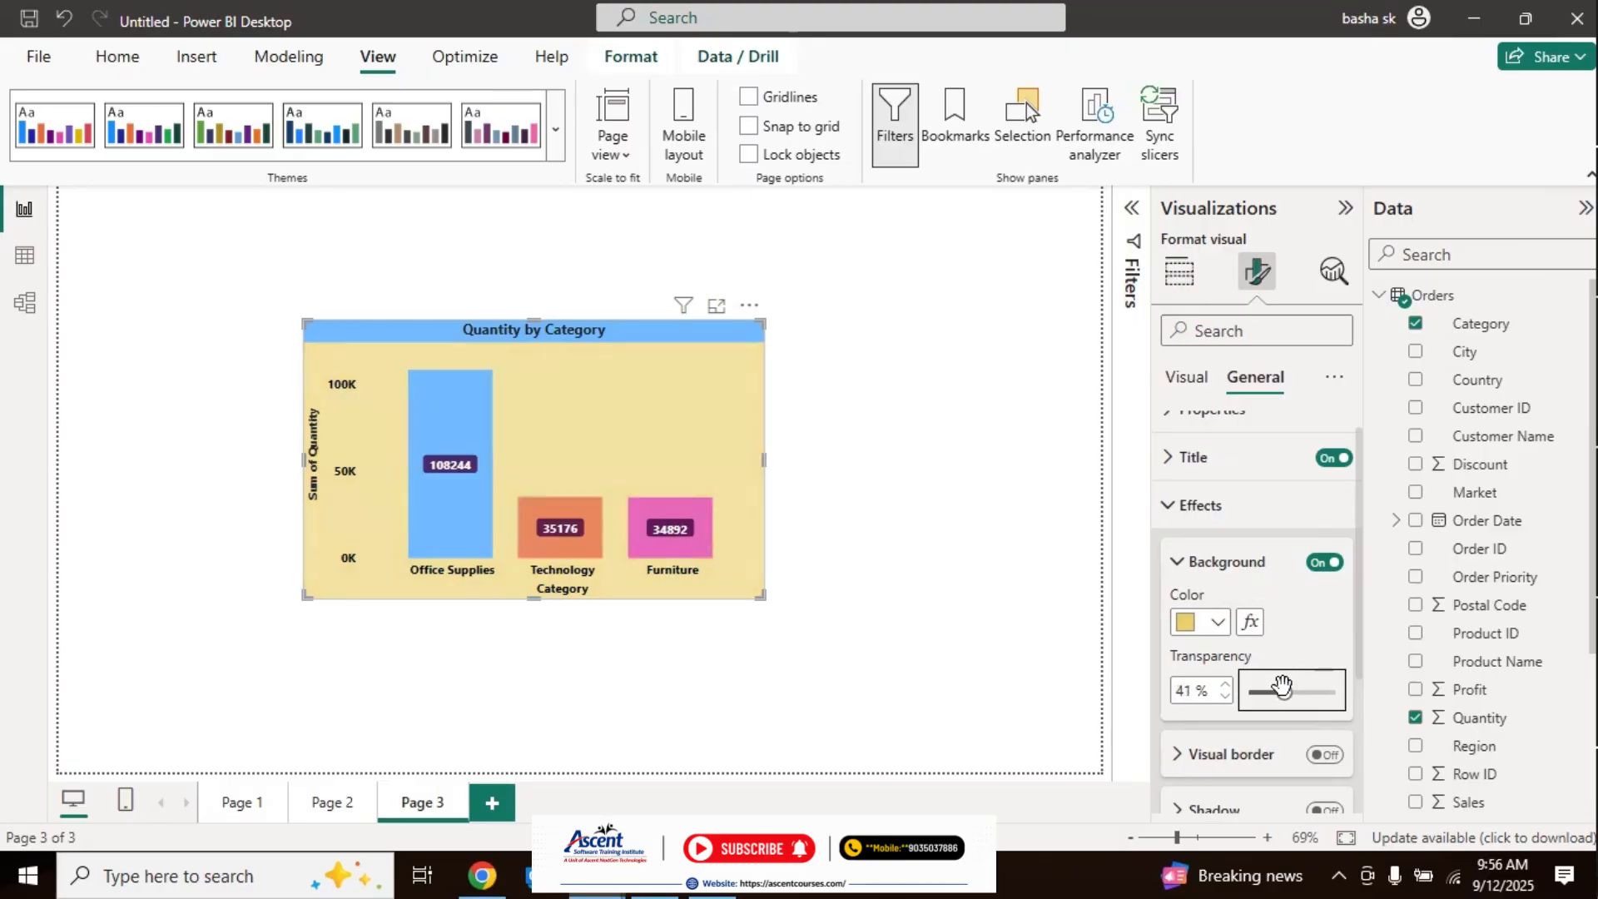
mouse_move(1282, 685)
left_mouse_down()
mouse_move(1263, 687)
mouse_move(1294, 685)
left_mouse_up()
left_click(1218, 623)
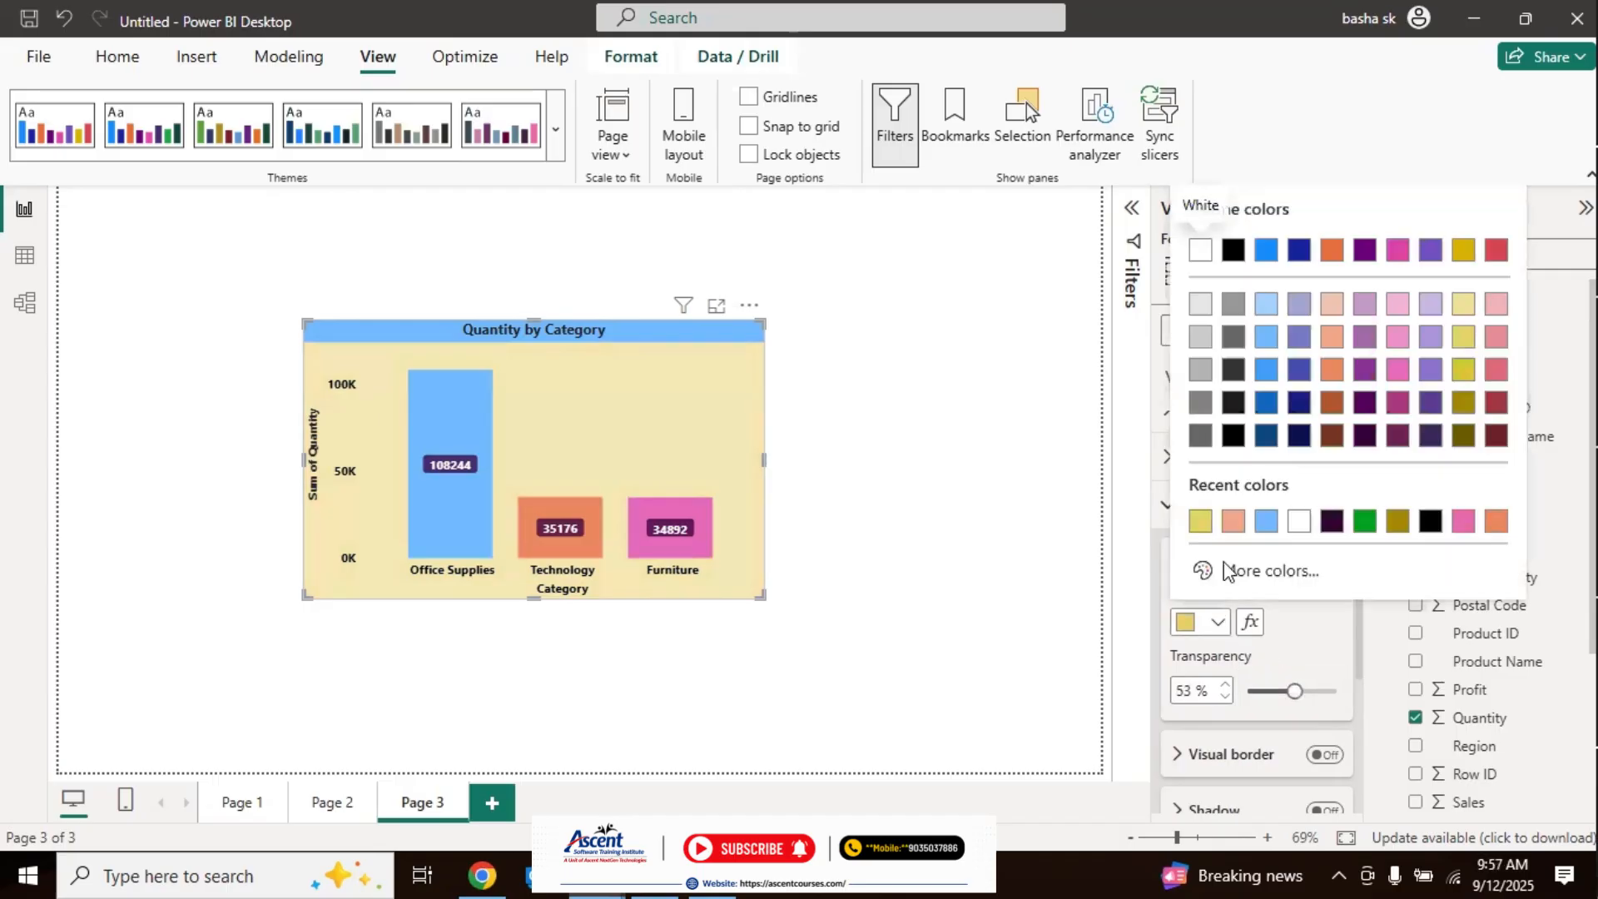
left_click(1365, 522)
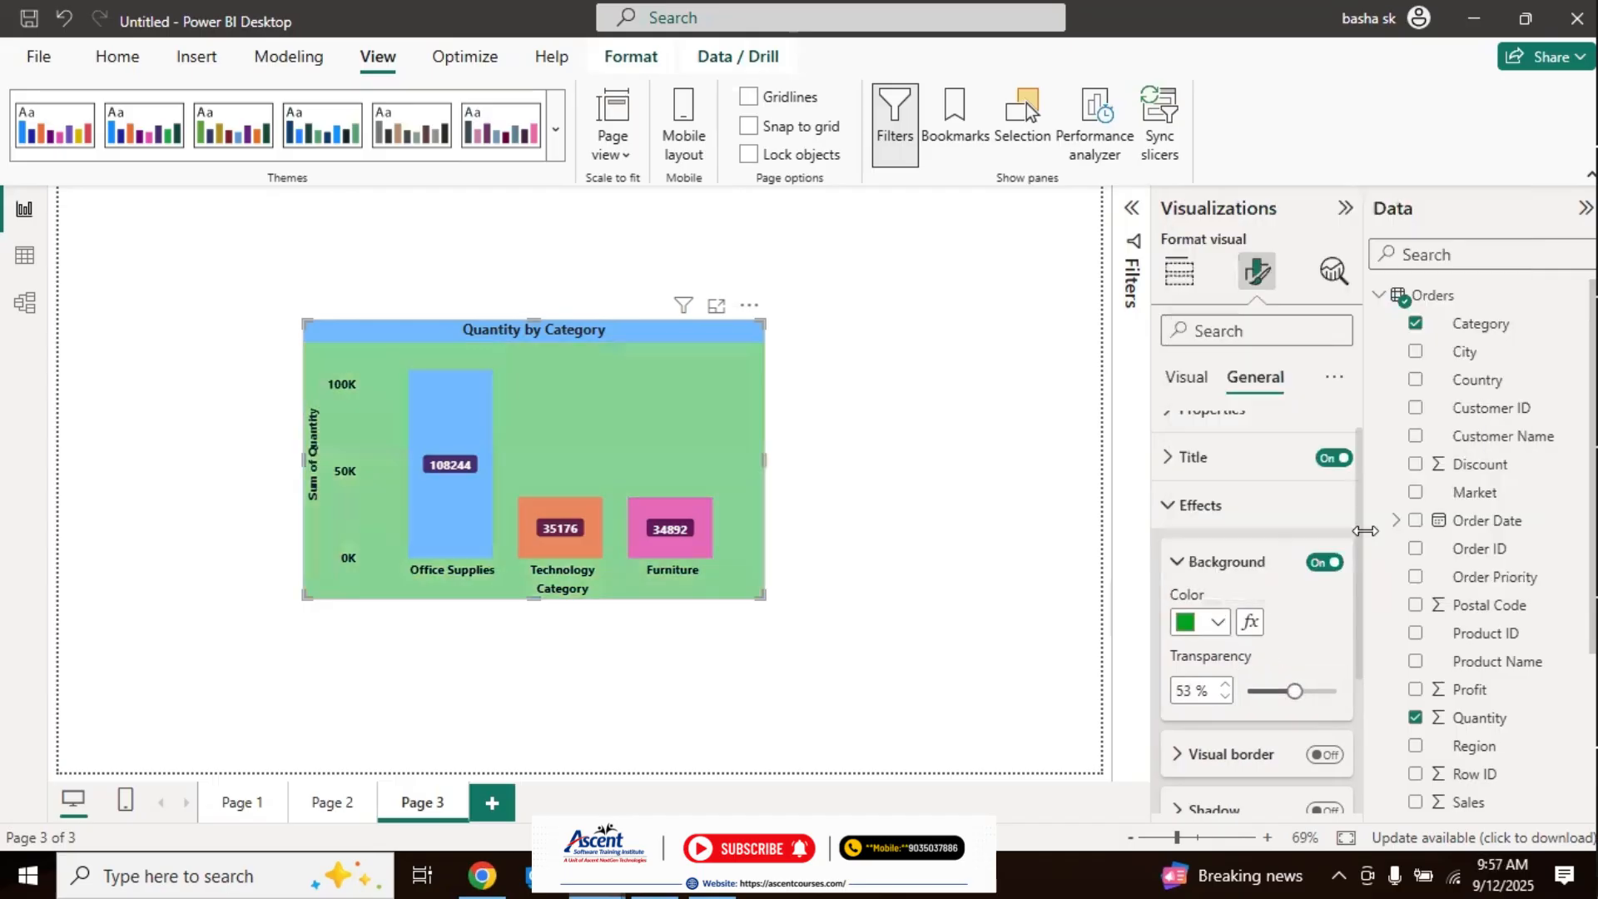
mouse_move(1294, 691)
left_mouse_down()
mouse_move(1256, 689)
mouse_move(1299, 691)
left_mouse_up()
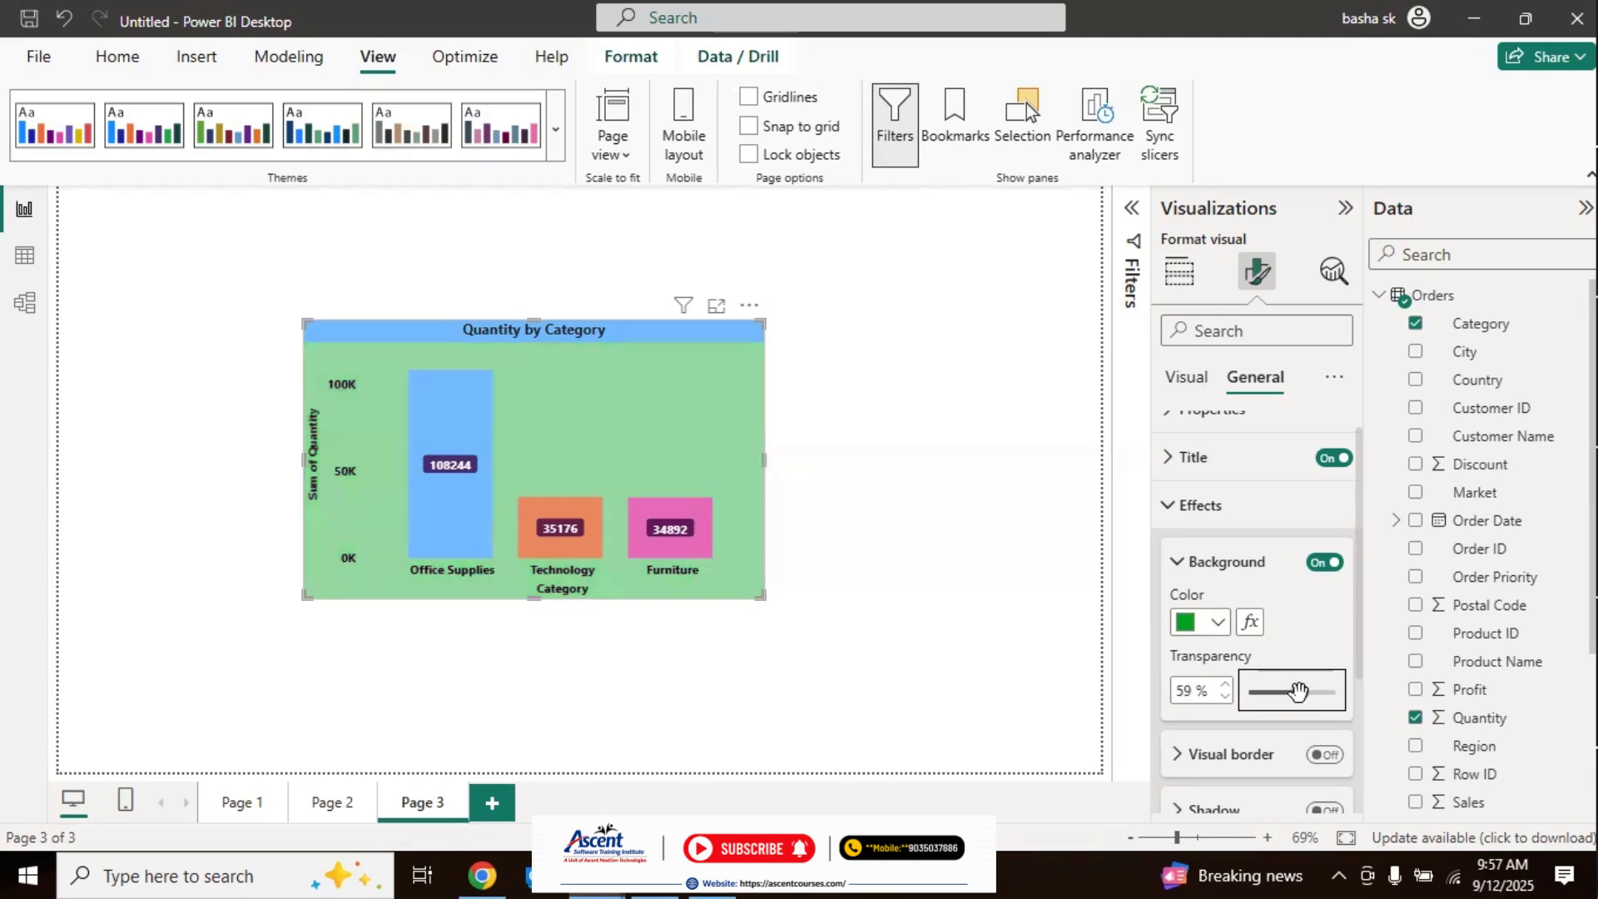
left_click(1213, 624)
left_click(1233, 525)
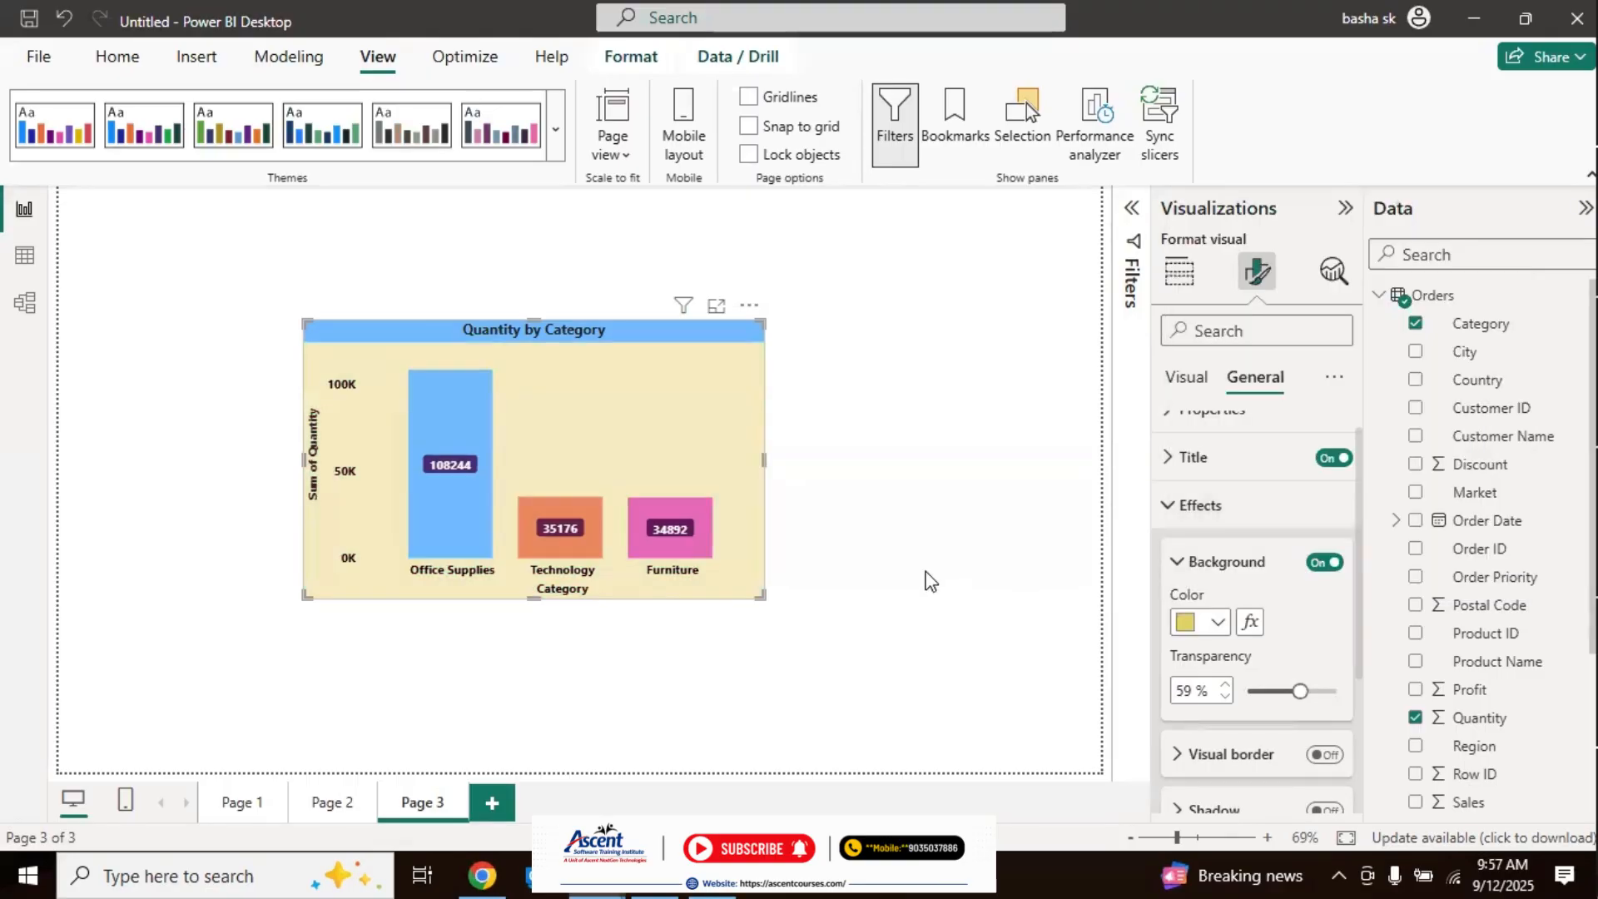
left_click(1205, 563)
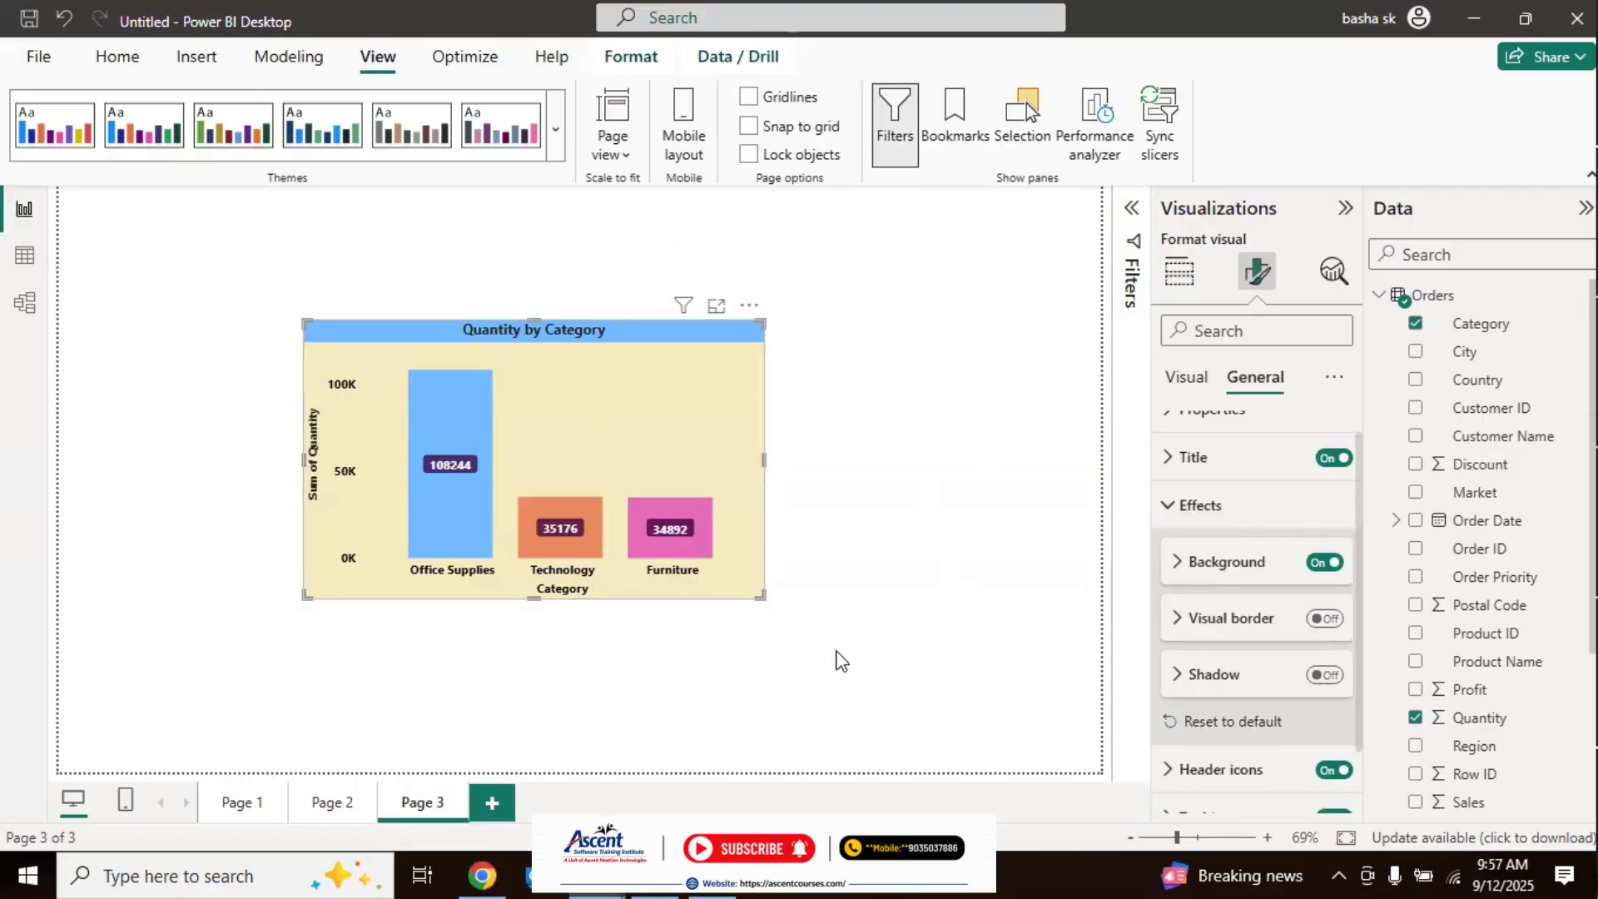
Step: Turn on the chart's visual border and set its rounded corners to 16 px
left_click(1329, 621)
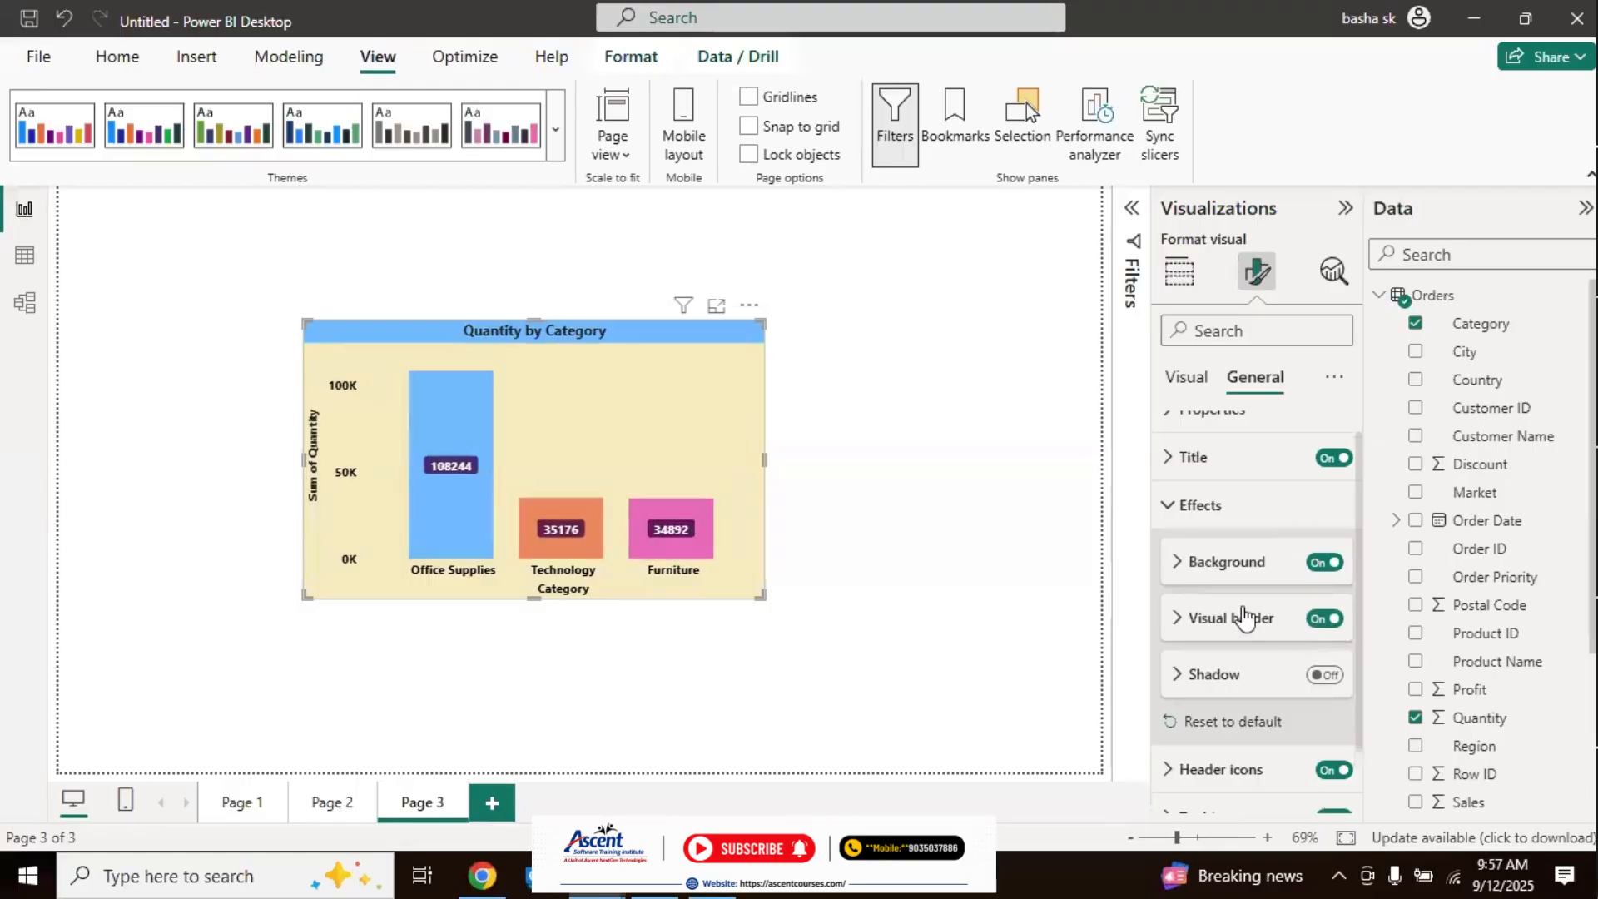
left_click(1175, 621)
scroll(1360, 584, "down", 3)
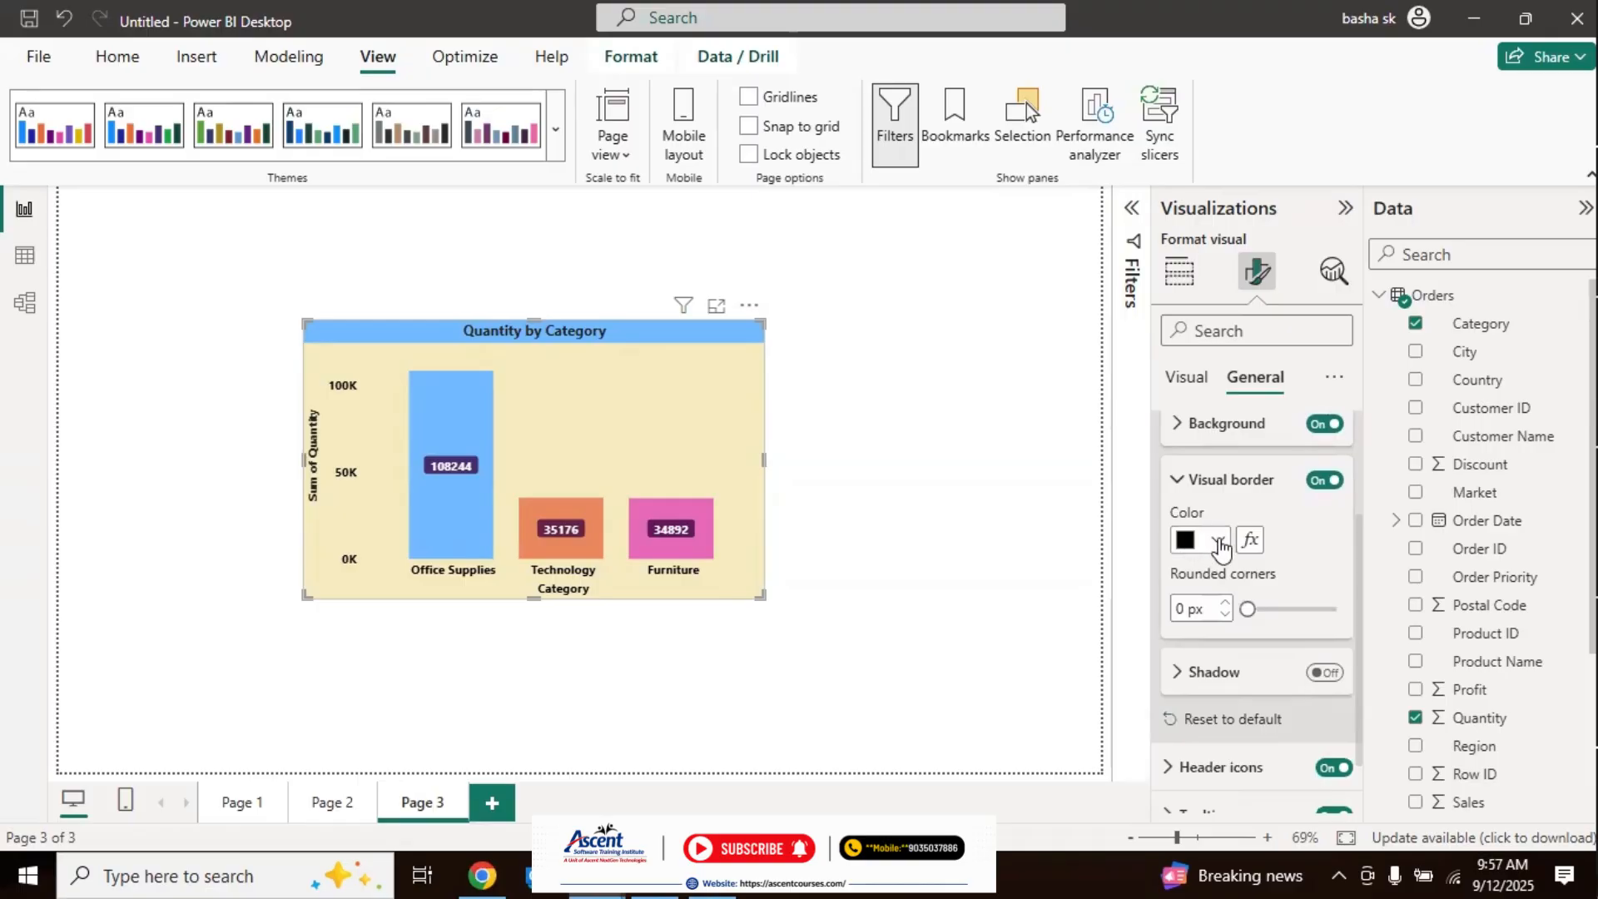
left_click(920, 480)
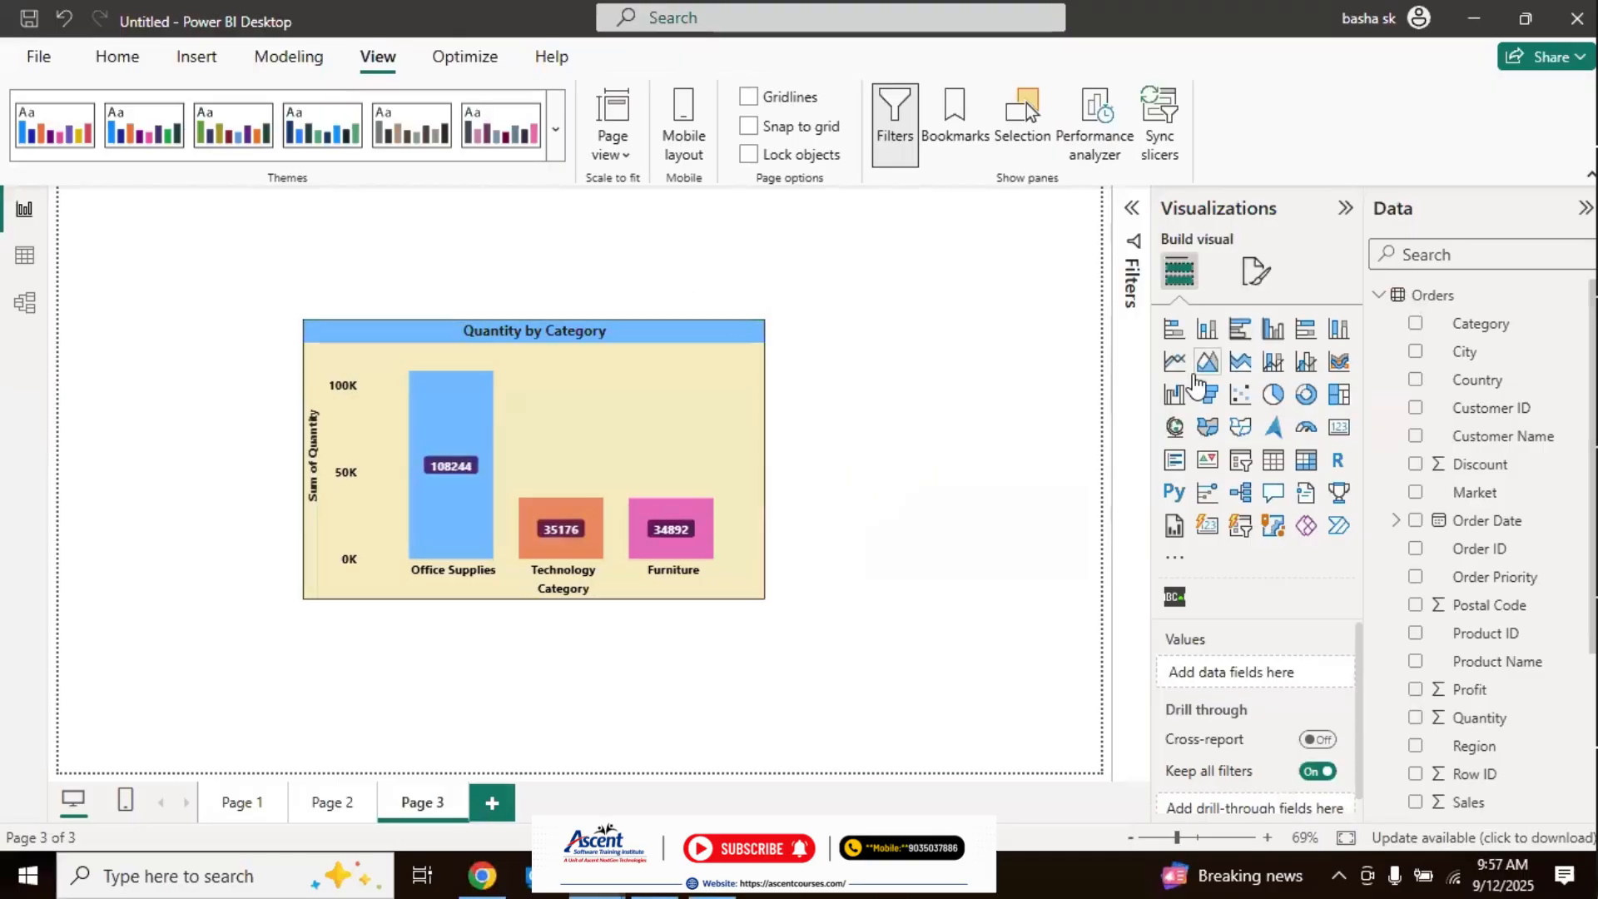
left_click(1260, 275)
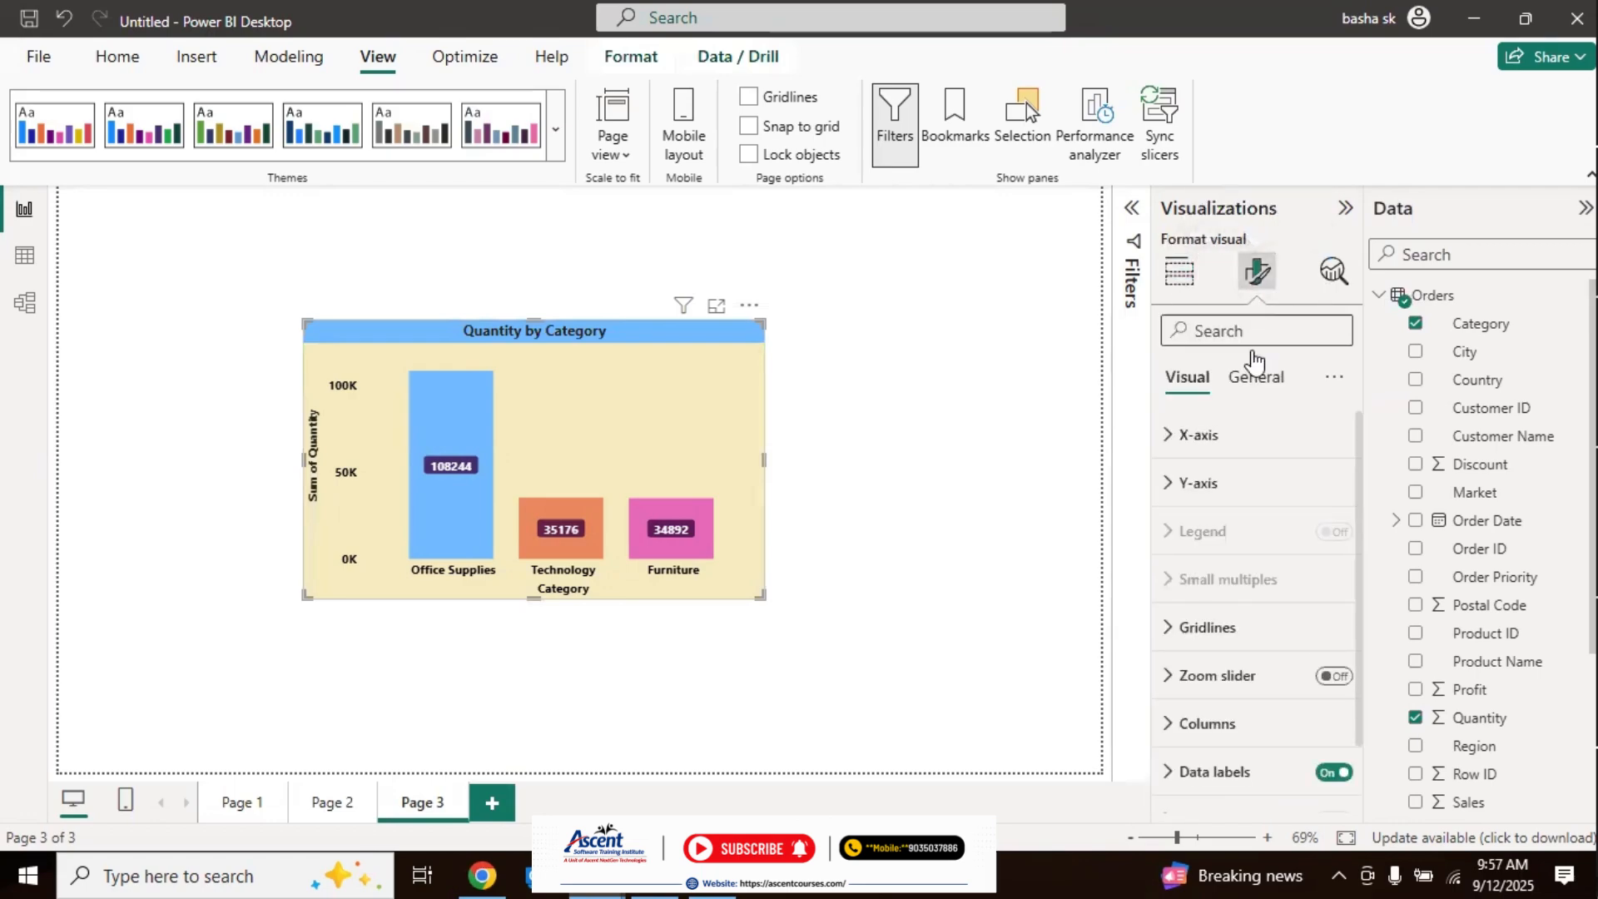
left_click(1255, 377)
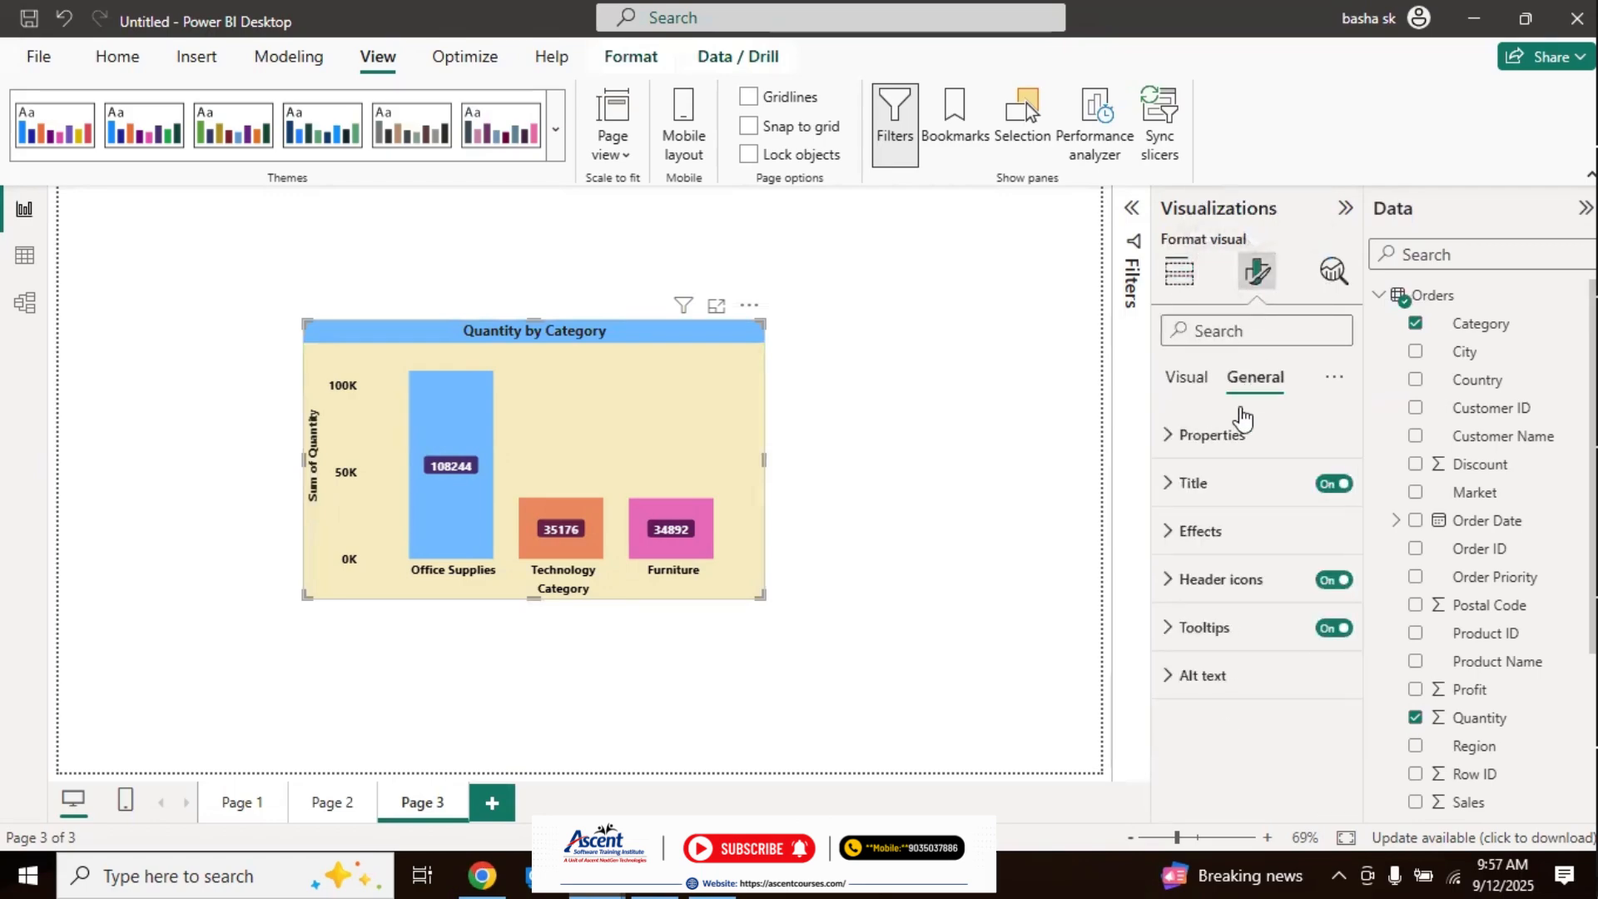
left_click(1210, 533)
left_click(1224, 587)
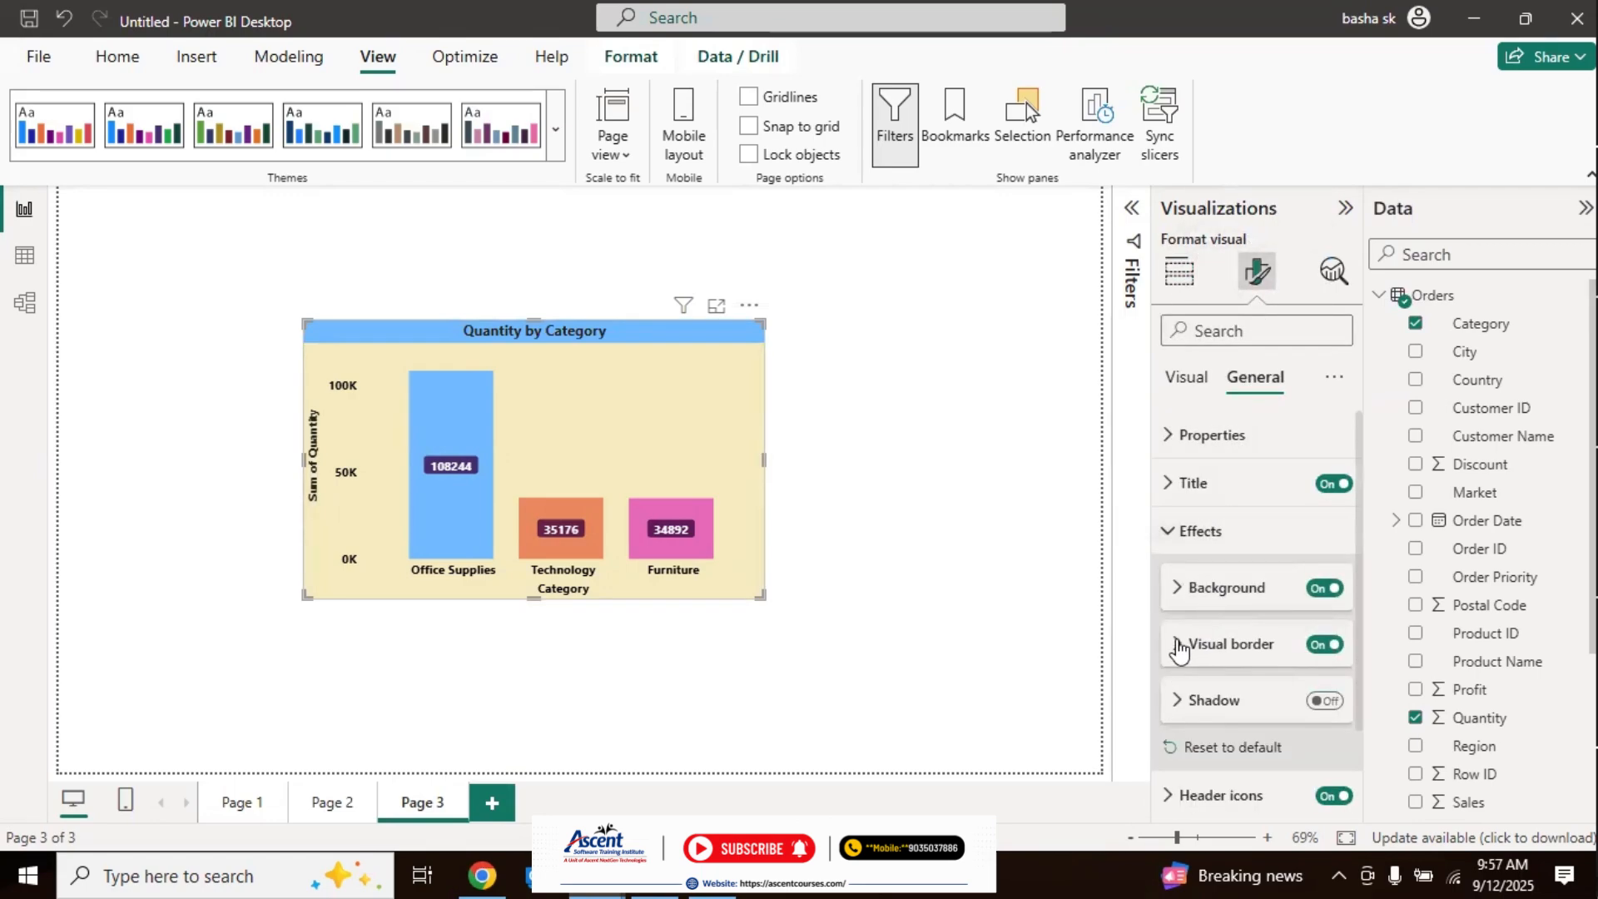
left_click(1217, 646)
left_click_drag(1361, 593, 1376, 672)
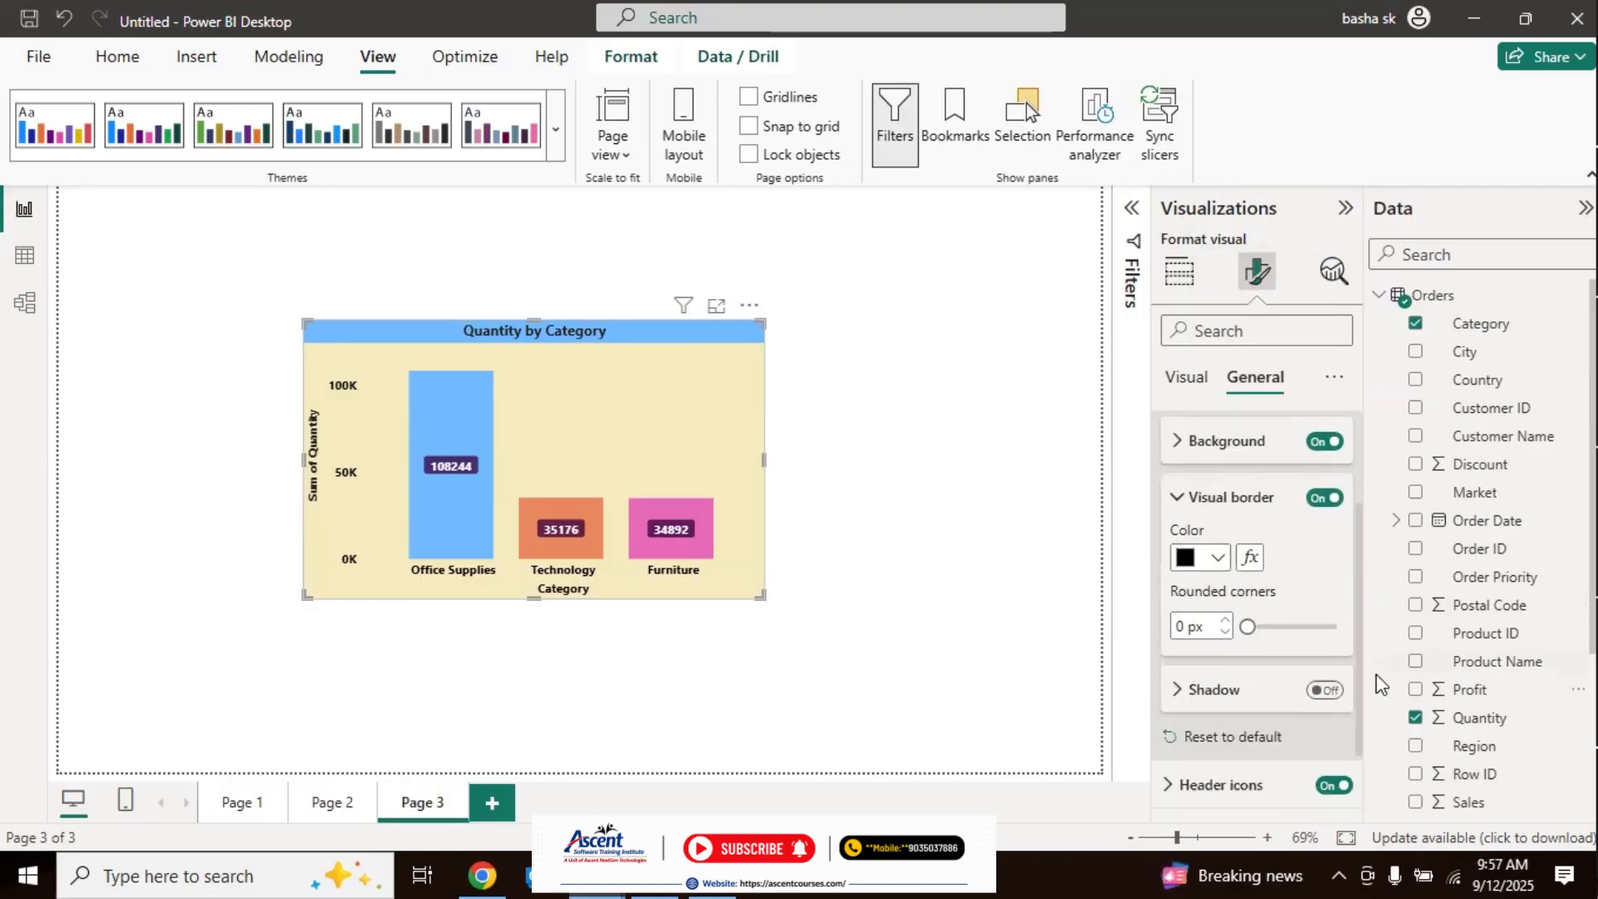
left_click_drag(1251, 624, 1295, 623)
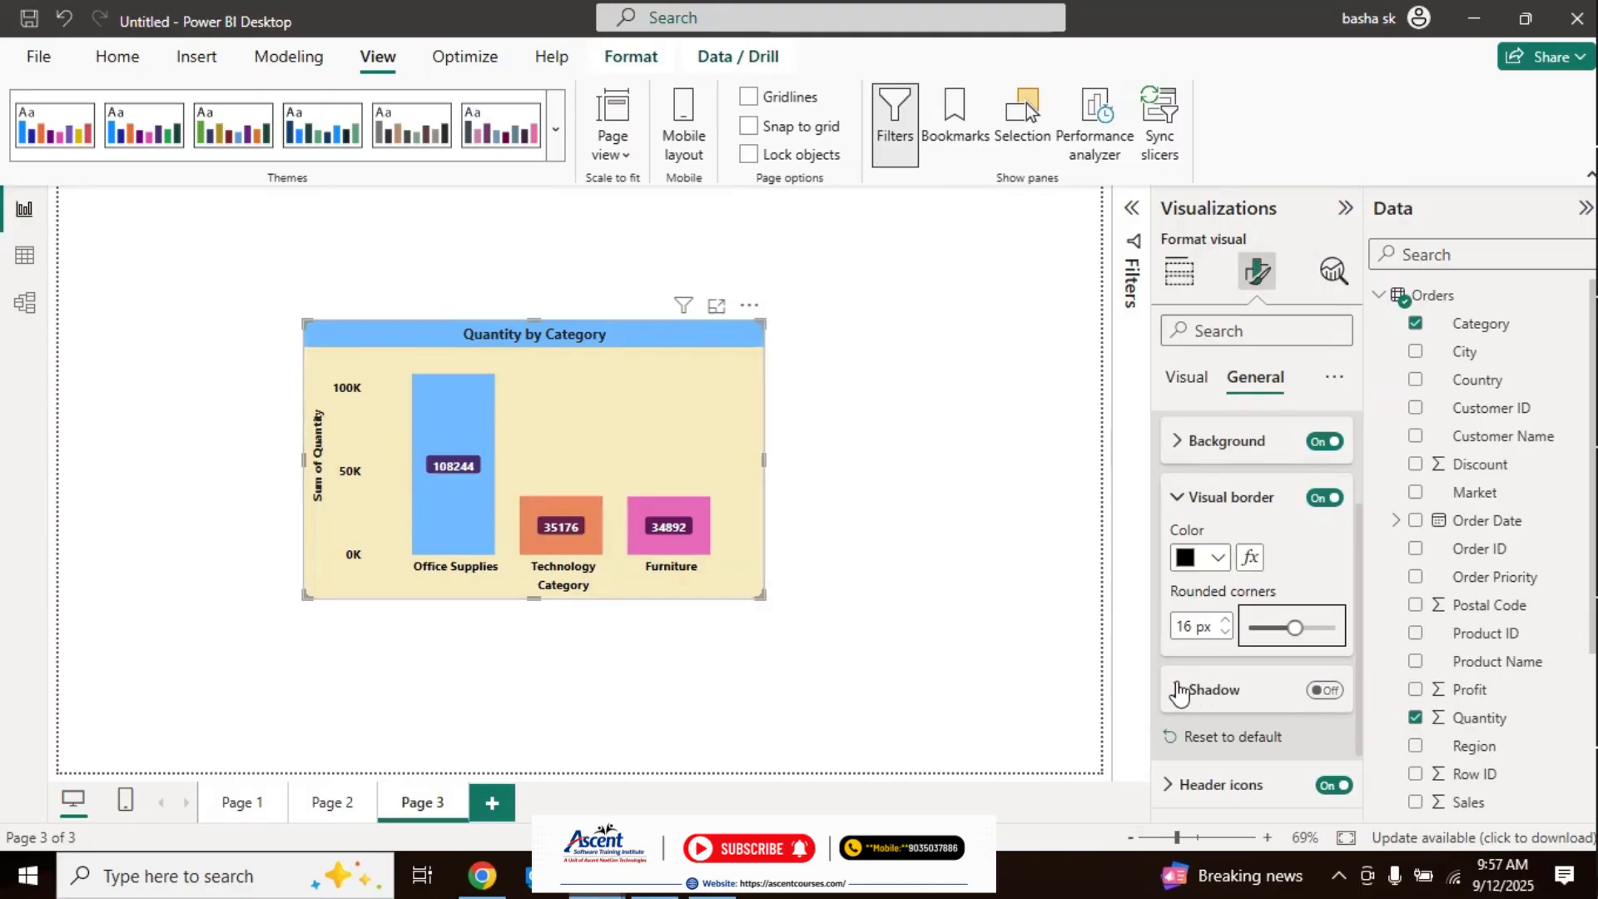
Step: Turn on the chart's shadow effect, close the border settings and open the shadow settings
left_click(1328, 690)
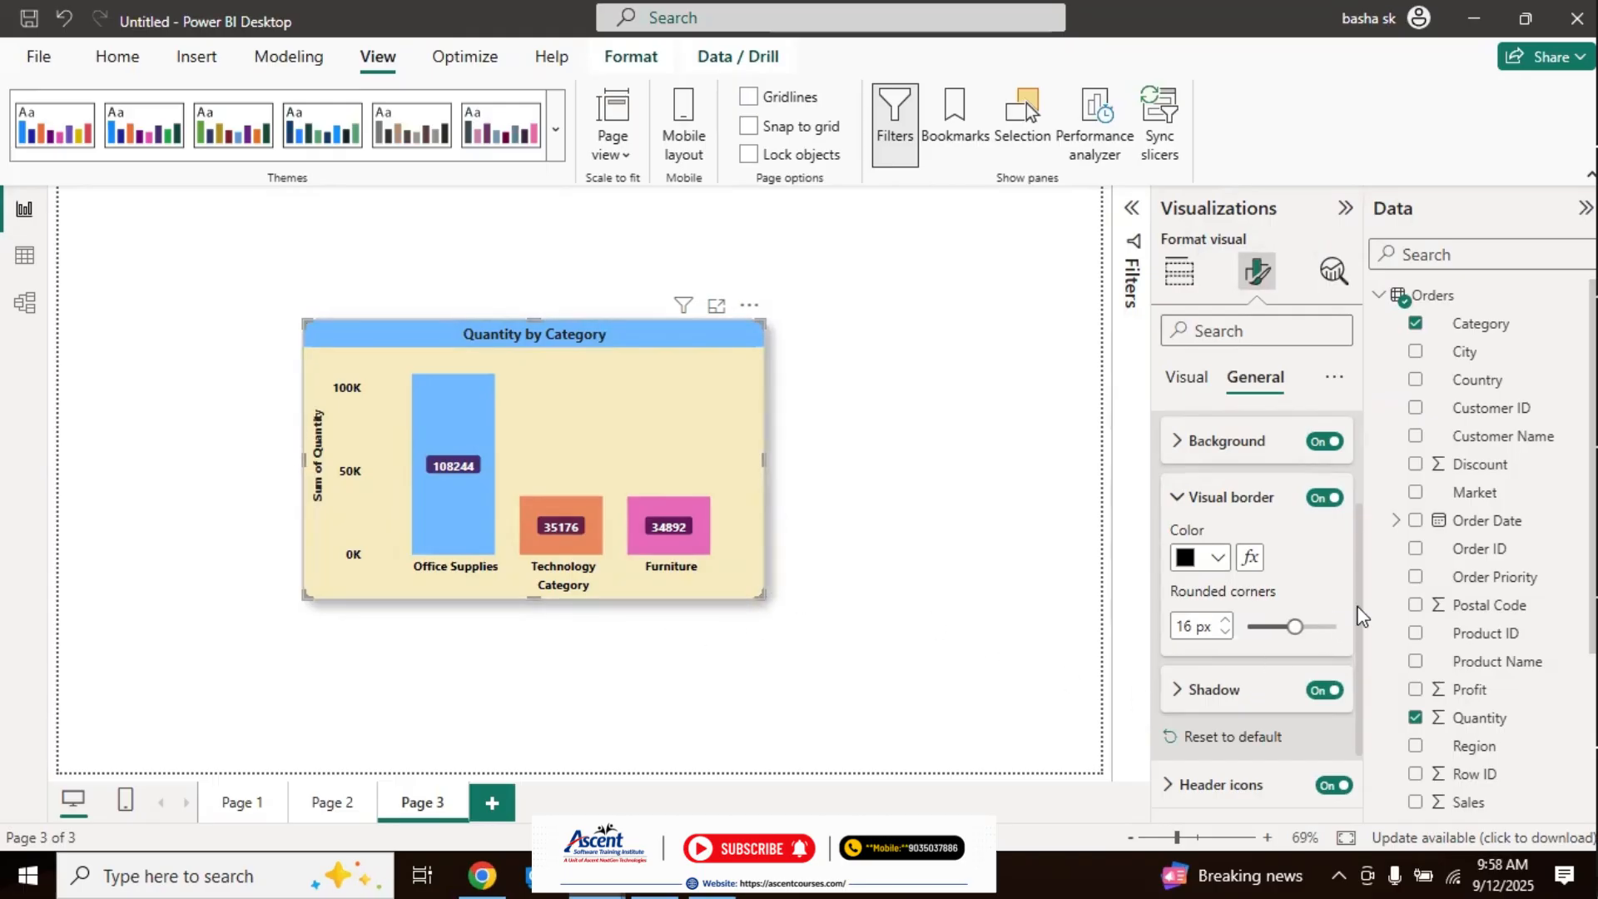
left_click(1177, 497)
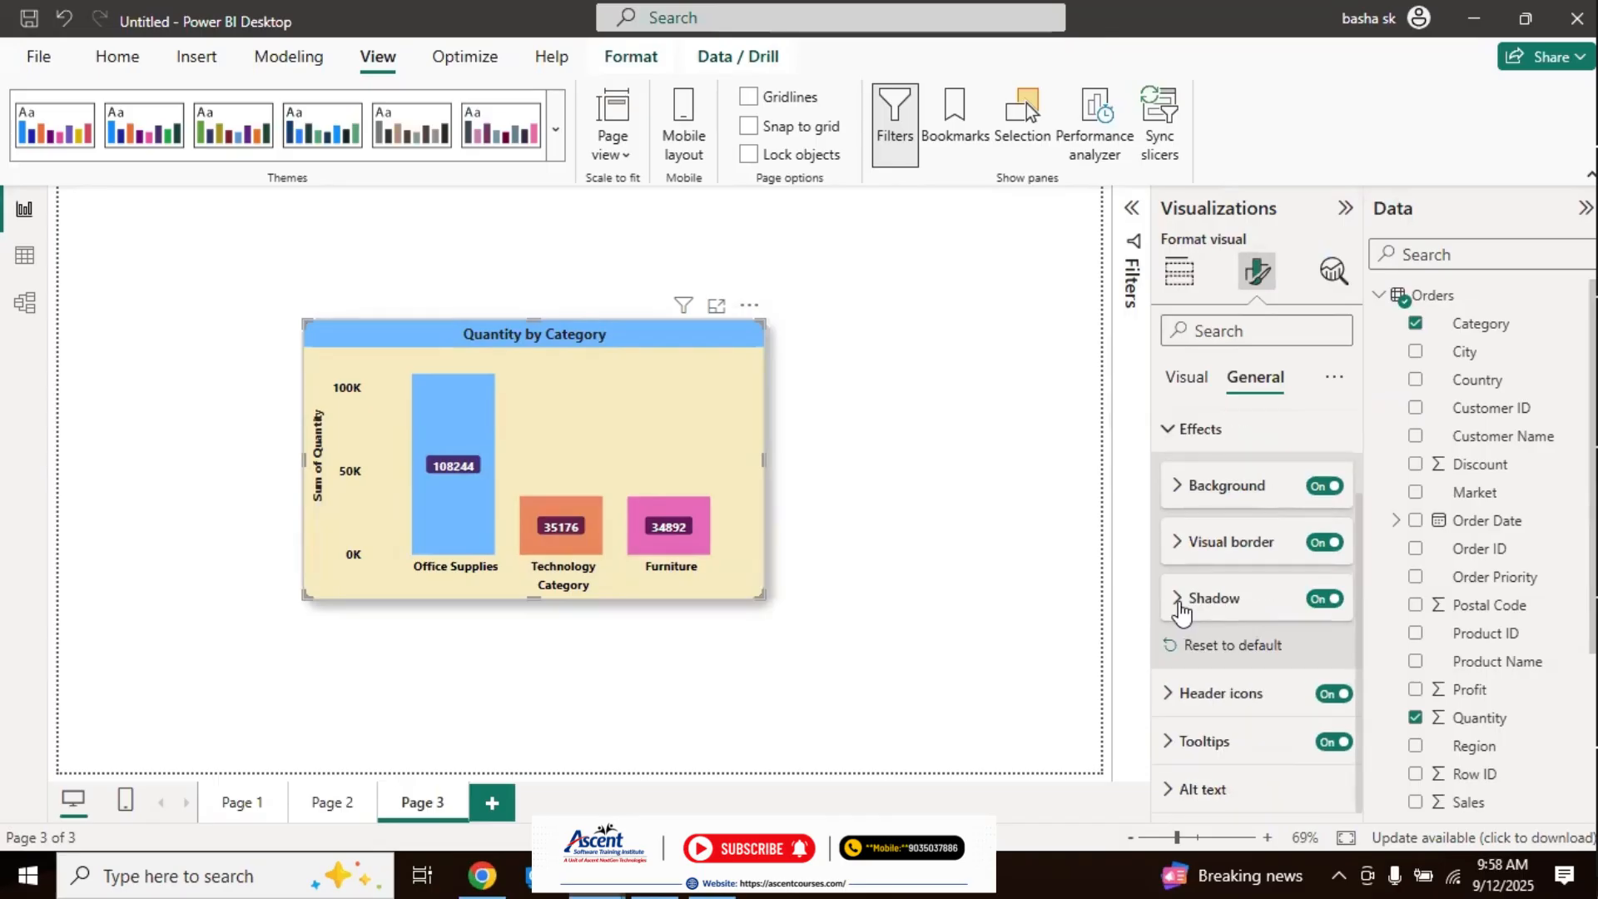
left_click(1340, 618)
scroll(1356, 633, "down", 3)
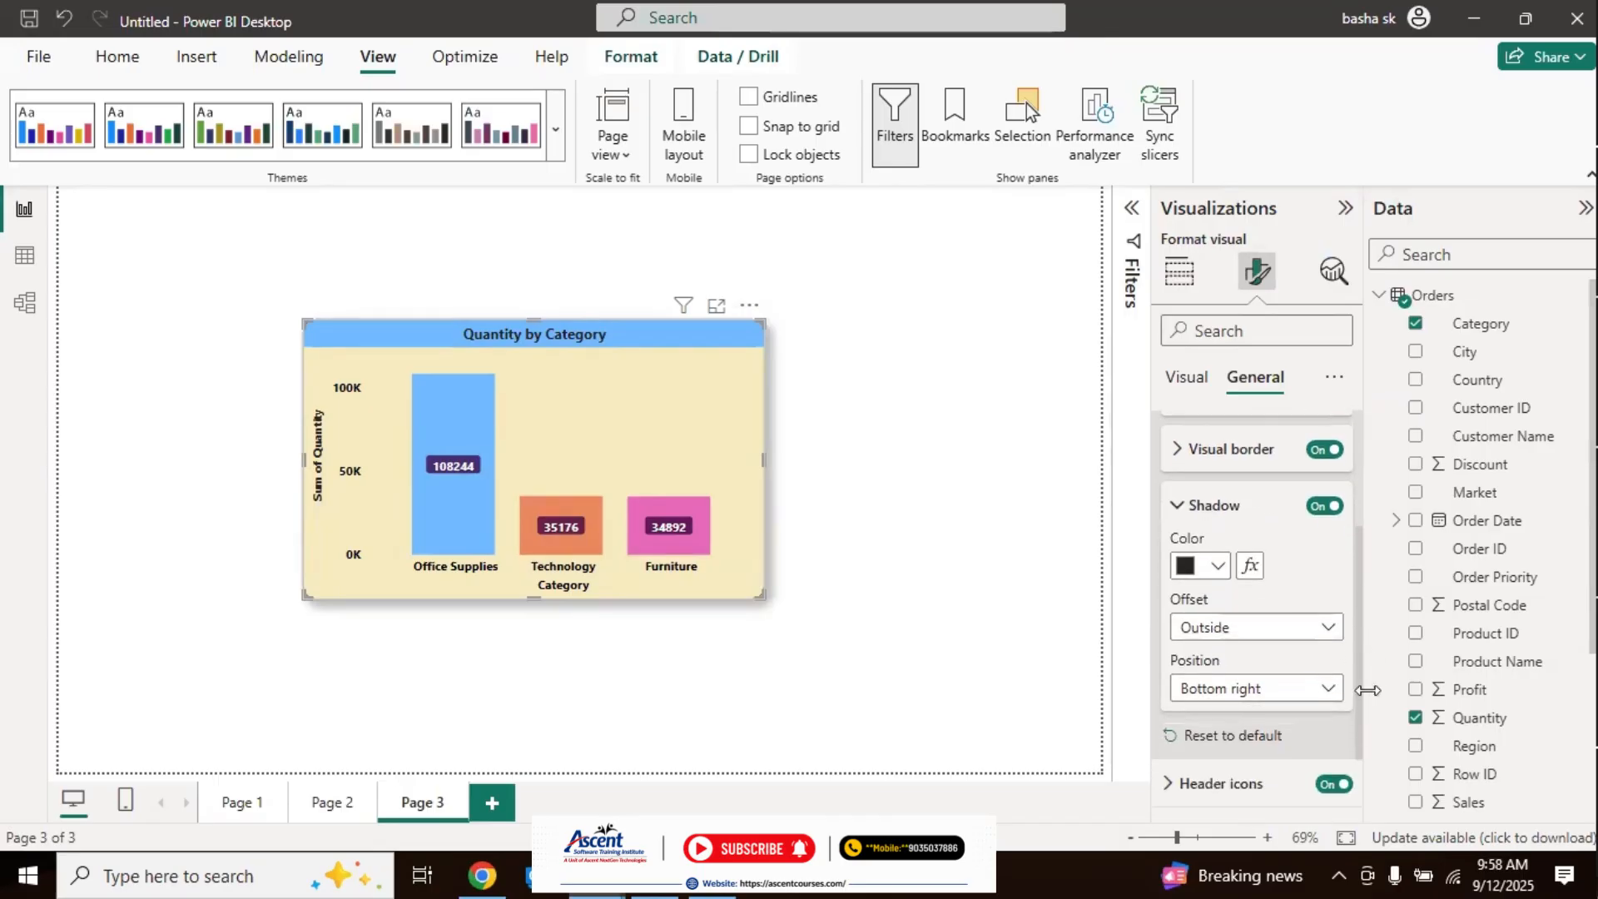
Step: Try the Inside offset for the chart's shadow and return it to Outside
left_click(1274, 576)
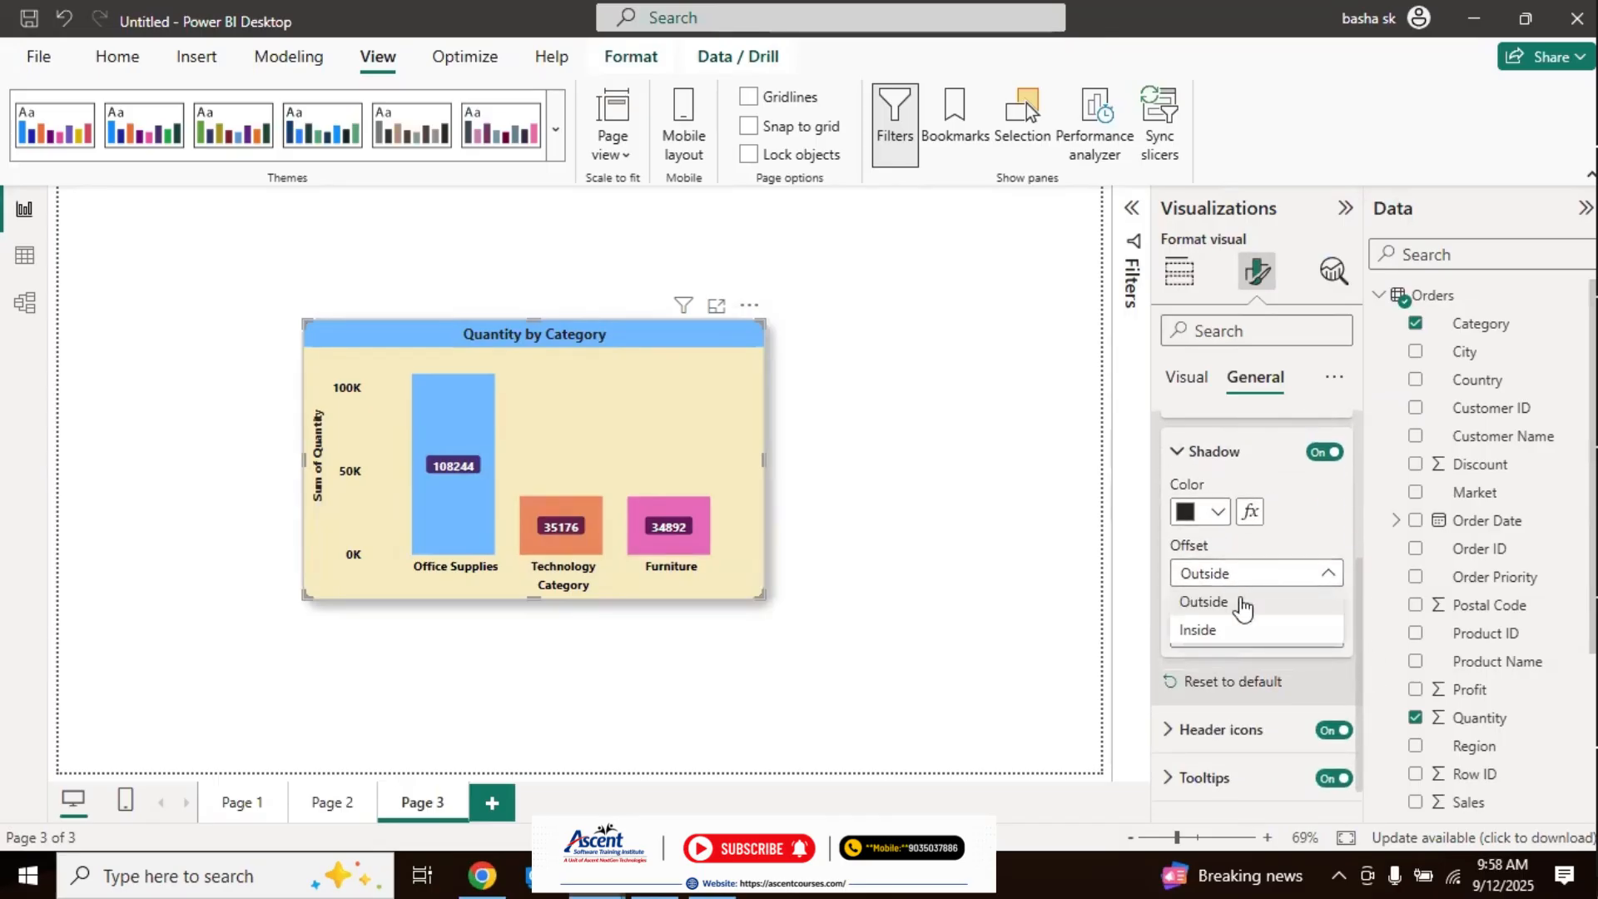
left_click(1225, 641)
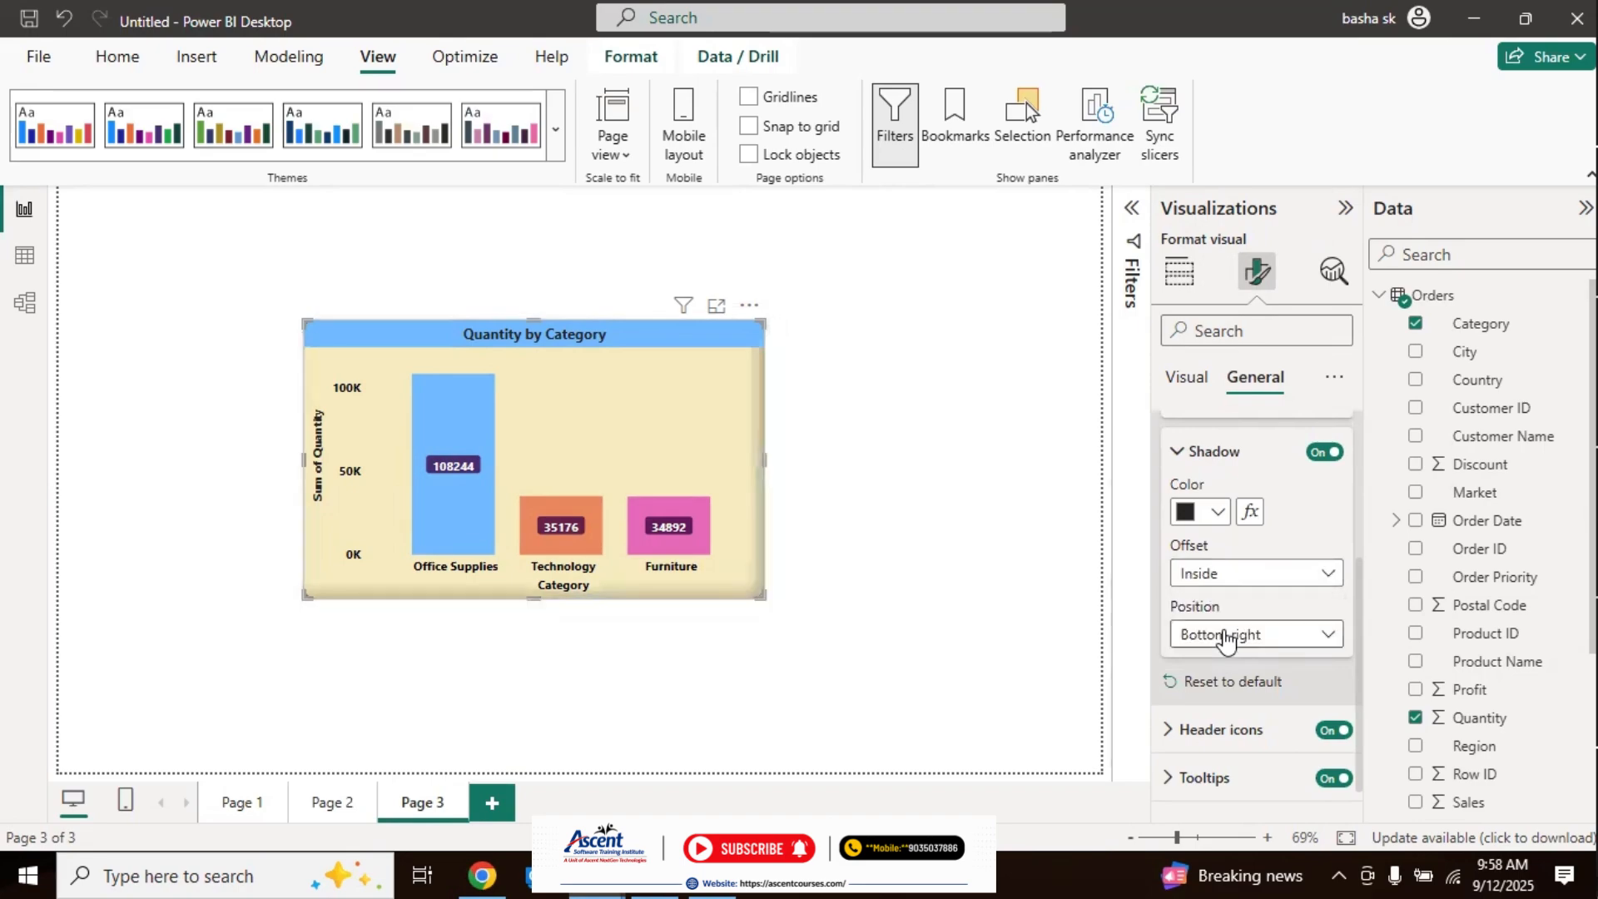
left_click(1238, 583)
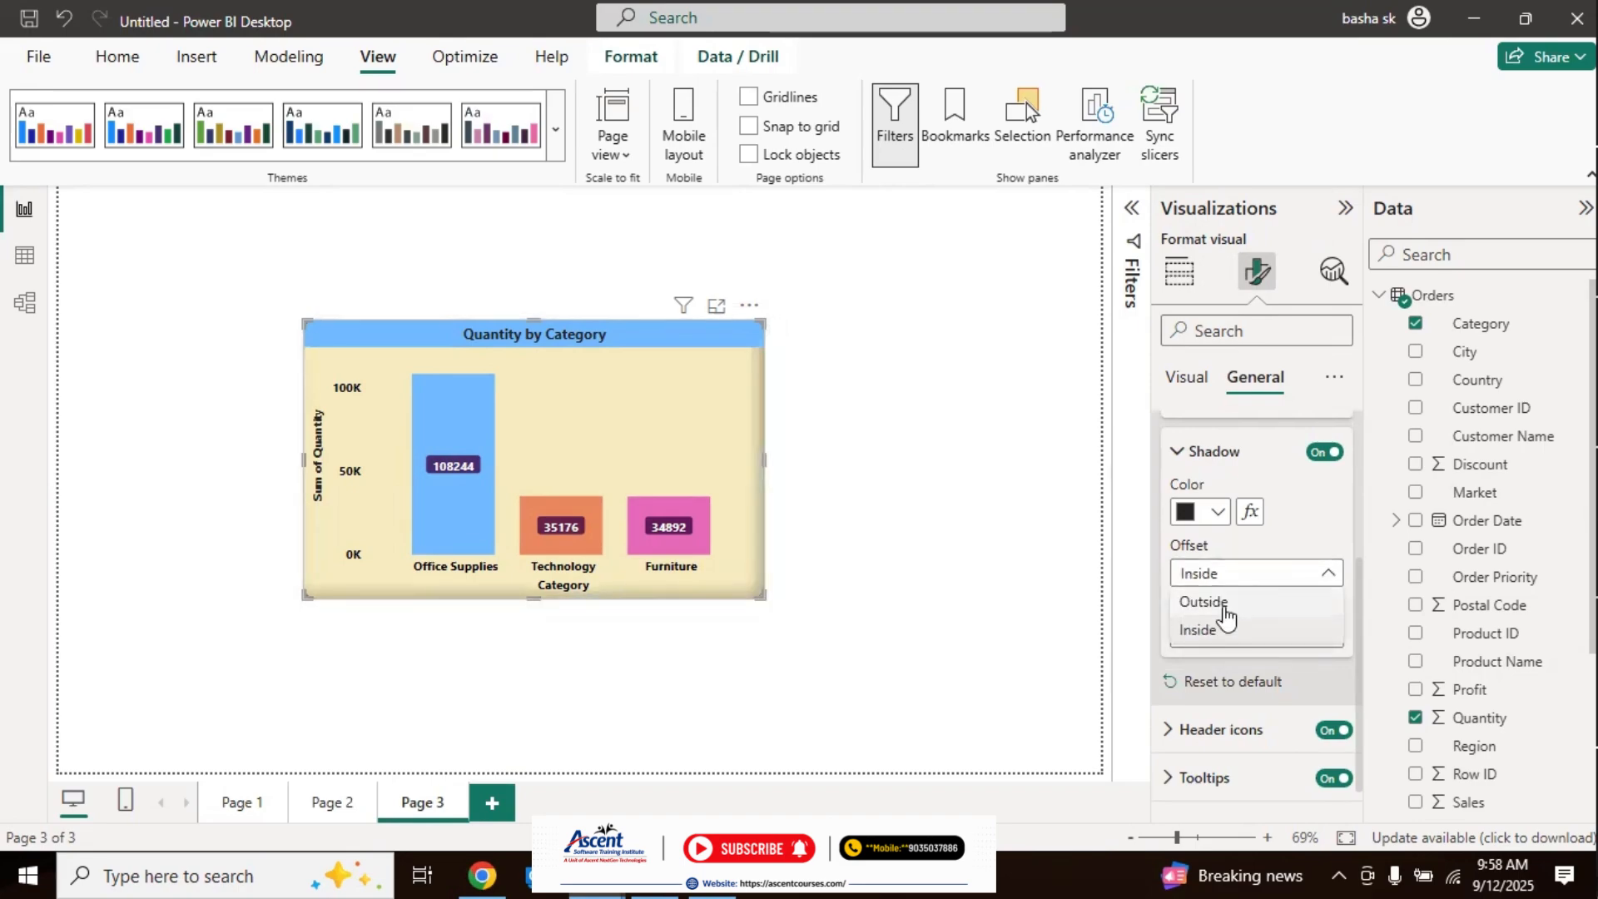
left_click(1223, 601)
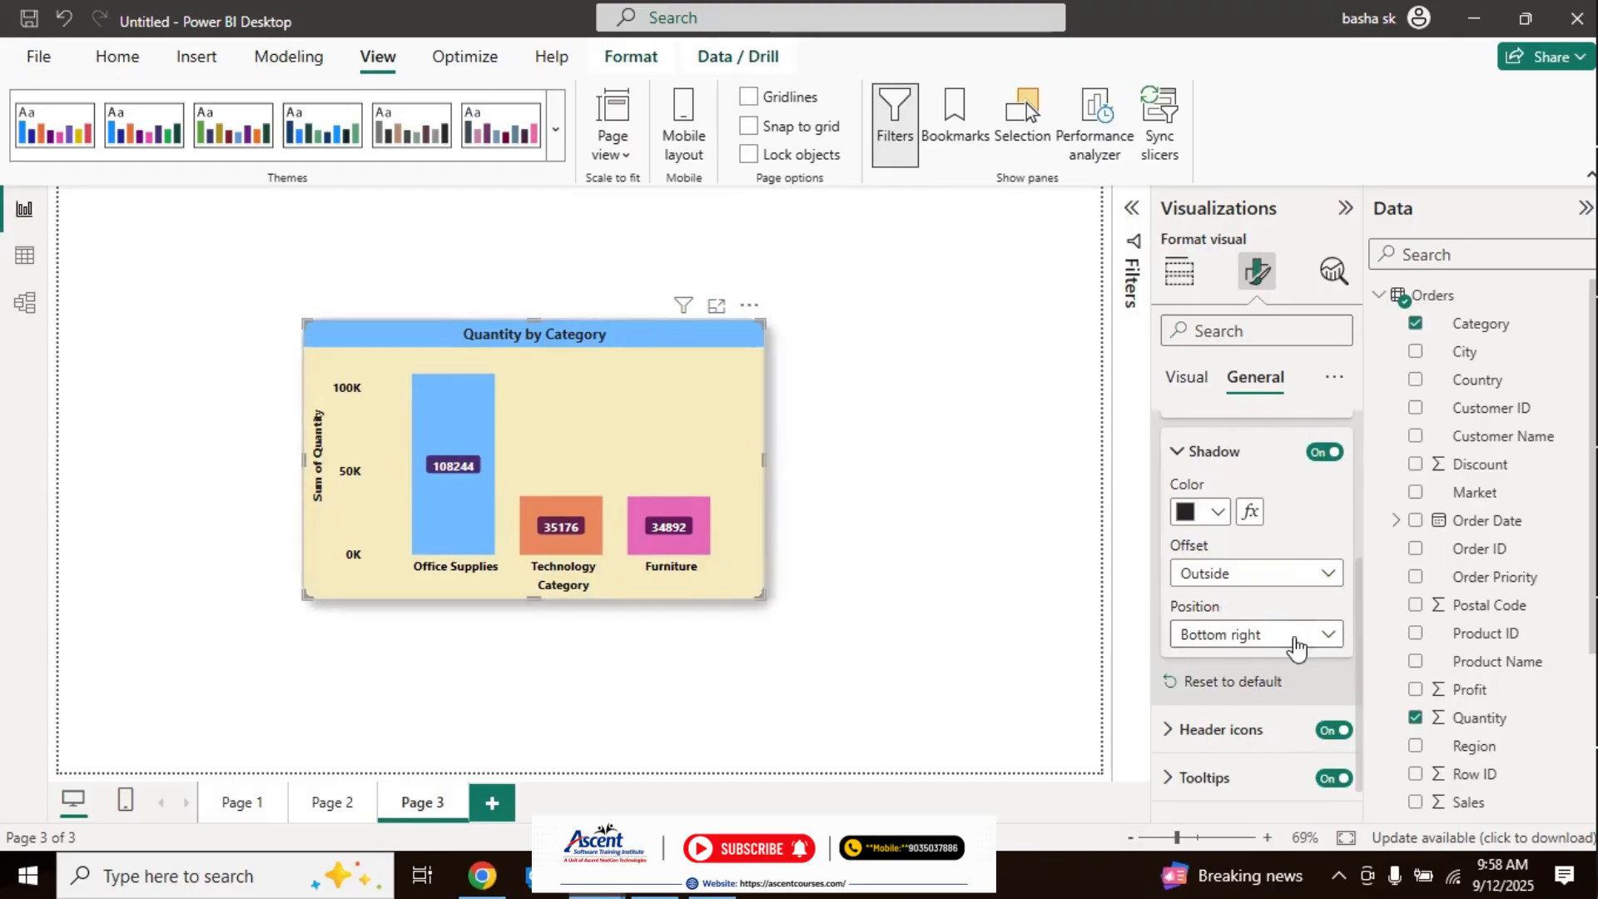
Step: Try the Top right and Top left positions for the chart's shadow and return it to Bottom right
left_click(1327, 637)
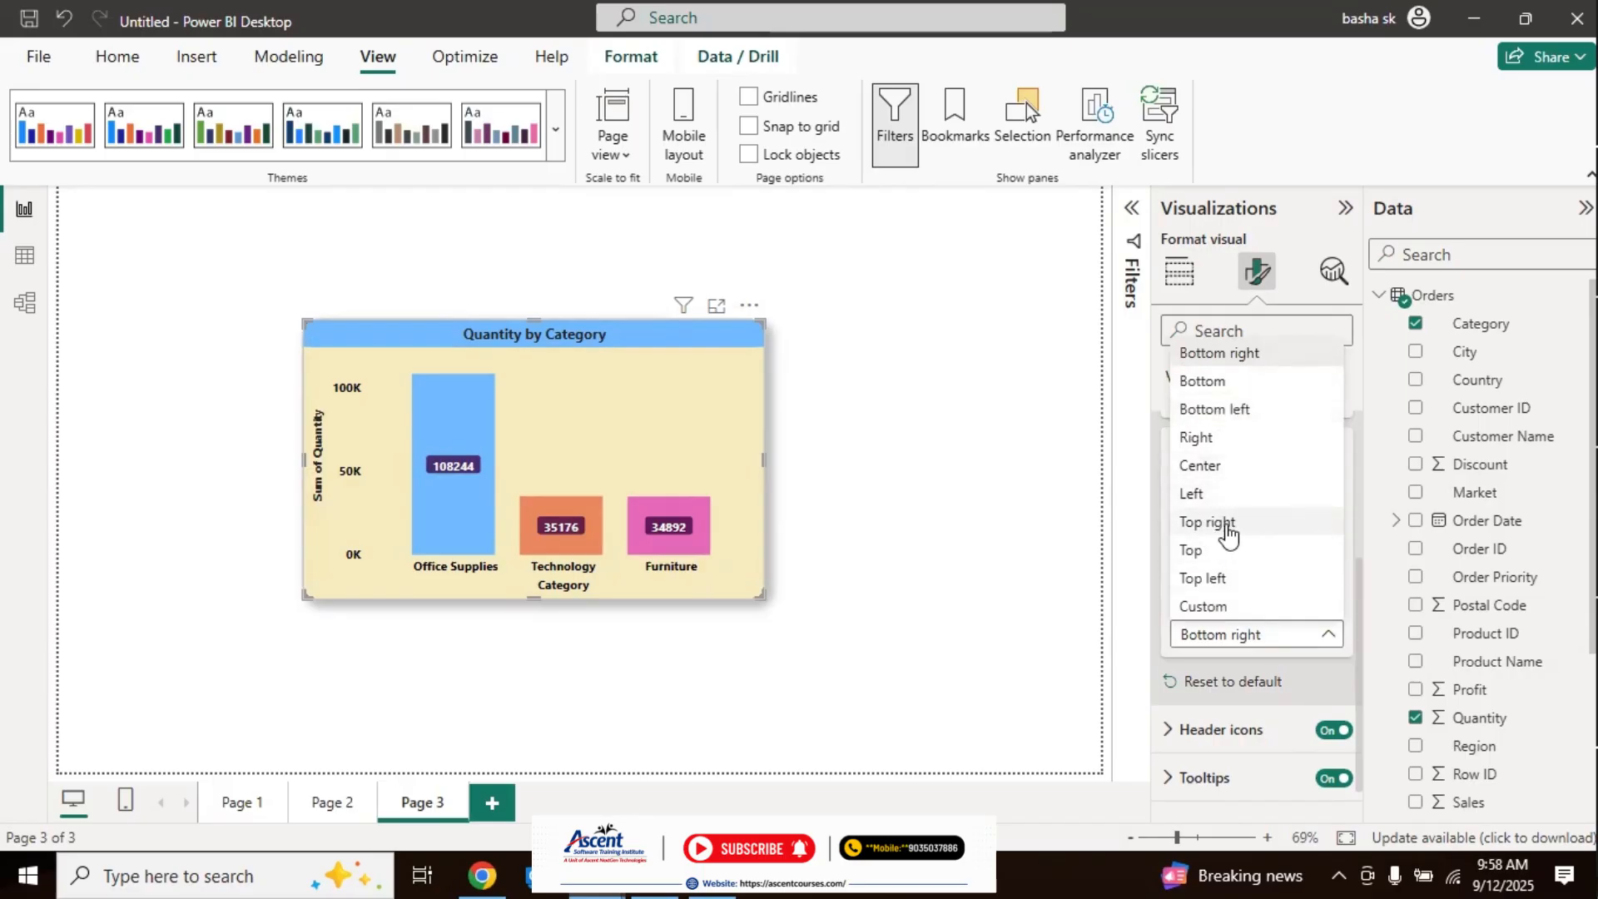
left_click(1238, 533)
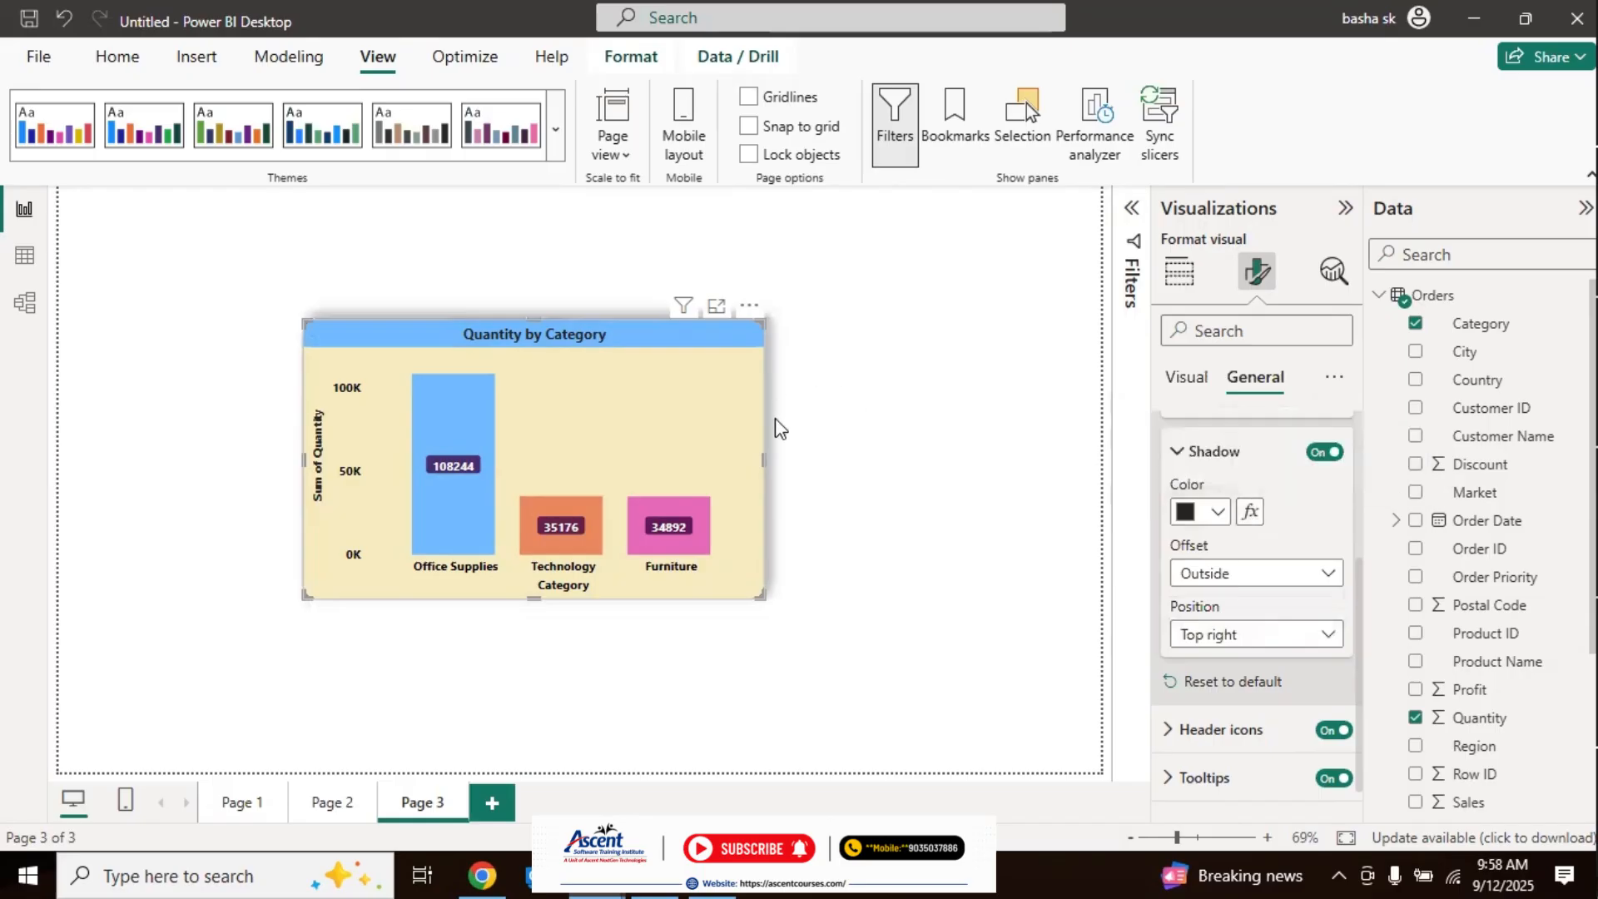
left_click(1232, 637)
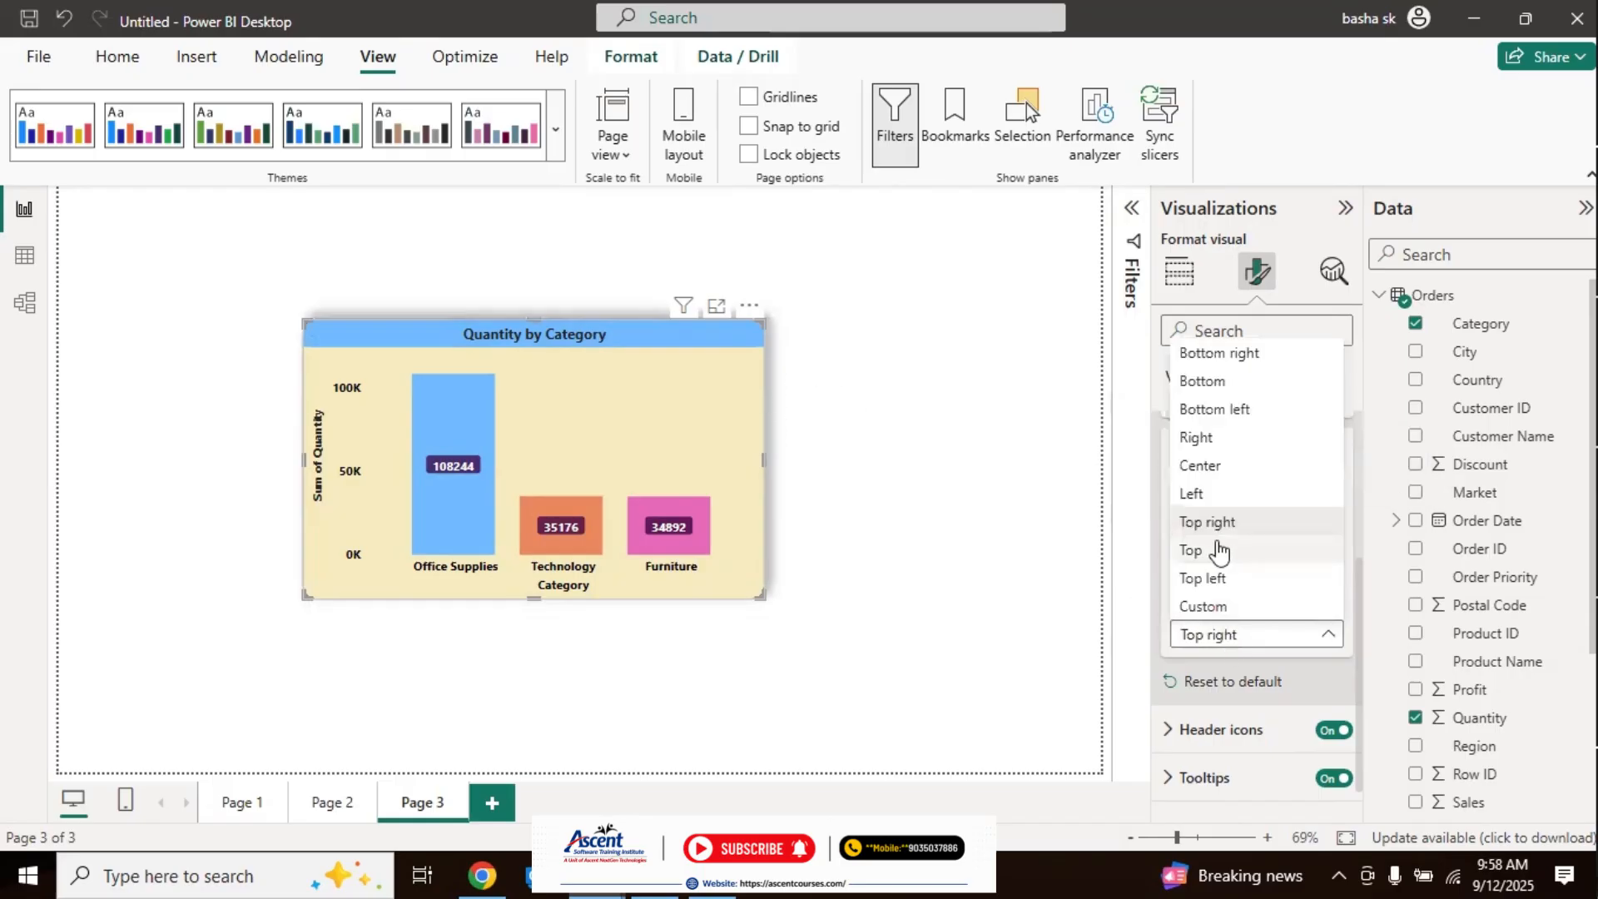
left_click(1222, 577)
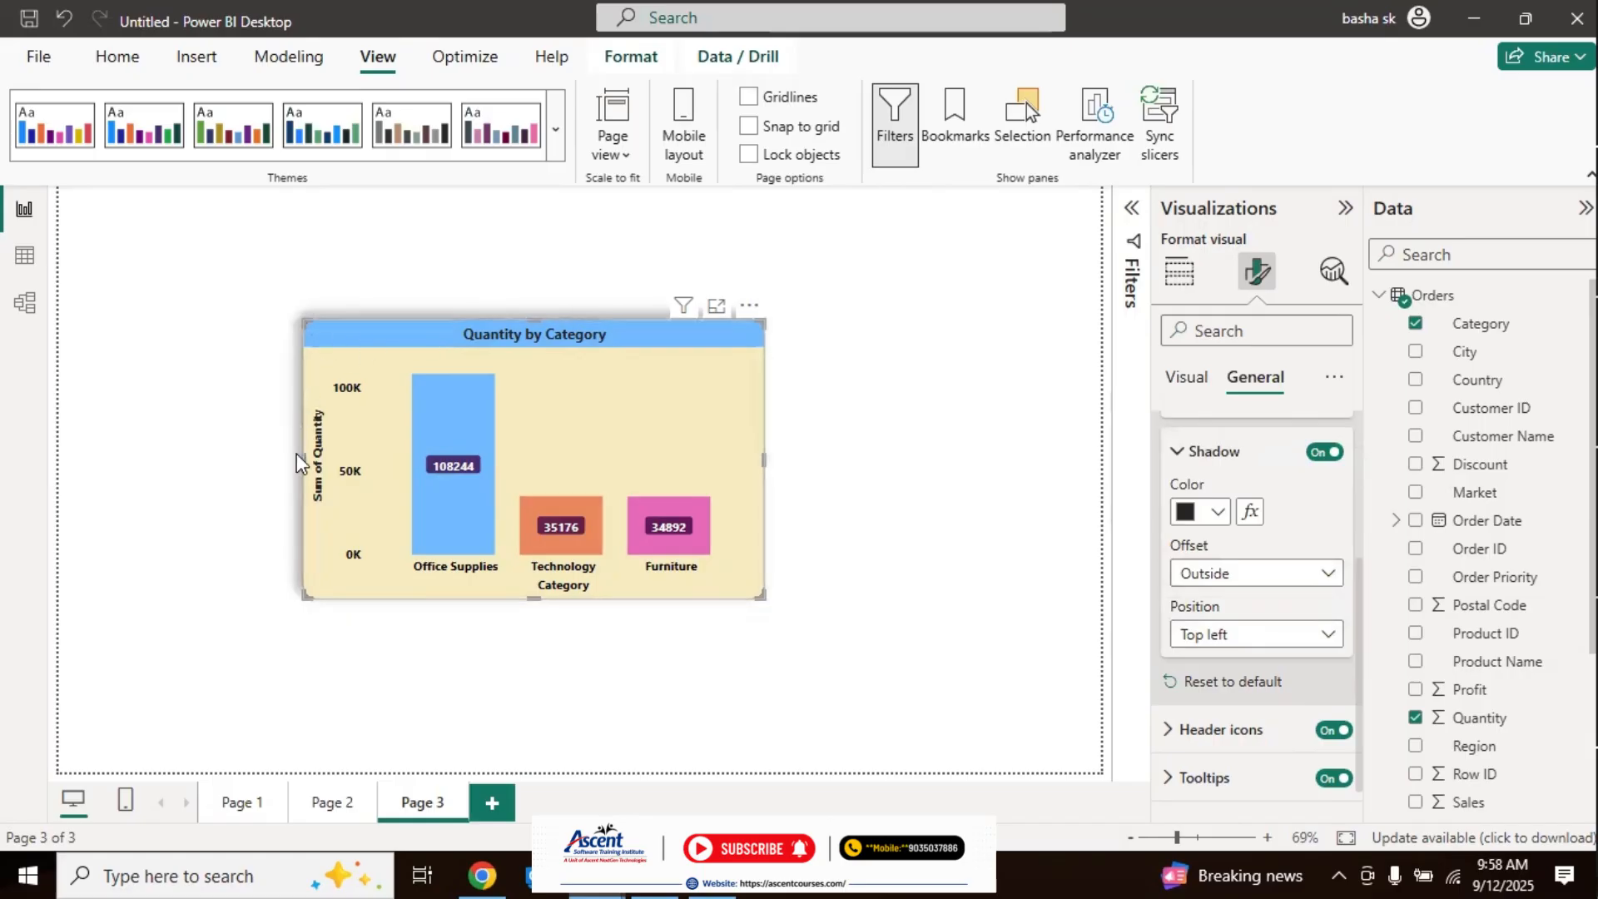
left_click(1257, 635)
left_click(1221, 353)
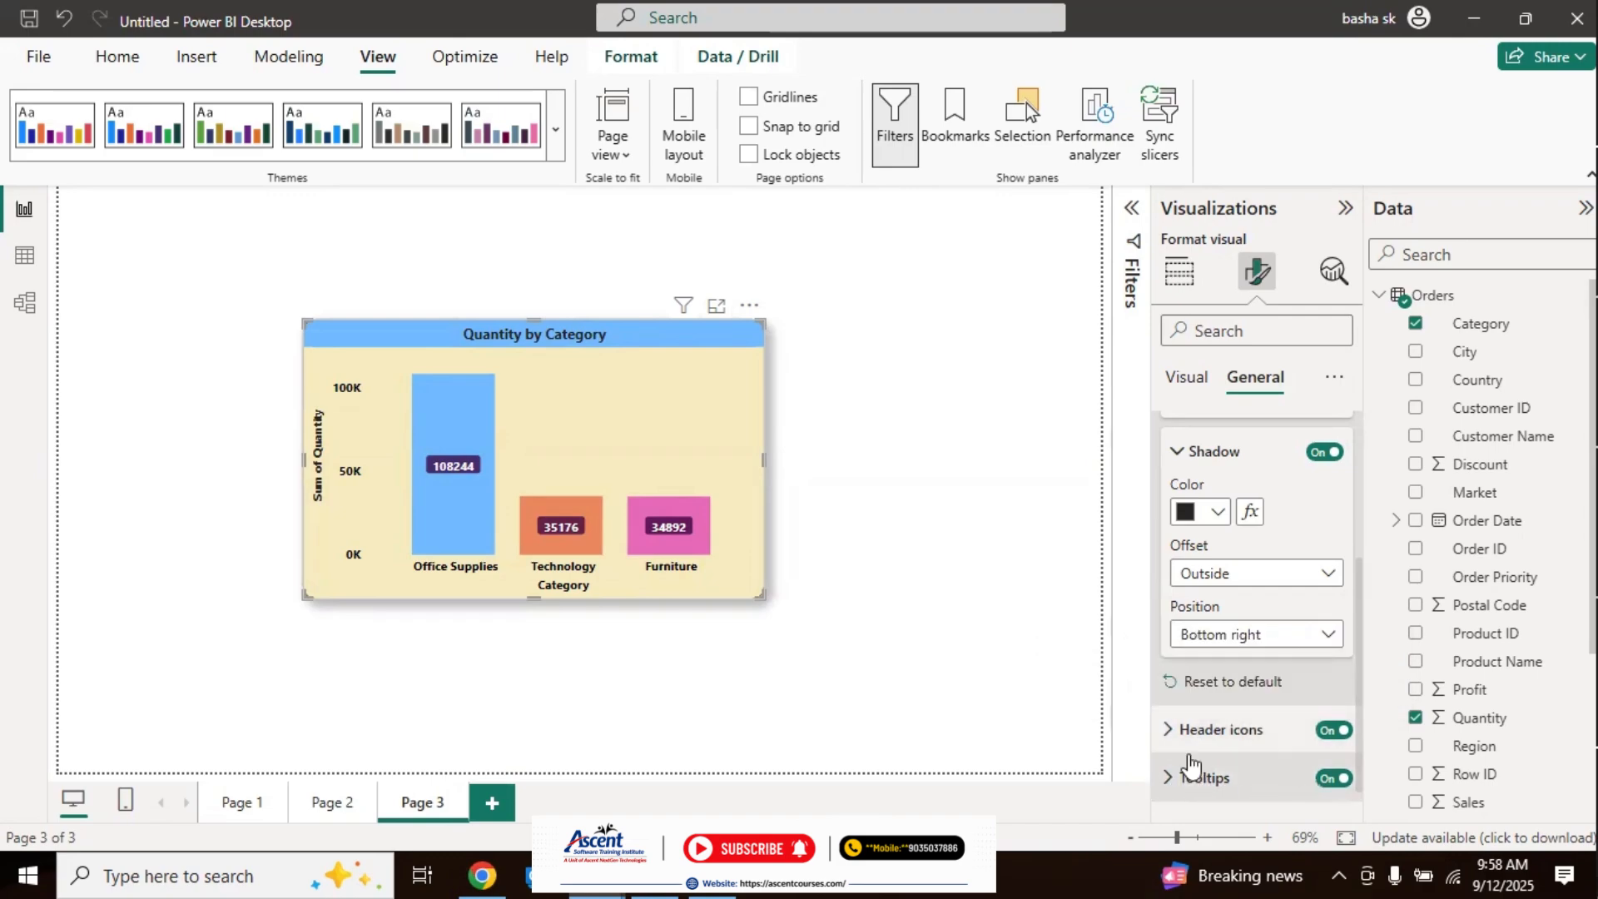
Step: Check the tooltips on the chart's columns, try switching the tooltips off, and turn them on again
mouse_move(456, 469)
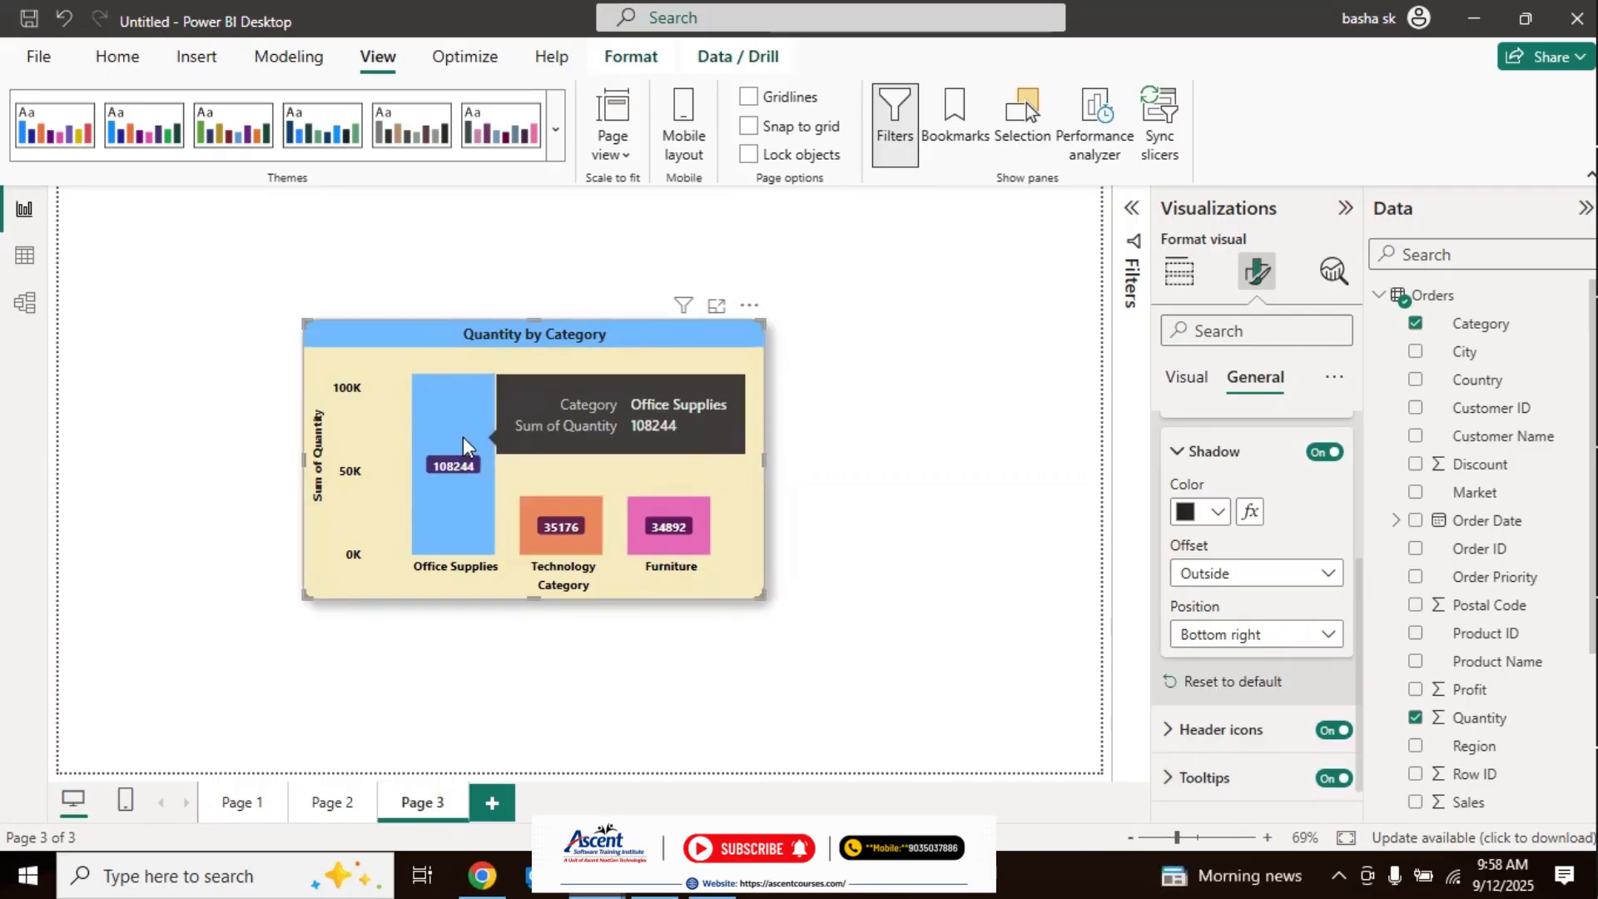
mouse_move(604, 527)
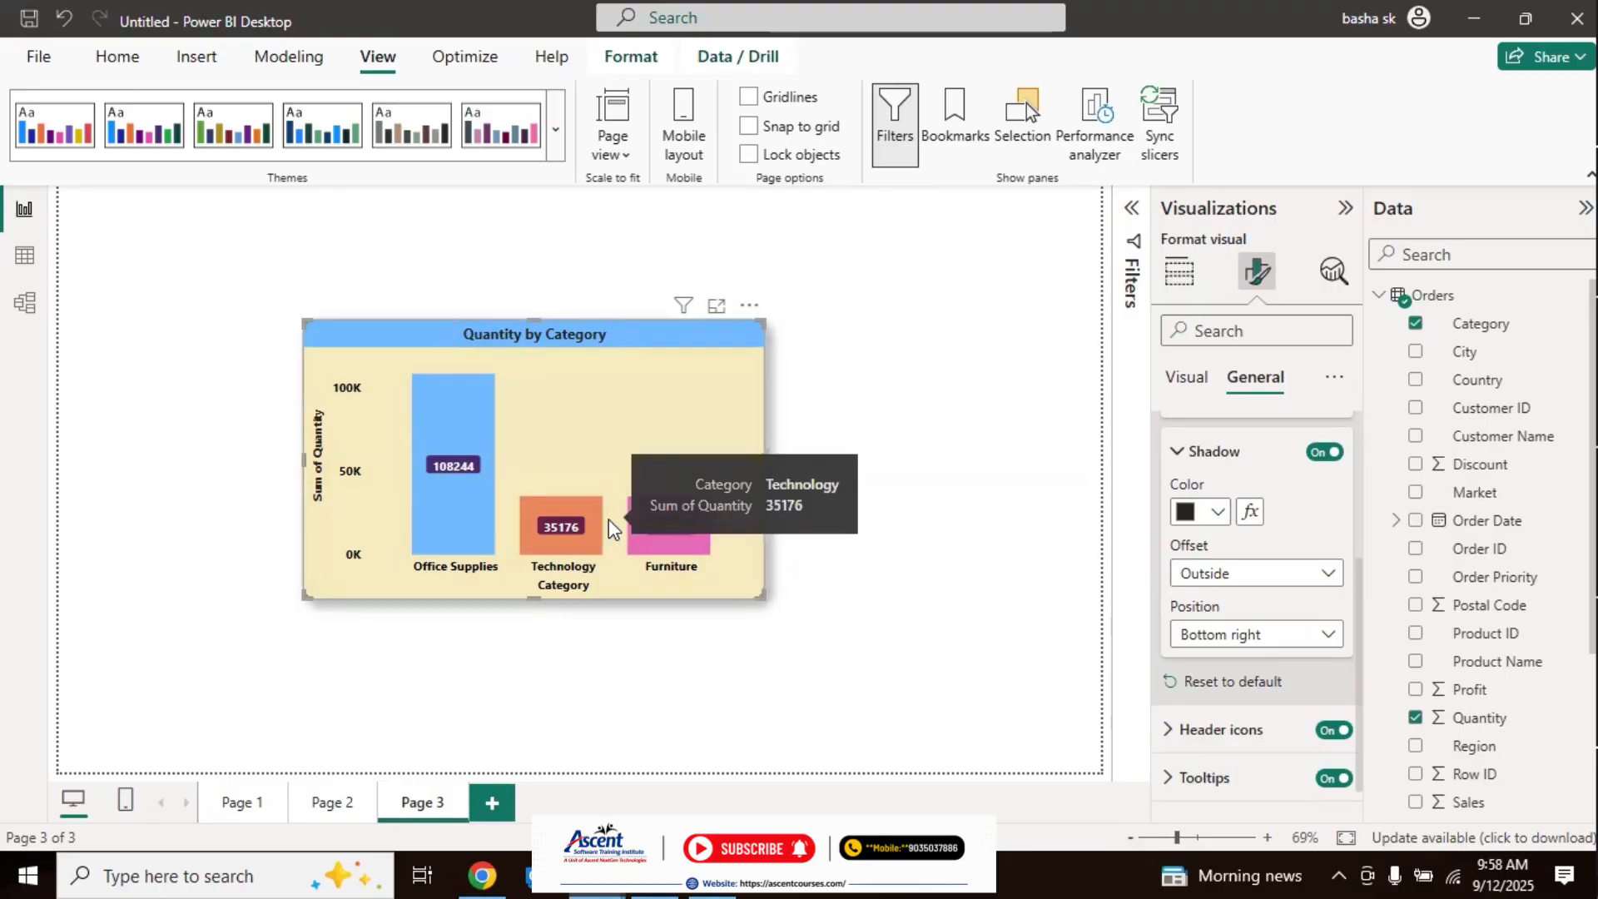
mouse_move(682, 539)
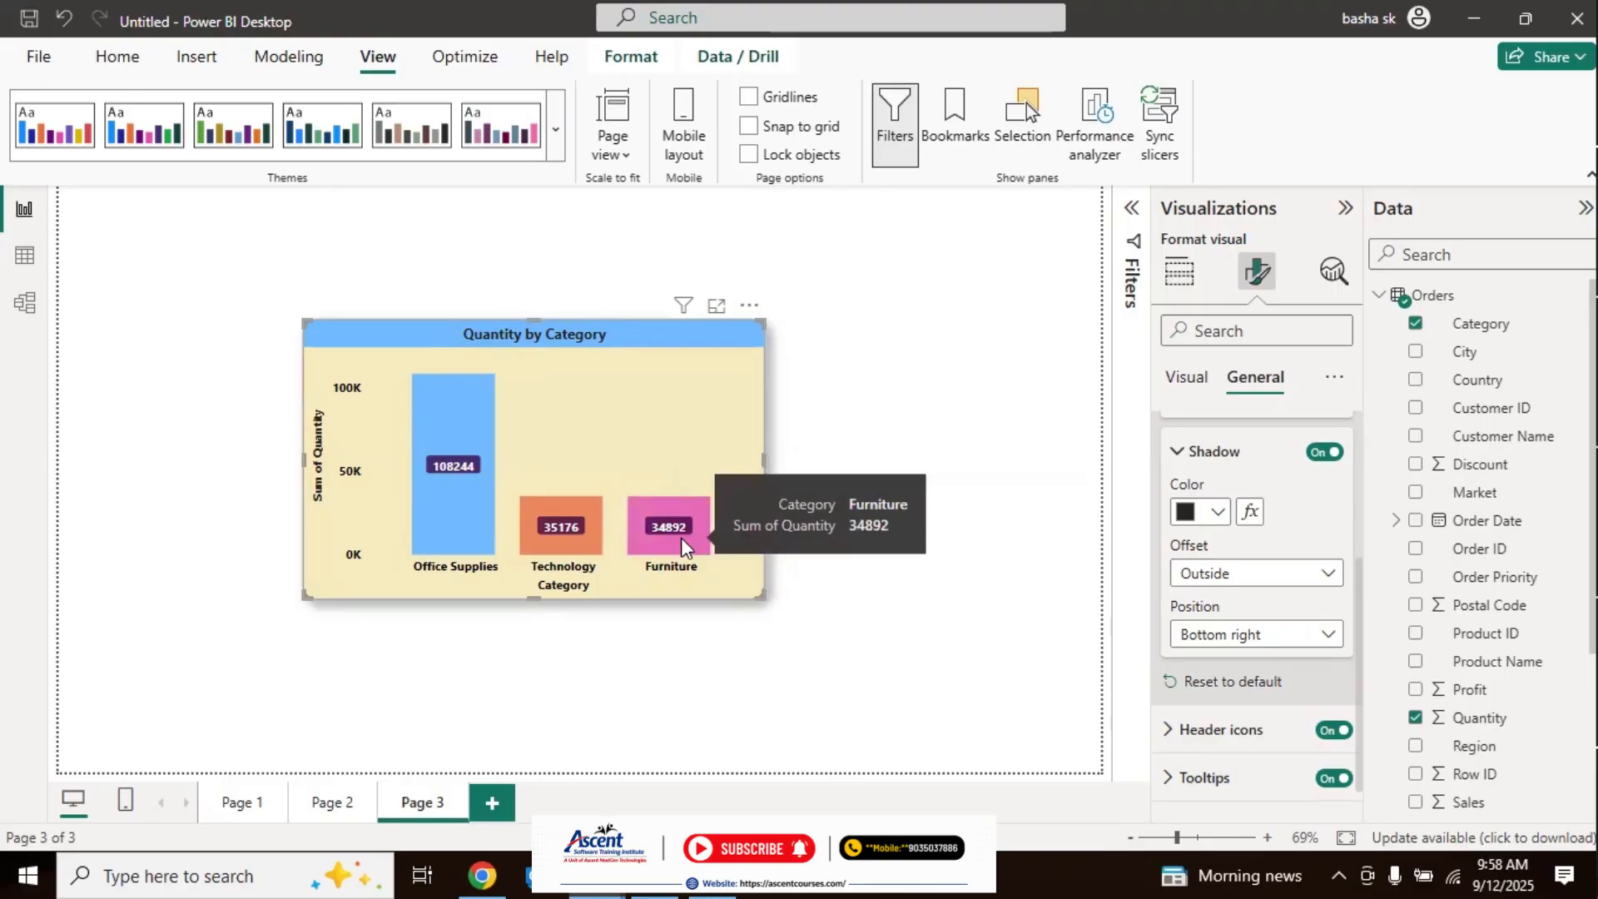
left_click(1333, 783)
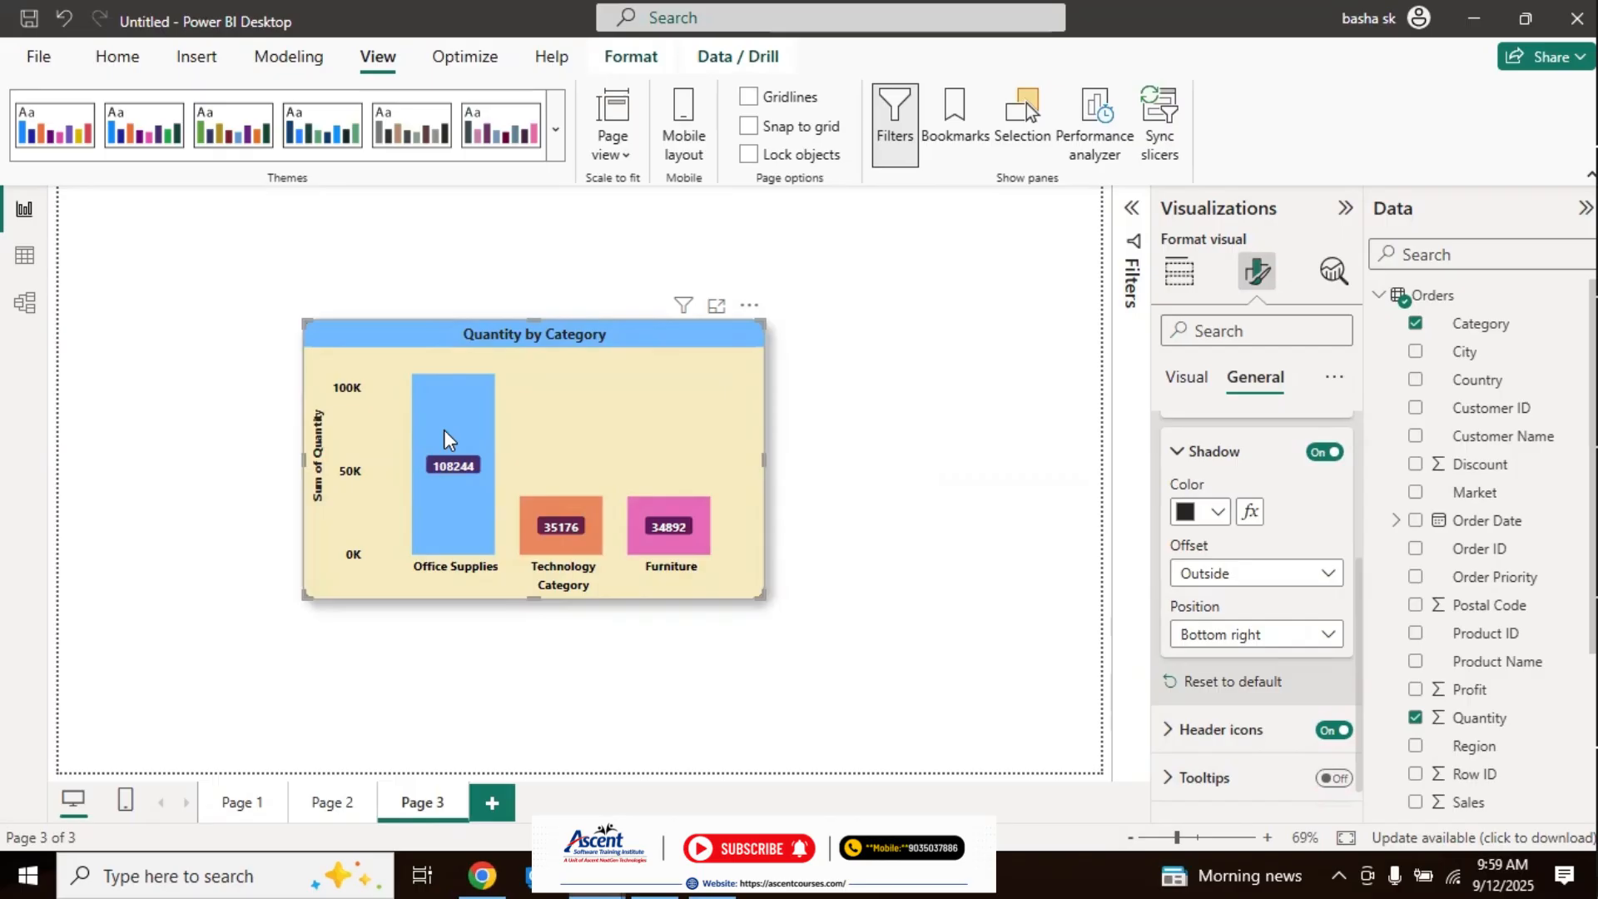
left_click(1335, 780)
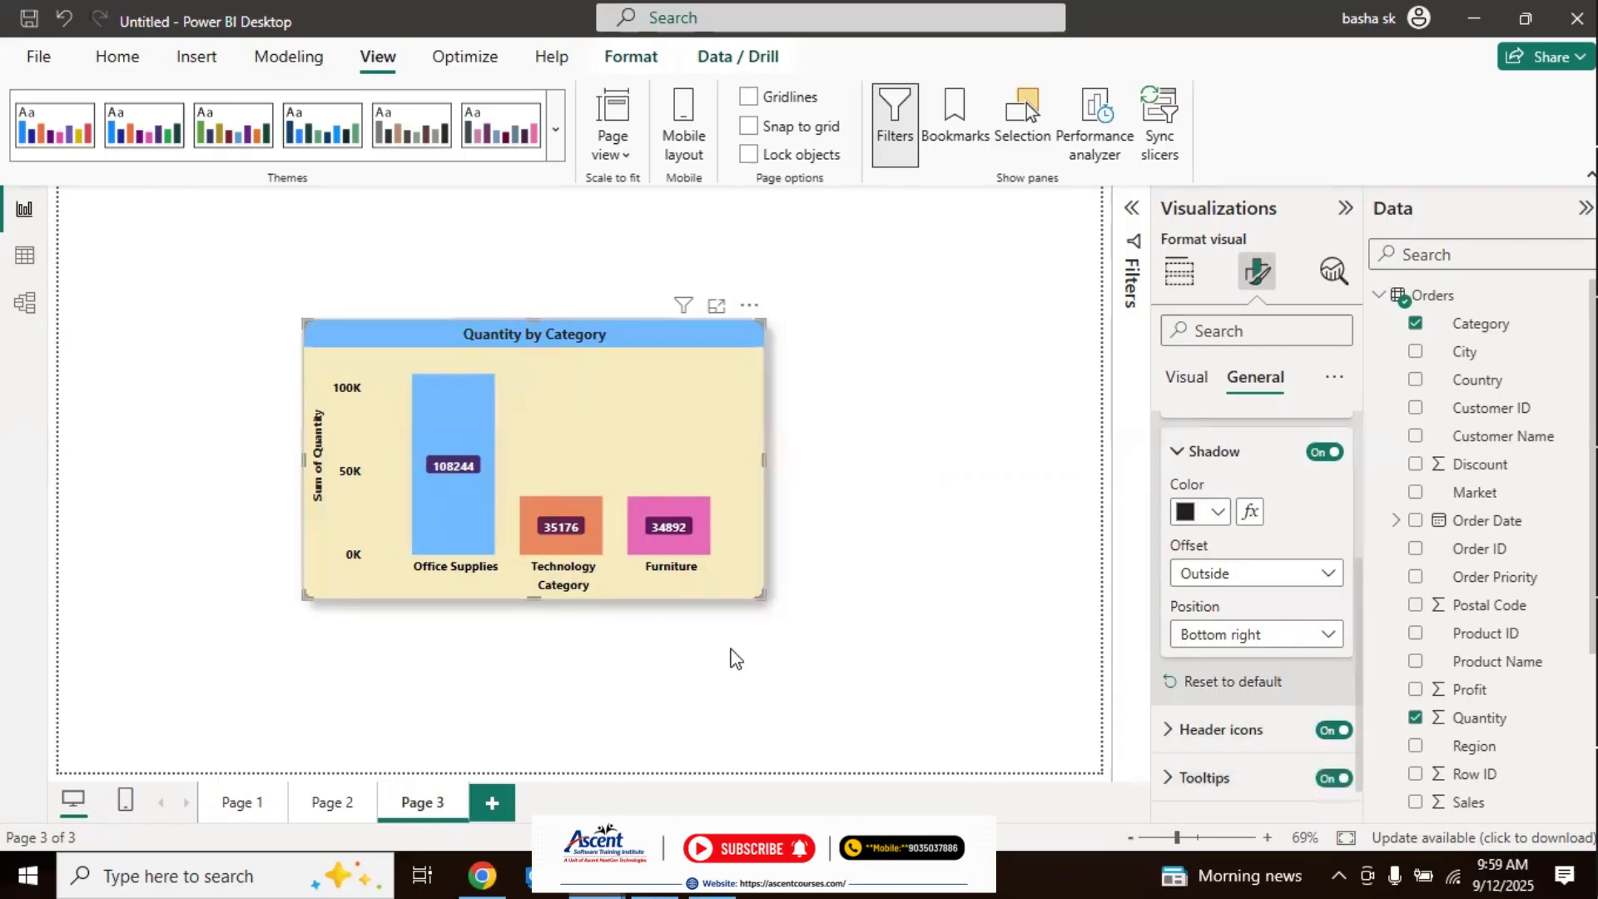
mouse_move(587, 549)
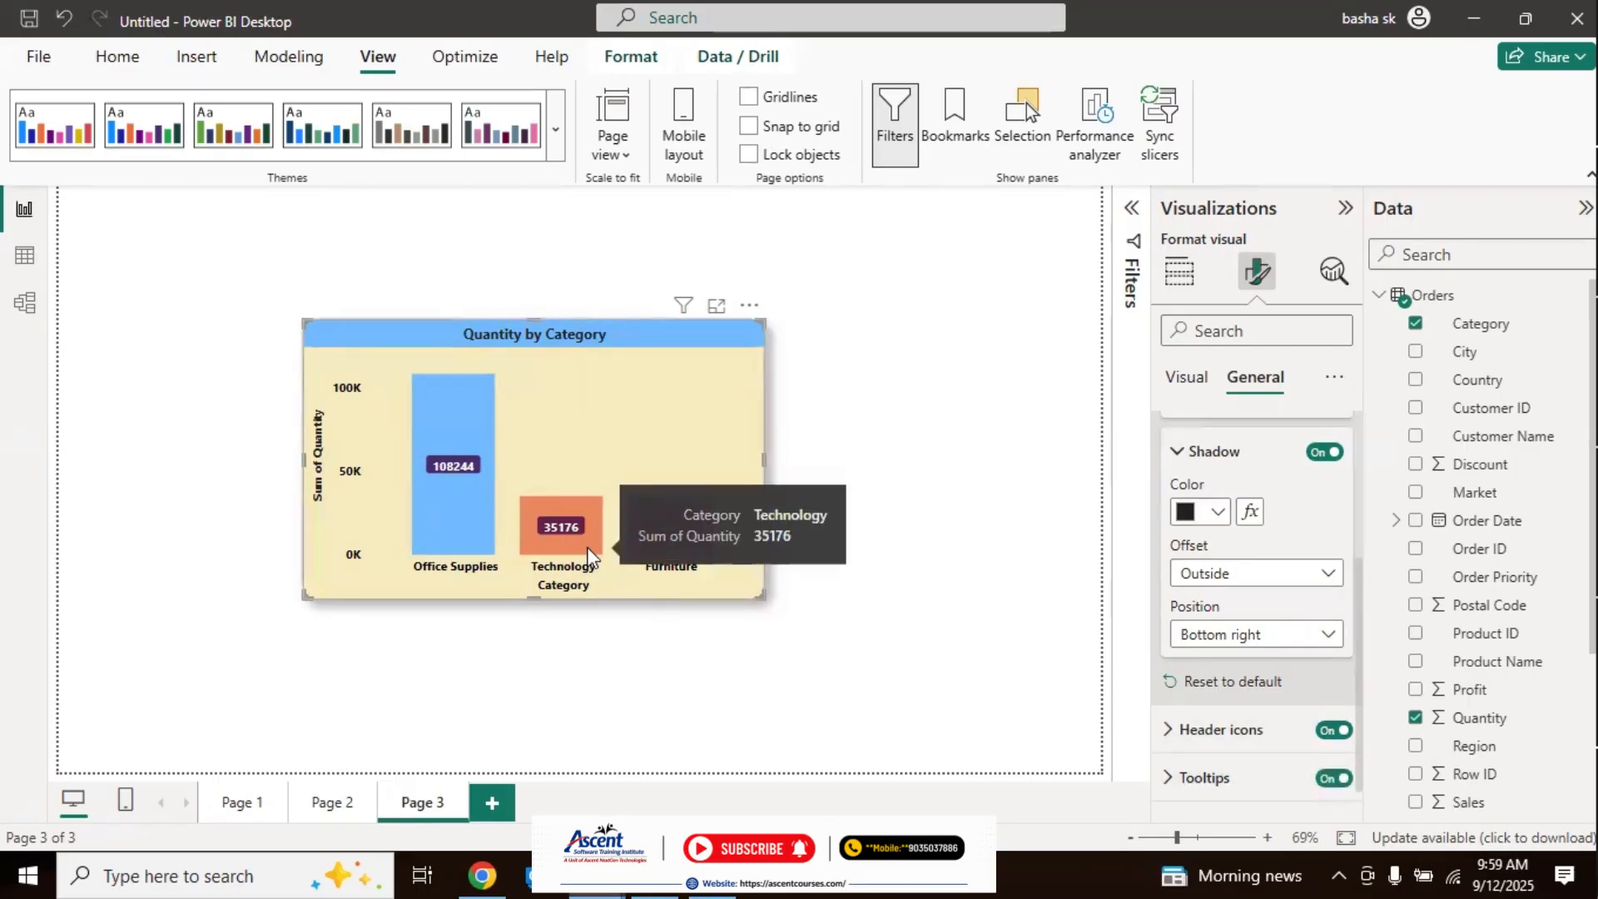
mouse_move(448, 530)
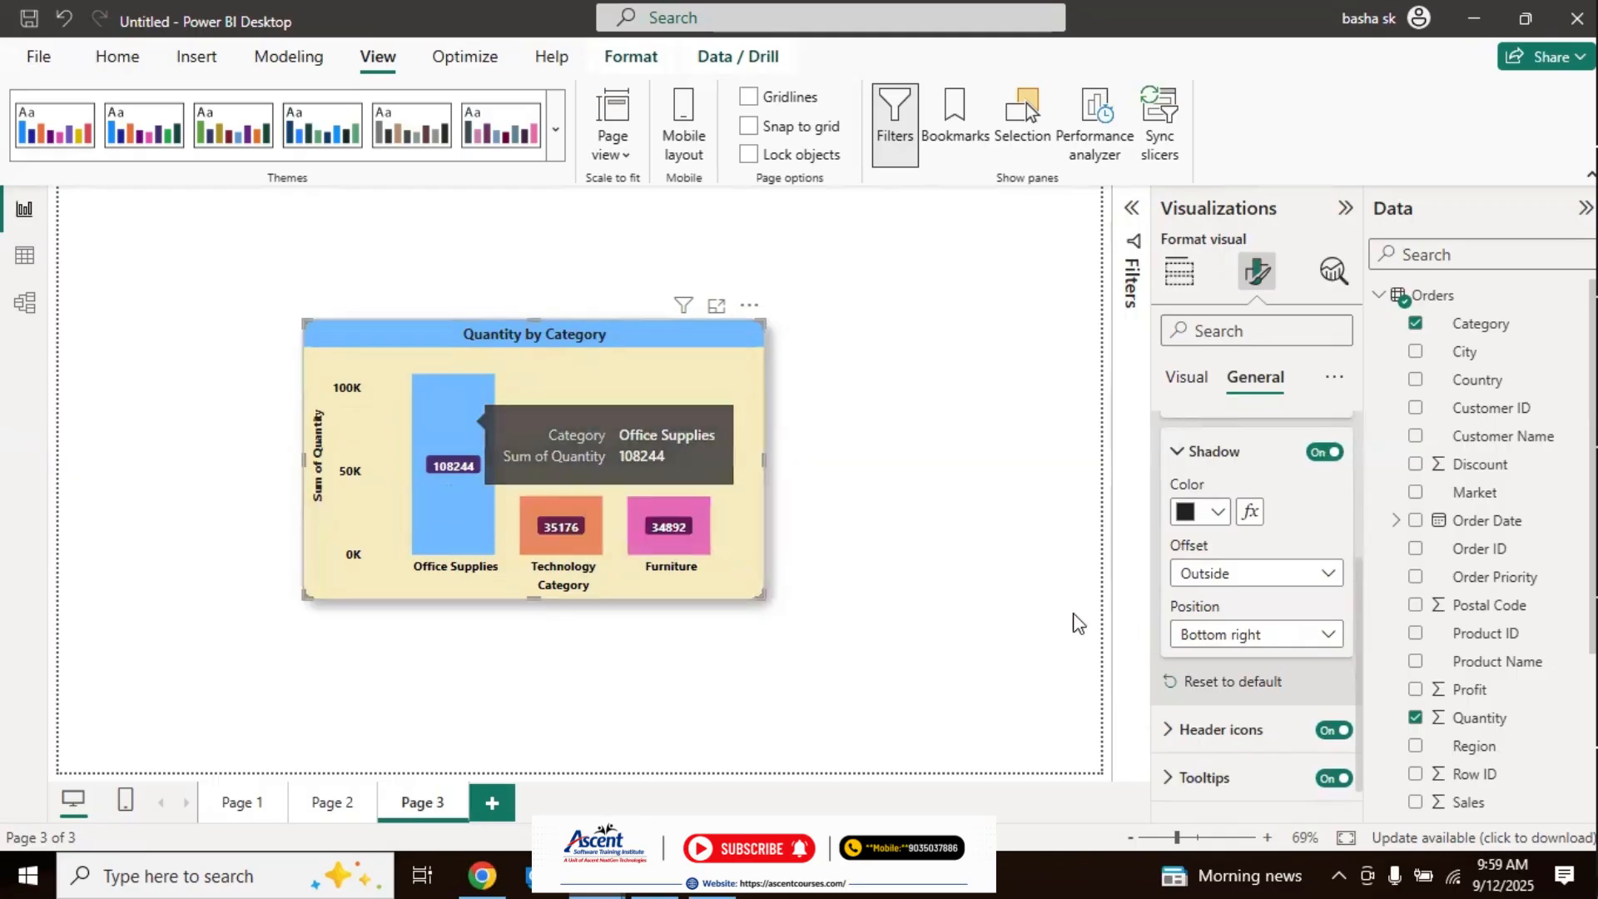
left_click(937, 535)
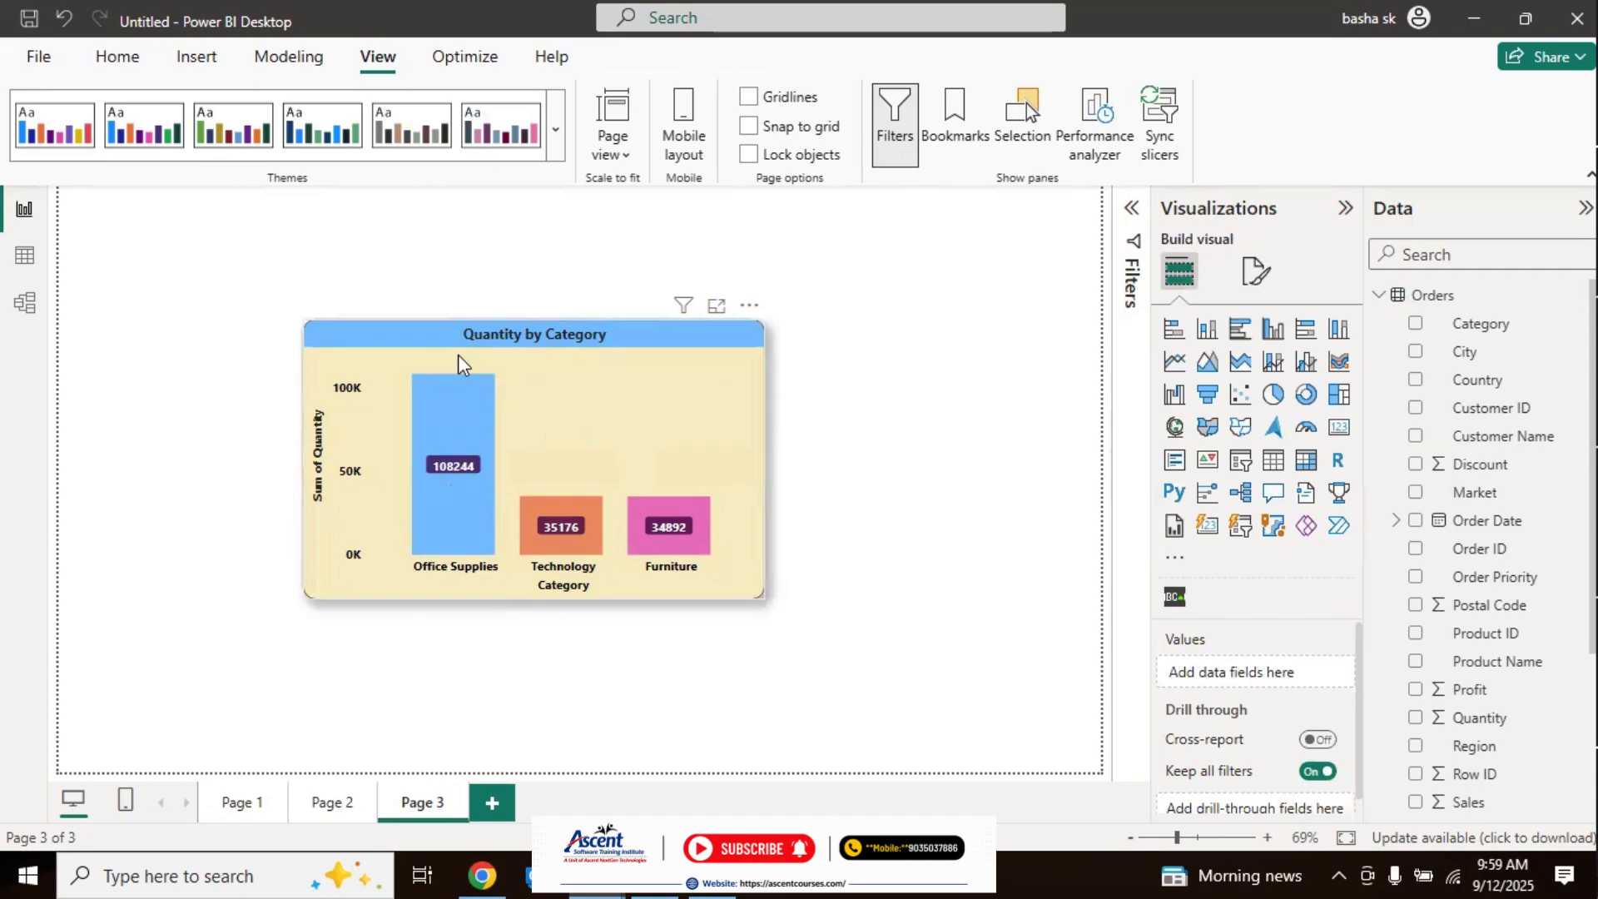
Step: Move the Quantity by Category chart to the upper-left corner of the page and shrink it to about a third of the page width
left_click_drag(383, 330, 166, 207)
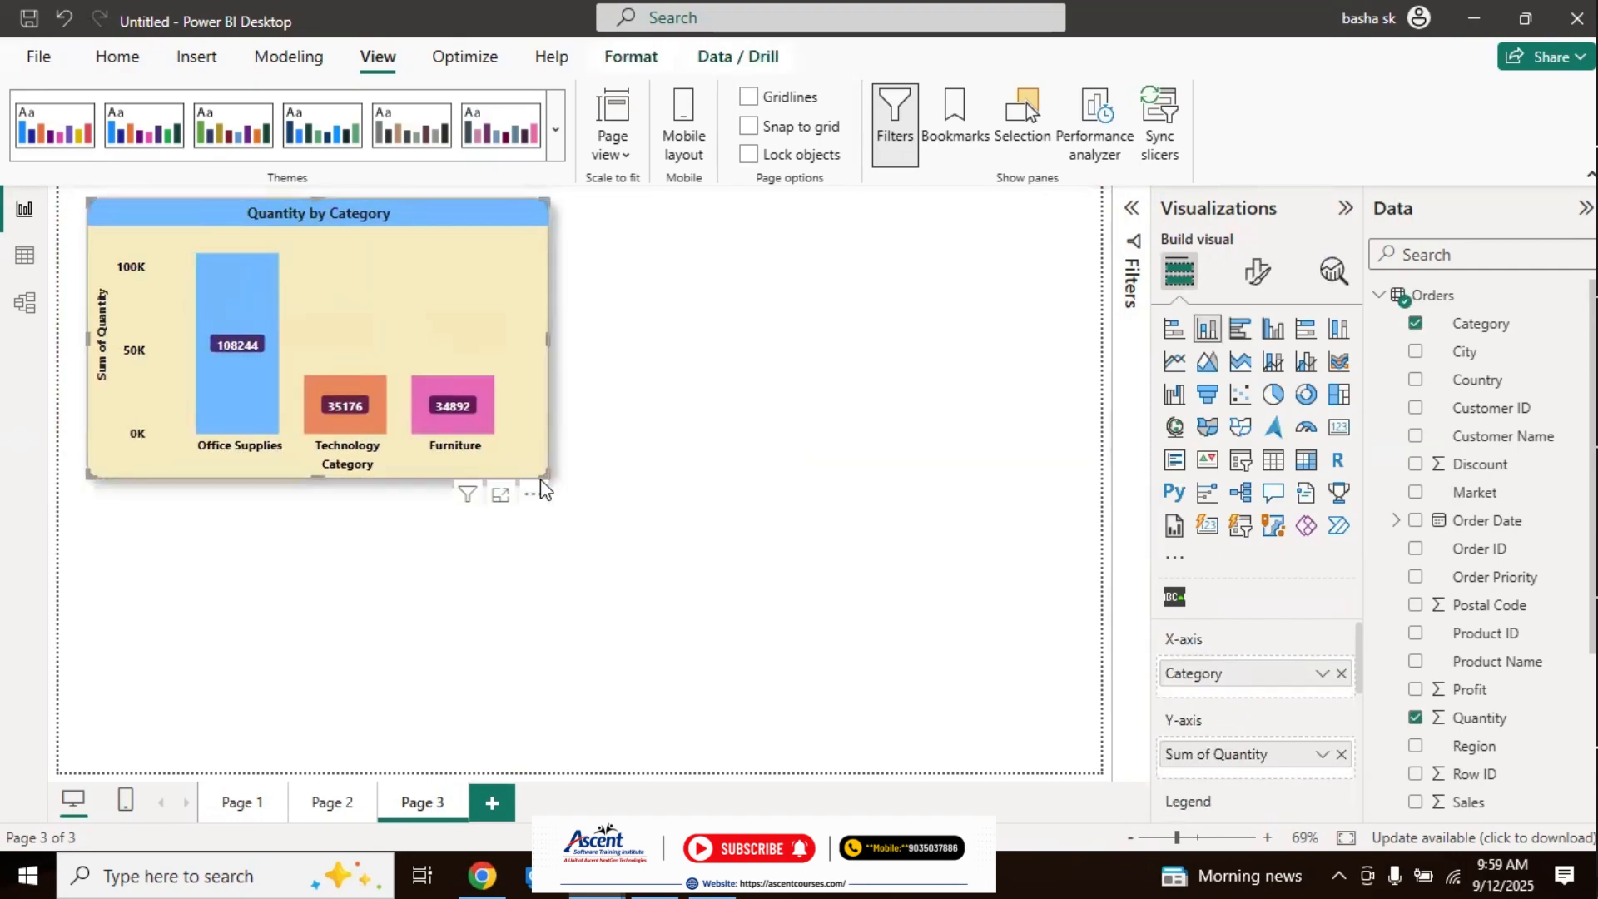
left_click_drag(543, 481, 465, 393)
left_click(614, 403)
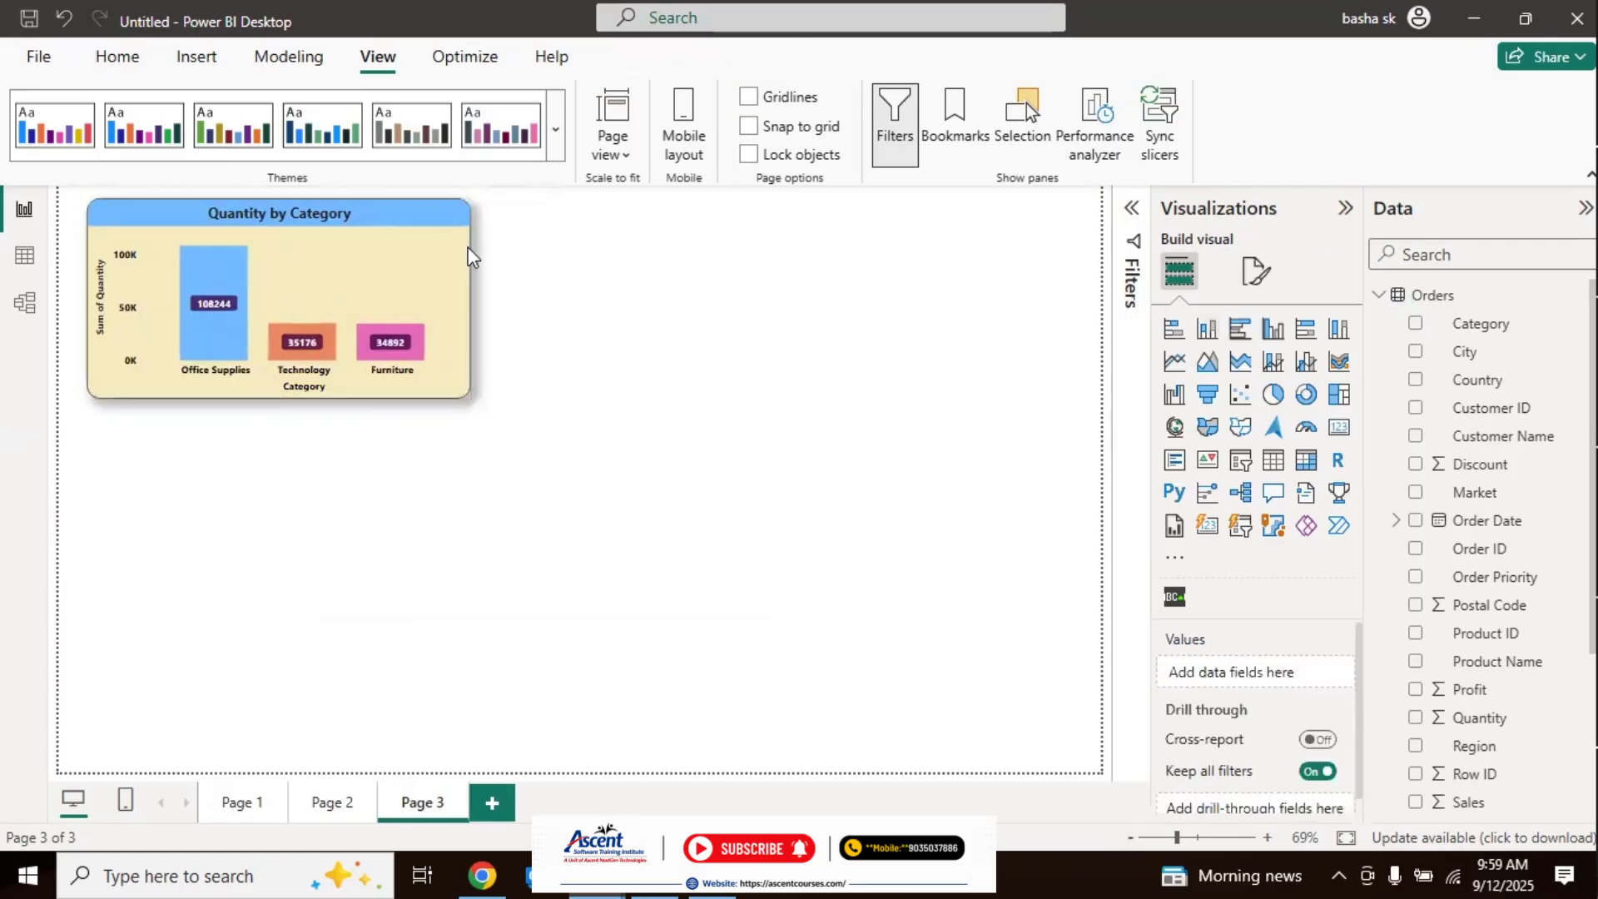
Step: Duplicate the formatted chart three times and arrange the four charts in a two-by-two grid on the page
left_click(422, 244)
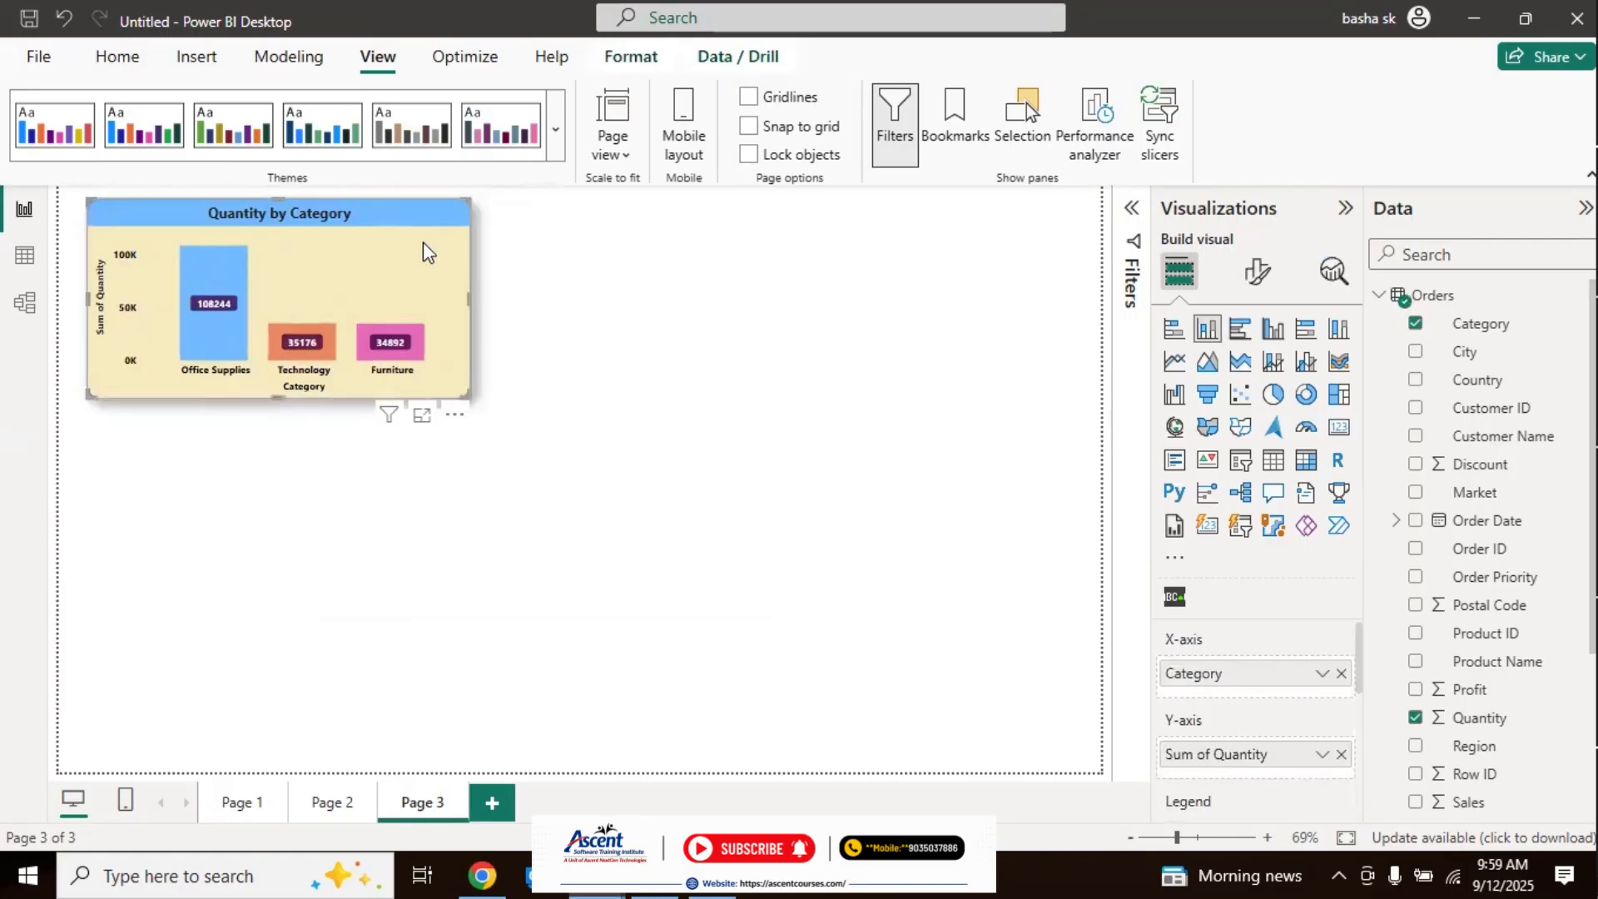
key("ctrl+v")
left_click_drag(423, 241, 811, 258)
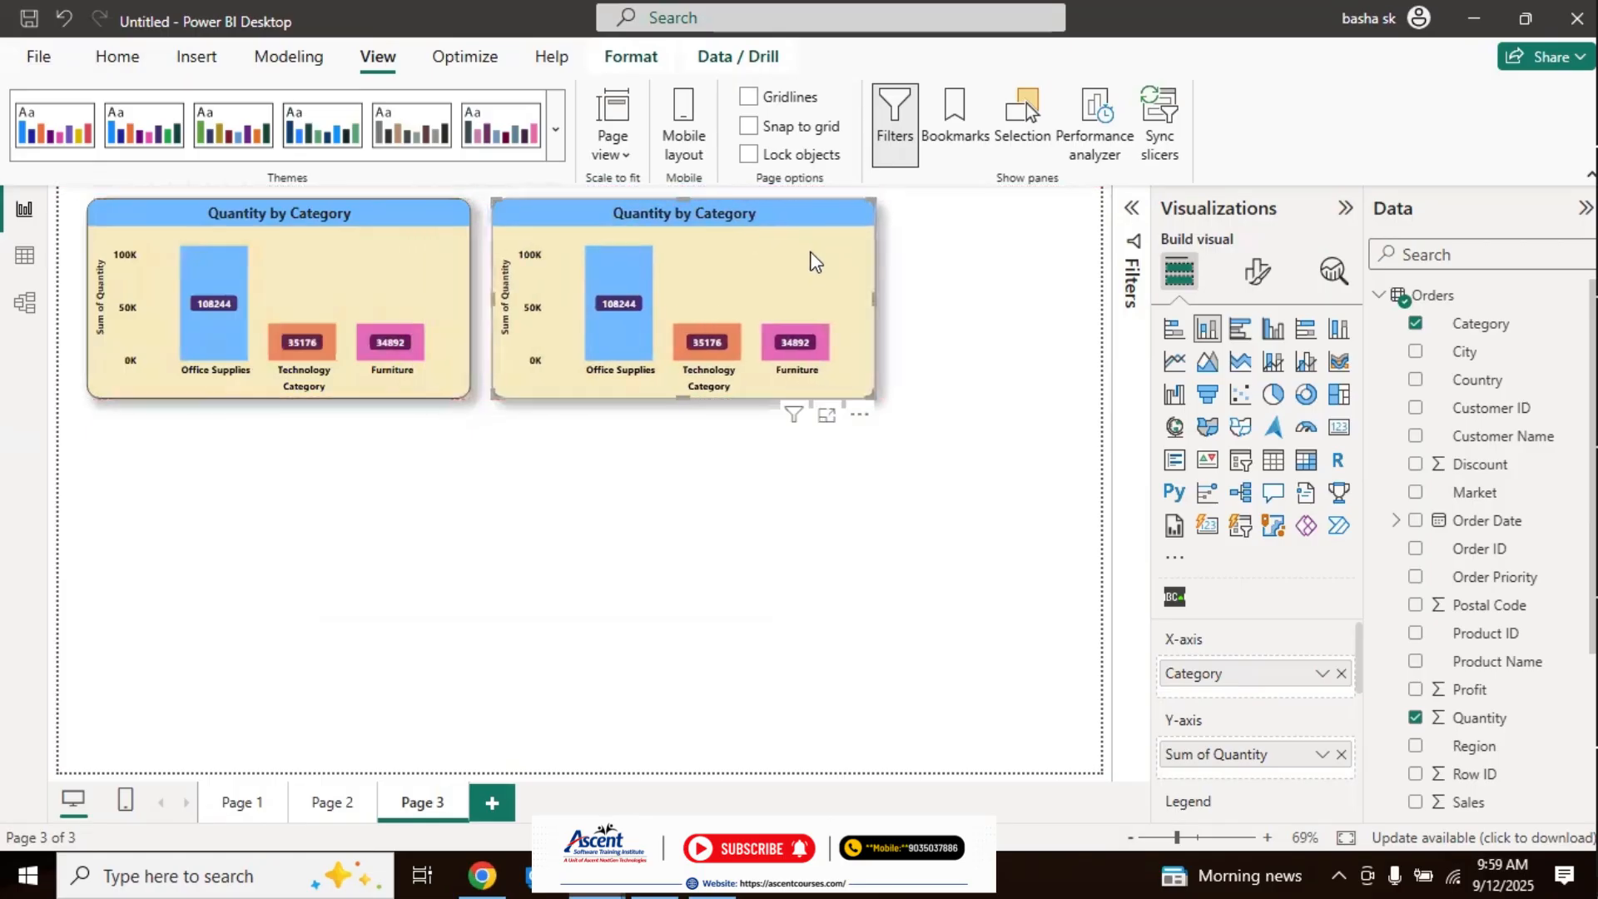
key("ctrl+v")
left_click_drag(656, 358, 767, 505)
key("ctrl+v")
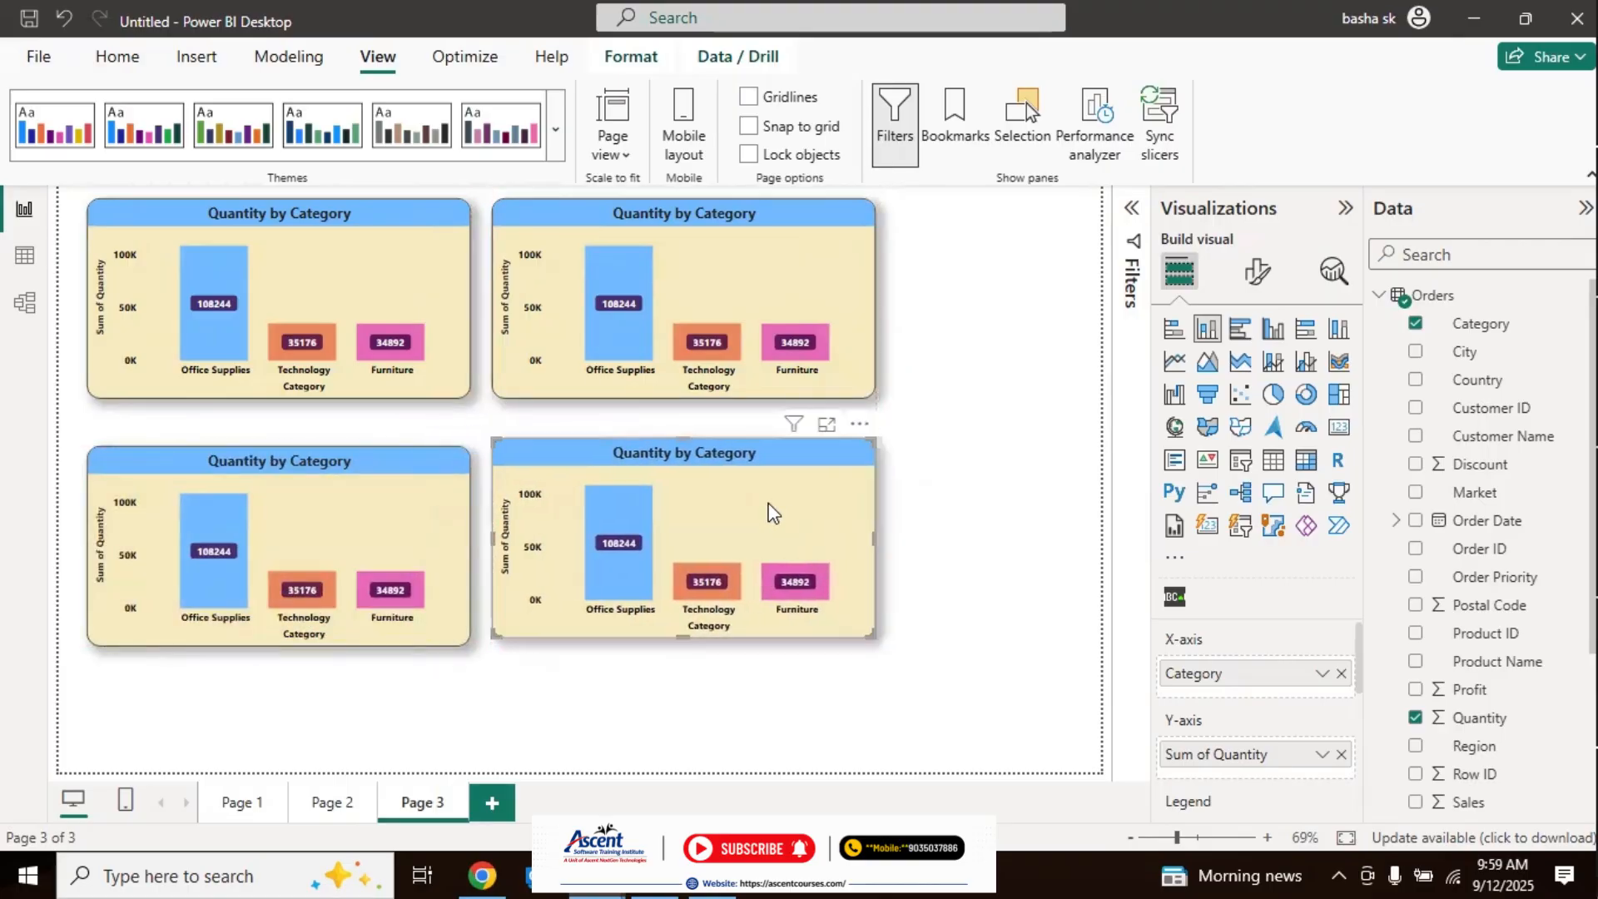
Step: Convert the upper-right copy to a stacked bar chart, the lower-right to a clustered bar chart and the lower-left to a clustered column chart
left_click(837, 292)
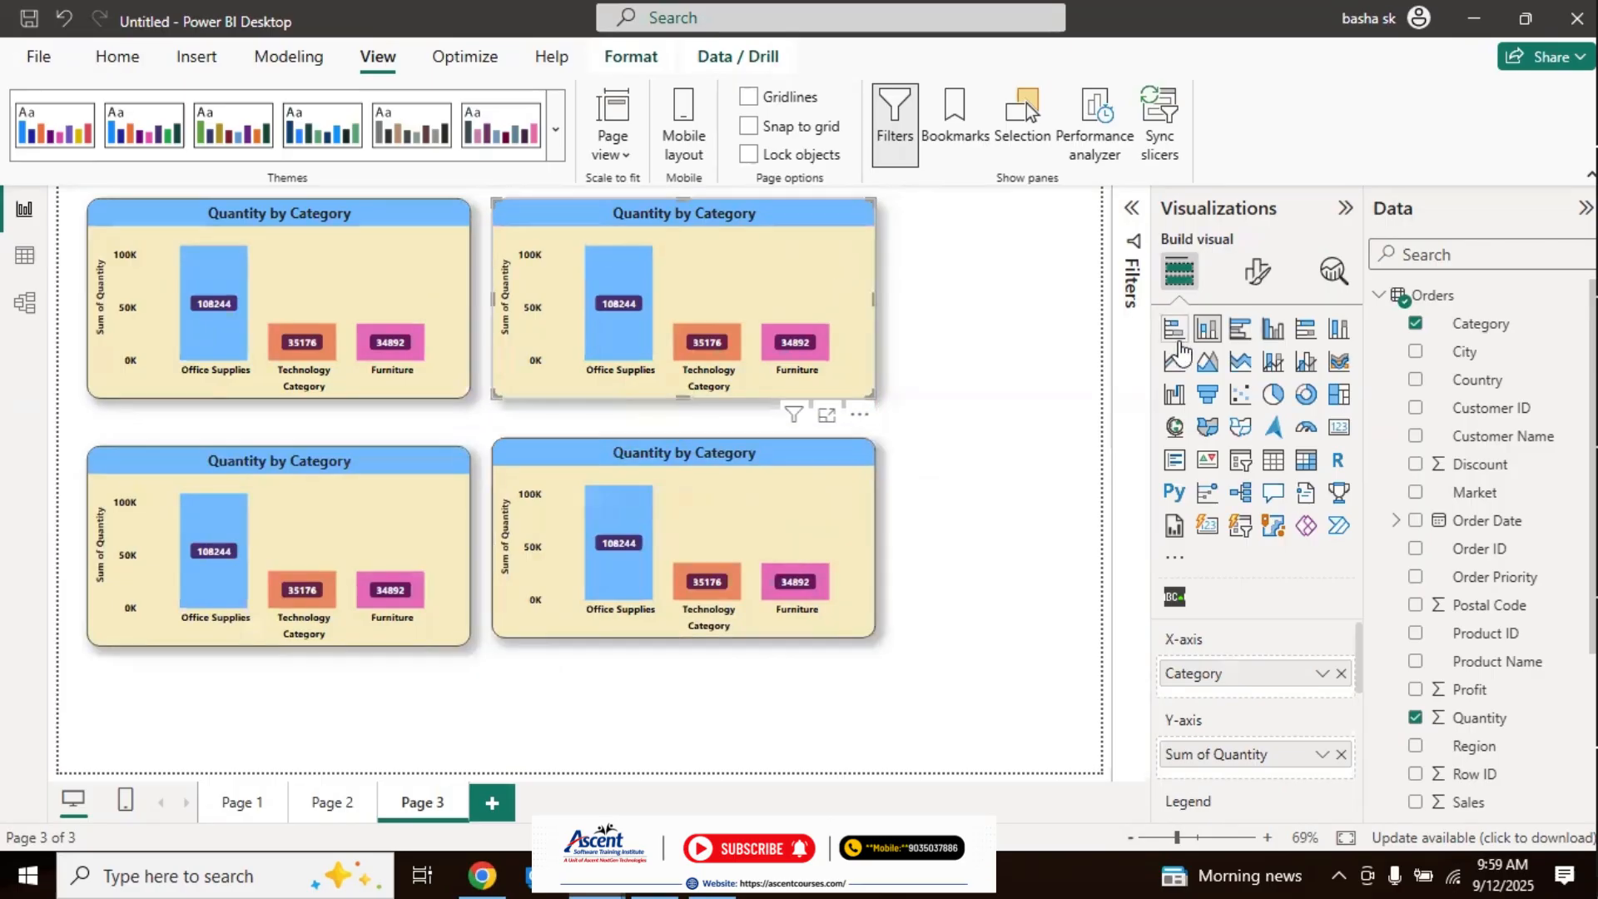
left_click(1173, 328)
left_click(746, 525)
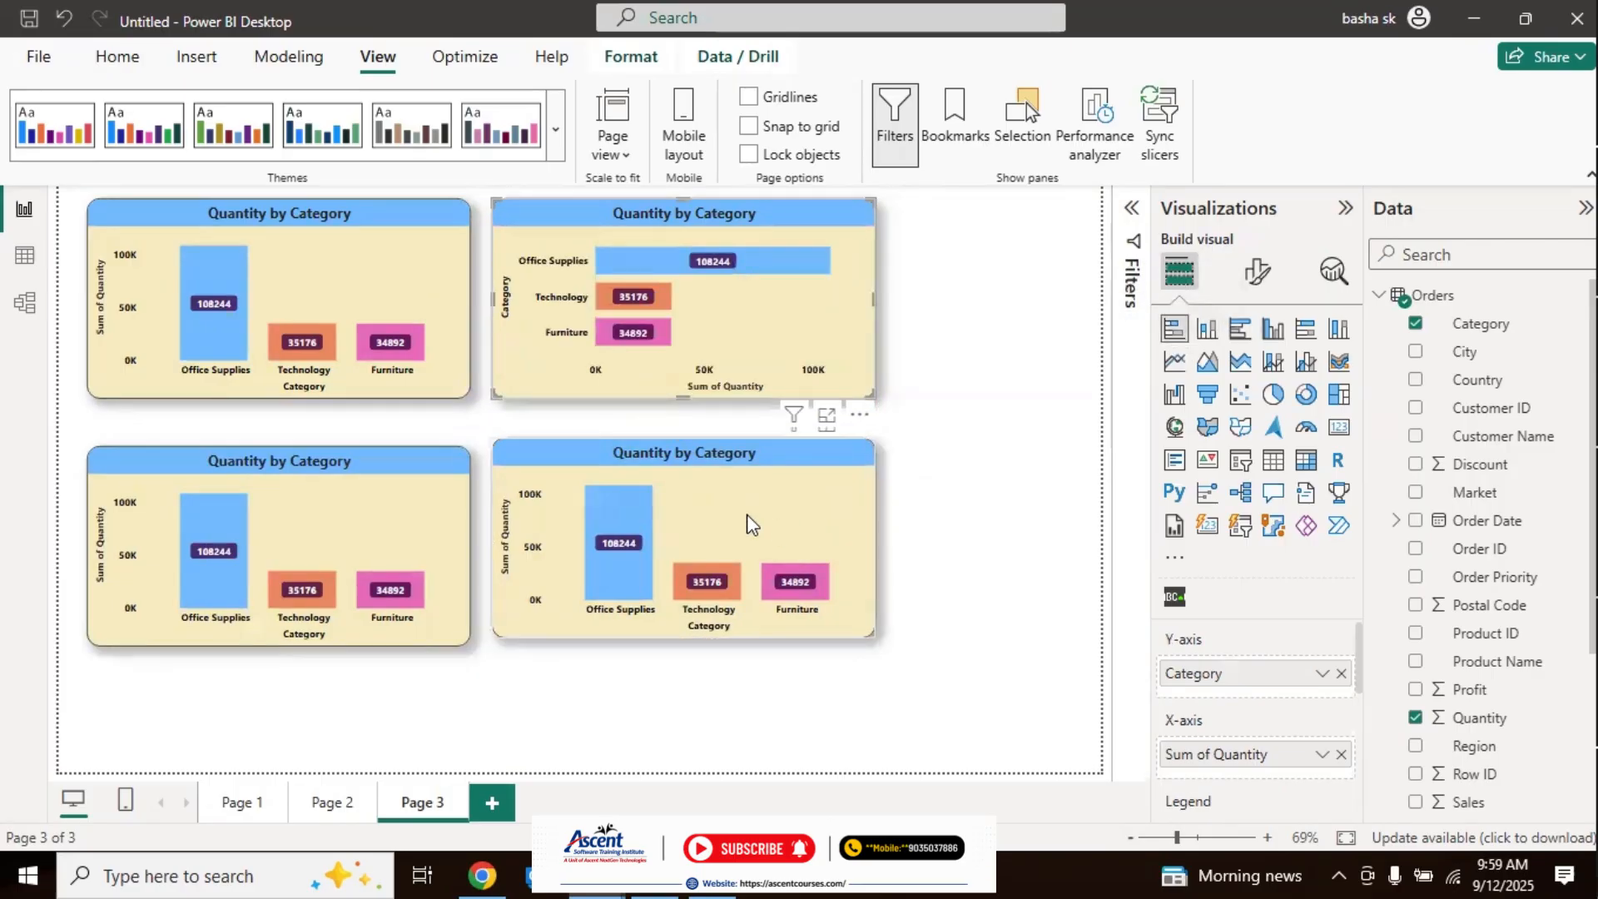
left_click(1240, 328)
left_click(386, 518)
left_click(1274, 336)
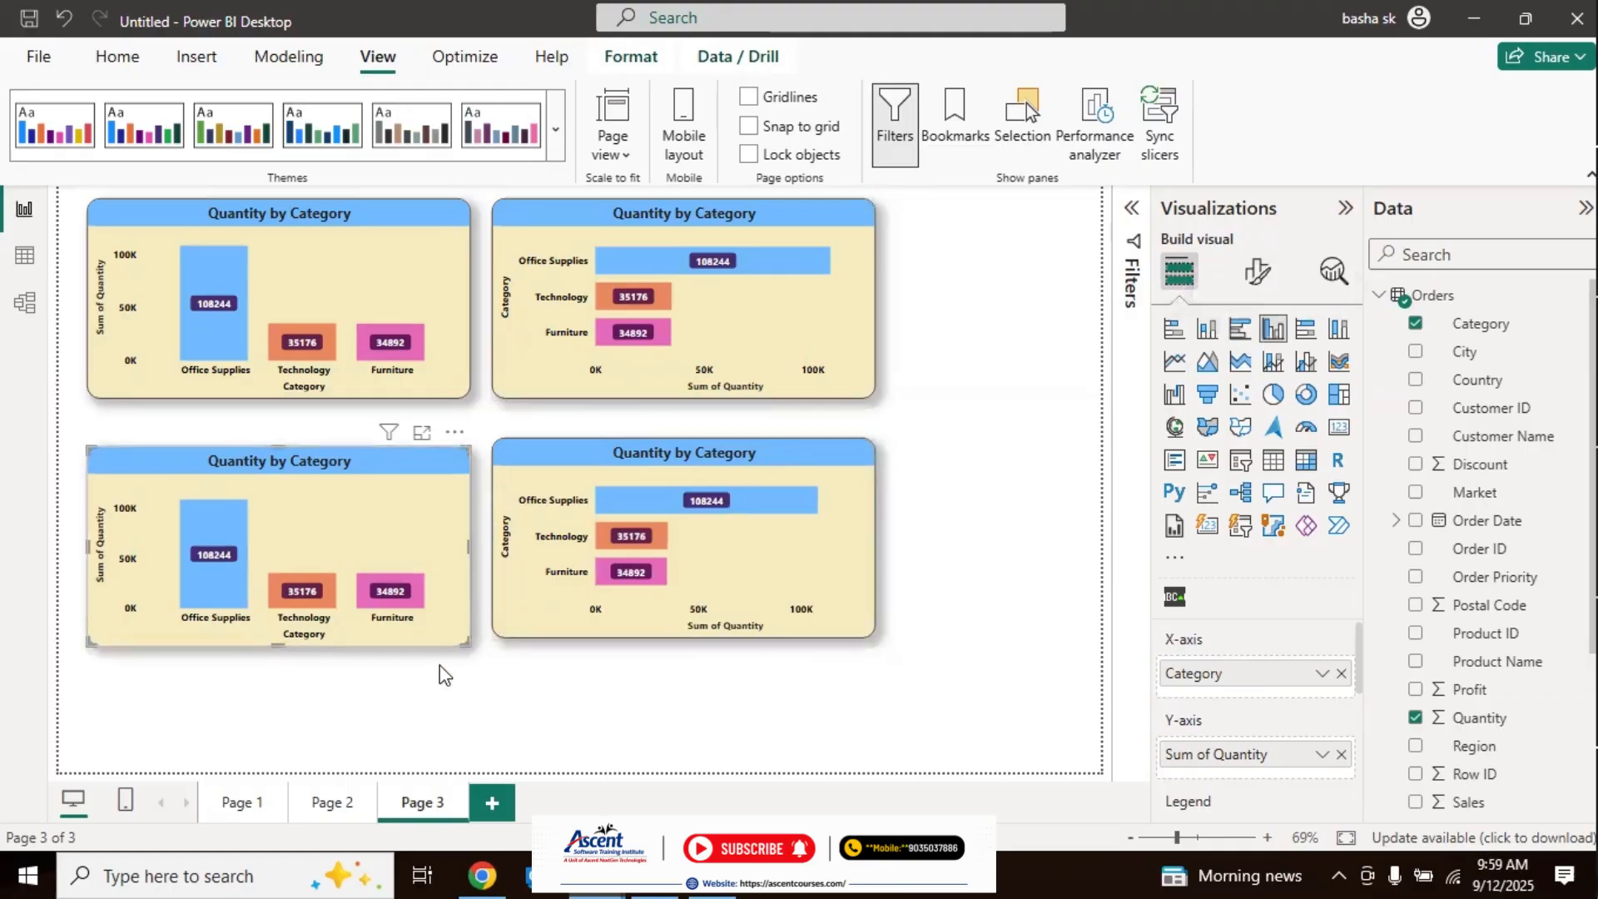
Step: Align the lower-left clustered column chart with the top edge of the clustered bar chart beside it
left_click(1024, 454)
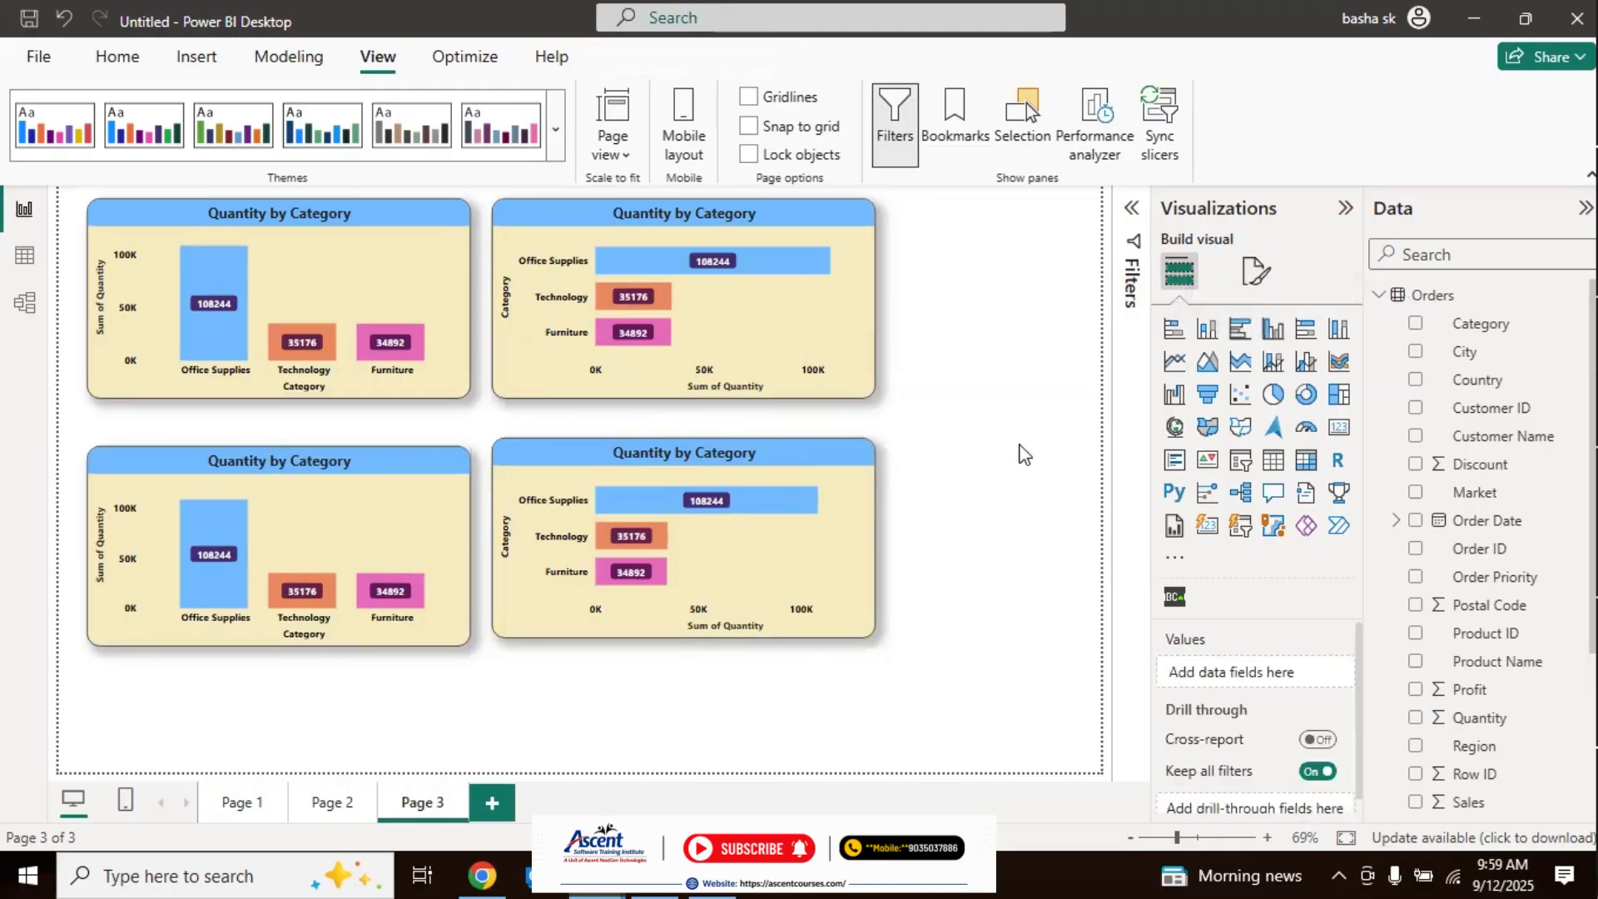
left_click_drag(348, 501, 348, 506)
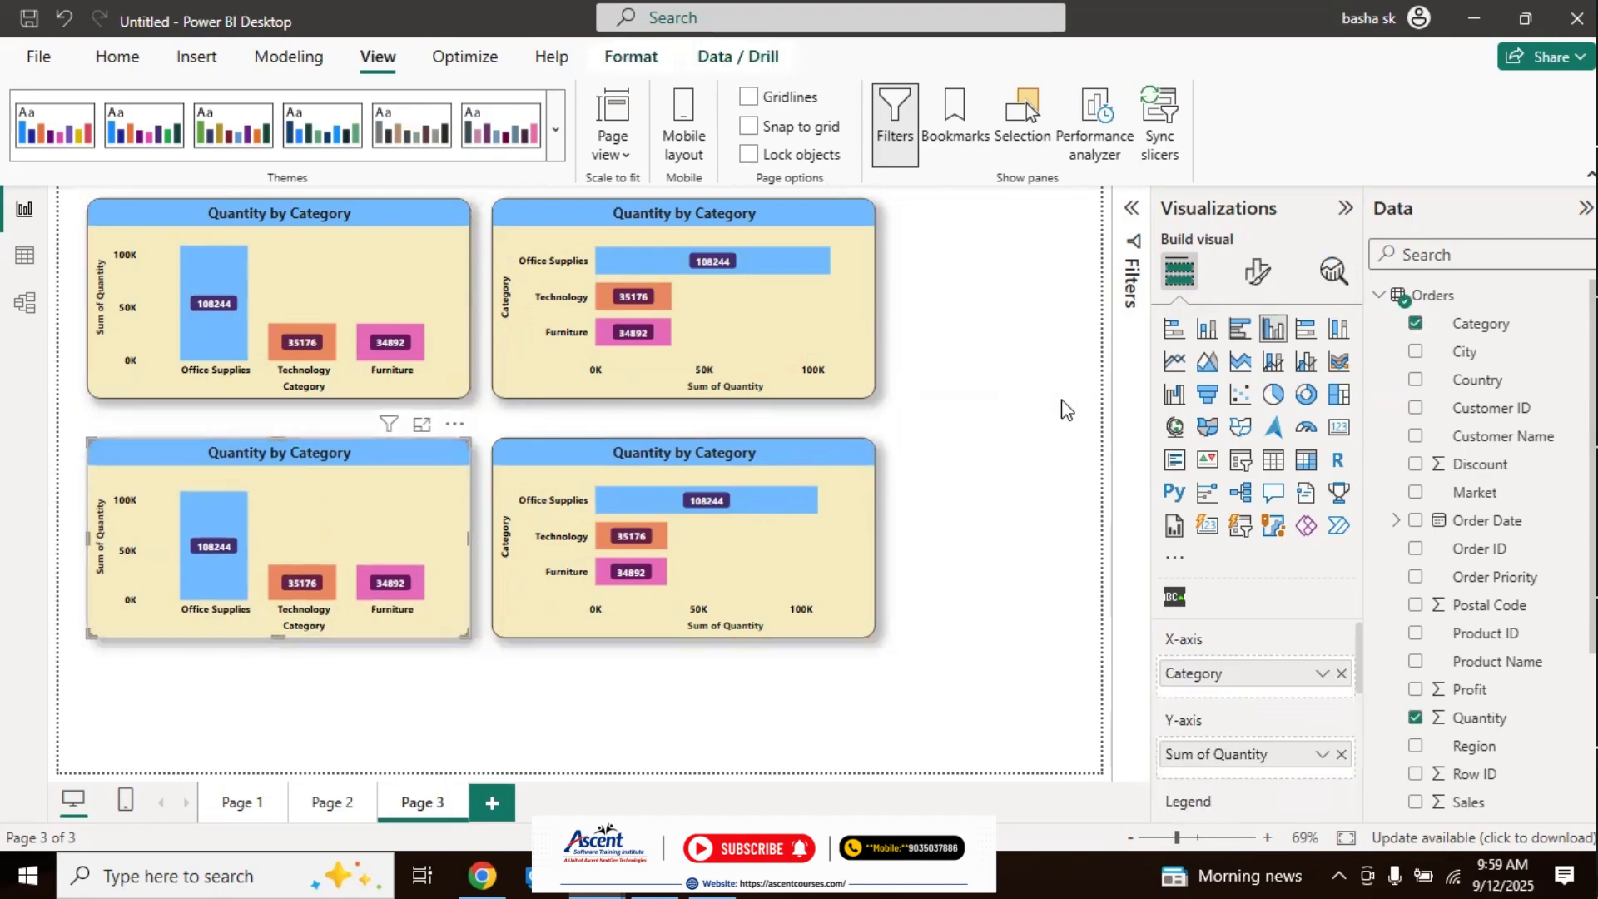
left_click(1062, 410)
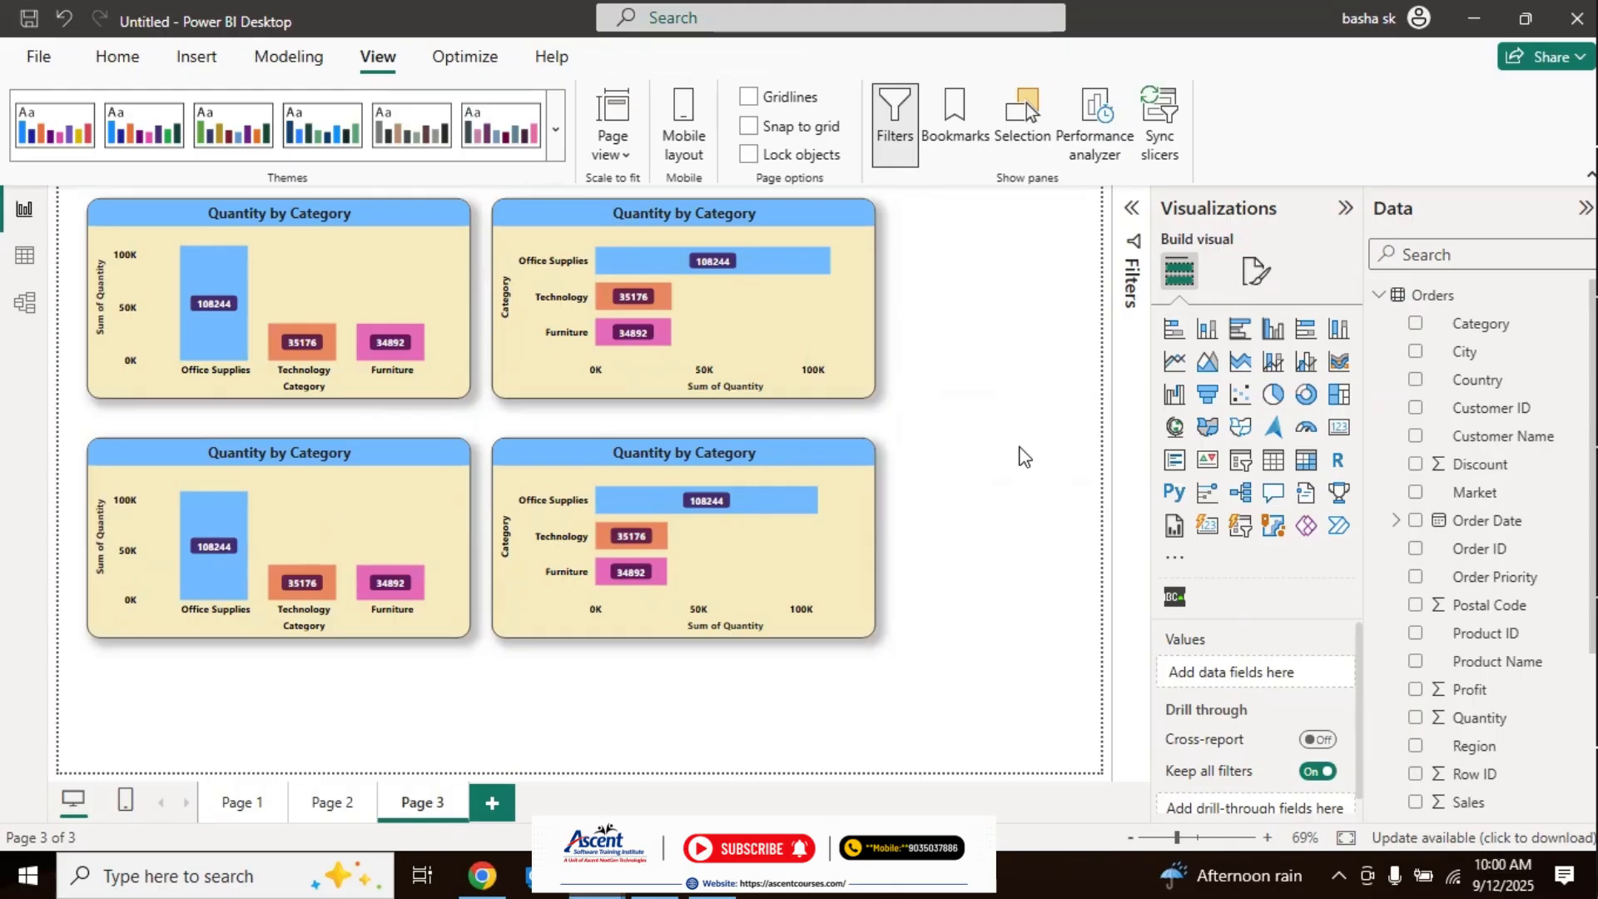
Step: Compare the visual format options of the stacked column chart with those of the stacked bar chart
left_click(404, 271)
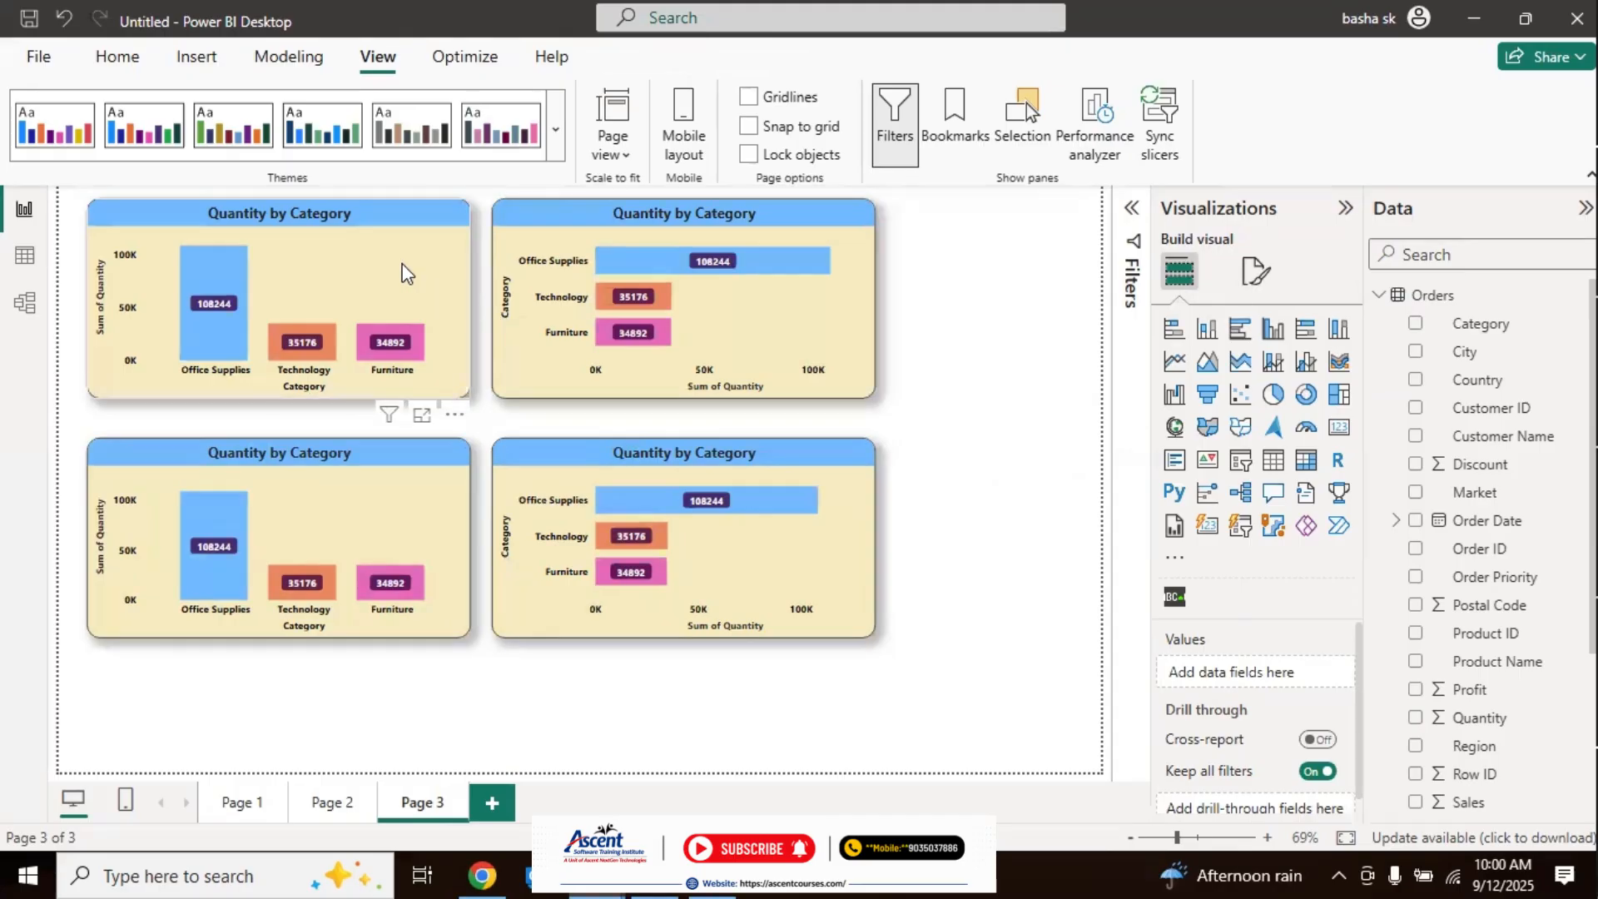
left_click(1257, 272)
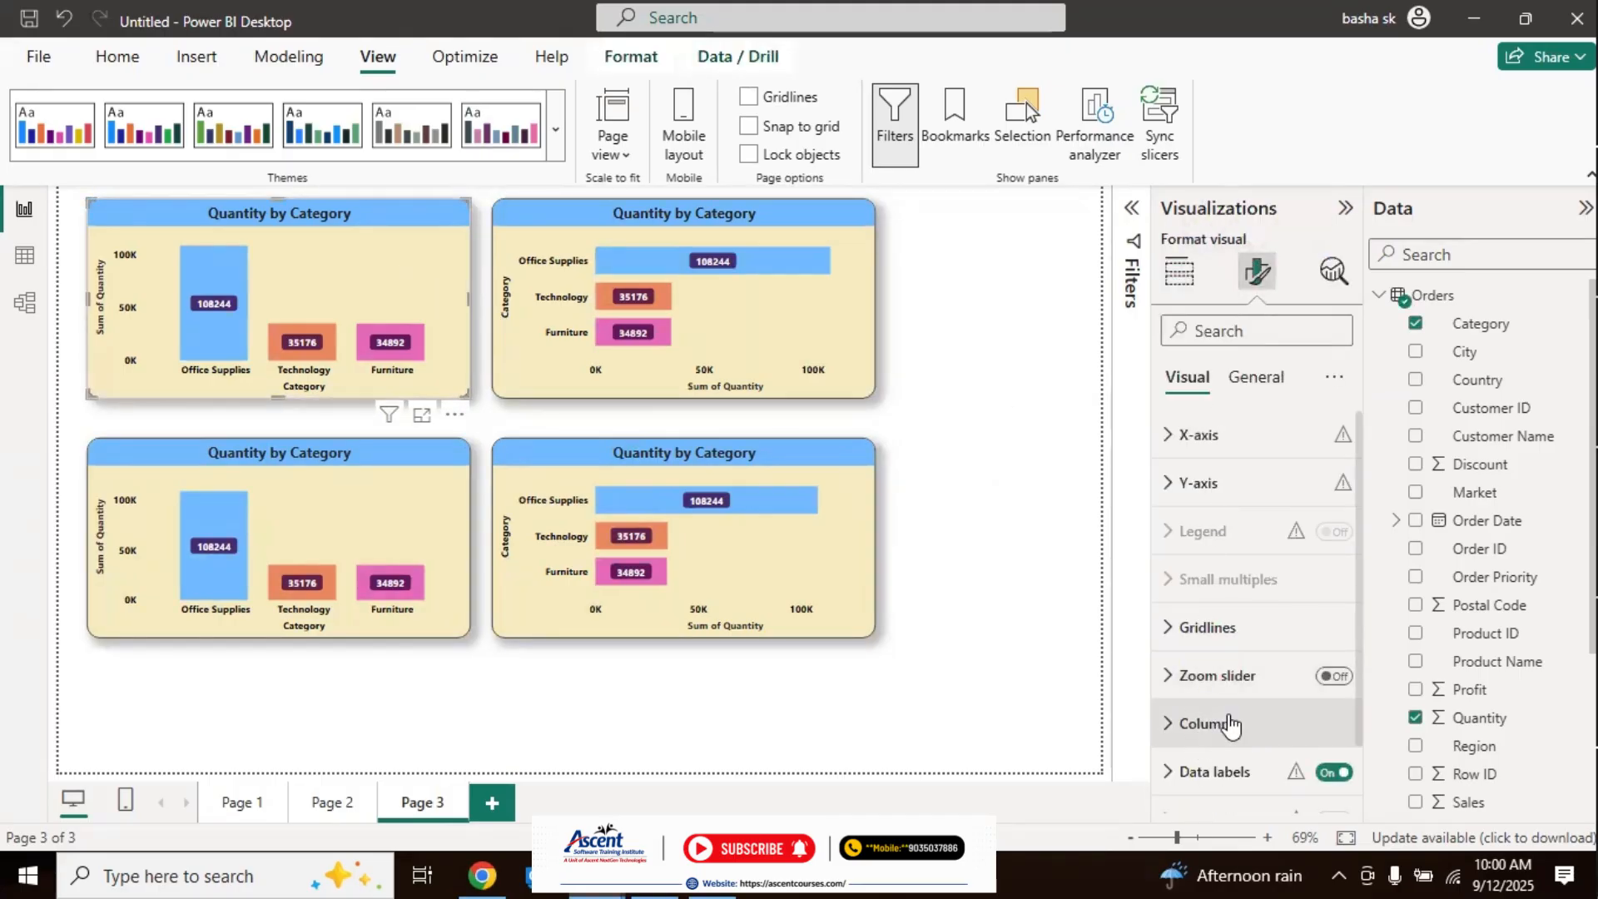
left_click(802, 306)
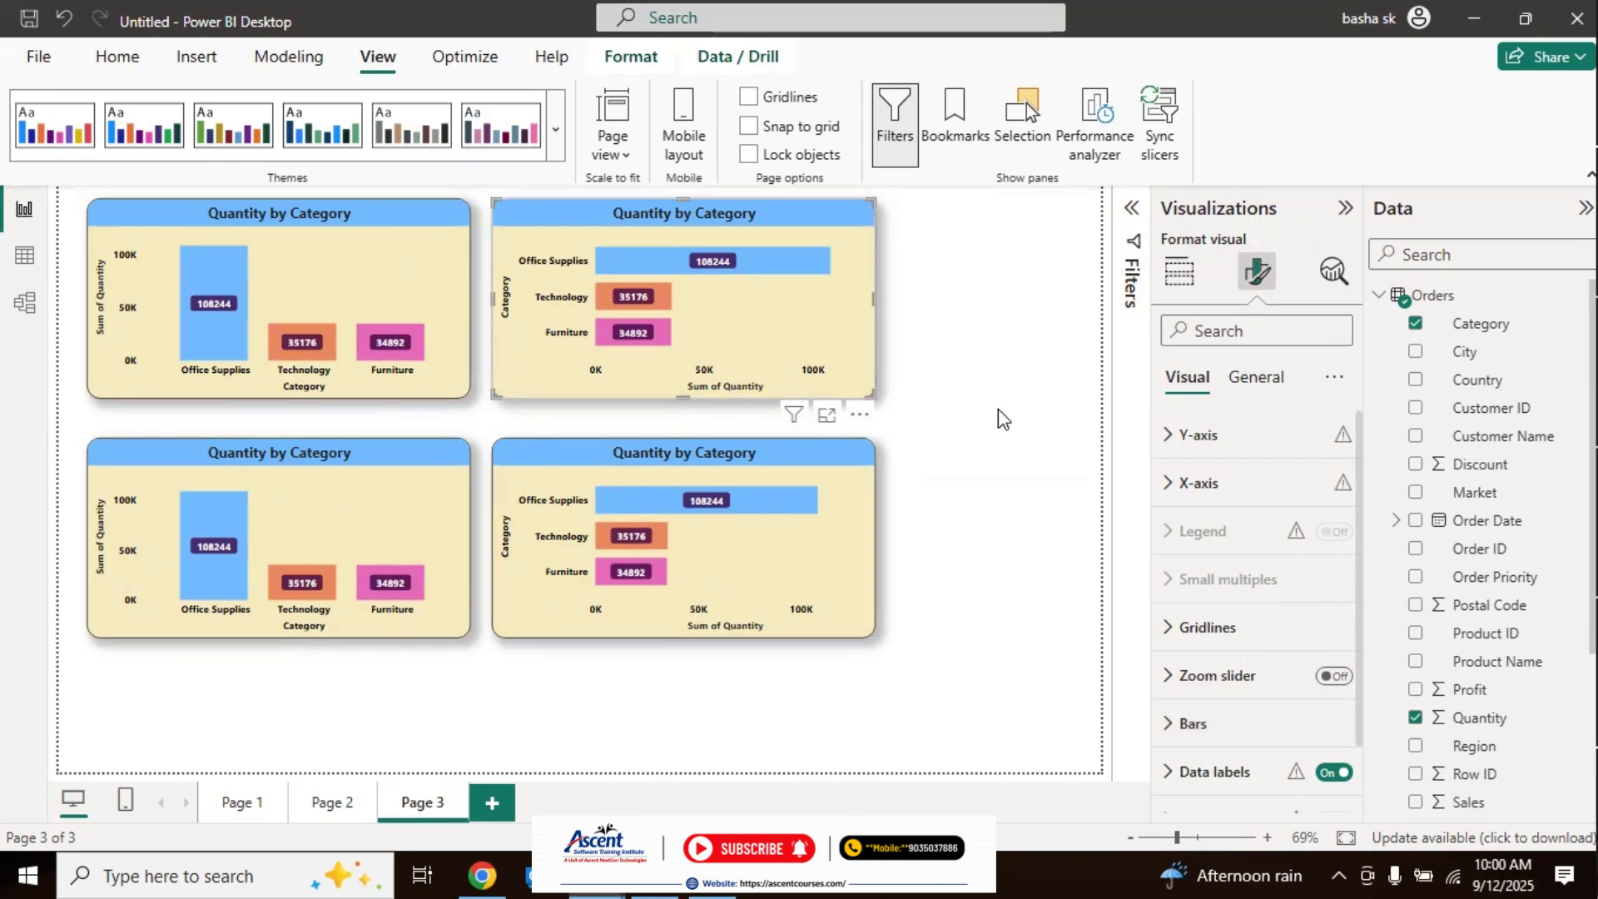
left_click(1010, 445)
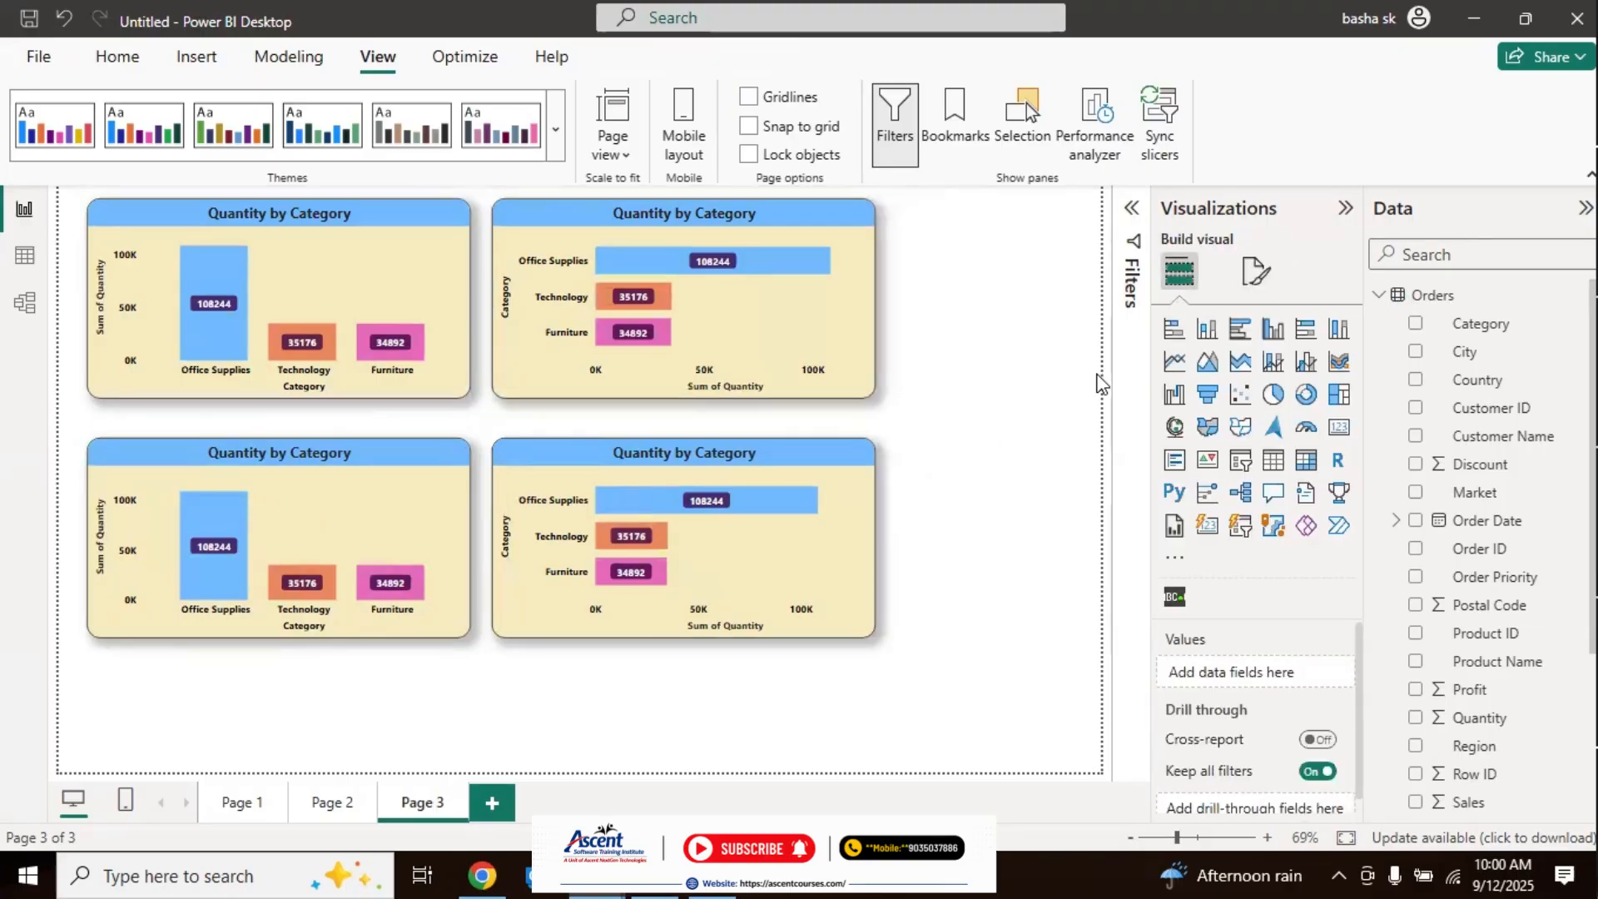